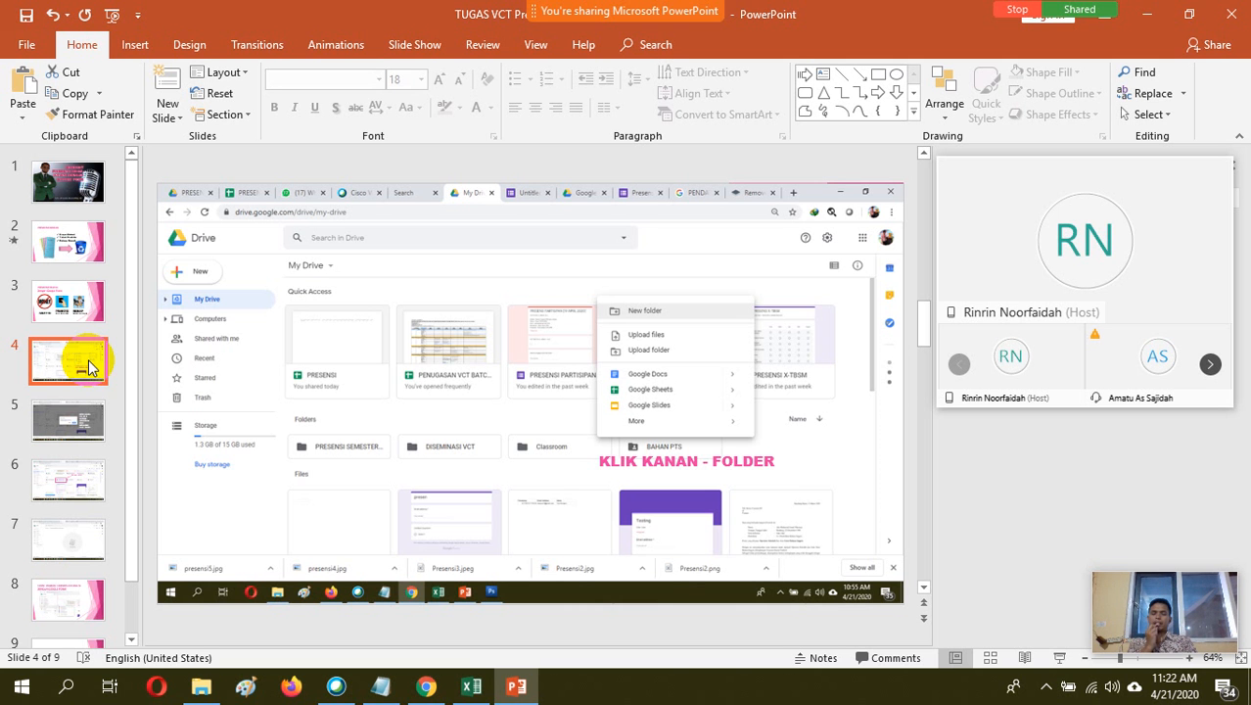
# Go through slides 5 to 7, showing how to name, locate and open the new Drive folder
pyautogui.press('Down')
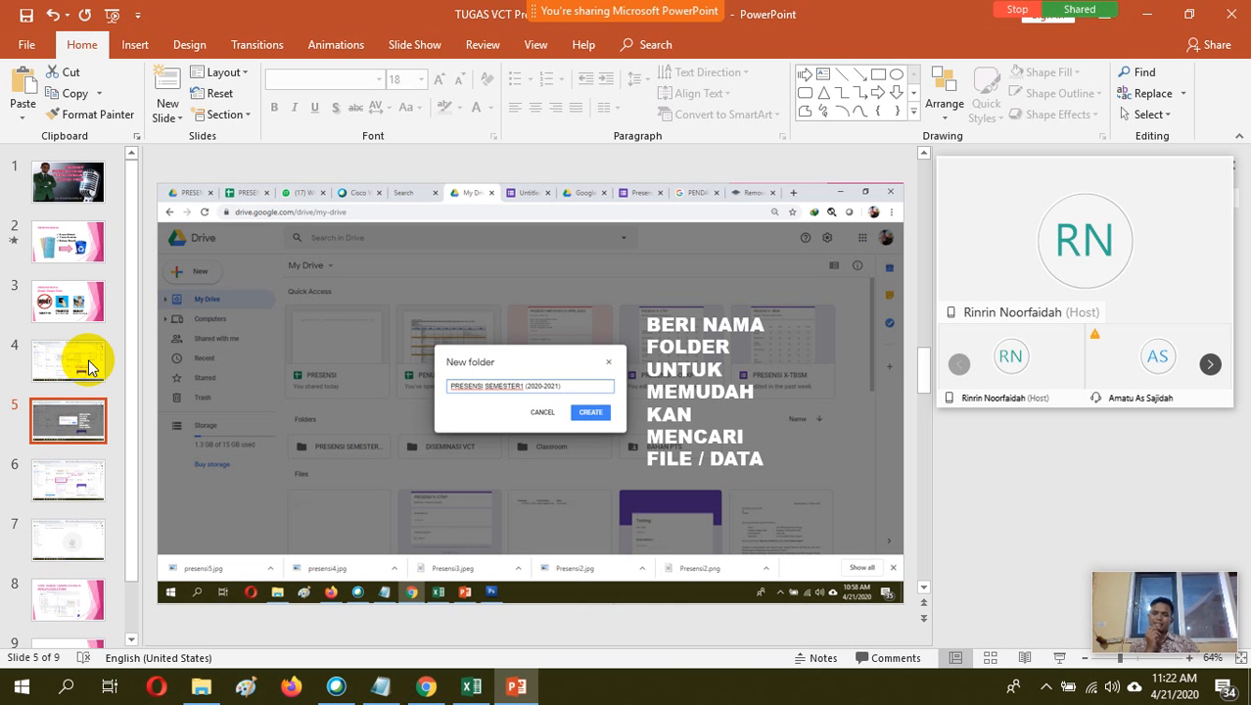
pyautogui.click(69, 479)
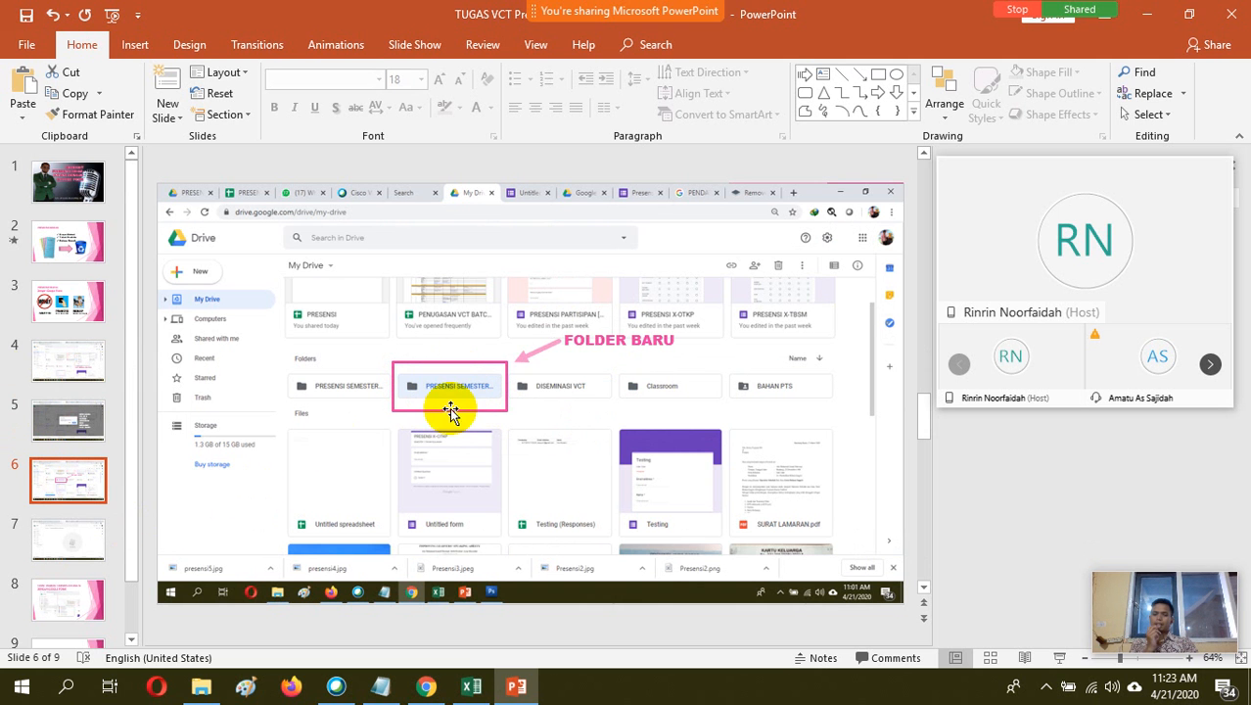
pyautogui.click(72, 536)
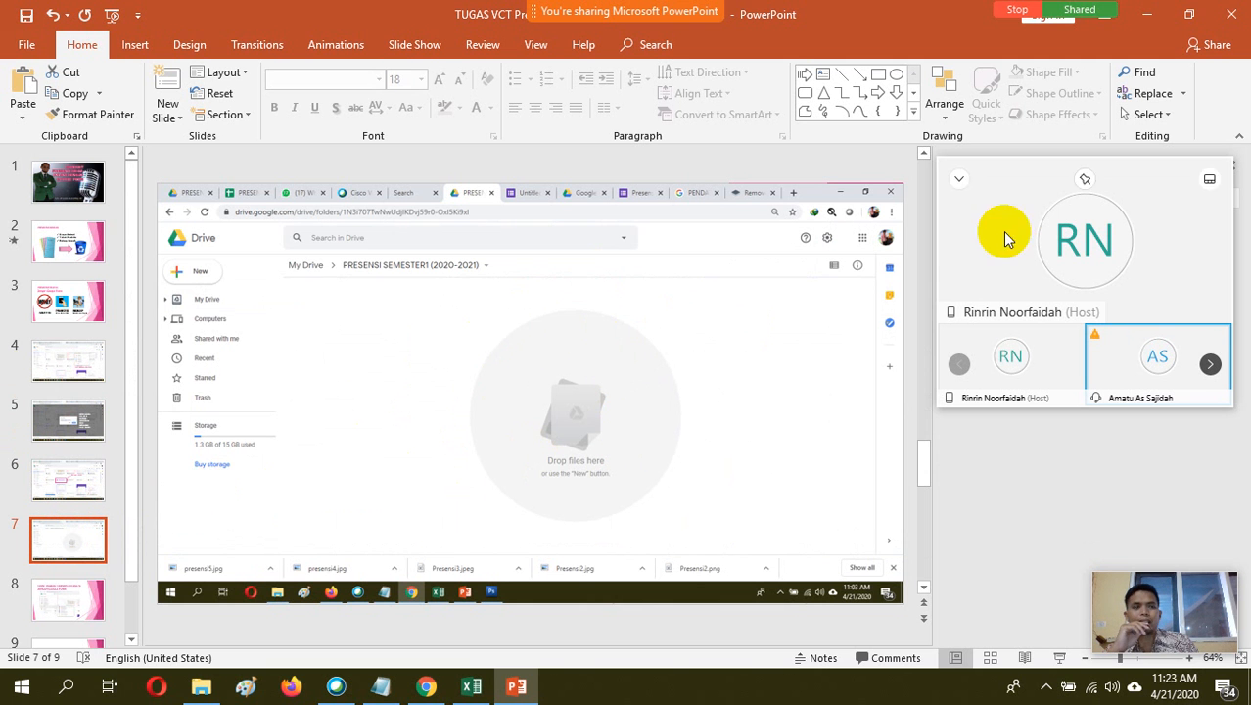
# Stop sharing PowerPoint in the Webex meeting and share Google Chrome instead
pyautogui.click(1018, 13)
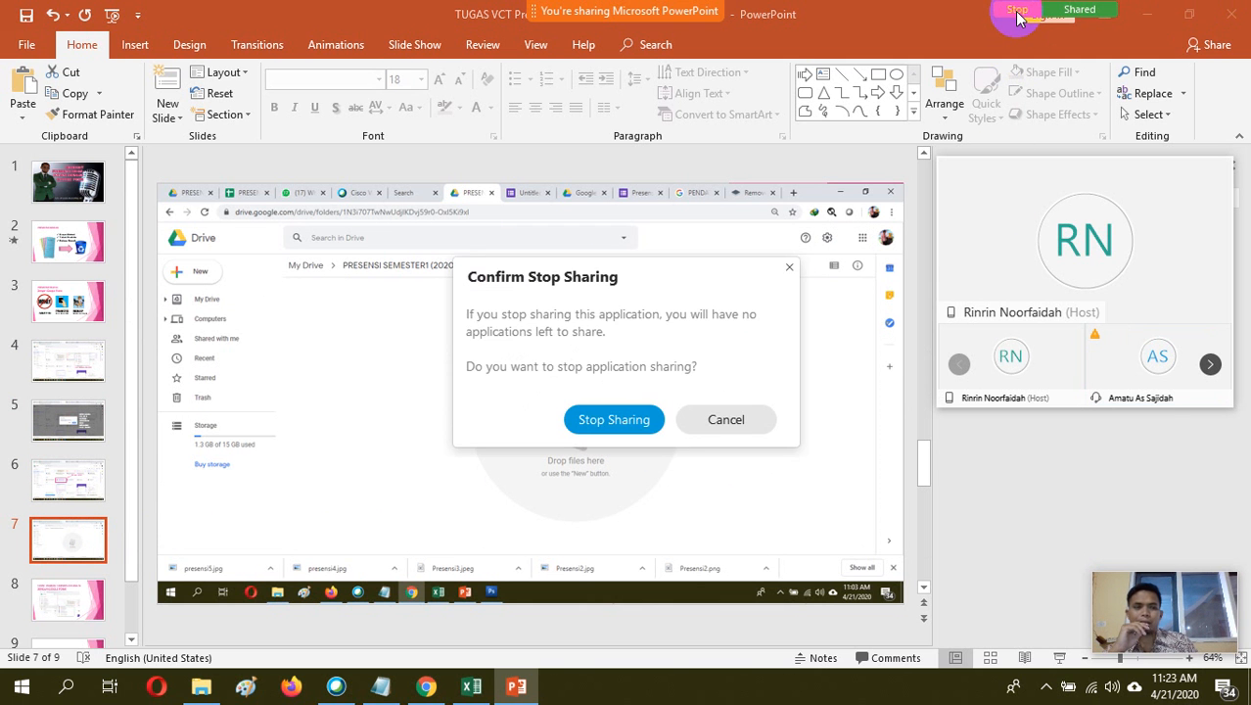
pyautogui.click(614, 421)
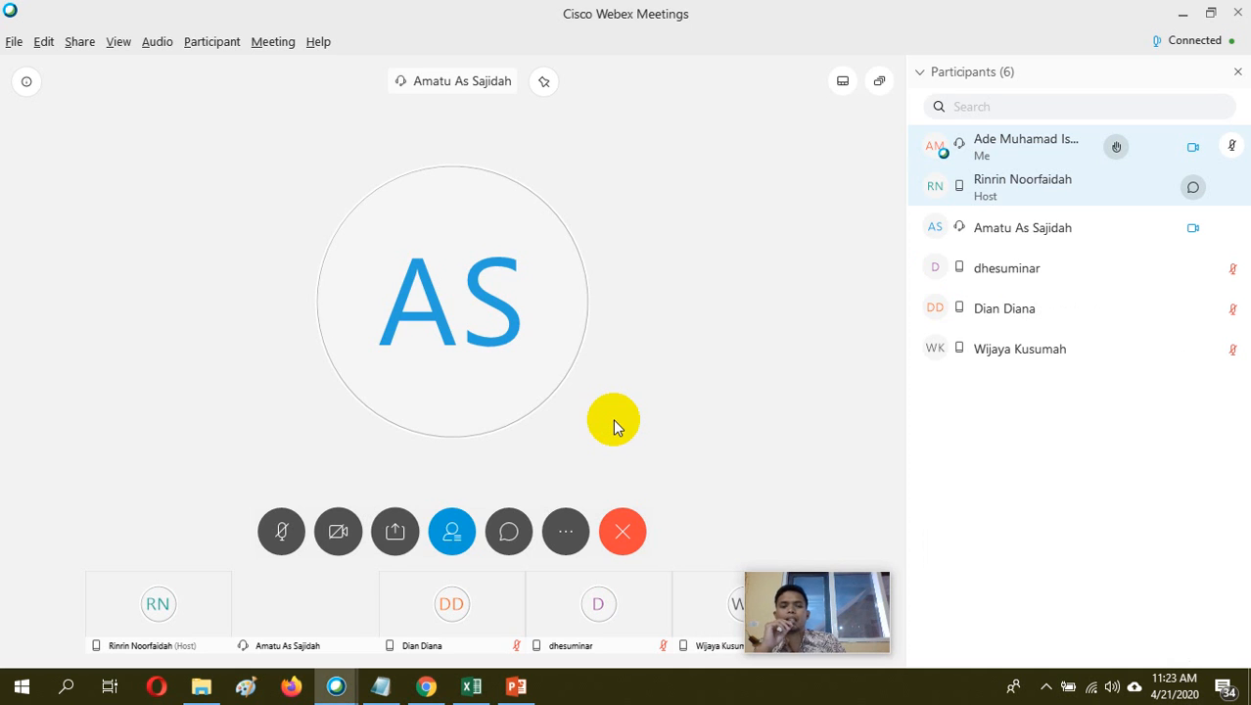
pyautogui.click(396, 533)
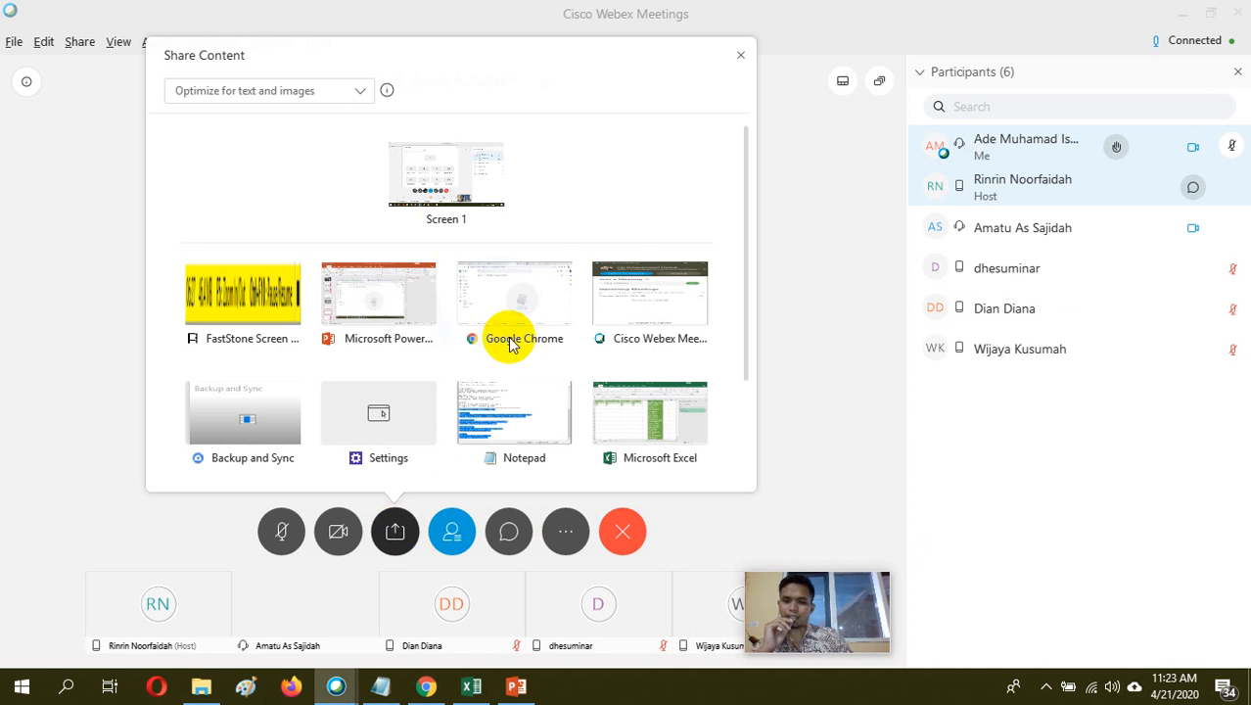
pyautogui.moveTo(522, 321)
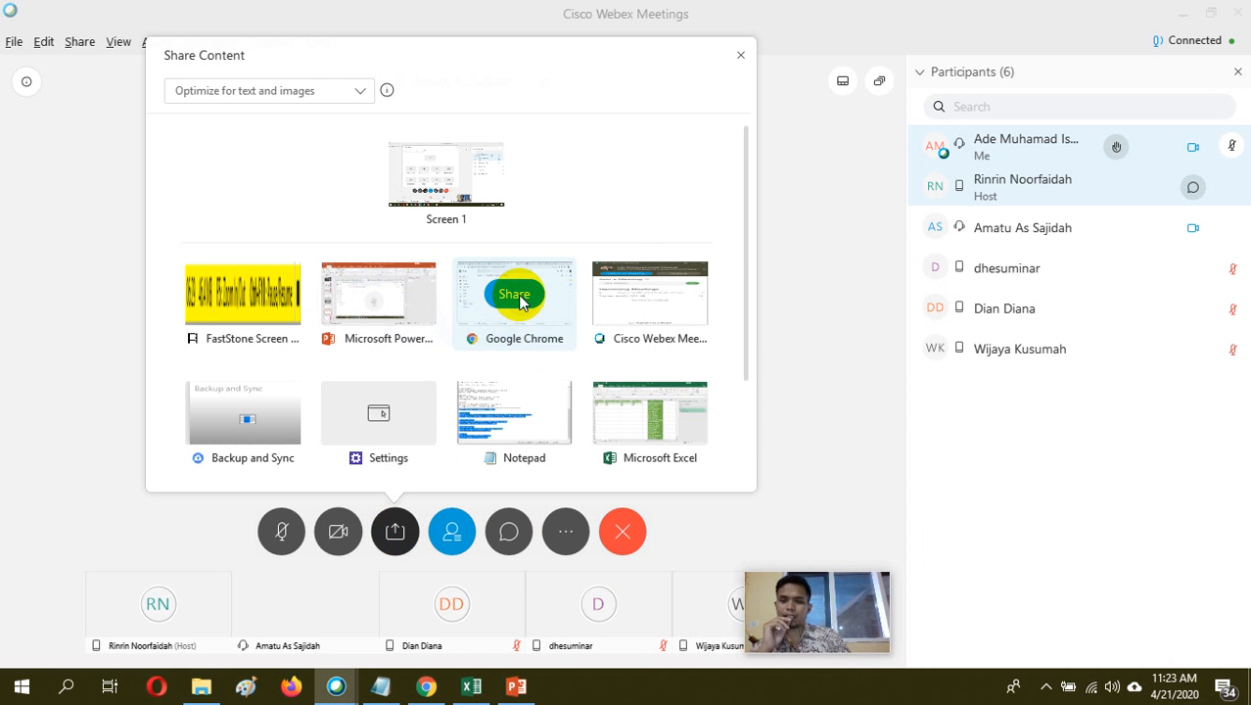
pyautogui.click(518, 296)
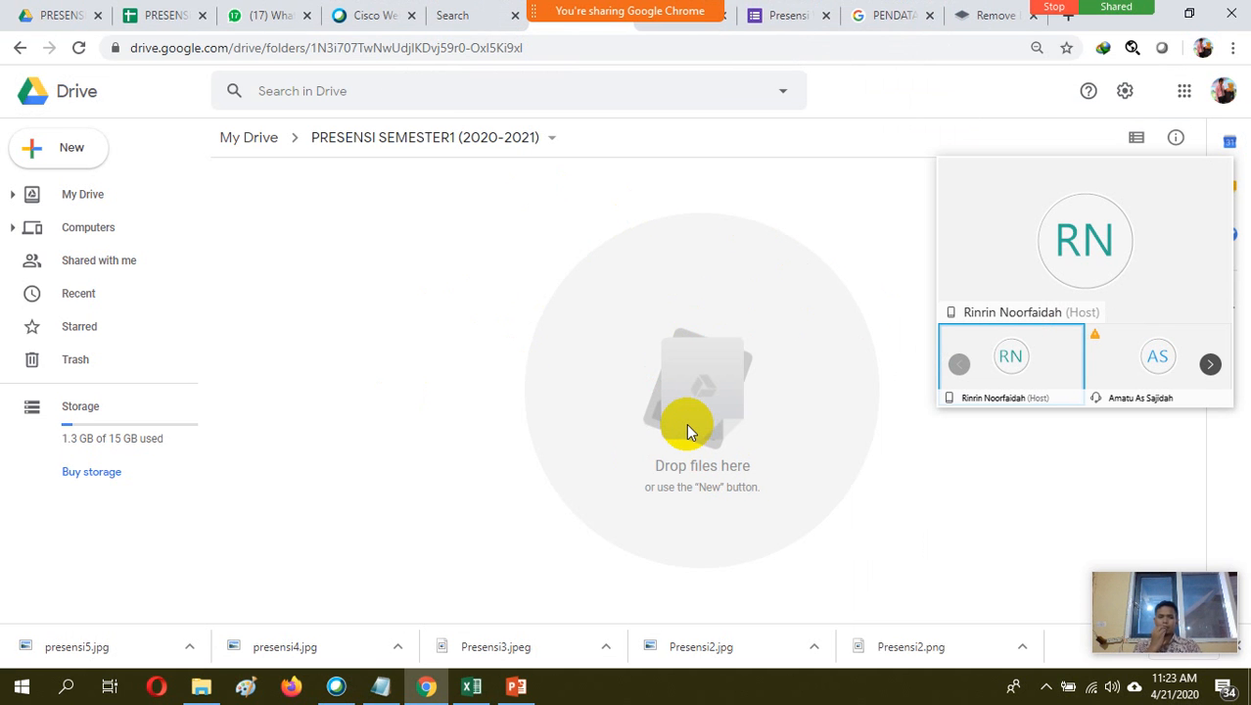
# Collapse the floating meeting video panel and move it up beside the Drive search bar
pyautogui.moveTo(1144, 232)
pyautogui.click(971, 184)
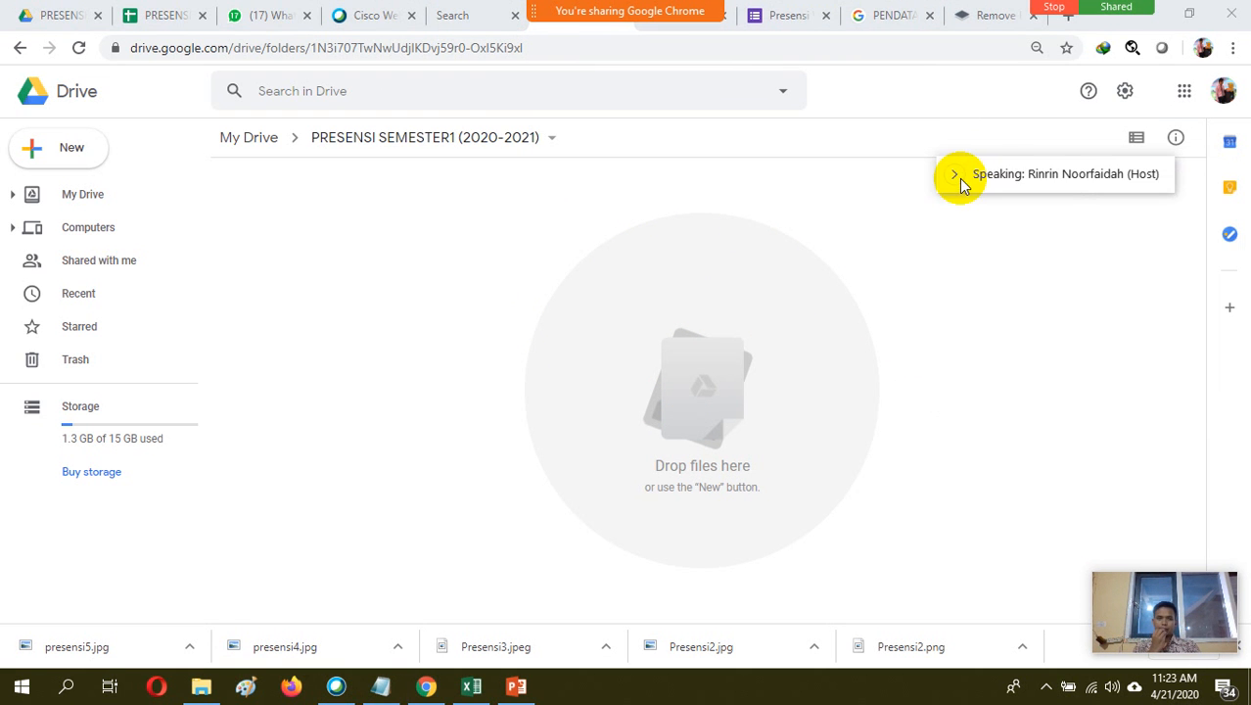
pyautogui.moveTo(984, 179); pyautogui.dragTo(881, 95)
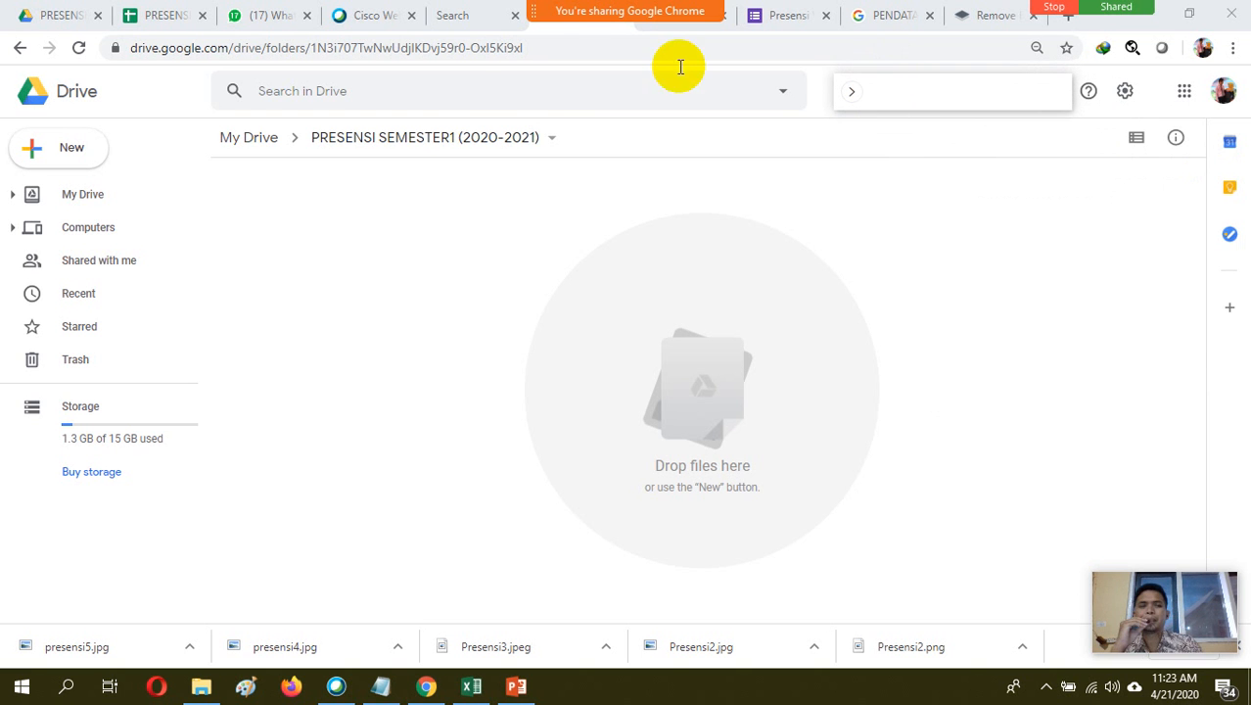
# Create a new Google Form inside the PRESENSI SEMESTER1 (2020-2021) folder
pyautogui.click(65, 156)
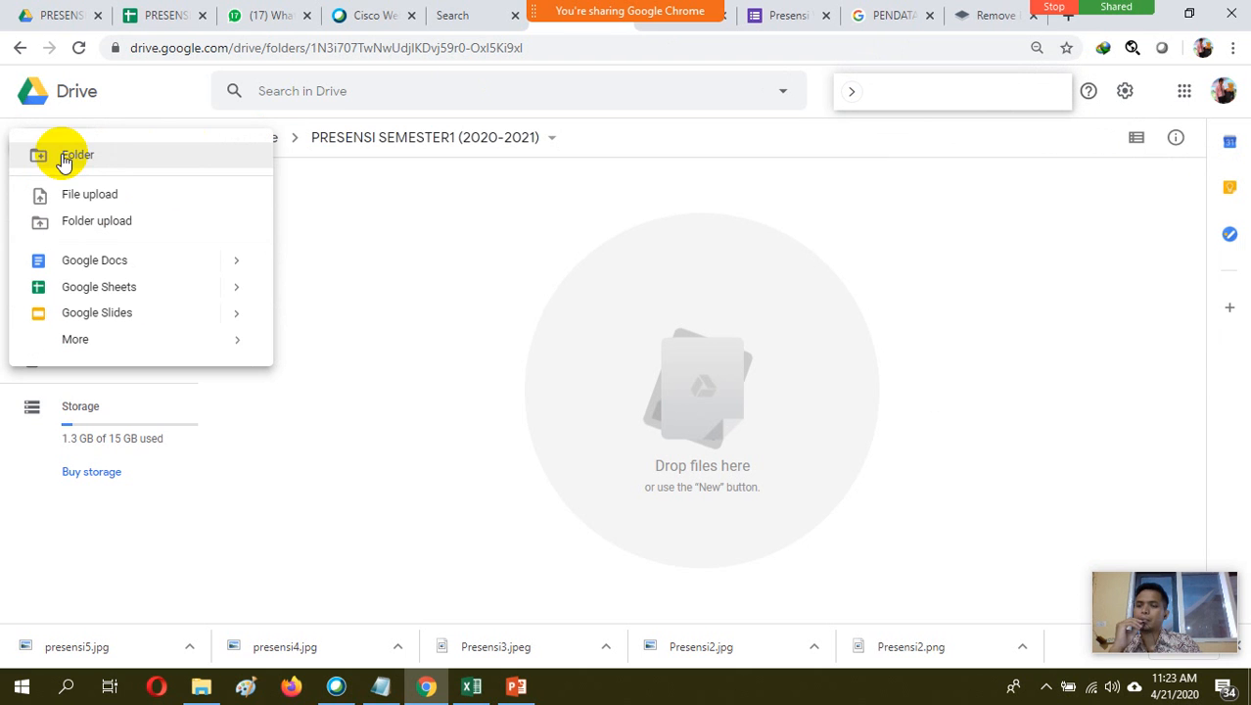
pyautogui.moveTo(111, 343)
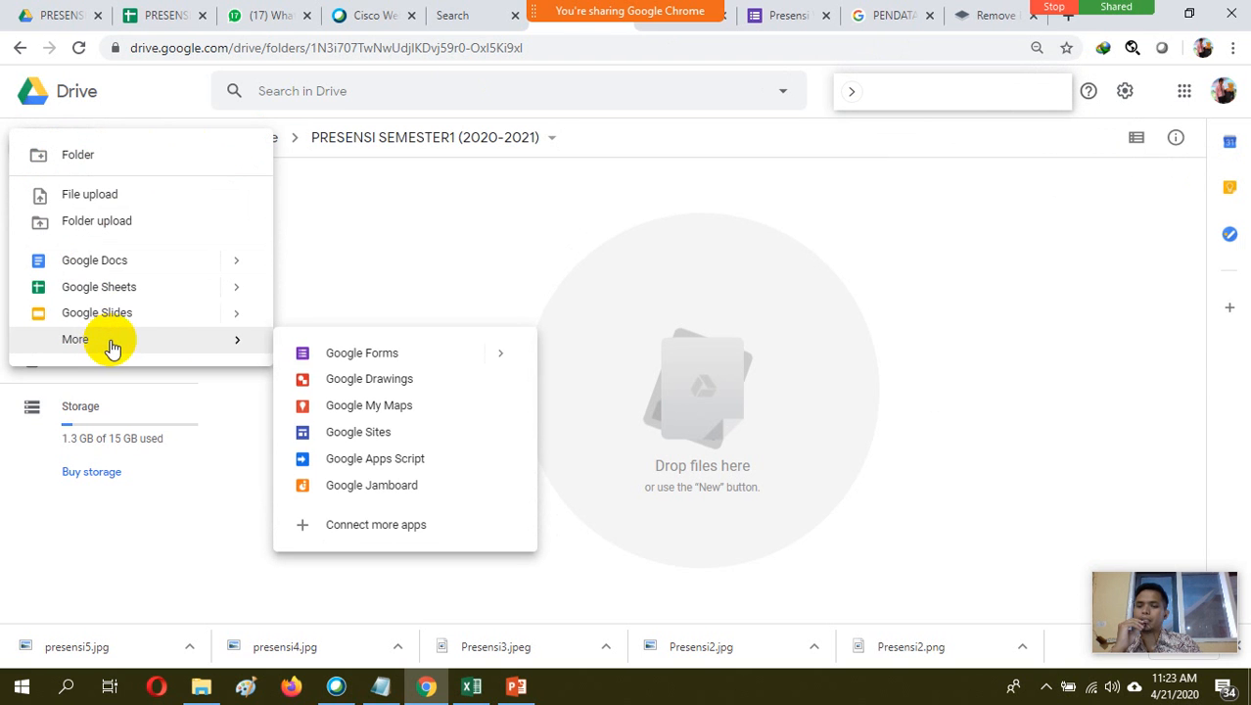
pyautogui.click(354, 362)
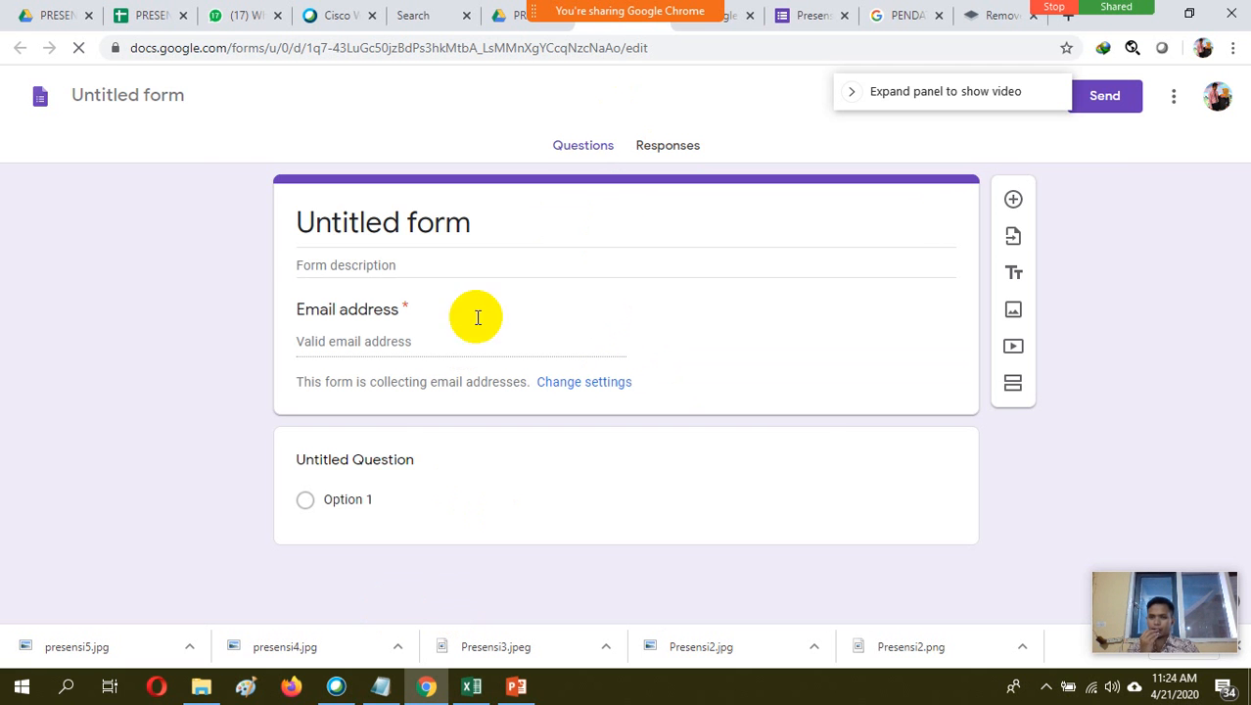
# Replace the form's title with "PRESENSI X-OTKP"
pyautogui.click(469, 223)
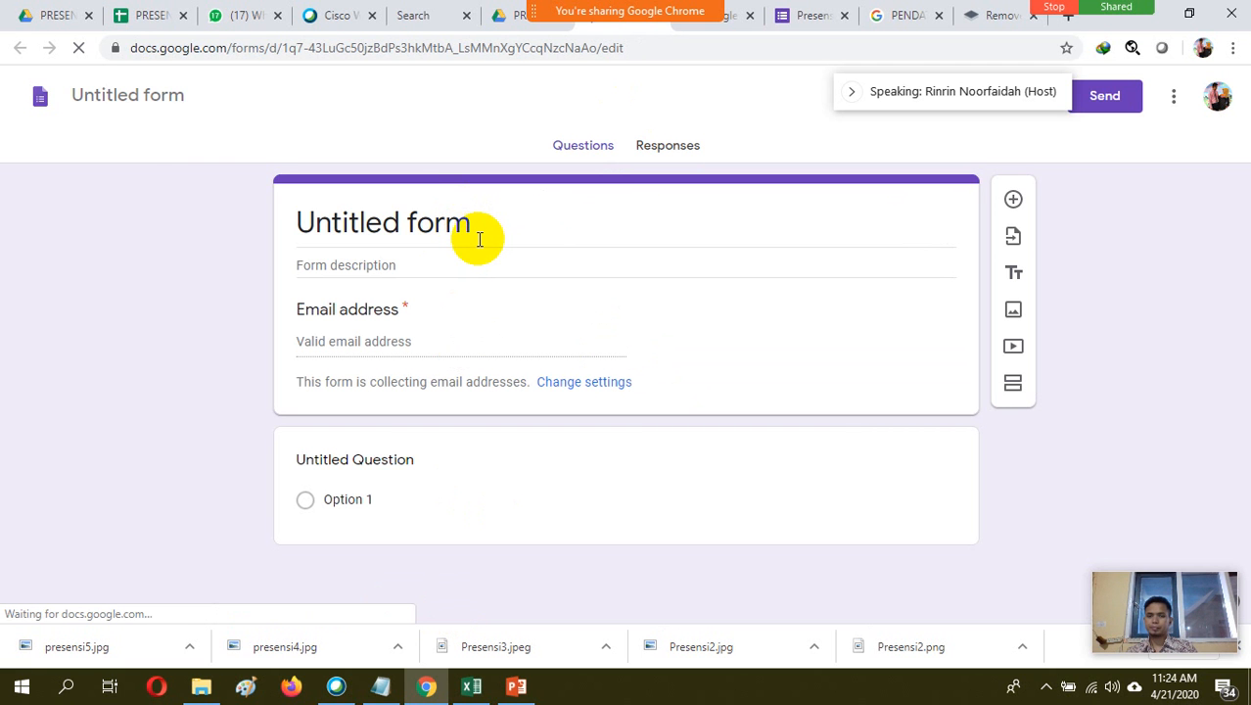
pyautogui.doubleClick(477, 228)
pyautogui.click(475, 225)
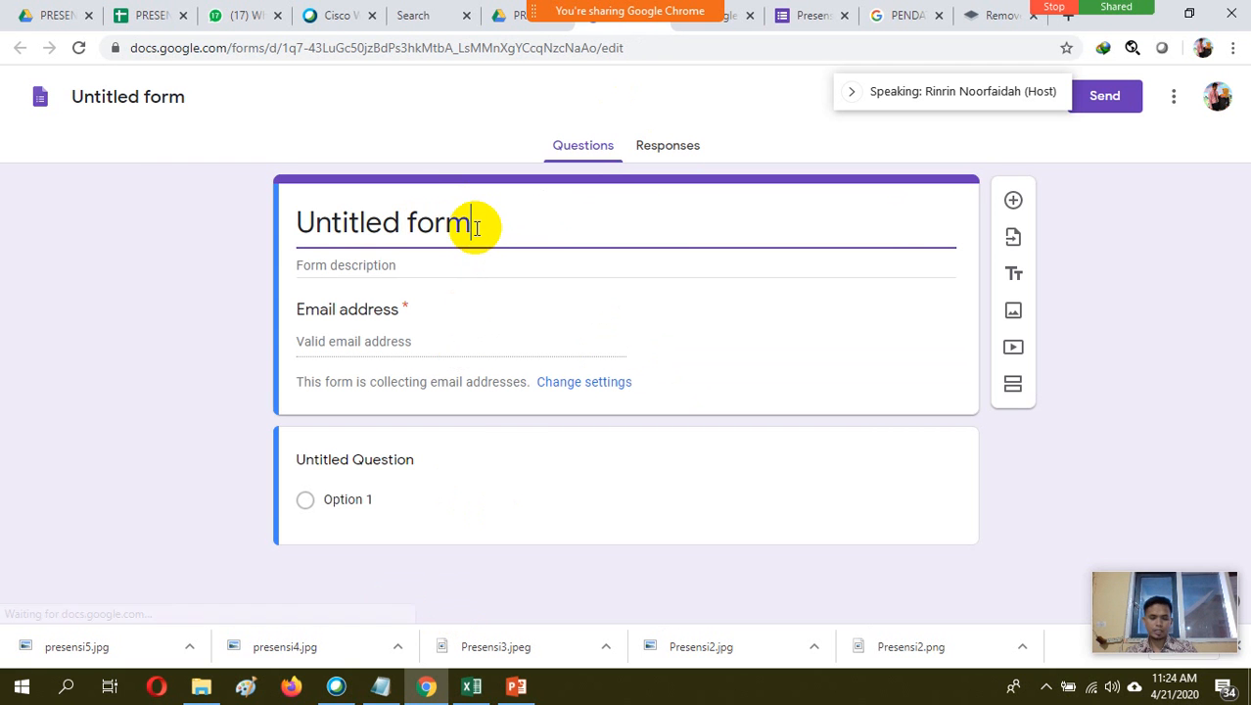
pyautogui.moveTo(475, 225); pyautogui.dragTo(311, 225)
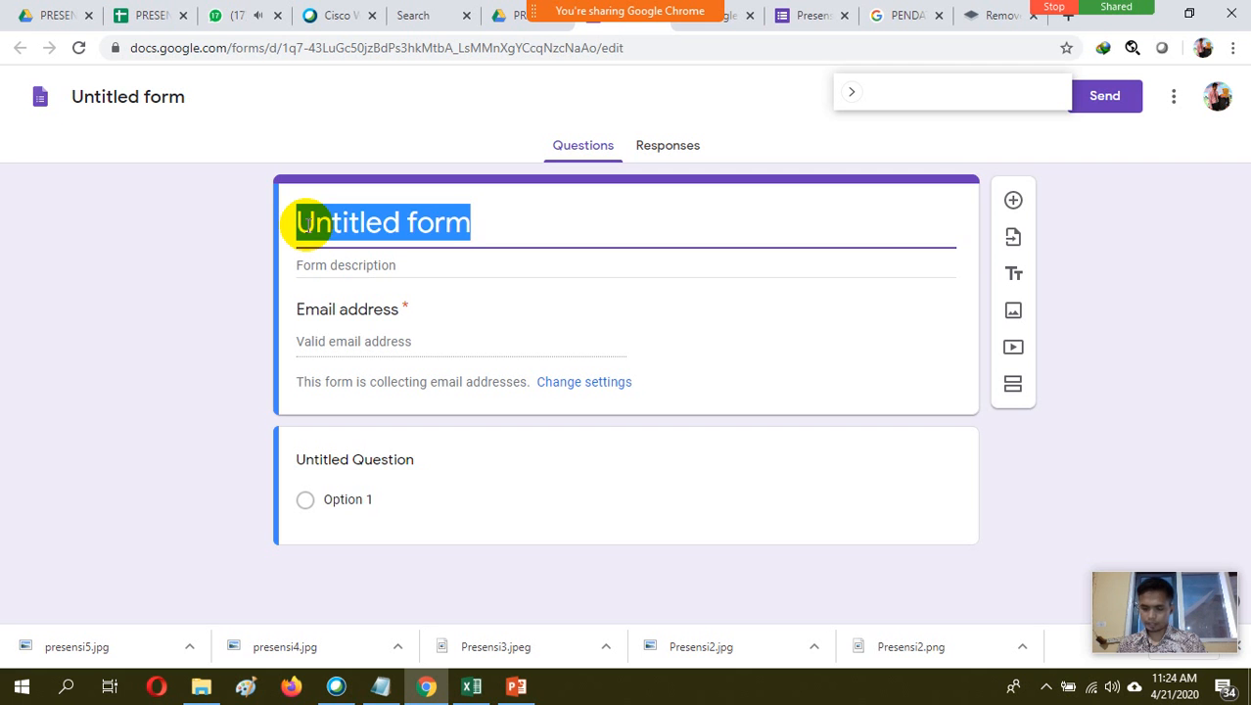
pyautogui.write('P')
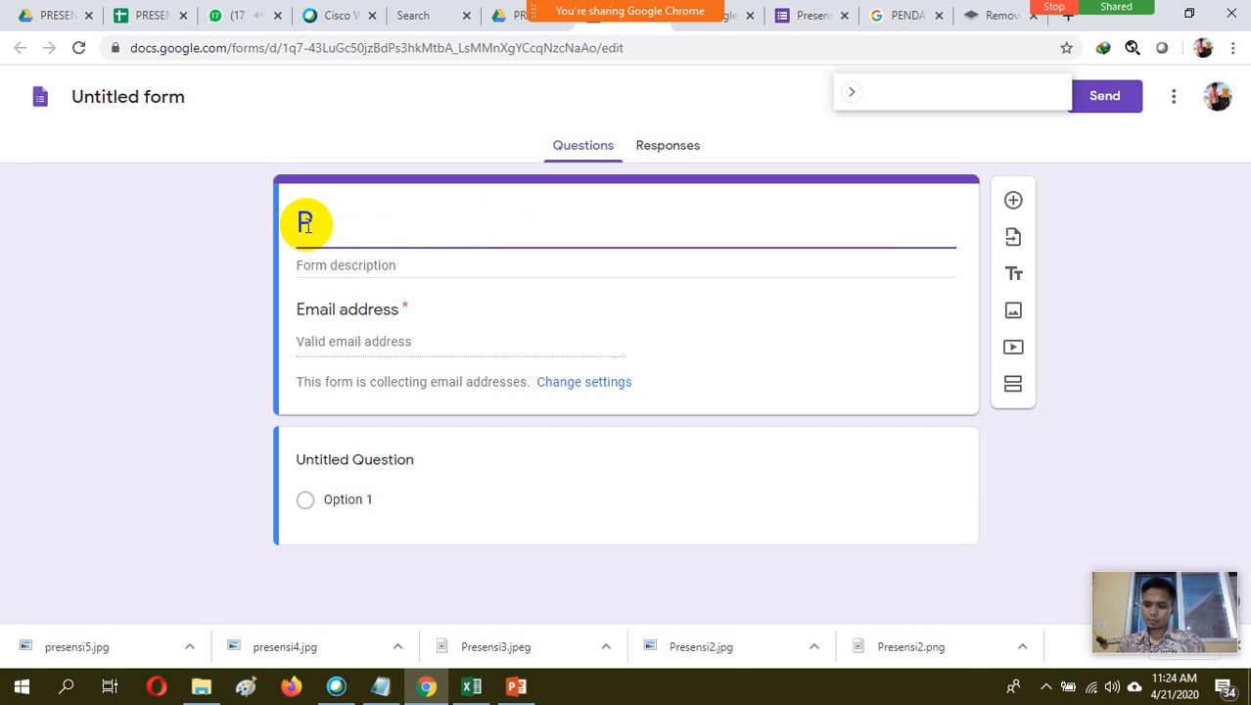
pyautogui.write('RESENSI')
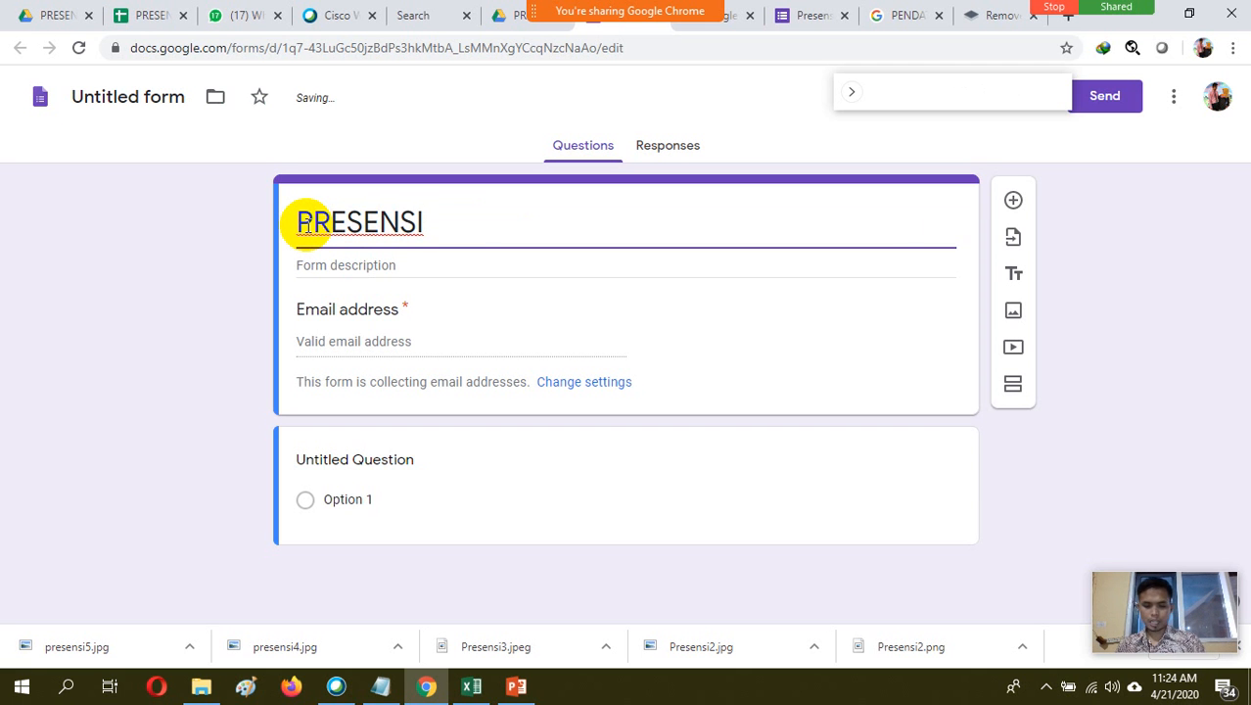
pyautogui.write(' X-')
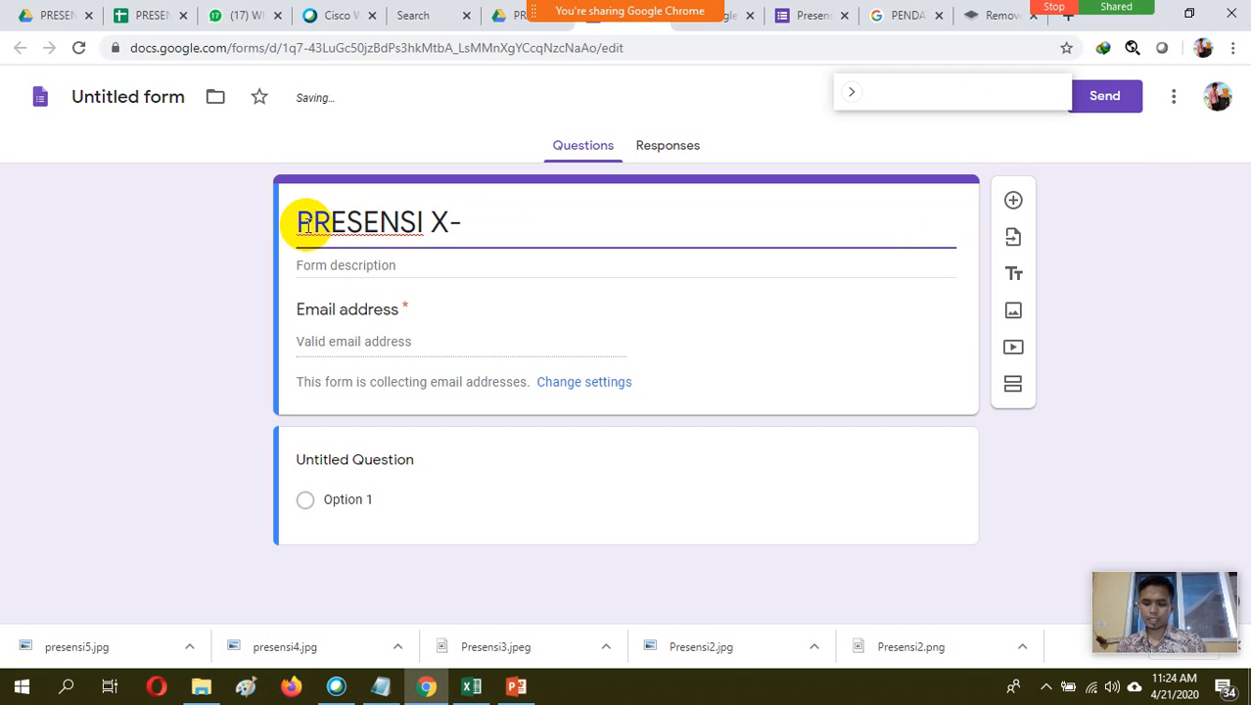
pyautogui.write('OP')
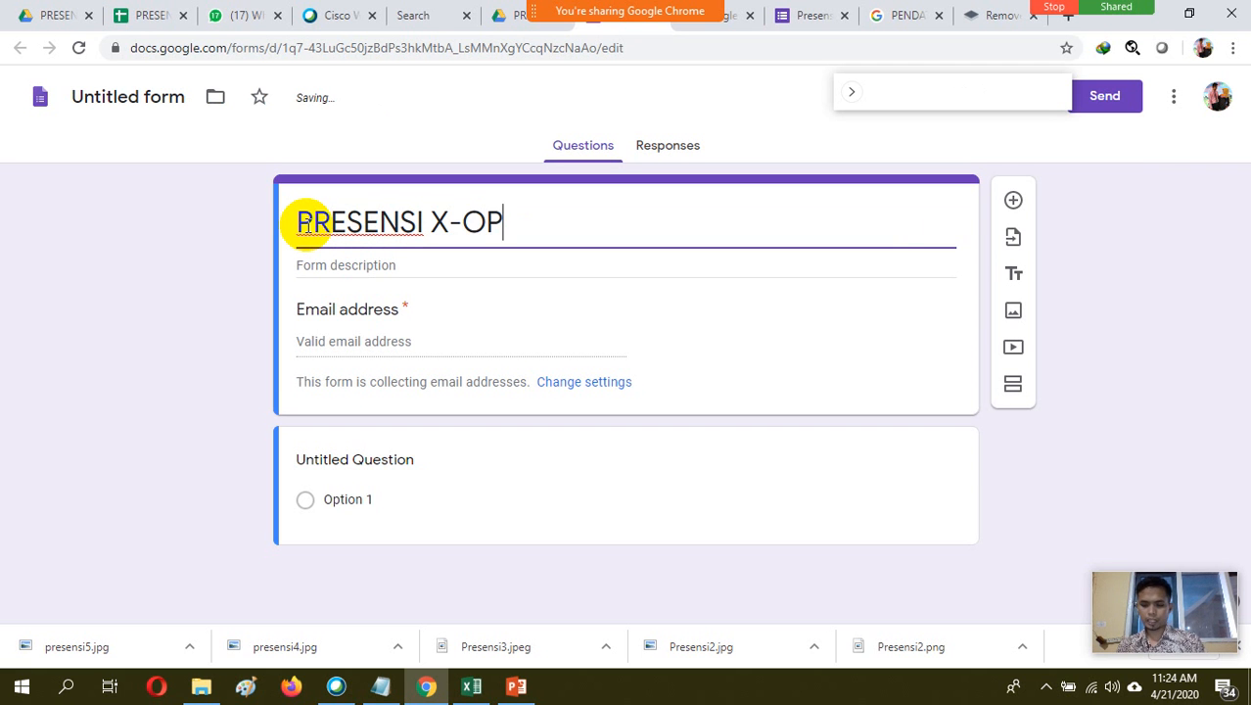
pyautogui.press('BackSpace')
pyautogui.write('TKP')
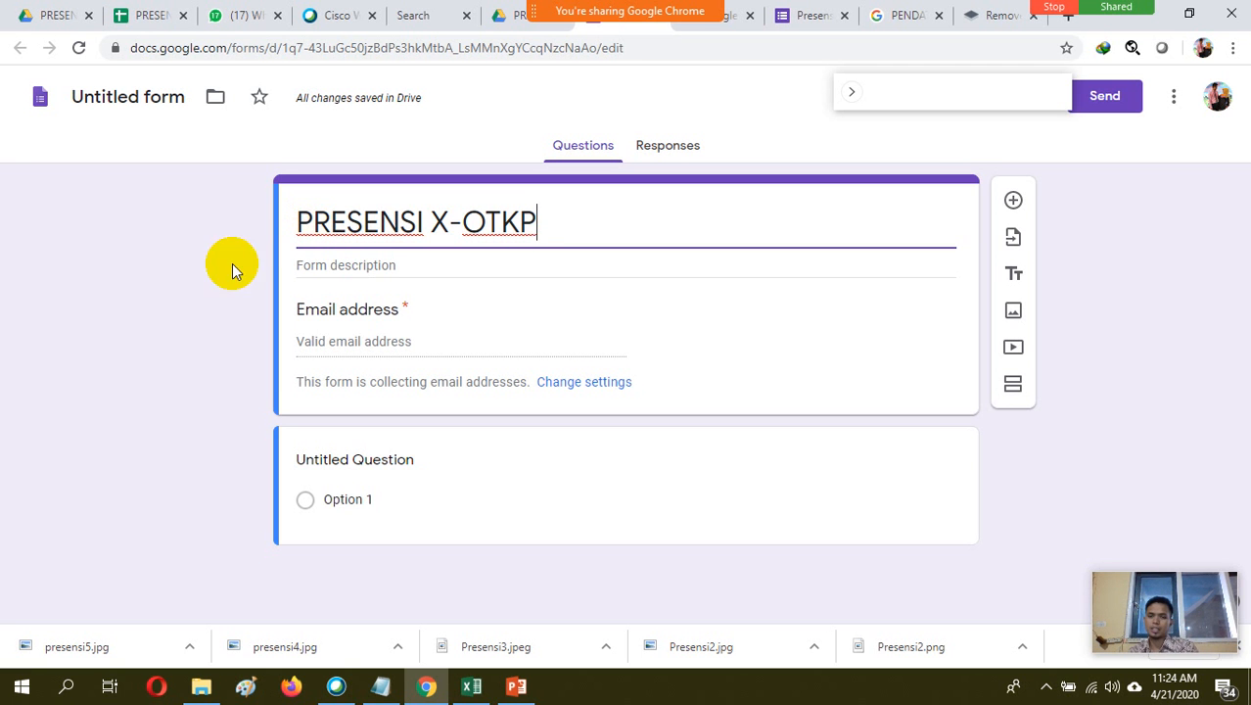
# Enter "SEMESTER 1 TAHUN PELAJARAN 2020-2021" as the form description
pyautogui.click(431, 264)
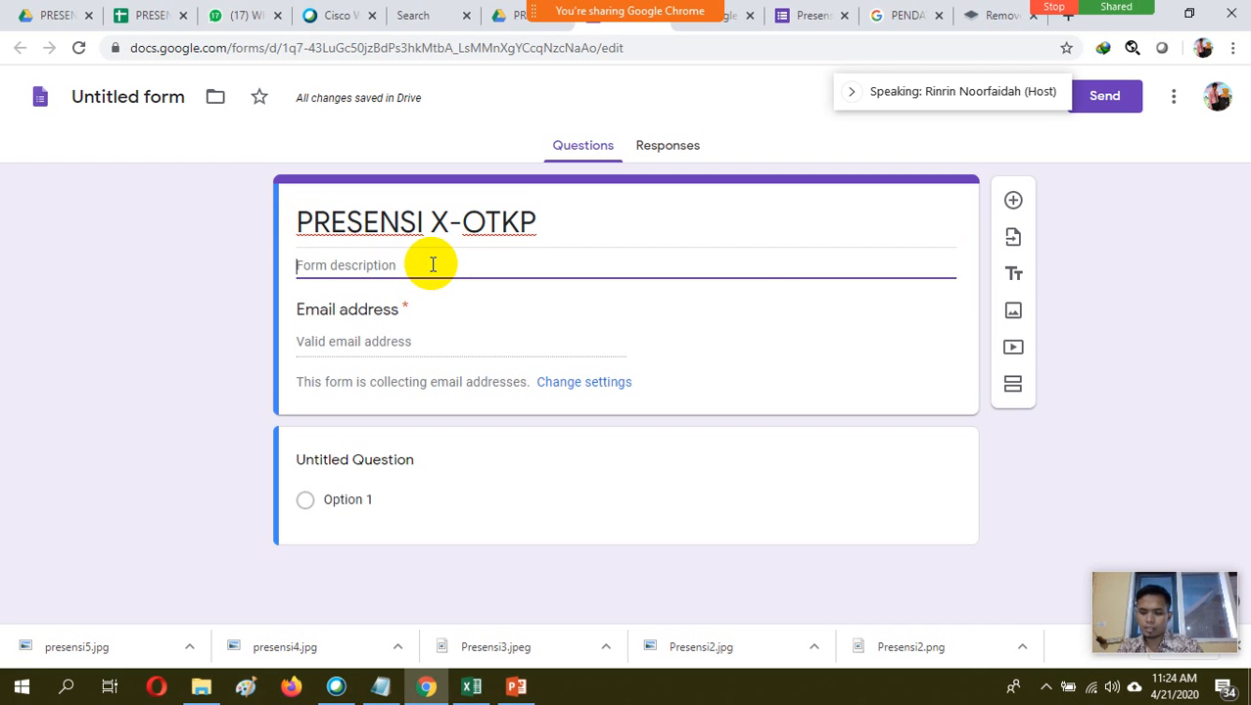
pyautogui.write('s')
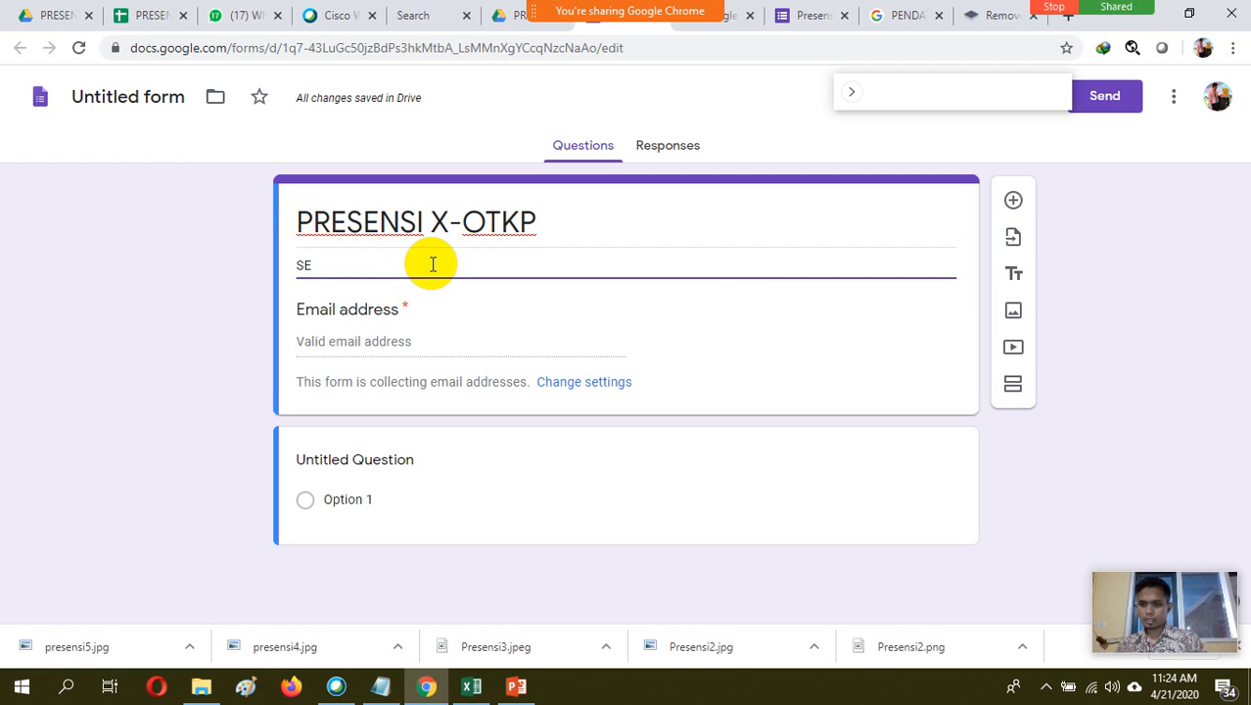
pyautogui.write('EMESTER ')
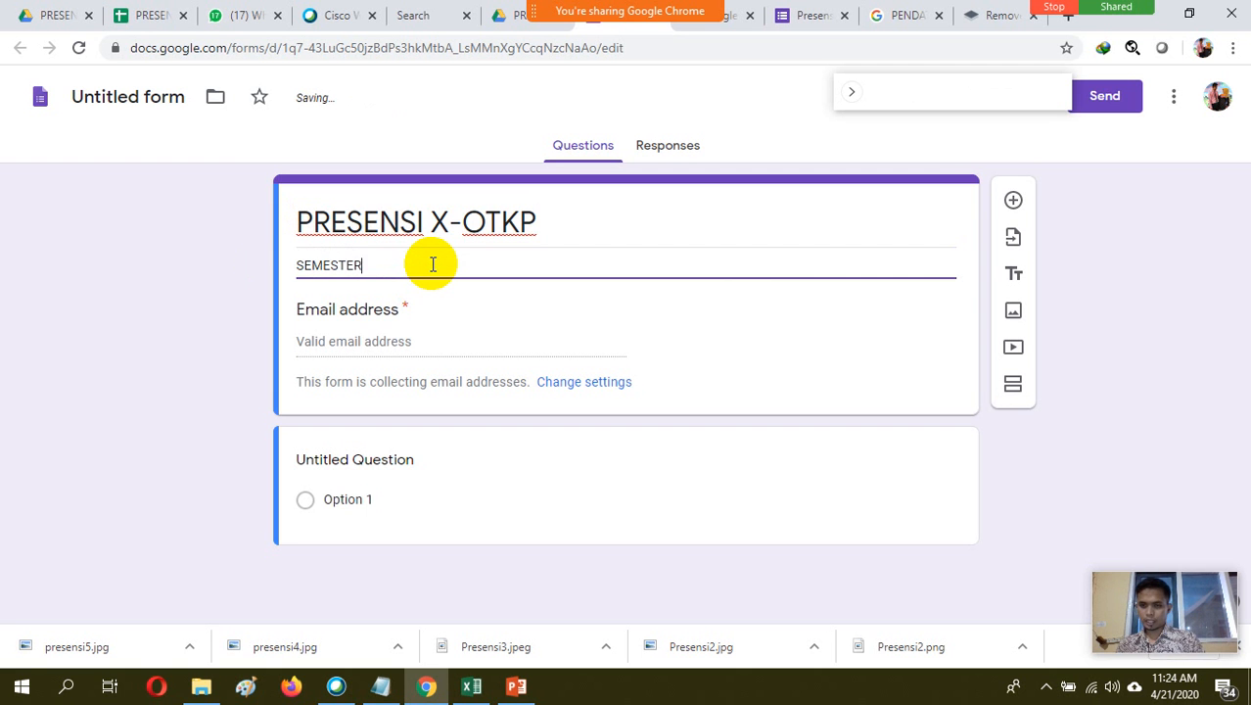
pyautogui.write('1 TAHUN ')
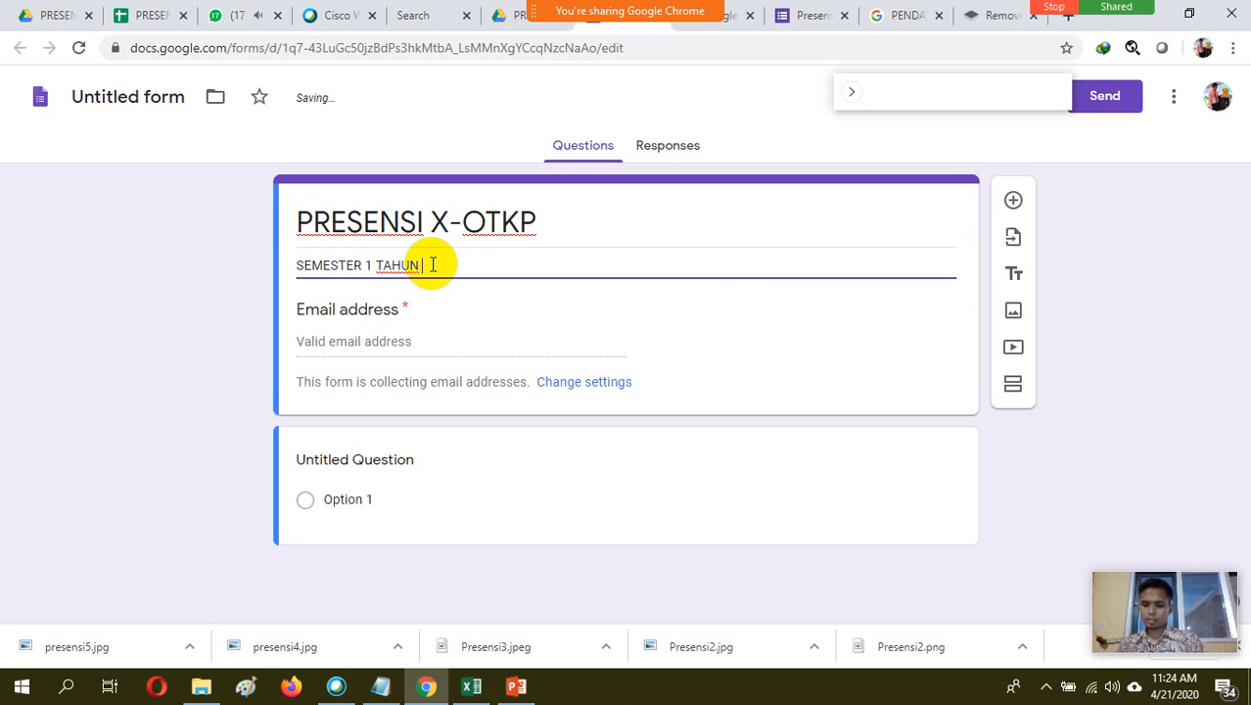
pyautogui.write('PELAJARAN')
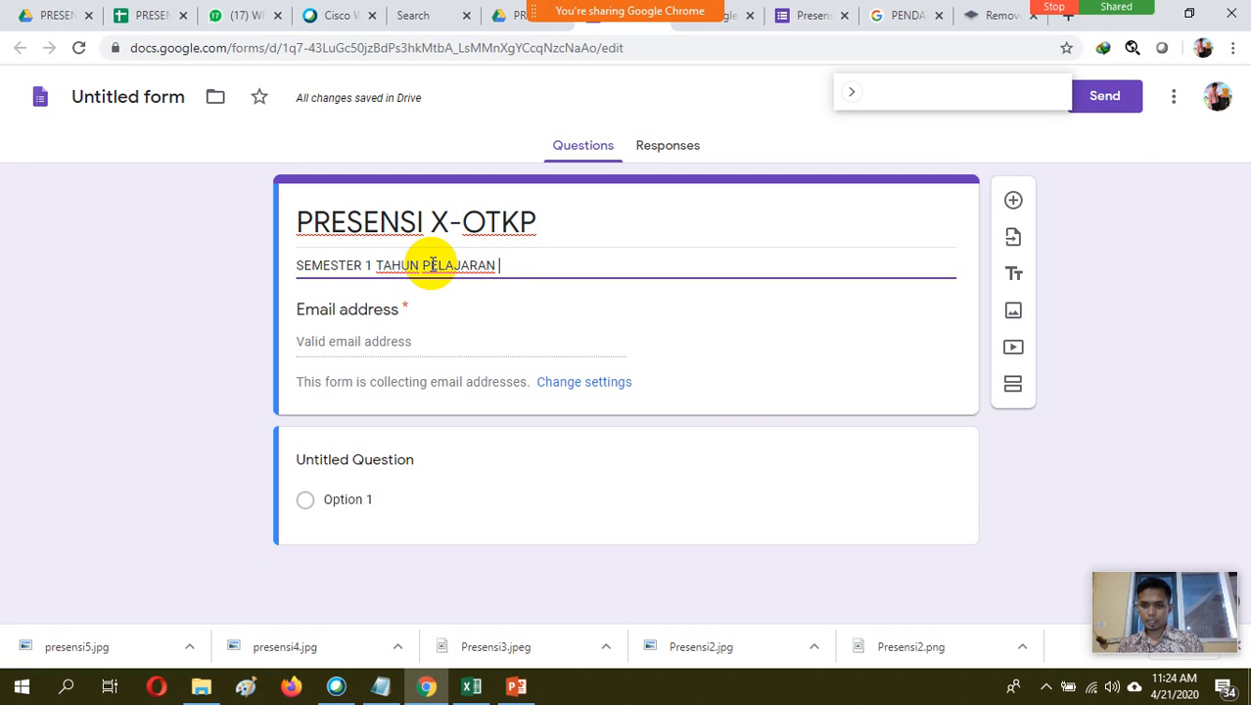
pyautogui.write(' 2020-2021')
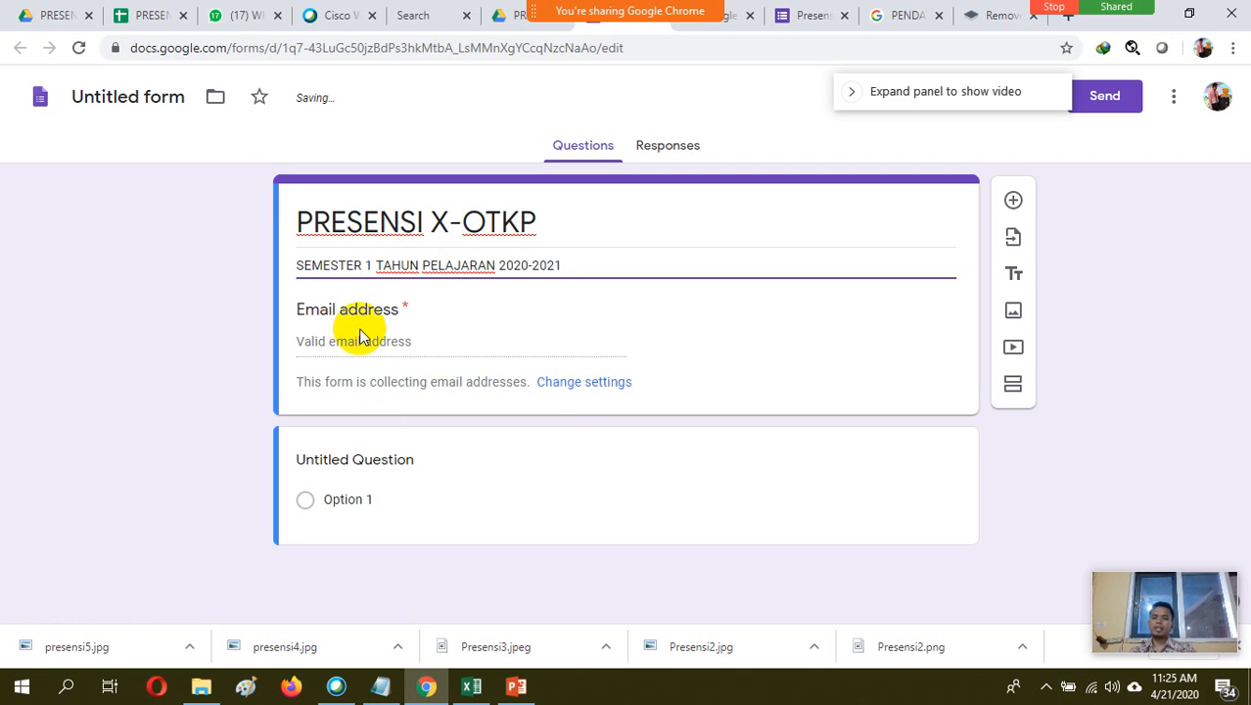
# Turn off collecting email addresses in the form's settings and save the change
pyautogui.click(581, 381)
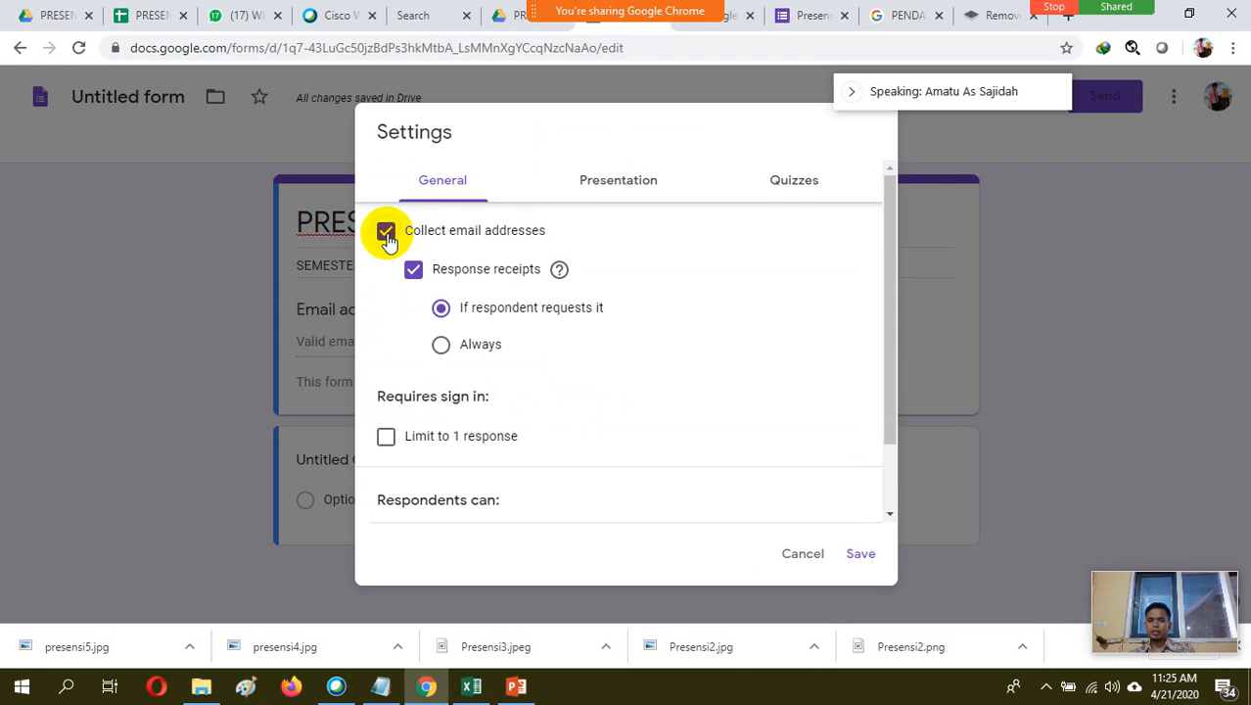
pyautogui.click(386, 237)
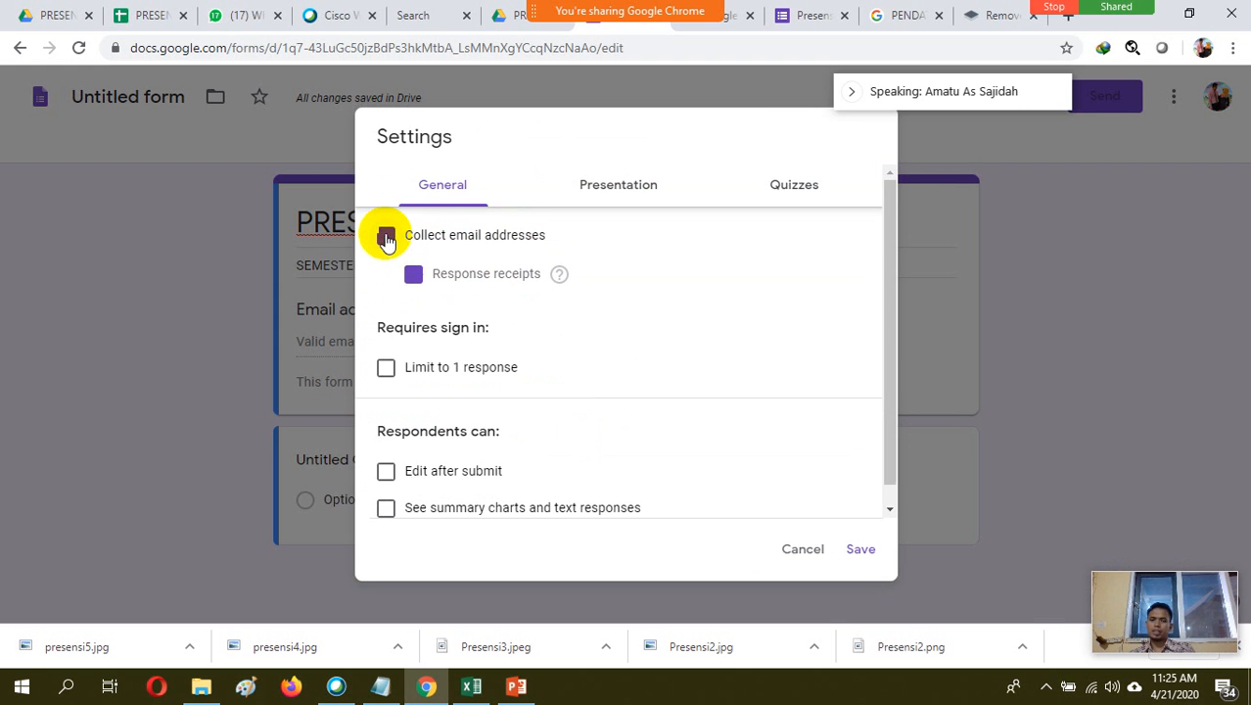
pyautogui.click(859, 550)
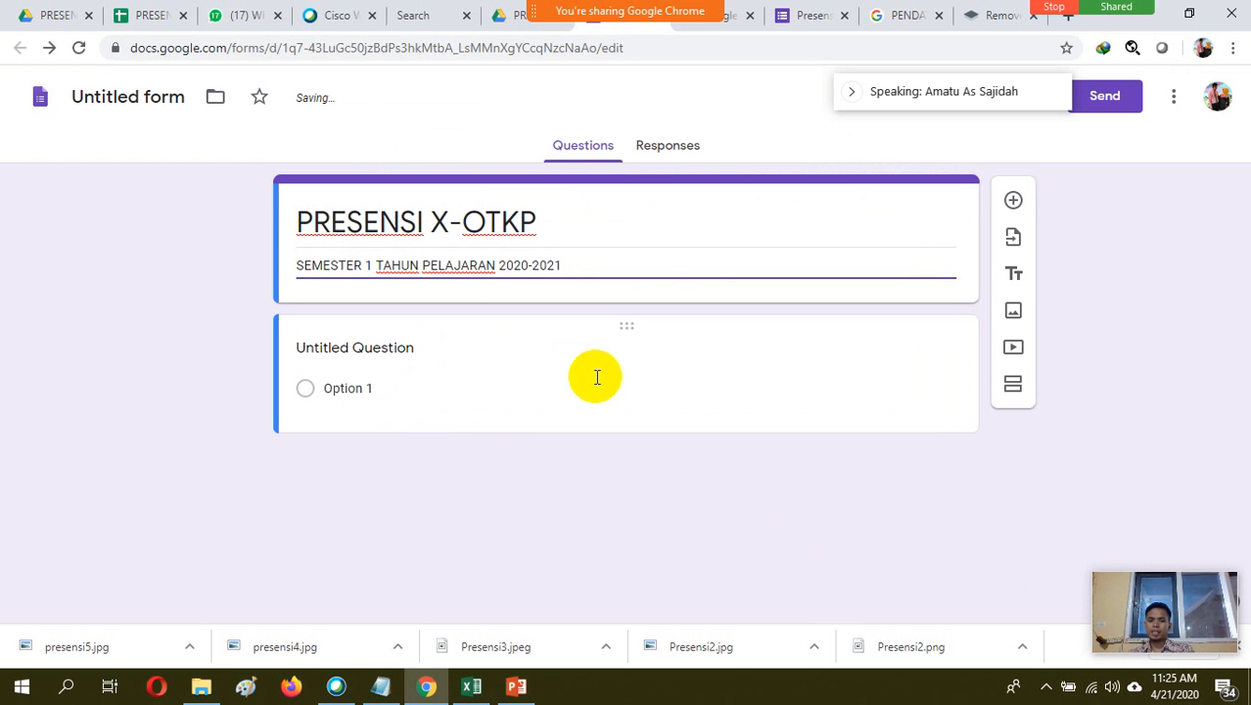
# Change the untitled question's type to Multiple choice grid
pyautogui.click(416, 392)
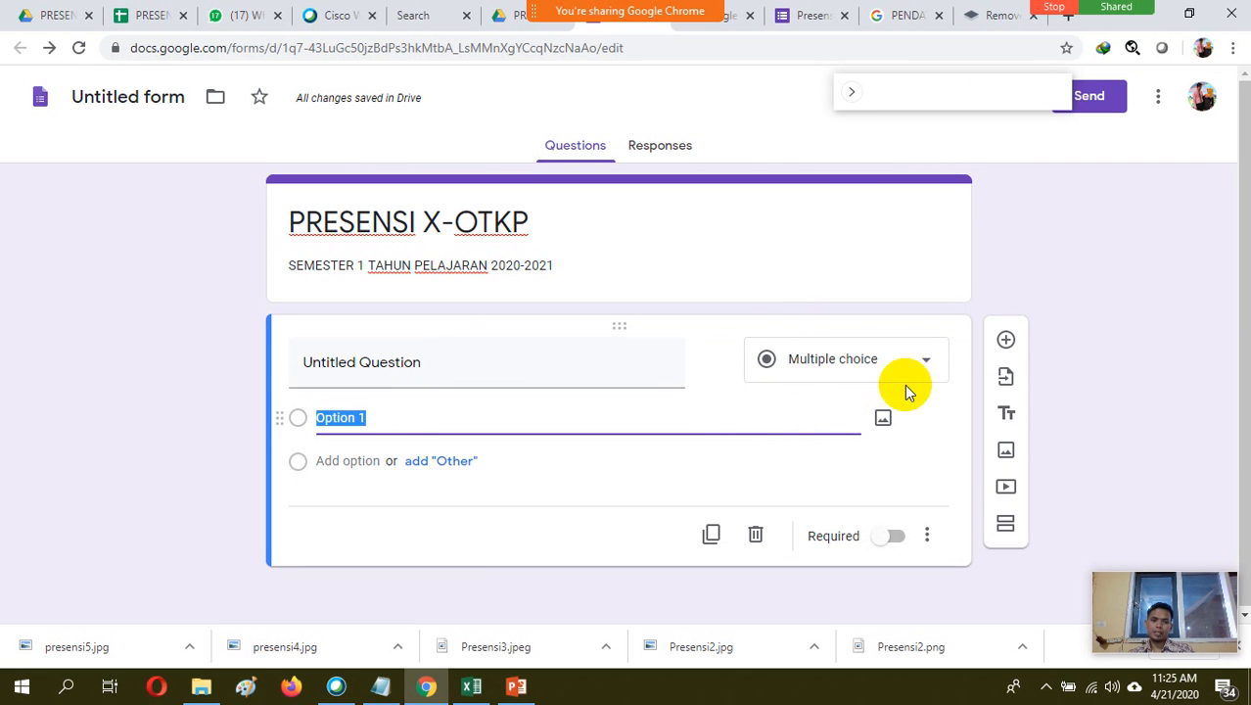
pyautogui.click(928, 363)
pyautogui.click(927, 357)
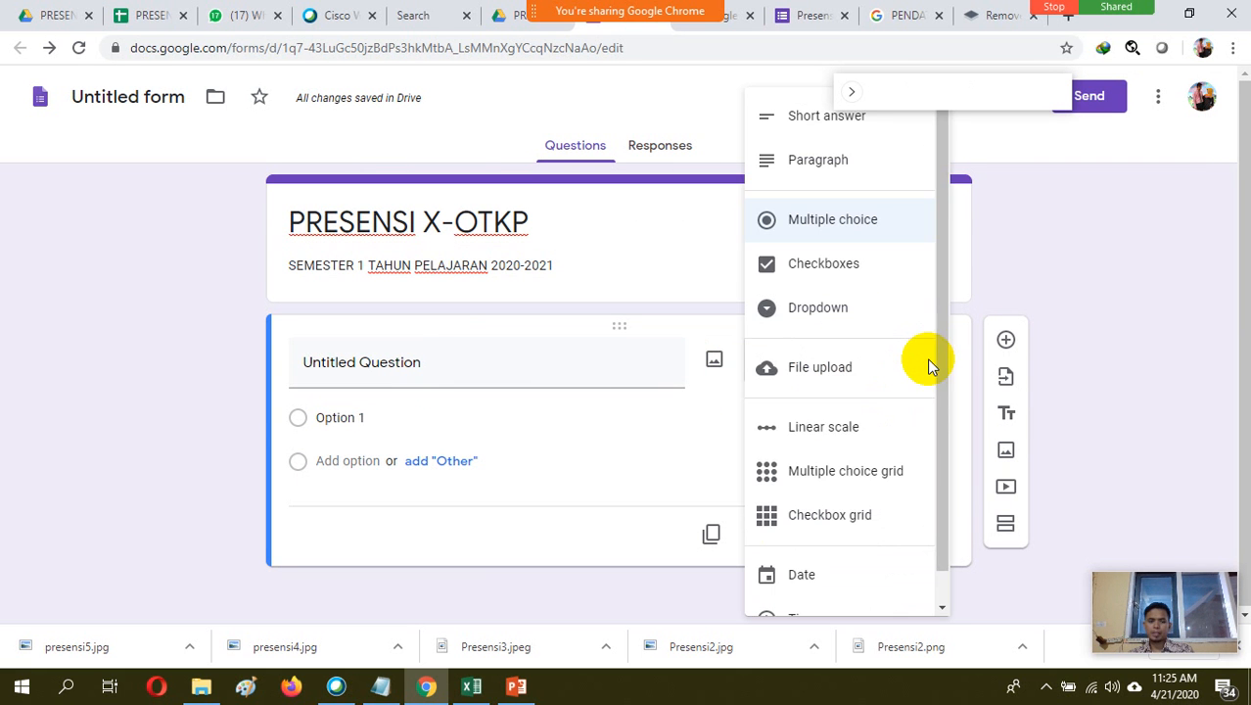
pyautogui.click(877, 475)
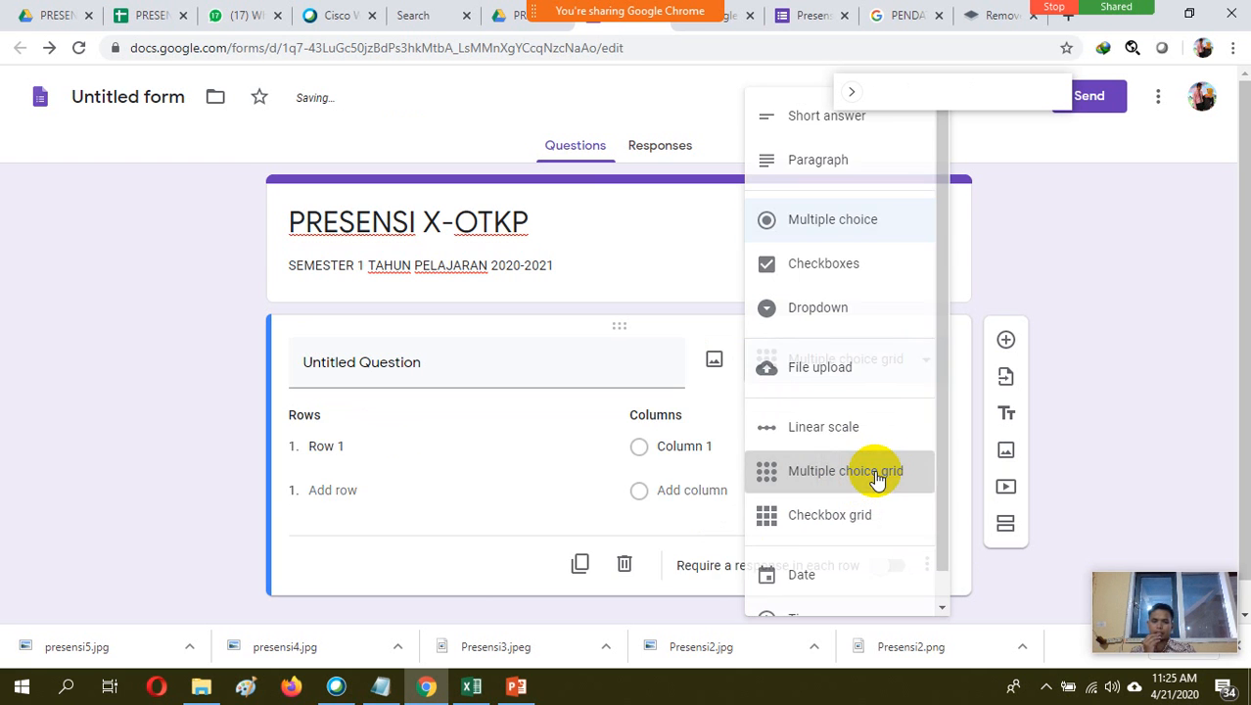
# Switch to File Explorer and open the KESISWAAN 2017 folder on the DATA (E:) drive
pyautogui.click(389, 447)
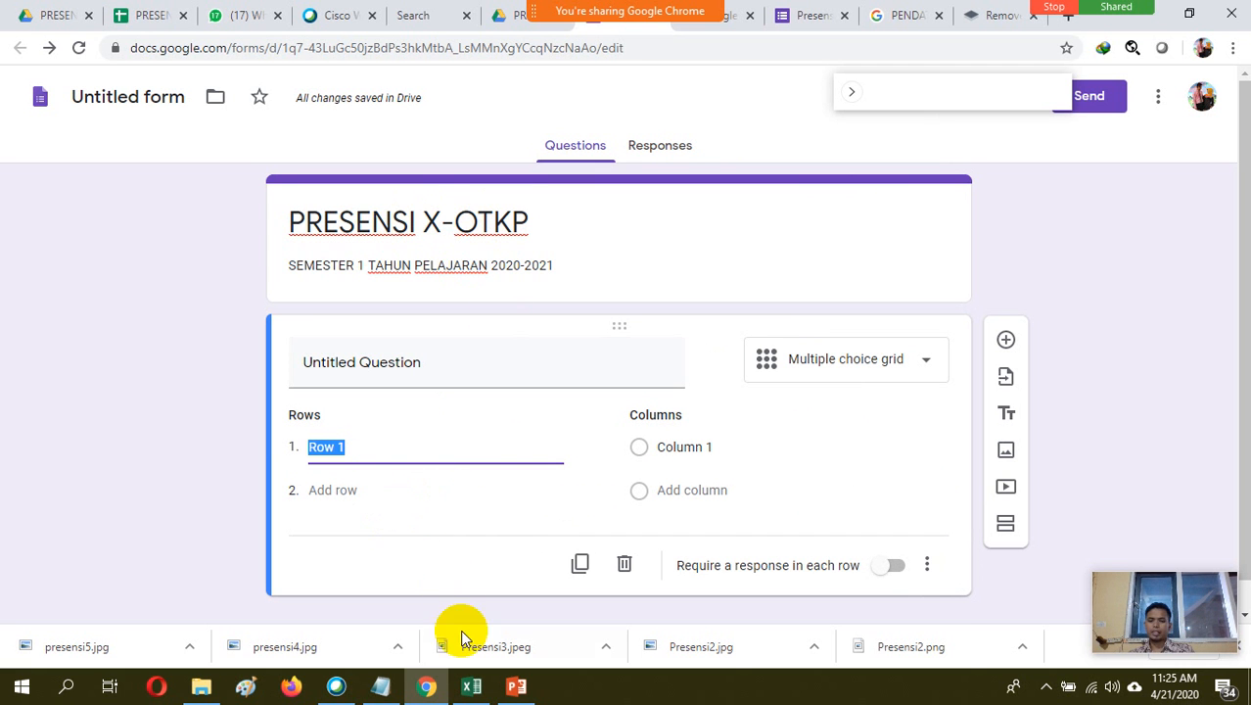
pyautogui.click(485, 691)
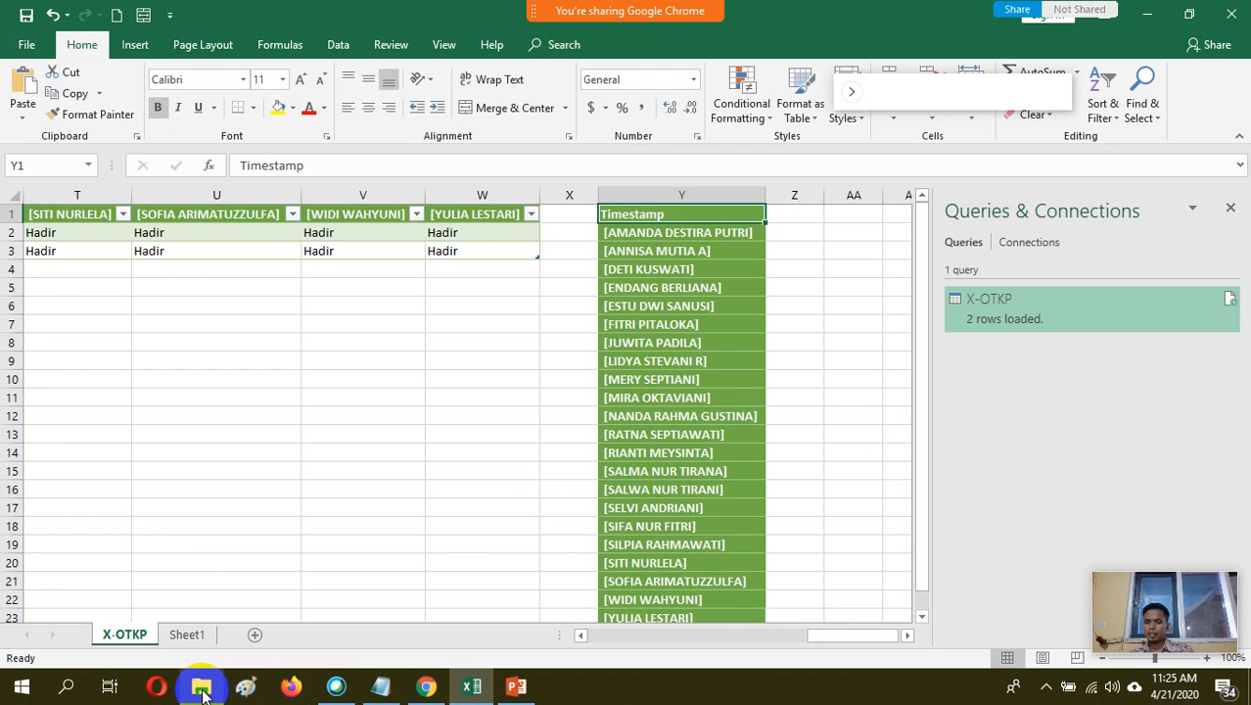
pyautogui.click(202, 691)
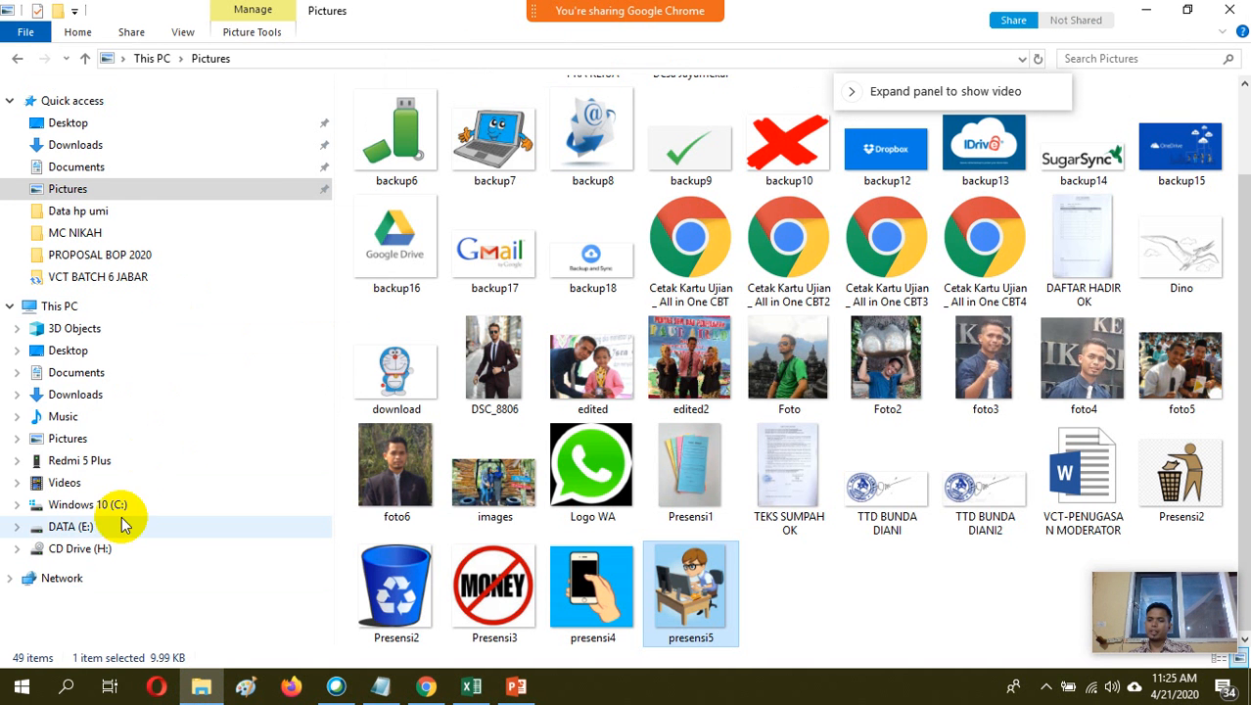
pyautogui.click(107, 527)
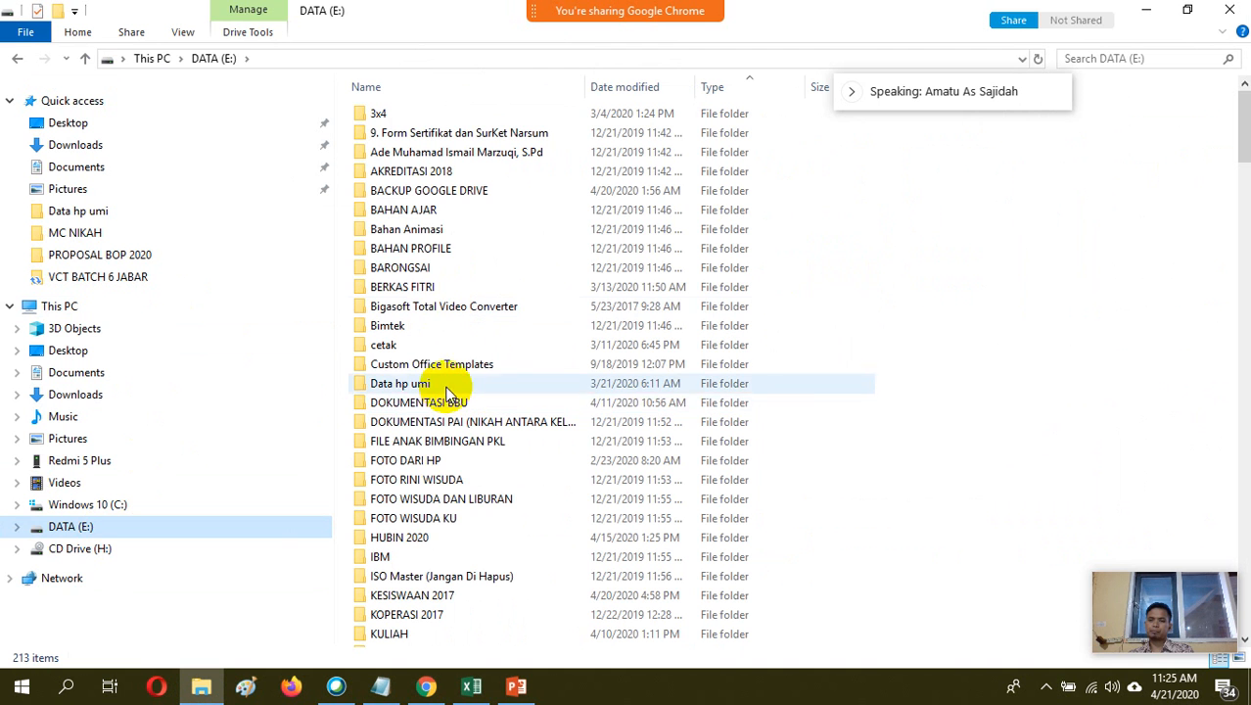
pyautogui.click(448, 401)
pyautogui.press('k')
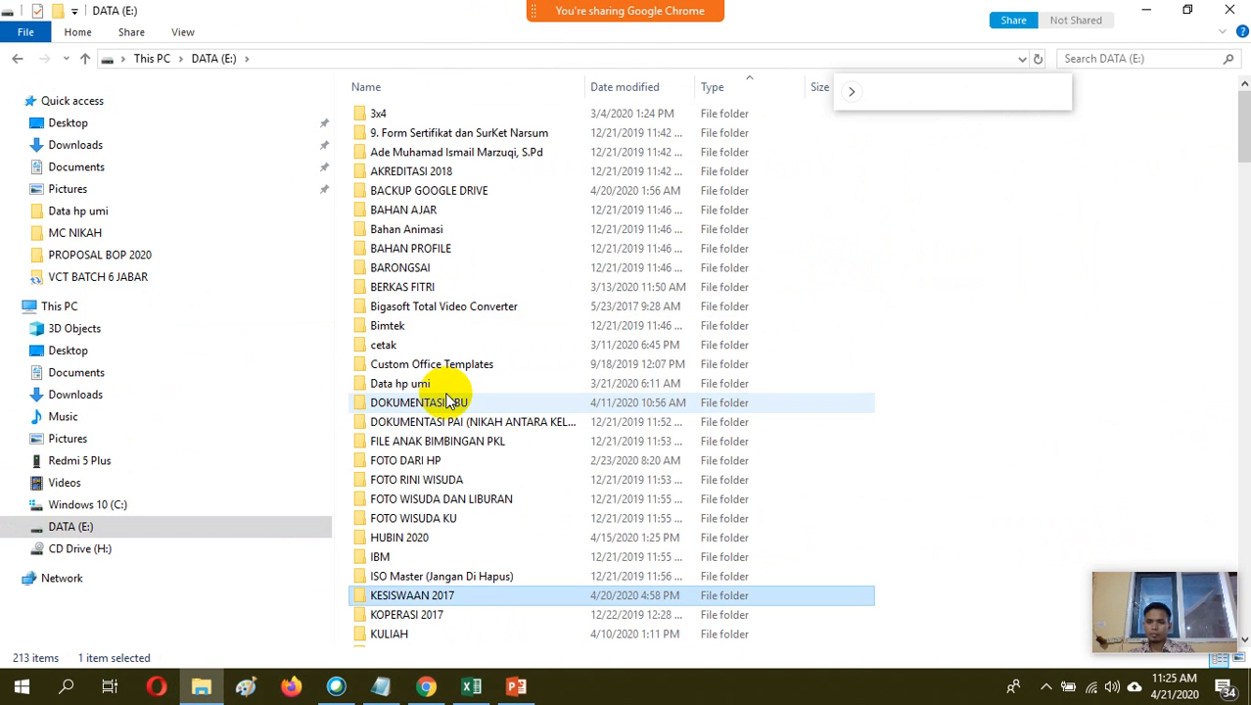
pyautogui.press('Return')
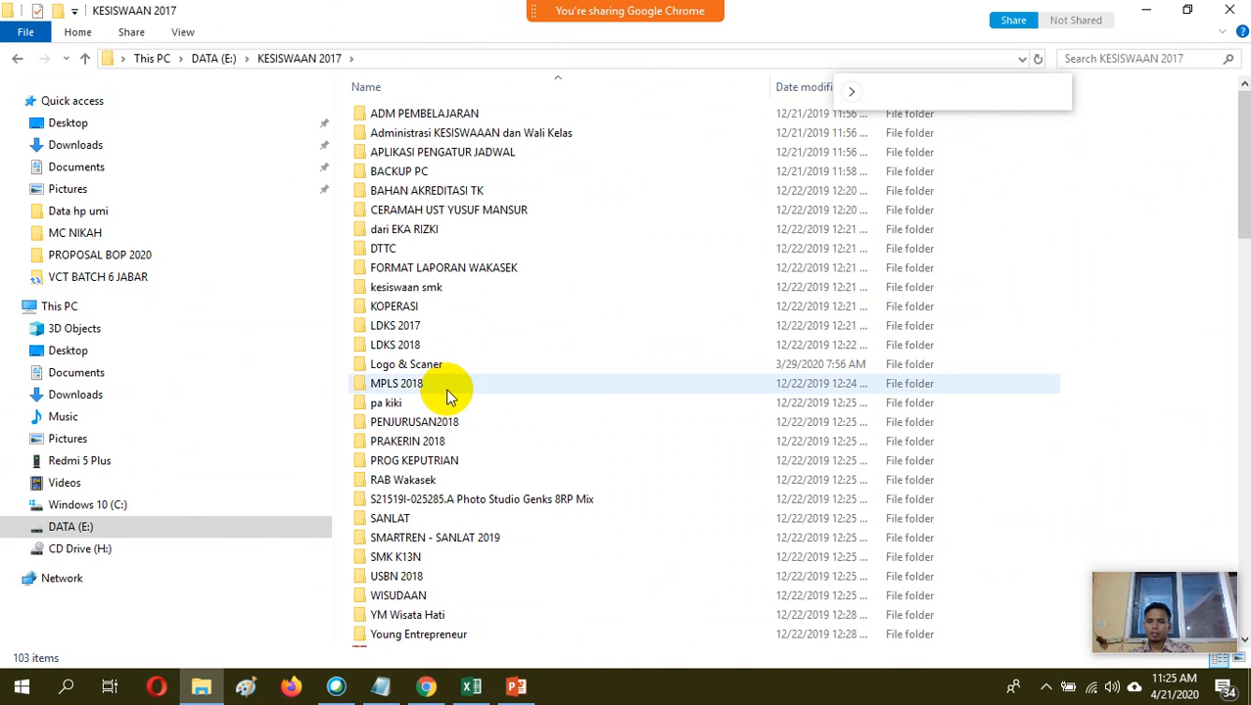
# Find the workbook FORMAT ABSENSI SISWA 2019-2020 in the folder and open it in Excel
pyautogui.click(445, 383)
pyautogui.write('format')
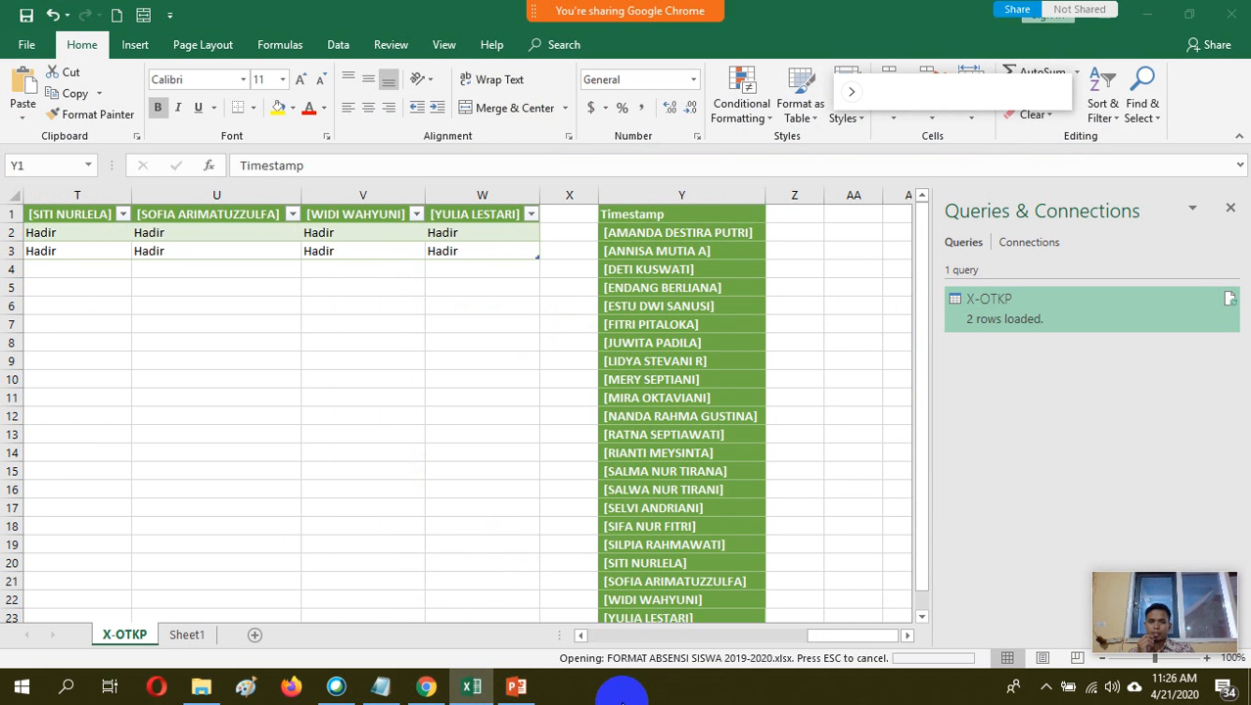
pyautogui.click(201, 687)
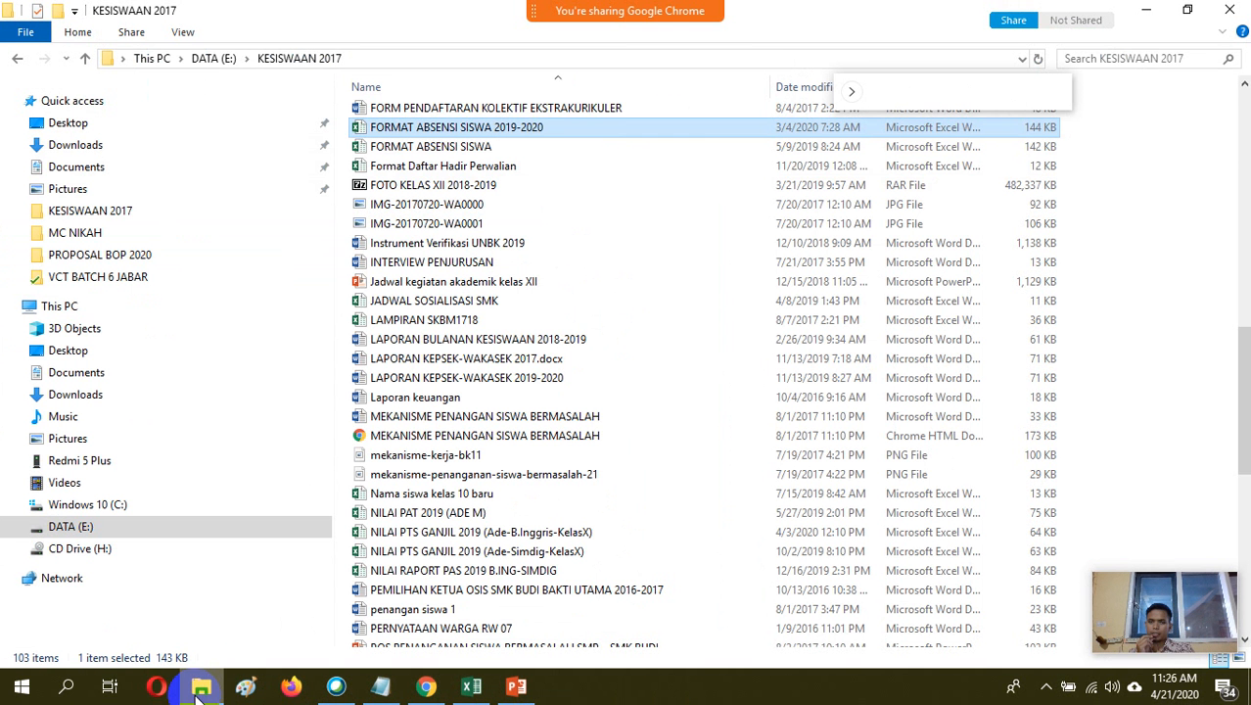
pyautogui.doubleClick(530, 134)
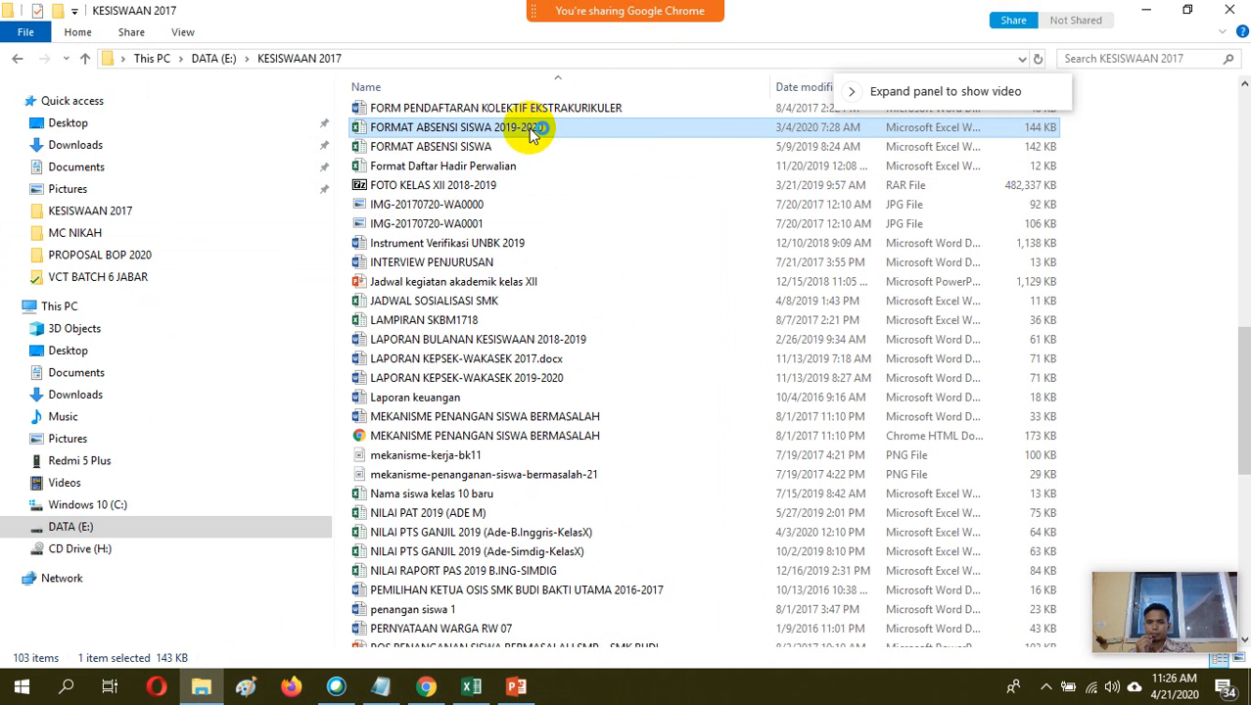
pyautogui.moveTo(487, 687)
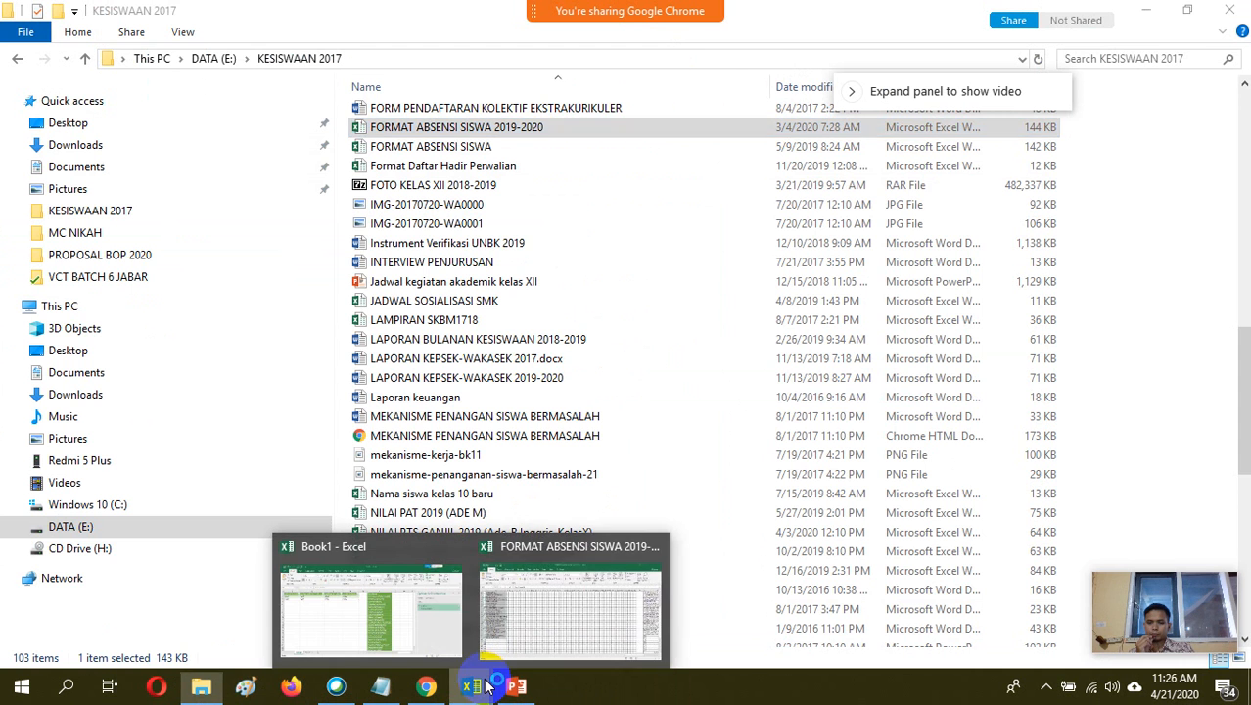
pyautogui.click(553, 617)
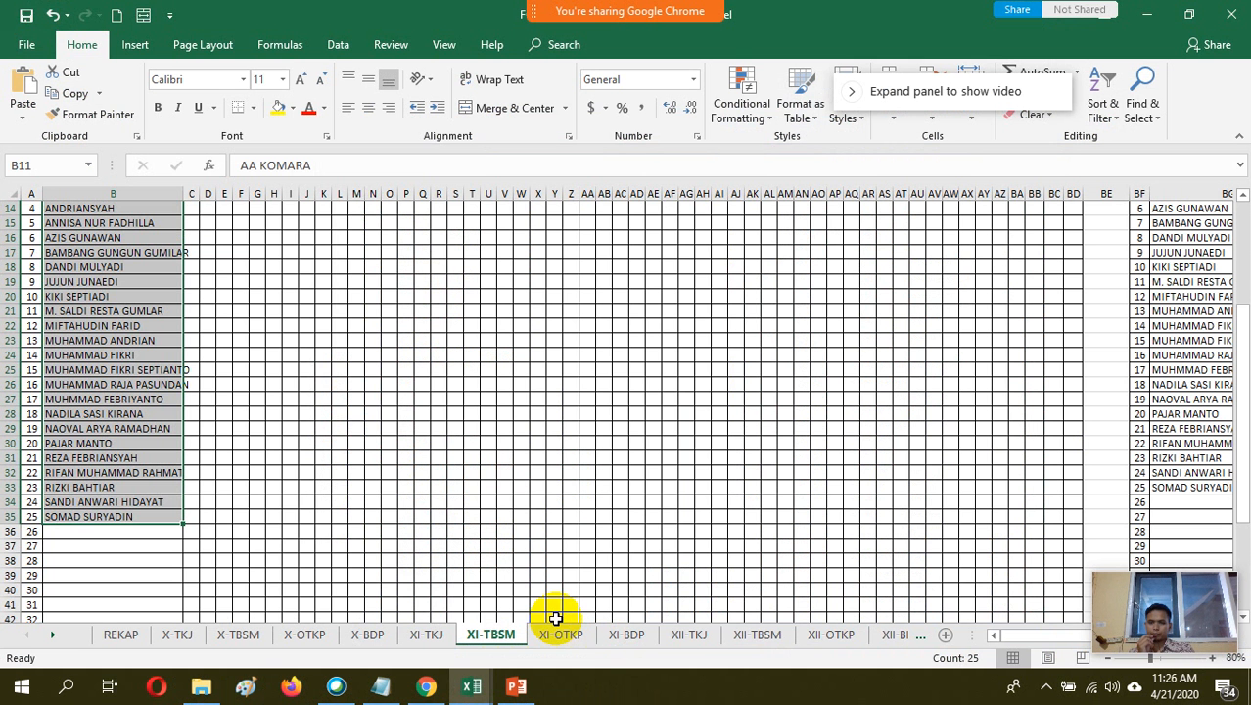
# Copy all student names in the NAMA column, BG9 to BG30, of the workbook's X-OTKP sheet
pyautogui.click(427, 687)
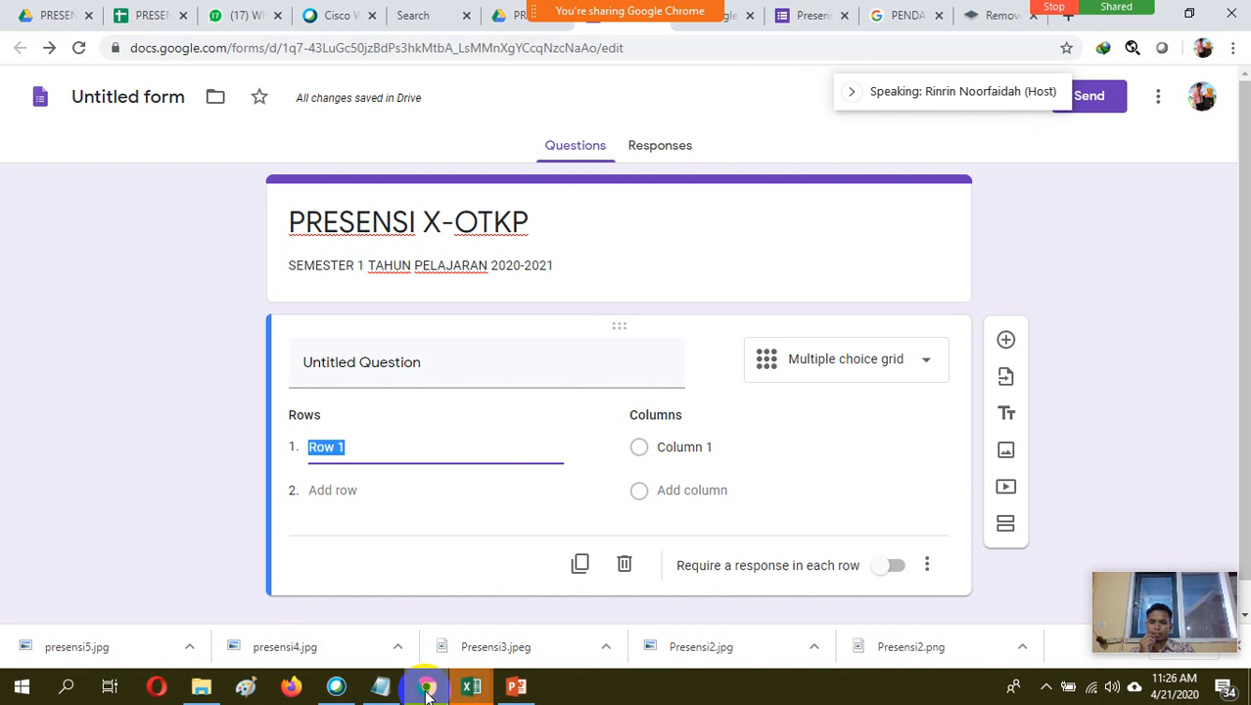
pyautogui.click(476, 690)
pyautogui.click(563, 627)
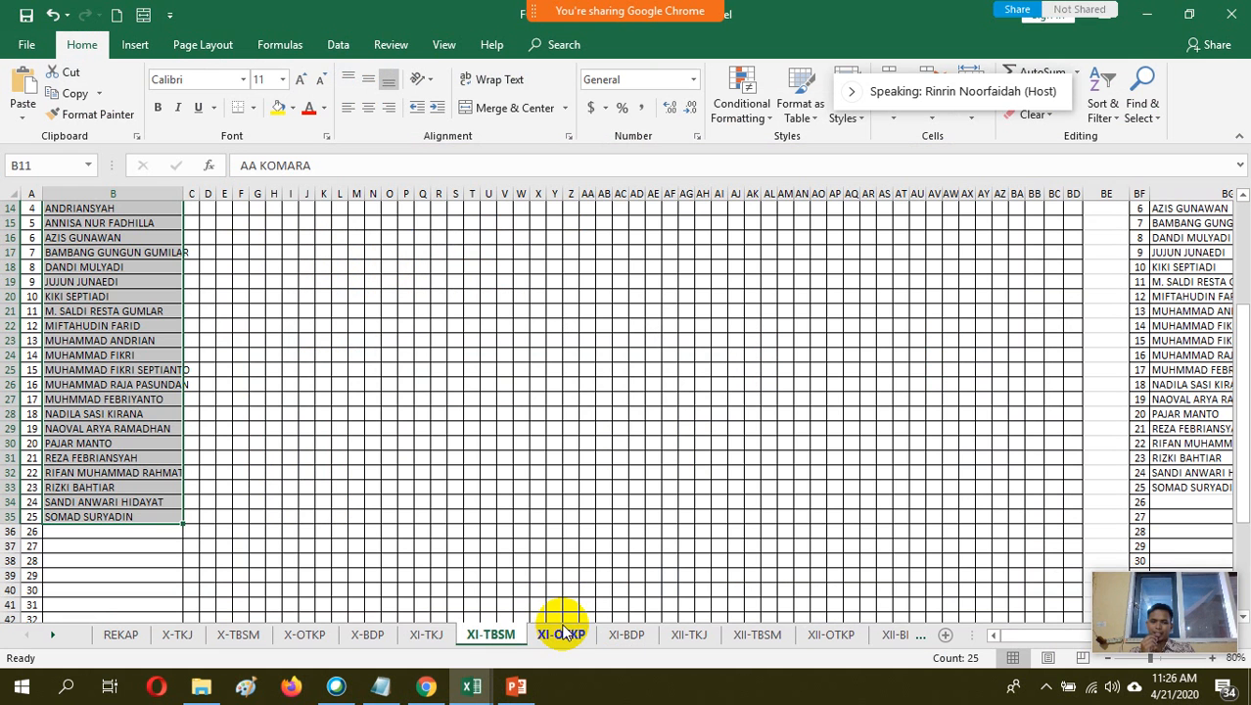
pyautogui.click(313, 634)
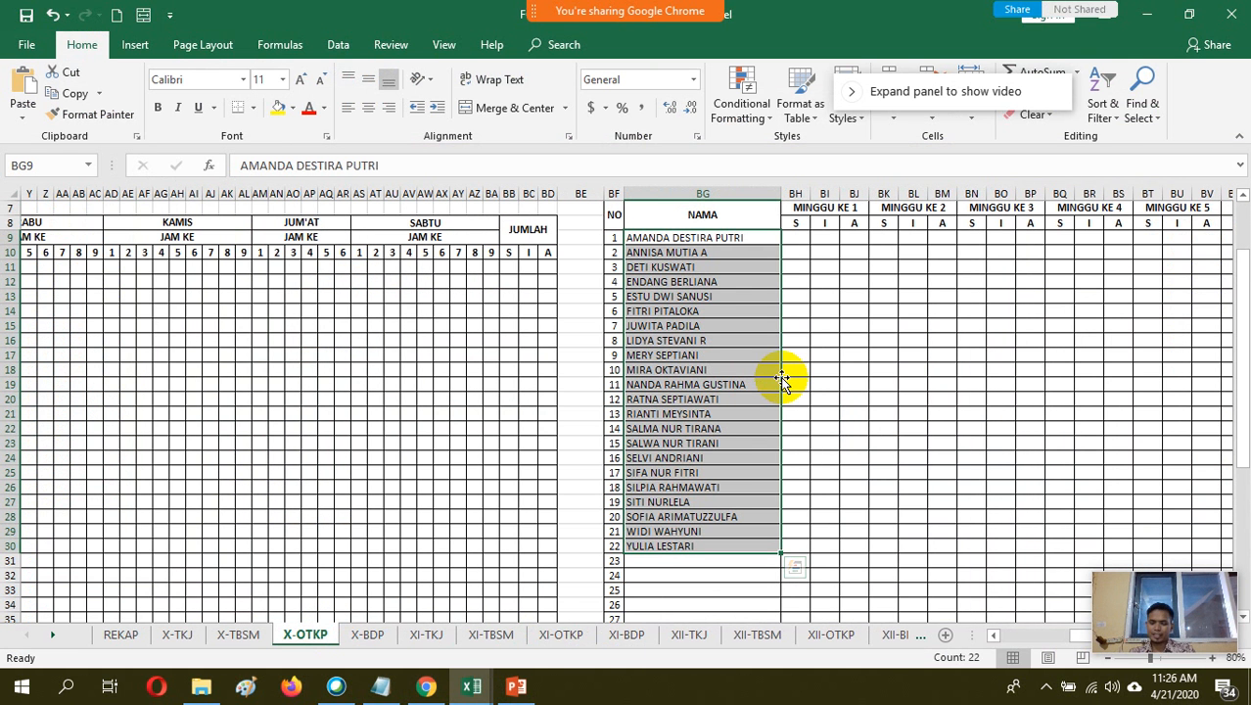
pyautogui.hotkey('ctrl', 'c')
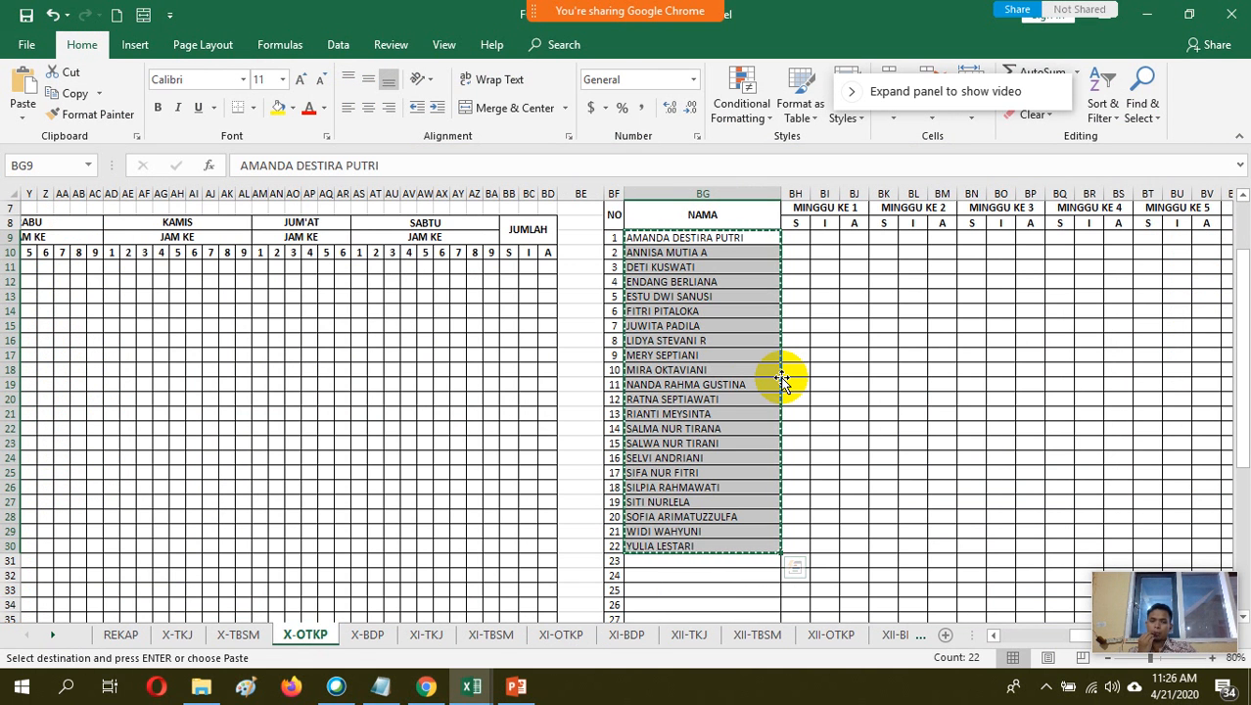
# Return to the form in Chrome and paste the copied student names as the grid's rows, replacing Row 1
pyautogui.click(434, 691)
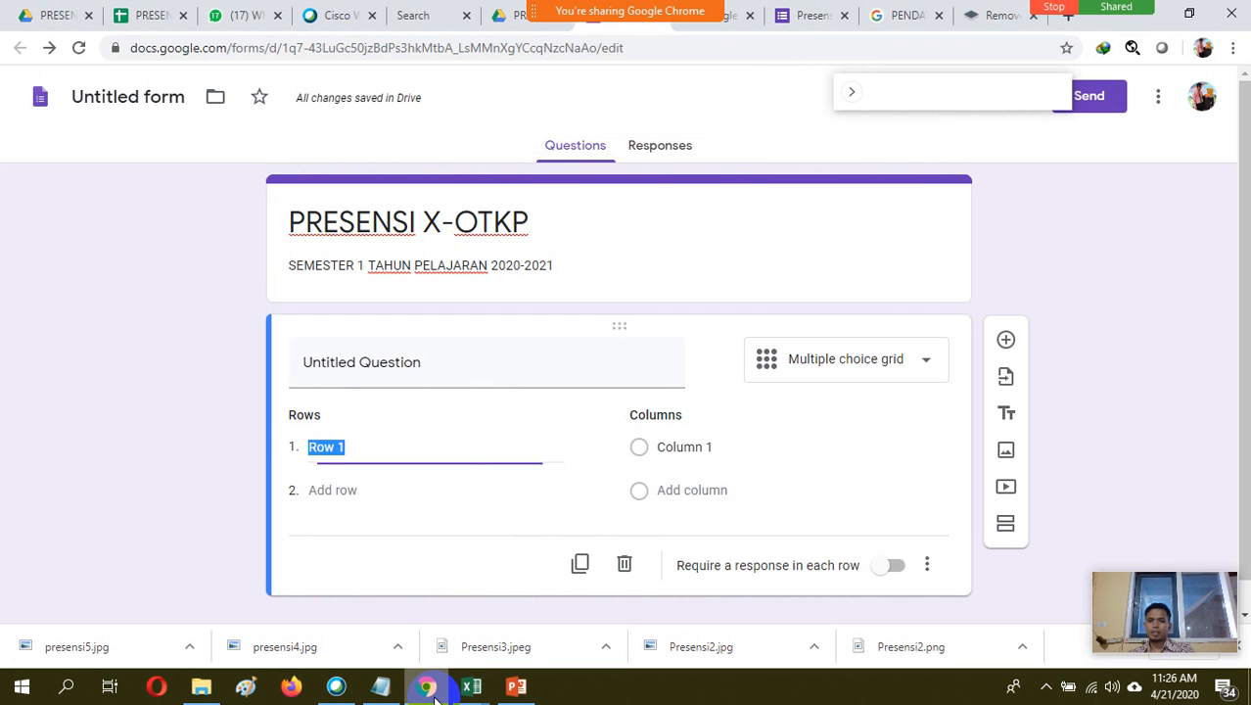
pyautogui.click(367, 448)
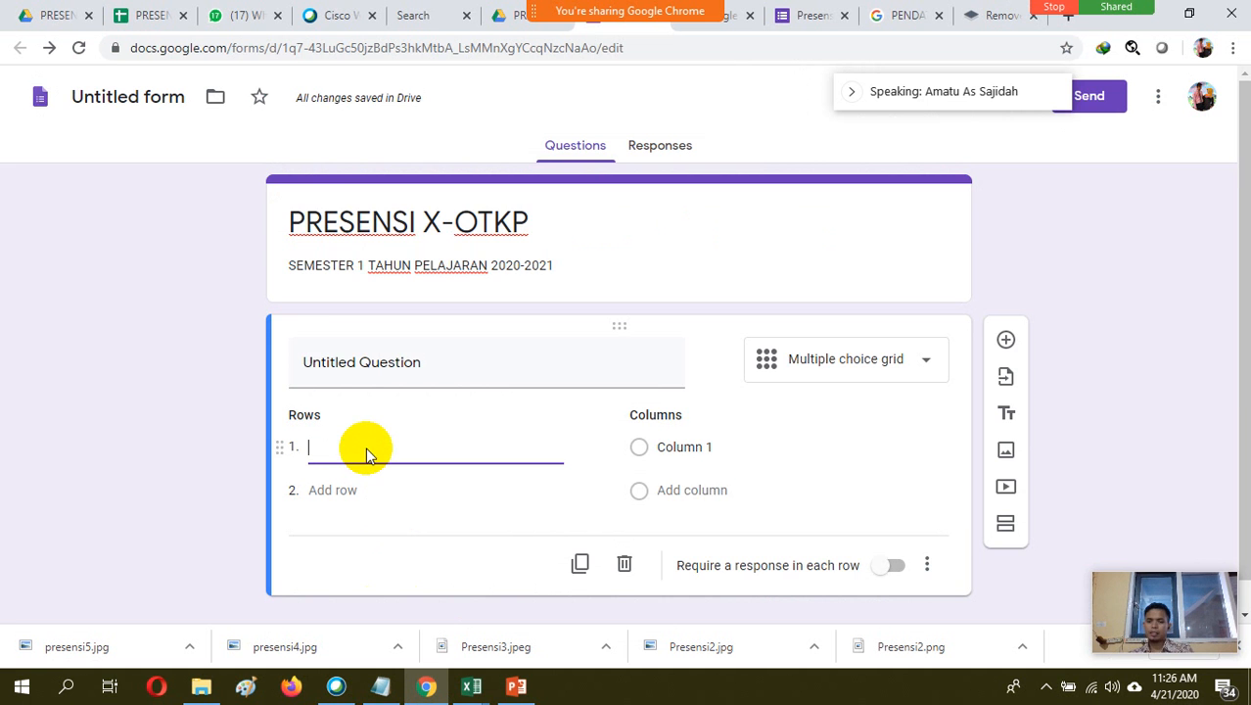
pyautogui.hotkey('ctrl', 'v')
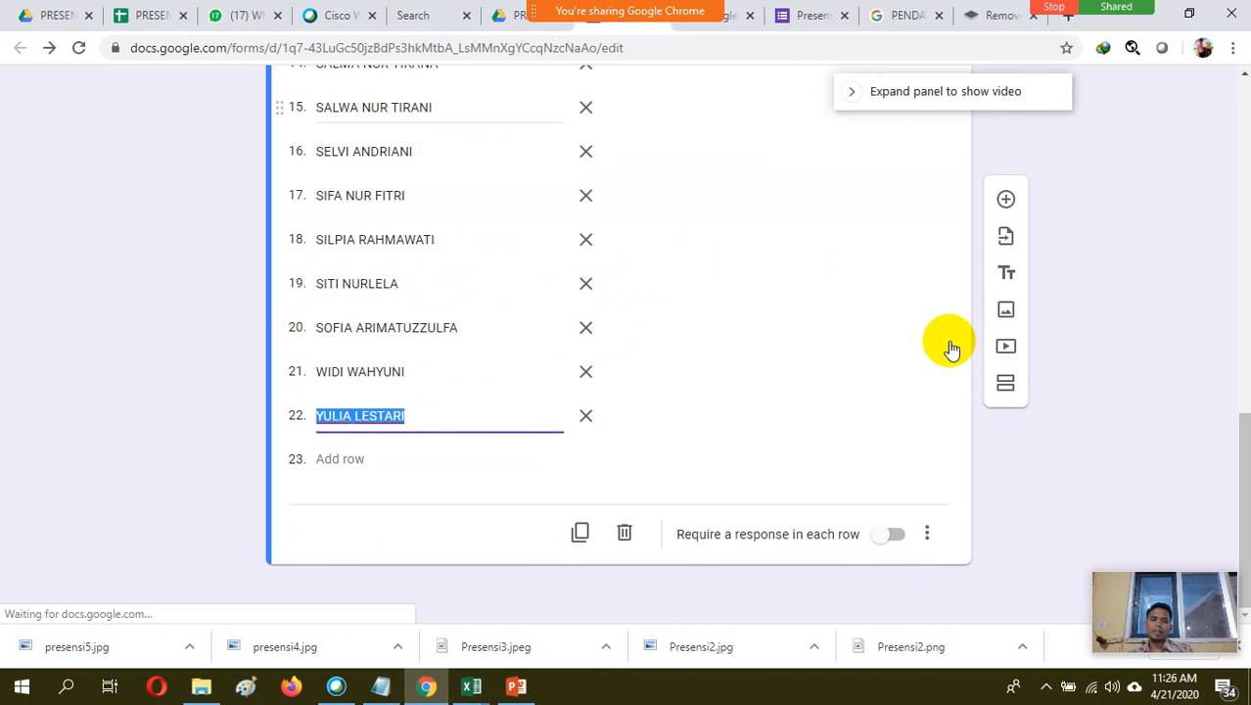
# Rename the grid's first column to "Hadir" and add a second column "Sakit"
pyautogui.moveTo(1235, 441); pyautogui.dragTo(1233, 217)
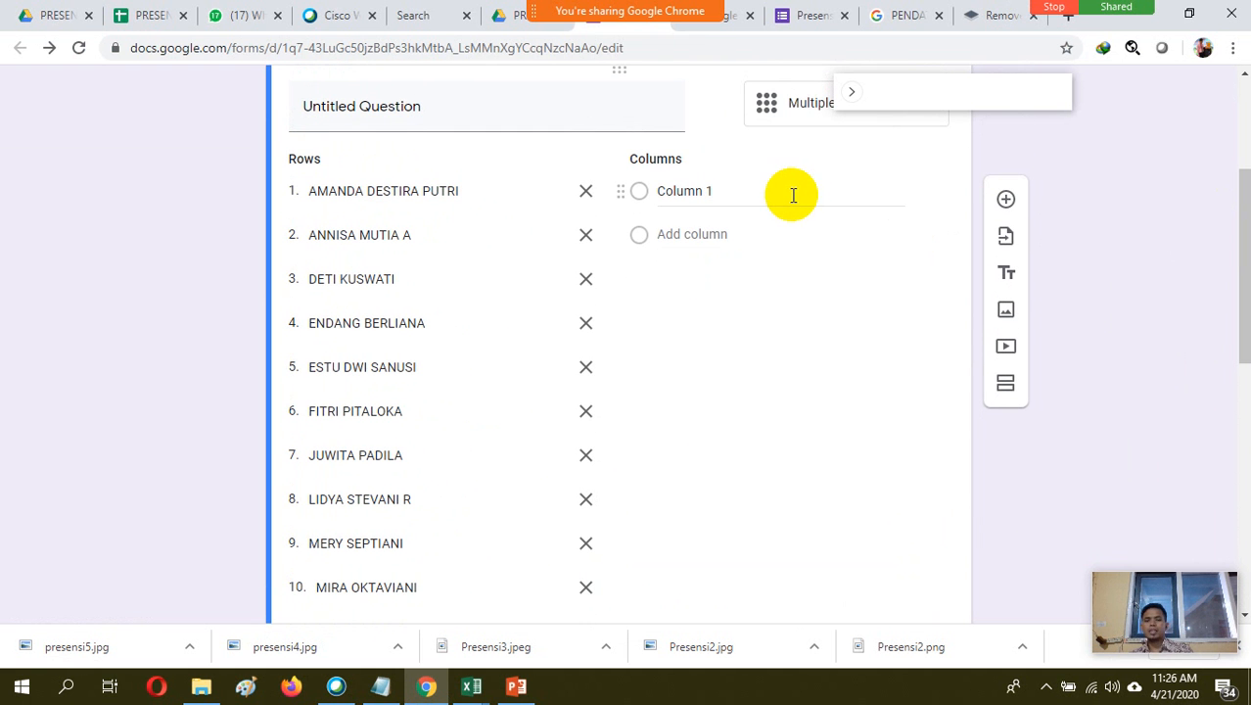
pyautogui.click(744, 194)
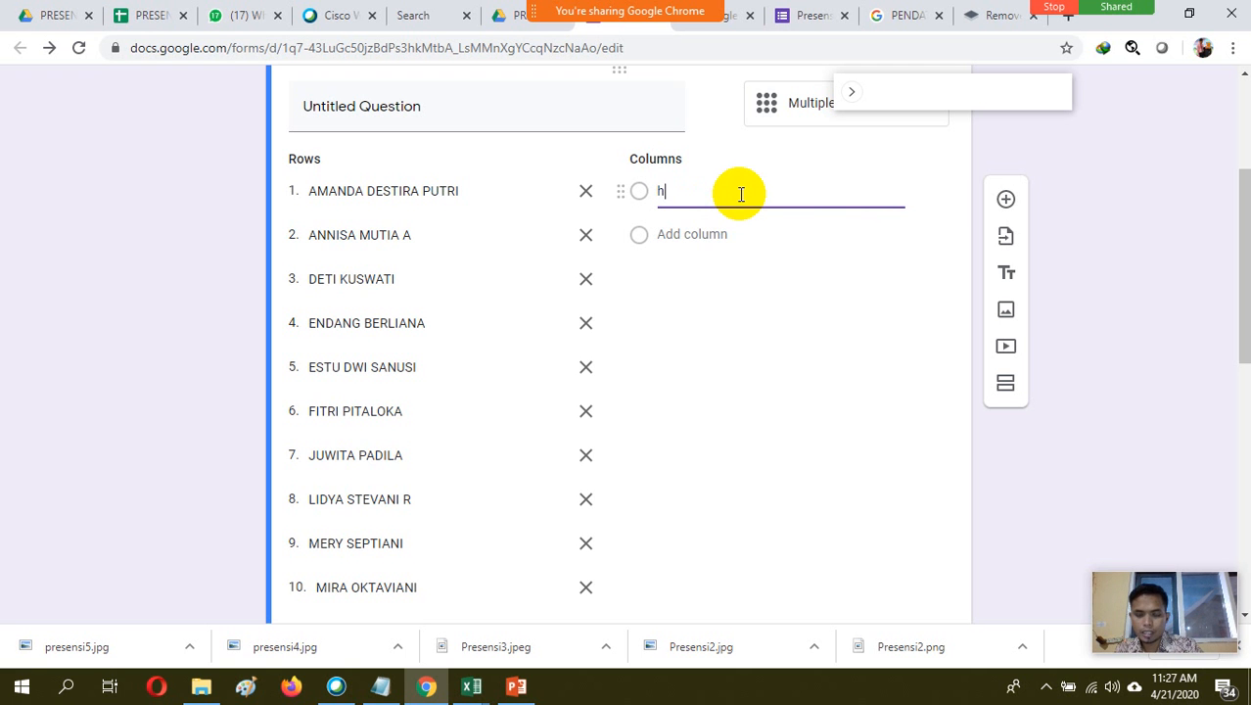
pyautogui.write('Ha')
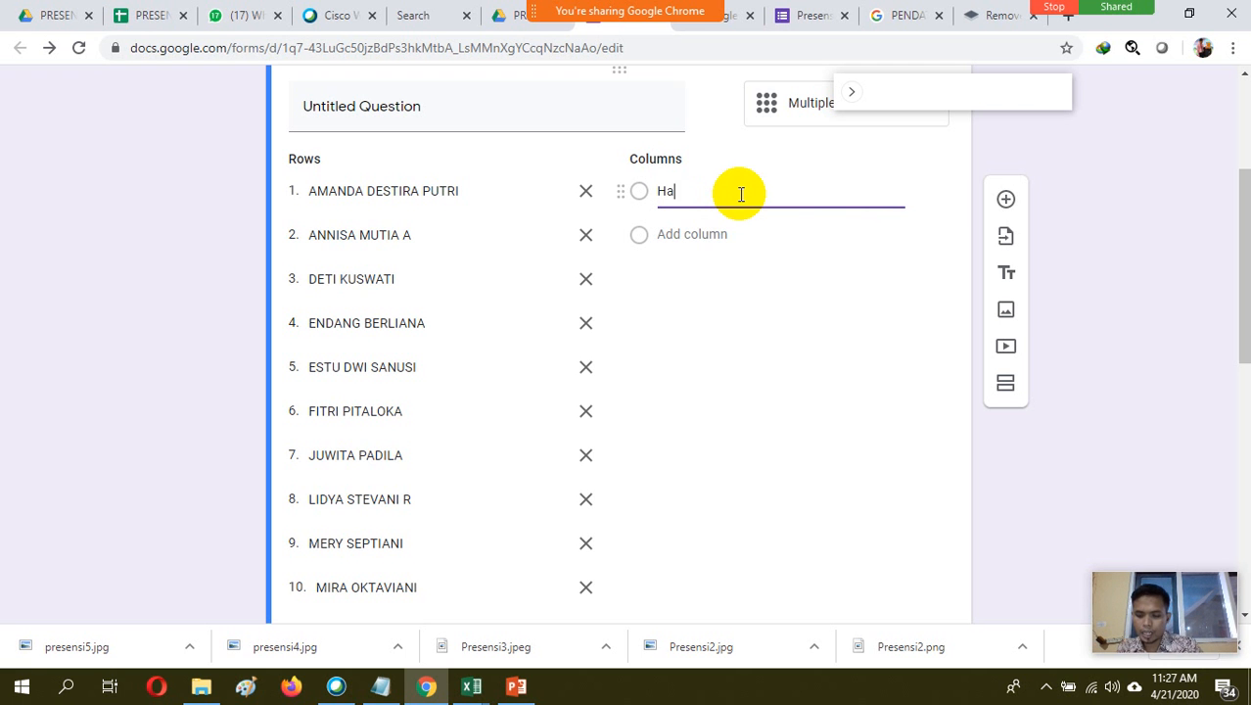
pyautogui.write('dir')
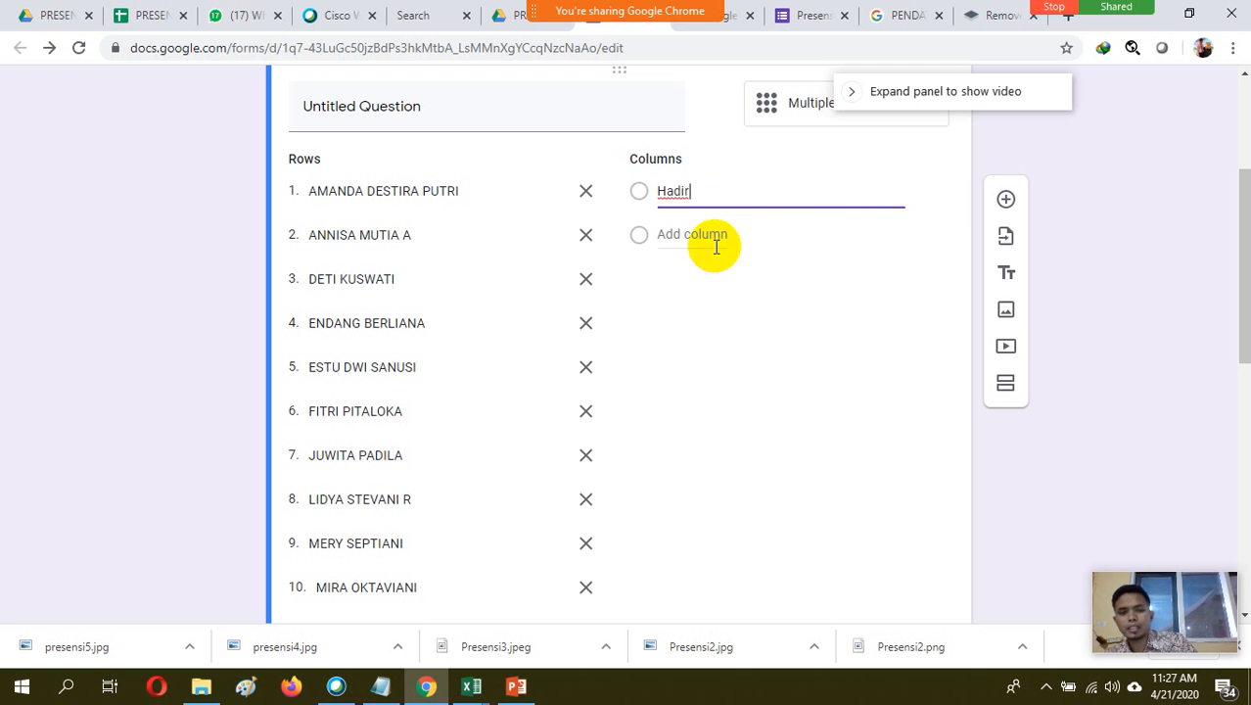
pyautogui.click(746, 243)
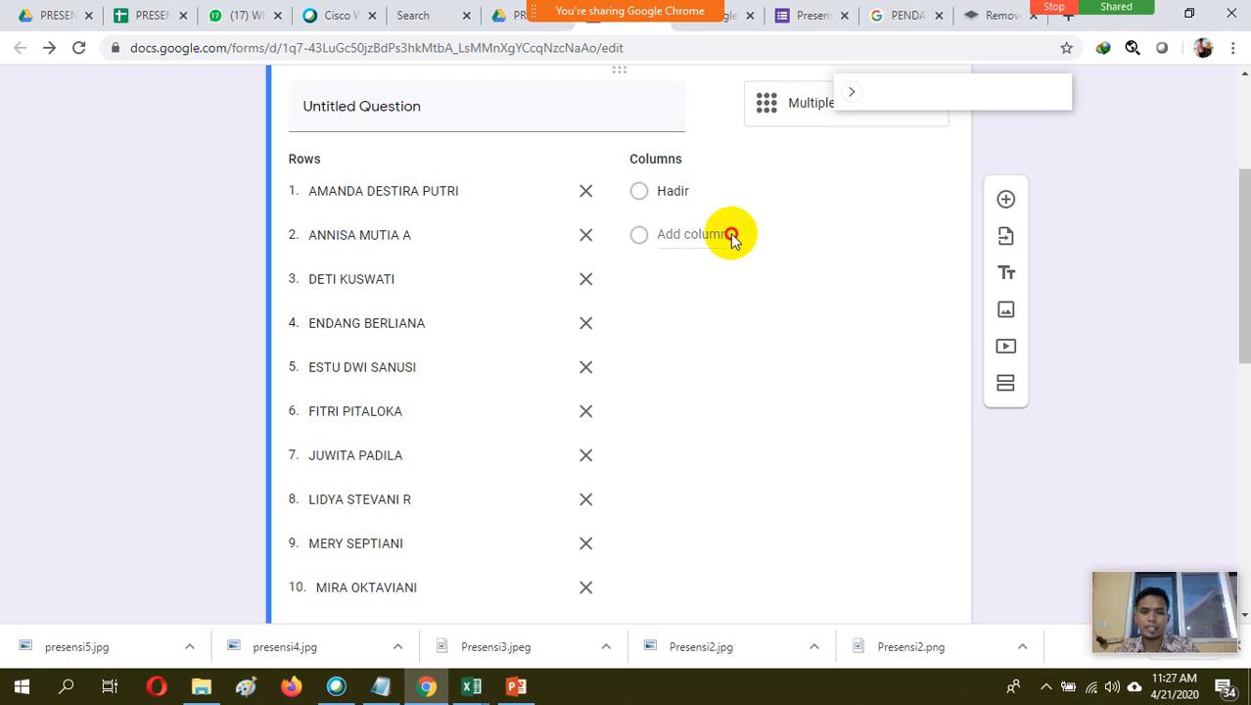
pyautogui.click(701, 235)
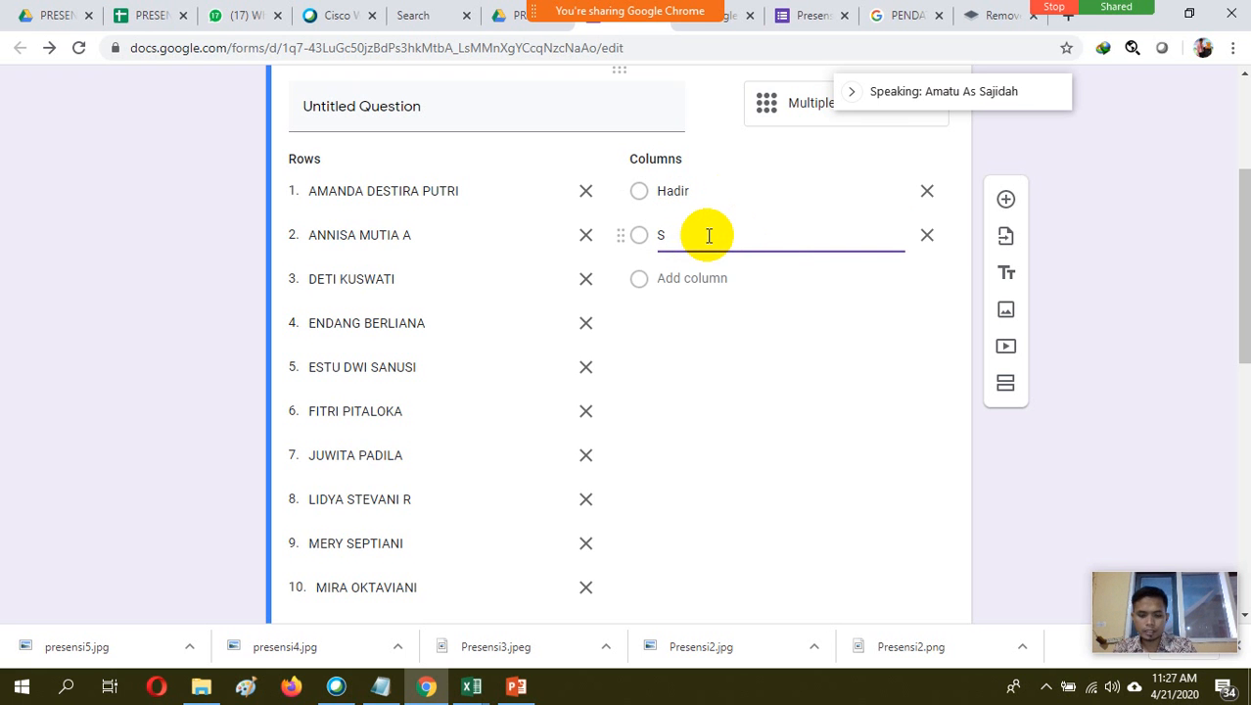
# Add the attendance columns "Ijin", "Alfa" and "Dispen" to the grid after Sakit
pyautogui.click(695, 279)
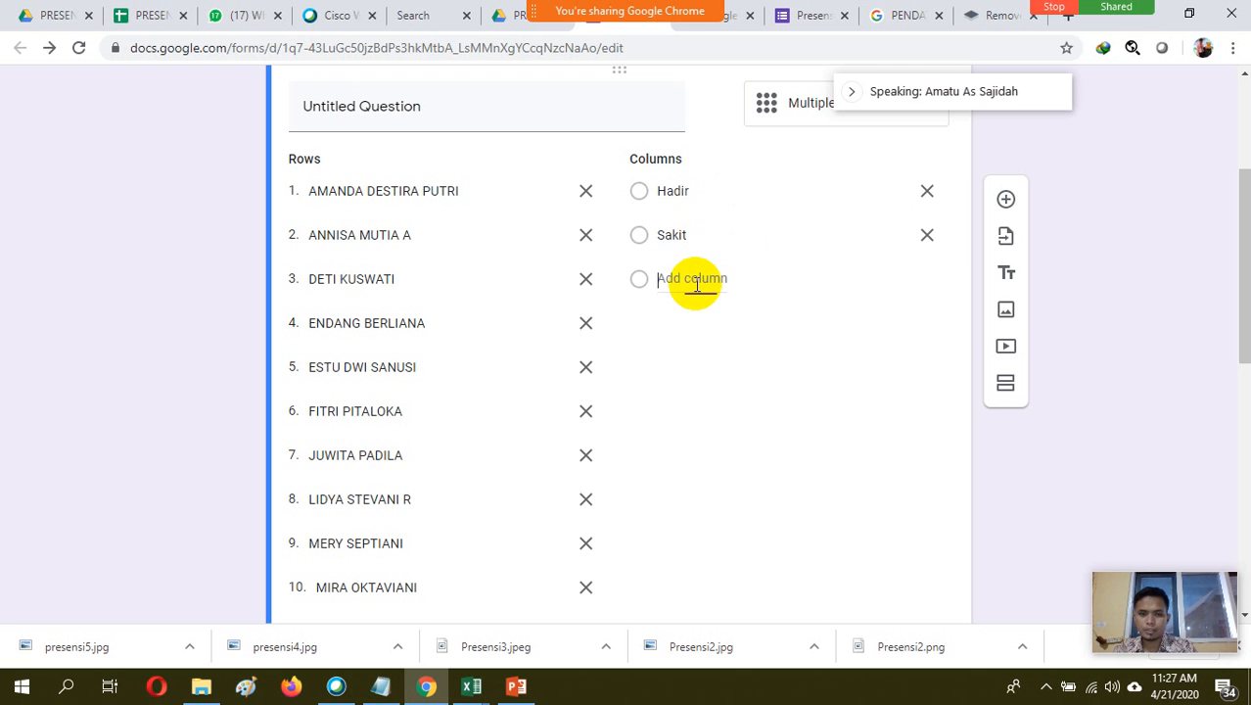
pyautogui.write('ijin')
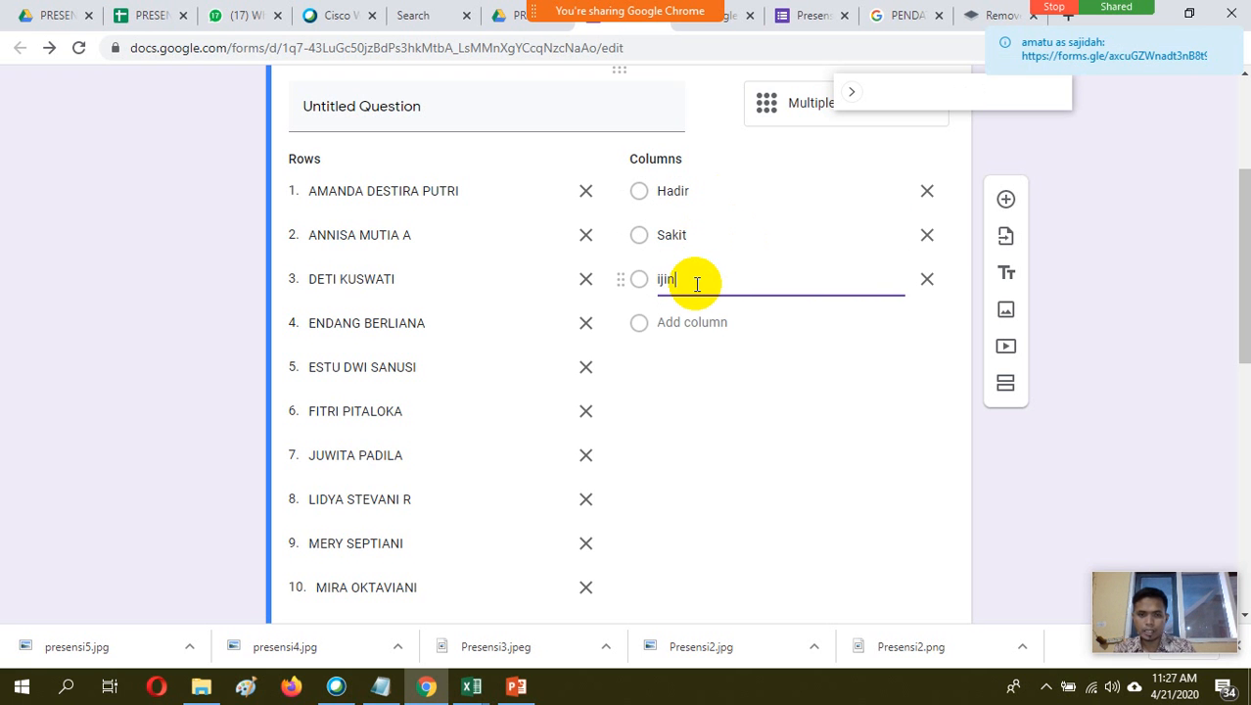
pyautogui.press('BackSpace')
pyautogui.press('BackSpace')
pyautogui.press('BackSpace')
pyautogui.press('BackSpace')
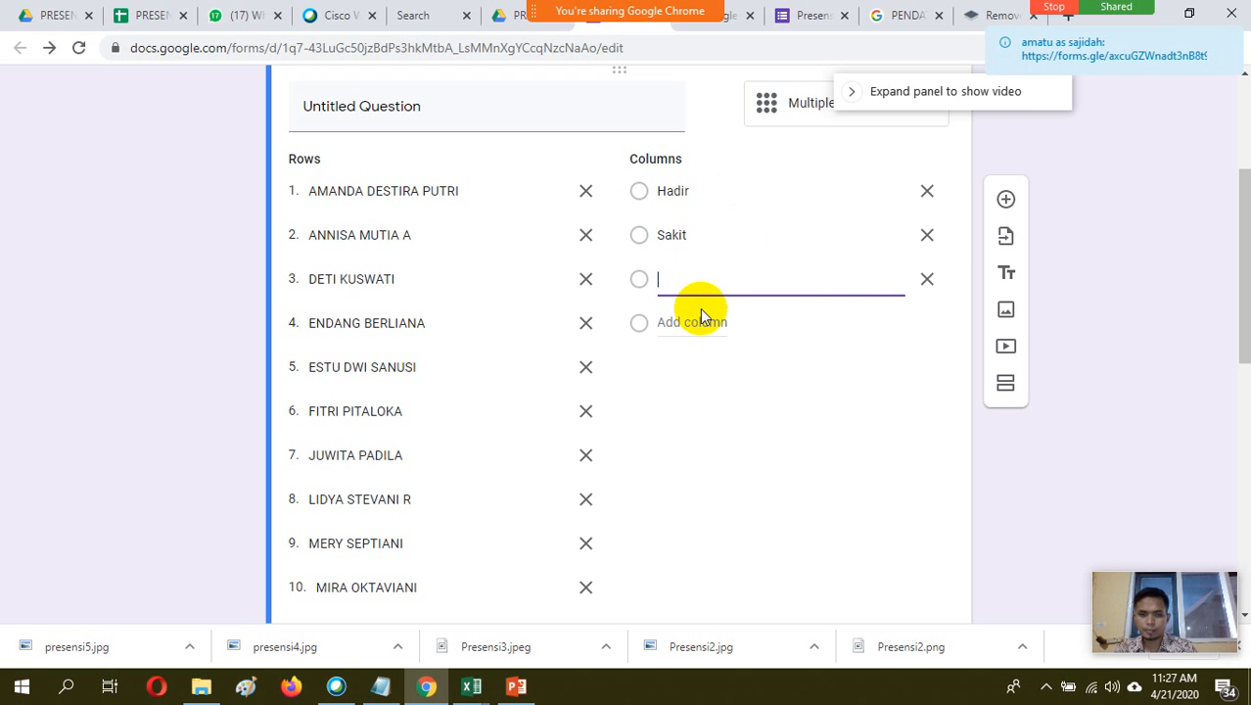
pyautogui.write('Ij')
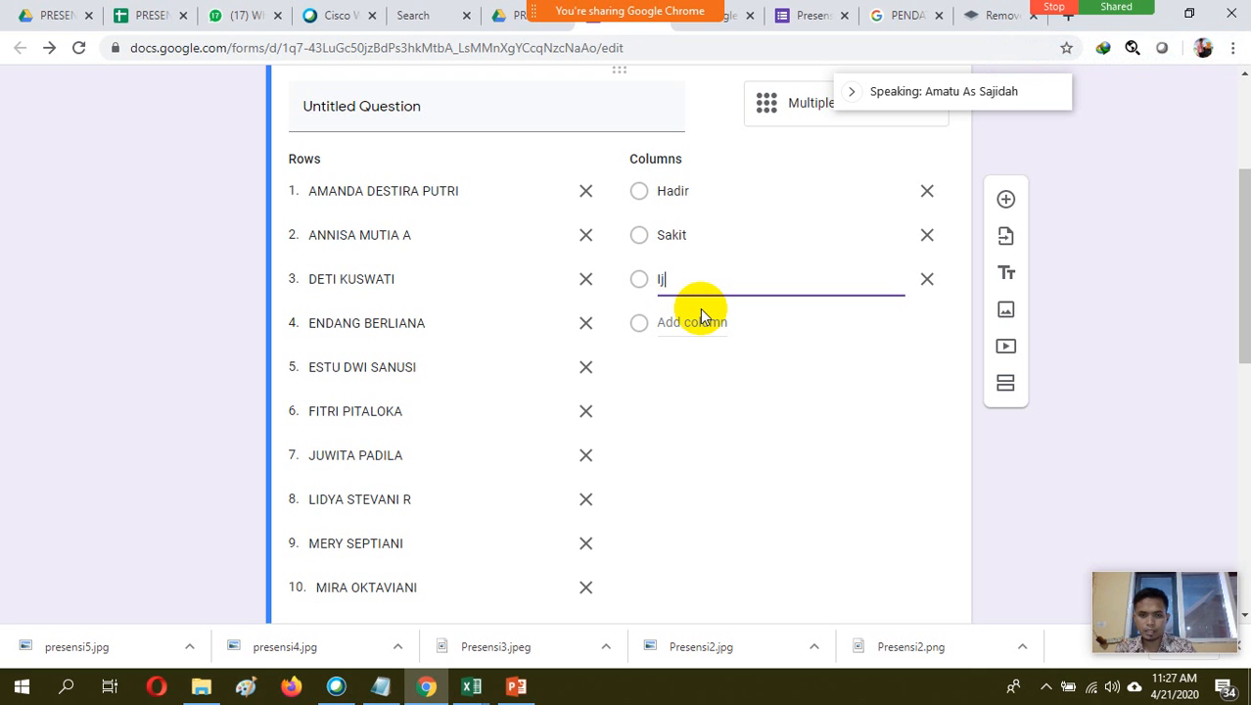
pyautogui.write('in')
pyautogui.click(697, 322)
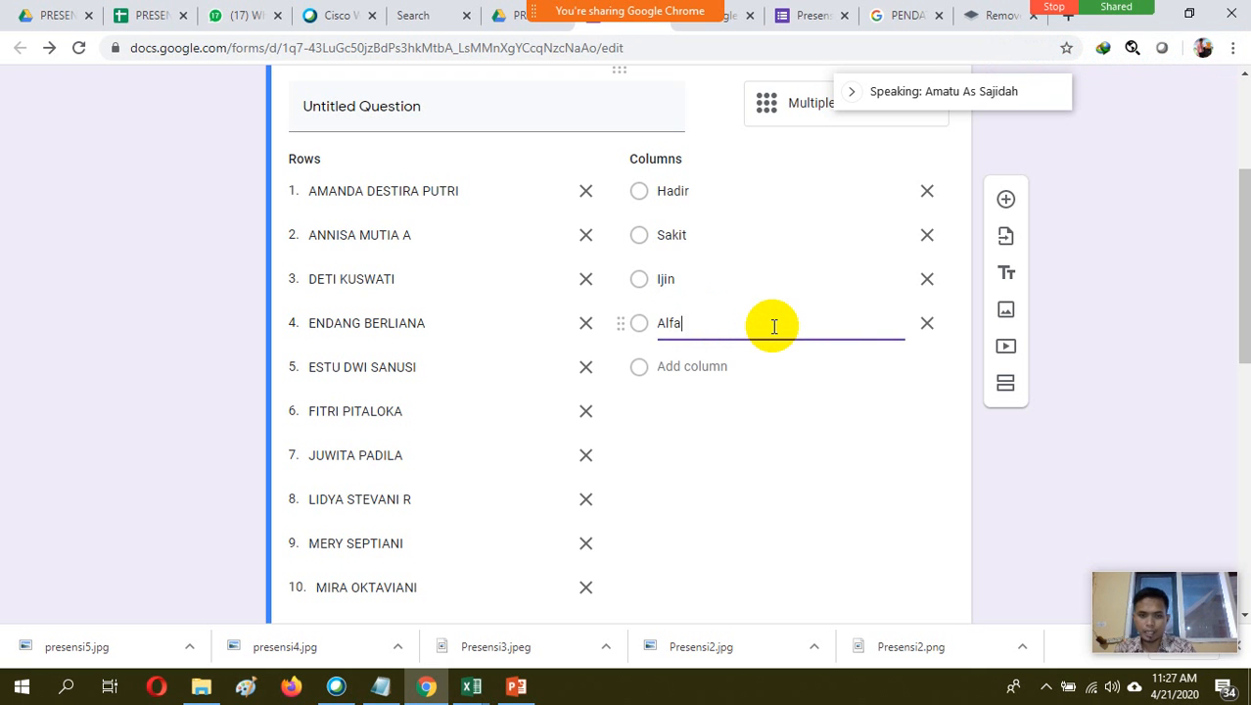
pyautogui.click(720, 367)
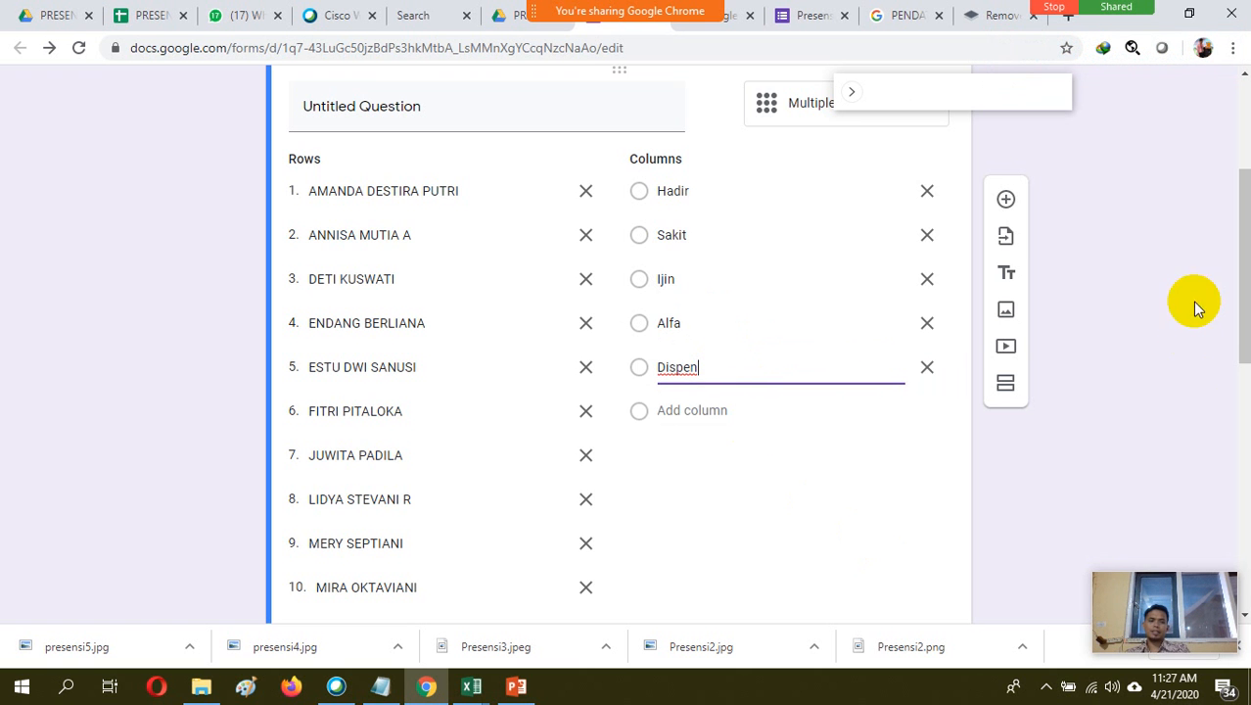
# Clear the grid question's title so it is left blank
pyautogui.moveTo(1243, 273); pyautogui.dragTo(1240, 201)
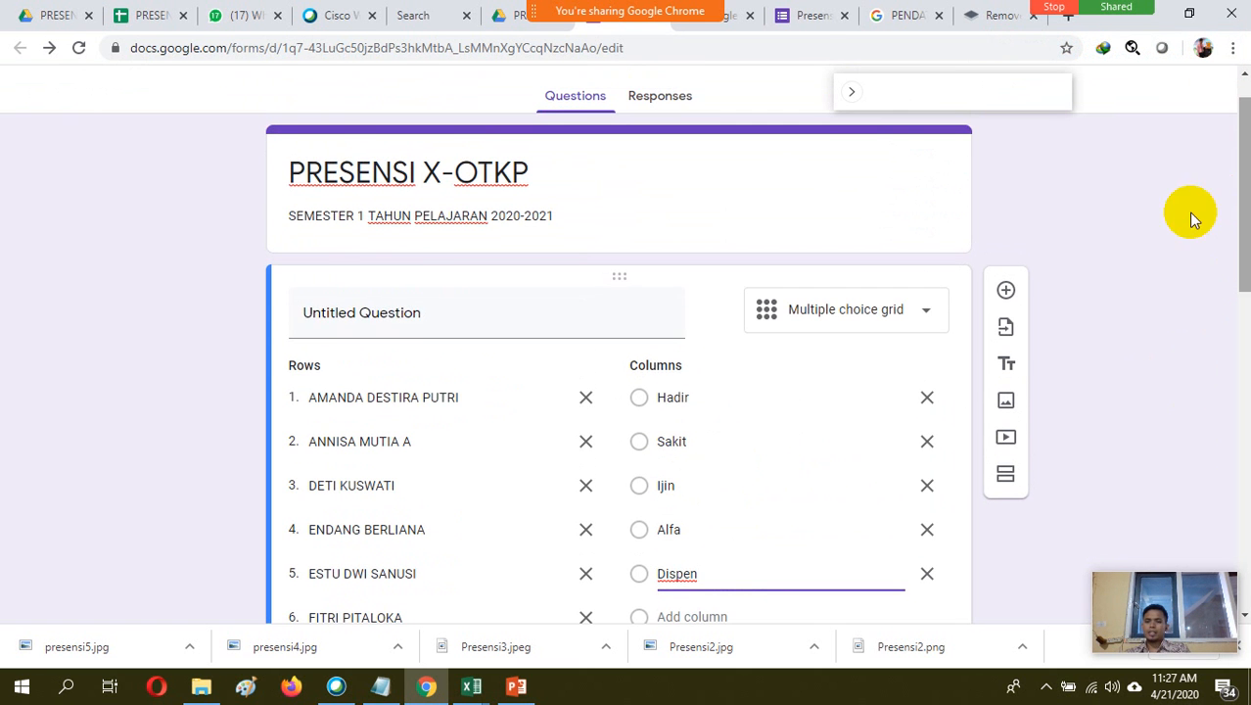
pyautogui.click(490, 319)
pyautogui.press('BackSpace')
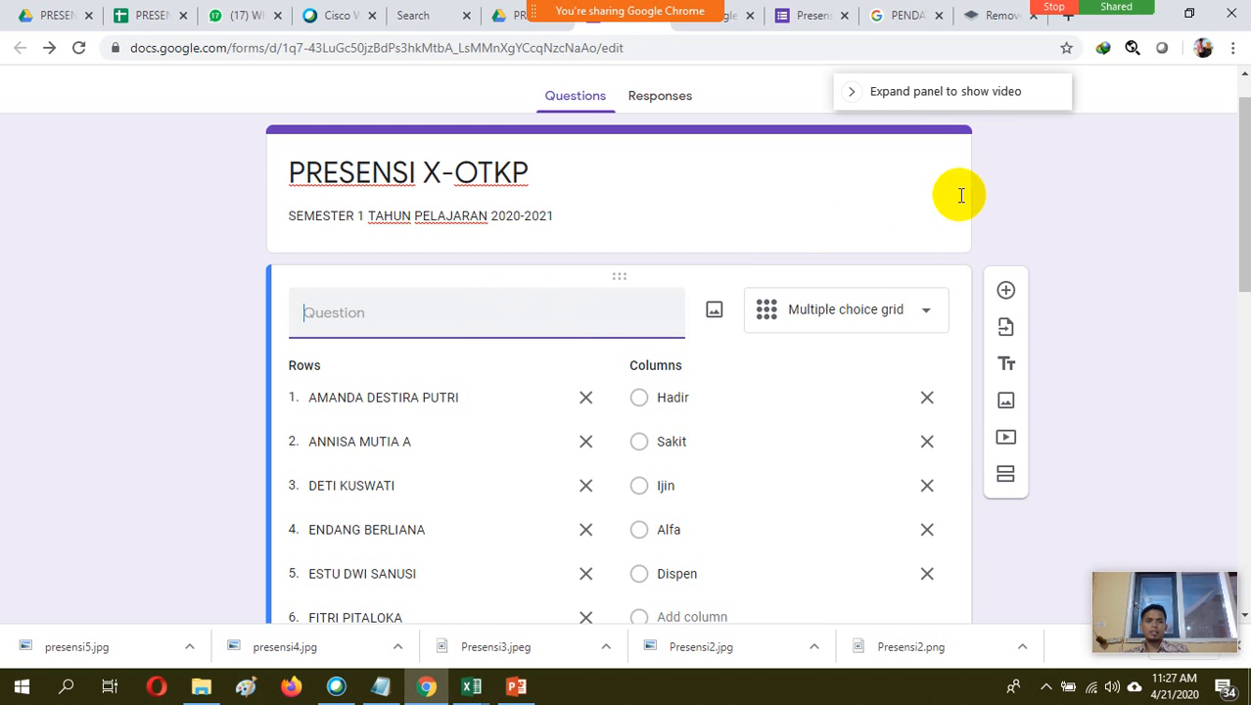
# Move the floating meeting panel away from the form's header controls and open a preview of the form
pyautogui.moveTo(1028, 92); pyautogui.dragTo(1131, 148)
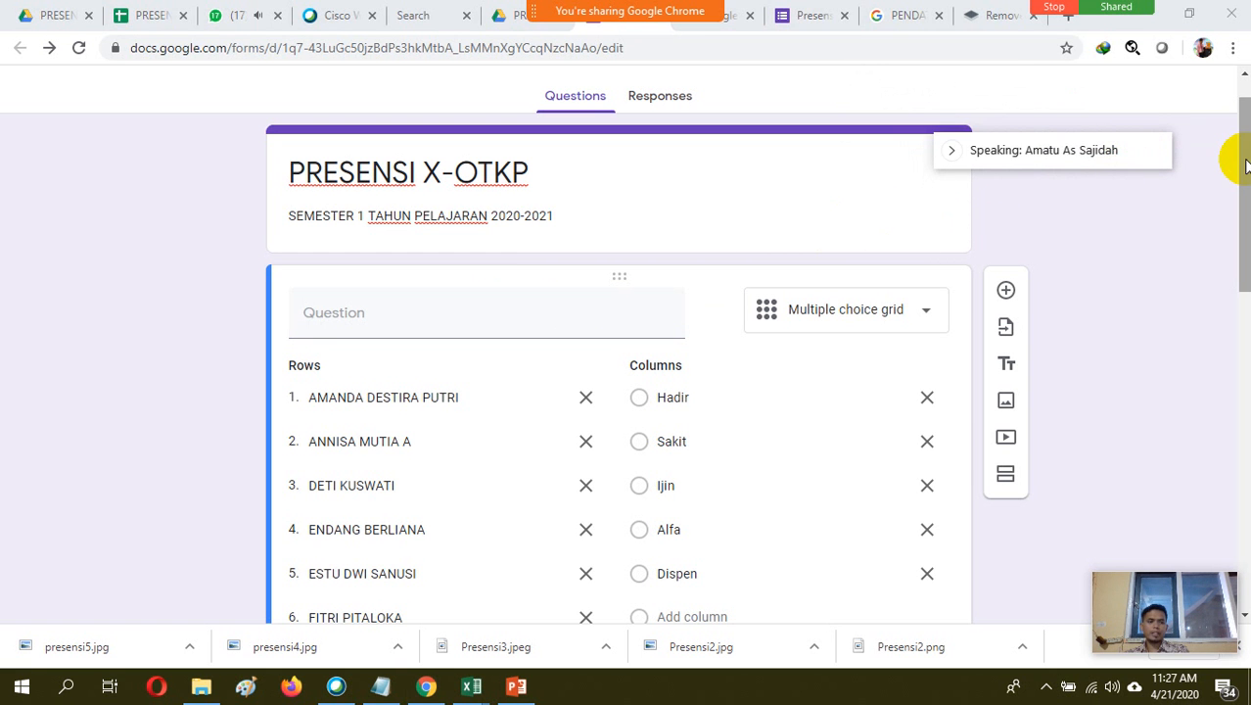
pyautogui.moveTo(1243, 154); pyautogui.dragTo(1243, 125)
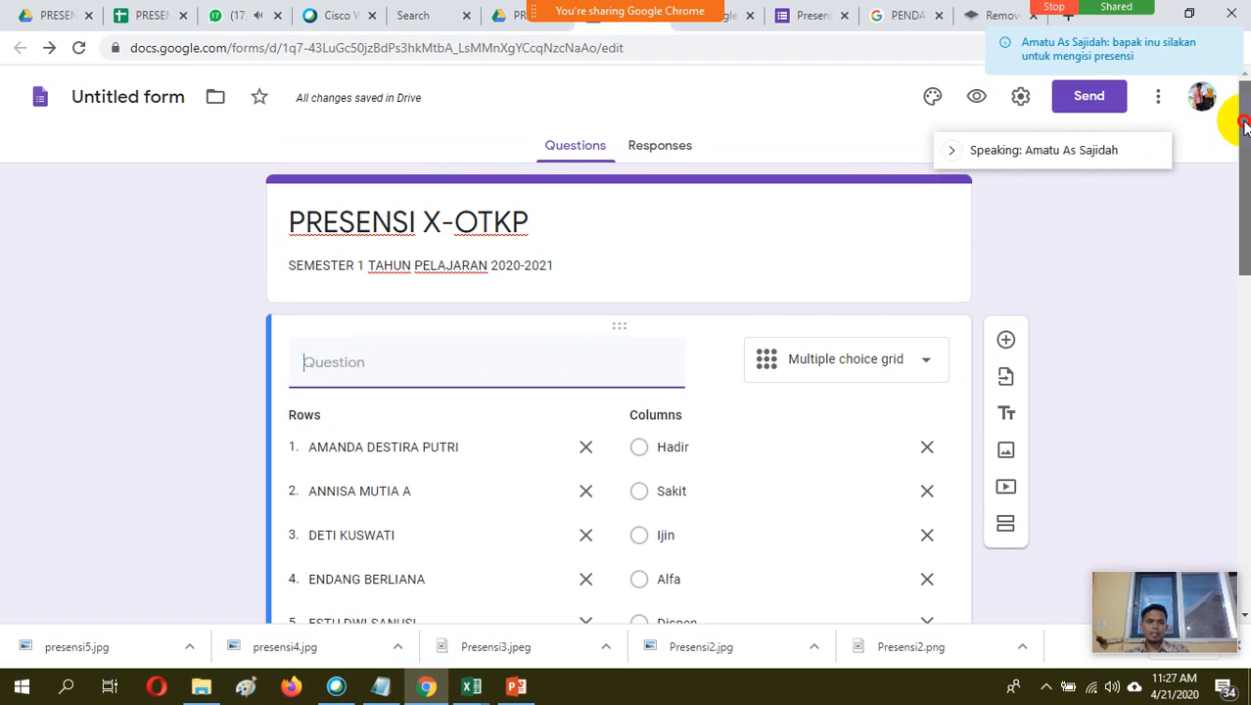
pyautogui.click(976, 96)
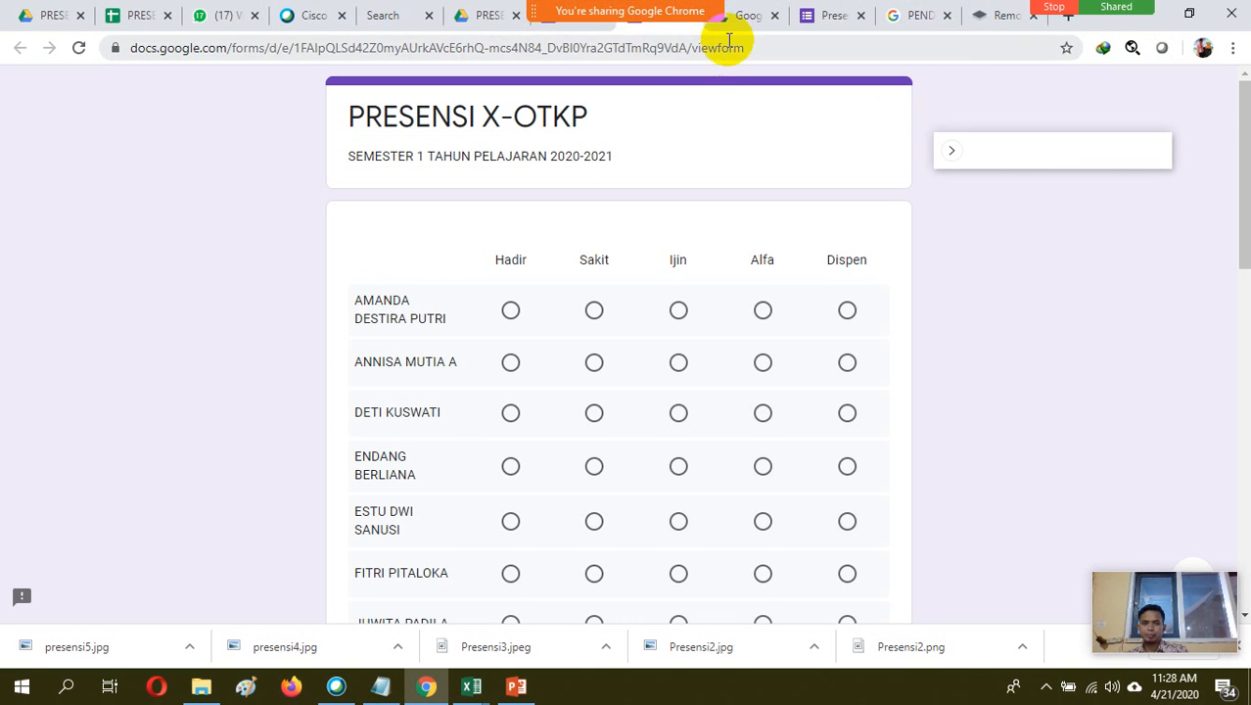
# Move the screen-sharing bar clear of the form's browser tabs and look over the previewed attendance grid
pyautogui.moveTo(666, 13)
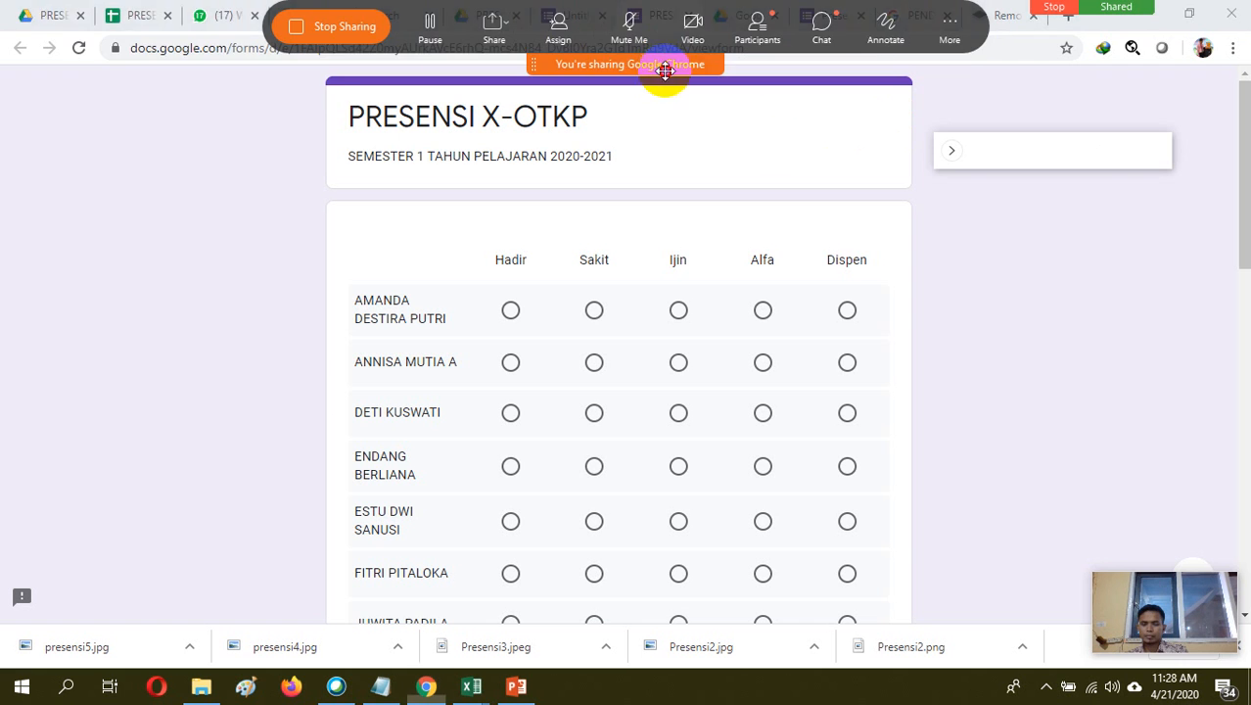
pyautogui.moveTo(665, 64); pyautogui.dragTo(172, 73)
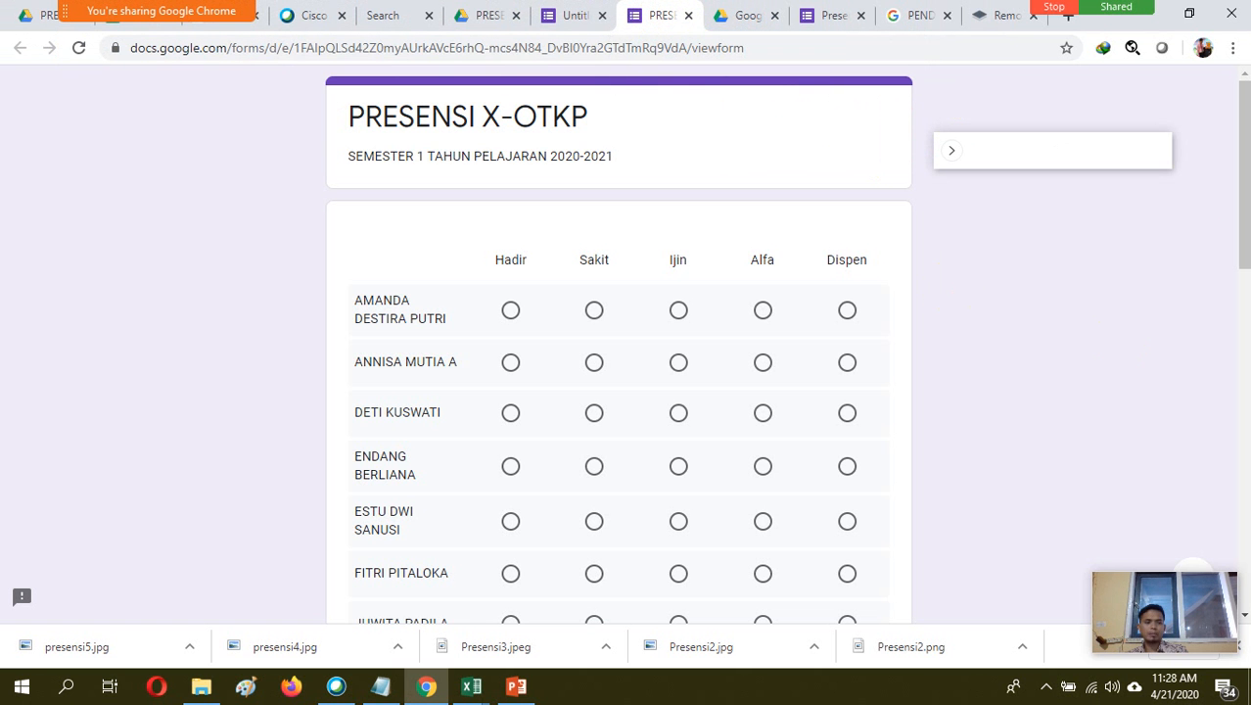
pyautogui.moveTo(1245, 208); pyautogui.dragTo(1189, 232)
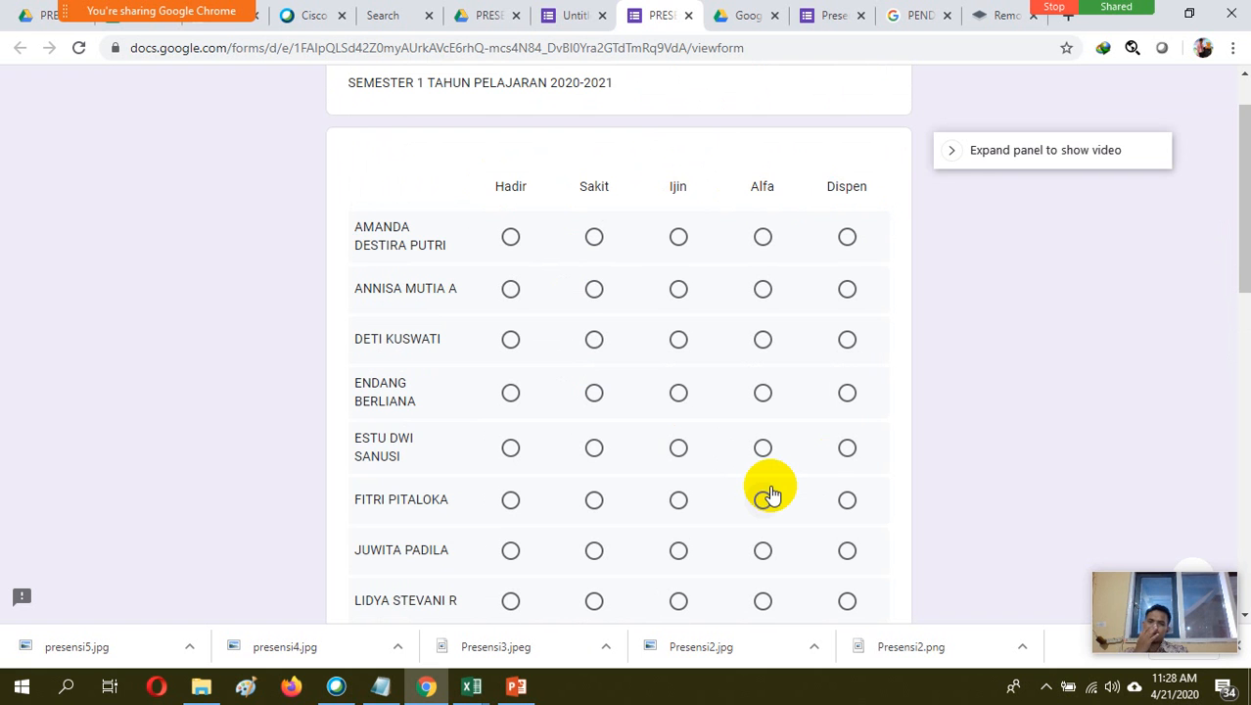
# Return to the form editor and name the untitled form file "PRESENSI X-OTKP" to match its title
pyautogui.click(578, 16)
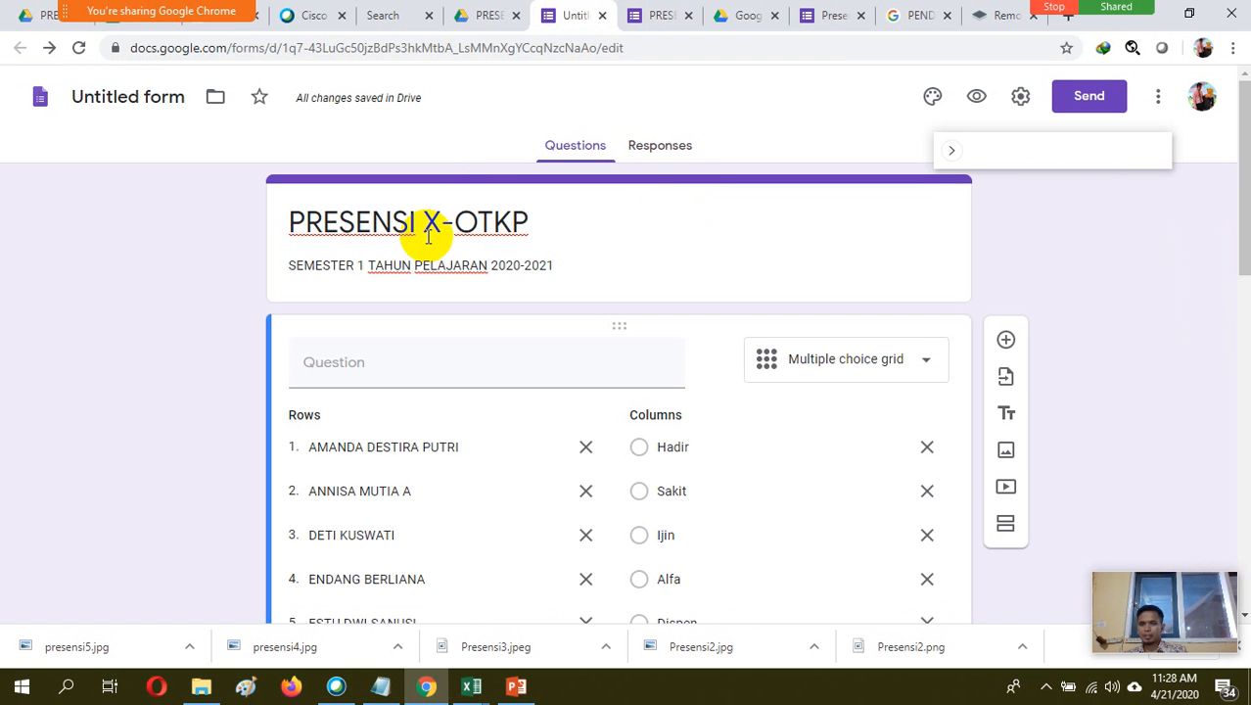
pyautogui.click(162, 96)
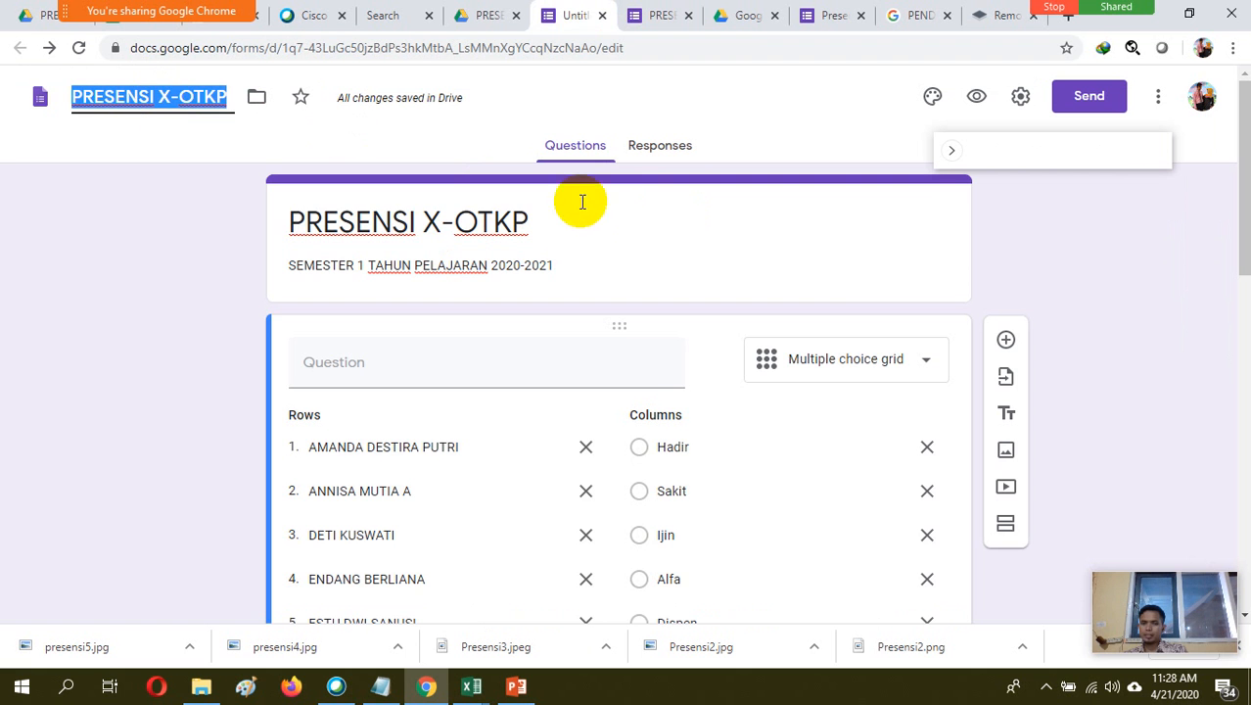
pyautogui.click(536, 223)
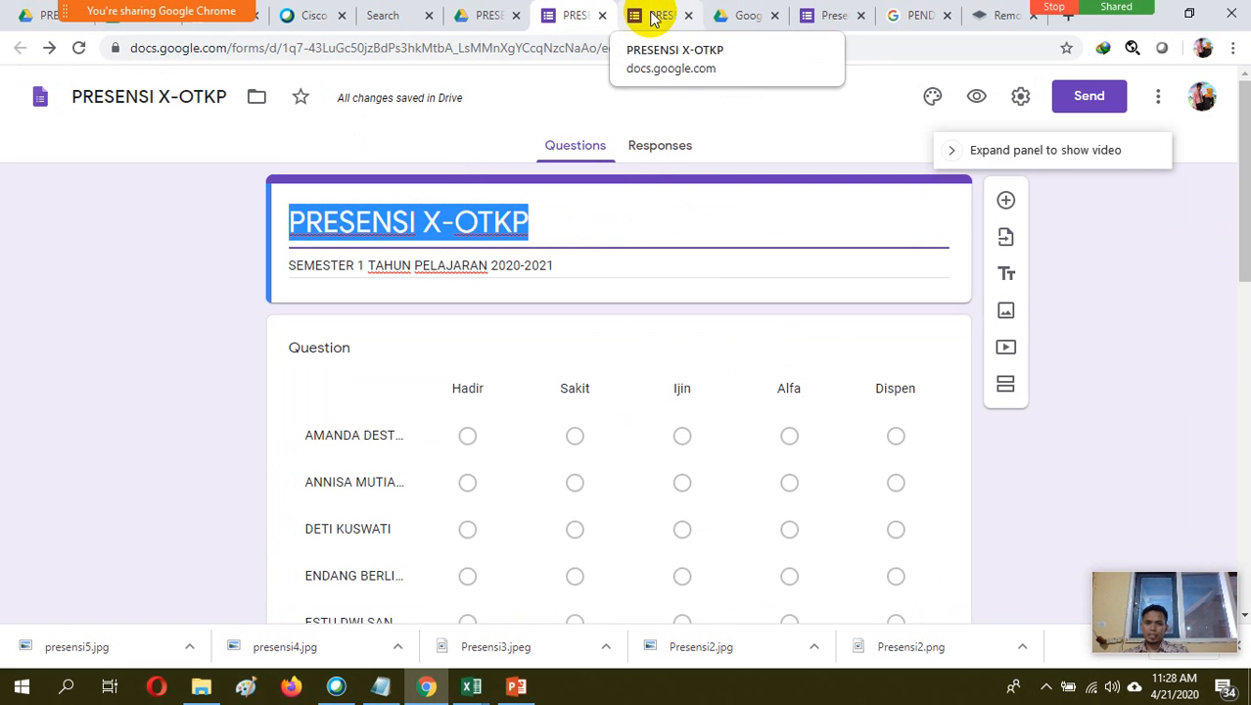
# Go back to the form preview and mark the first six students in the grid as Hadir
pyautogui.moveTo(1244, 256)
pyautogui.mouseDown()
pyautogui.moveTo(1244, 588)
pyautogui.moveTo(1231, 411)
pyautogui.moveTo(1244, 260)
pyautogui.mouseUp()
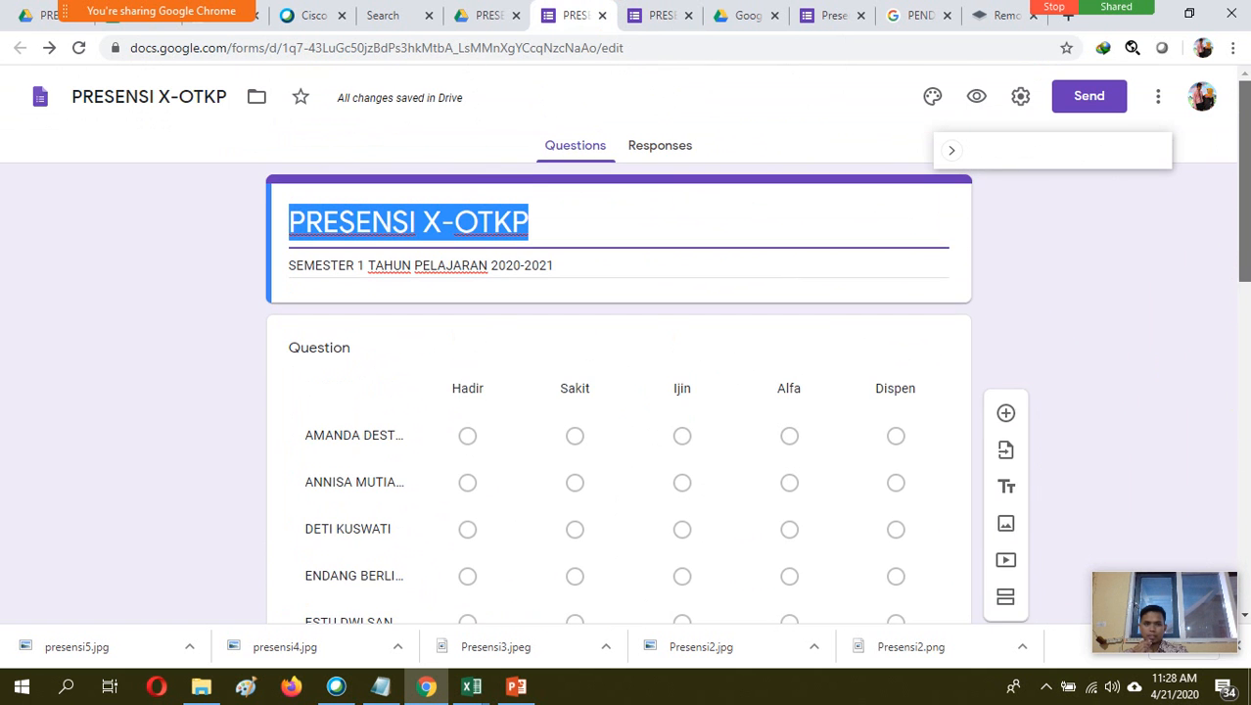
pyautogui.click(654, 17)
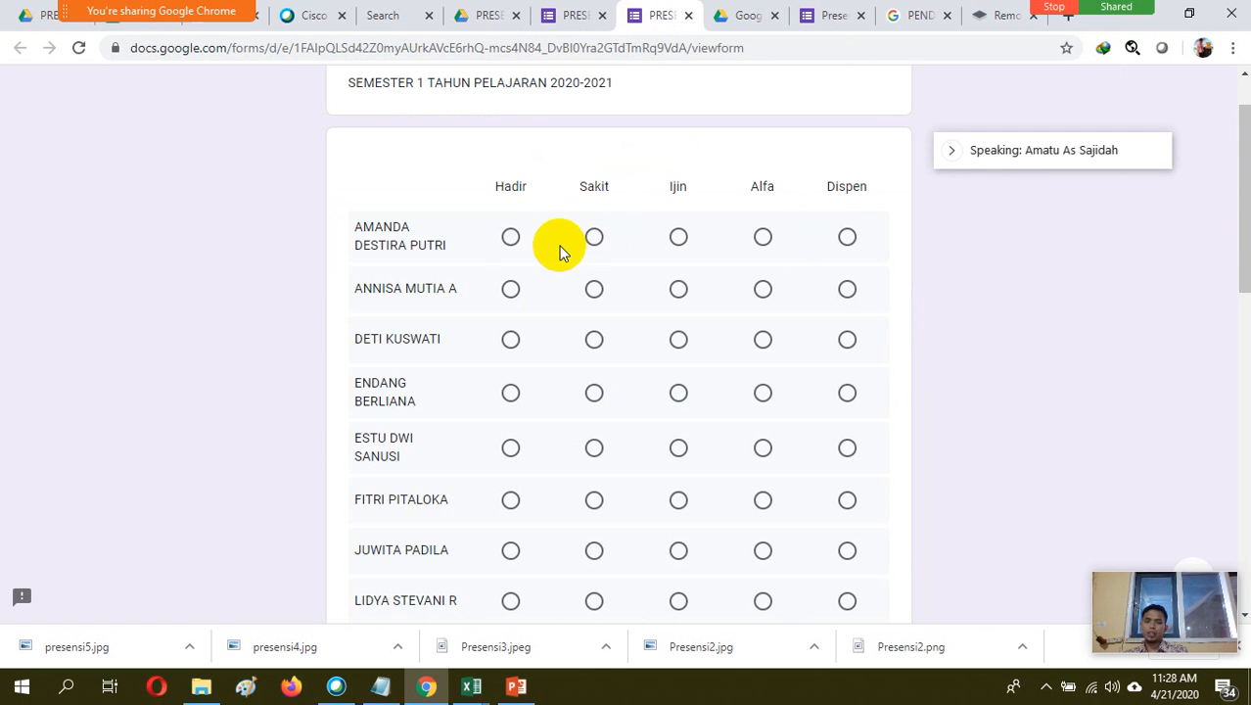
pyautogui.click(511, 240)
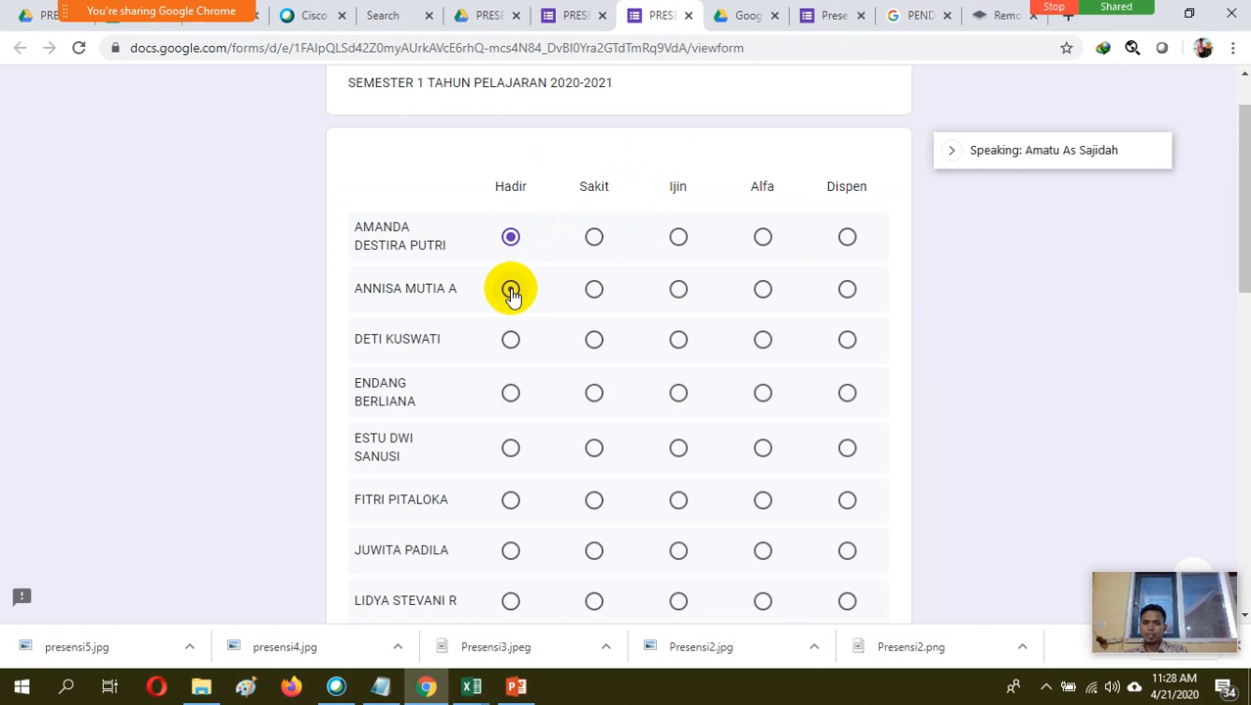
pyautogui.click(511, 291)
pyautogui.click(511, 340)
pyautogui.click(511, 393)
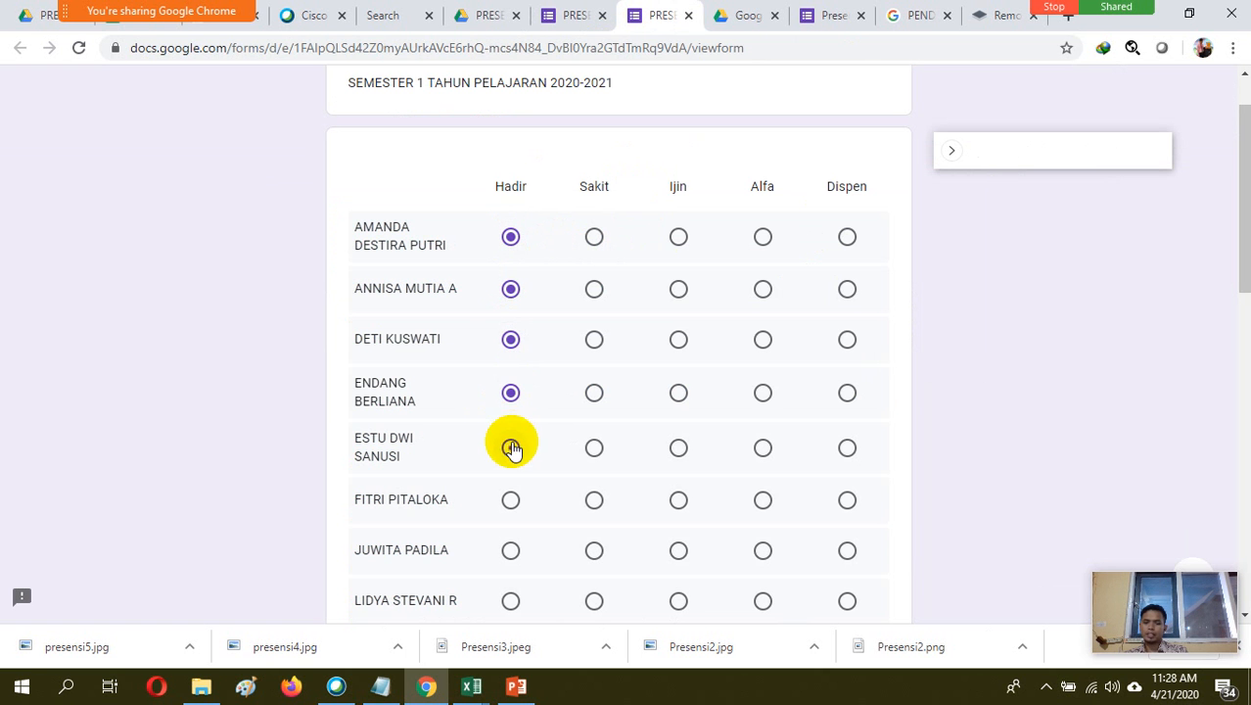
pyautogui.click(511, 449)
pyautogui.moveTo(1239, 223); pyautogui.dragTo(1243, 350)
pyautogui.click(511, 150)
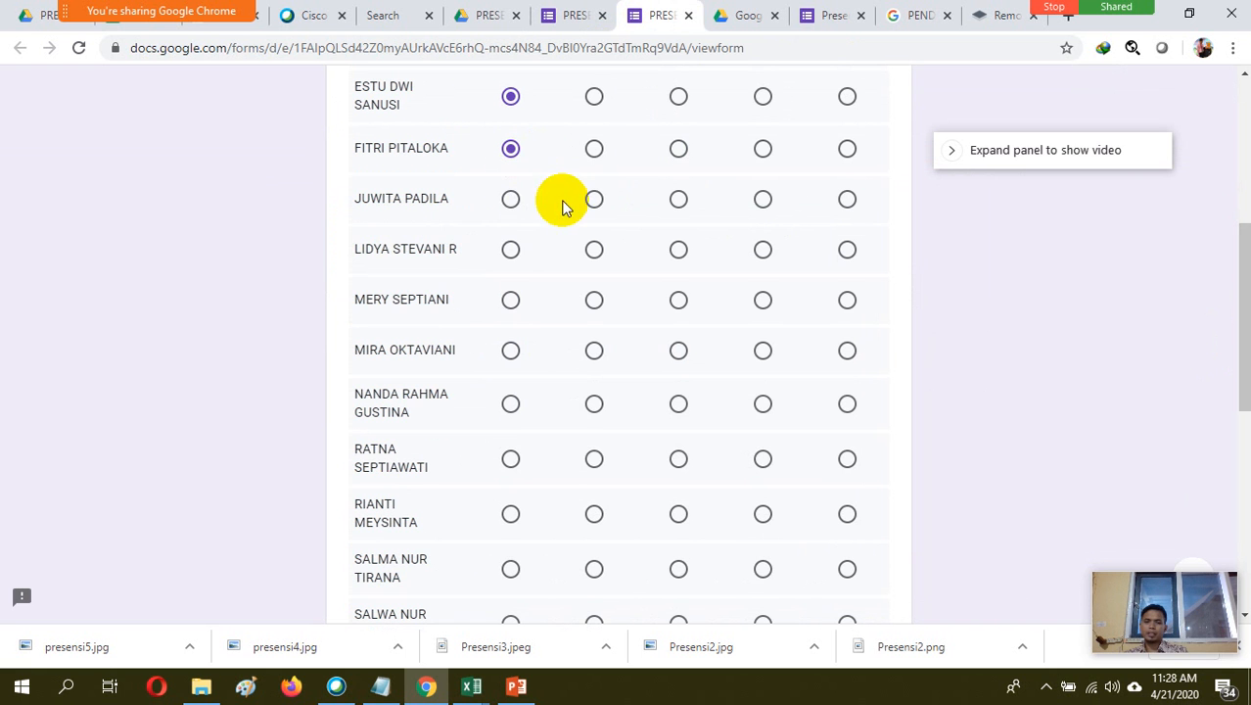
# Mark the seventh and eighth students as Hadir and the ninth and tenth students as Sakit
pyautogui.click(511, 200)
pyautogui.click(510, 249)
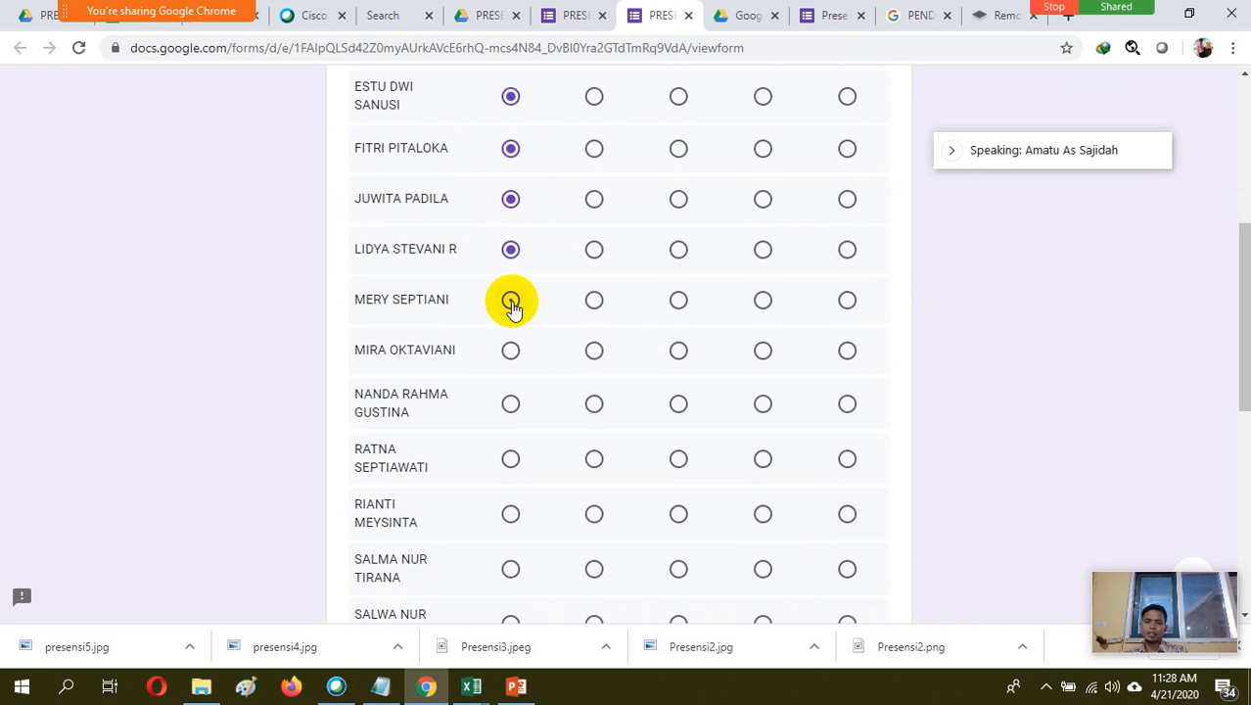
pyautogui.click(511, 301)
pyautogui.click(594, 301)
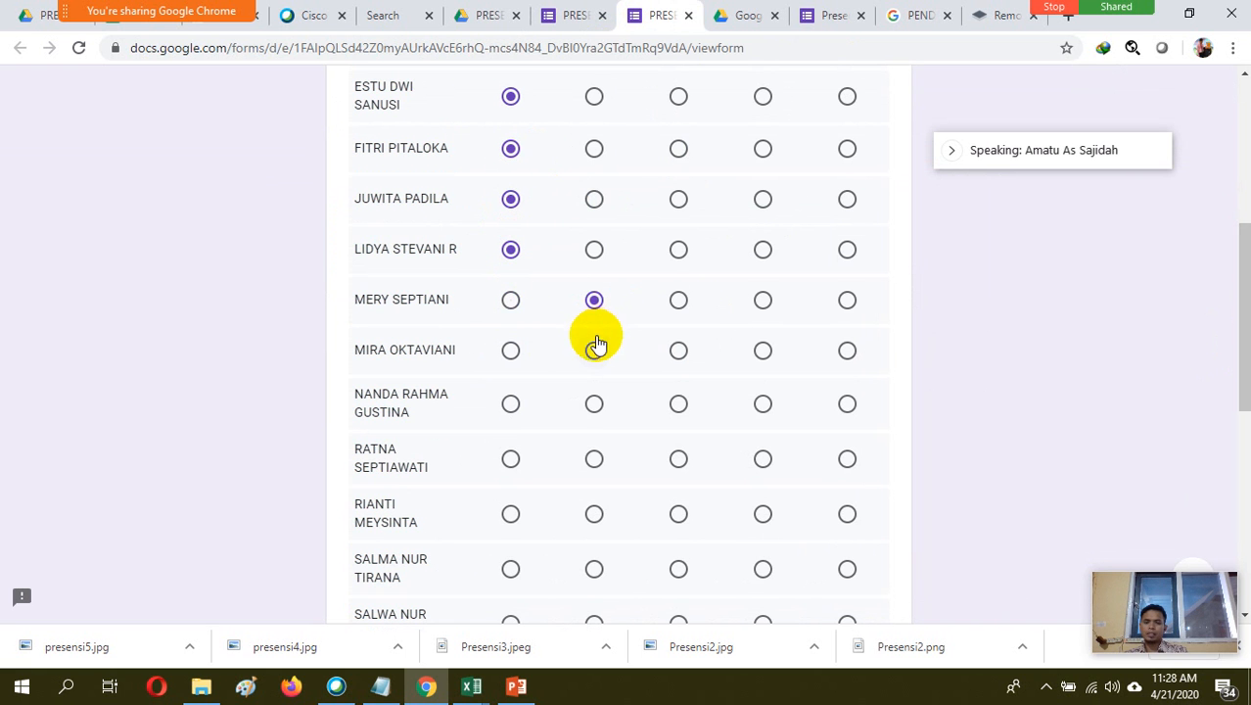
pyautogui.click(594, 351)
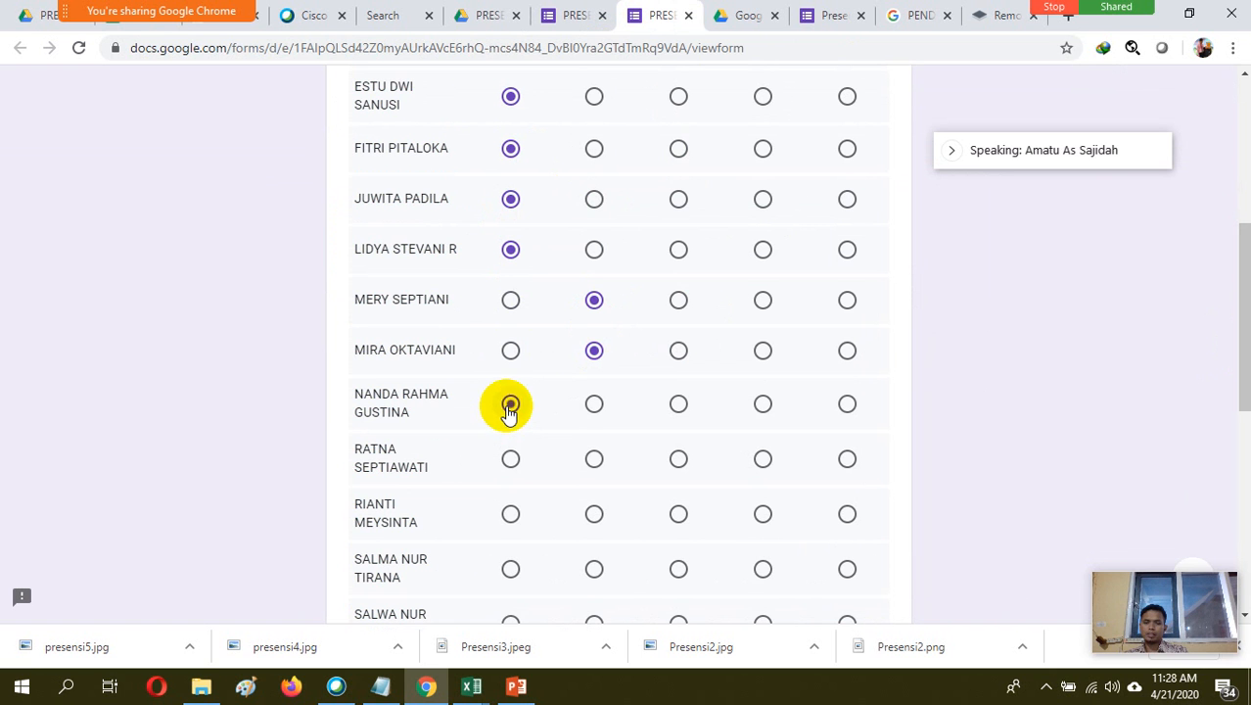
# Mark the eleventh to fourteenth students in the attendance grid as Hadir
pyautogui.click(510, 406)
pyautogui.click(511, 462)
pyautogui.click(510, 515)
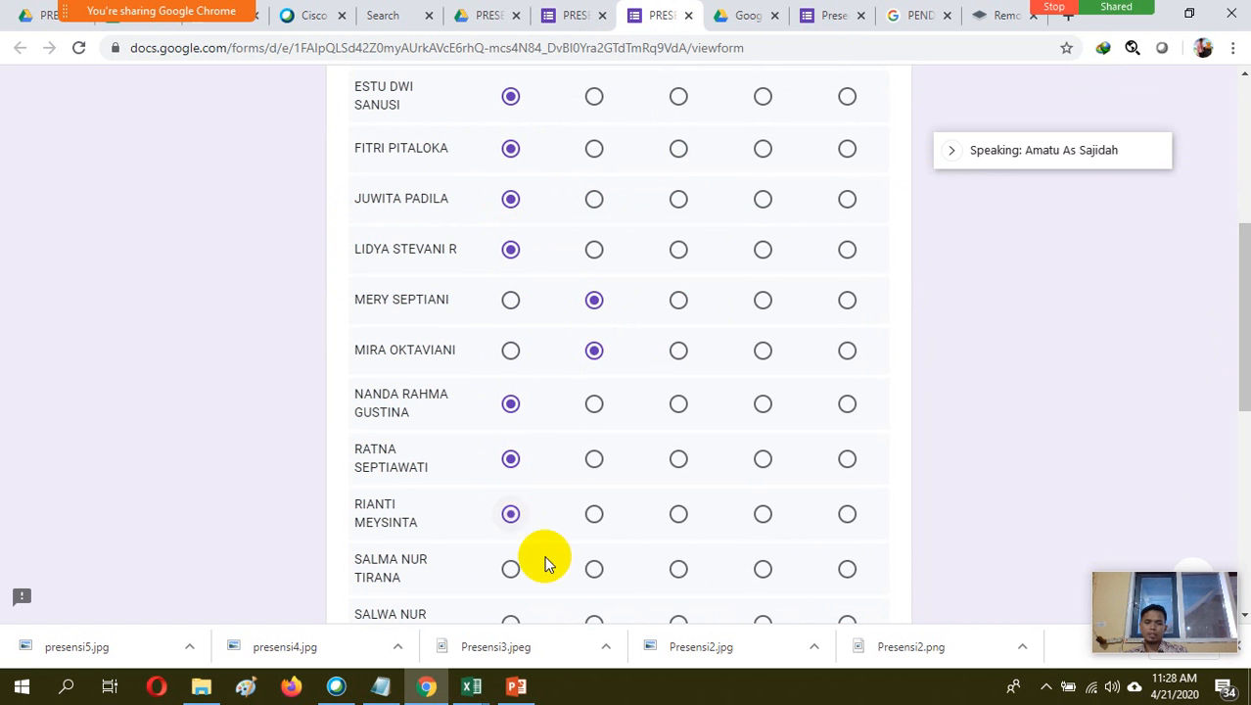
pyautogui.click(510, 568)
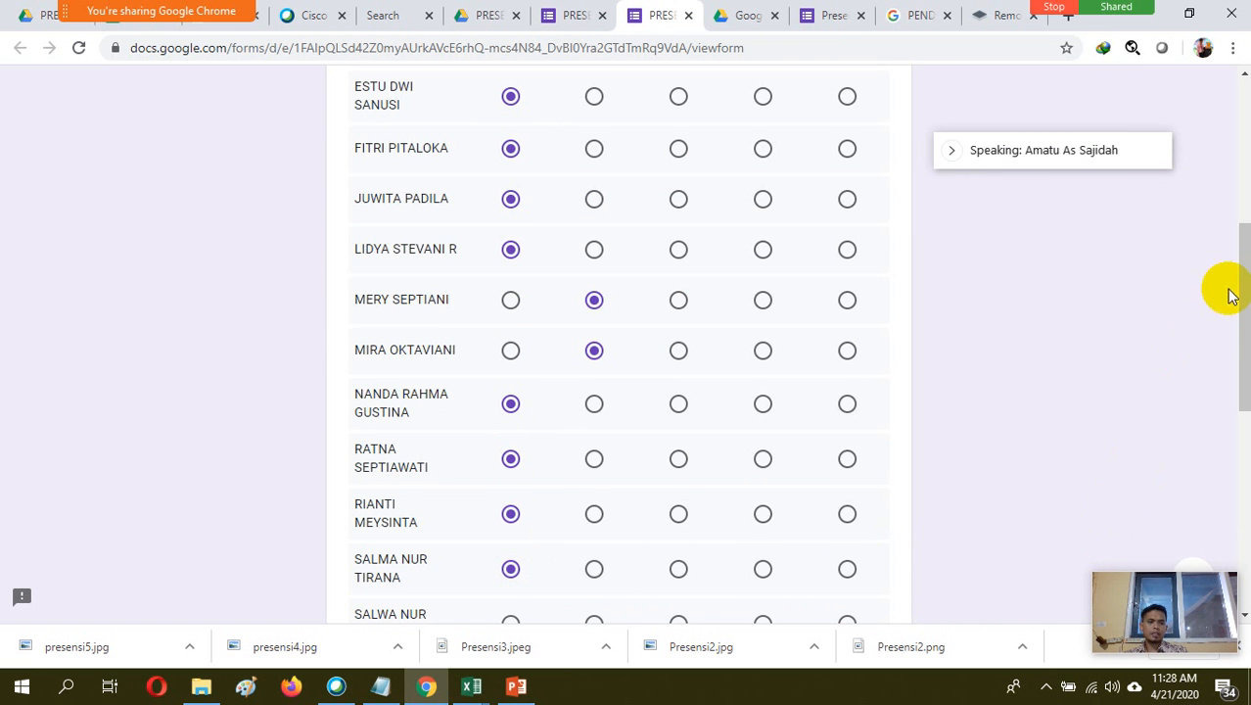
# Mark the last eight students, from the fifteenth row down, as Hadir and submit the attendance response
pyautogui.moveTo(1238, 285); pyautogui.dragTo(1235, 421)
pyautogui.click(510, 207)
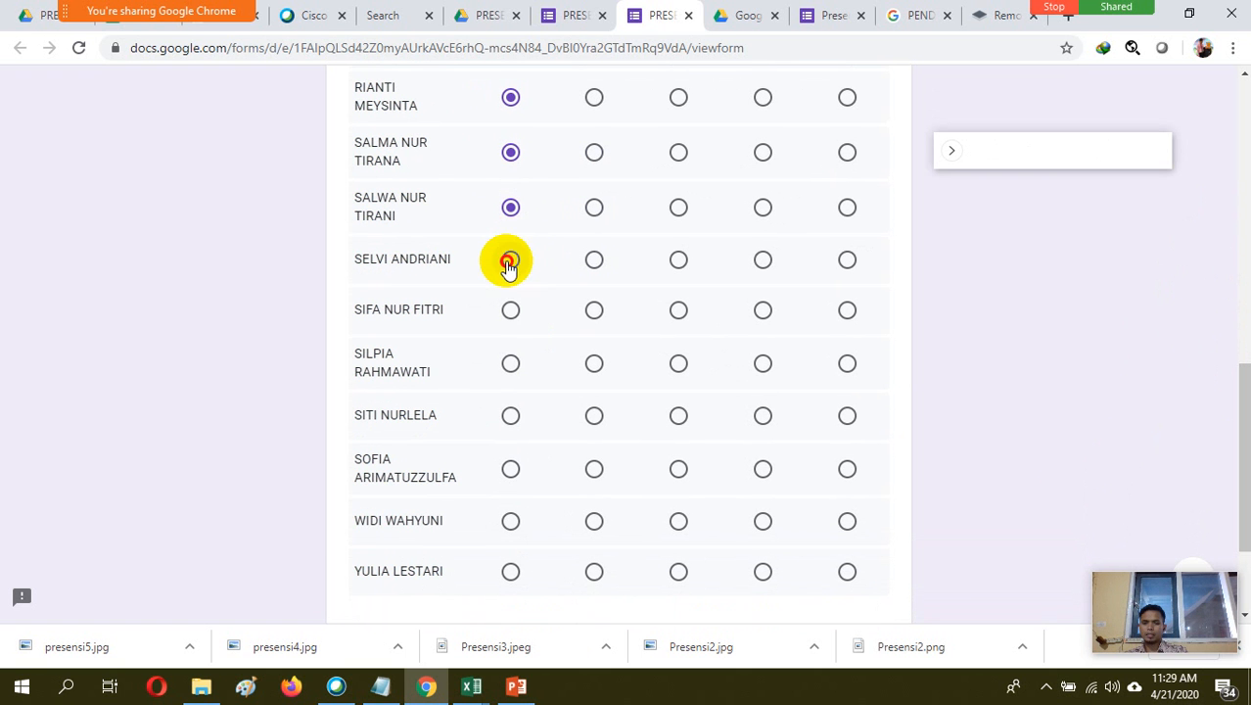
pyautogui.click(510, 260)
pyautogui.click(511, 312)
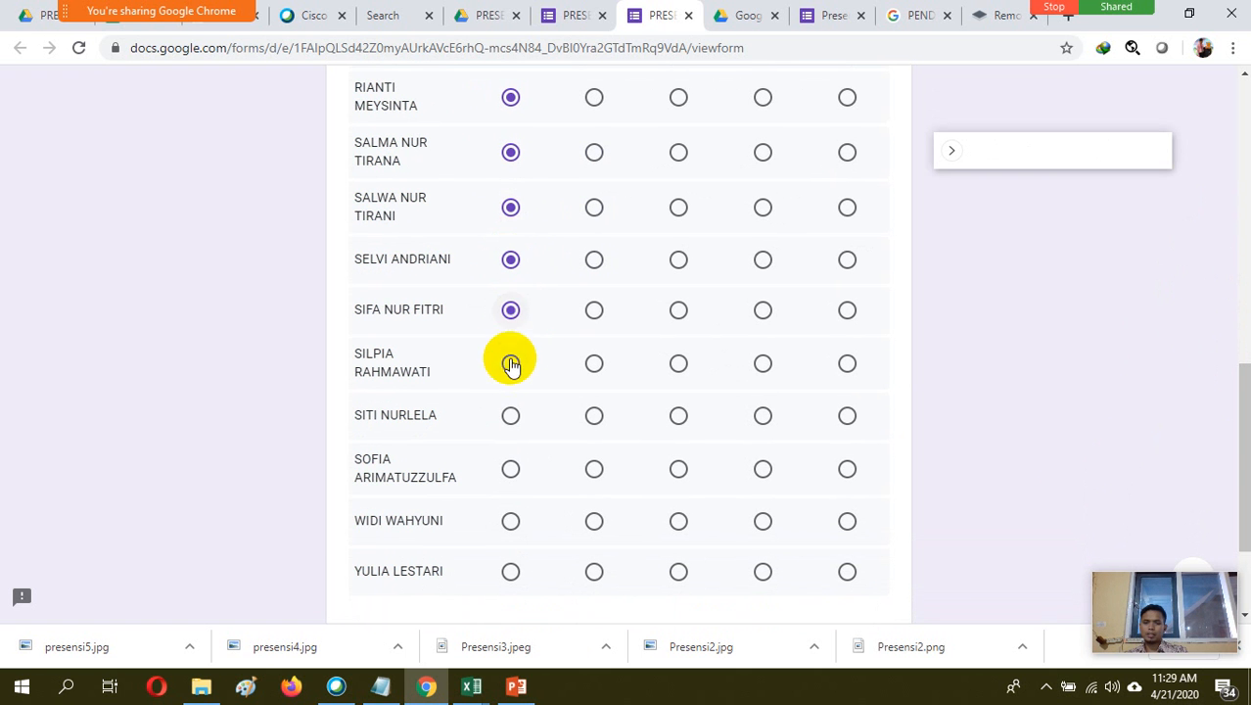
pyautogui.click(509, 415)
pyautogui.click(510, 469)
pyautogui.click(511, 520)
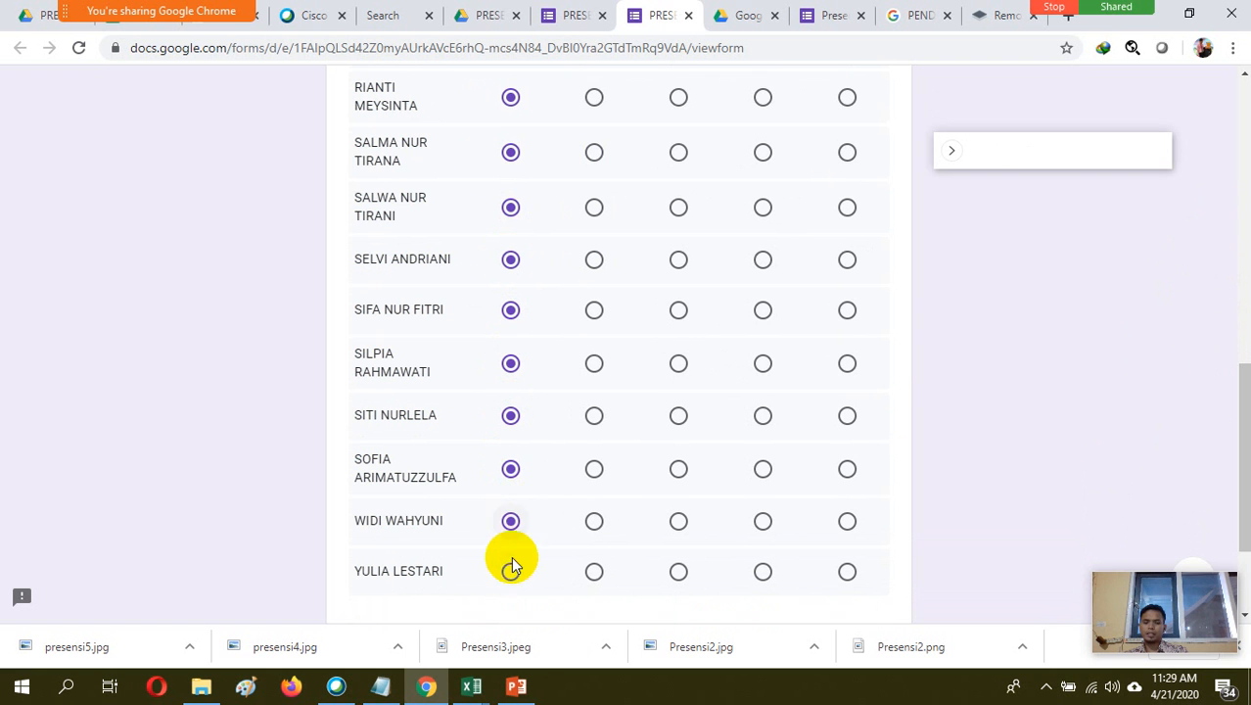
pyautogui.click(511, 572)
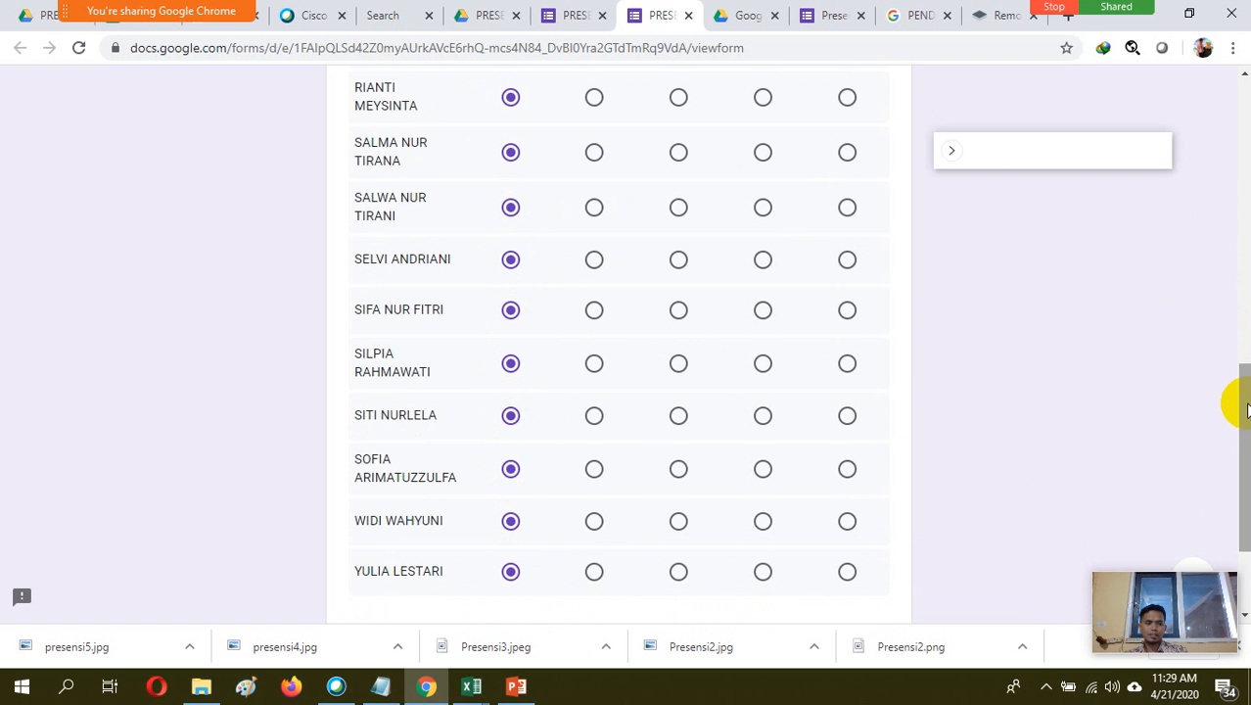
pyautogui.moveTo(1245, 403); pyautogui.dragTo(1246, 476)
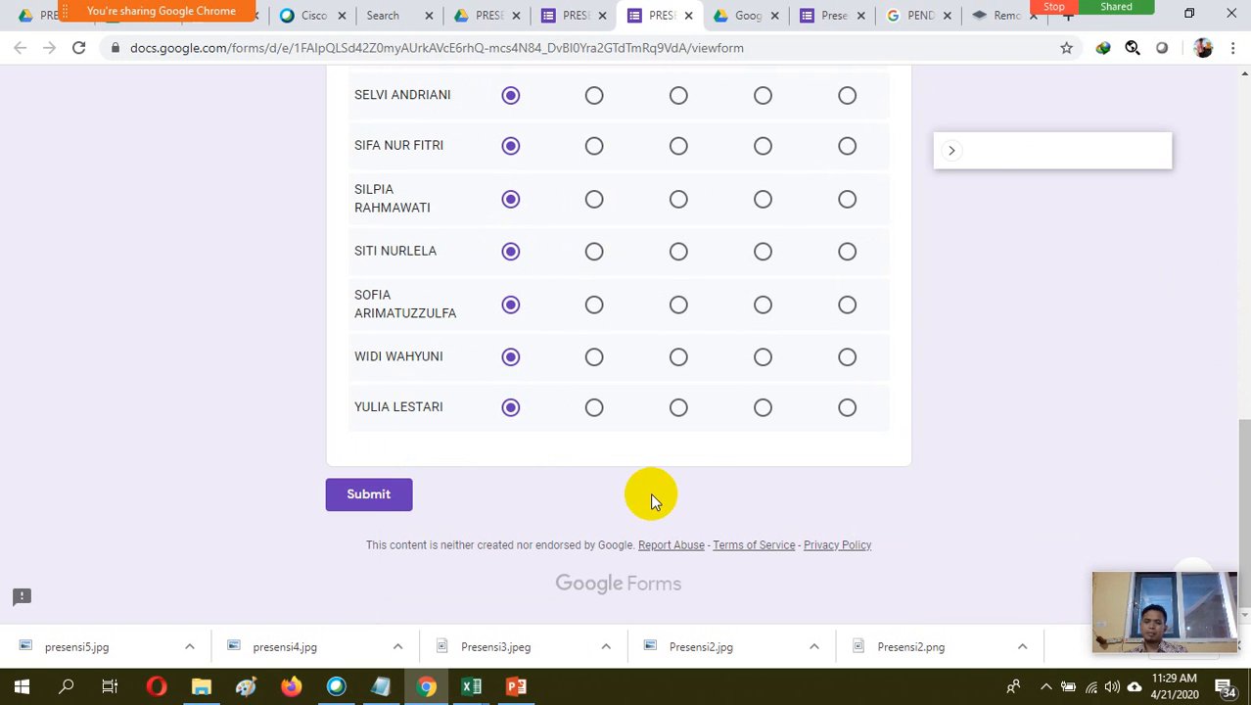
pyautogui.click(388, 497)
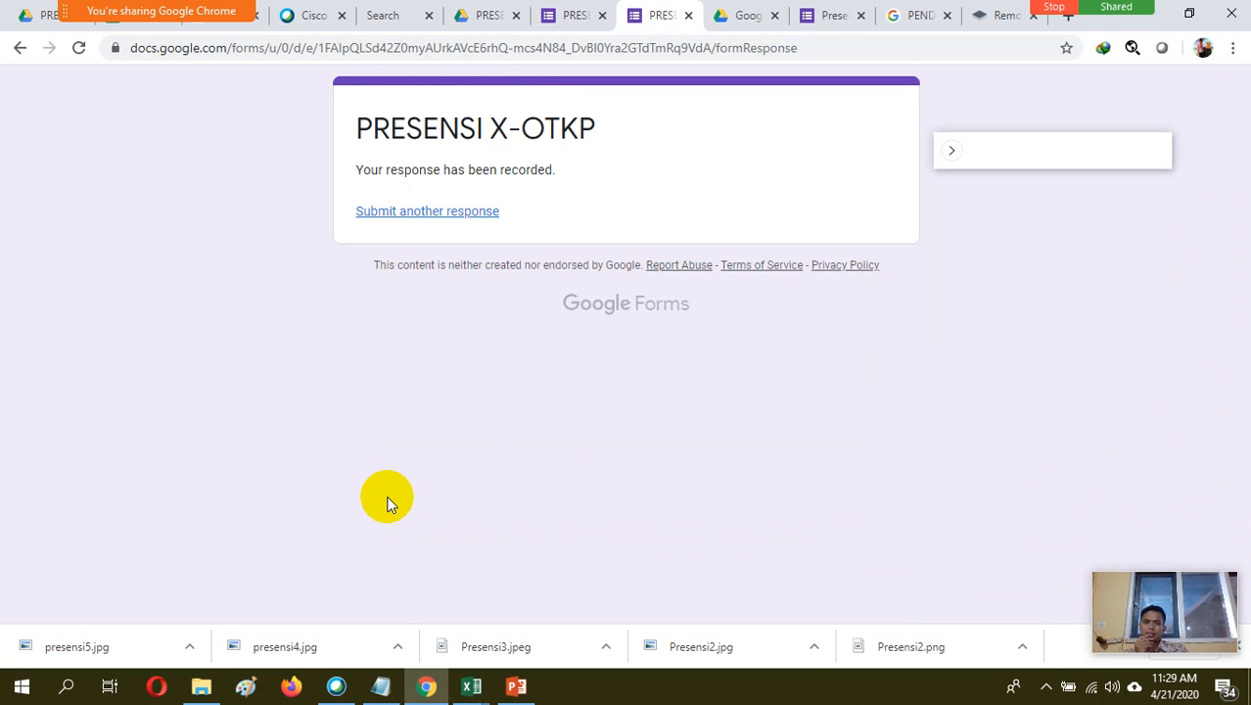
# Start another response to the form and mark the first six students as Hadir
pyautogui.click(433, 214)
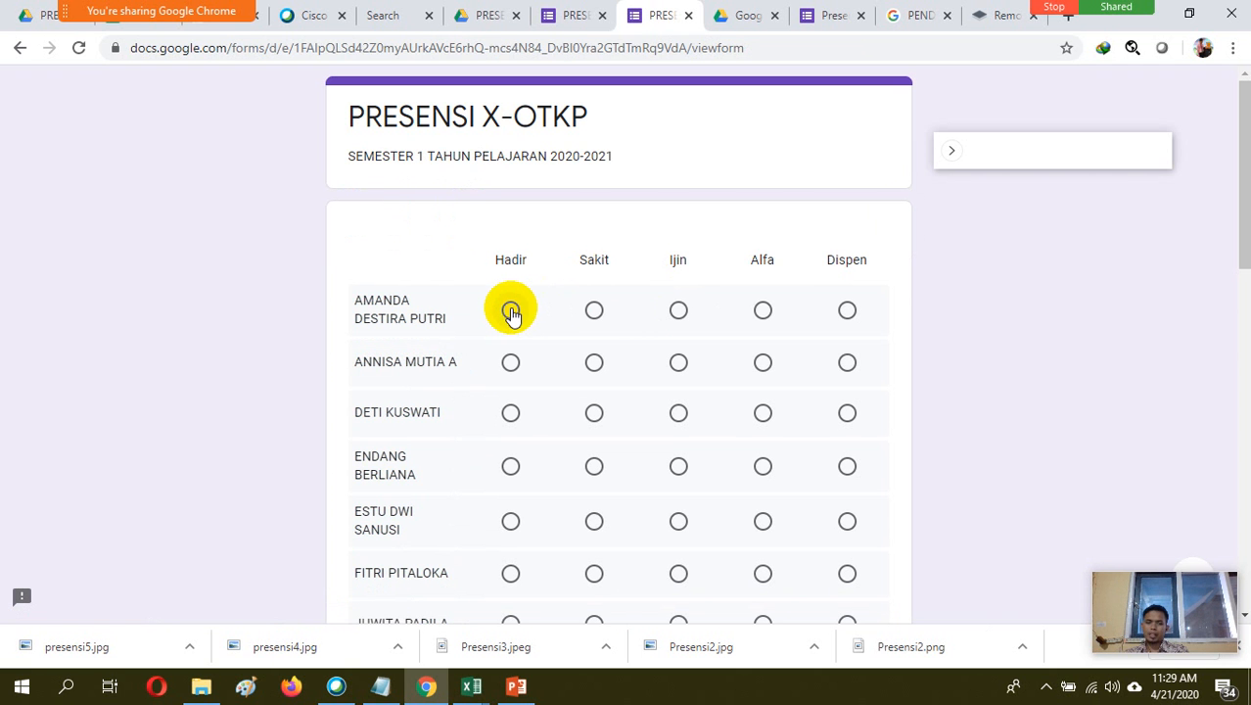
pyautogui.click(511, 362)
pyautogui.click(511, 412)
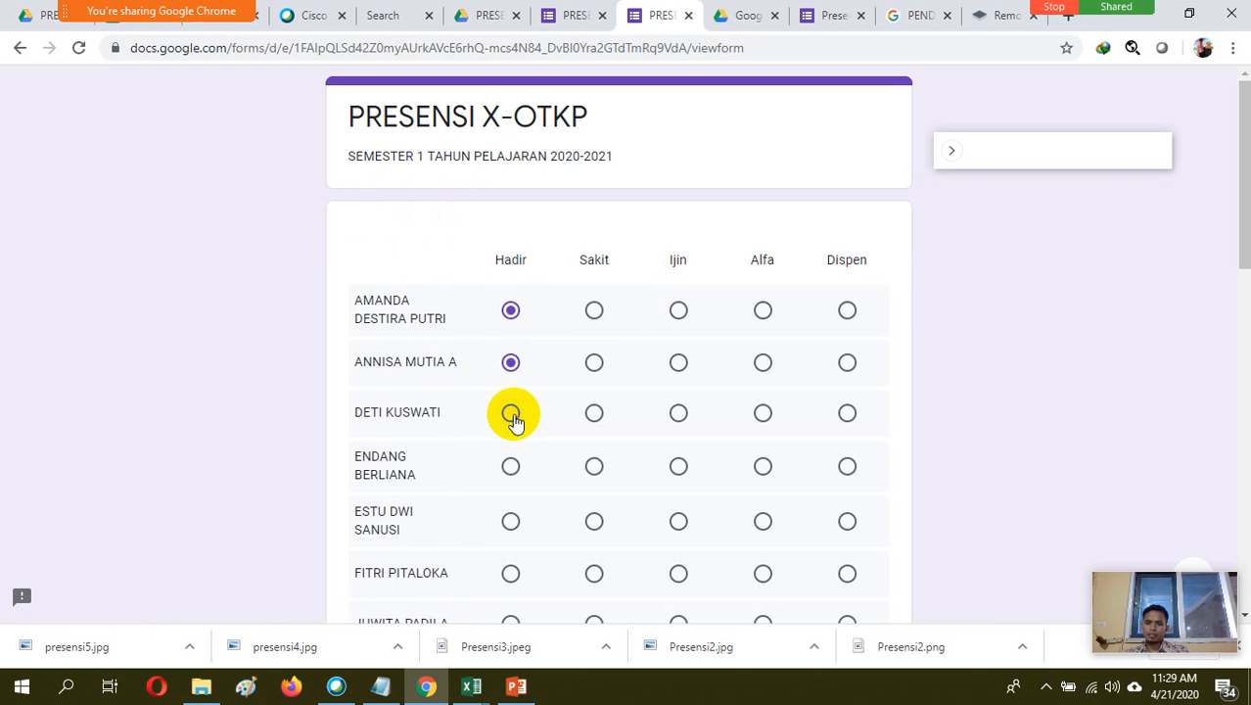
pyautogui.click(511, 467)
pyautogui.click(511, 521)
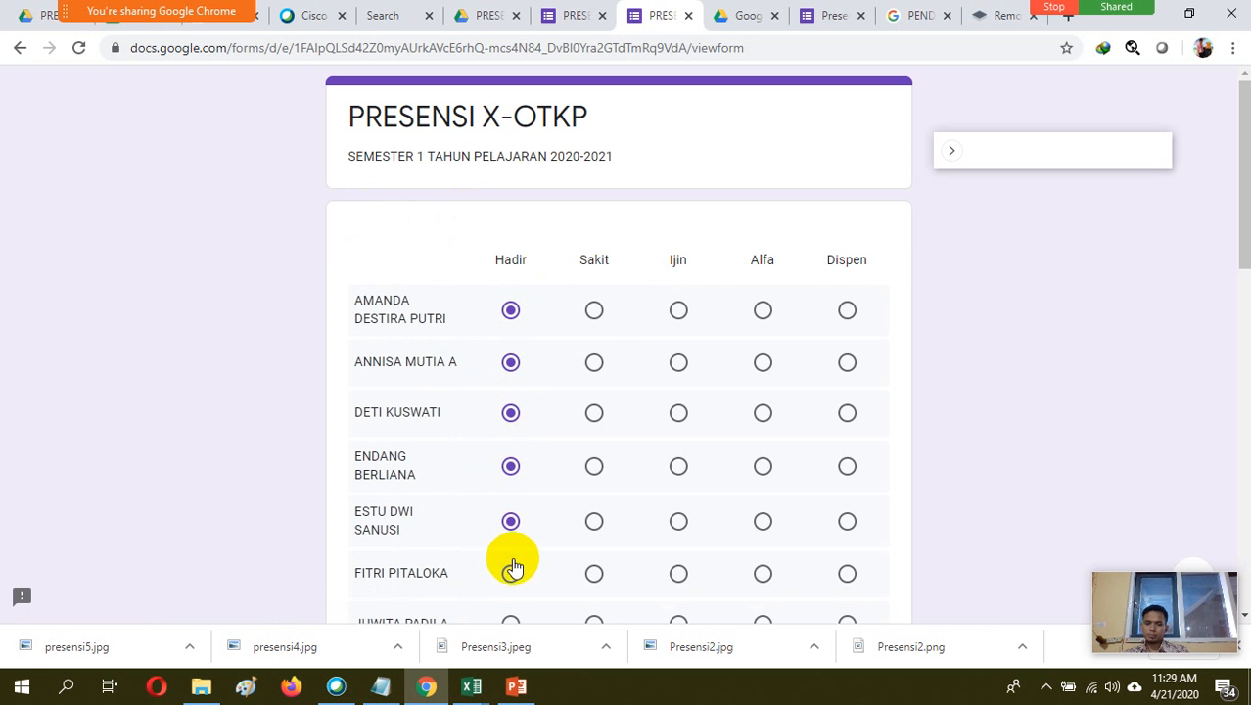
pyautogui.click(511, 573)
# Mark the seventh to fifteenth students as Hadir in the second response
pyautogui.moveTo(1239, 203); pyautogui.dragTo(1240, 365)
pyautogui.click(511, 140)
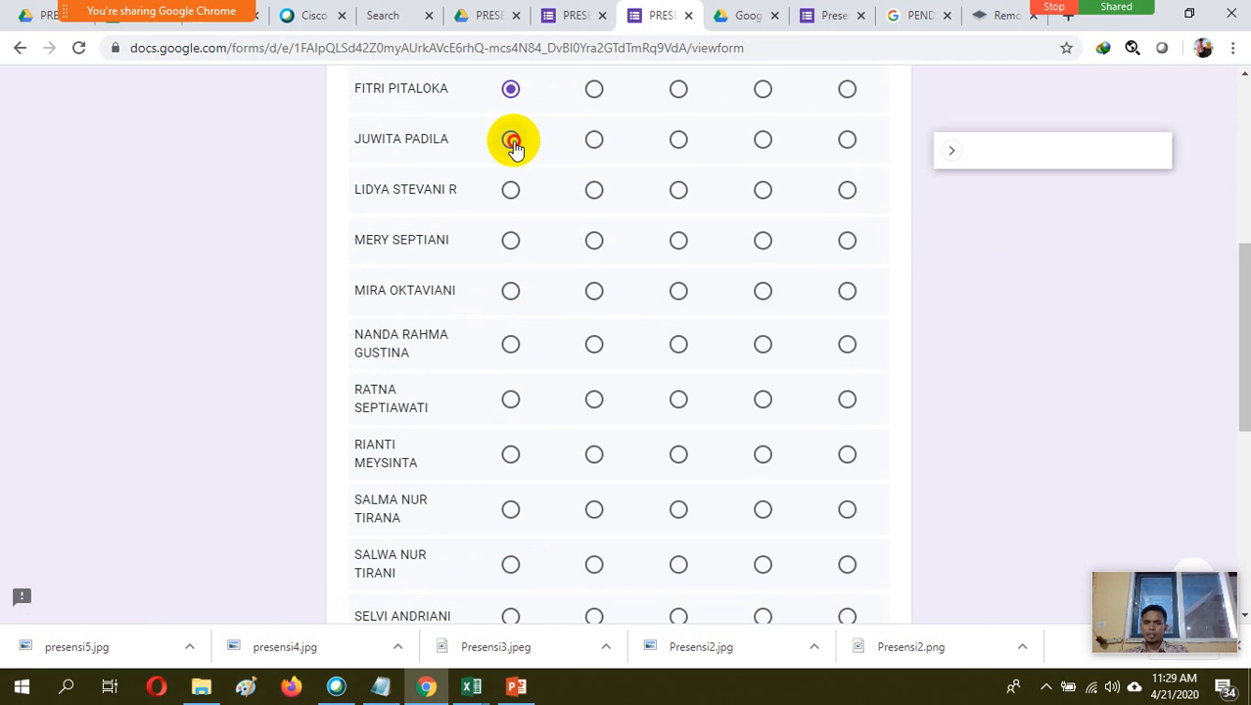
pyautogui.click(511, 189)
pyautogui.click(510, 291)
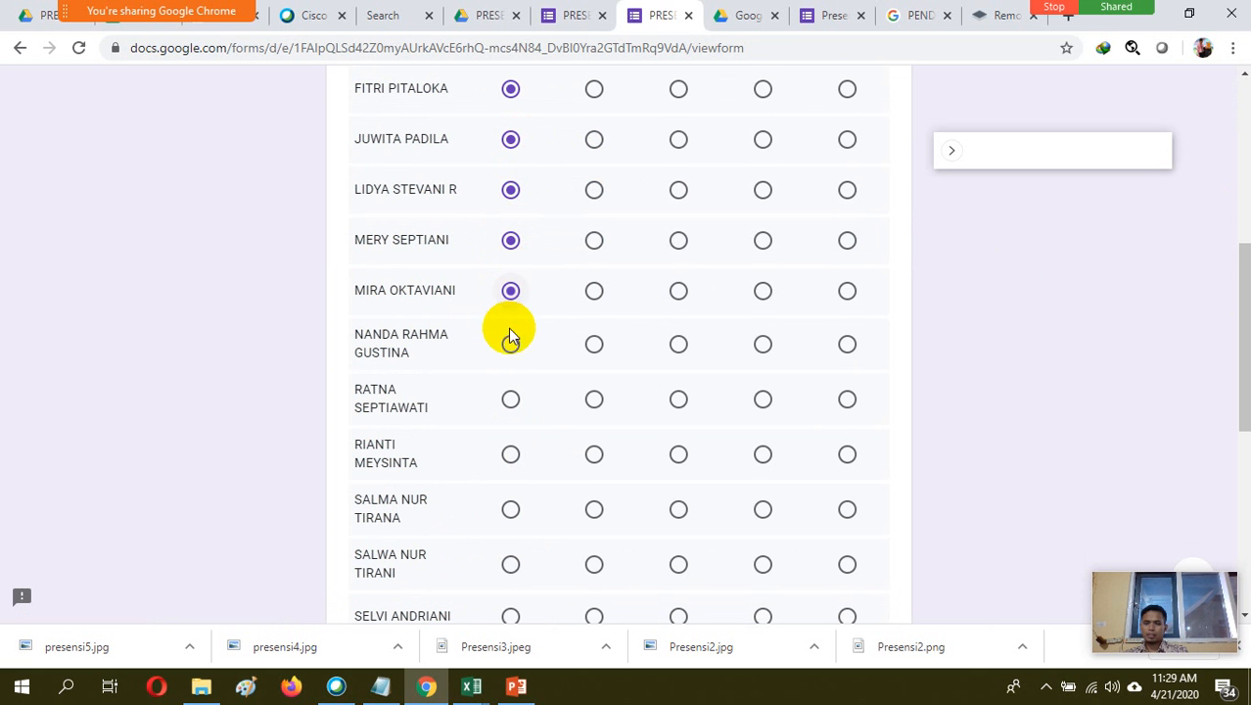
pyautogui.click(511, 400)
pyautogui.click(511, 455)
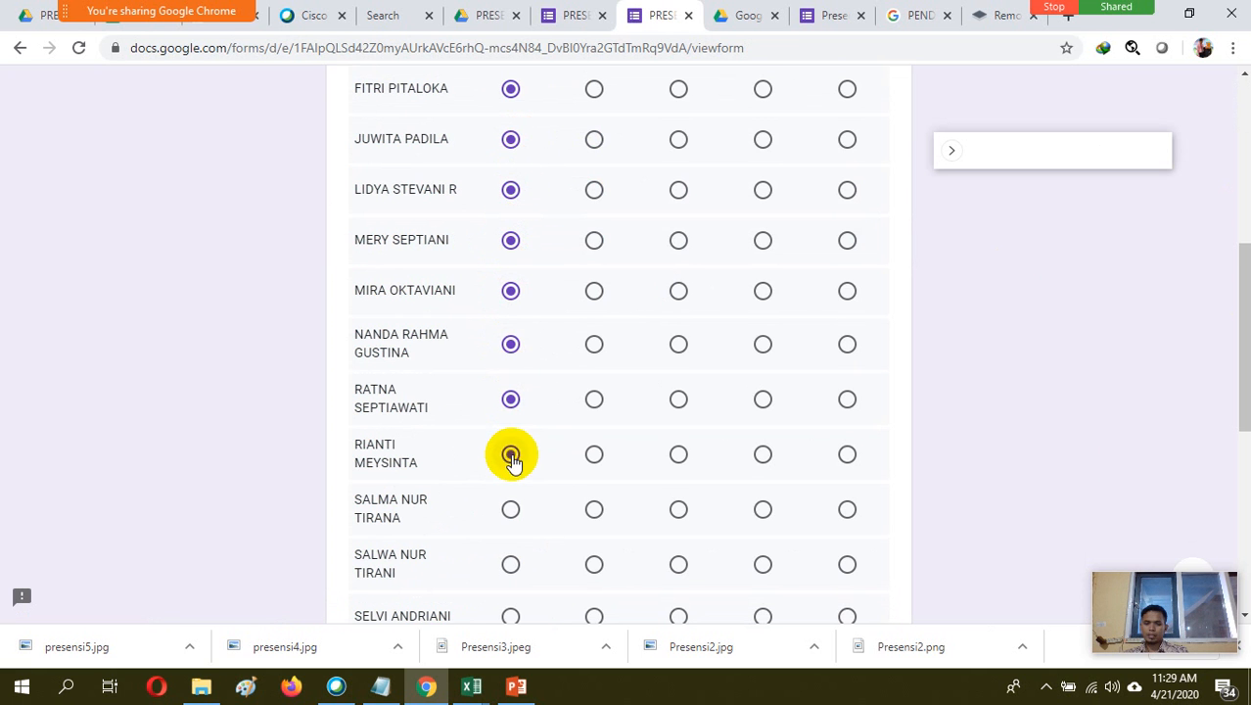
pyautogui.click(511, 509)
pyautogui.click(511, 564)
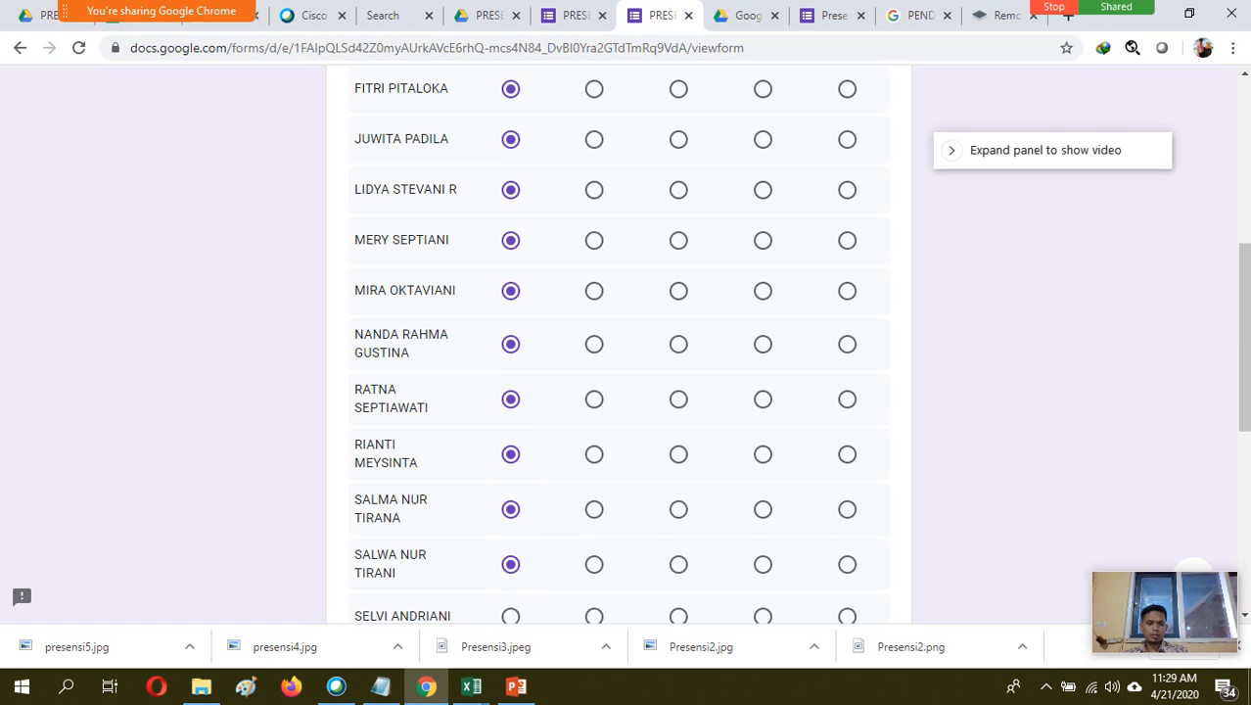
# Mark the last seven students as Hadir and submit the second attendance response
pyautogui.moveTo(1239, 350); pyautogui.dragTo(1235, 509)
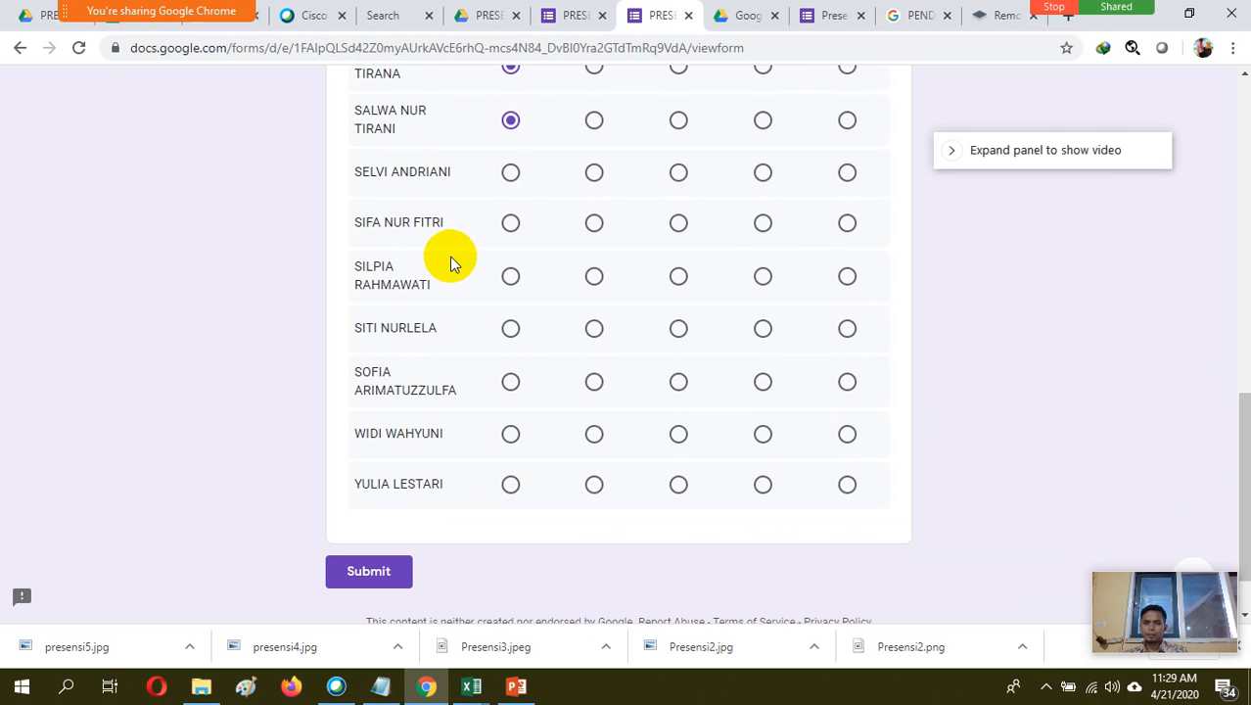
pyautogui.click(510, 179)
pyautogui.click(511, 223)
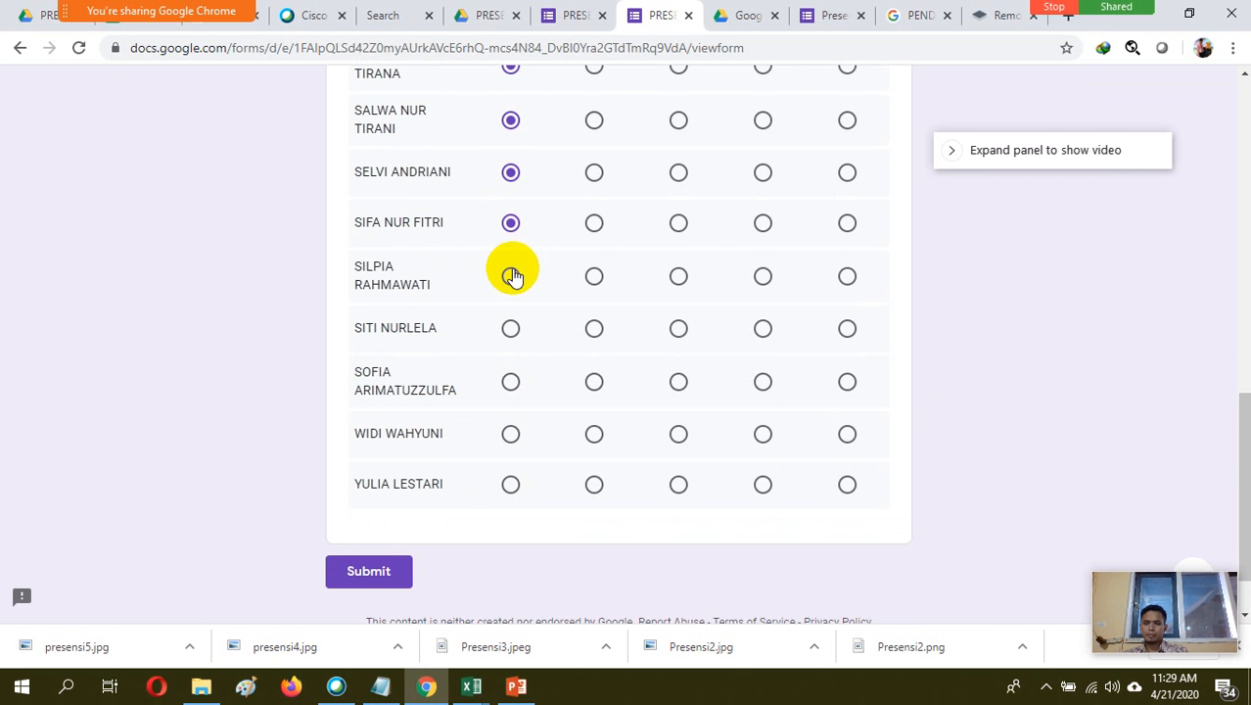
pyautogui.click(511, 276)
pyautogui.click(511, 329)
pyautogui.click(511, 382)
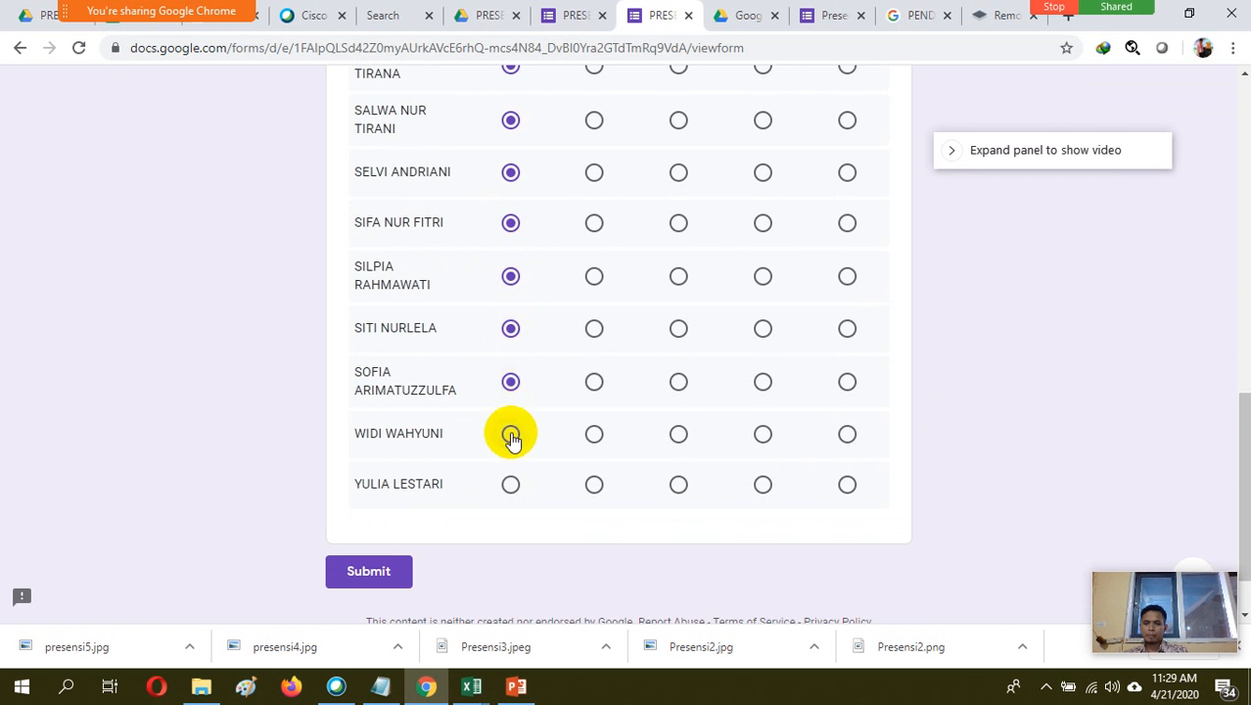
pyautogui.click(511, 434)
pyautogui.click(511, 485)
pyautogui.click(369, 572)
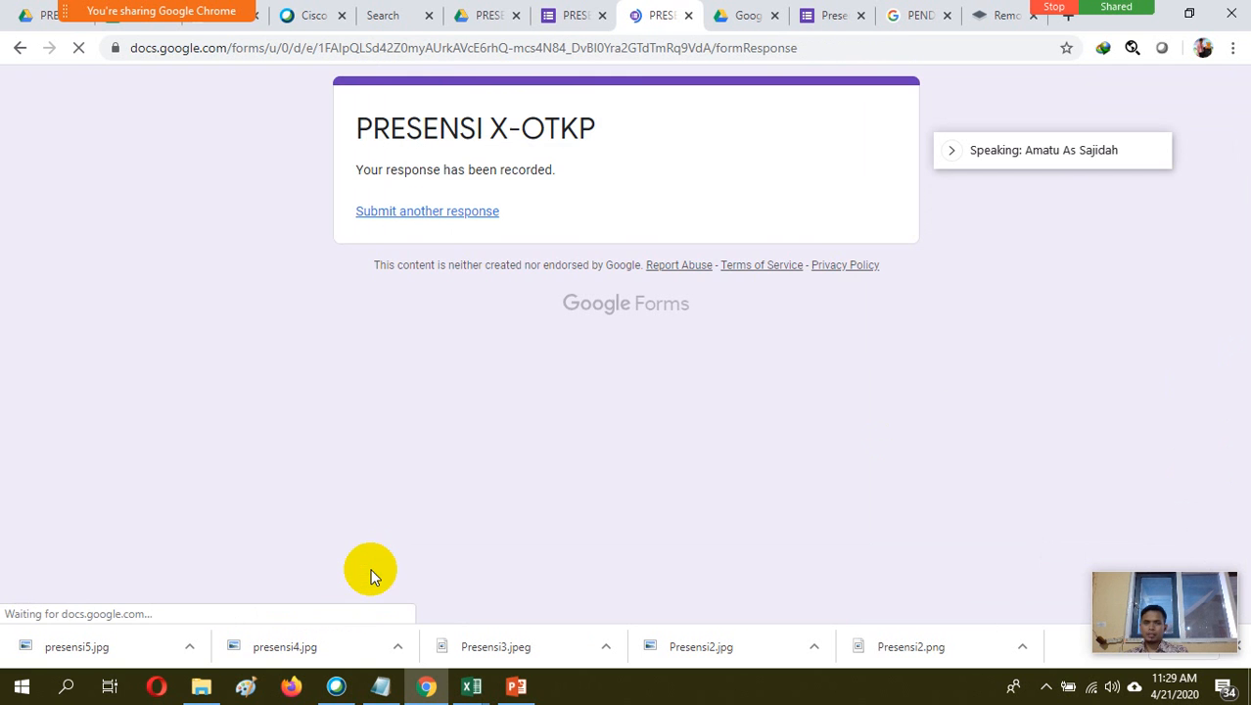
# Return to the form editor and open the summary of the submitted attendance responses
pyautogui.click(586, 18)
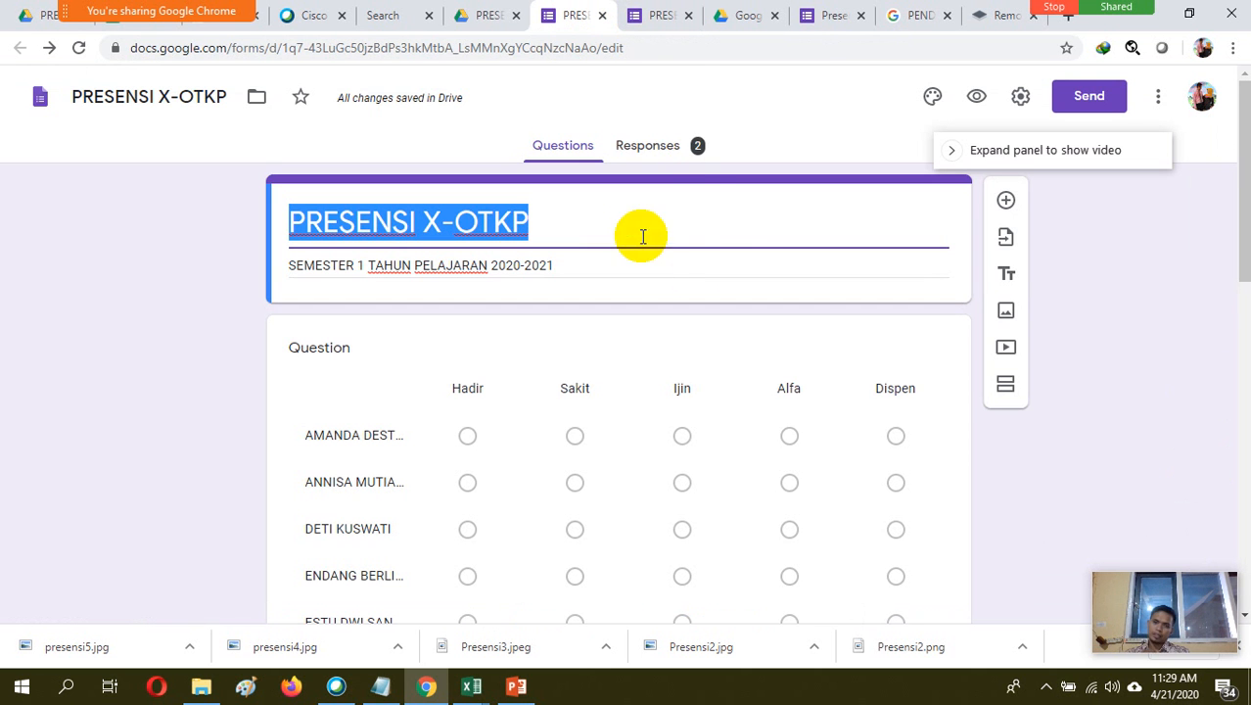
pyautogui.click(659, 146)
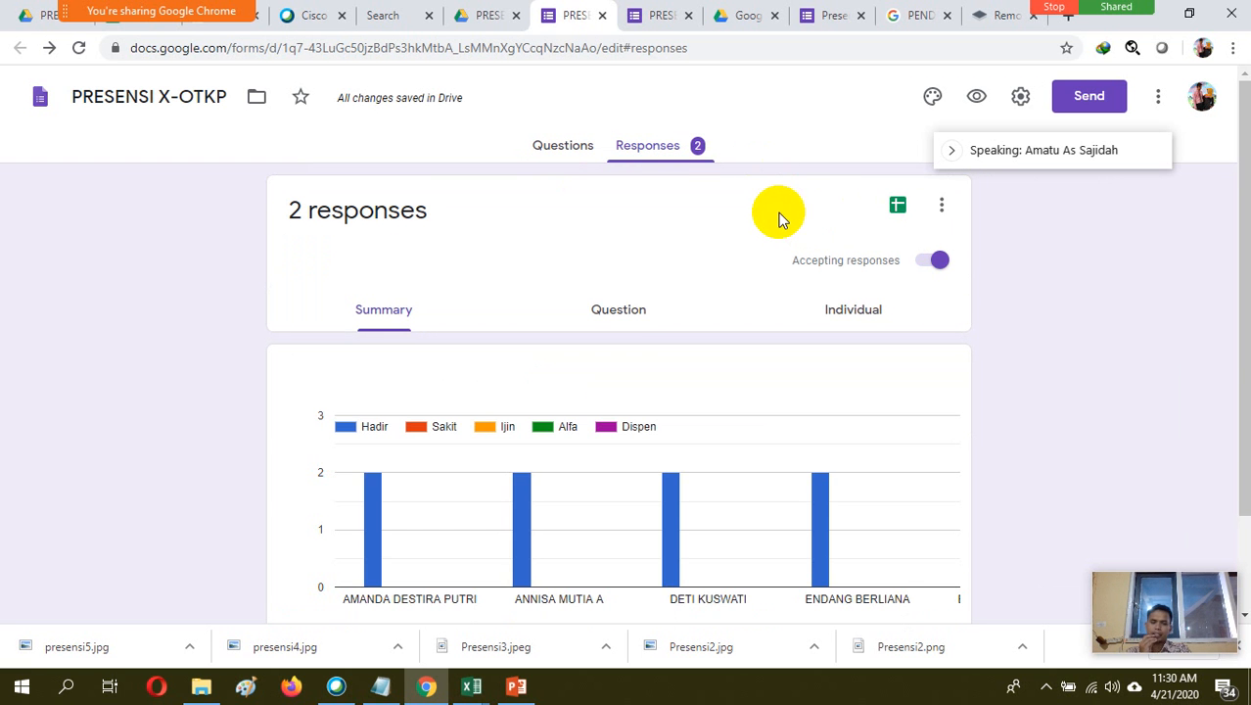
# Create a new response spreadsheet for the form, named PRESENSI SEMESTER 1 2020-2021
pyautogui.click(897, 209)
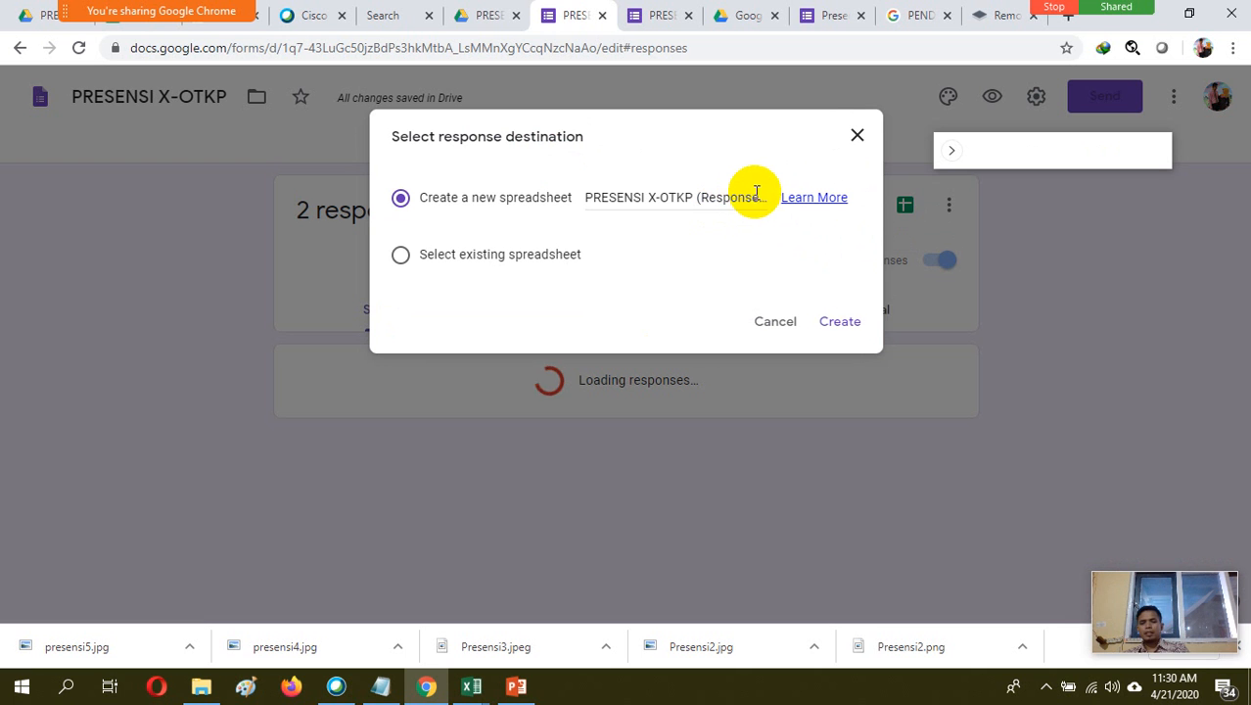
pyautogui.click(765, 195)
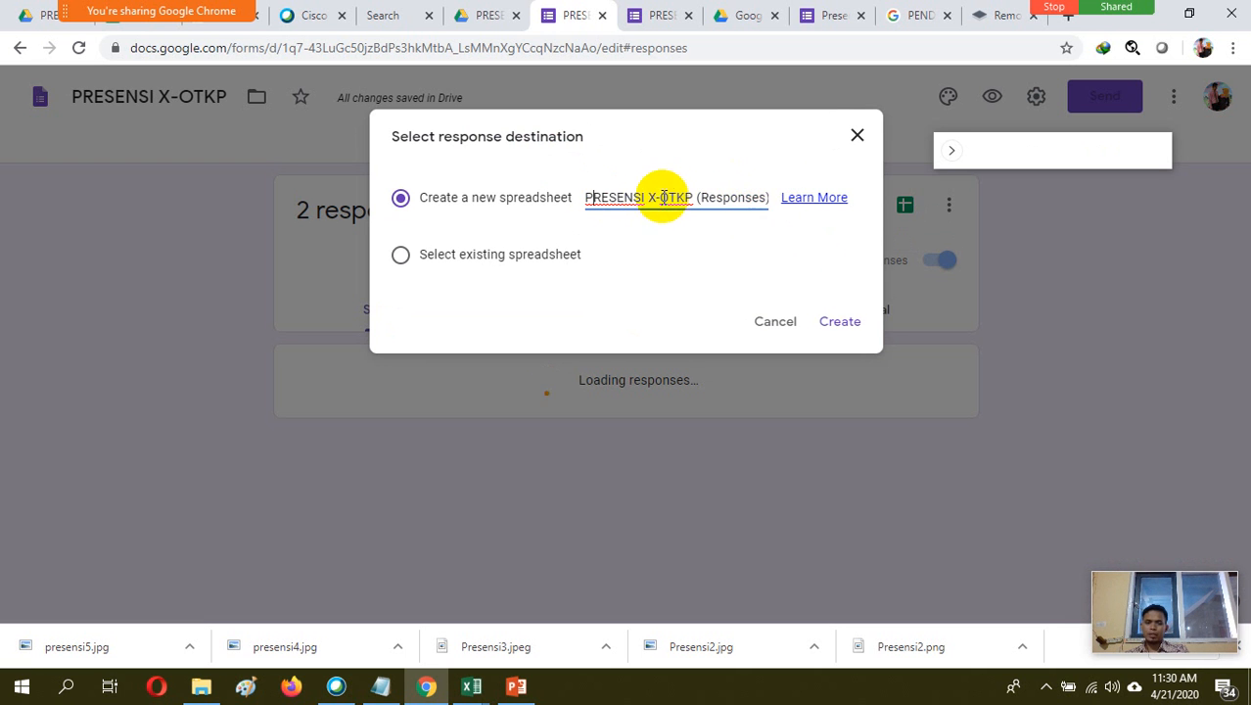
pyautogui.click(769, 195)
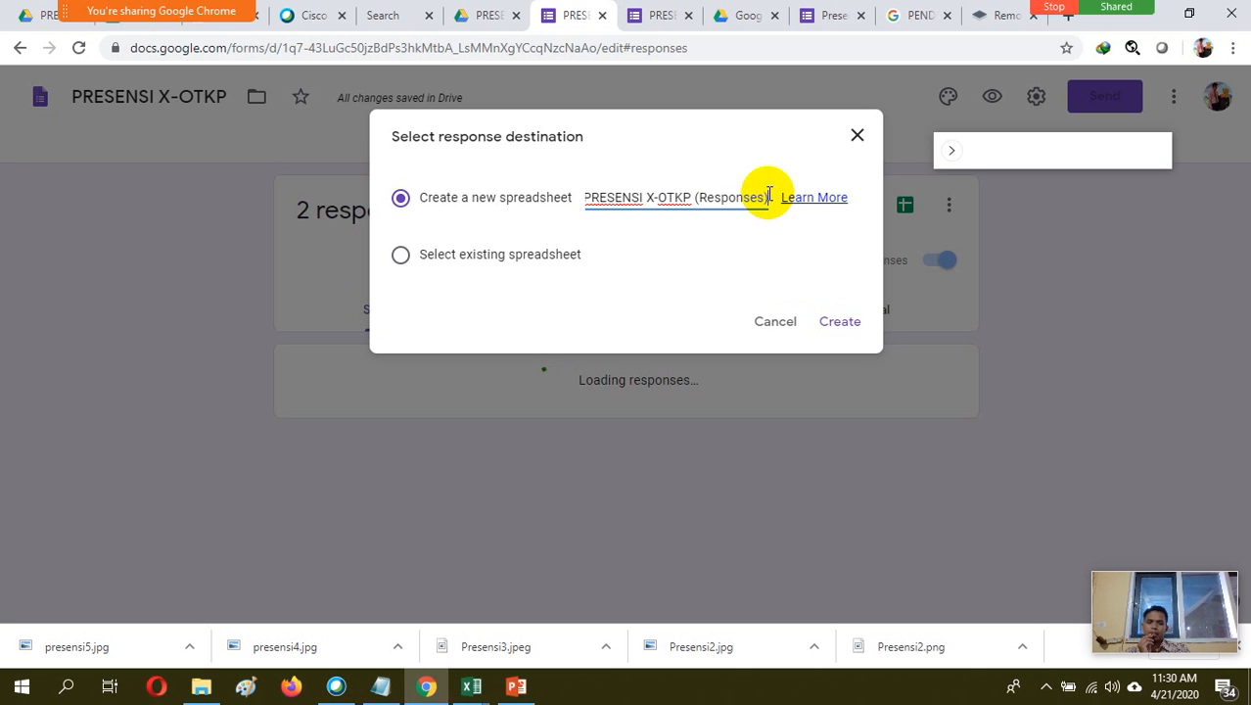
pyautogui.press('BackSpace')
pyautogui.press('BackSpace')
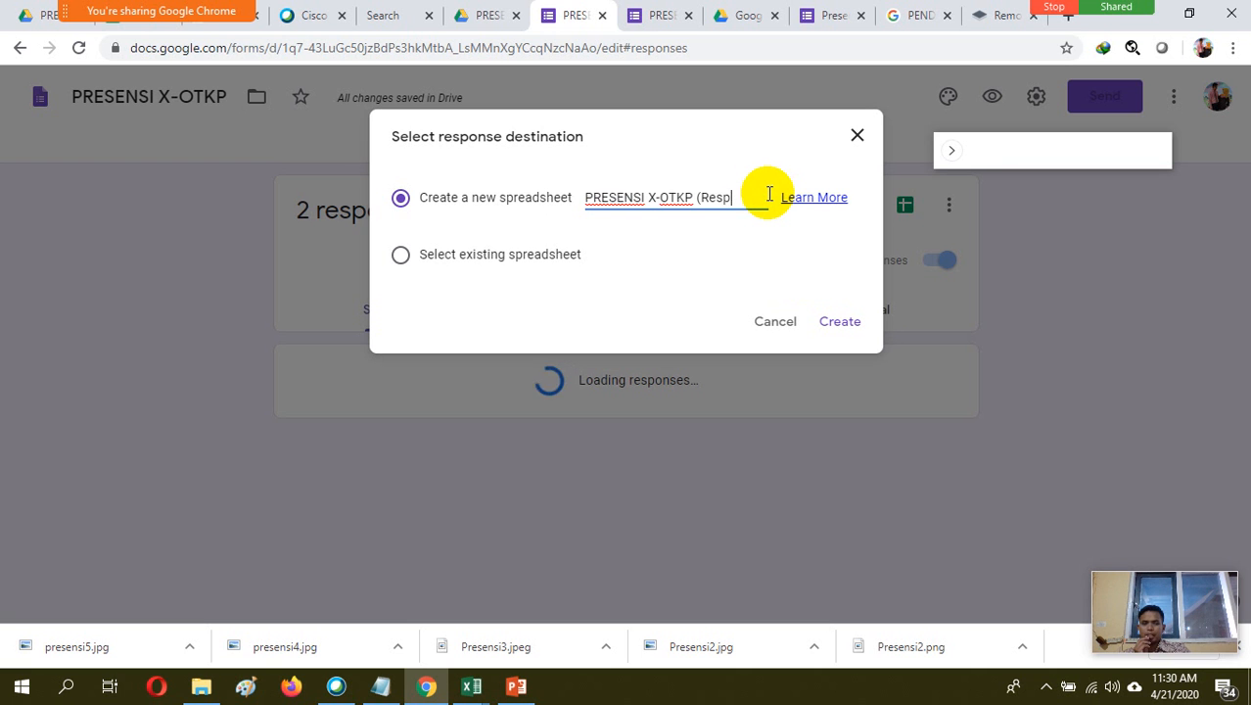
pyautogui.press('BackSpace')
pyautogui.press('BackSpace')
pyautogui.press('BackSpace')
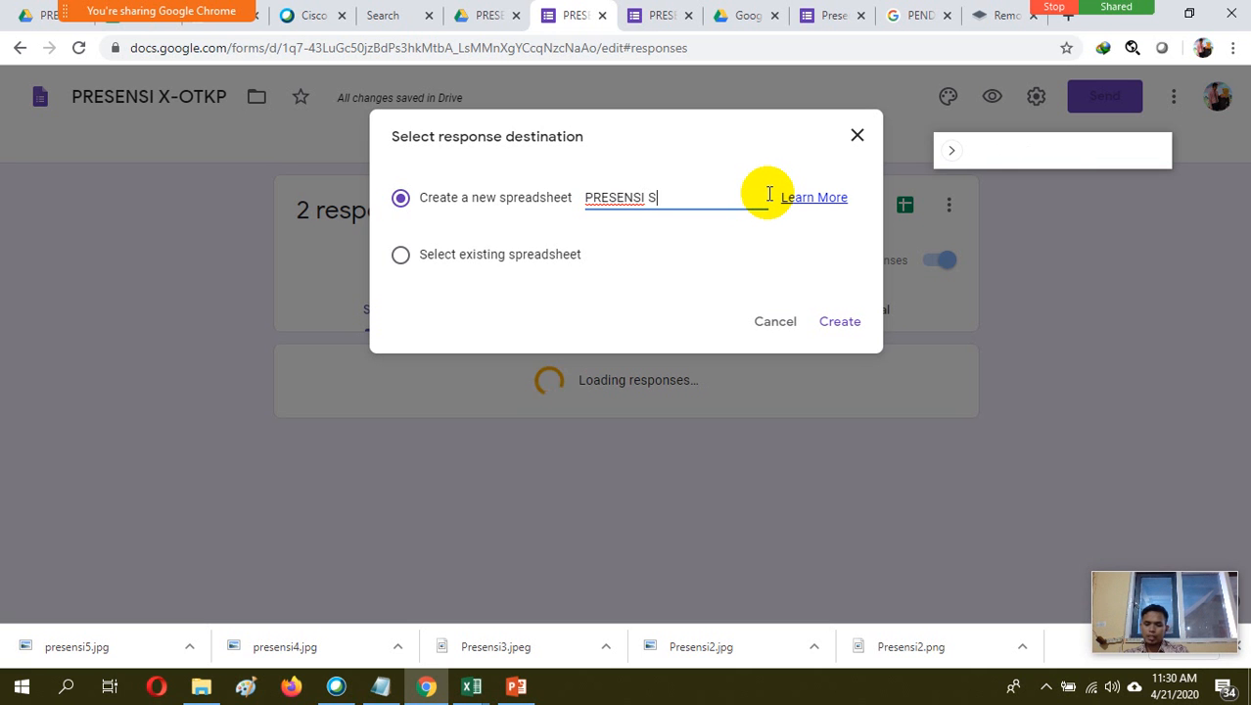
pyautogui.write('ES')
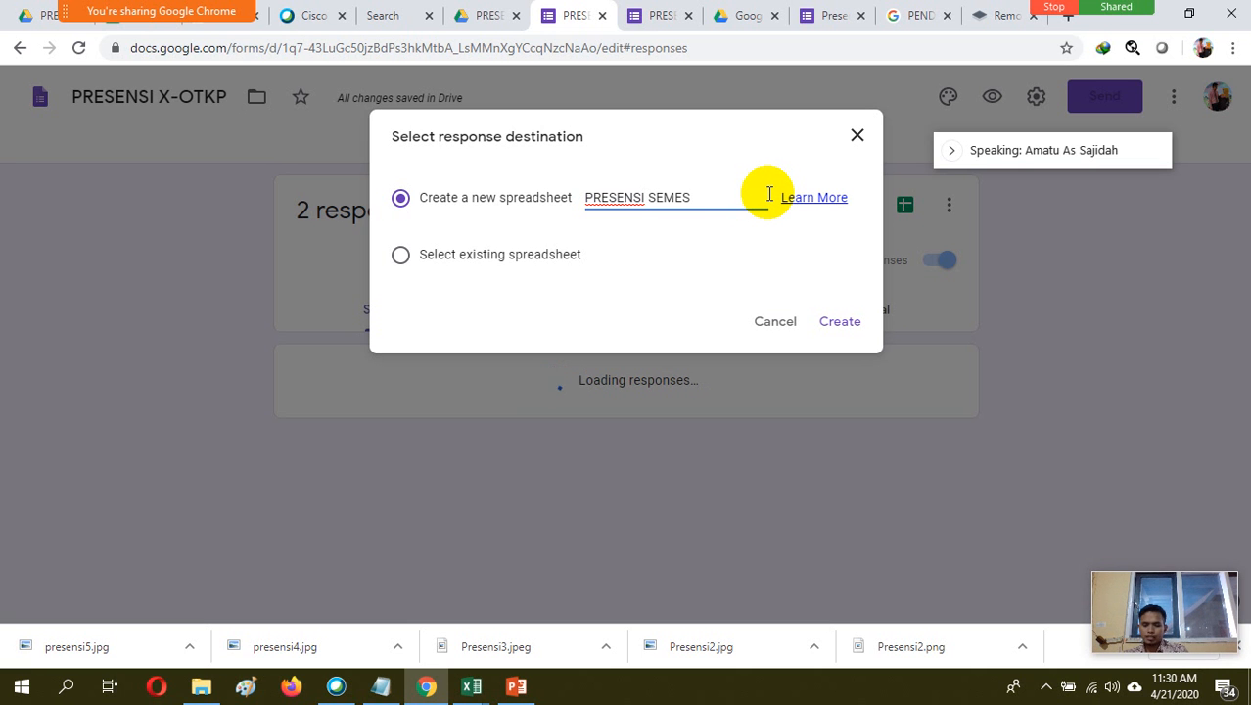
pyautogui.write('TER 1 2020-2')
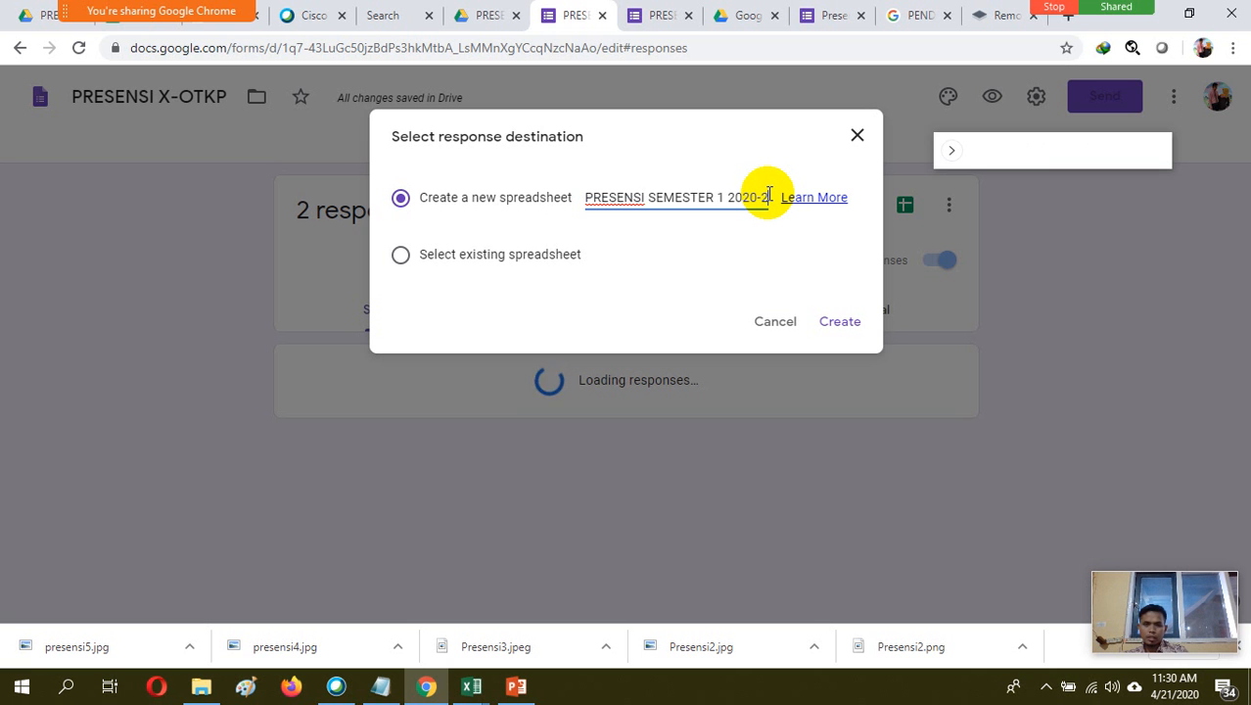
pyautogui.write('021')
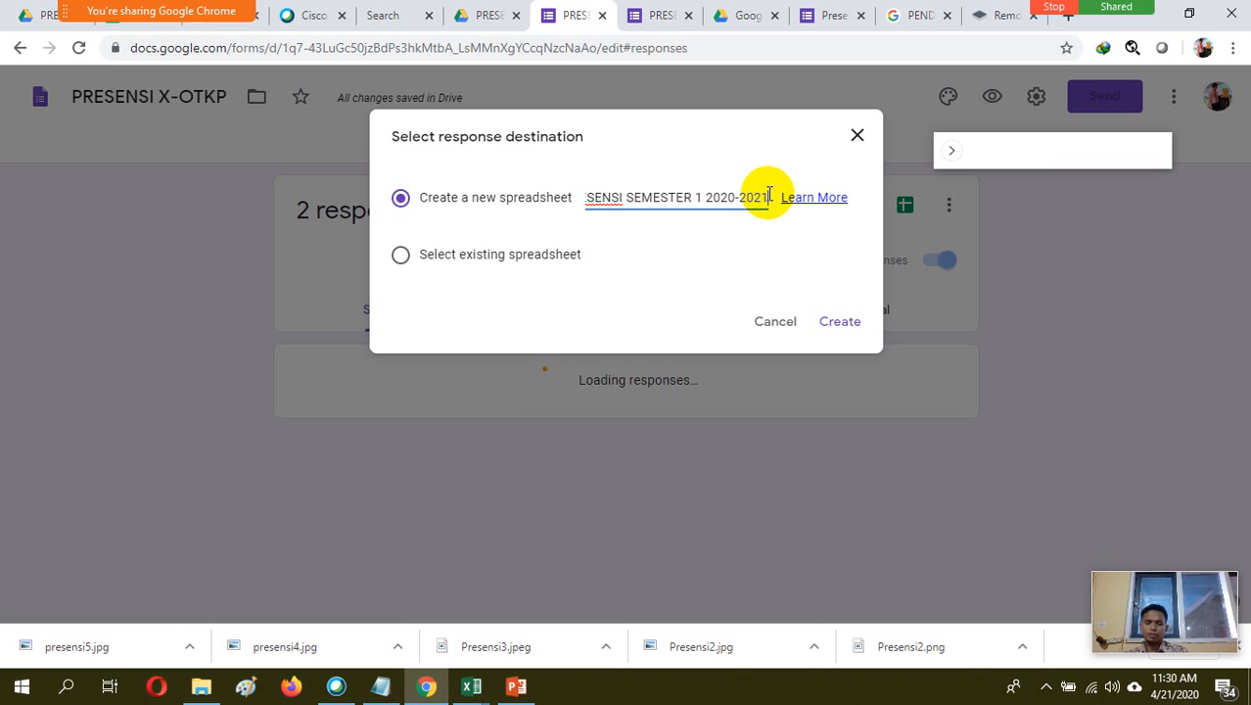
pyautogui.click(844, 329)
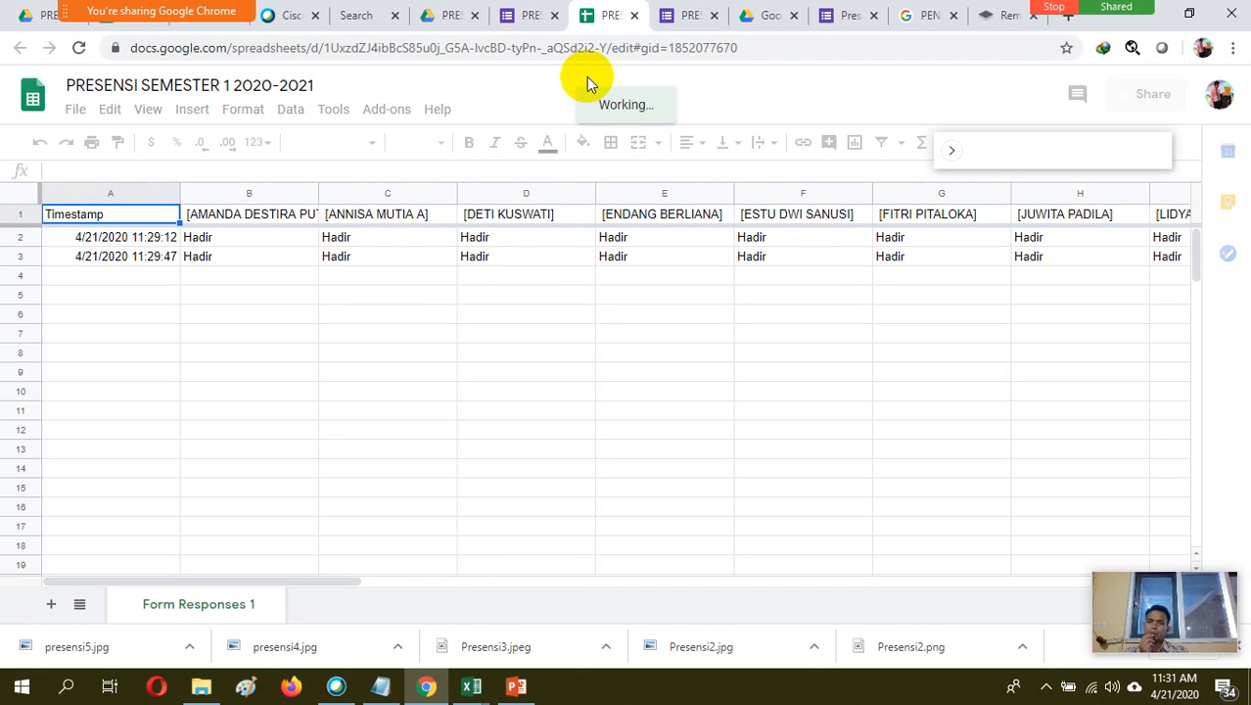
# Return to the PRESENSI SEMESTER1 (2020-2021) Drive folder and make a copy of the PRESENSI X-OTKP form
pyautogui.click(450, 16)
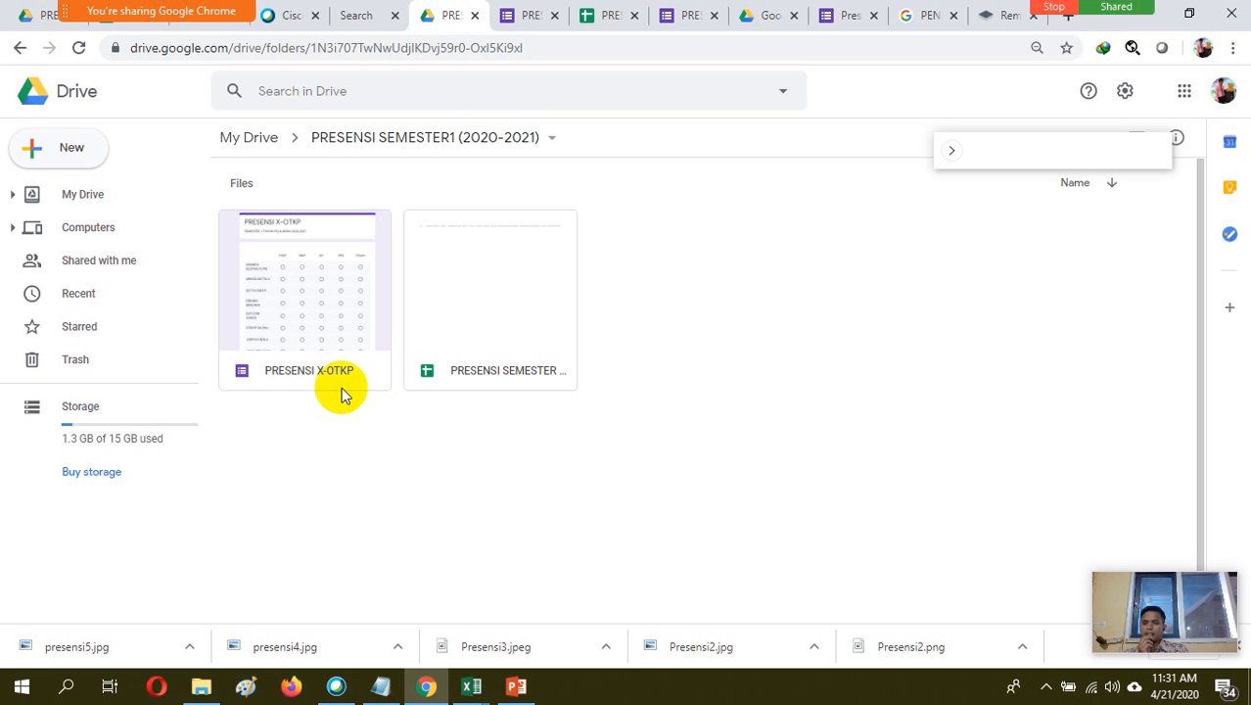
pyautogui.rightClick(319, 291)
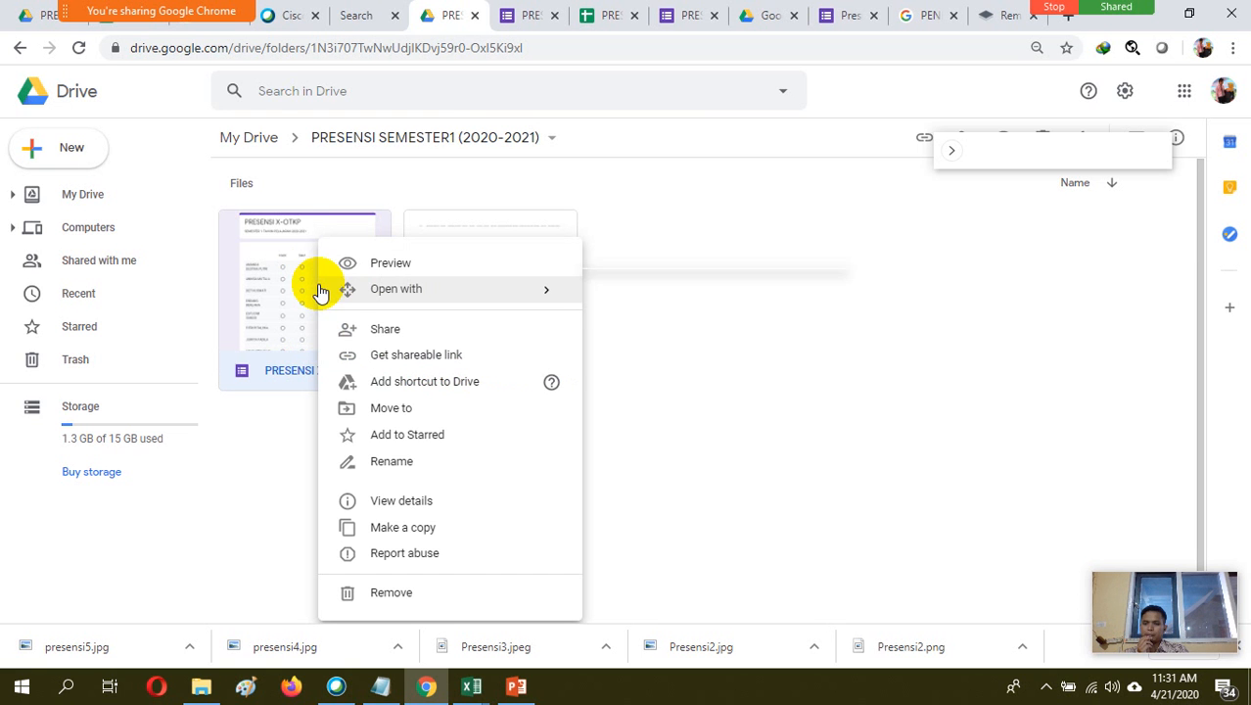
pyautogui.click(405, 529)
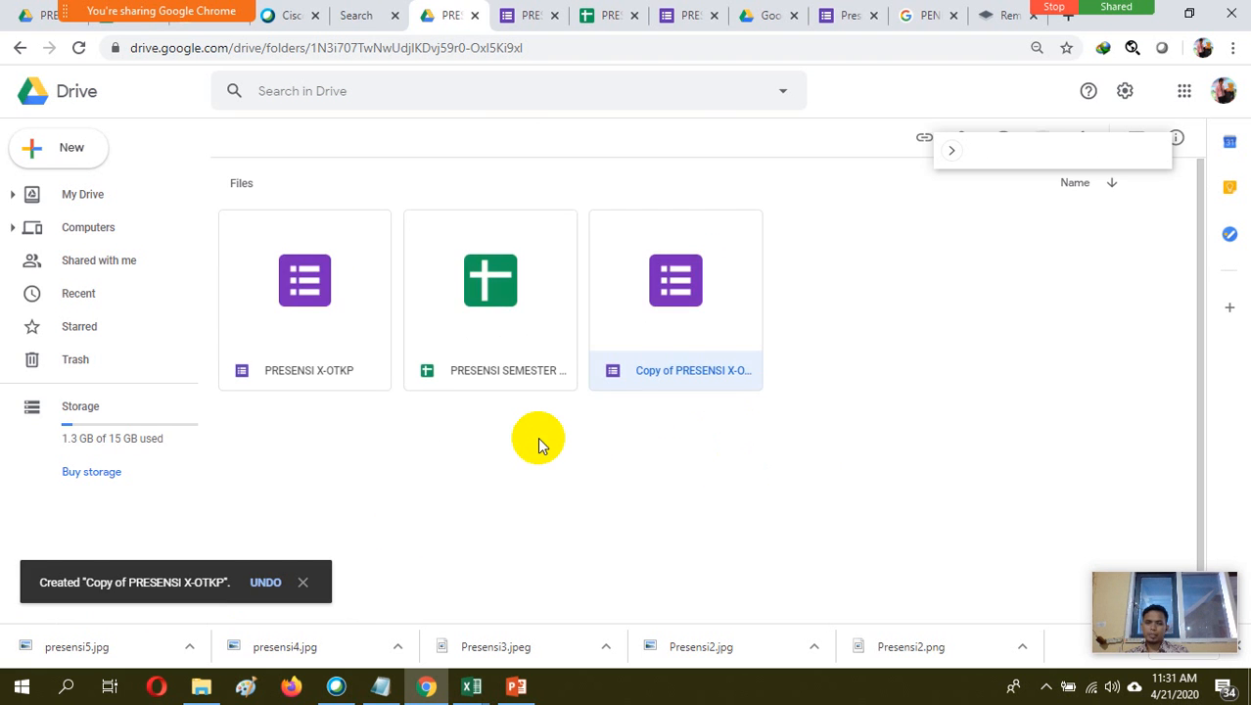
# Rename the copied form file as PRESENSI X-TBSM
pyautogui.rightClick(699, 376)
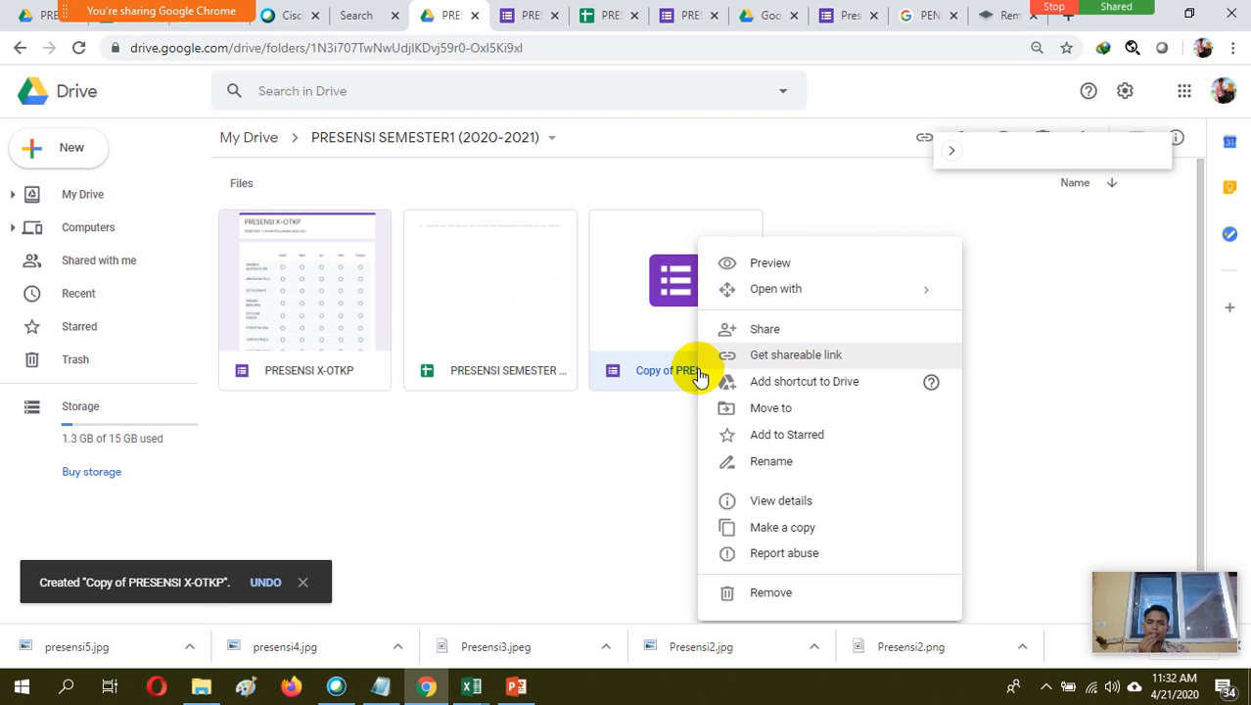
pyautogui.click(786, 464)
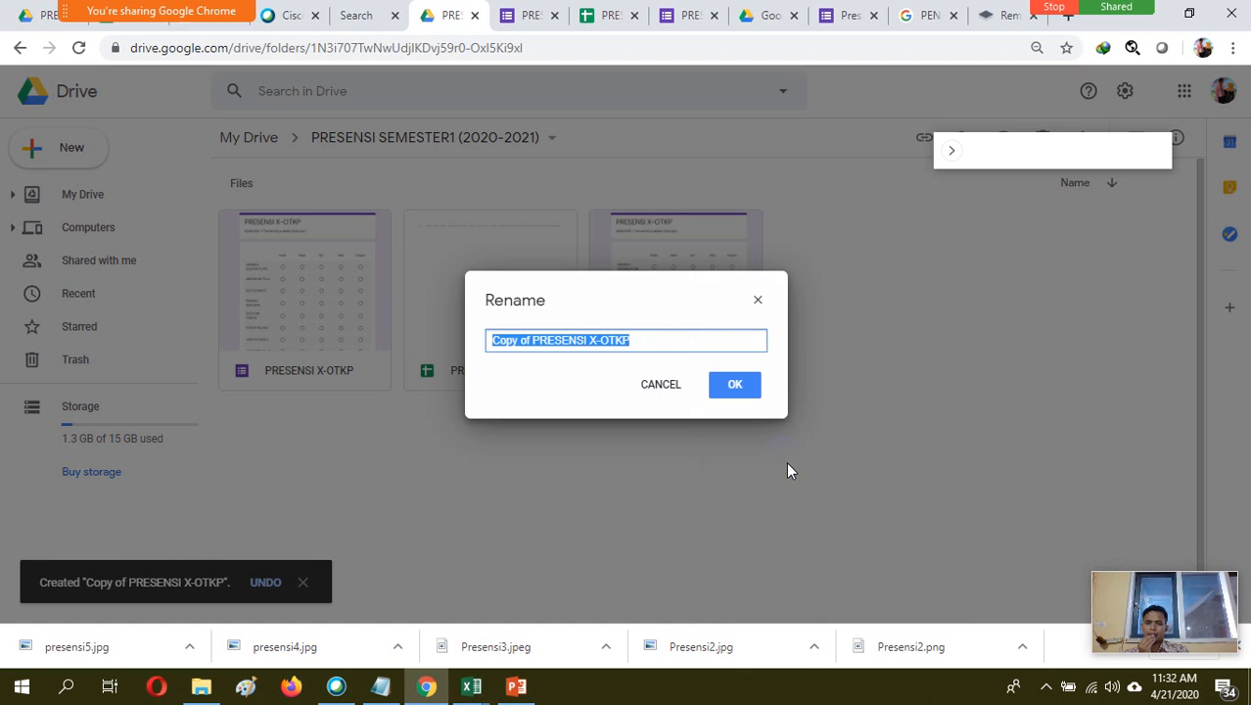
pyautogui.click(646, 340)
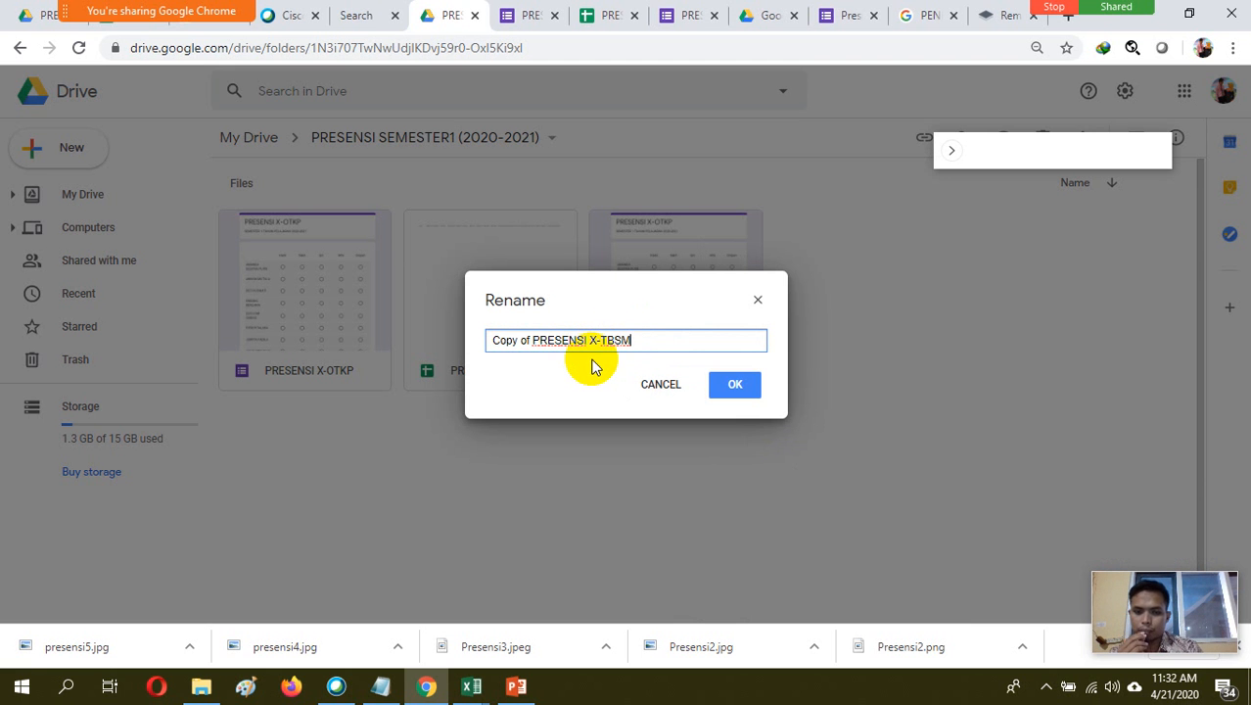
pyautogui.click(535, 340)
pyautogui.press('BackSpace')
pyautogui.press('BackSpace')
pyautogui.press('BackSpace')
pyautogui.press('BackSpace')
pyautogui.press('BackSpace')
pyautogui.press('BackSpace')
pyautogui.press('BackSpace')
pyautogui.press('BackSpace')
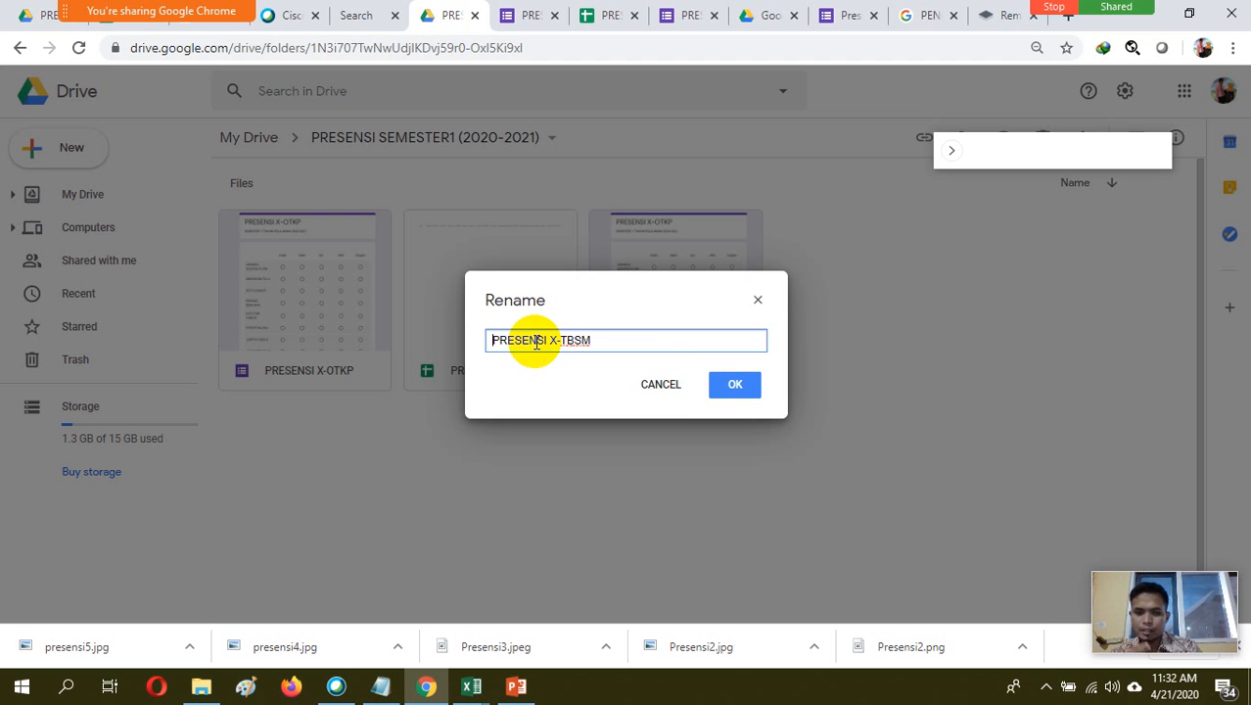
pyautogui.click(735, 387)
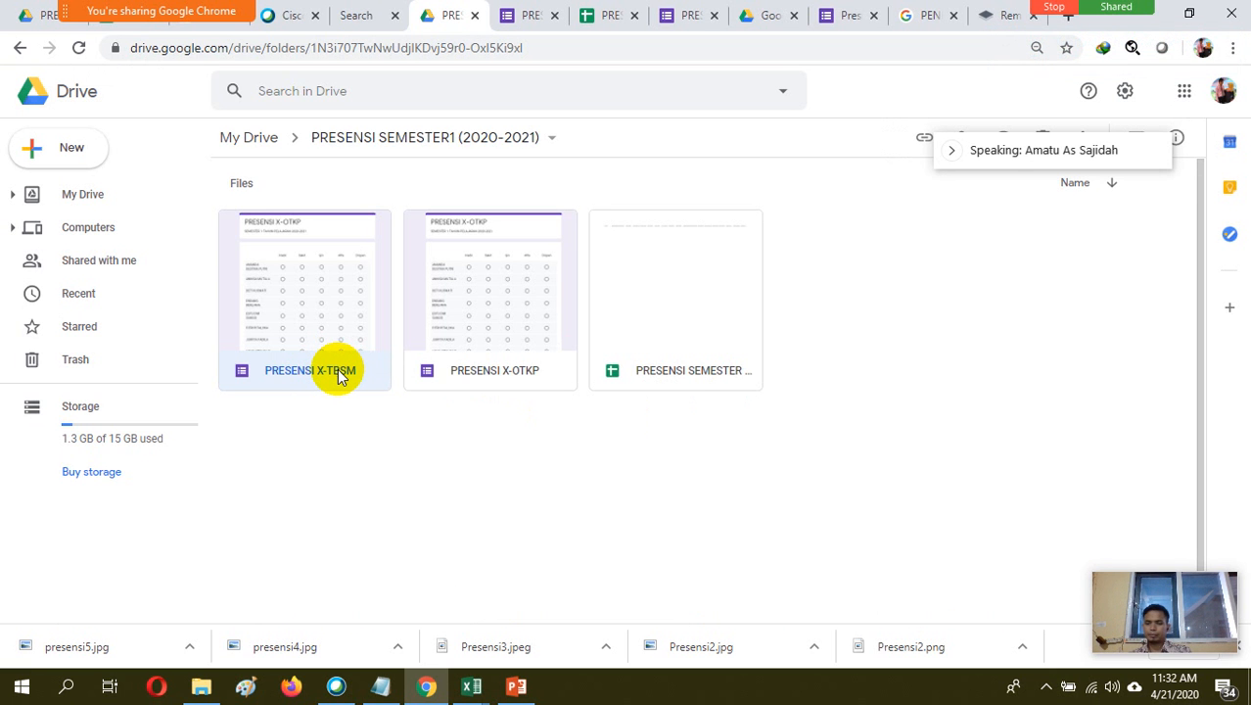
# Open the PRESENSI X-TBSM form for editing and change its title to PRESENSI X-TBSM
pyautogui.doubleClick(339, 374)
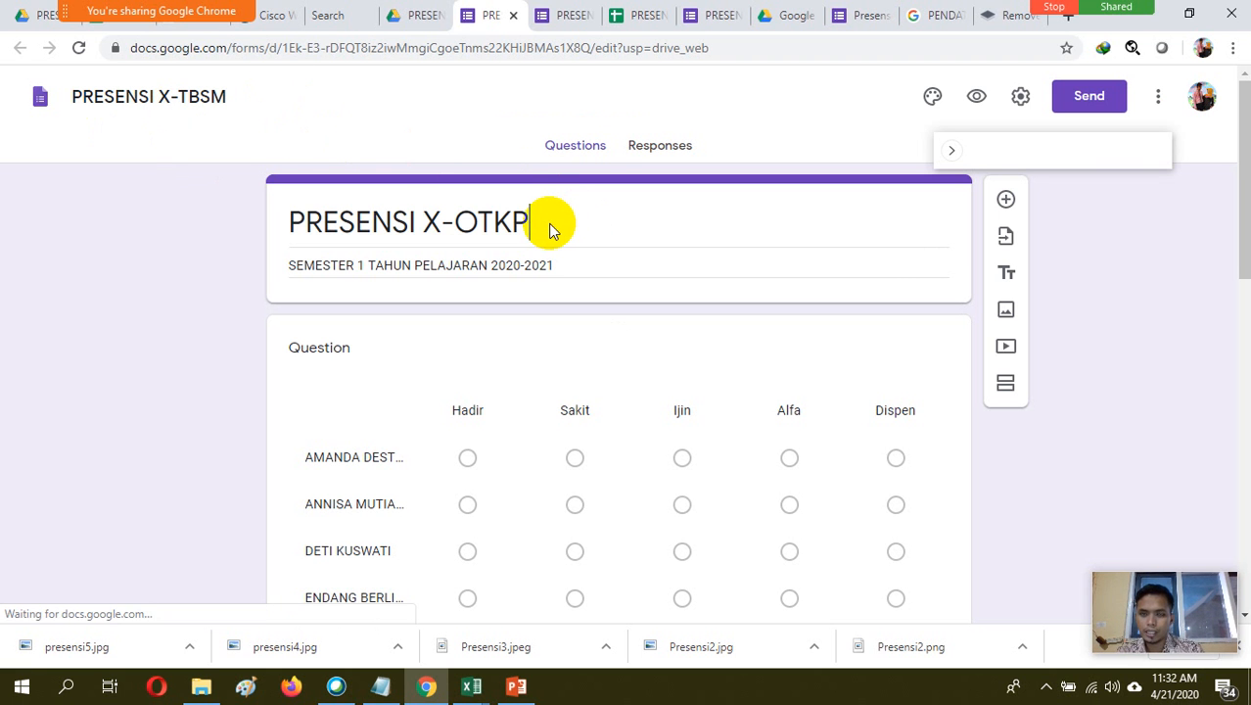
pyautogui.press('BackSpace')
pyautogui.press('BackSpace')
pyautogui.write('K')
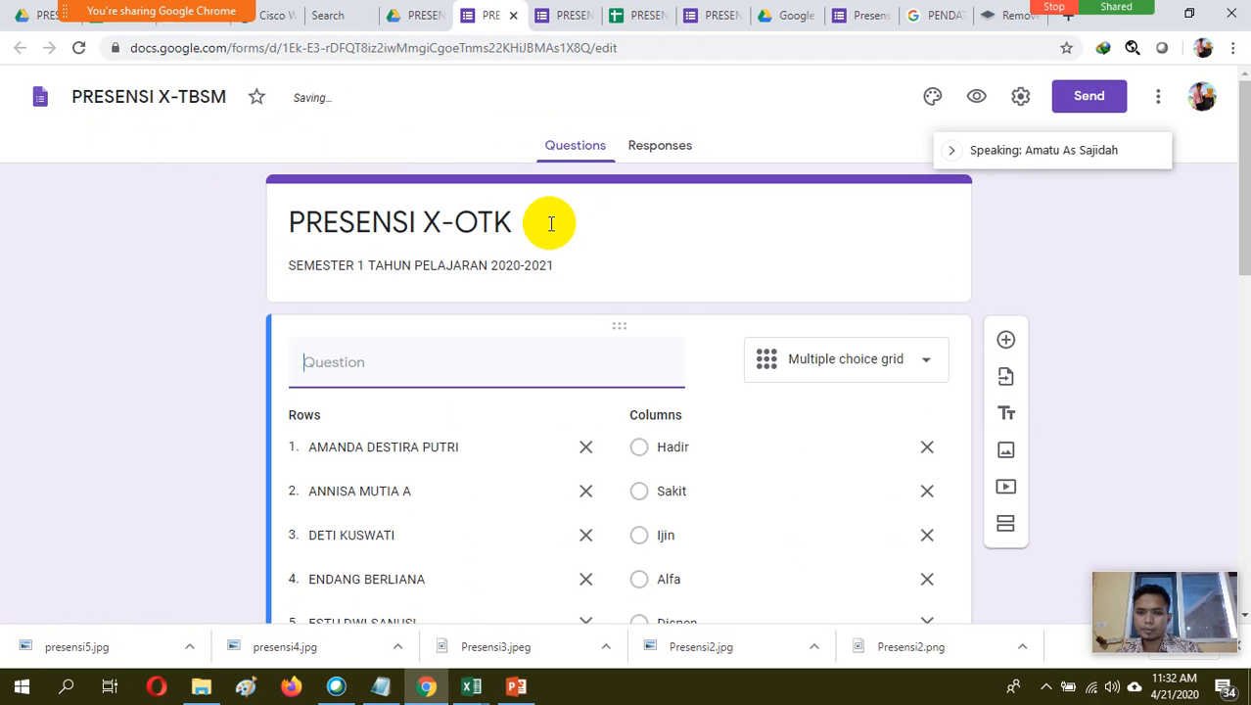
pyautogui.tripleClick(549, 223)
pyautogui.click(534, 222)
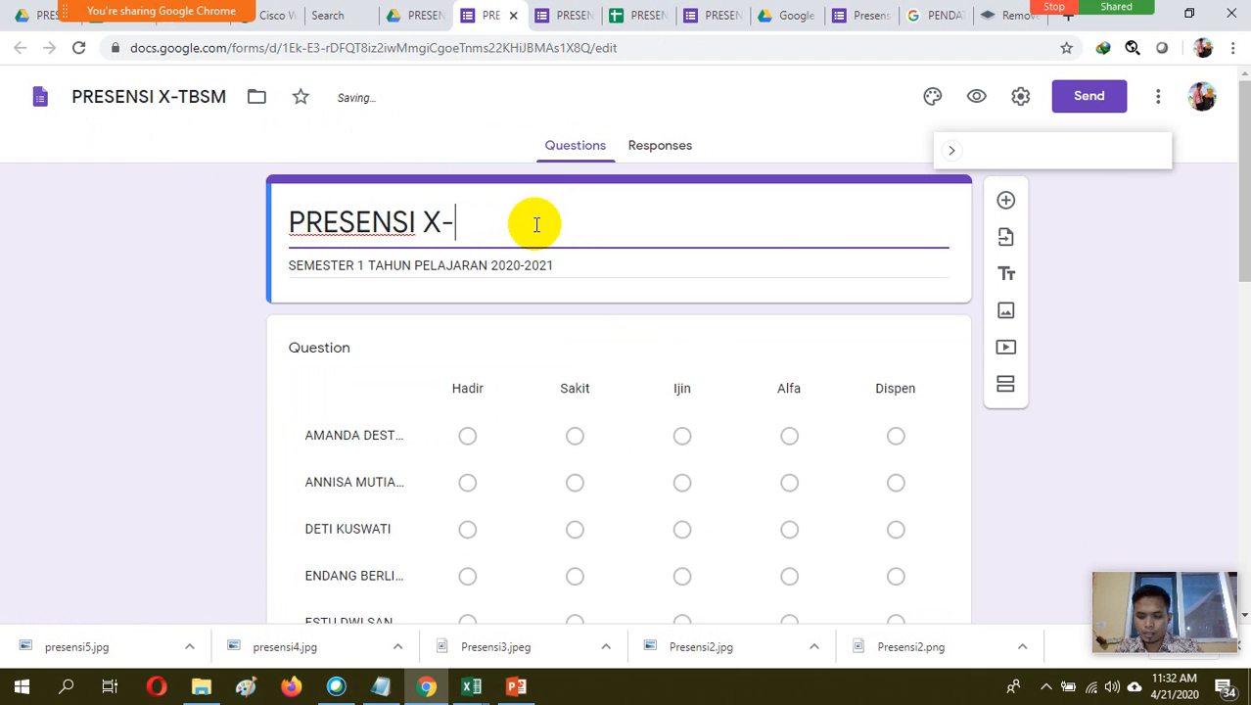
pyautogui.write('TBSM')
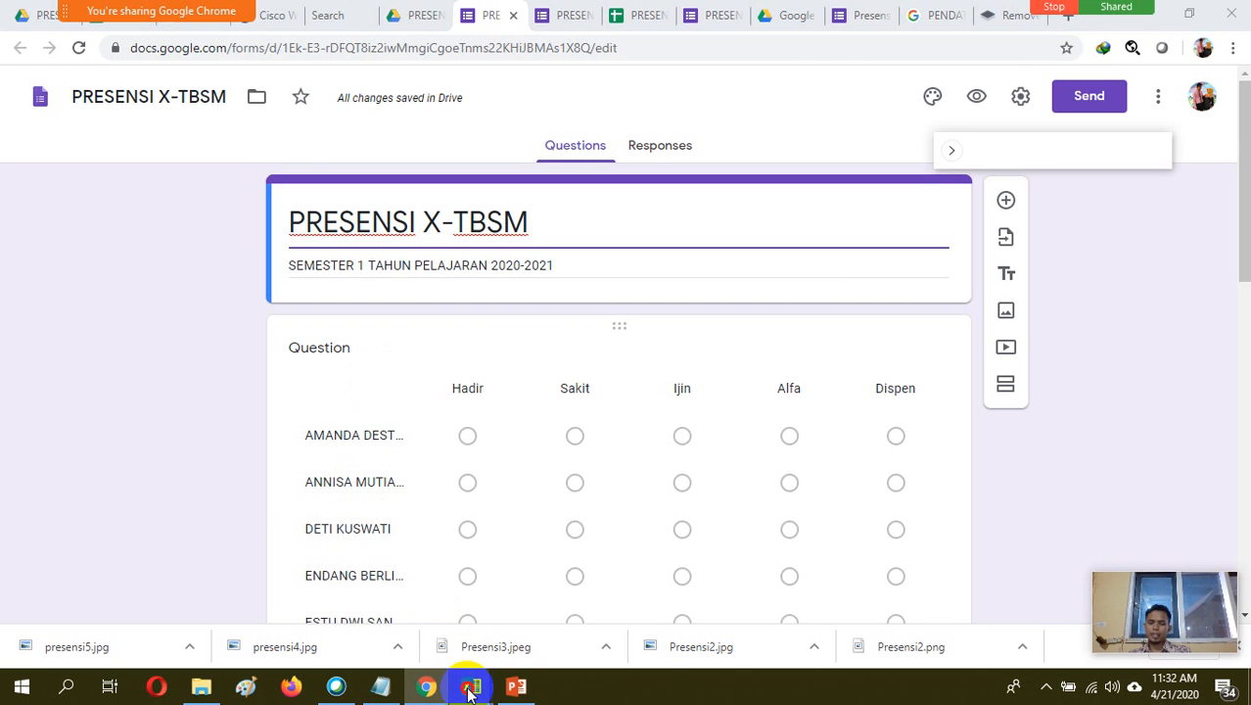
# Switch to the Excel attendance workbook and copy the student names in B11:B34 of the X-TBSM sheet
pyautogui.moveTo(473, 683)
pyautogui.click(537, 645)
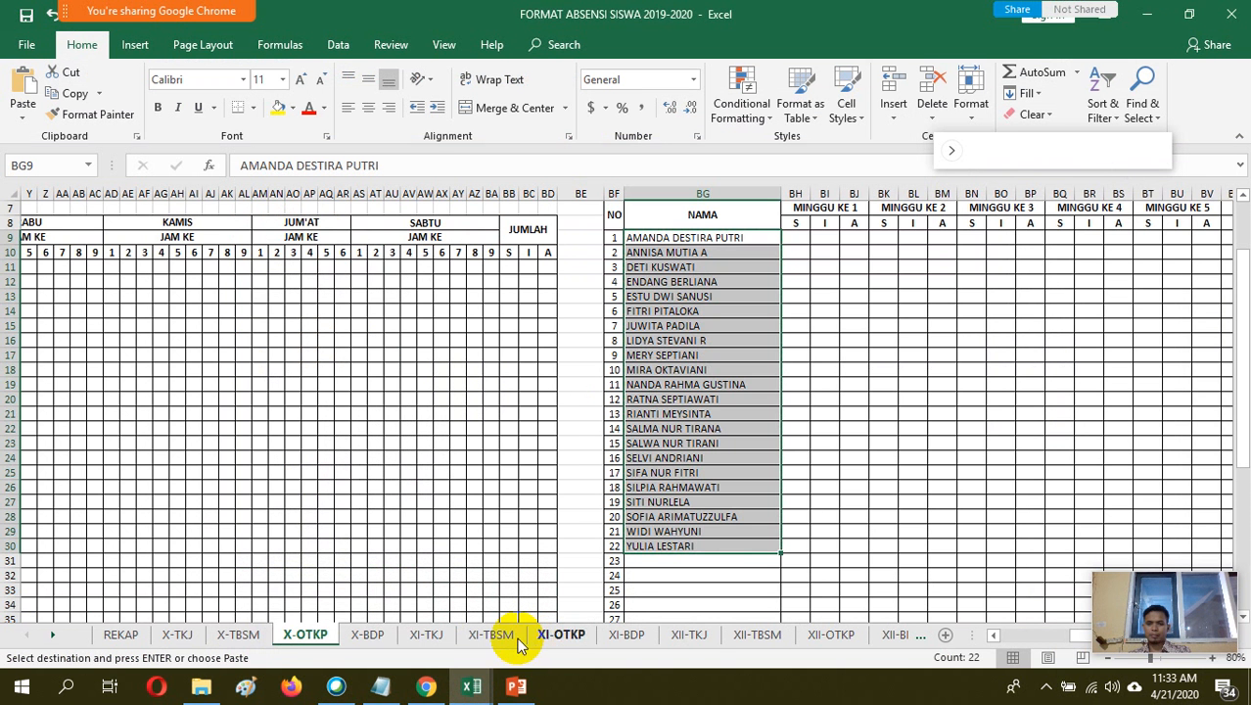
pyautogui.click(256, 640)
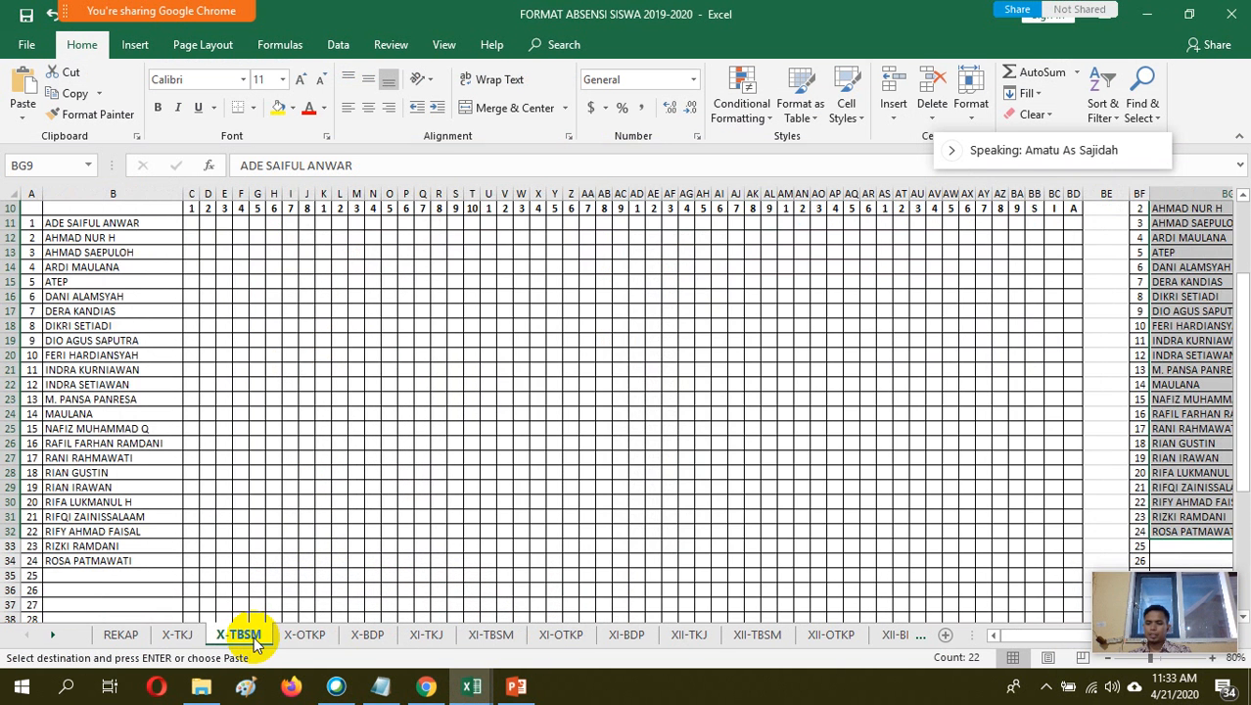
pyautogui.moveTo(142, 224); pyautogui.dragTo(153, 561)
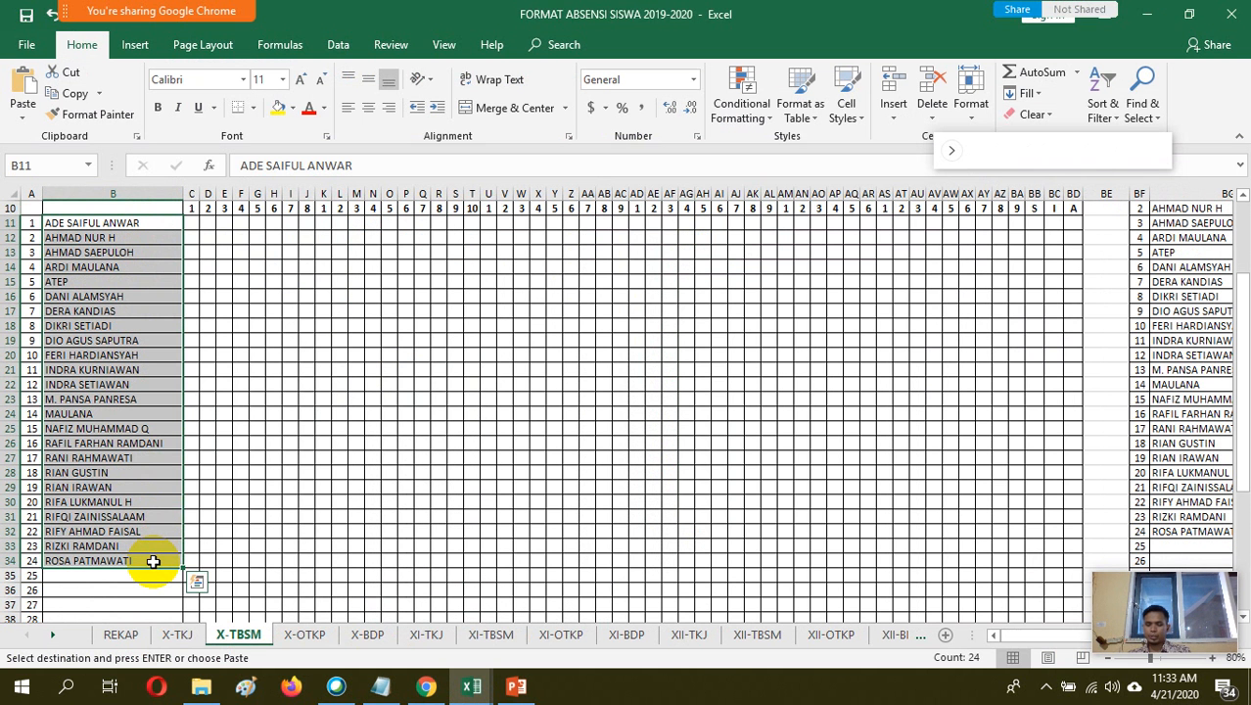
pyautogui.hotkey('ctrl', 'c')
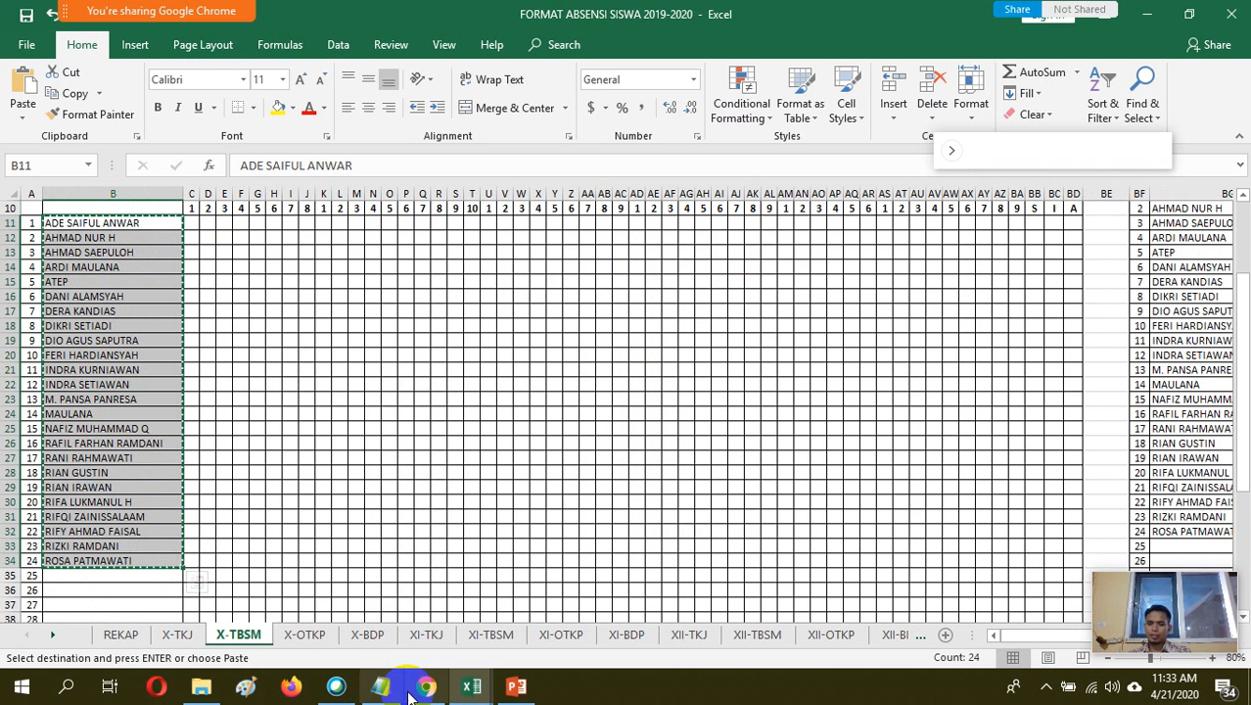
# Return to the form in Chrome and delete the old student rows from the multiple choice grid, leaving only the last one
pyautogui.click(427, 687)
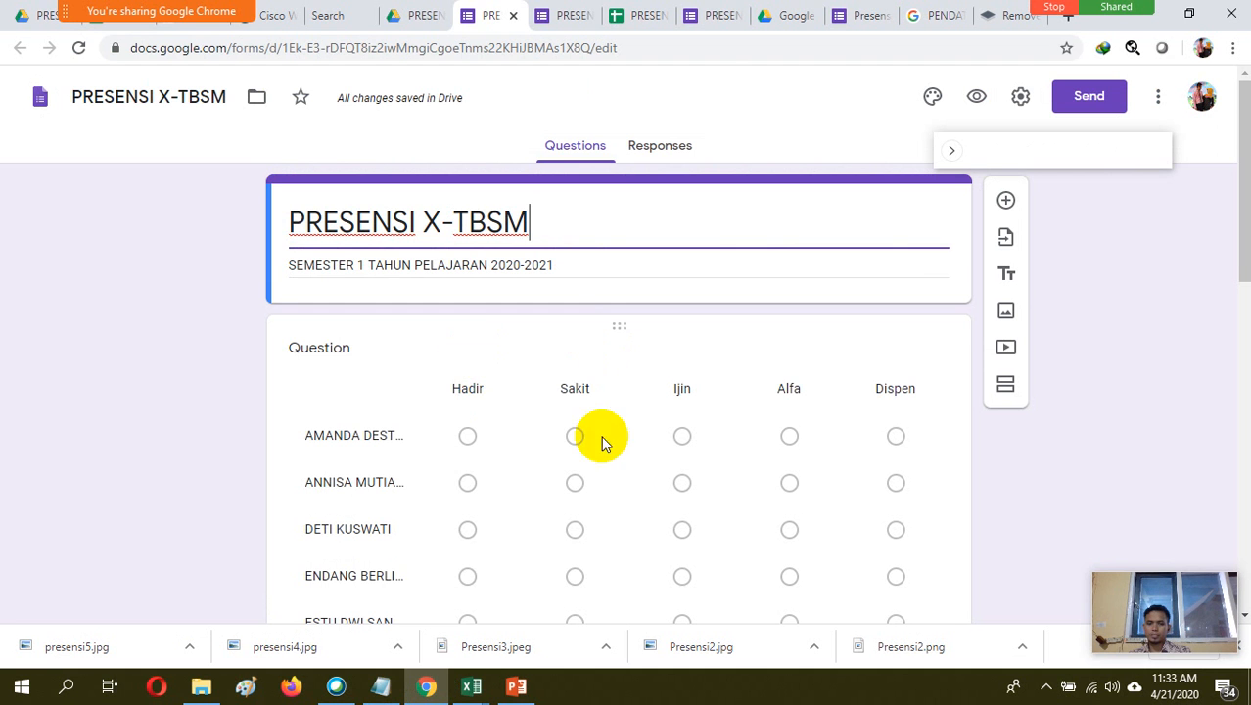
pyautogui.click(407, 437)
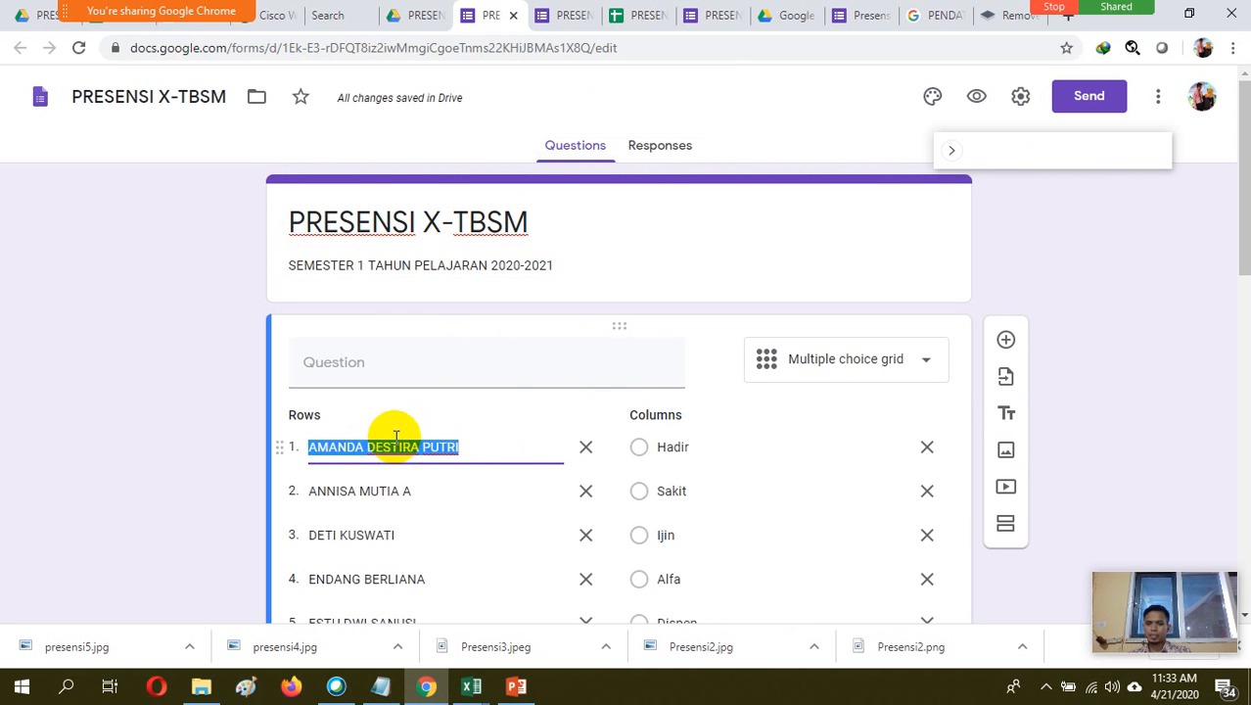
pyautogui.click(585, 448)
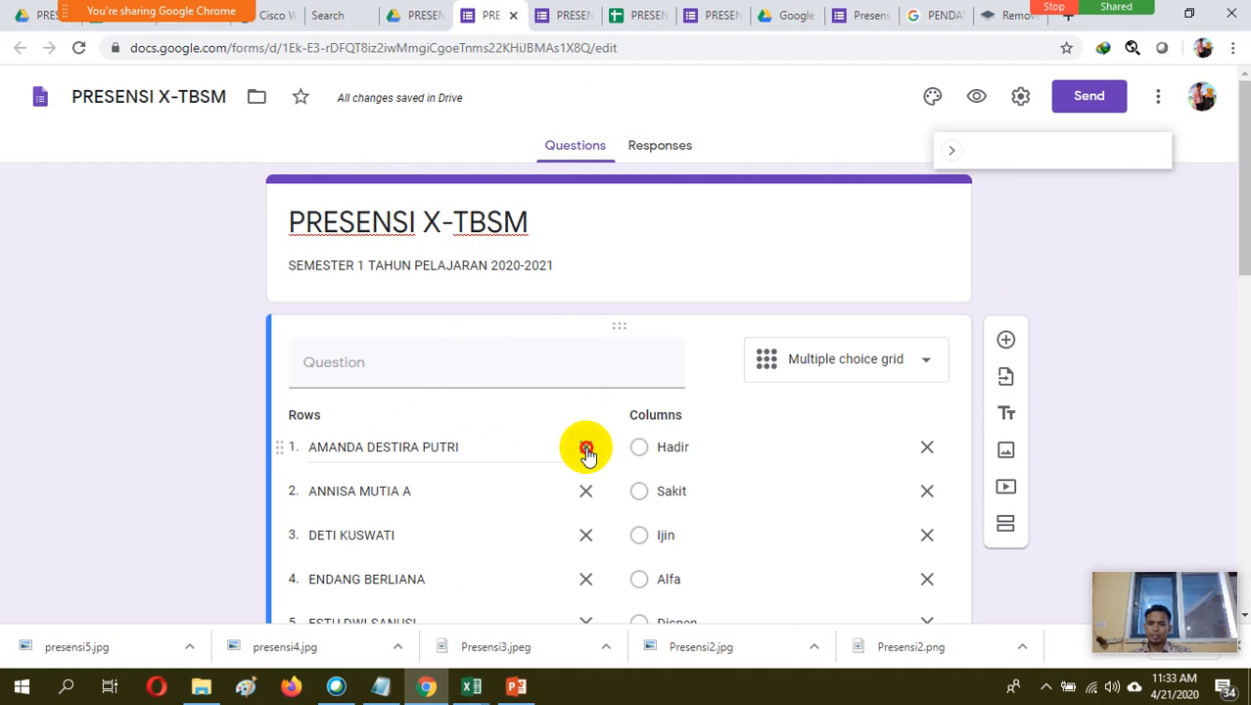
pyautogui.click(585, 449)
pyautogui.click(585, 448)
pyautogui.click(585, 448)
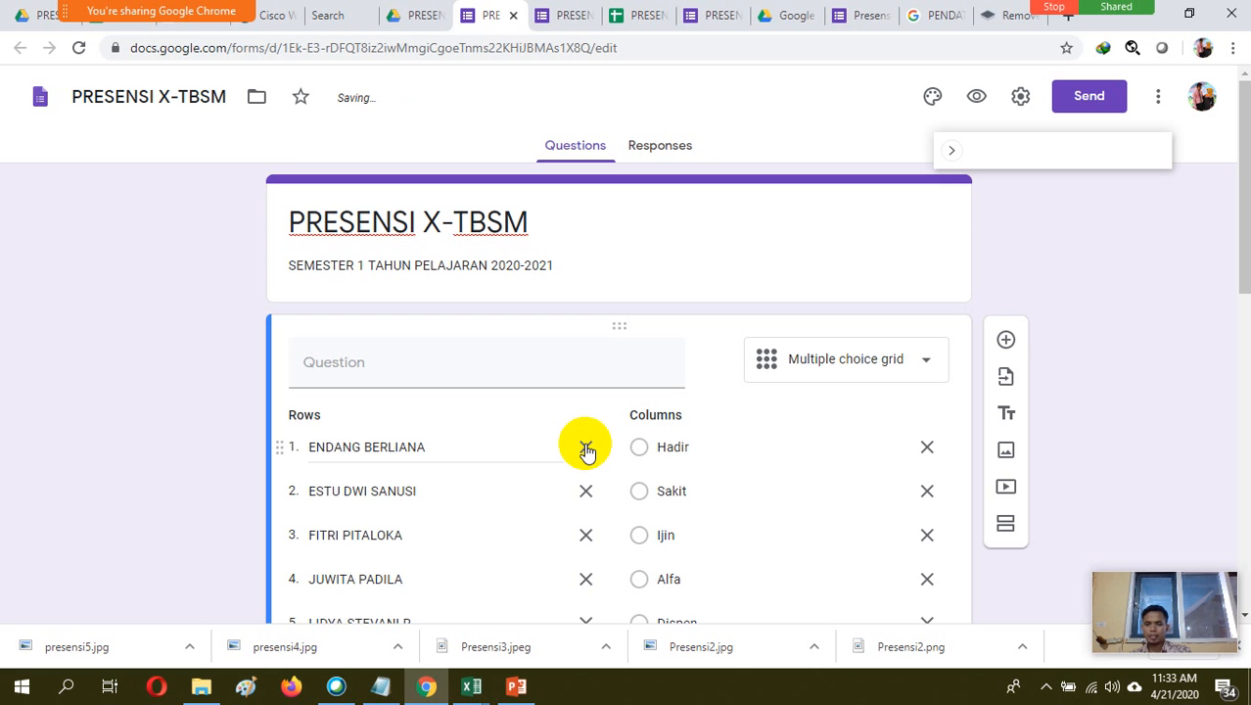
pyautogui.click(587, 449)
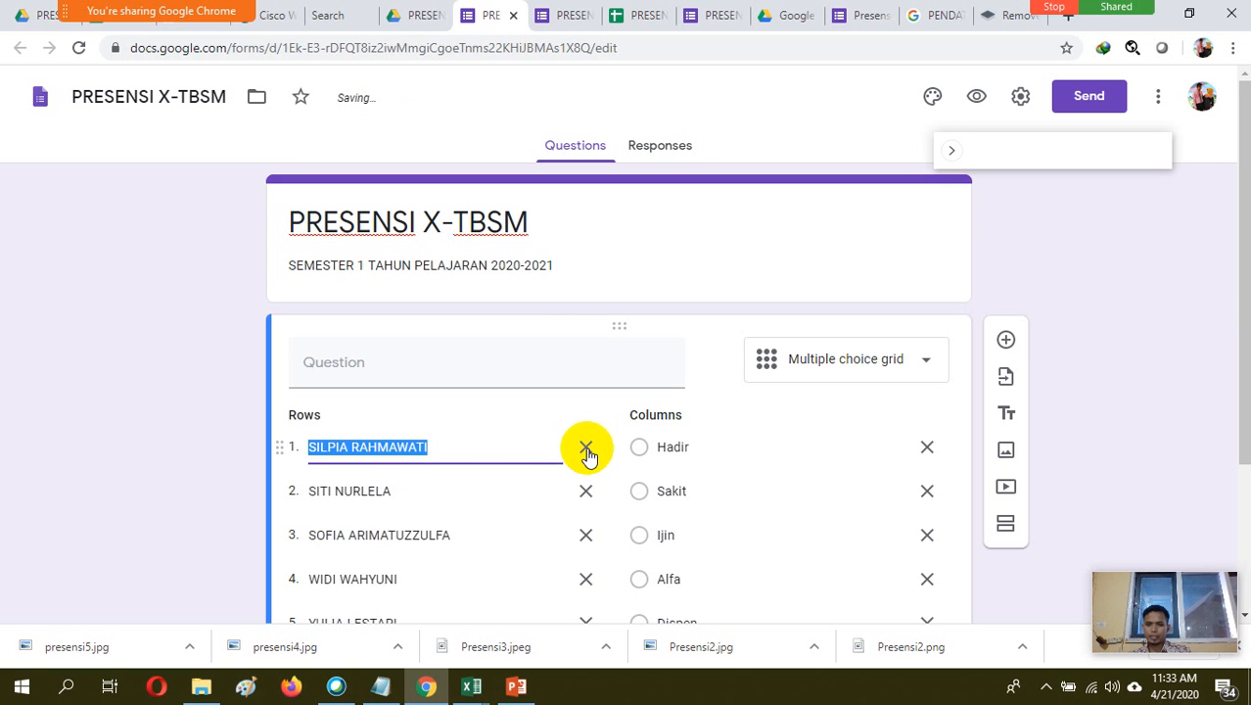
pyautogui.click(586, 450)
pyautogui.click(586, 449)
pyautogui.click(586, 449)
pyautogui.click(586, 449)
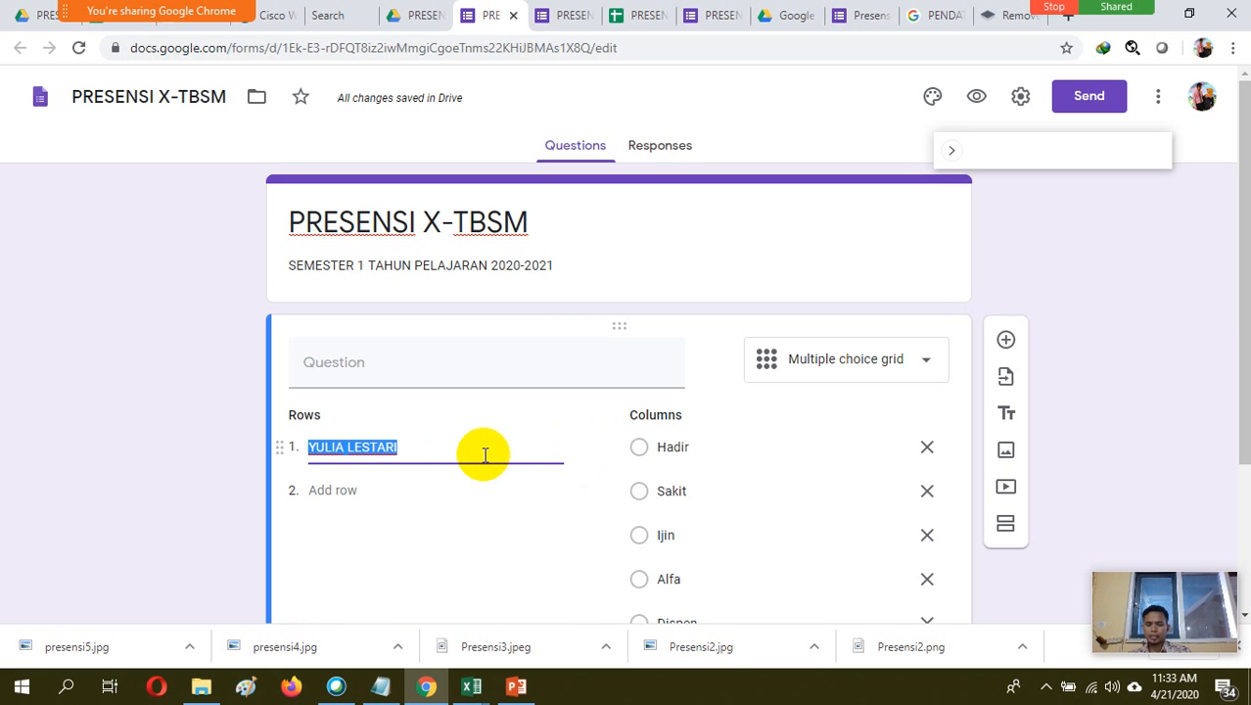
# Replace the remaining grid row with the copied X-TBSM student names and open the form preview
pyautogui.press('BackSpace')
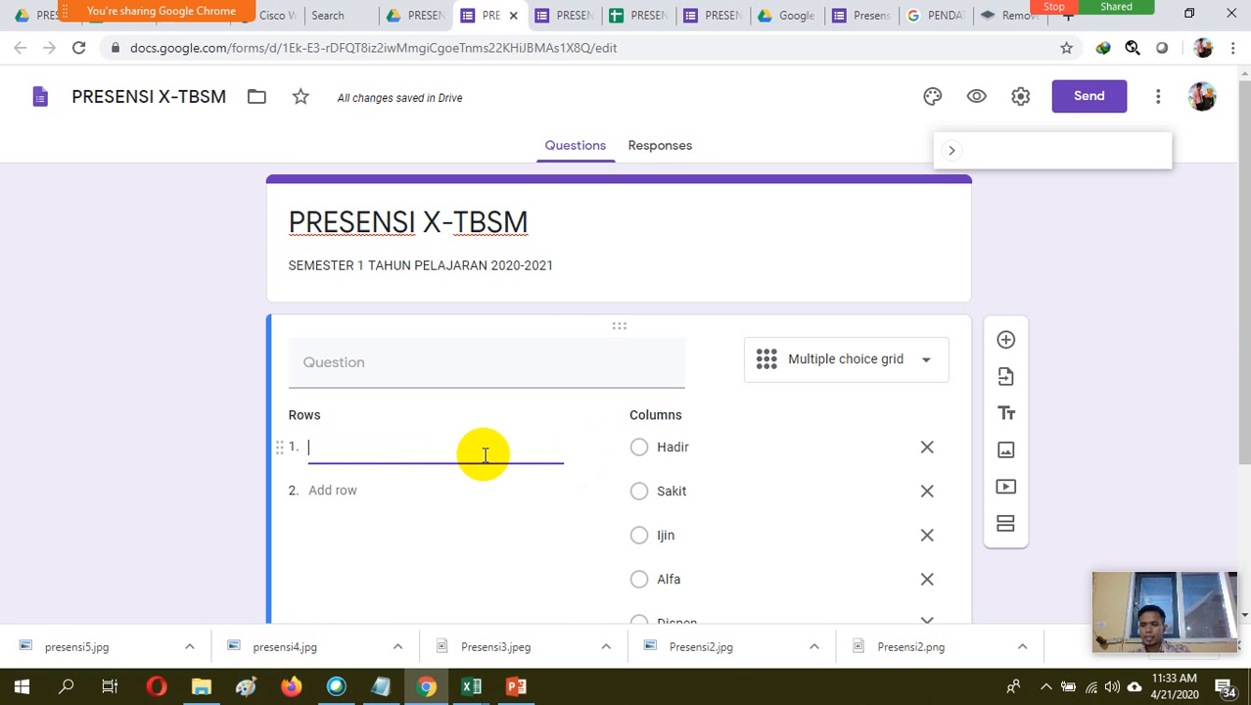
pyautogui.hotkey('ctrl', 'v')
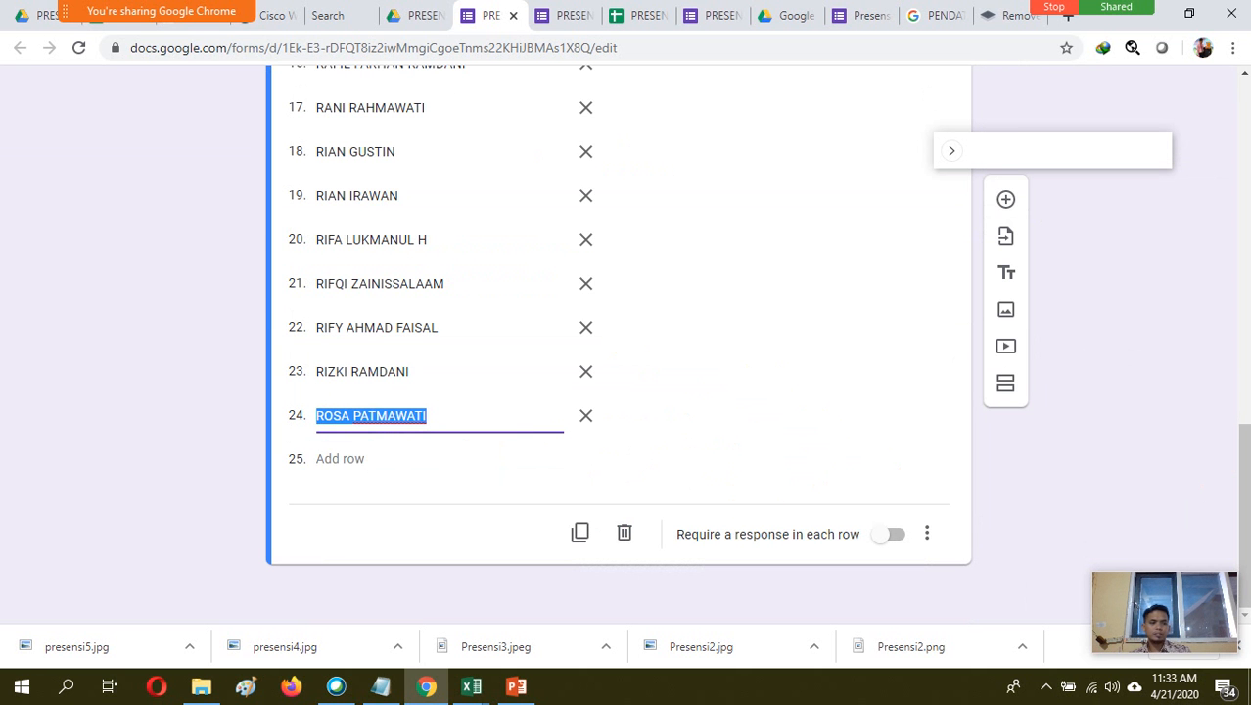
pyautogui.moveTo(1247, 472); pyautogui.dragTo(1247, 114)
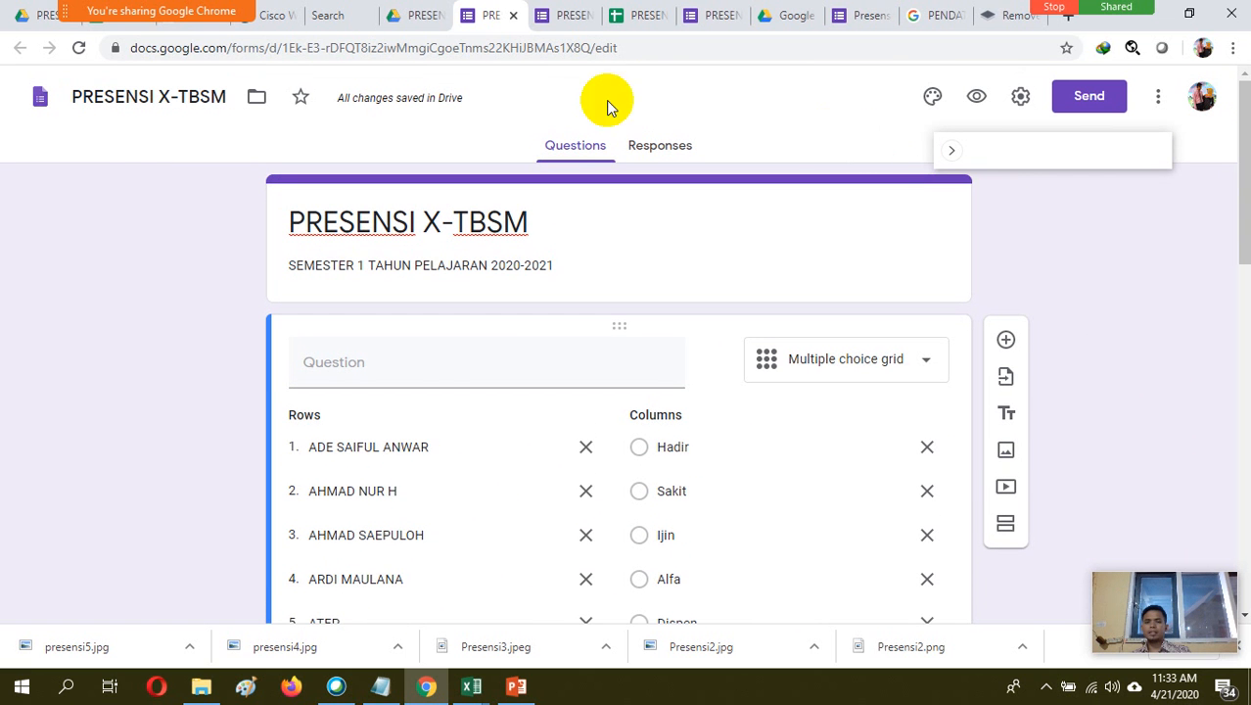
pyautogui.click(975, 98)
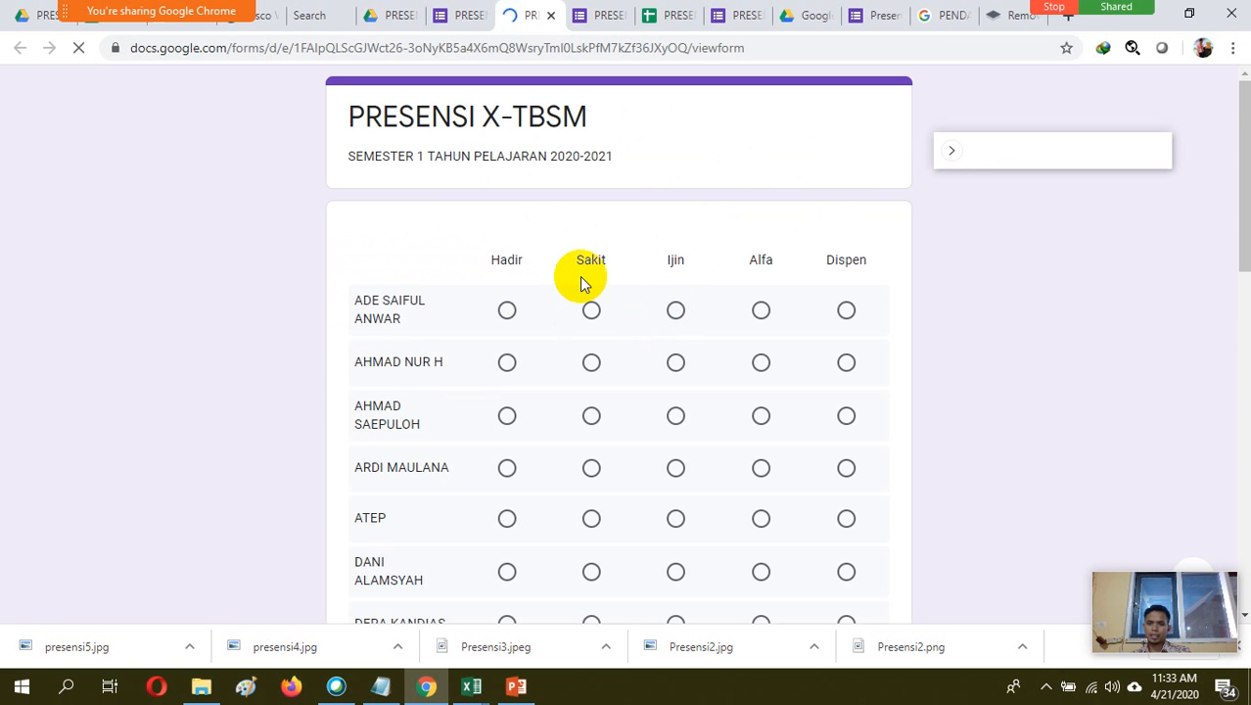
# Fill in the PRESENSI X-TBSM form with every student marked Hadir and submit the response
pyautogui.click(506, 310)
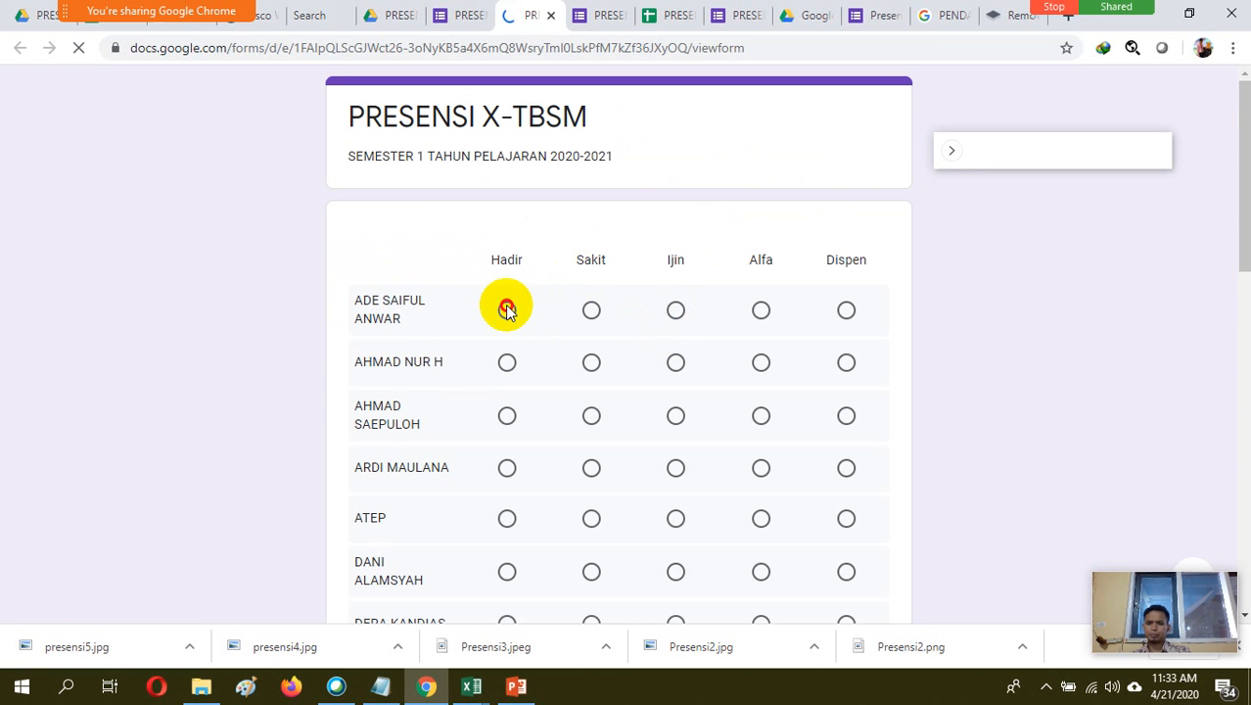
pyautogui.click(507, 363)
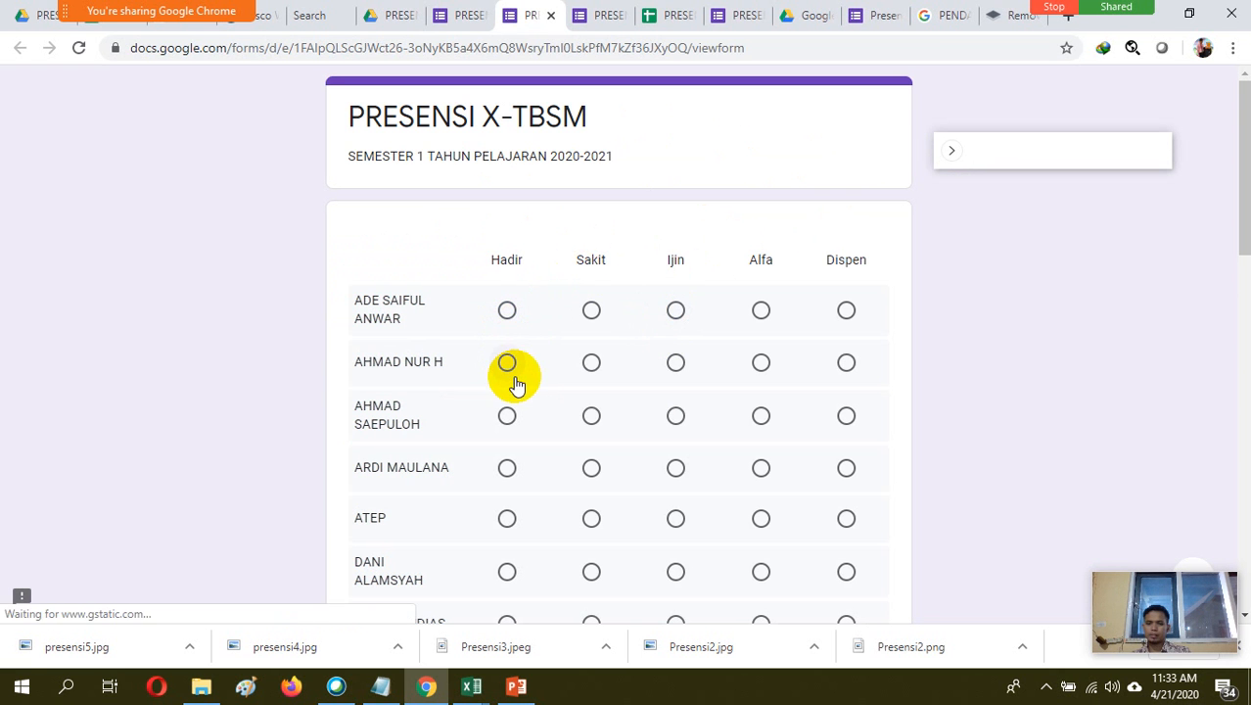
pyautogui.click(506, 312)
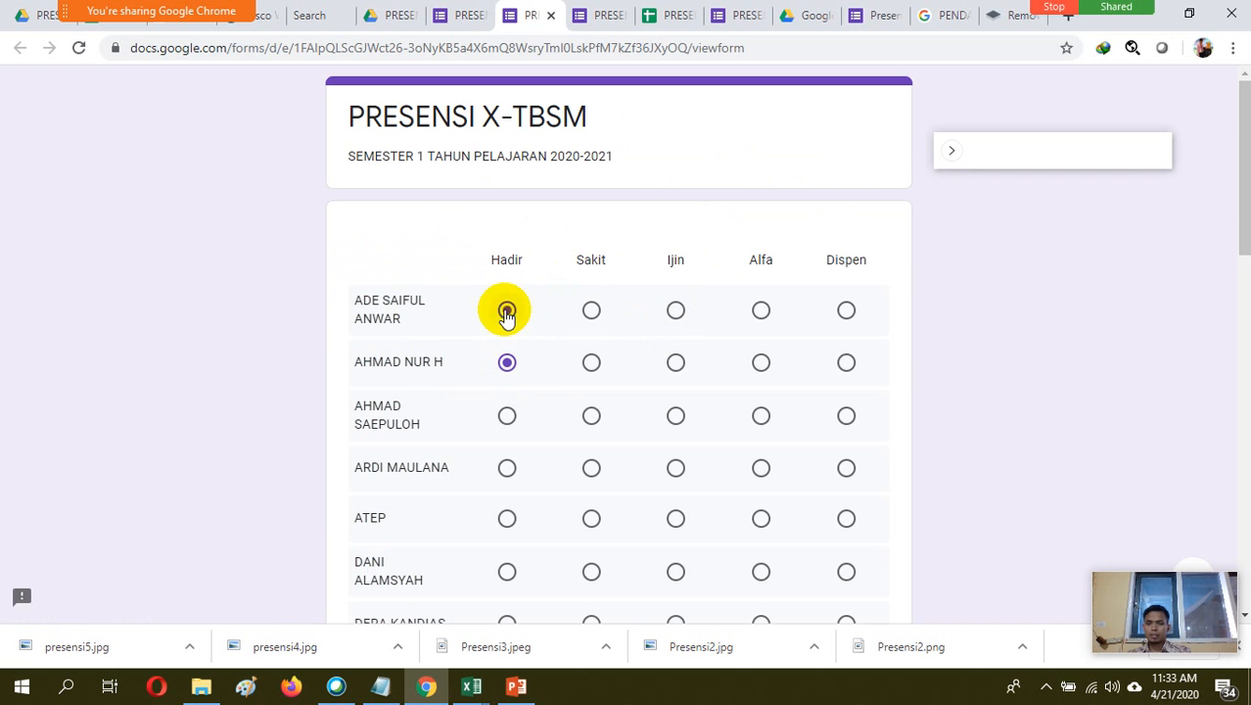
pyautogui.click(508, 415)
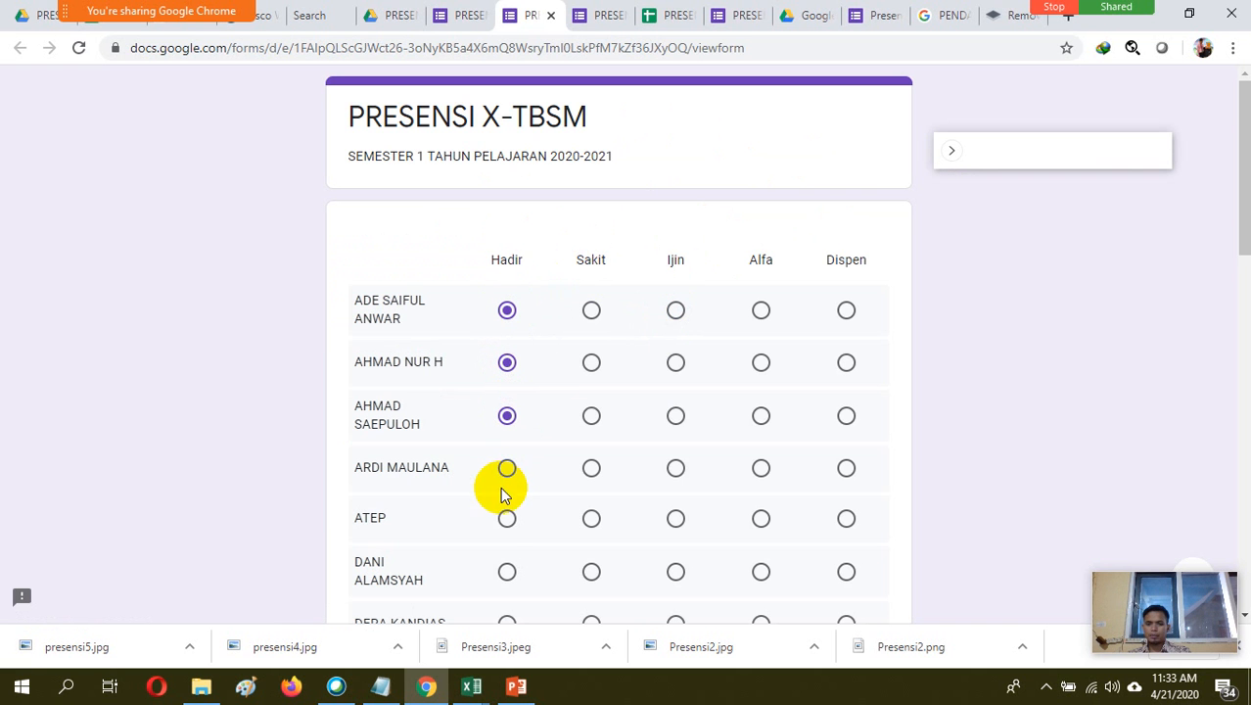
pyautogui.click(507, 469)
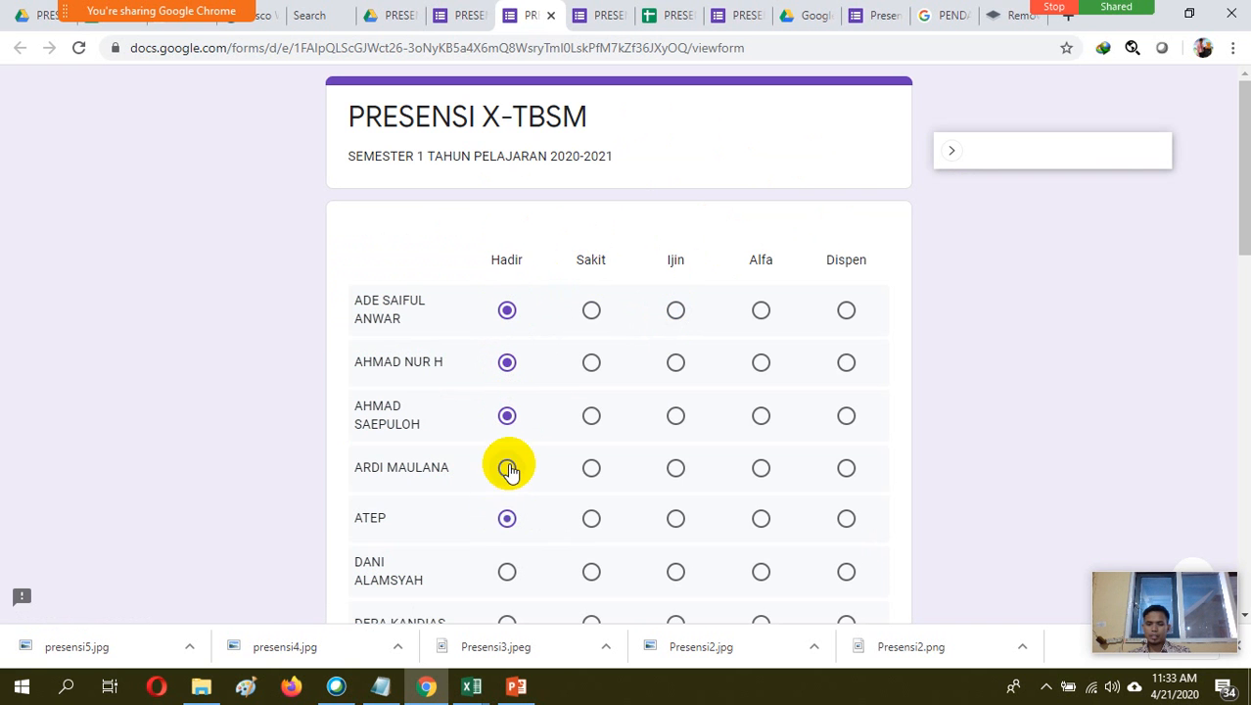
pyautogui.click(506, 517)
pyautogui.moveTo(1239, 200); pyautogui.dragTo(1239, 346)
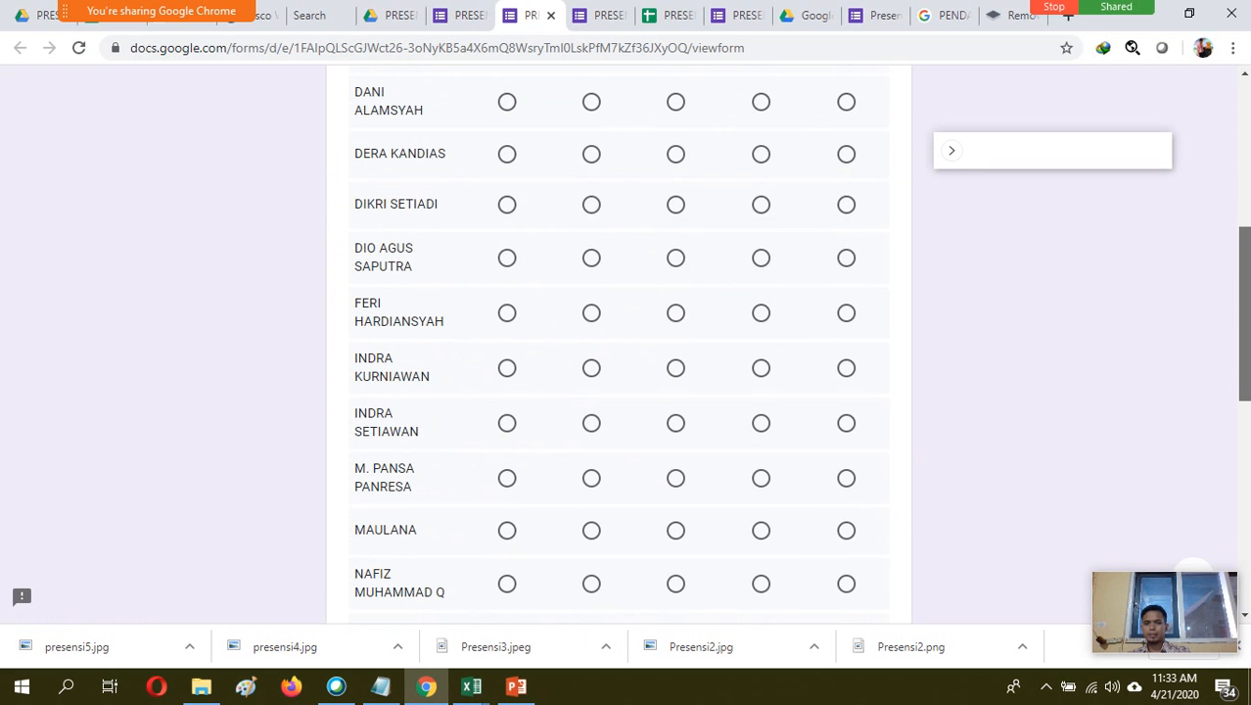
pyautogui.click(506, 156)
pyautogui.click(506, 205)
pyautogui.click(506, 256)
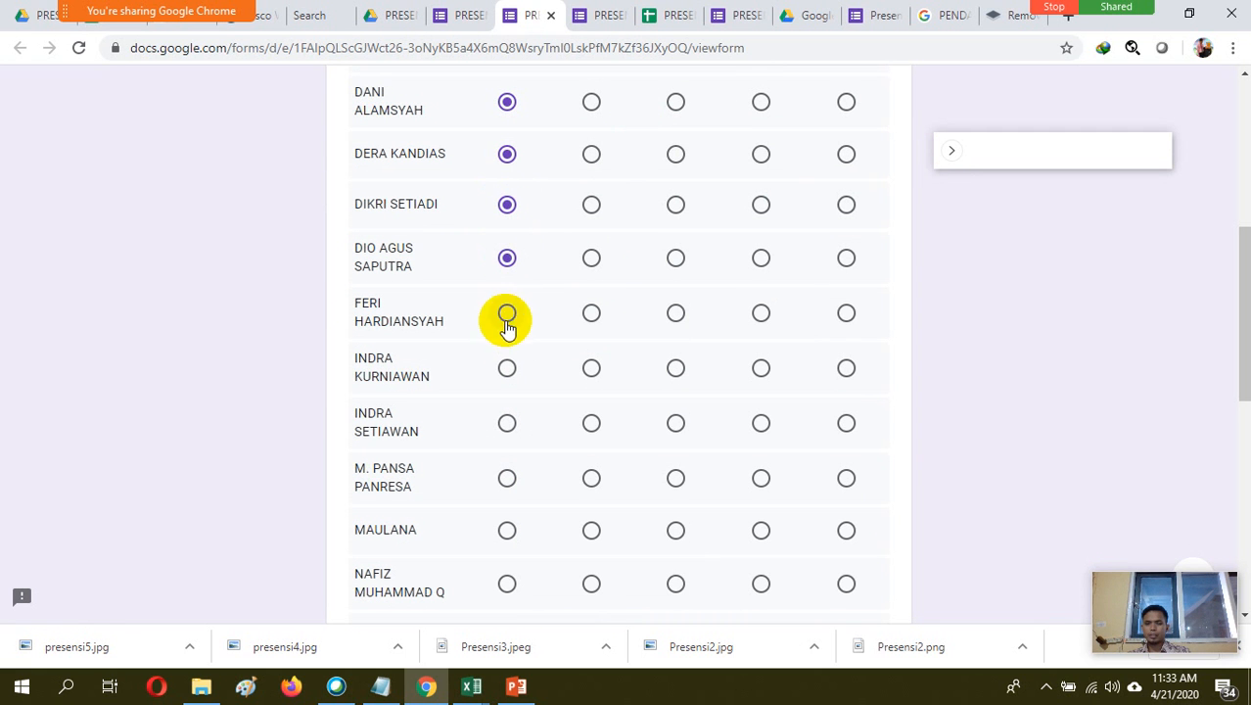
pyautogui.click(505, 315)
pyautogui.click(506, 422)
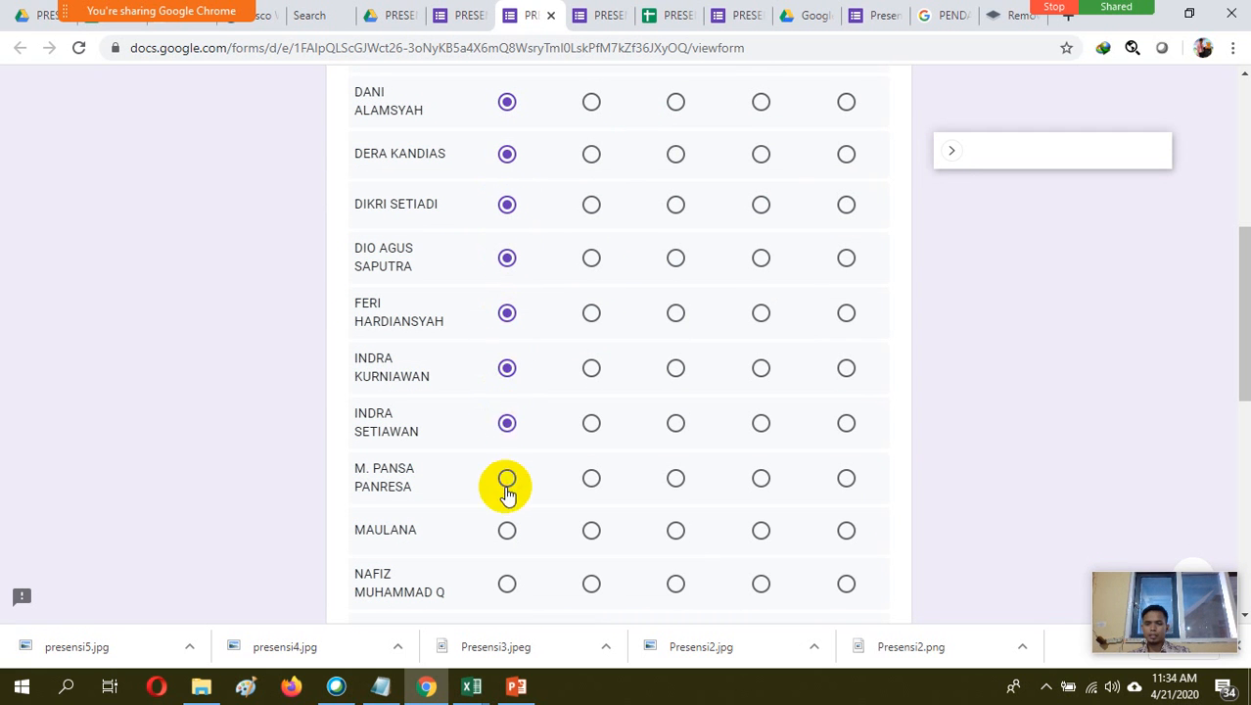
pyautogui.click(508, 531)
pyautogui.click(507, 583)
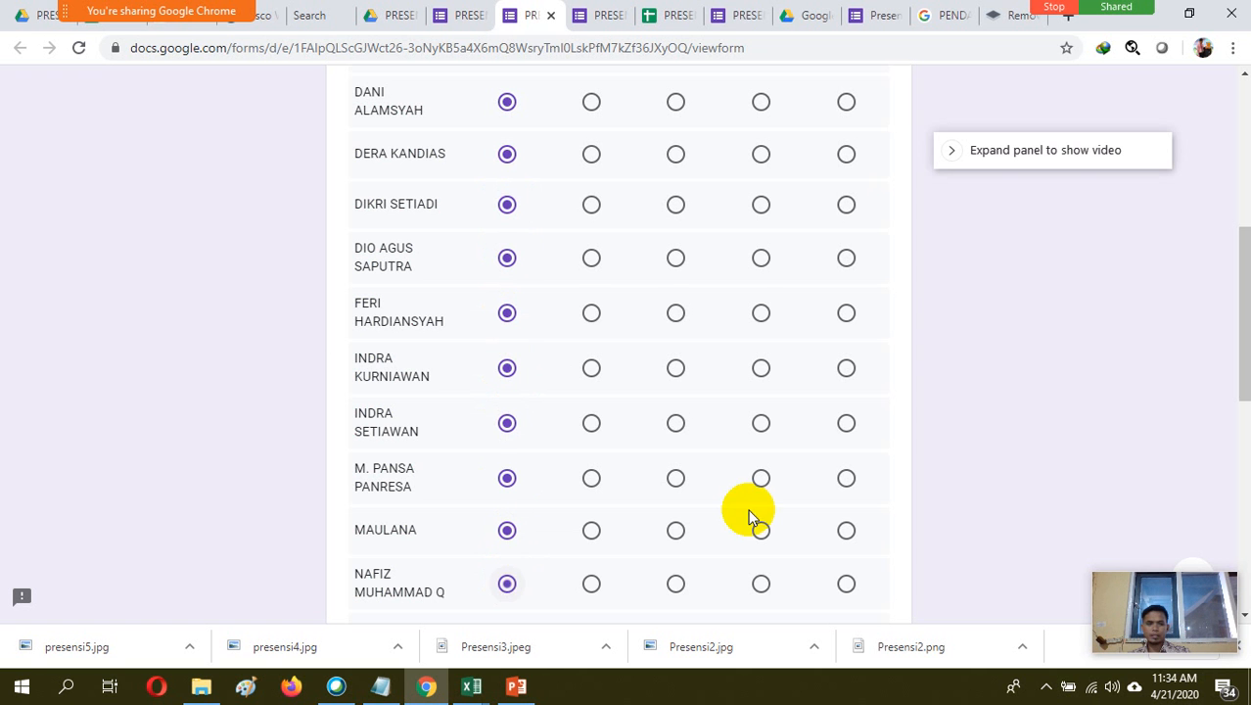
pyautogui.moveTo(1245, 318); pyautogui.dragTo(1243, 457)
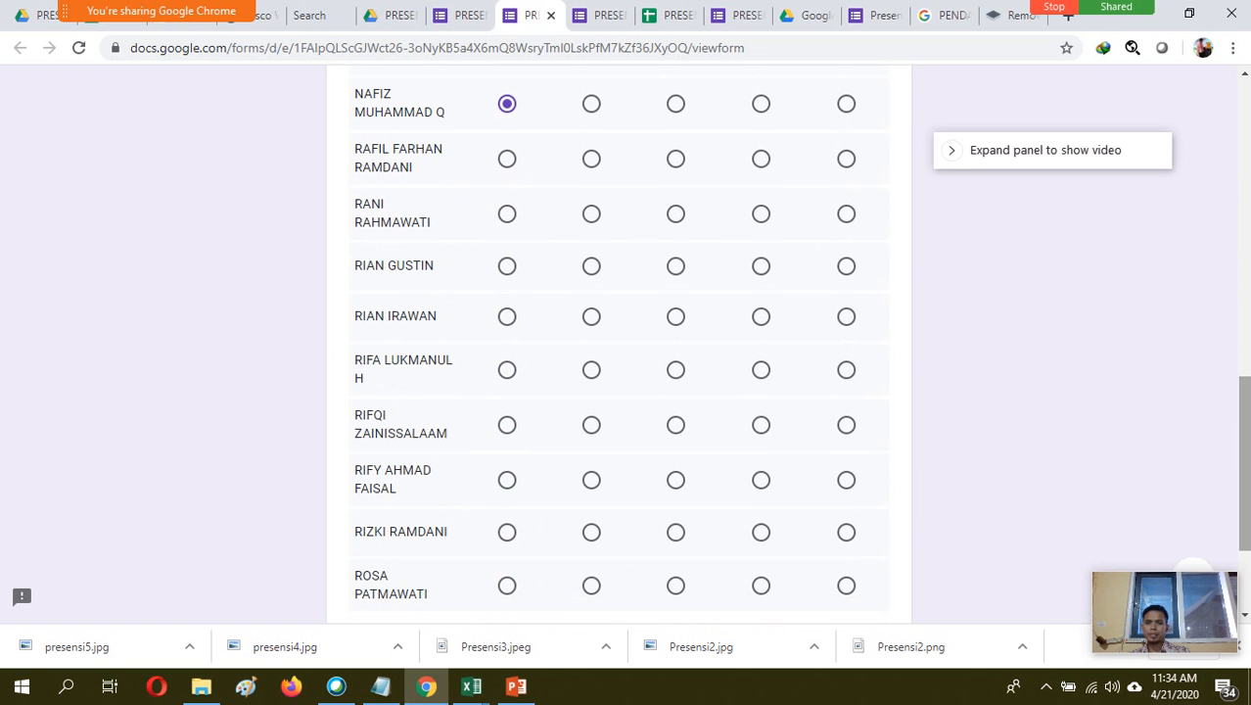
pyautogui.click(508, 159)
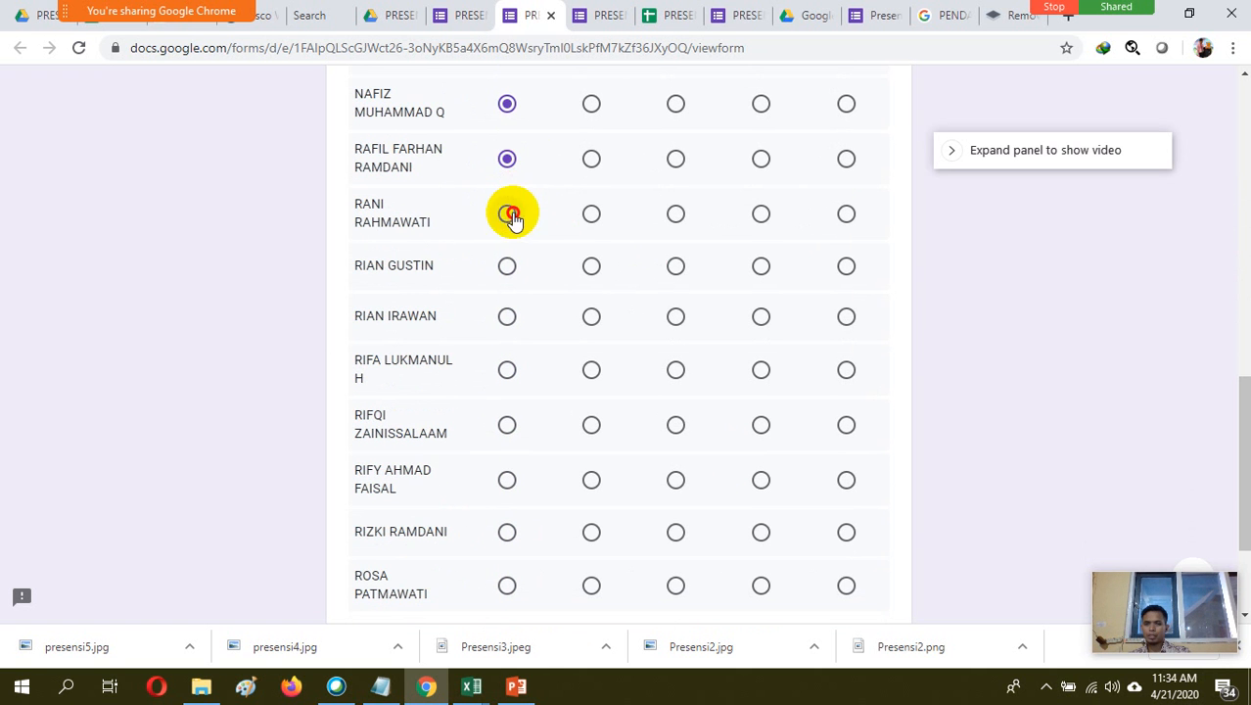
pyautogui.click(507, 211)
pyautogui.click(506, 263)
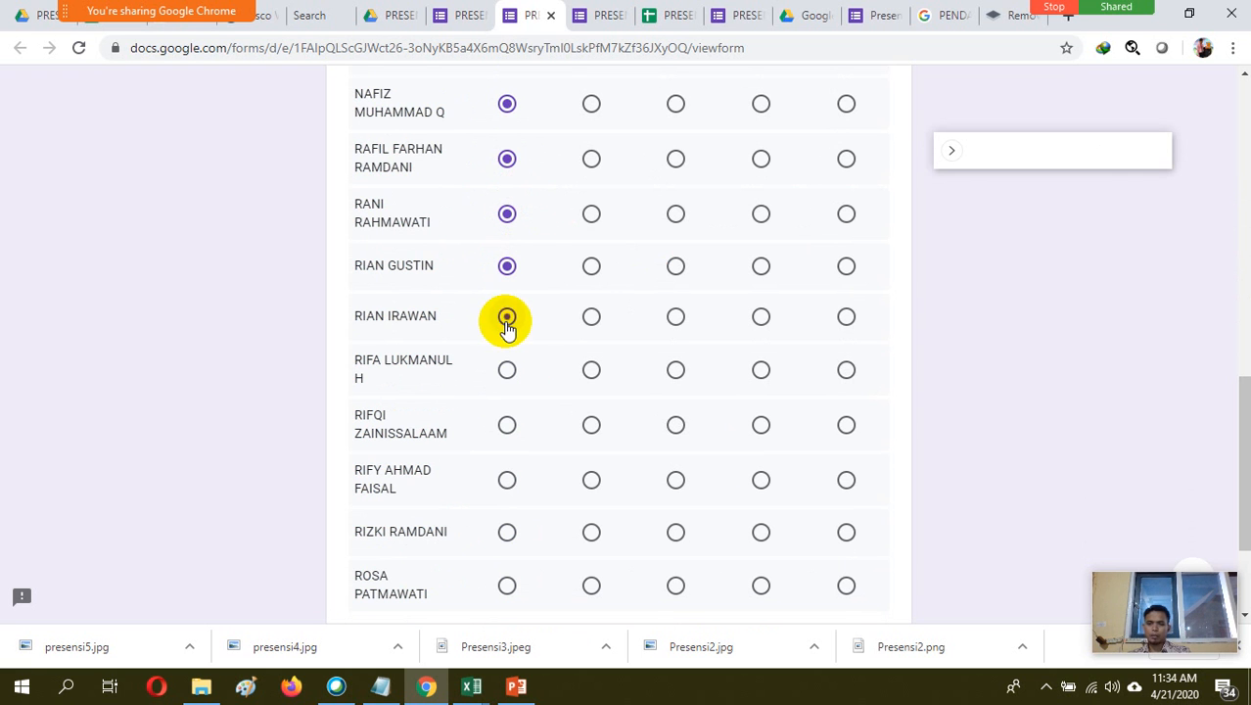
pyautogui.click(508, 380)
pyautogui.click(508, 429)
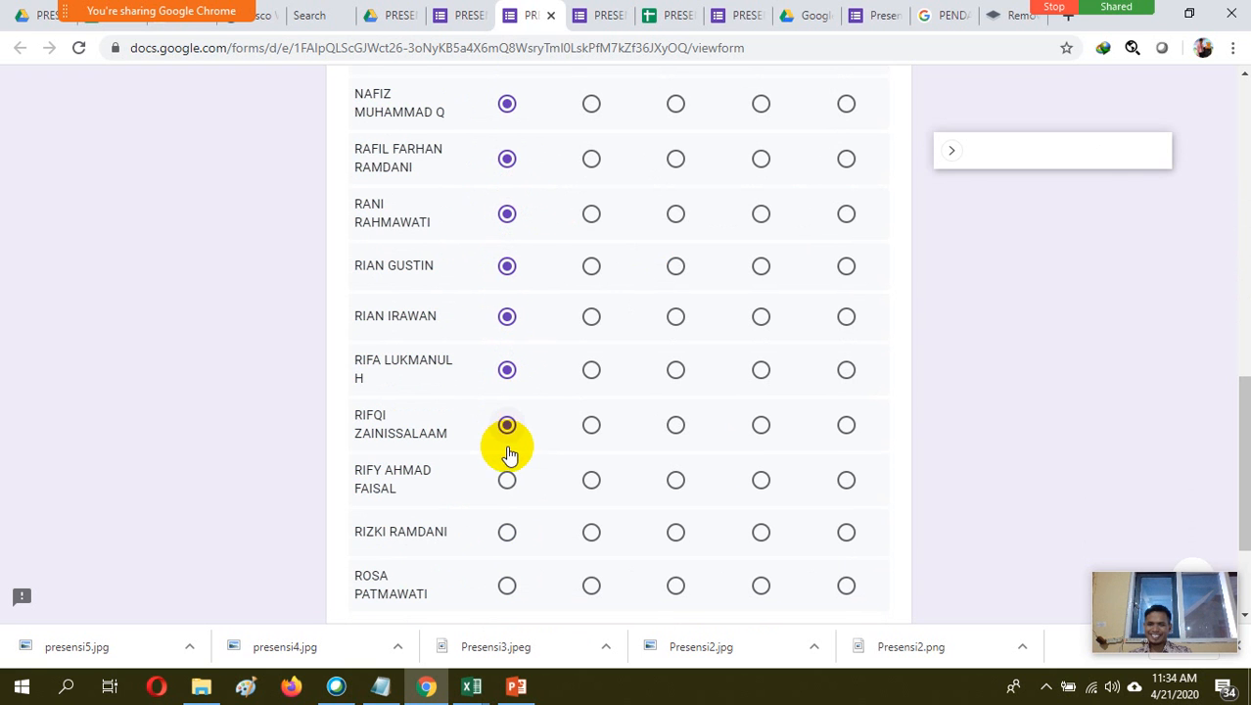
pyautogui.click(506, 478)
pyautogui.click(506, 530)
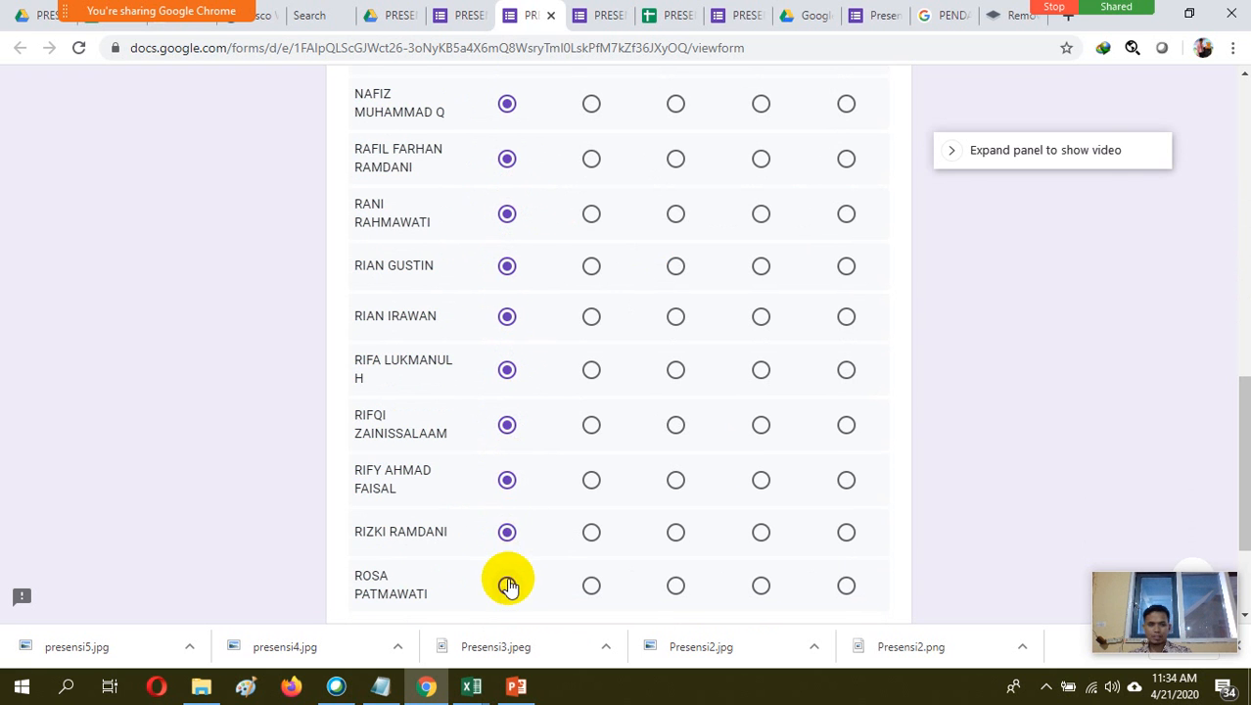
pyautogui.click(507, 585)
pyautogui.moveTo(1231, 413); pyautogui.dragTo(1232, 517)
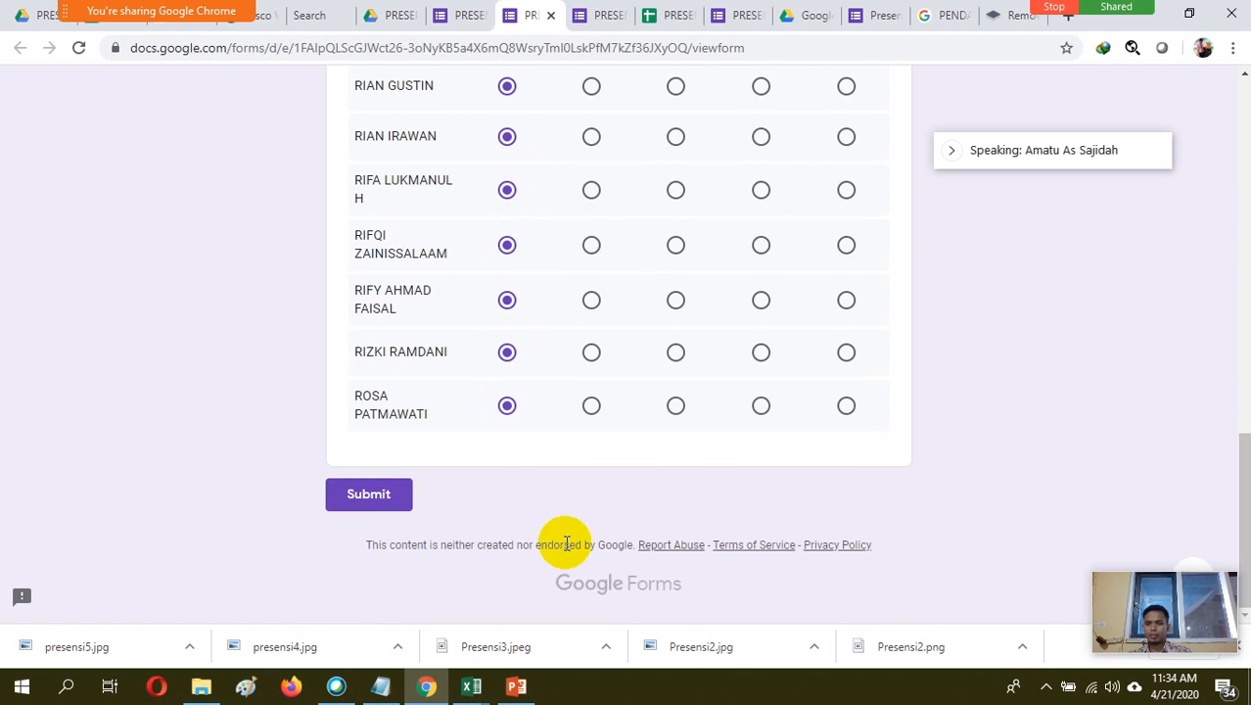
pyautogui.click(378, 496)
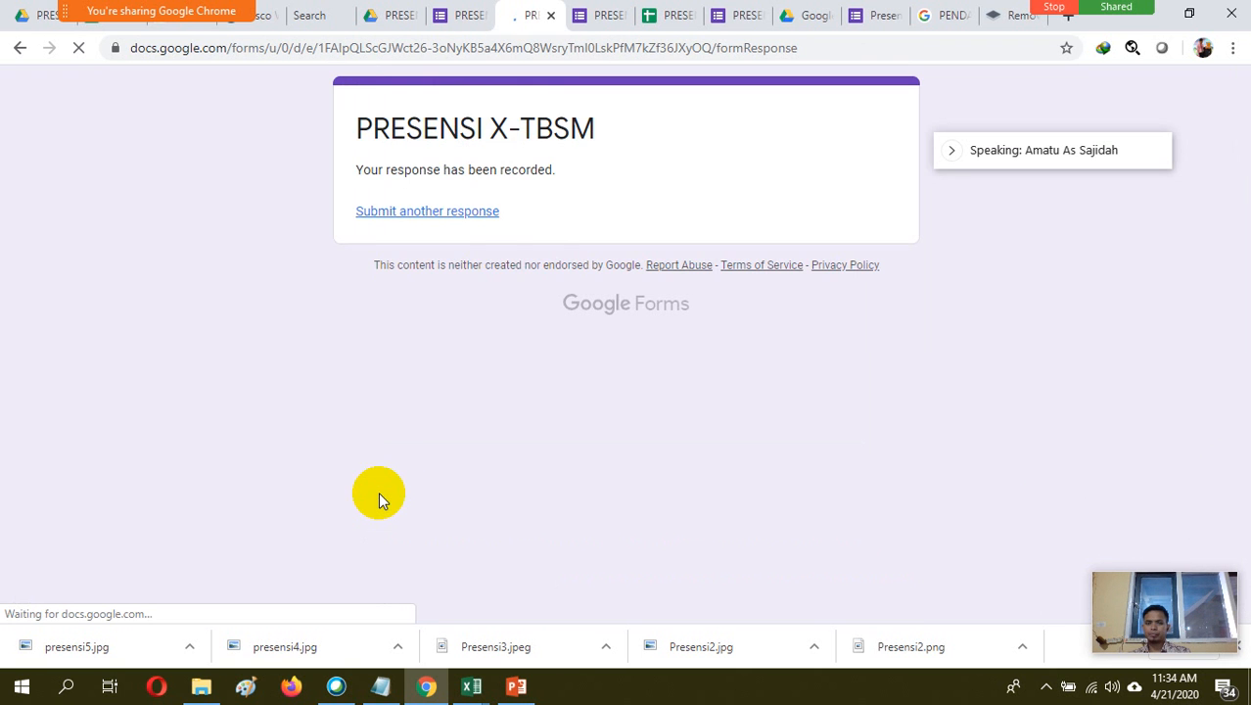
# Start another PRESENSI X-TBSM response and mark every student Hadir, filling in the skipped row as well
pyautogui.click(465, 214)
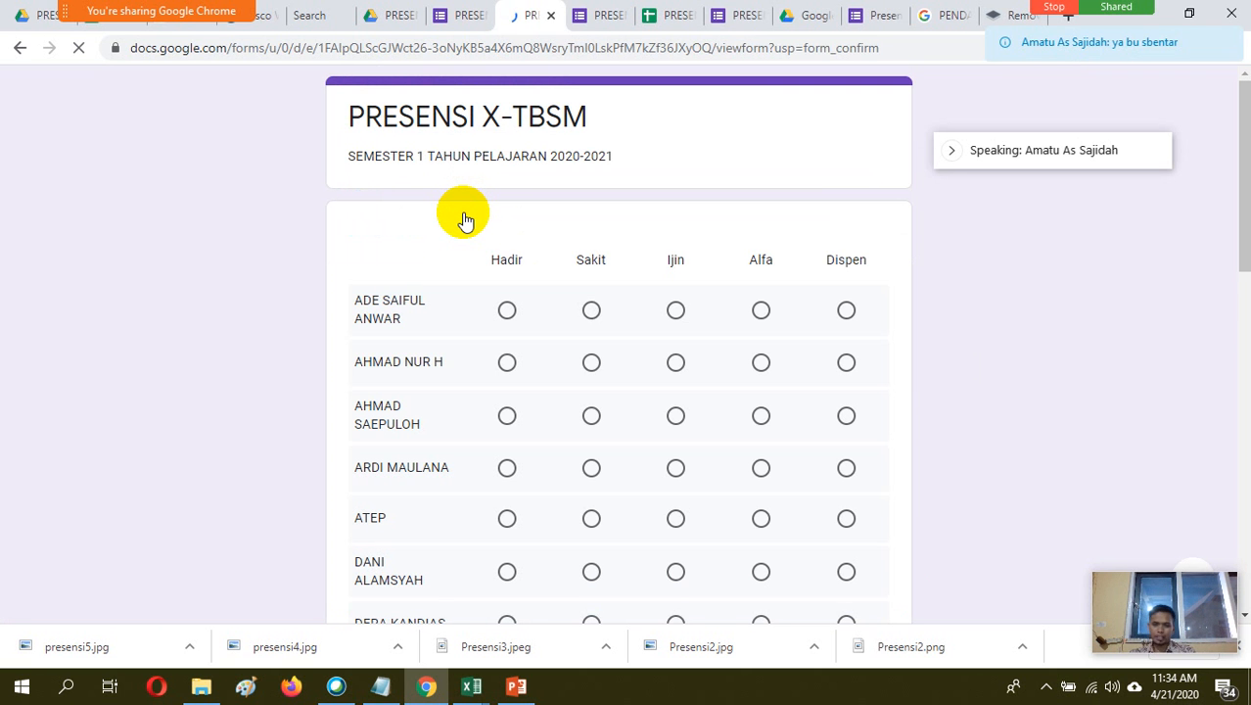
pyautogui.click(507, 311)
pyautogui.click(507, 362)
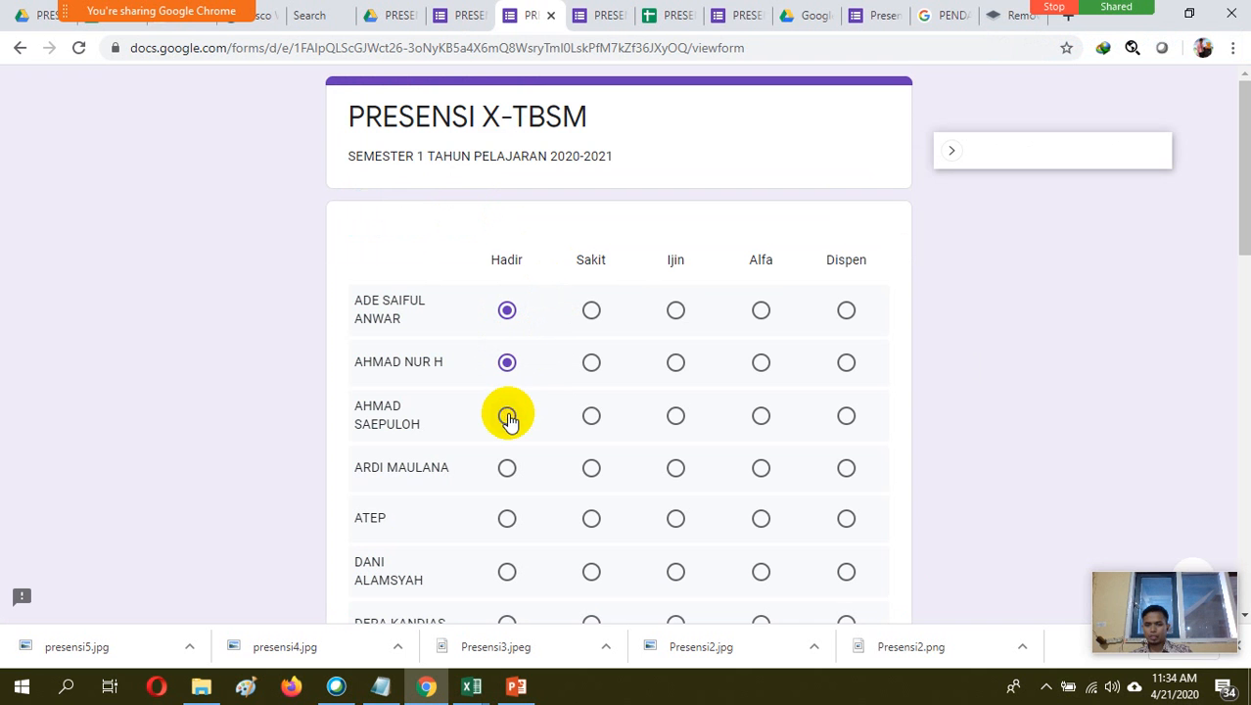
pyautogui.click(507, 416)
pyautogui.click(507, 518)
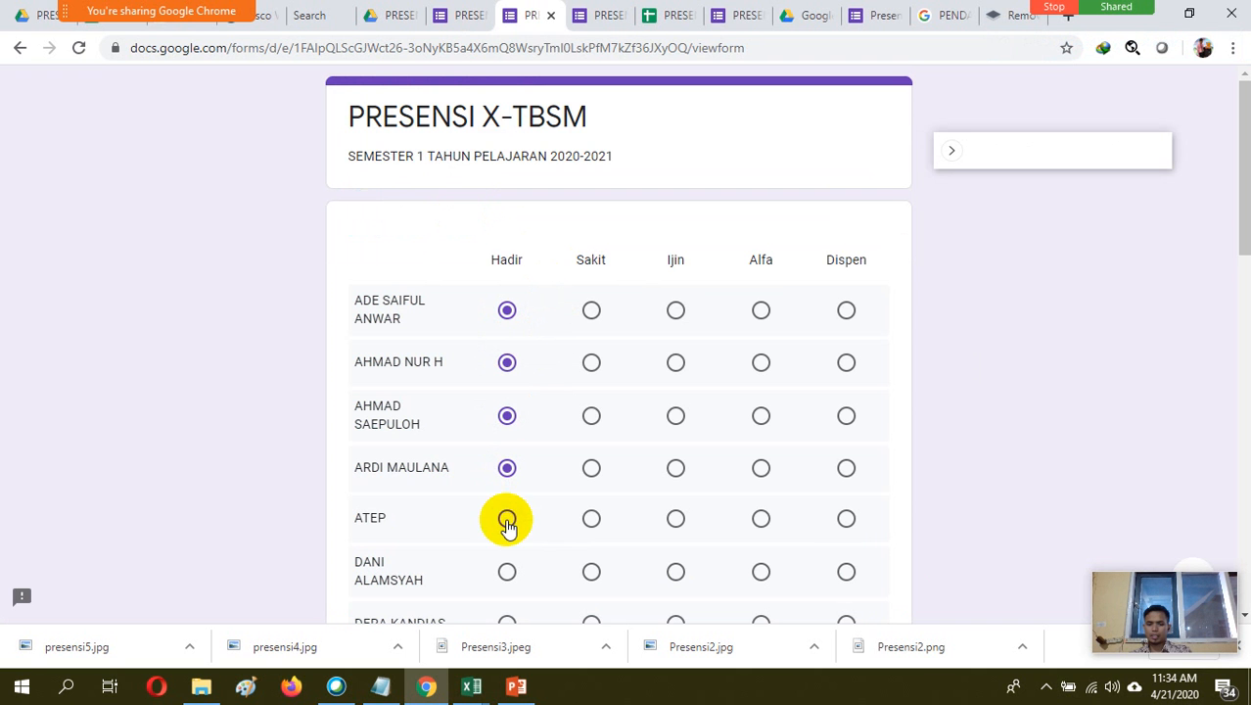
pyautogui.click(507, 572)
pyautogui.moveTo(1244, 186); pyautogui.dragTo(1244, 347)
pyautogui.click(512, 112)
pyautogui.click(509, 159)
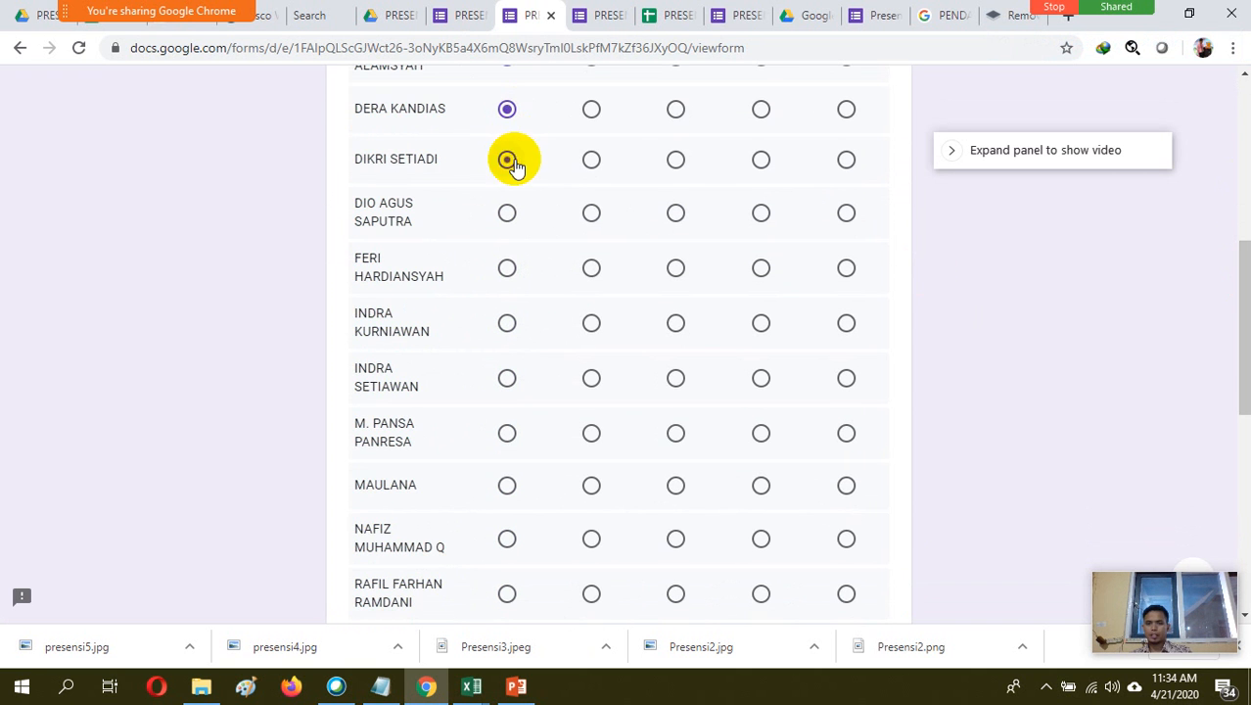
pyautogui.click(508, 215)
pyautogui.click(509, 272)
pyautogui.click(507, 325)
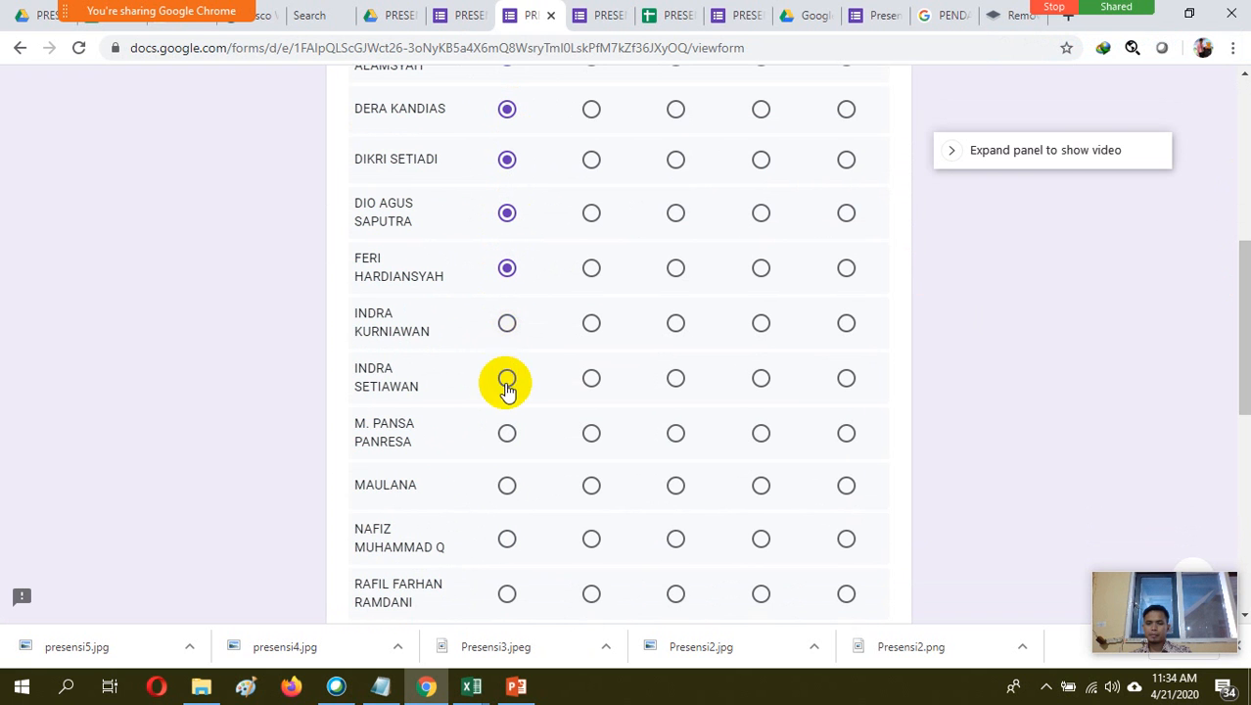
pyautogui.click(507, 380)
pyautogui.click(506, 431)
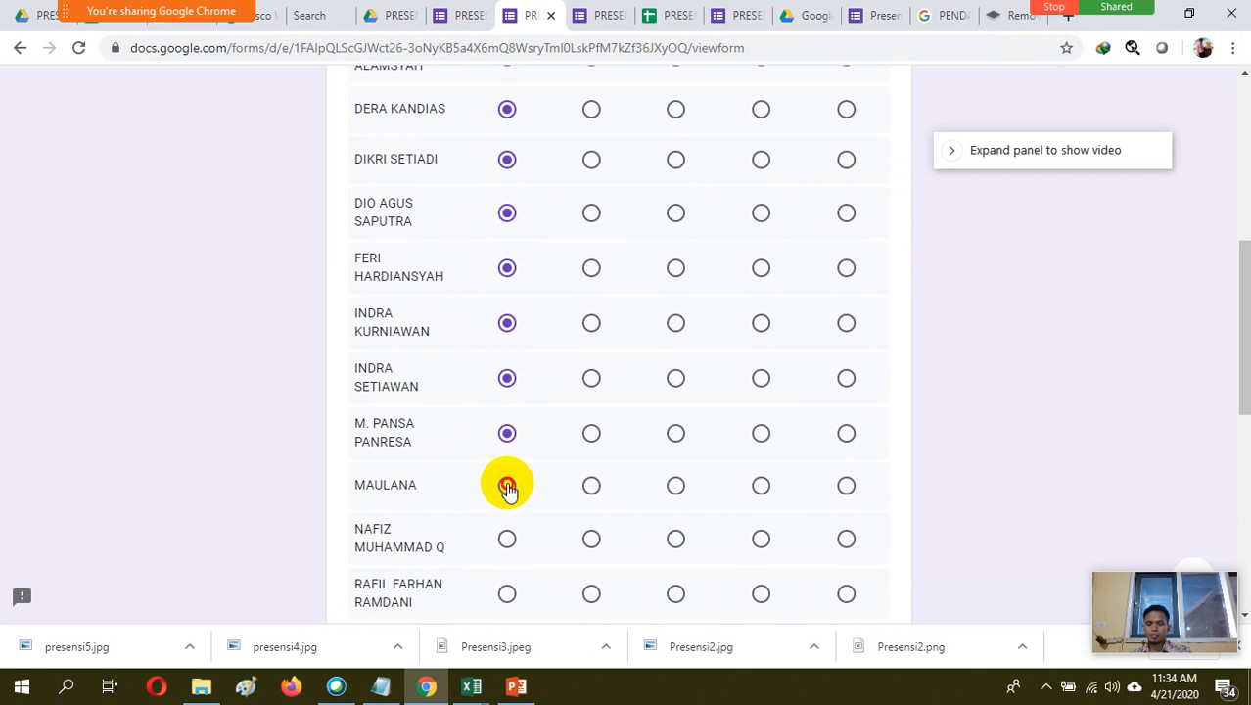
pyautogui.click(506, 485)
pyautogui.click(507, 538)
pyautogui.click(506, 593)
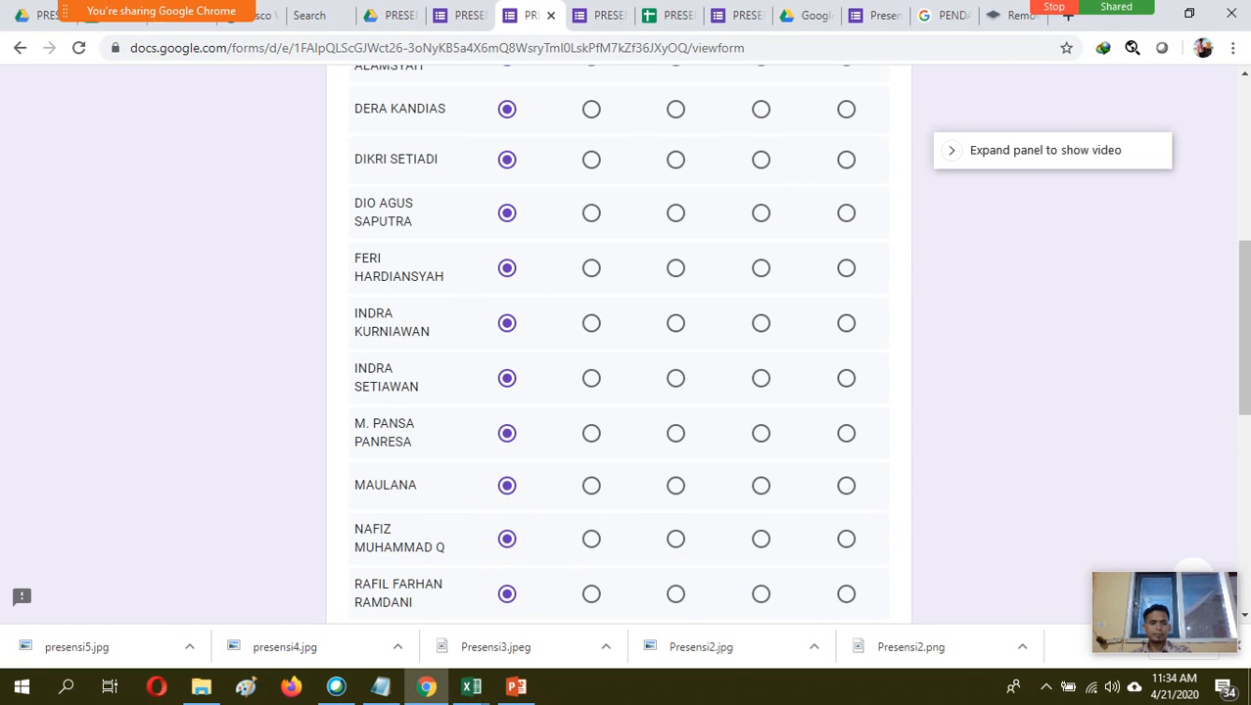
pyautogui.moveTo(1240, 338); pyautogui.dragTo(1231, 547)
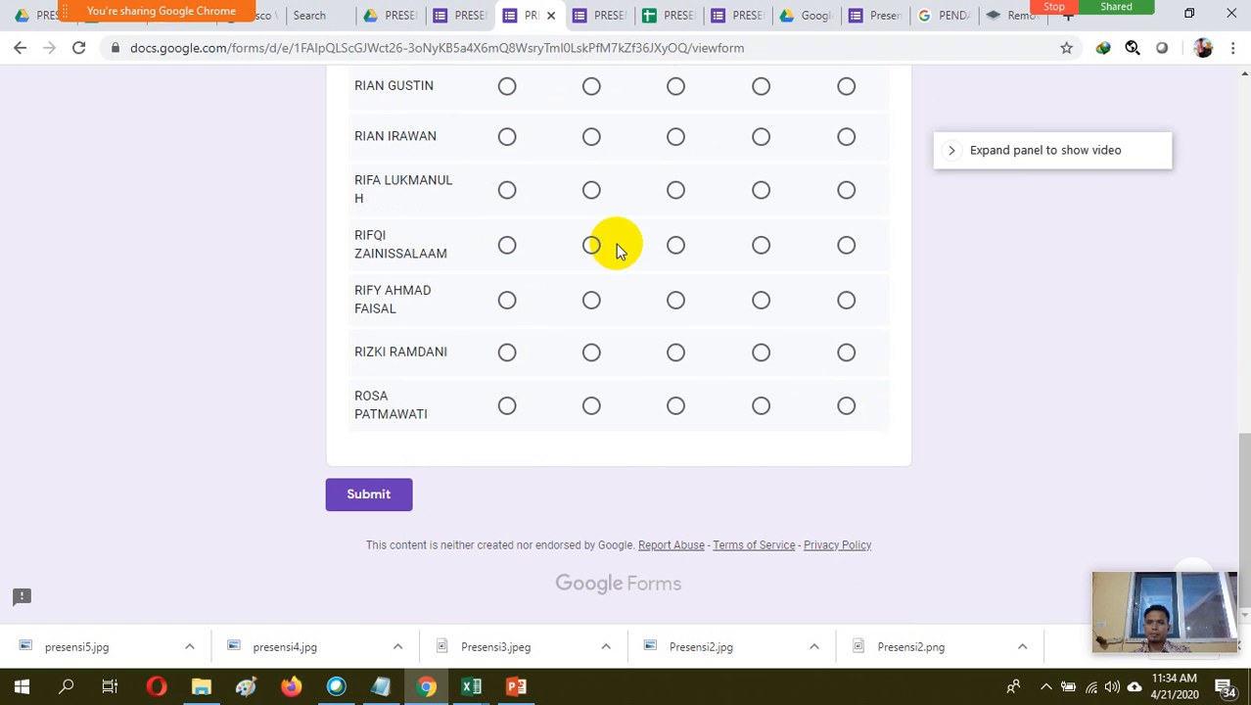
pyautogui.click(507, 88)
pyautogui.click(506, 134)
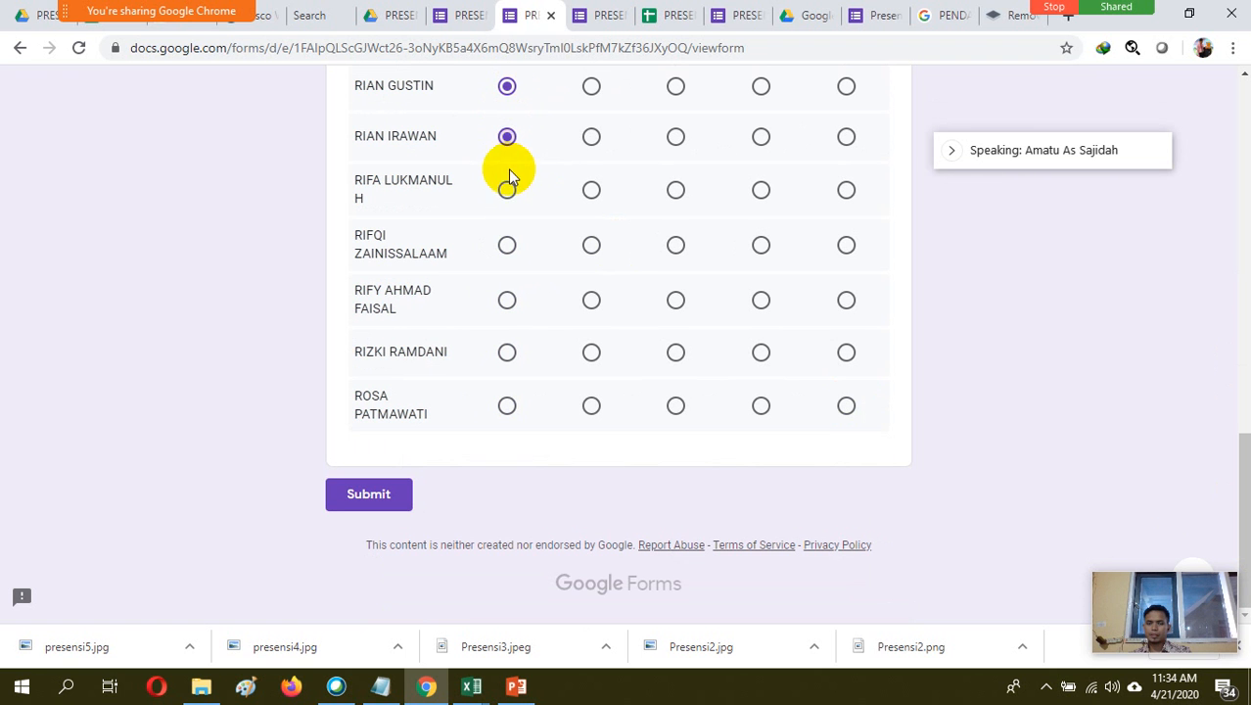
pyautogui.click(506, 192)
pyautogui.click(506, 245)
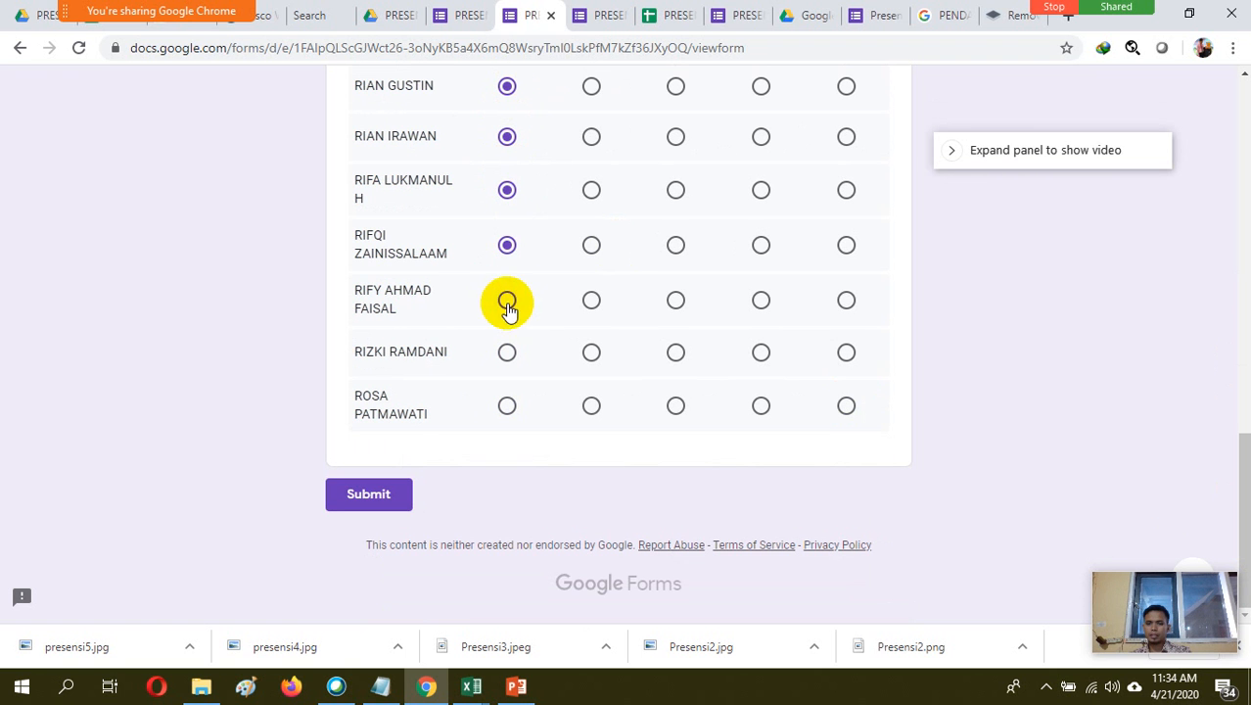
pyautogui.click(506, 299)
pyautogui.click(506, 351)
pyautogui.click(507, 405)
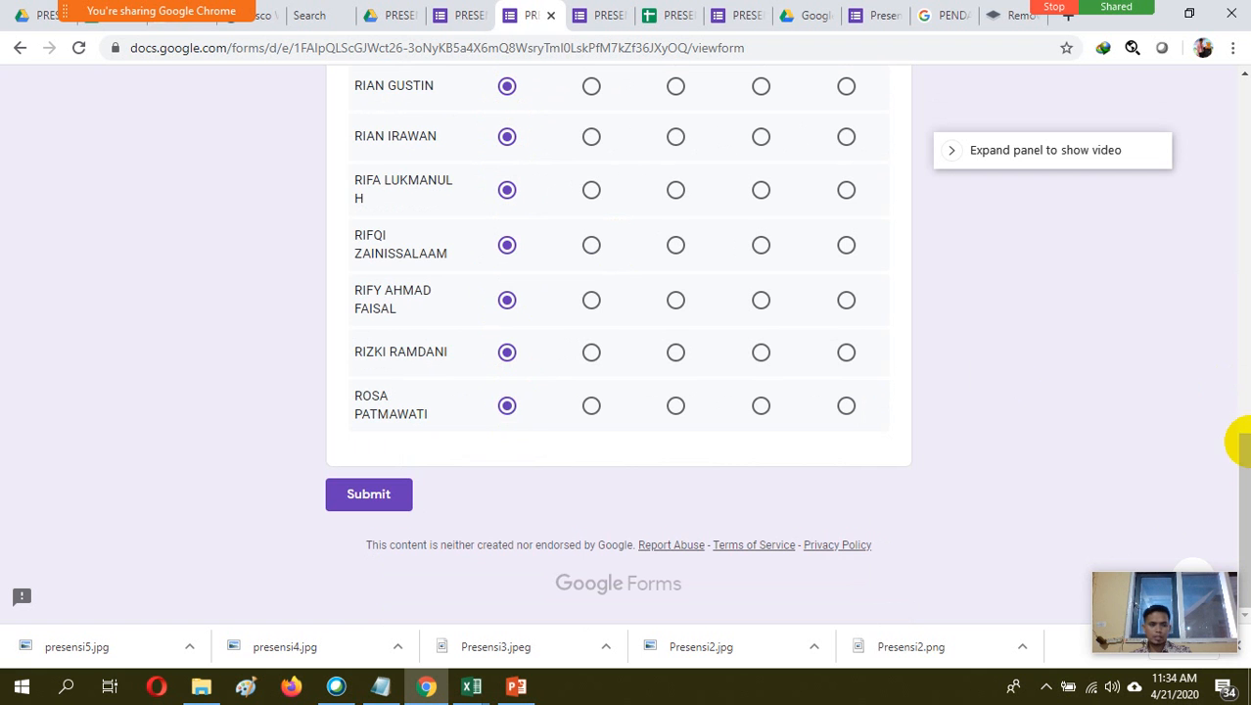
pyautogui.moveTo(1237, 447); pyautogui.dragTo(1239, 349)
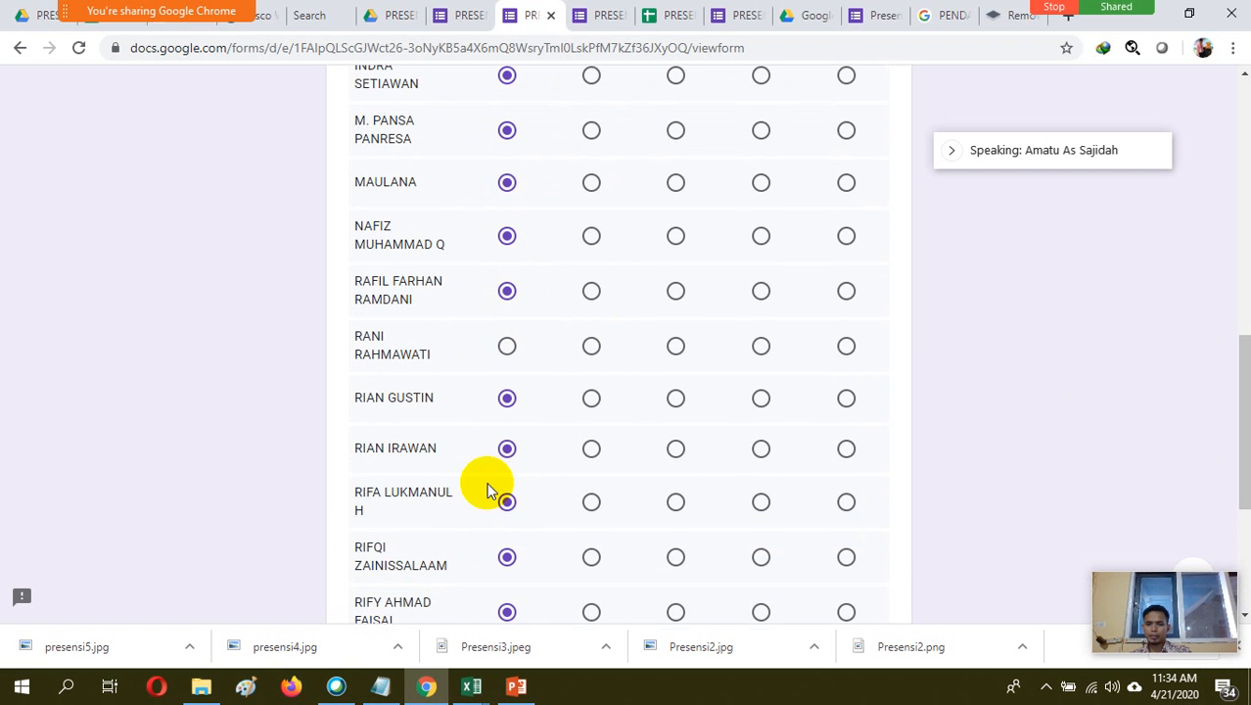
pyautogui.click(507, 348)
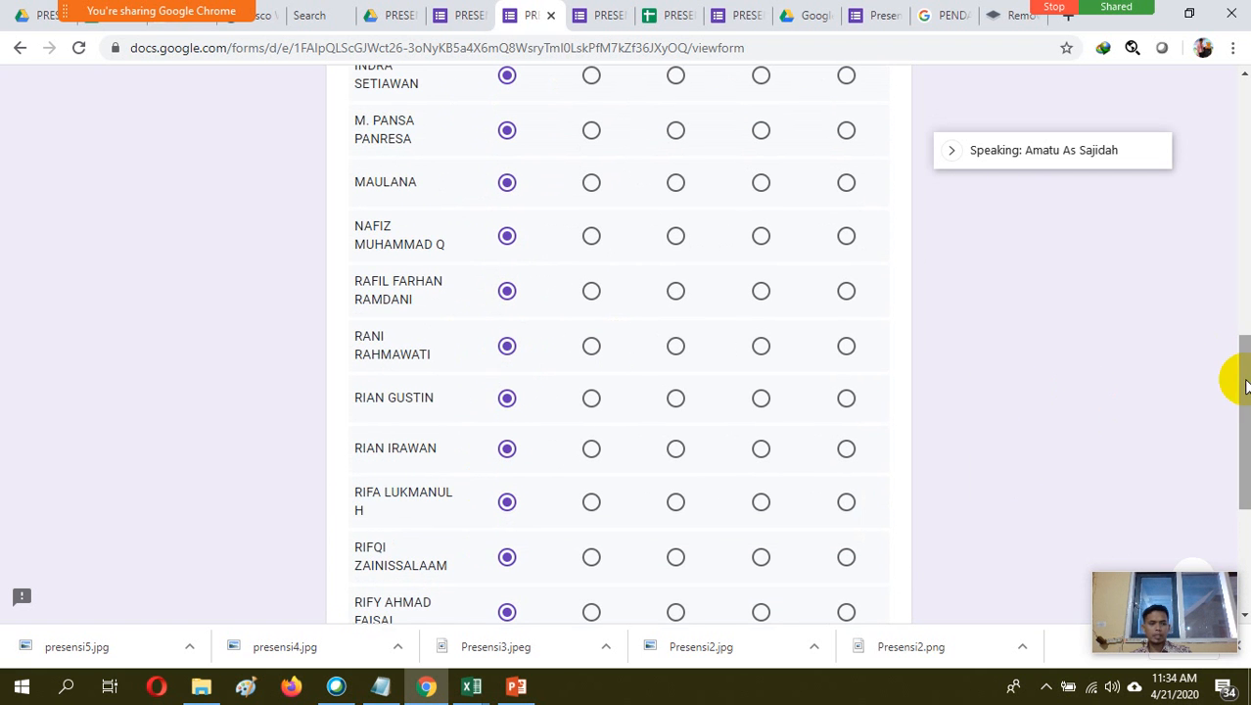
# Change the second-to-last student's attendance to Dispen and submit the second response
pyautogui.moveTo(1237, 378); pyautogui.dragTo(1238, 475)
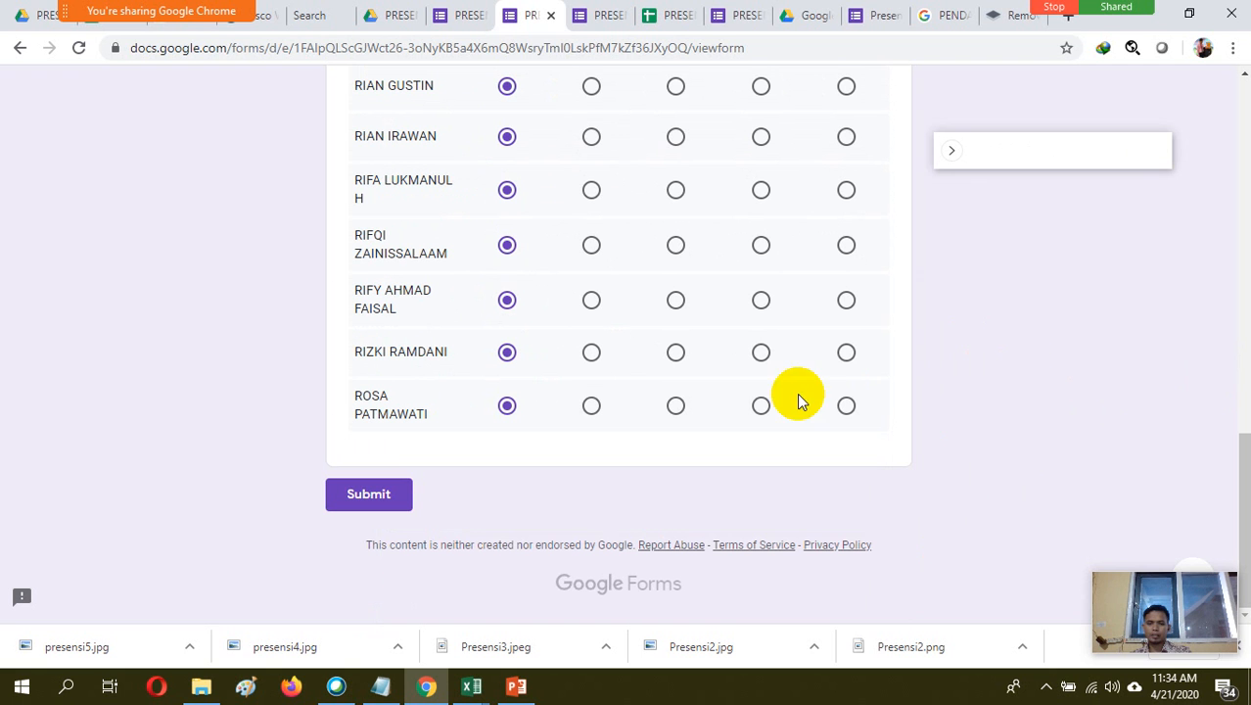
pyautogui.click(846, 354)
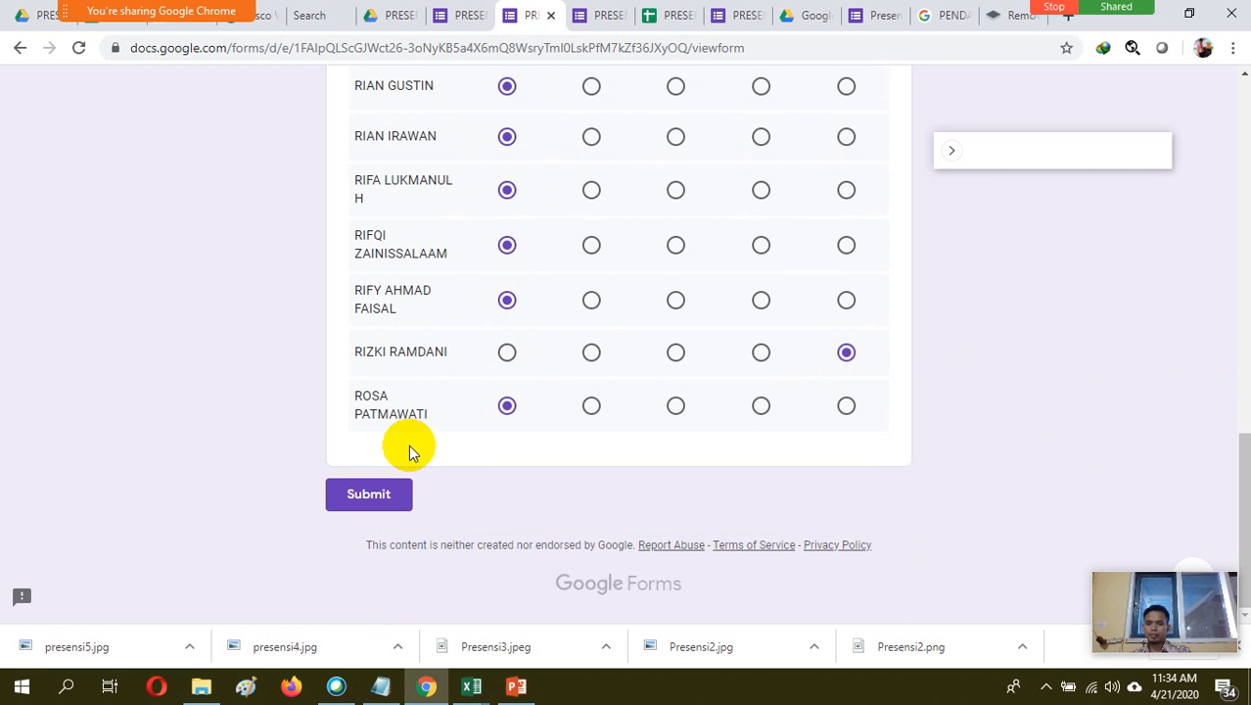
pyautogui.click(383, 497)
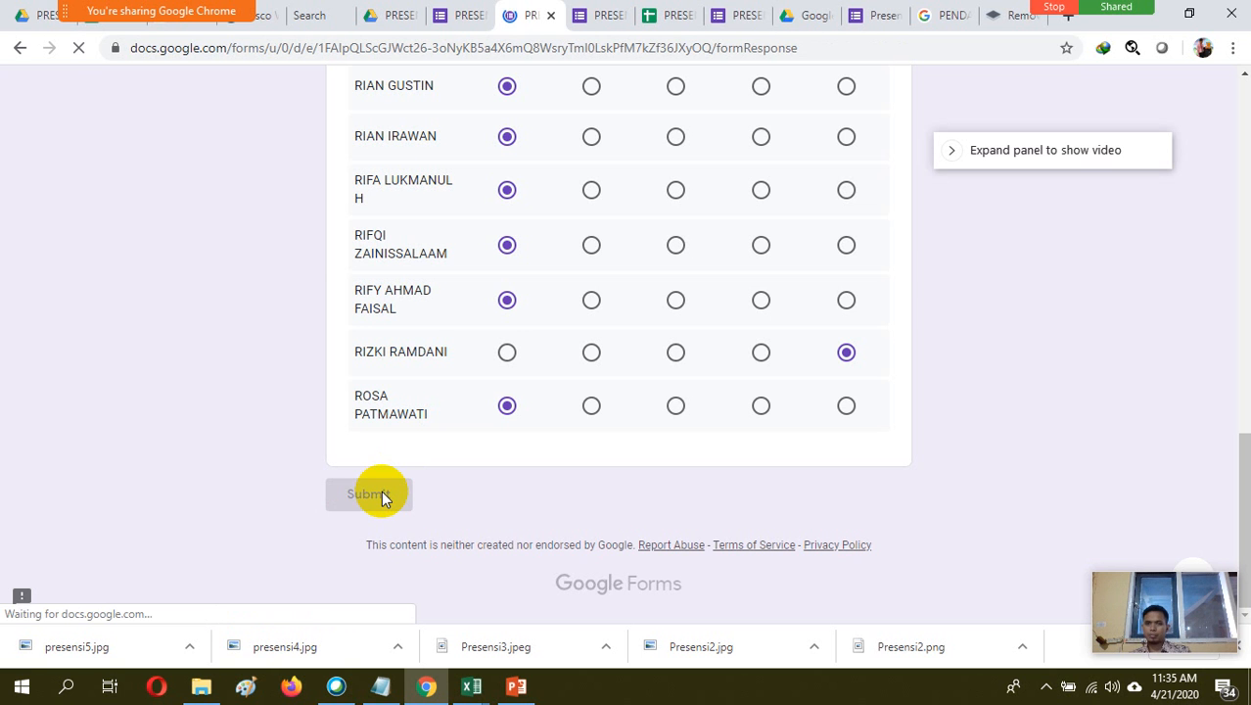
# View the response summary in the PRESENSI X-TBSM form editor and check the files in the PRESENSI SEMESTER1 (2020-2021) Drive folder
pyautogui.click(466, 17)
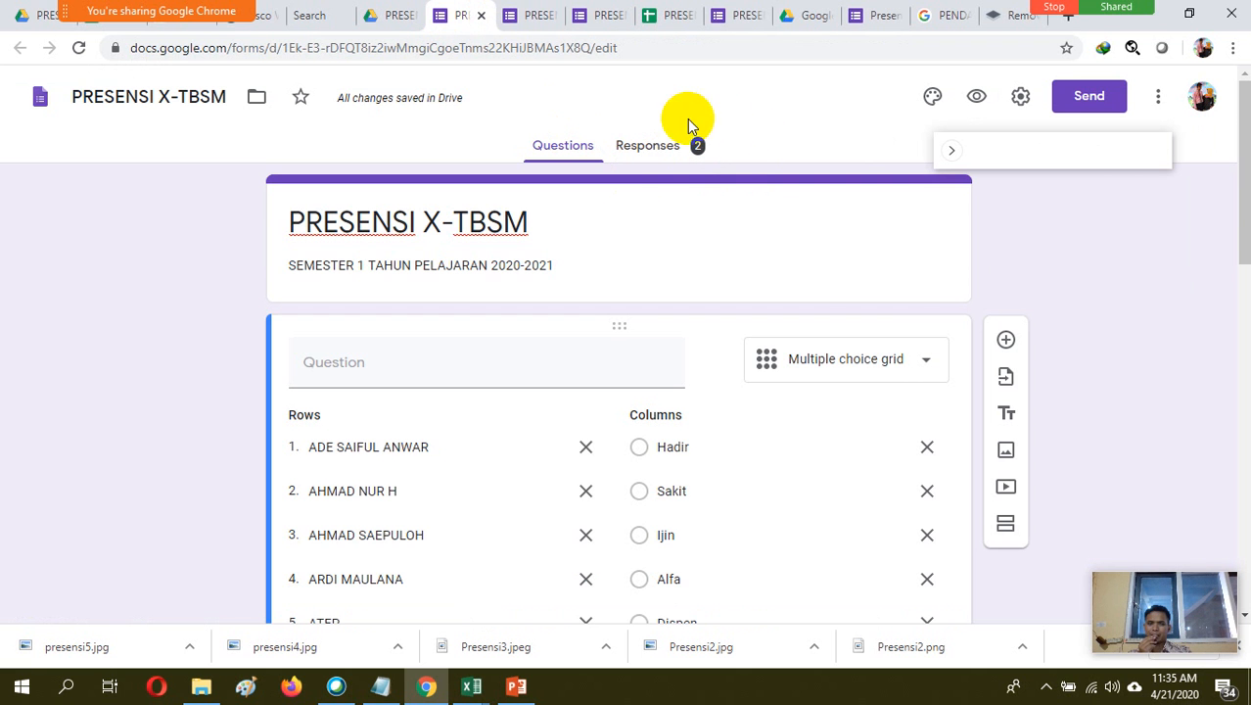
pyautogui.click(663, 152)
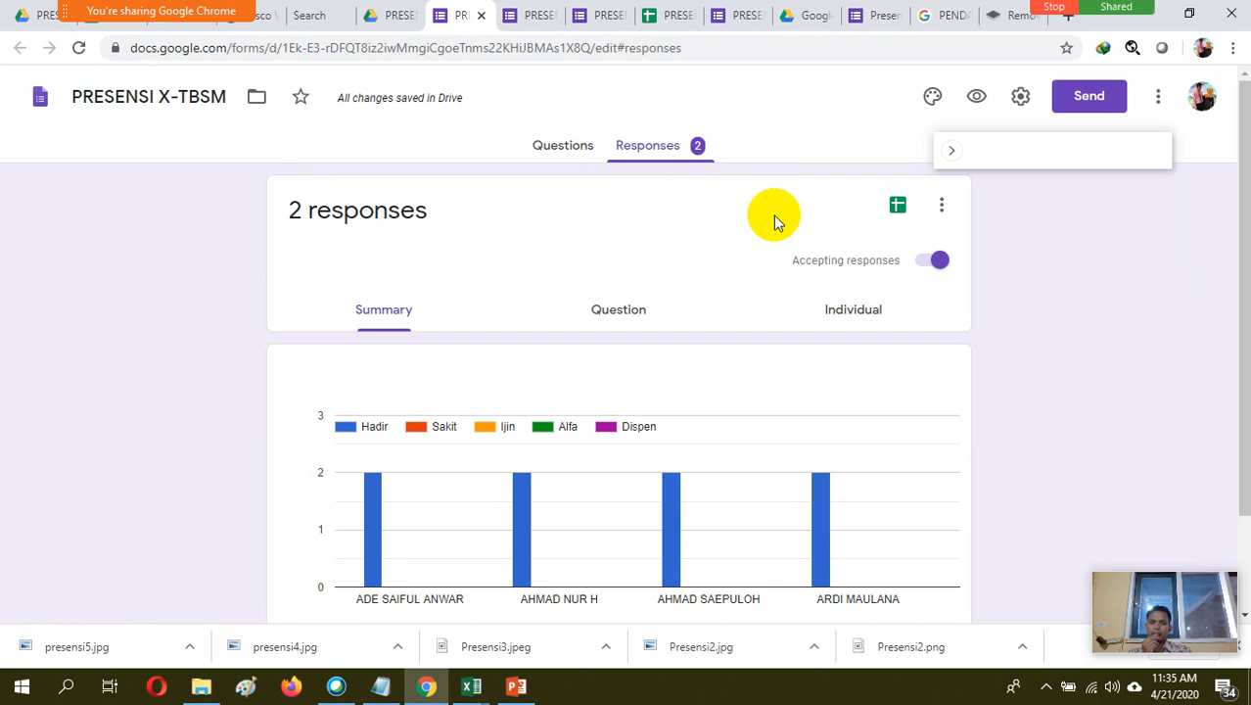
pyautogui.click(403, 19)
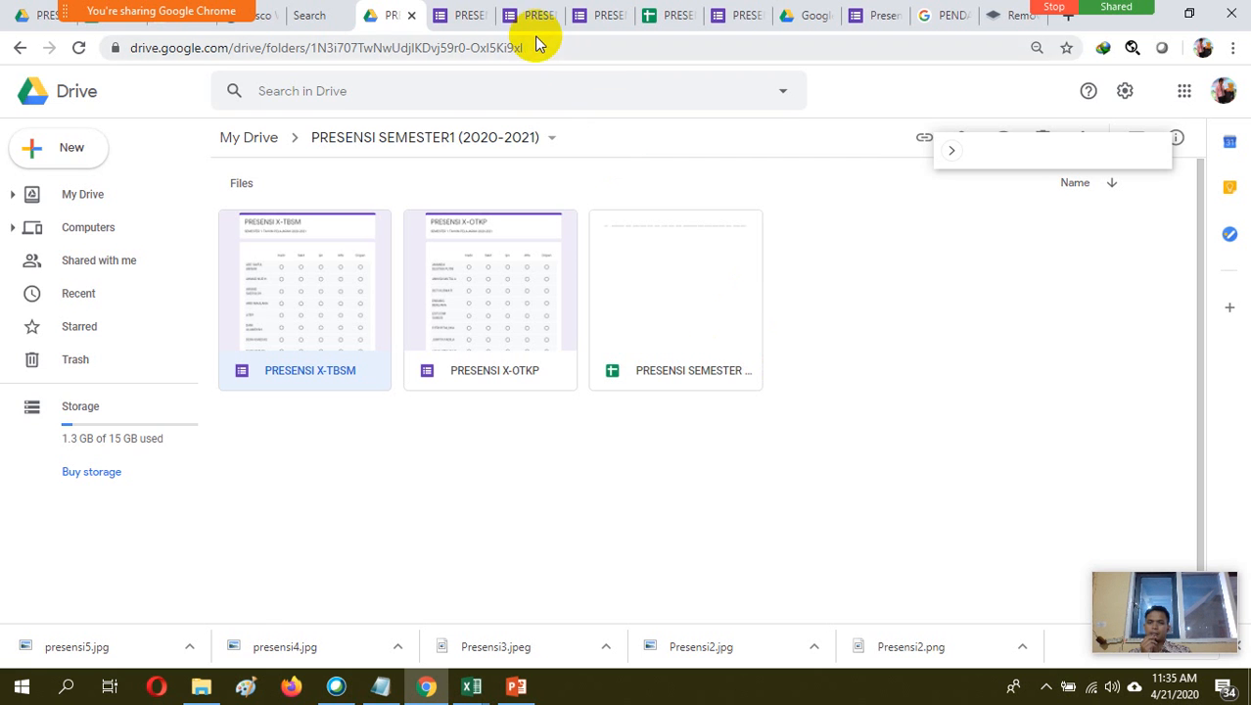
pyautogui.click(452, 14)
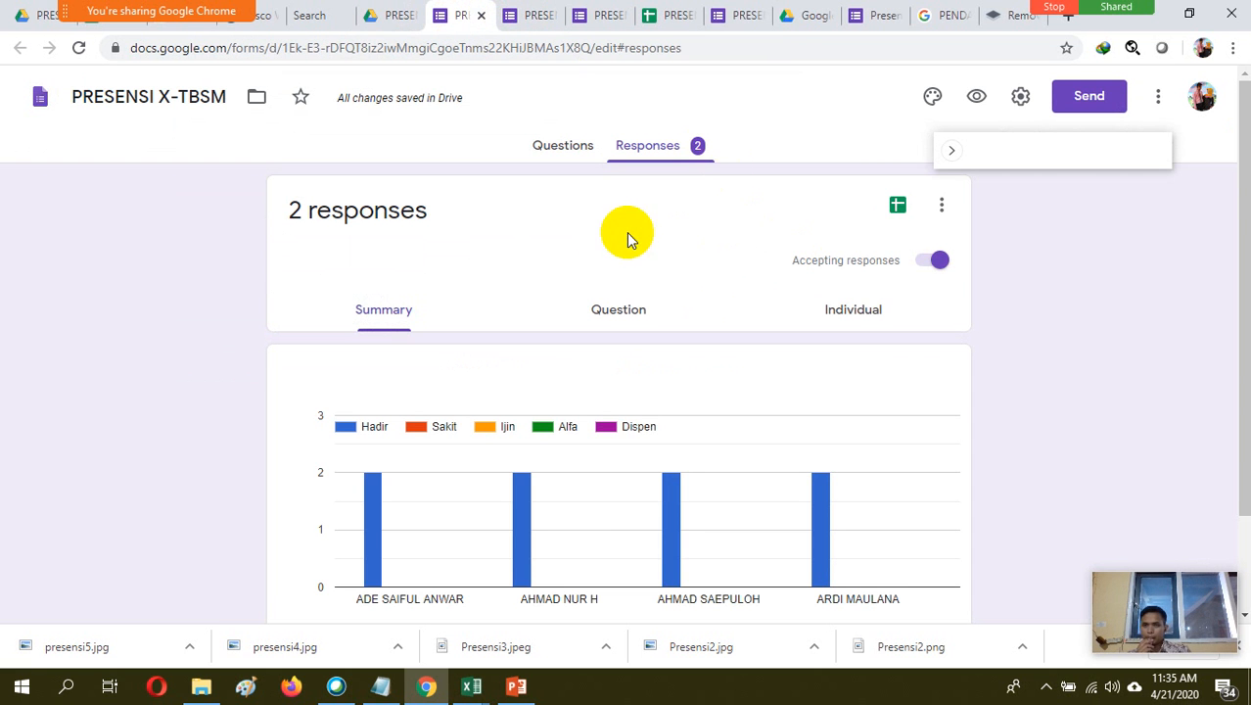
# Link the PRESENSI X-TBSM form's responses to the existing spreadsheet PRESENSI SEMESTER 1 2020-2021
pyautogui.click(896, 210)
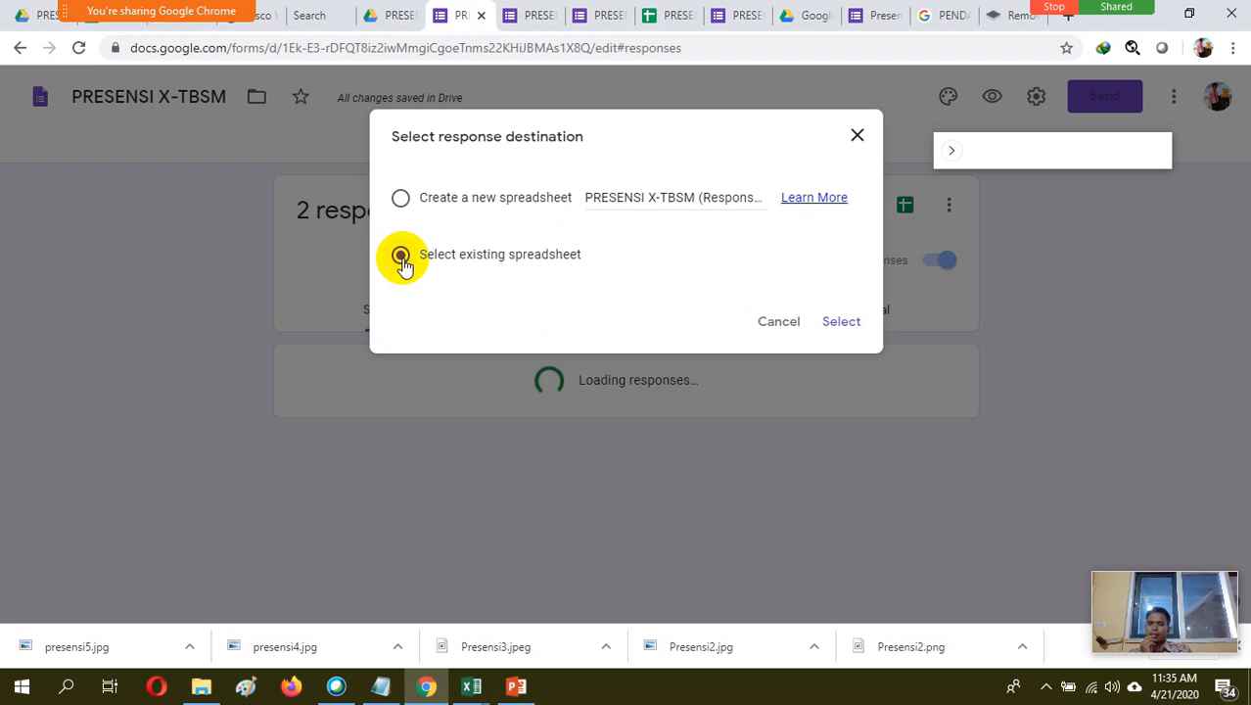
pyautogui.click(843, 325)
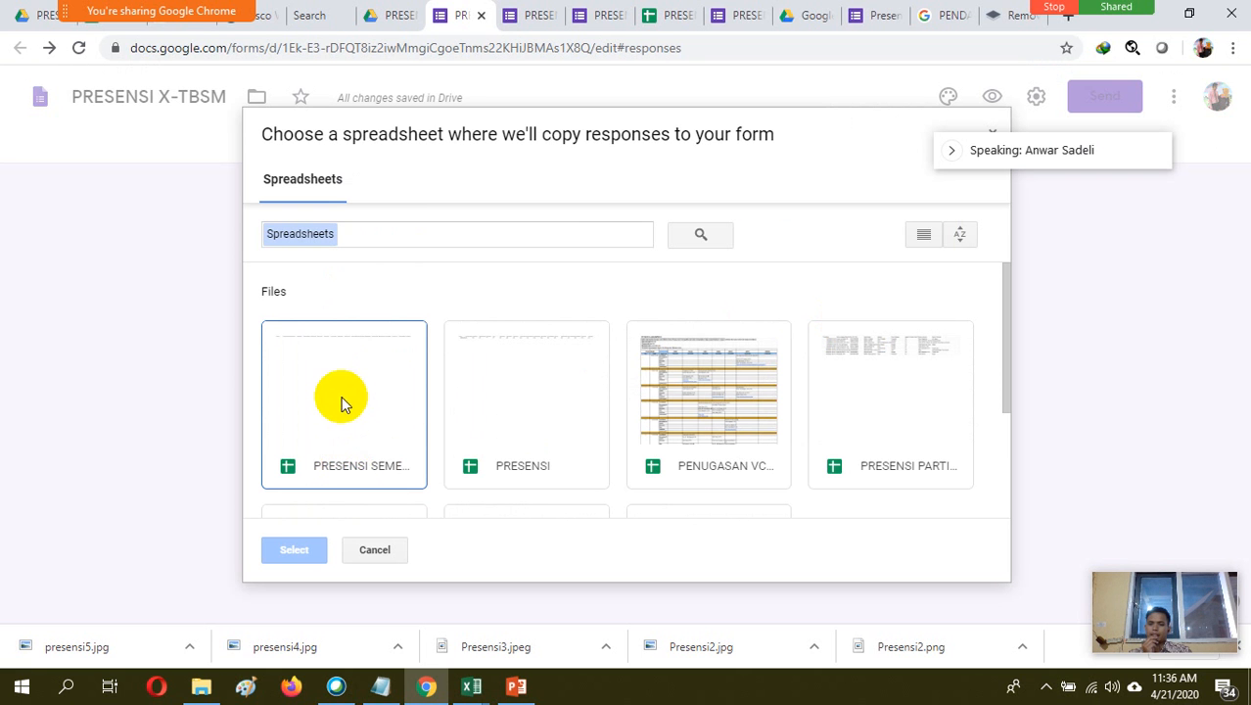
pyautogui.click(339, 426)
pyautogui.click(302, 553)
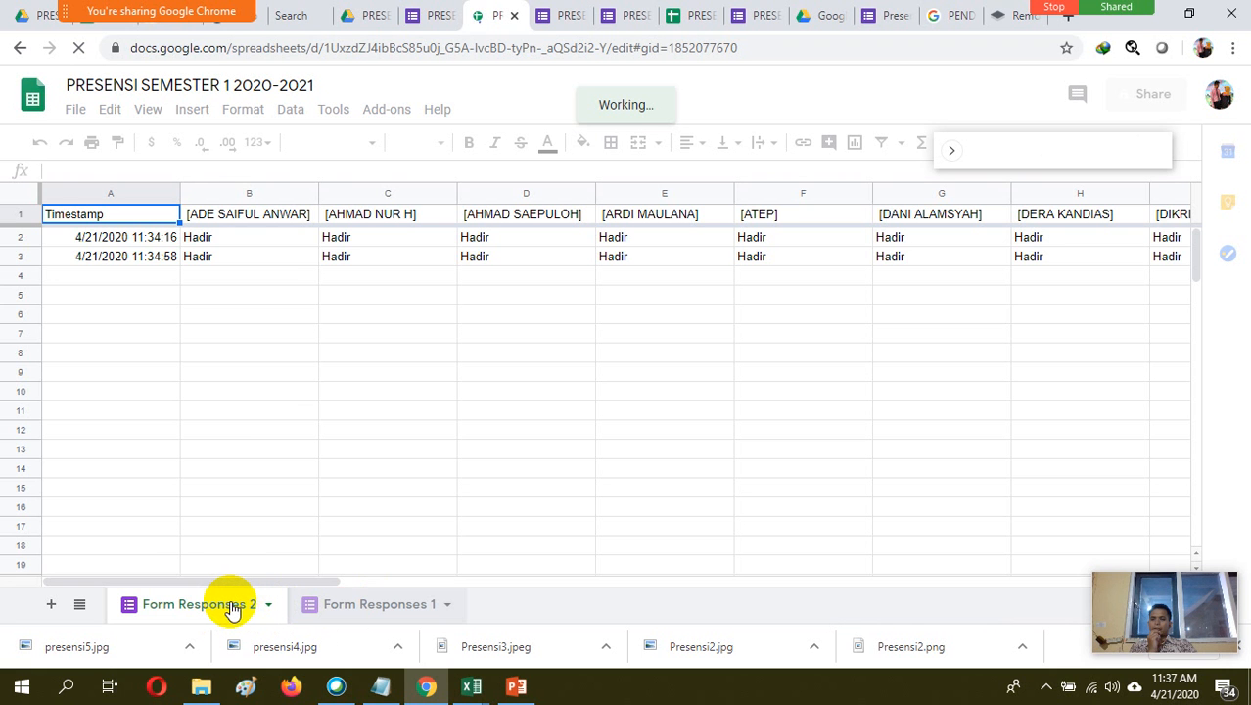
# Compare the two response sheets and rename the Form Responses 1 sheet as X-OTKP
pyautogui.click(419, 606)
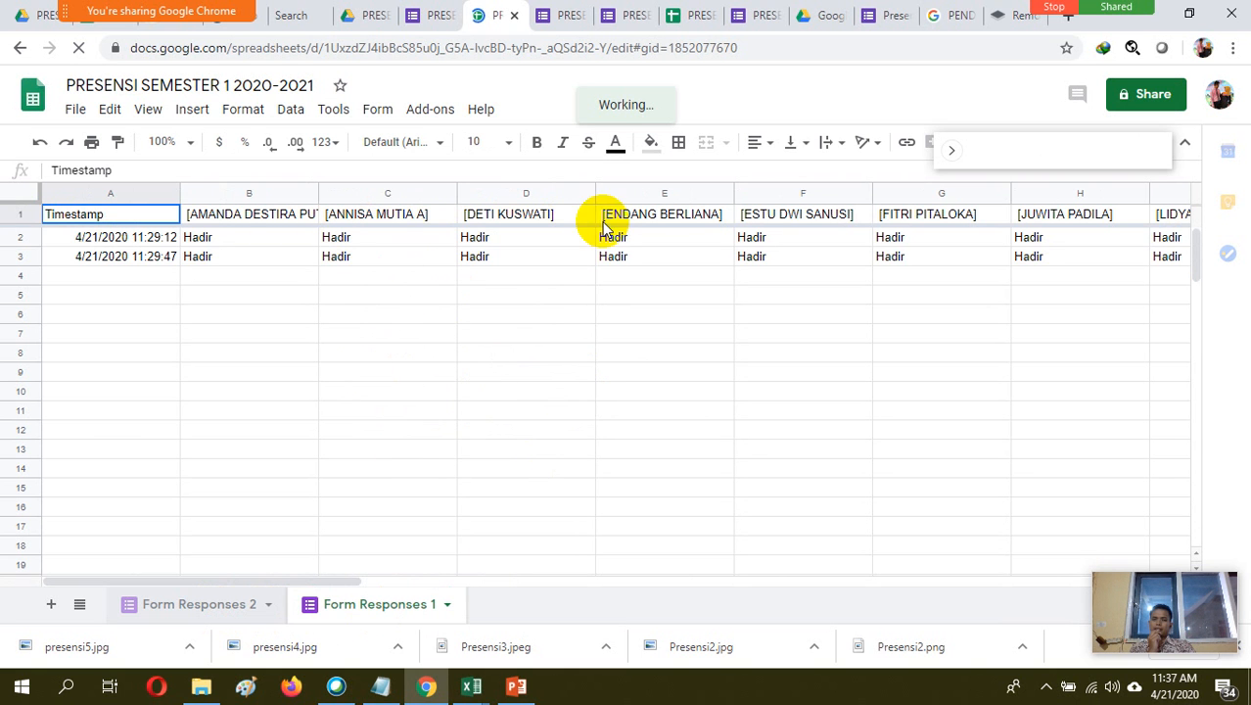
pyautogui.click(219, 606)
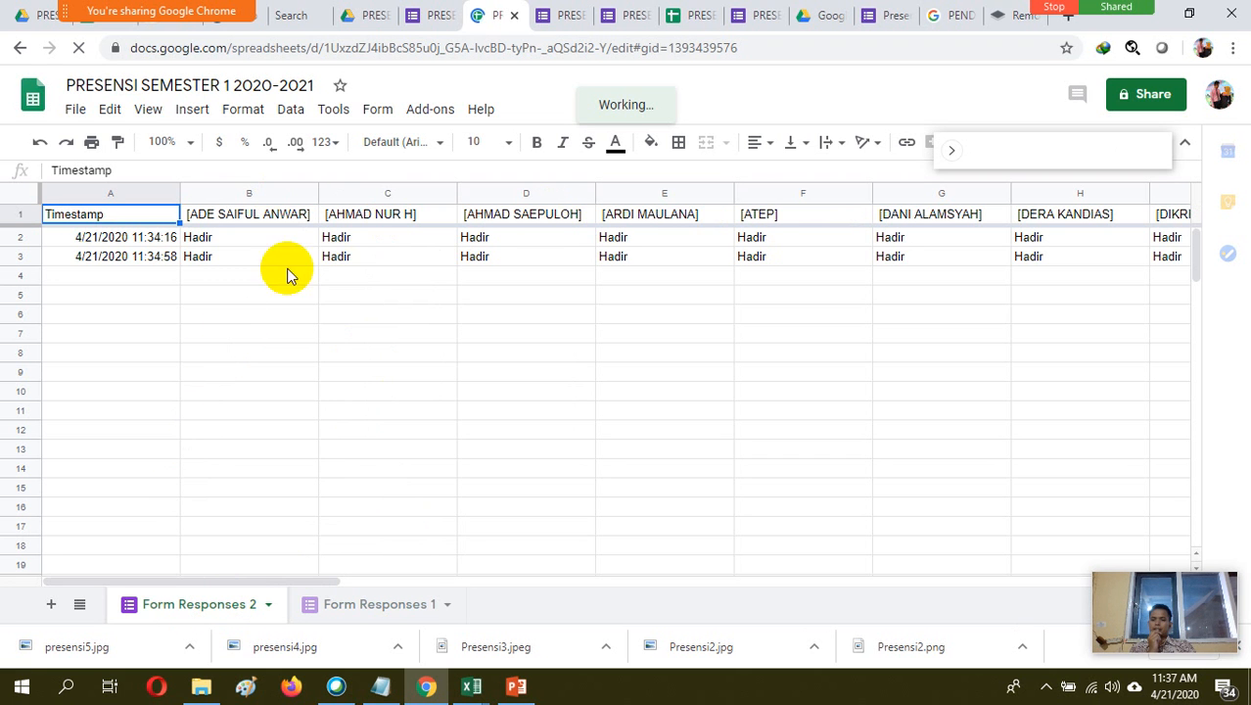
pyautogui.click(402, 607)
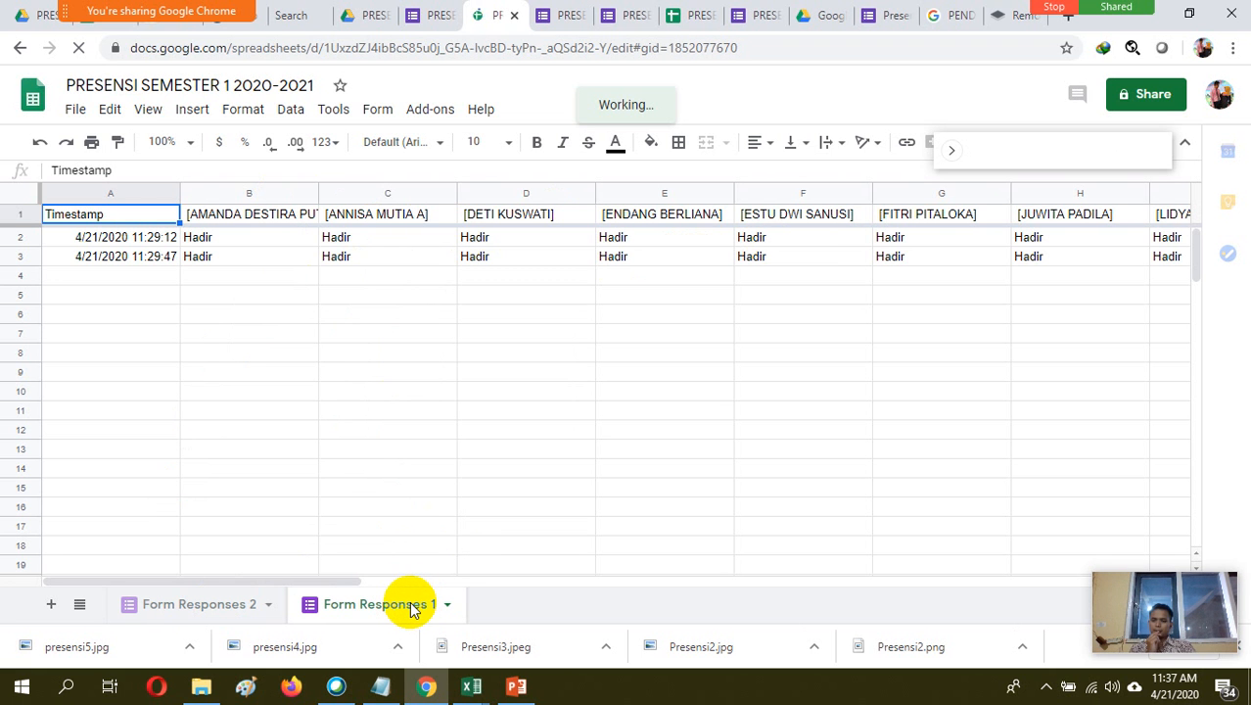
pyautogui.rightClick(411, 608)
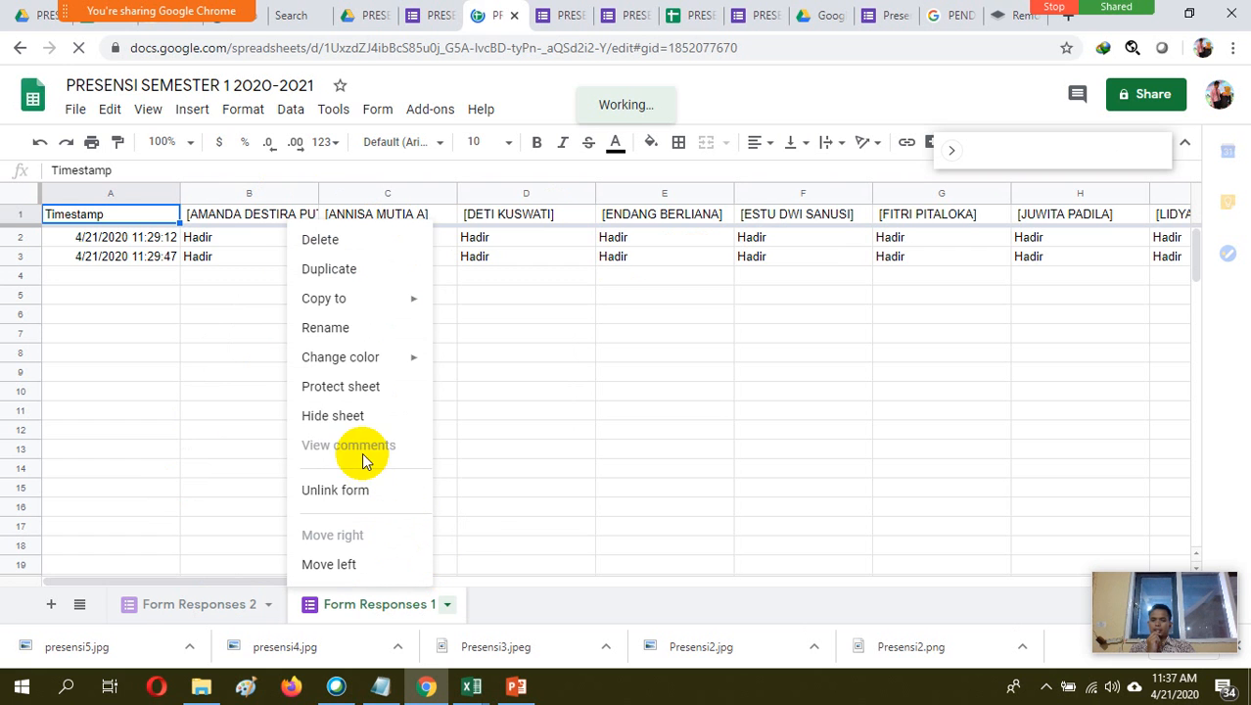
pyautogui.click(326, 328)
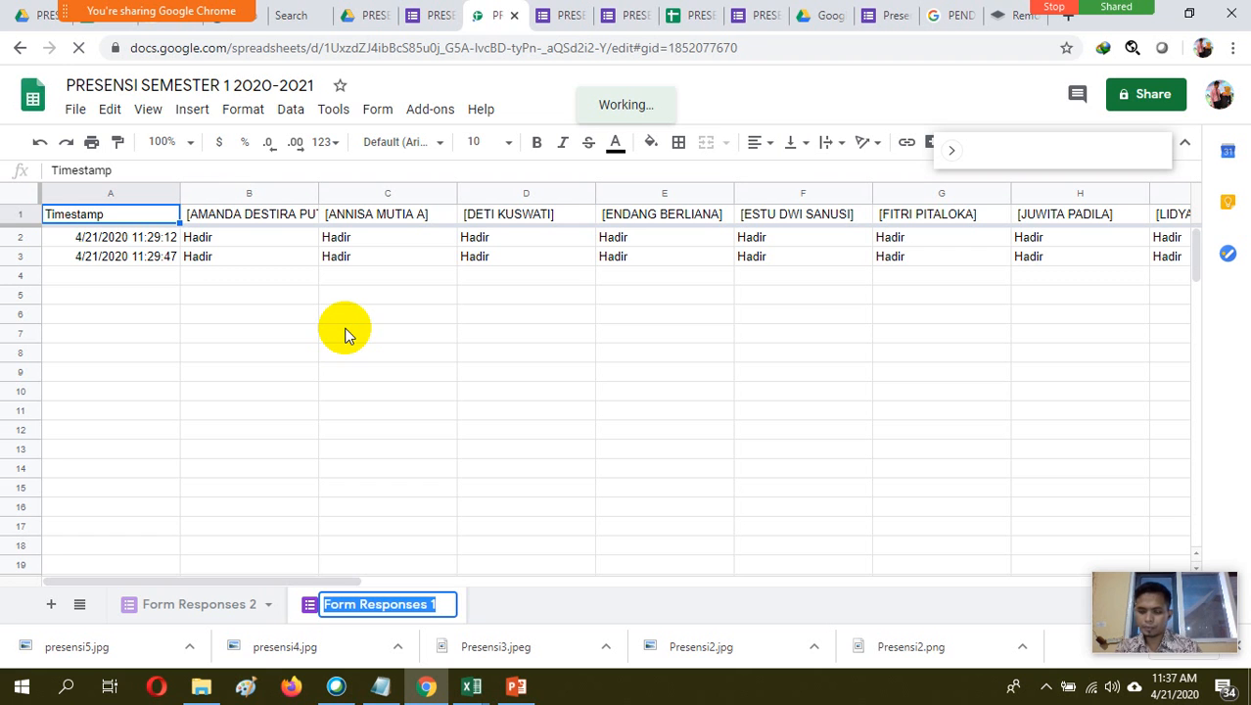
pyautogui.write('x')
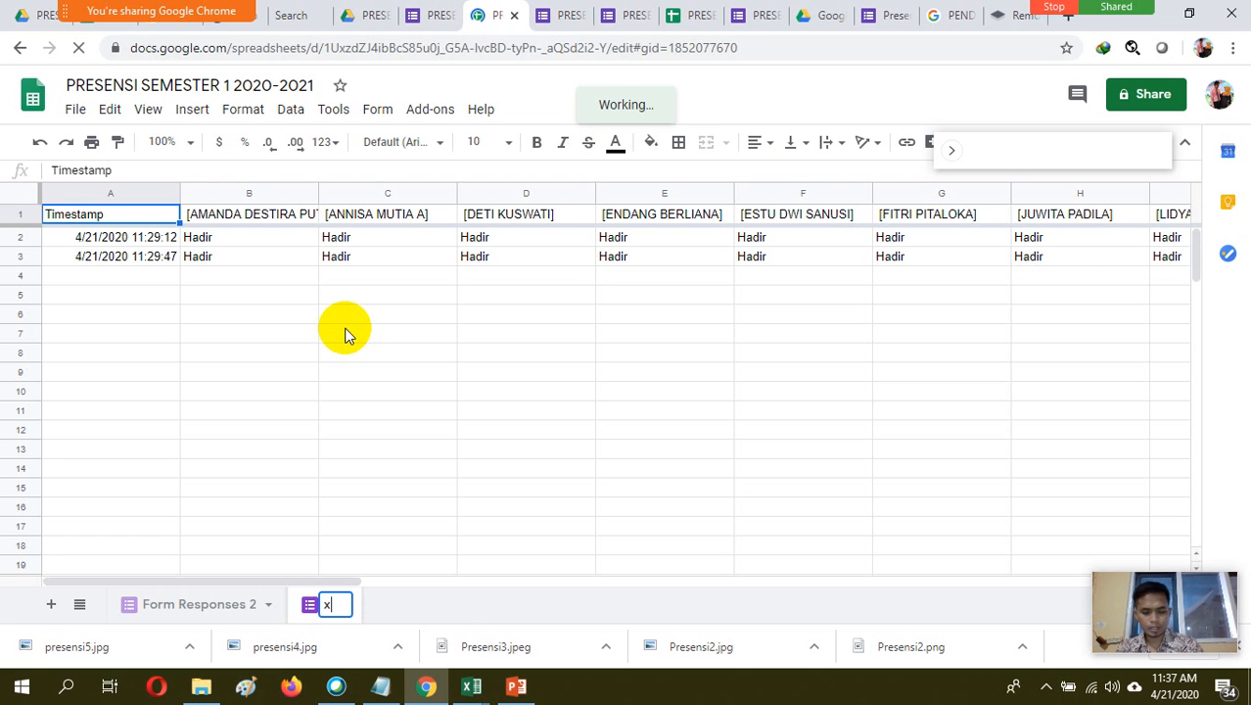
pyautogui.press('BackSpace')
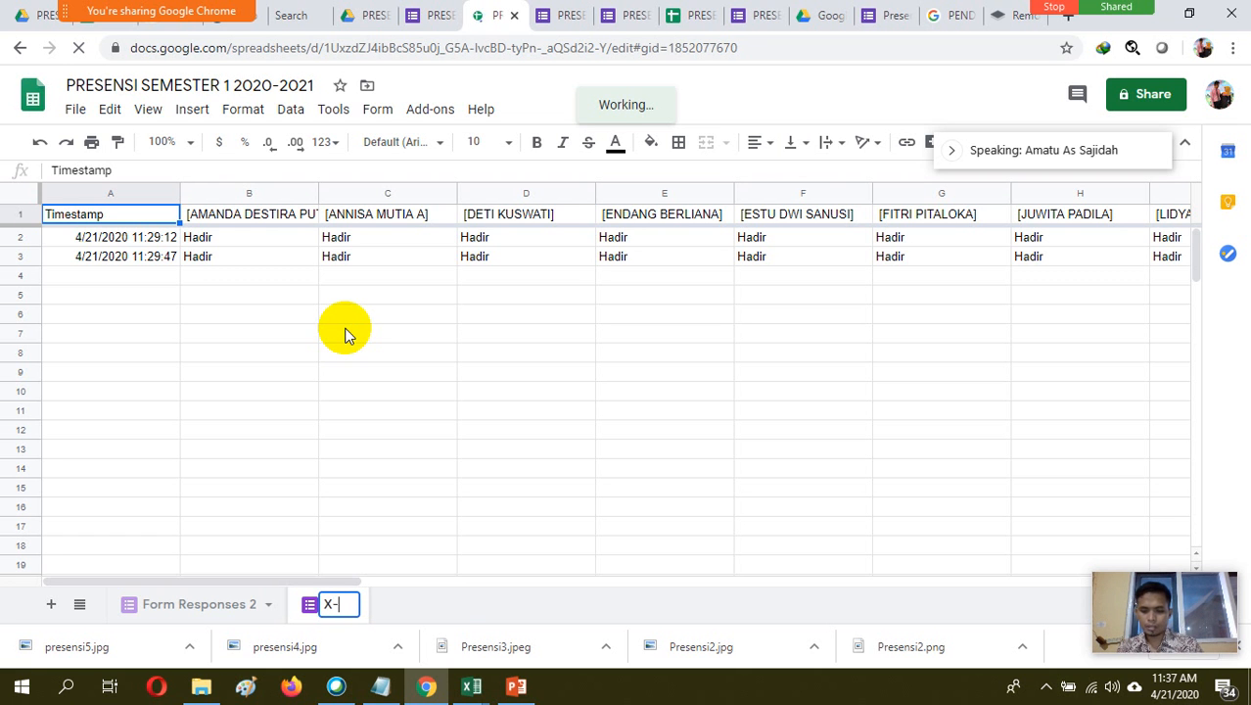
pyautogui.write('X-OTKP')
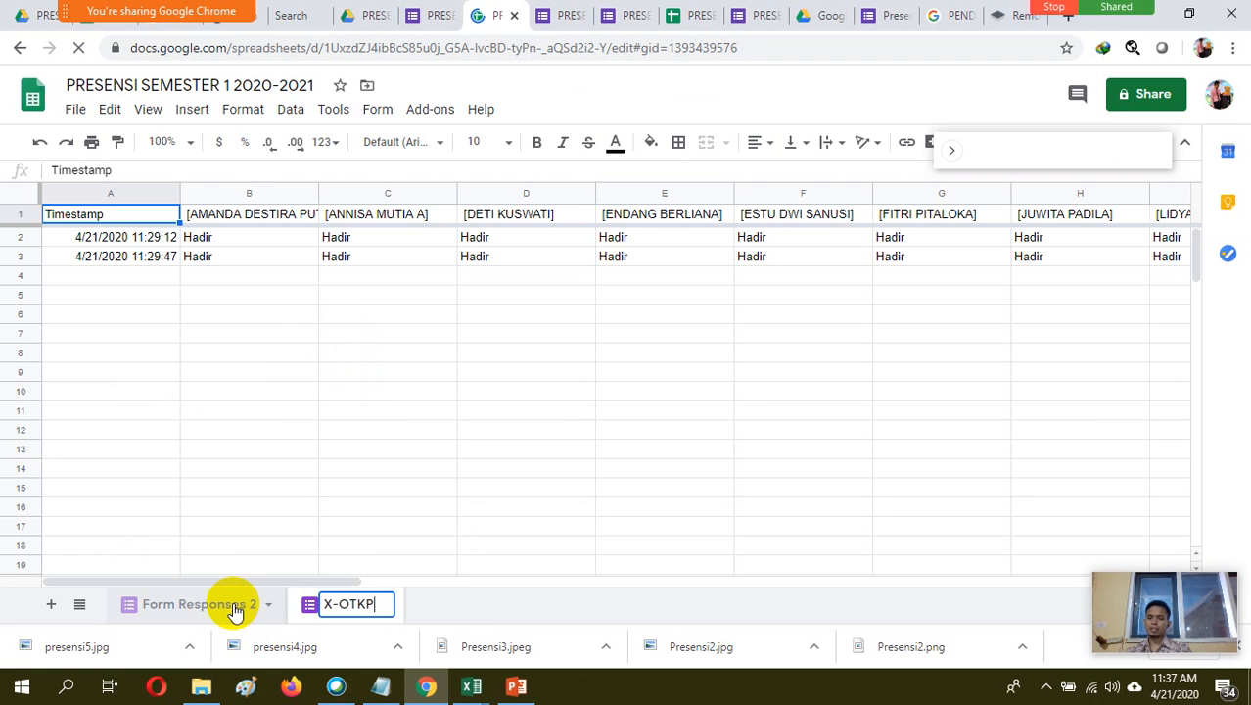
# Rename the Form Responses 2 sheet as X-TBSM
pyautogui.rightClick(235, 609)
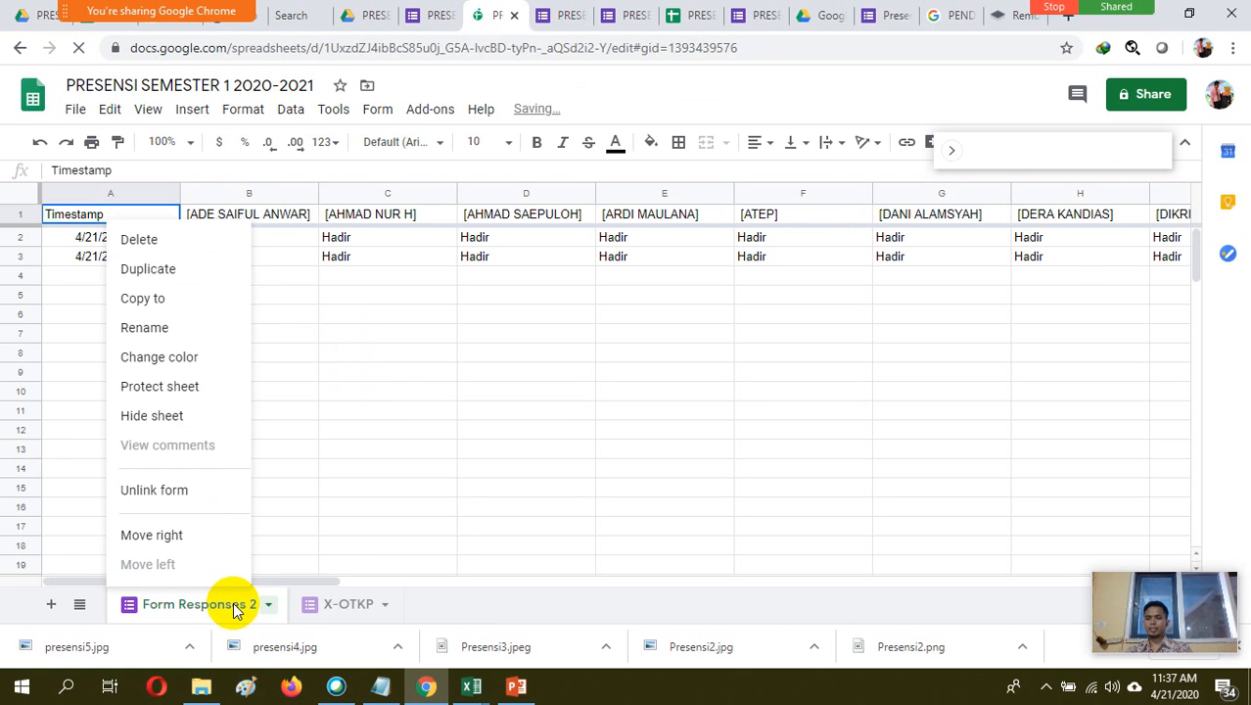
pyautogui.click(147, 328)
pyautogui.write('X')
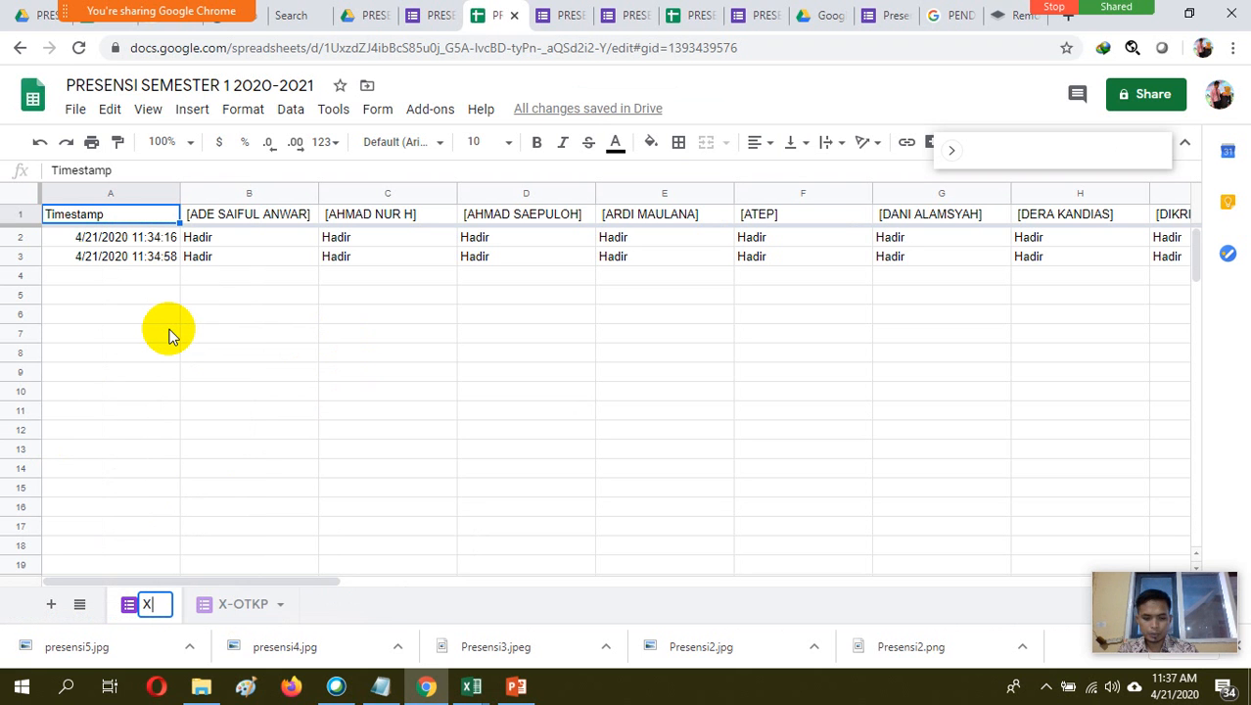
pyautogui.write('-TBSM')
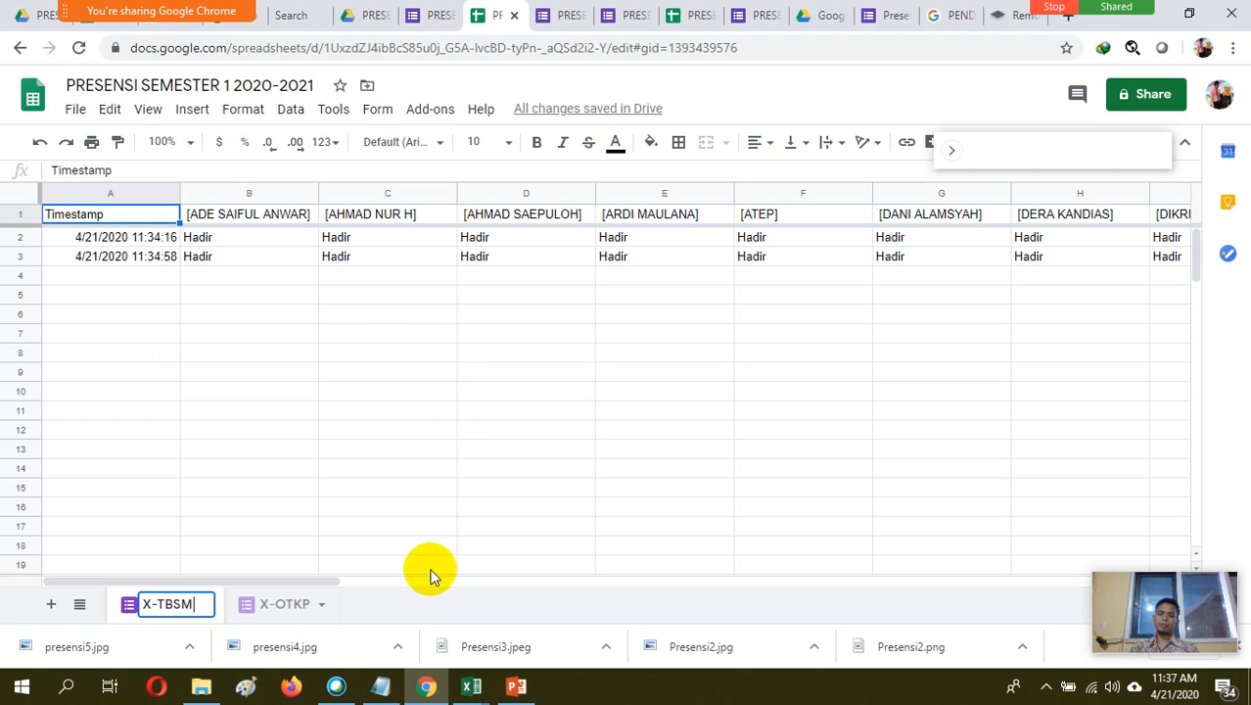
pyautogui.click(421, 604)
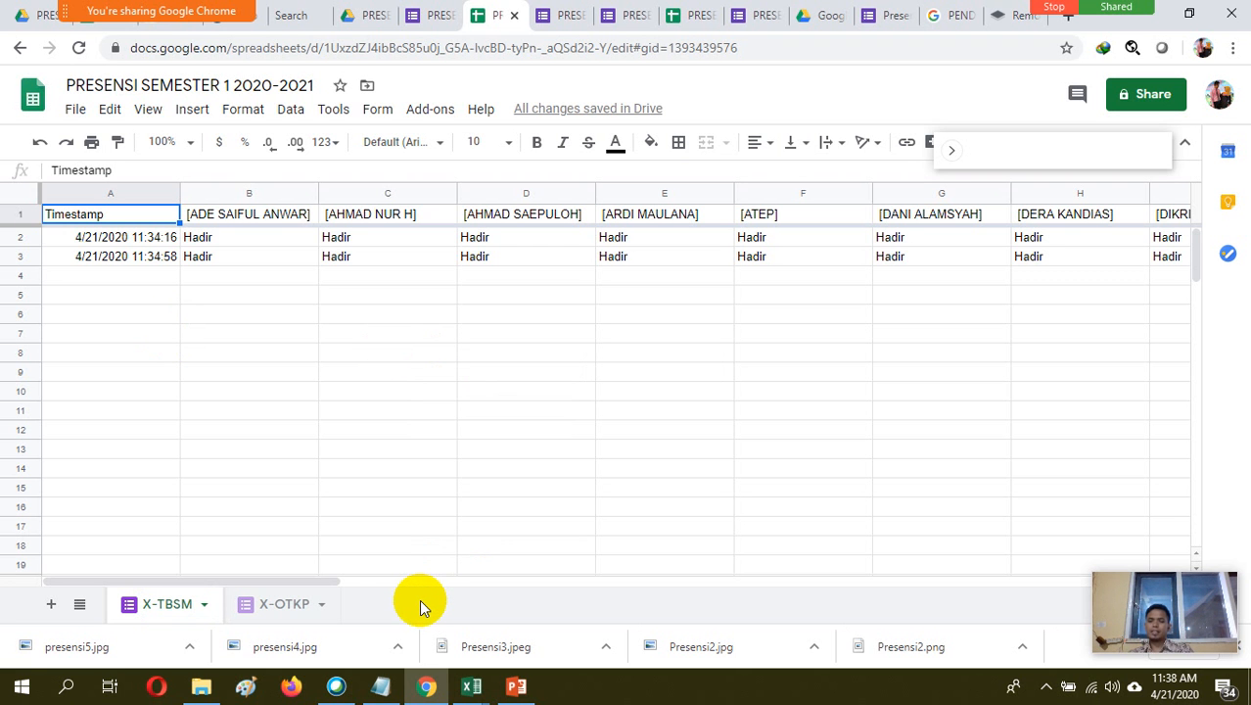
# Return to the PRESENSI SEMESTER1 (2020-2021) Drive folder and stop sharing Google Chrome in the Webex meeting
pyautogui.click(364, 15)
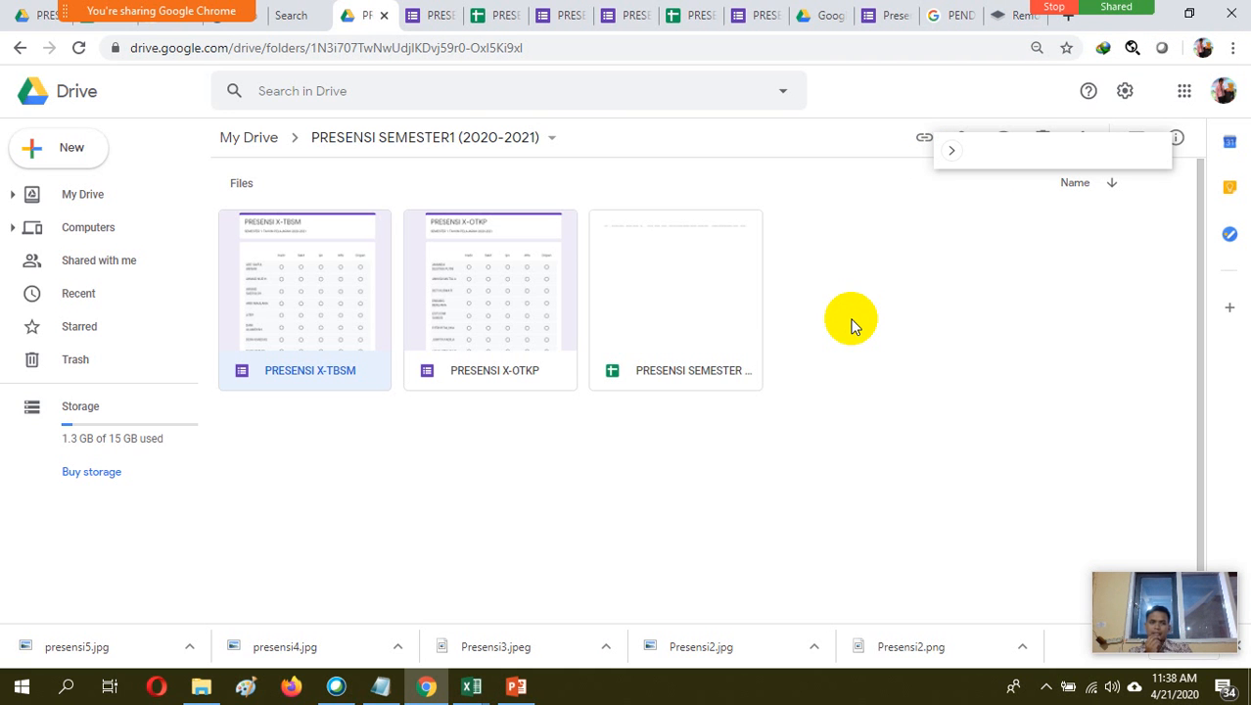
pyautogui.click(1054, 10)
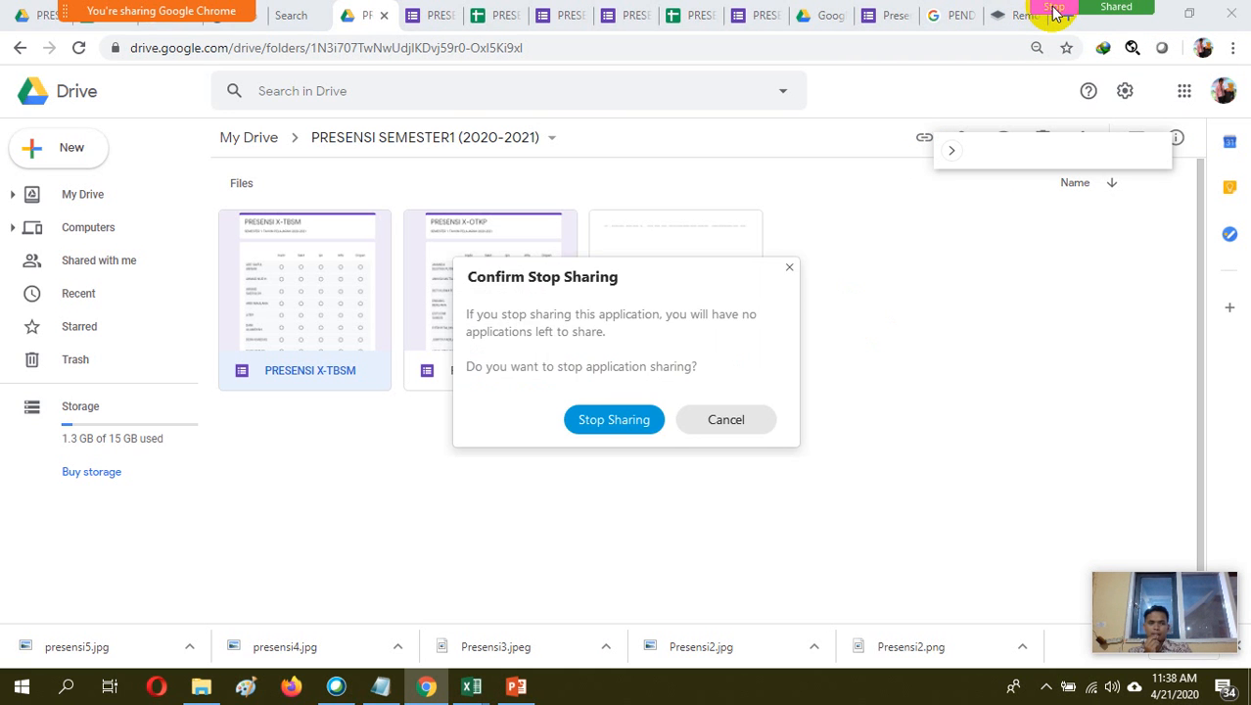
pyautogui.click(614, 421)
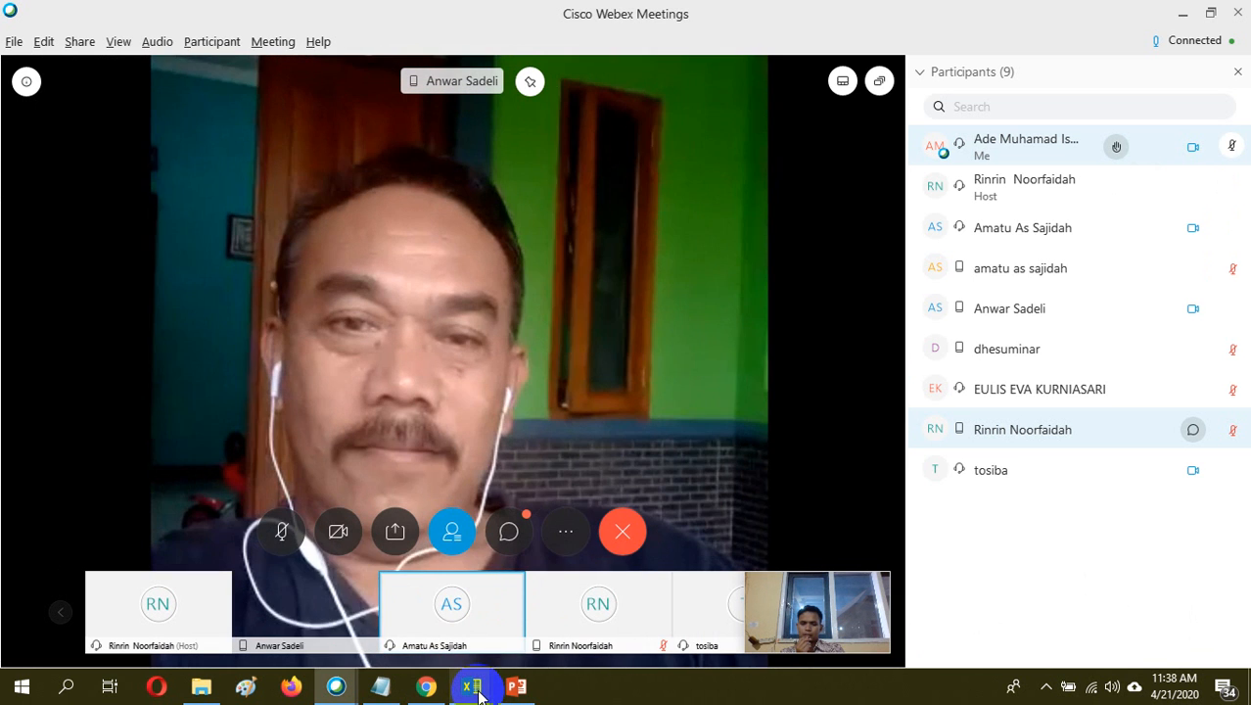
# Switch to the Book1 window in Excel and create a new blank workbook
pyautogui.moveTo(474, 693)
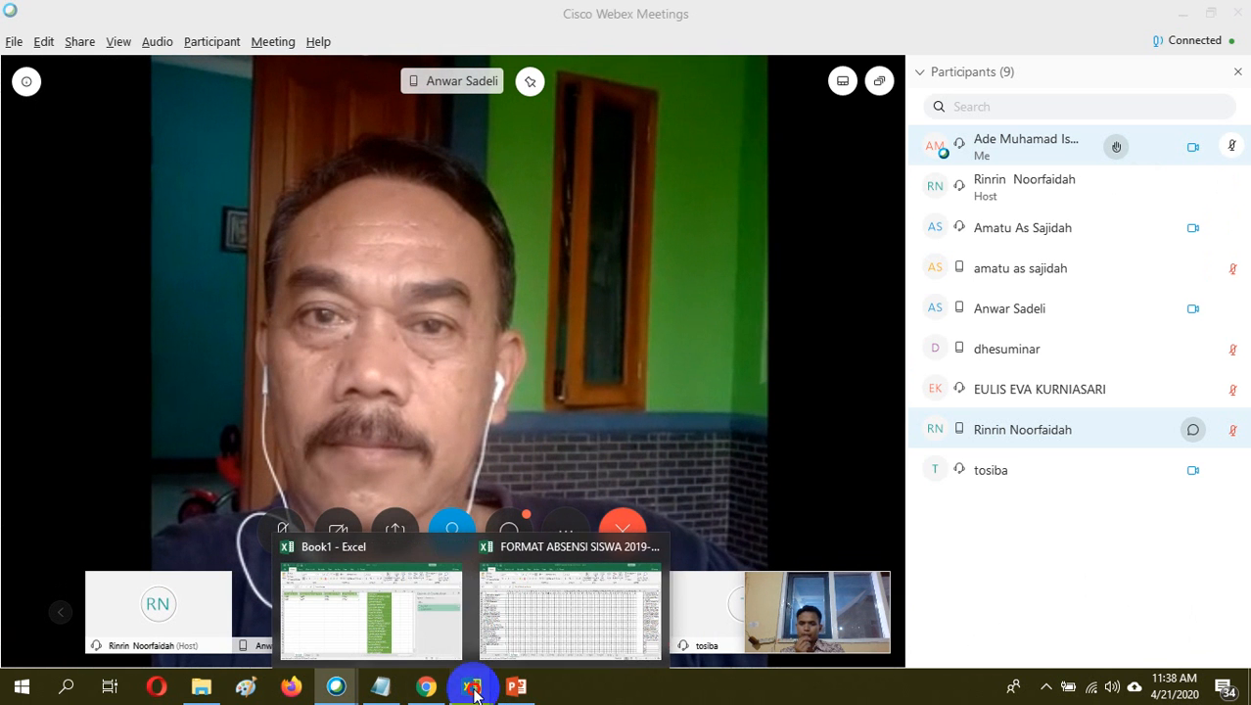
pyautogui.moveTo(421, 609)
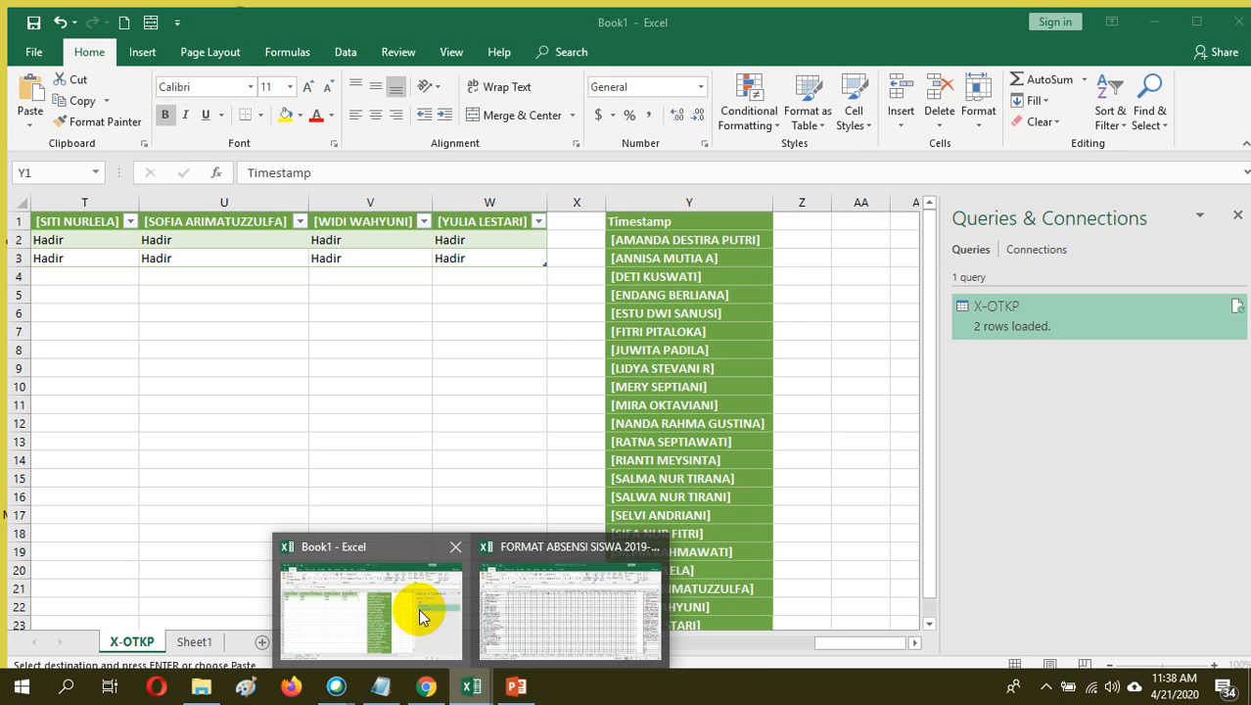
pyautogui.click(420, 614)
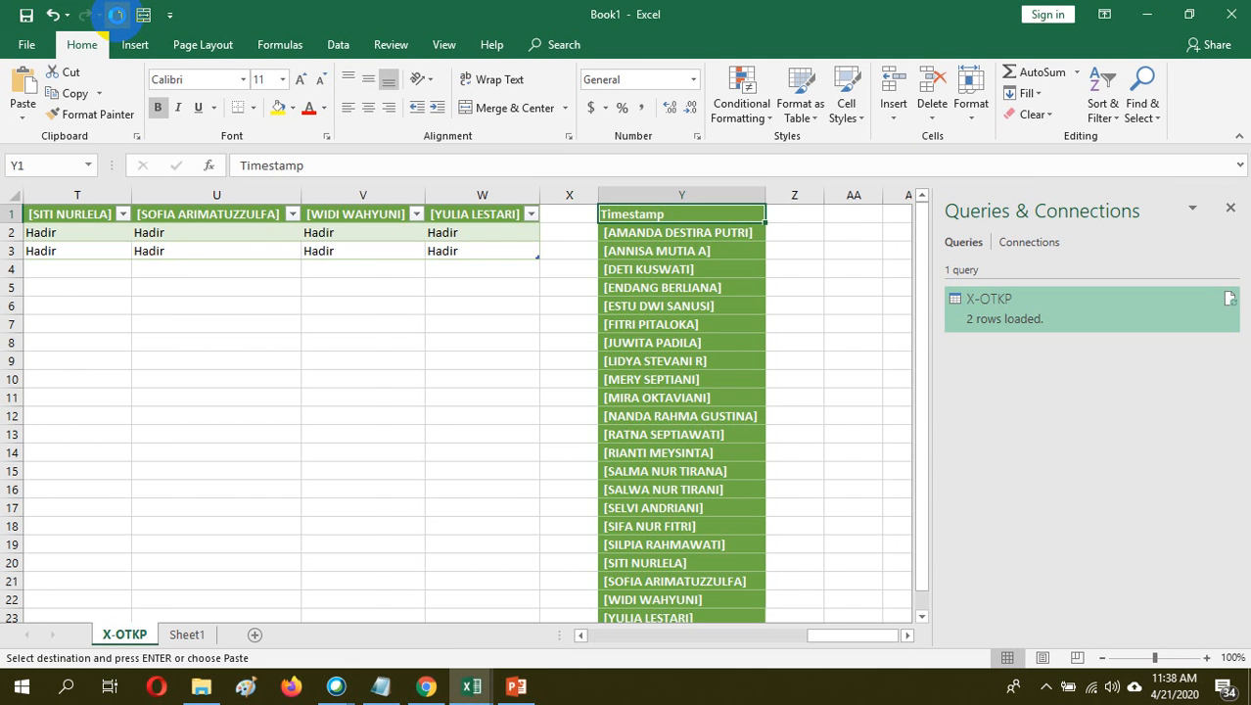
pyautogui.click(117, 15)
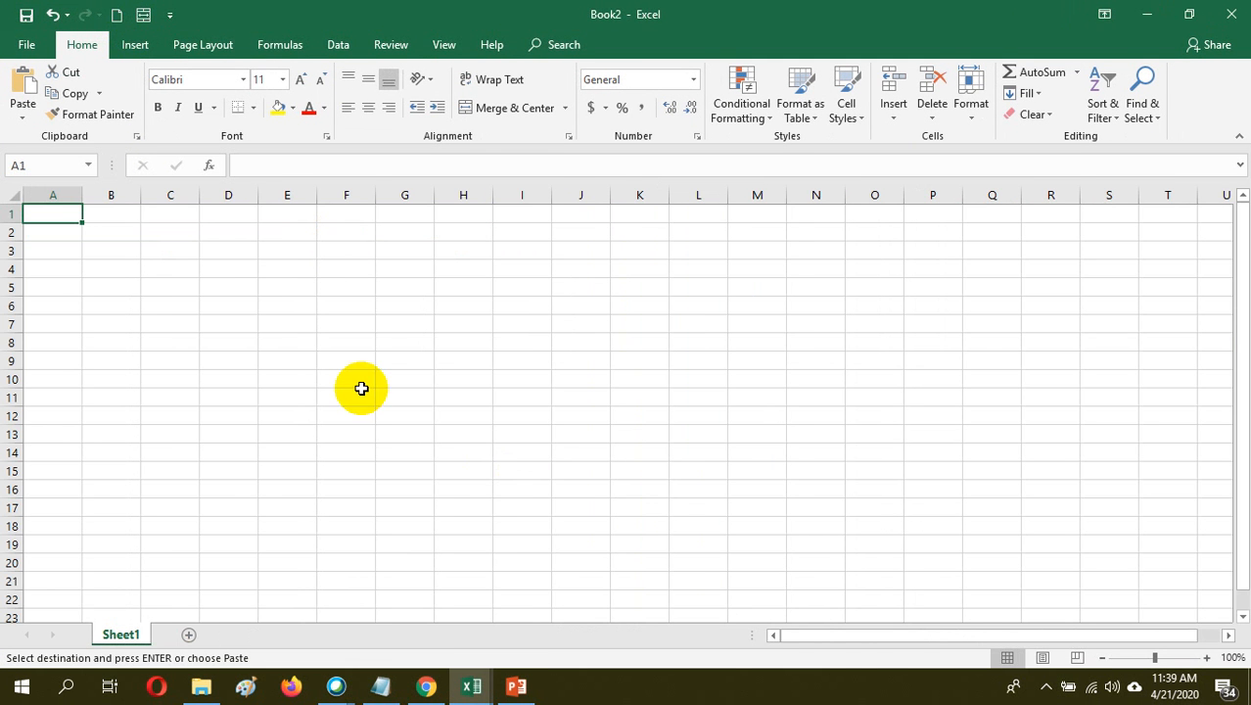
# Switch to Cisco Webex Meetings and share Microsoft Excel with the participants
pyautogui.click(426, 688)
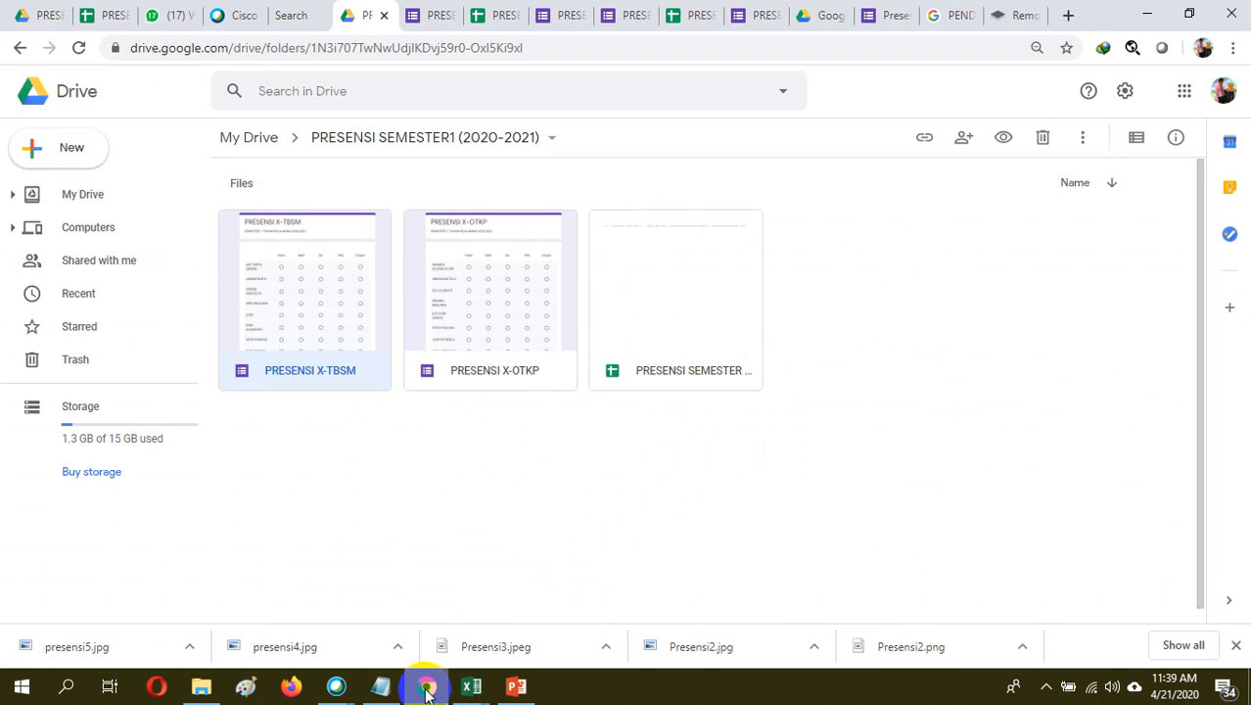
pyautogui.moveTo(336, 688)
pyautogui.click(371, 632)
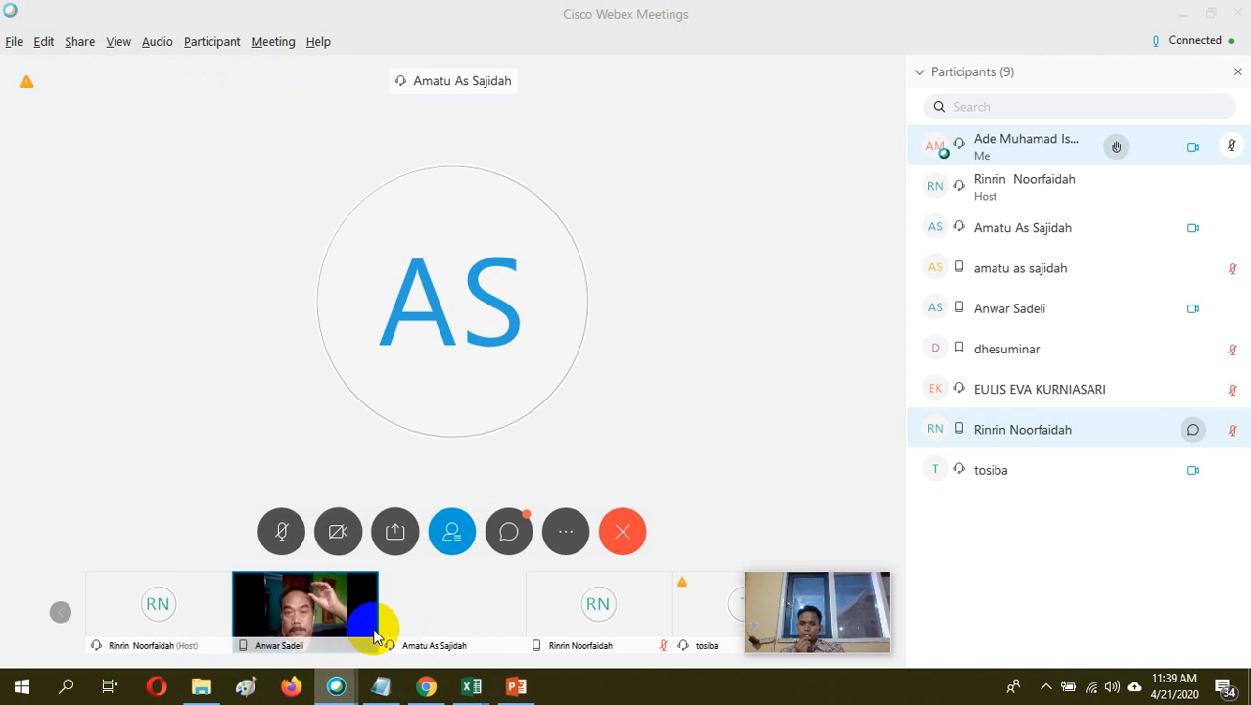
pyautogui.click(397, 531)
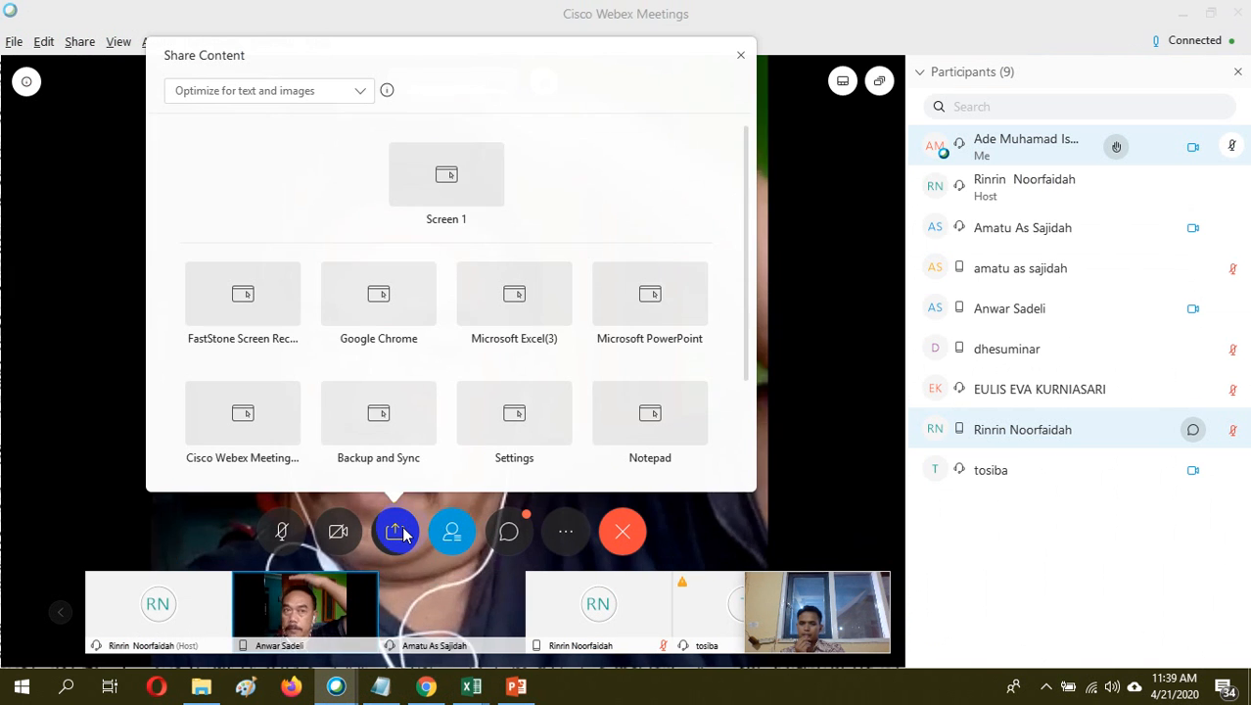
pyautogui.click(529, 308)
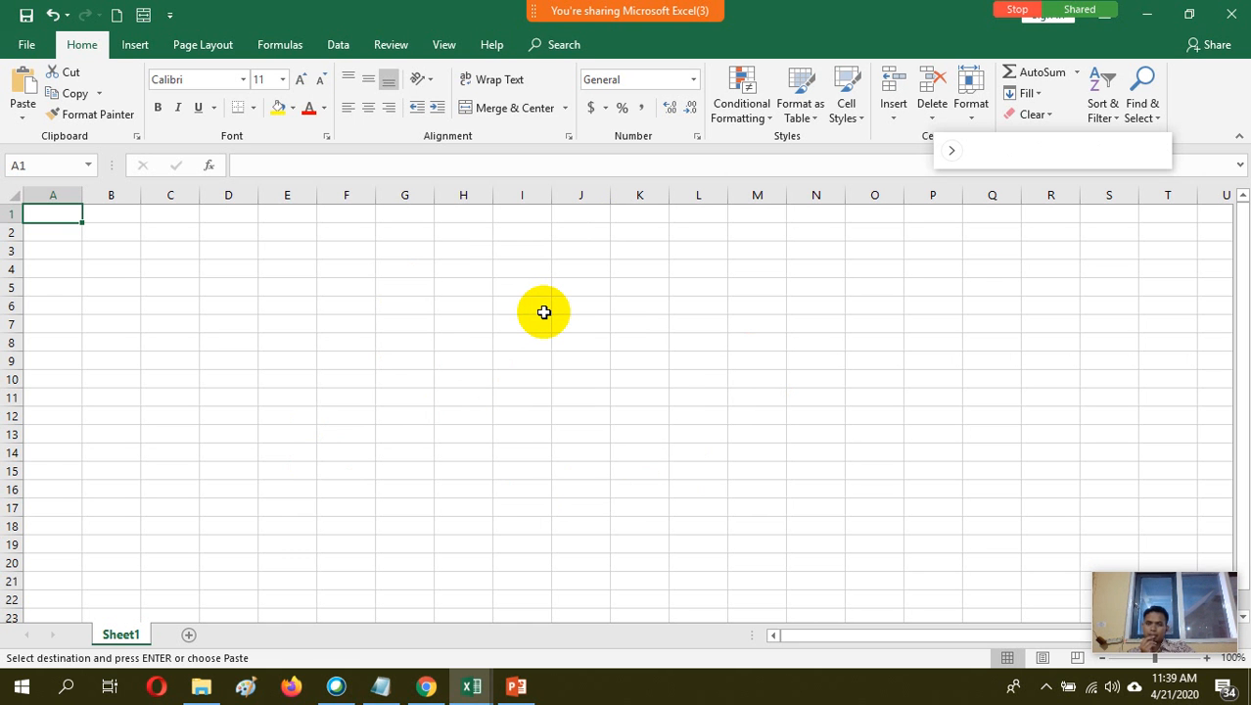
# Stop sharing Microsoft Excel in the Webex meeting
pyautogui.click(336, 686)
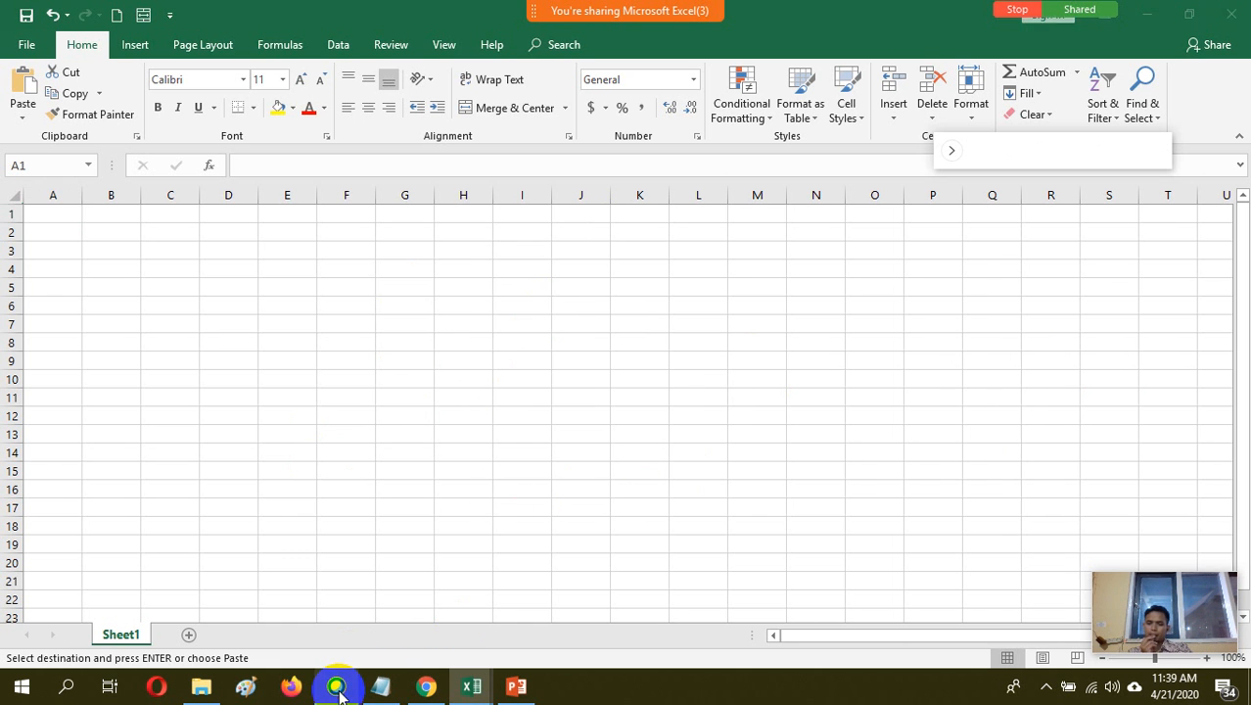
pyautogui.click(335, 686)
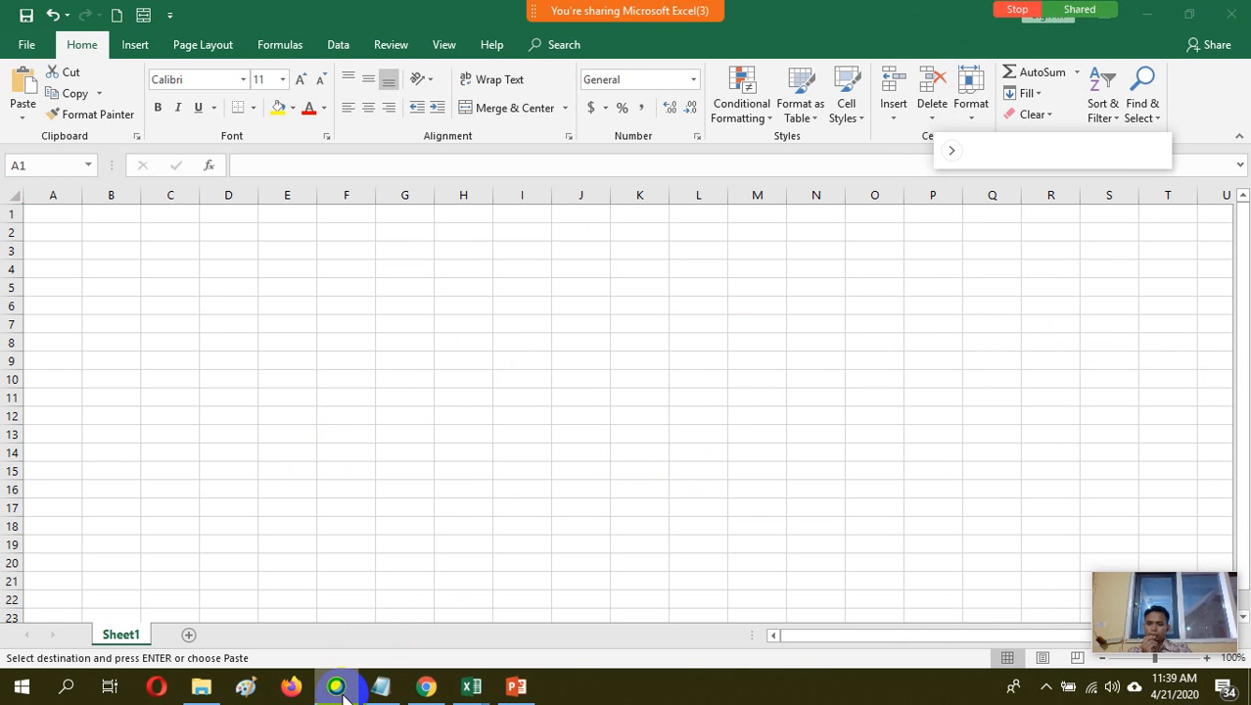
pyautogui.click(1021, 13)
pyautogui.click(625, 423)
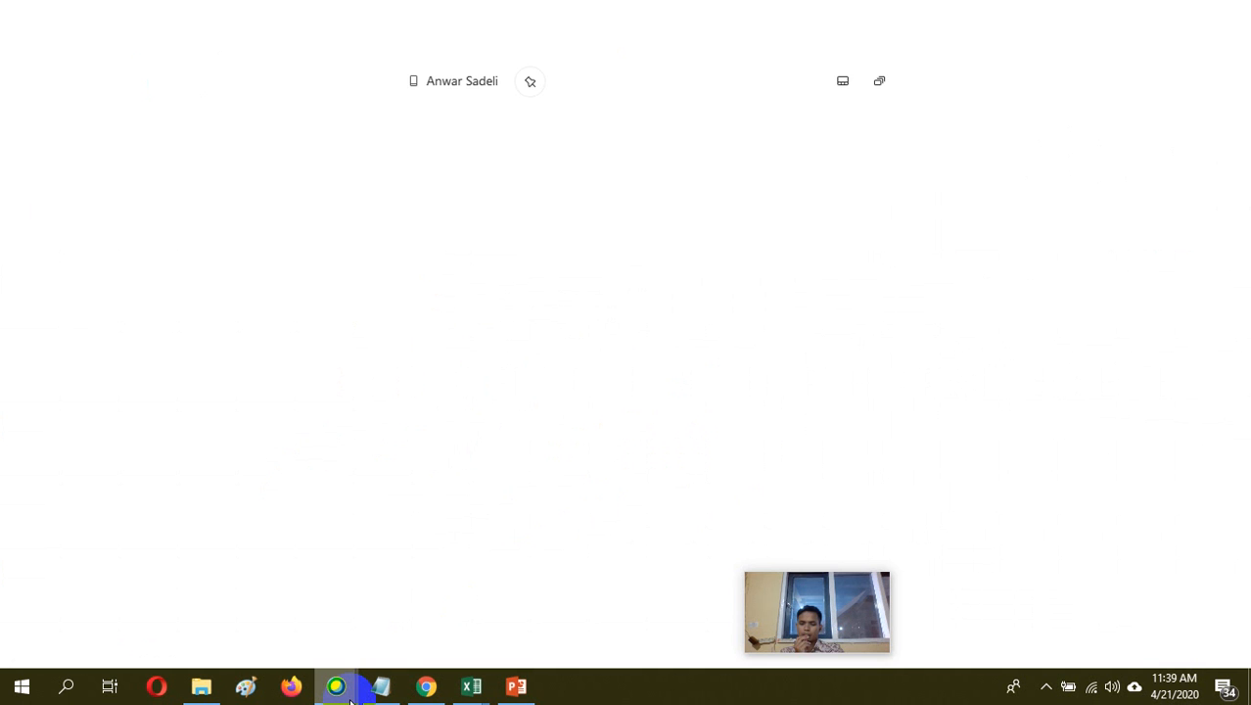
# Share Google Chrome in the Cisco Webex meeting again
pyautogui.moveTo(354, 698)
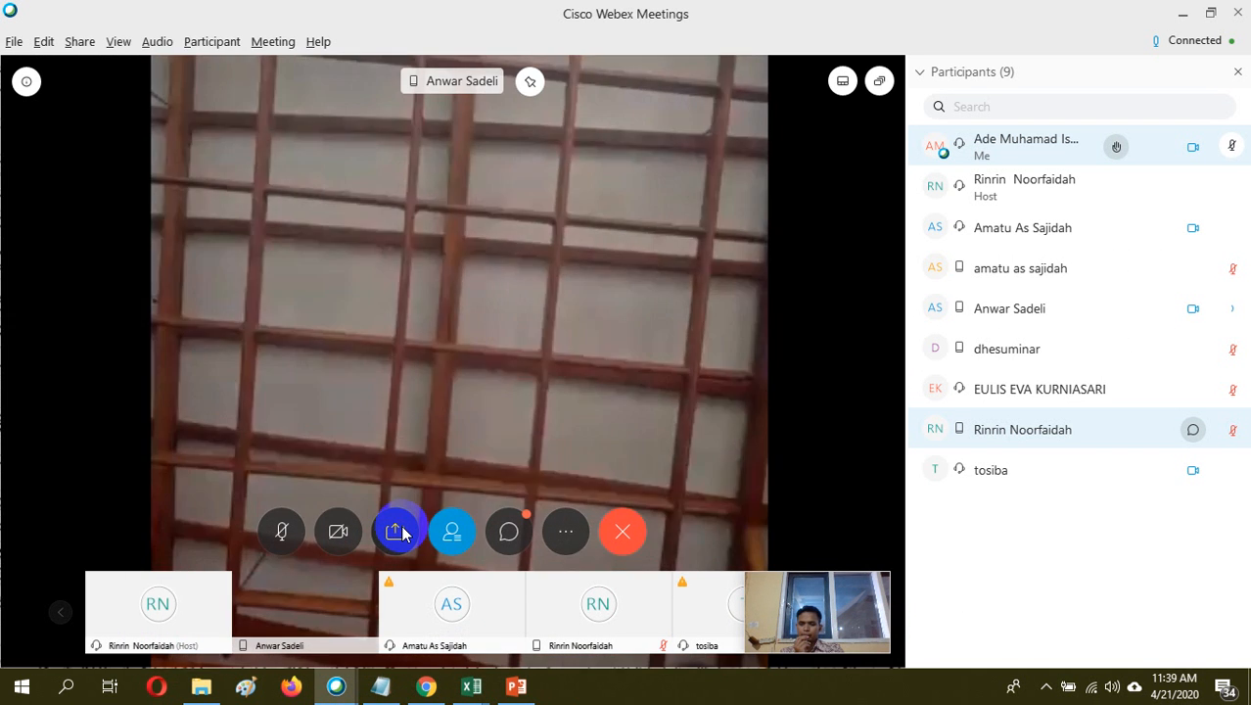
pyautogui.click(396, 531)
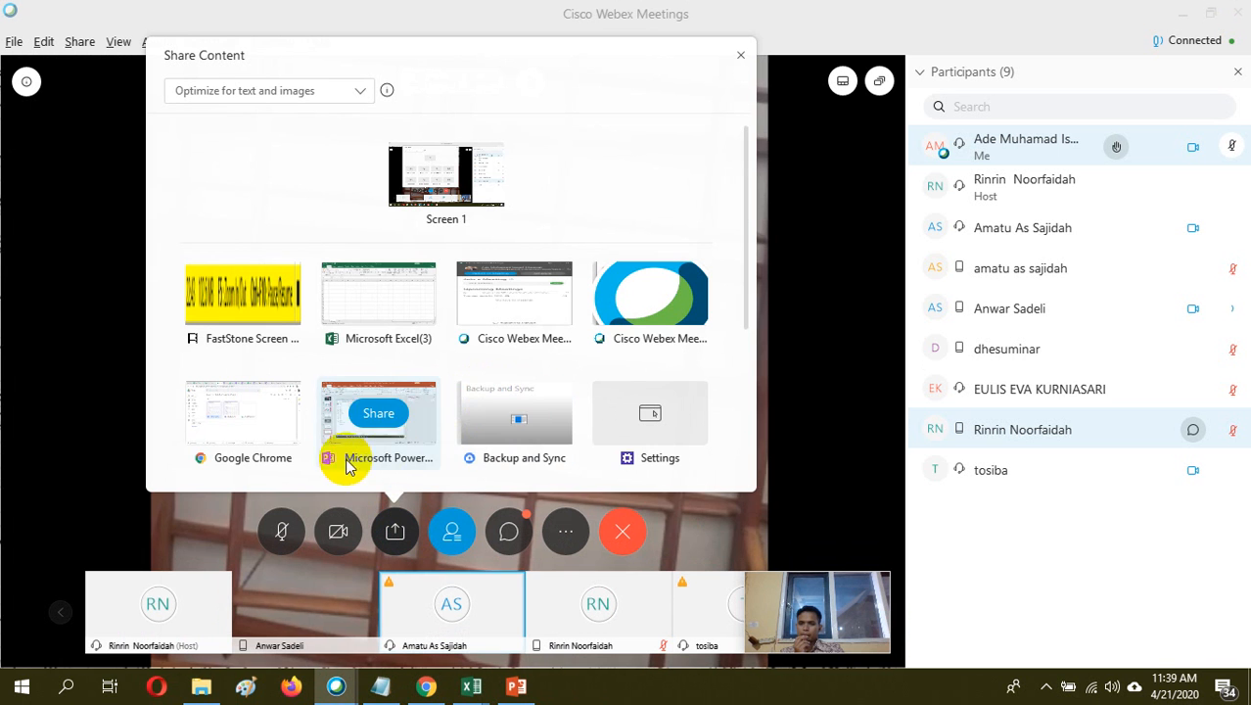
pyautogui.moveTo(274, 428)
pyautogui.click(244, 415)
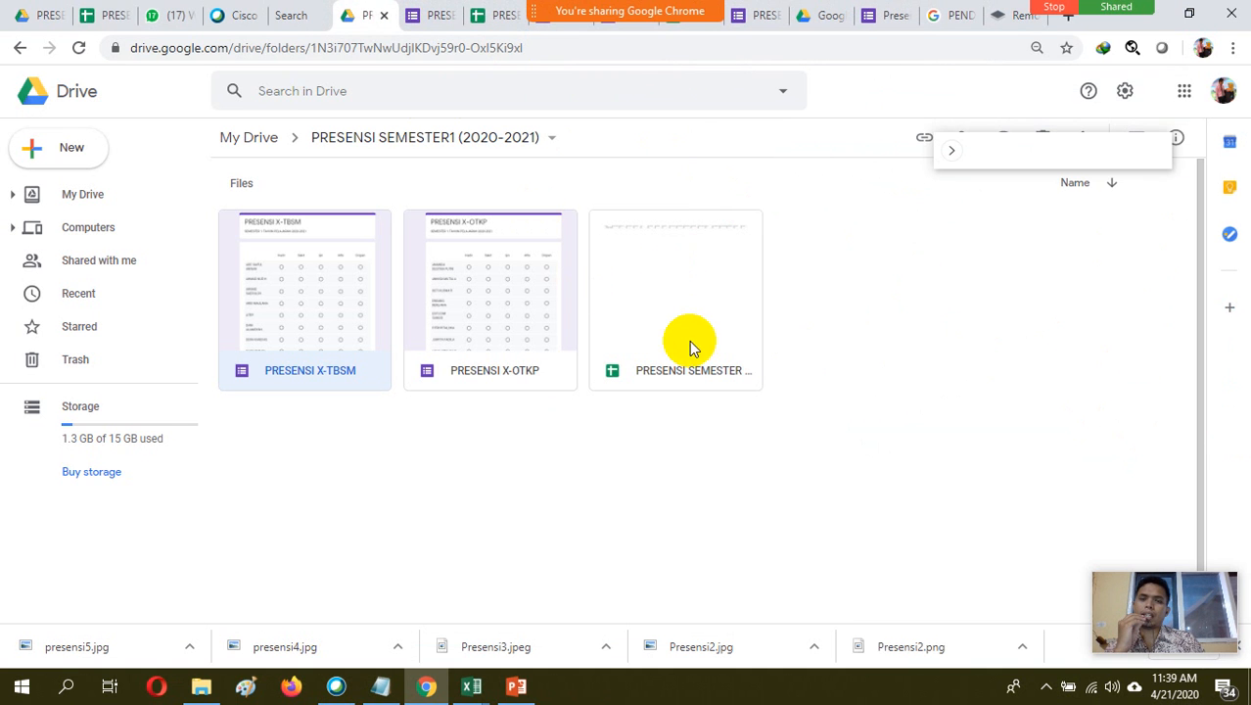
# In the PRESENSI SEMESTER 1 2020-2021 spreadsheet, turn on link sharing so anyone with the link can view, and copy the link
pyautogui.click(498, 20)
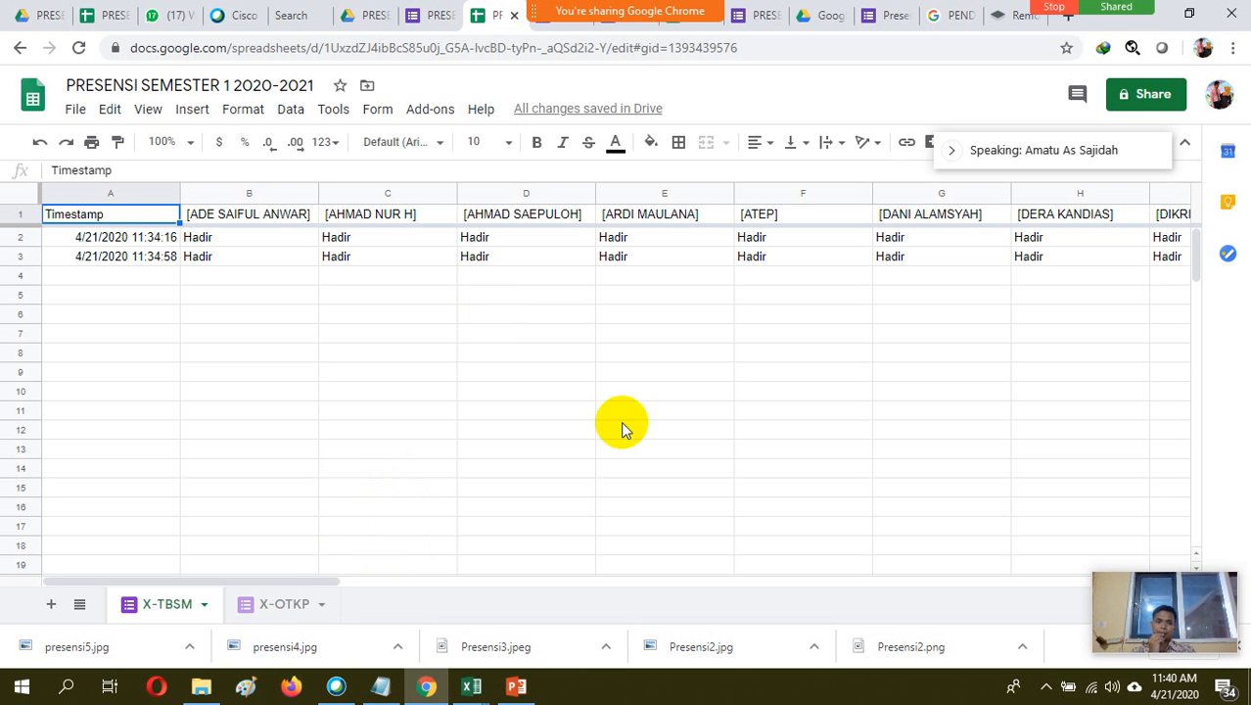
pyautogui.click(1140, 102)
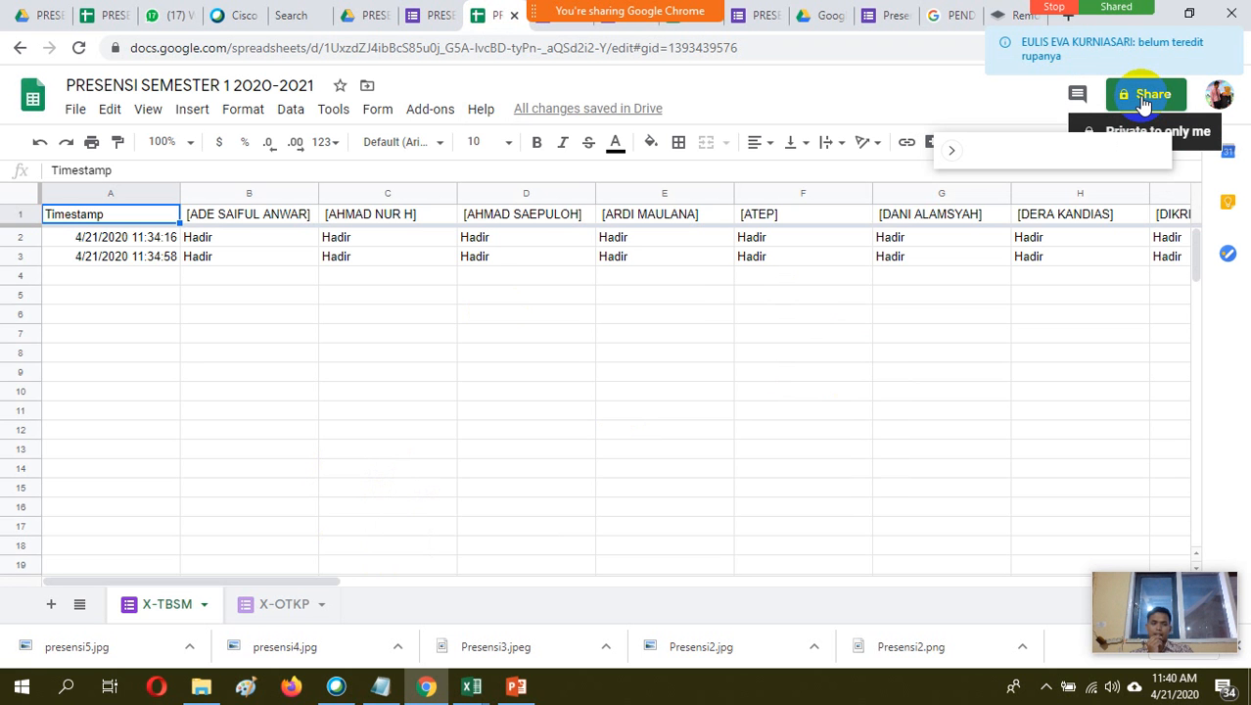
pyautogui.click(1142, 100)
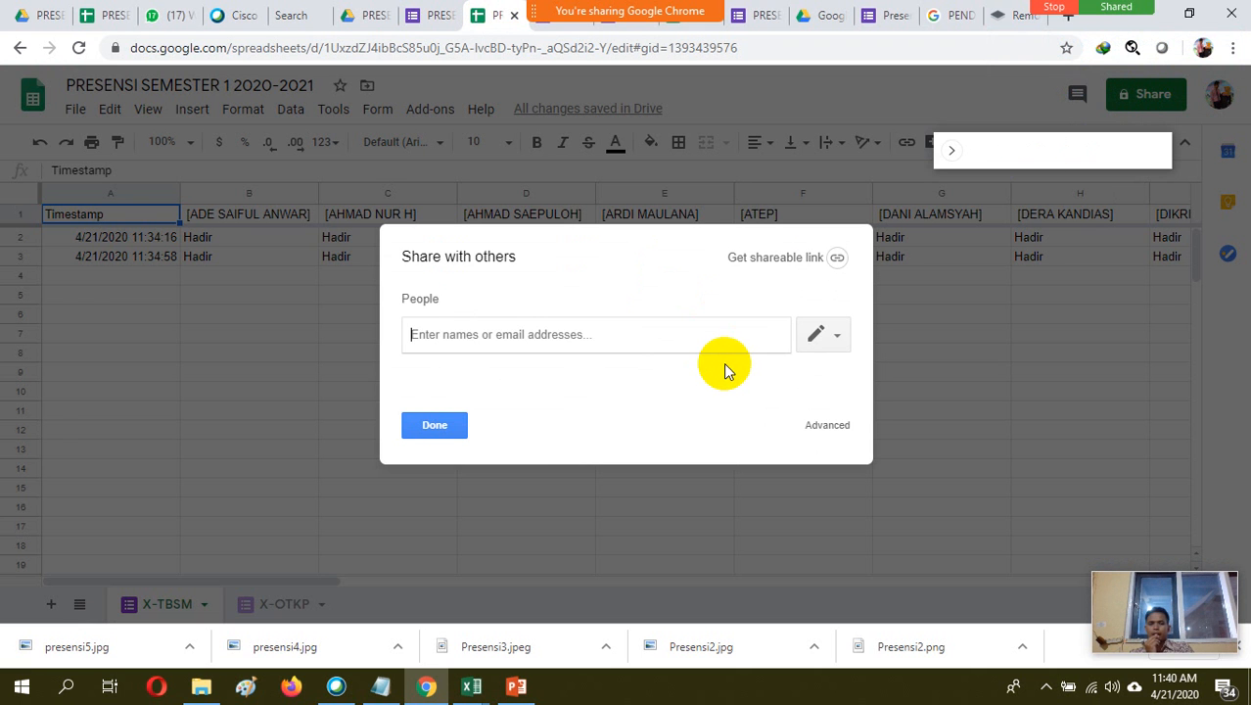
pyautogui.click(740, 272)
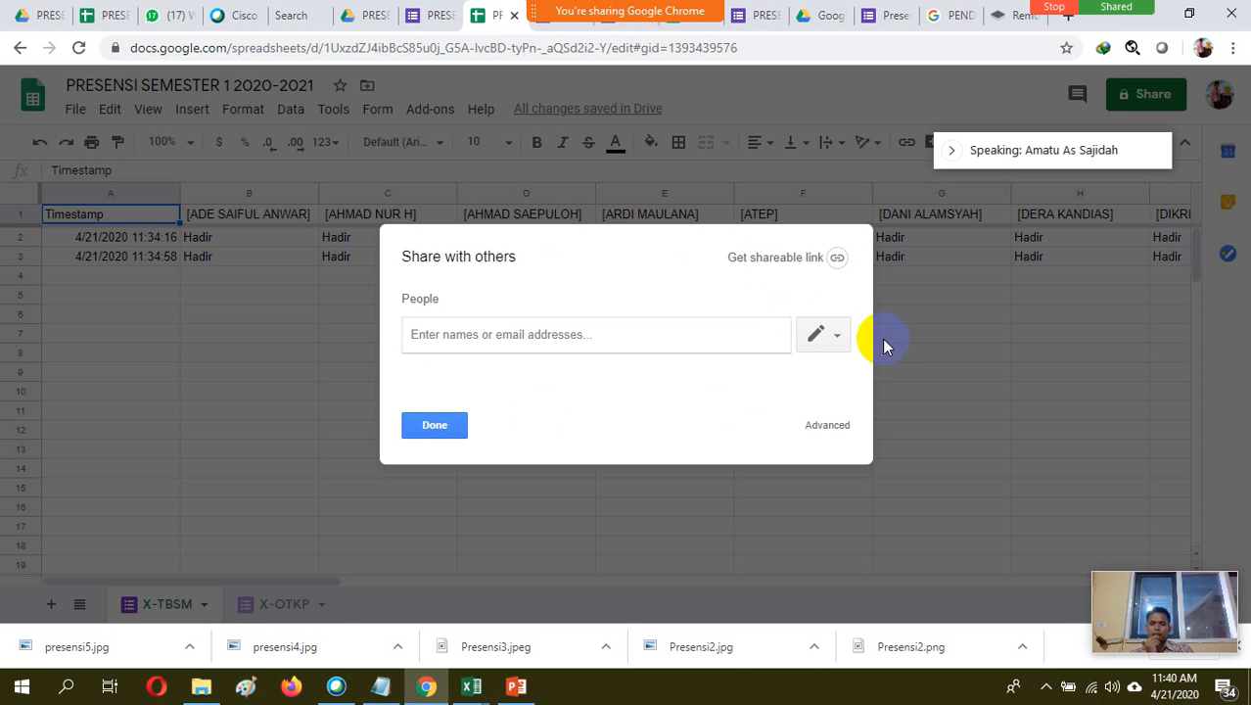
pyautogui.click(816, 260)
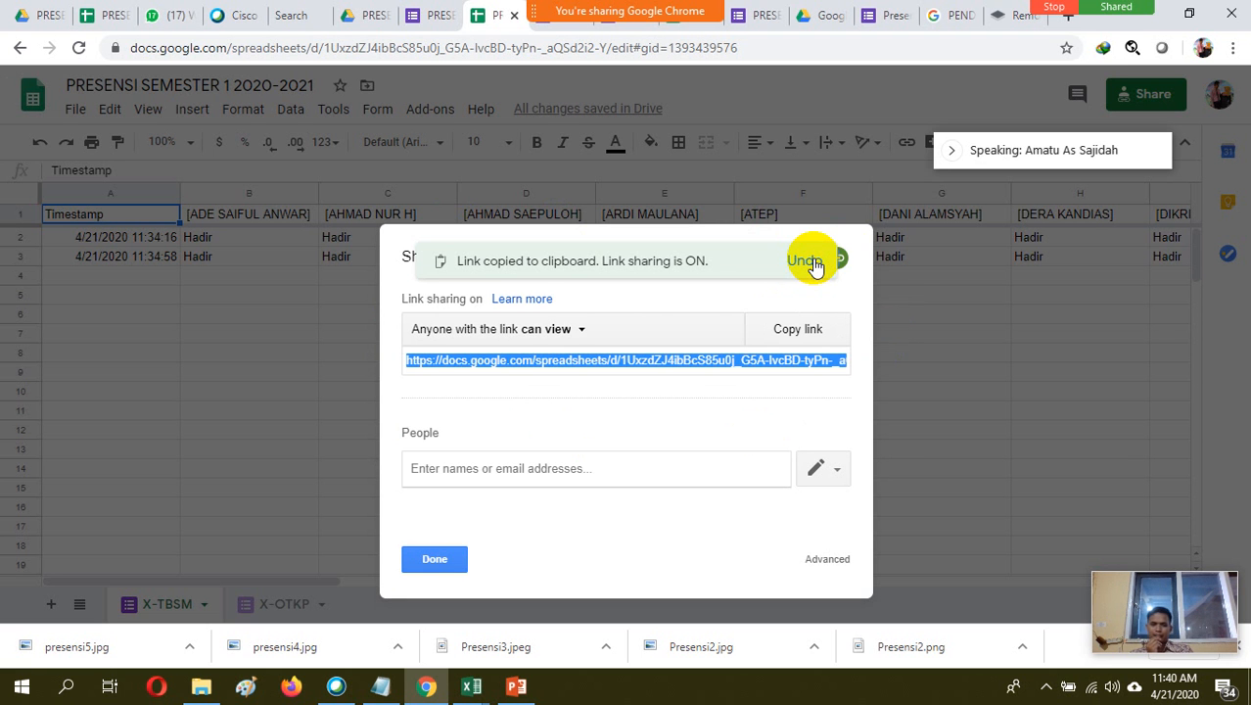
pyautogui.click(797, 333)
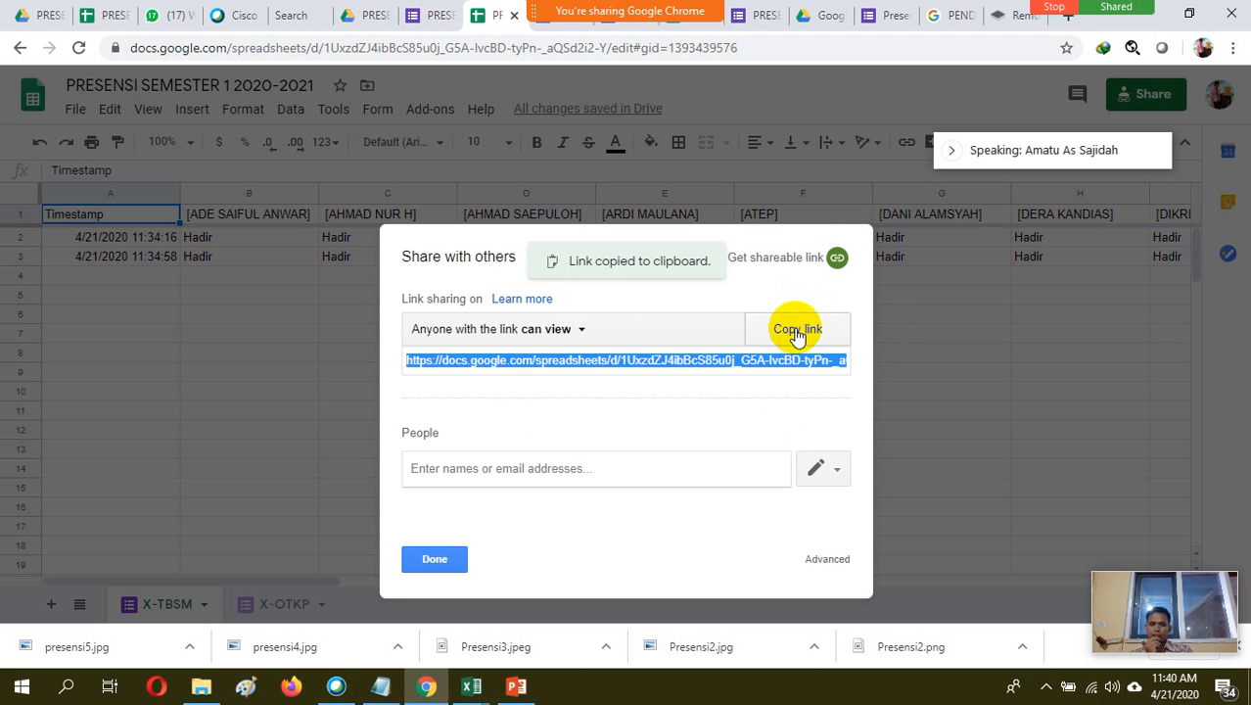
pyautogui.click(797, 333)
pyautogui.click(431, 560)
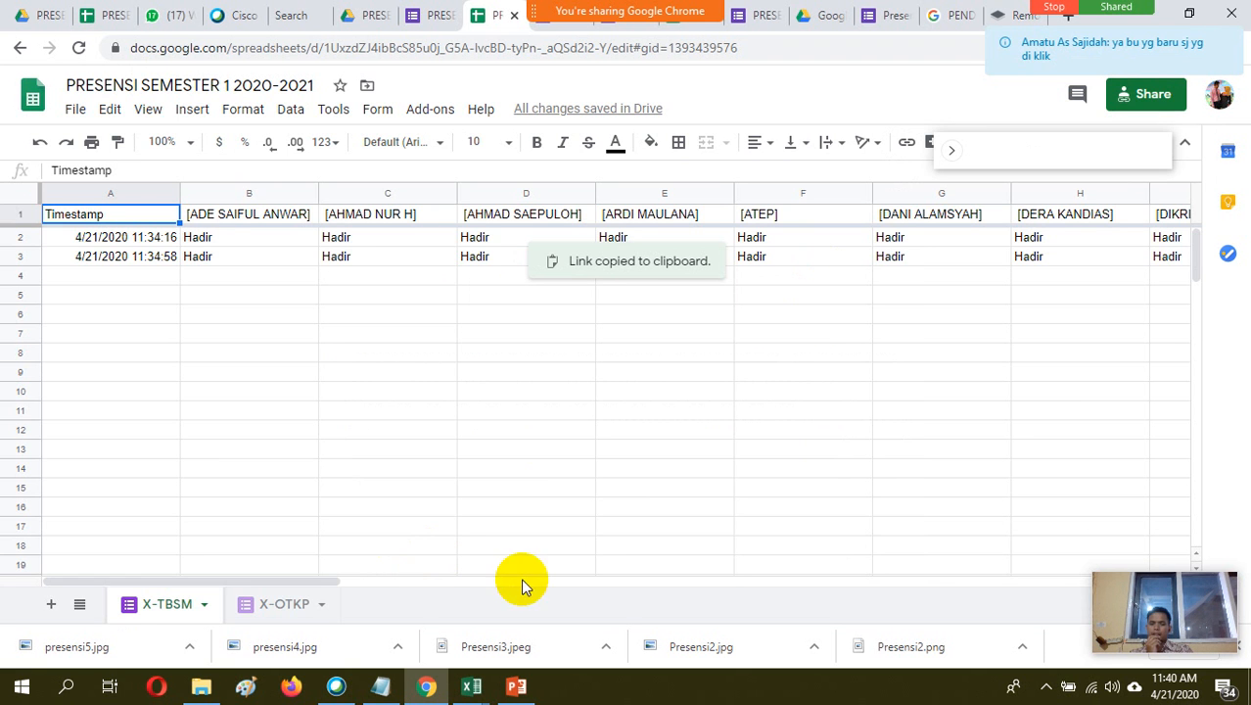
# Stop sharing Google Chrome in the Cisco Webex meeting
pyautogui.moveTo(476, 686)
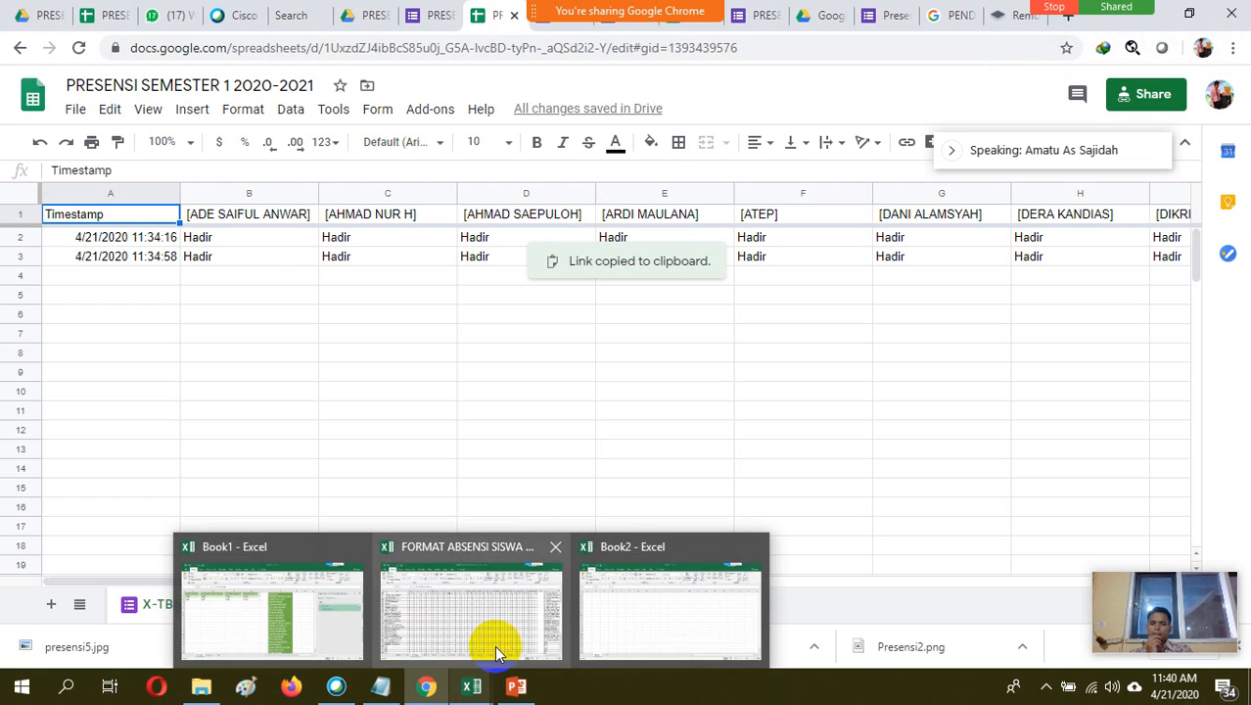
pyautogui.click(343, 689)
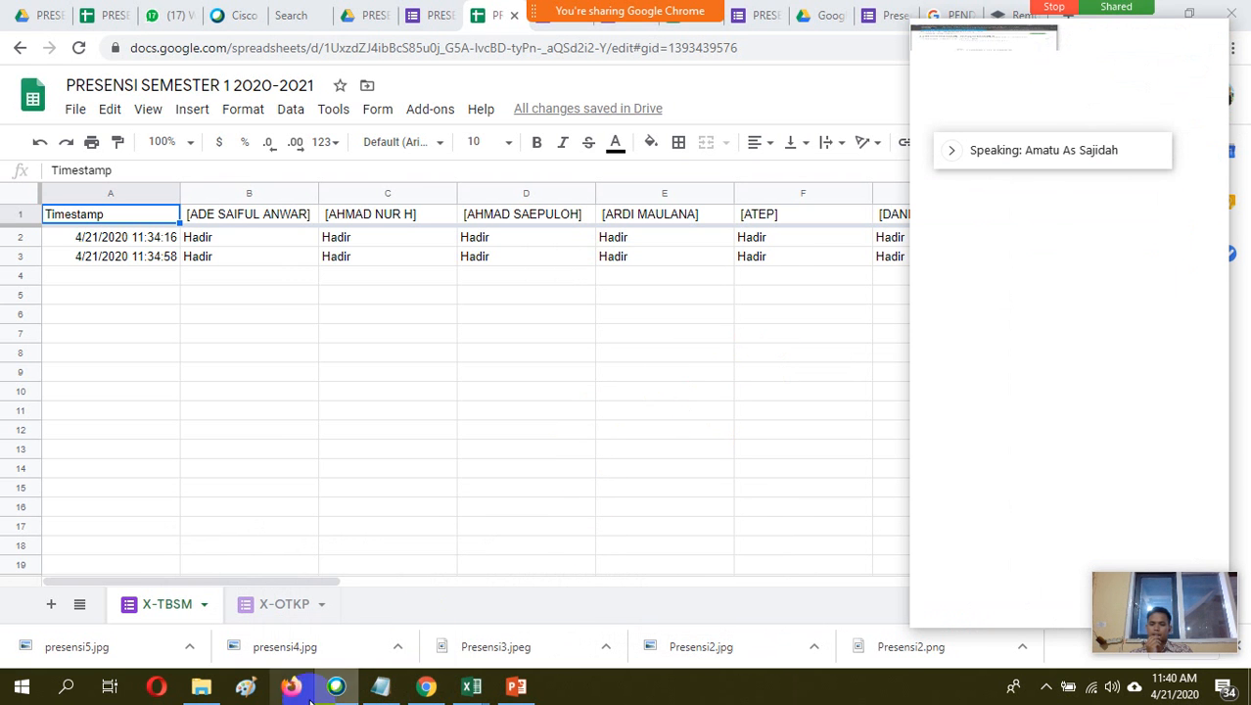
pyautogui.click(340, 691)
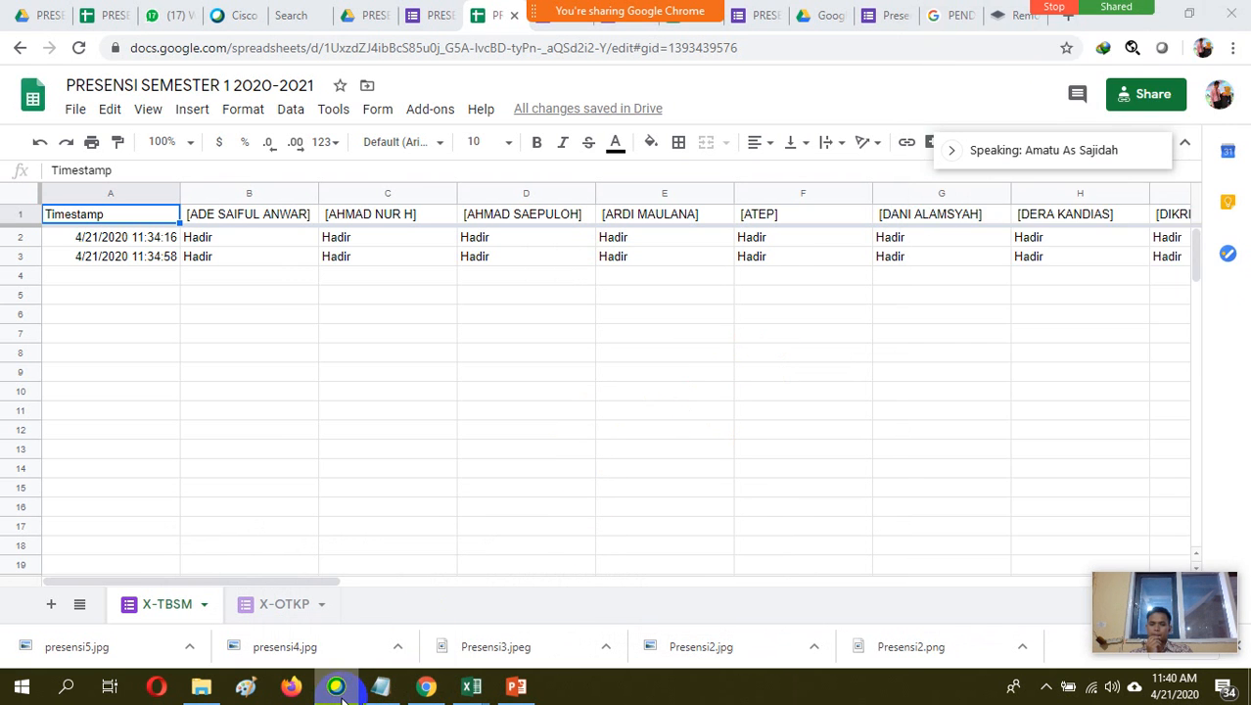
pyautogui.click(1052, 10)
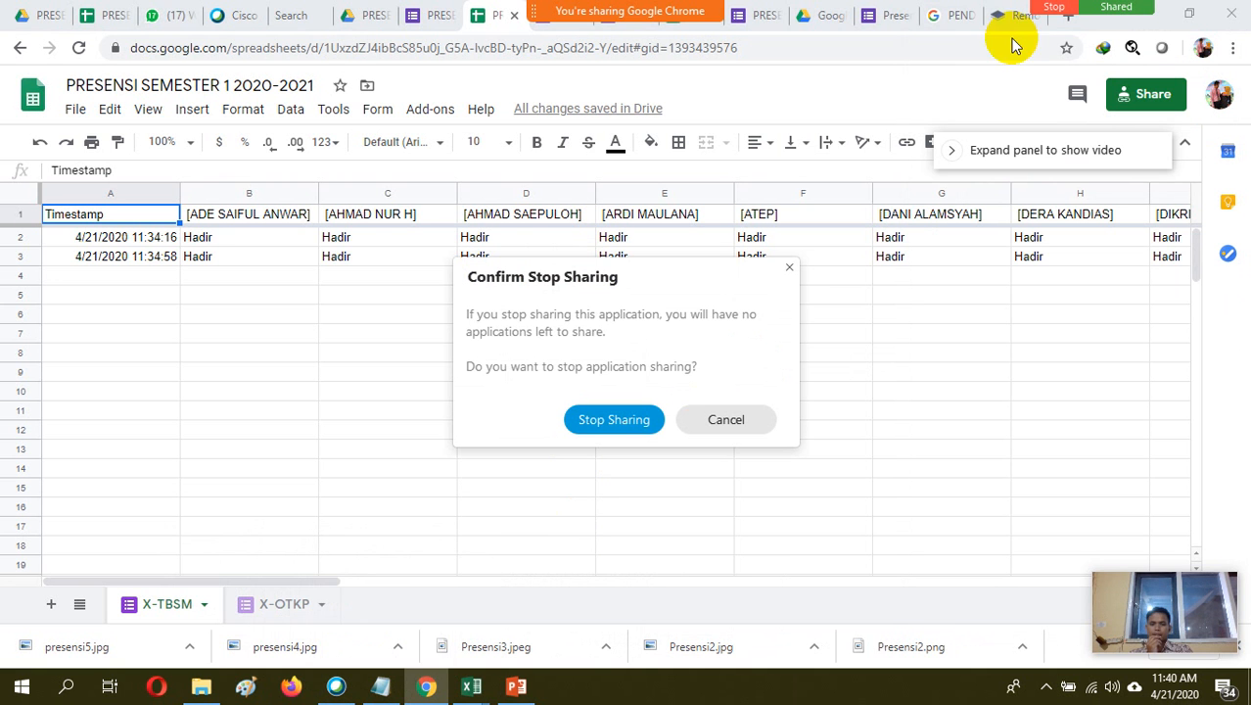
pyautogui.click(631, 419)
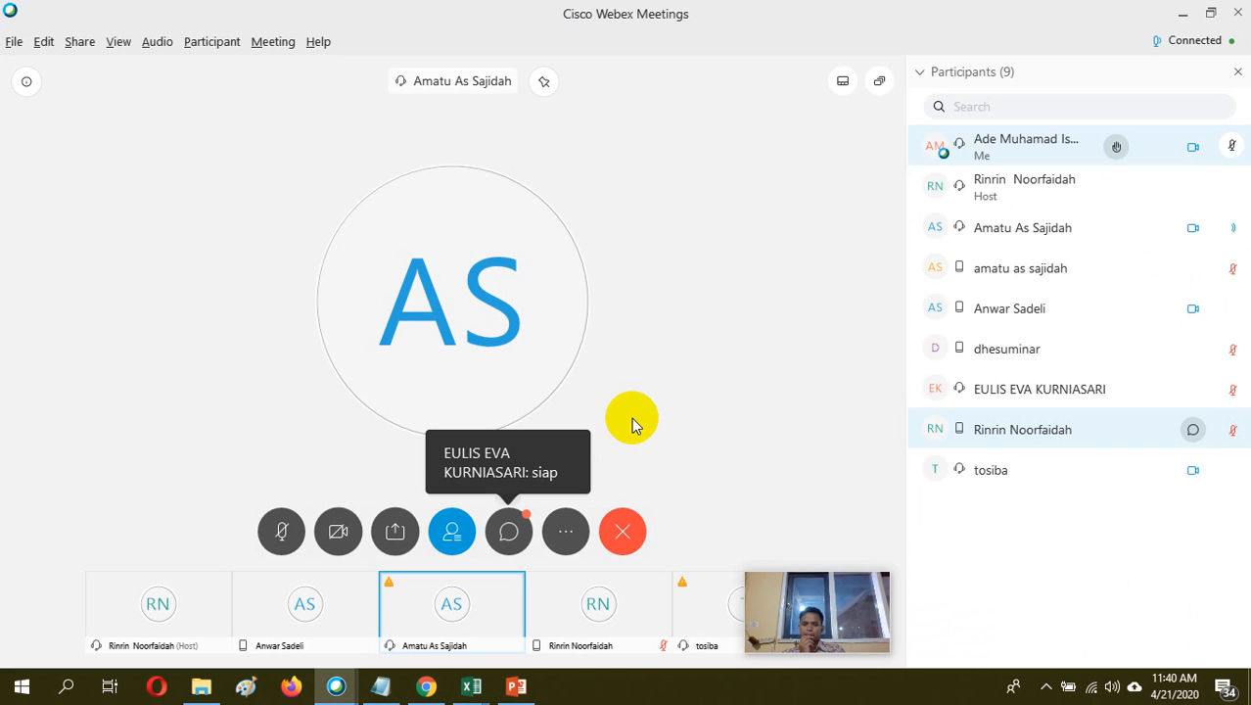
# Share Microsoft Excel with the Webex participants and switch to the blank Book2 workbook
pyautogui.click(398, 531)
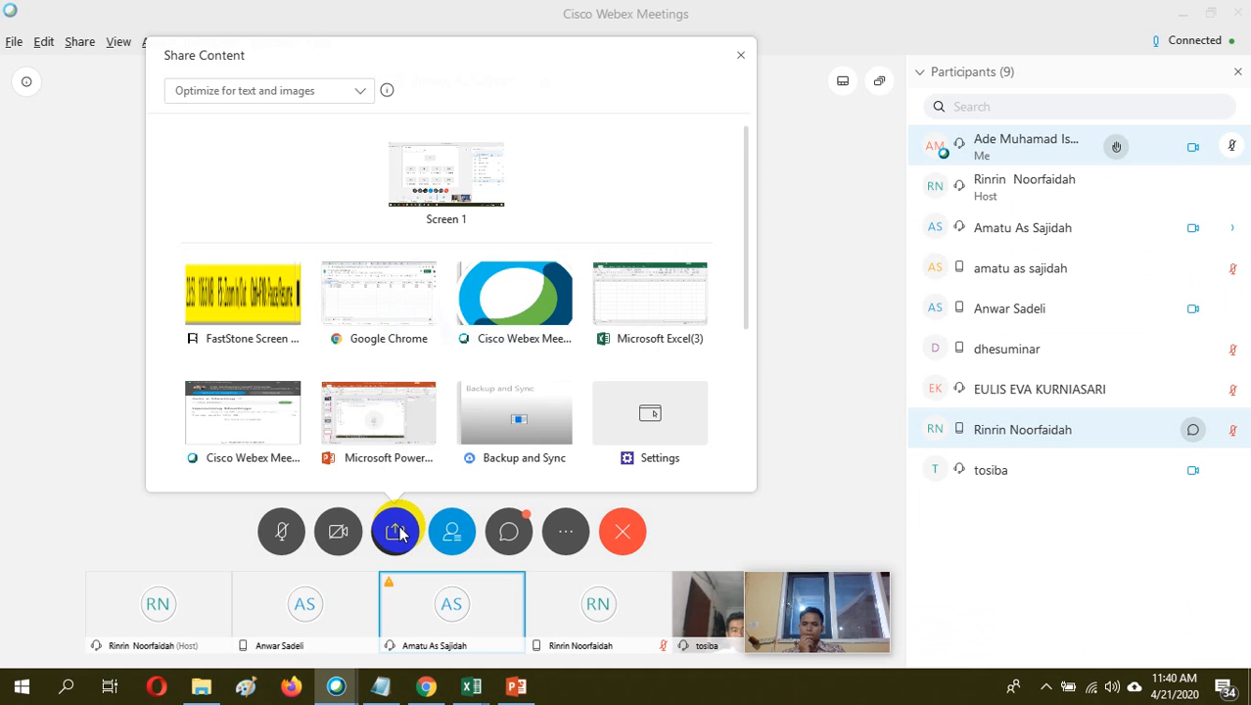
pyautogui.click(650, 292)
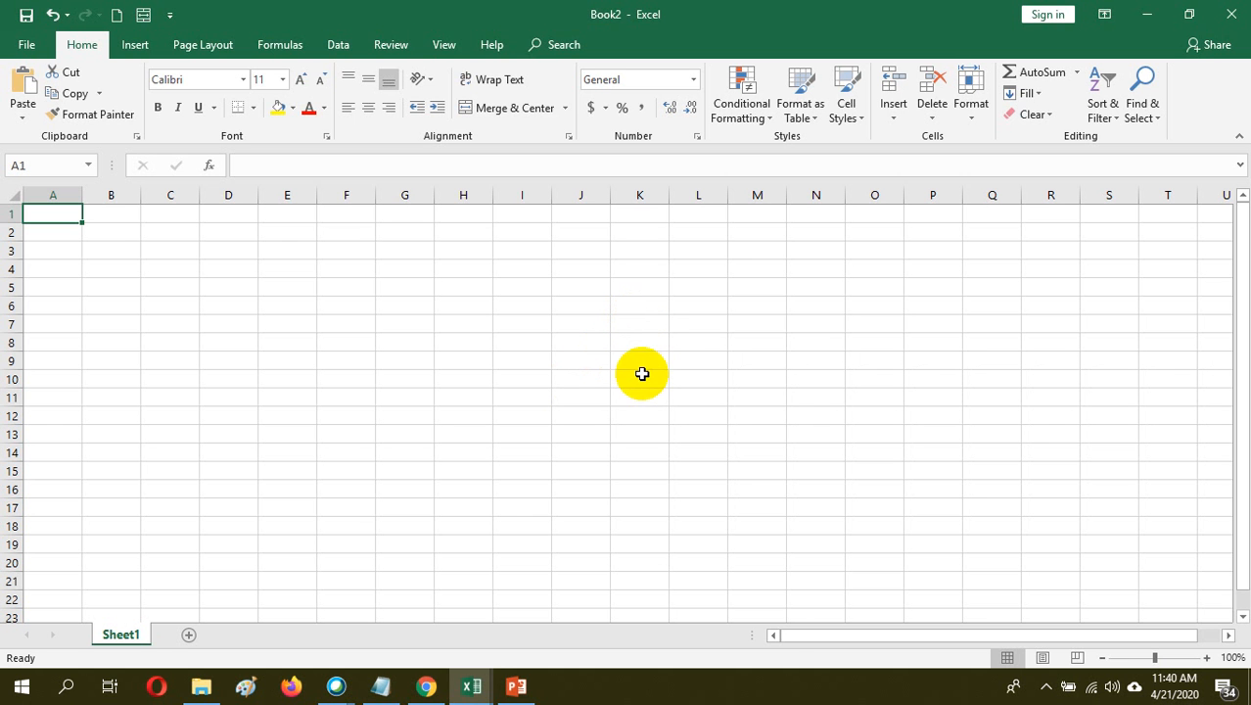
pyautogui.click(439, 696)
pyautogui.moveTo(472, 688)
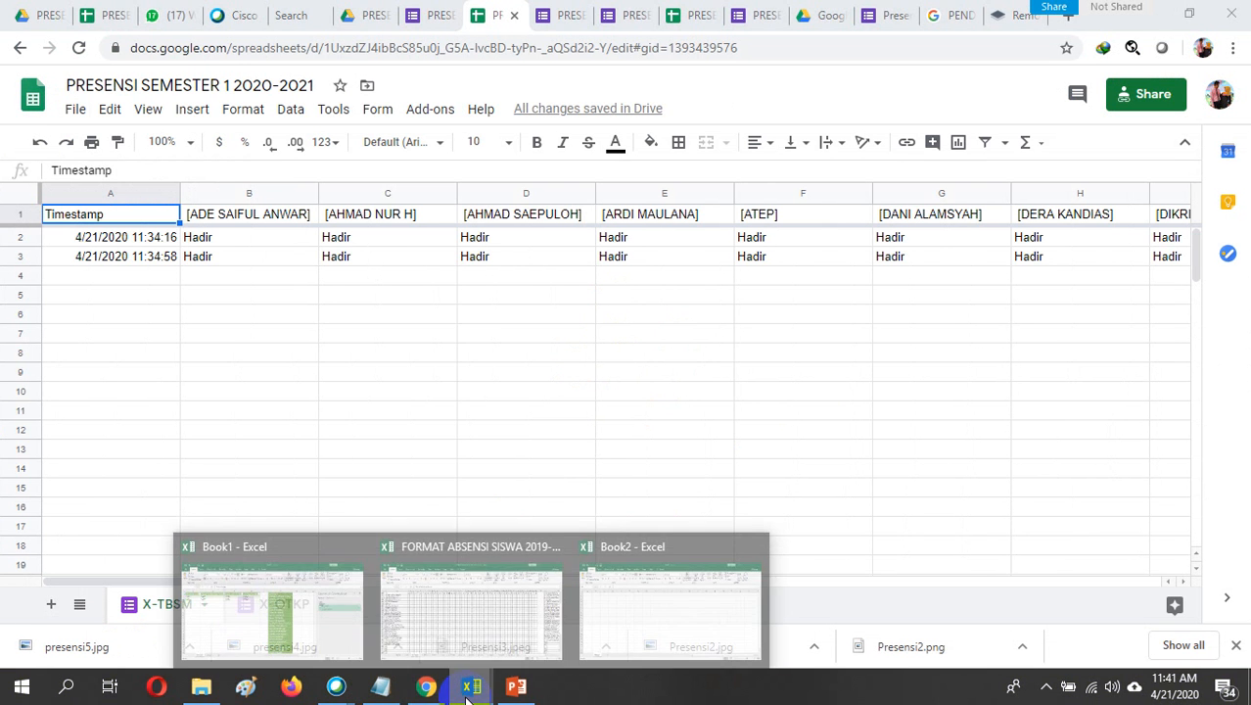
pyautogui.click(655, 608)
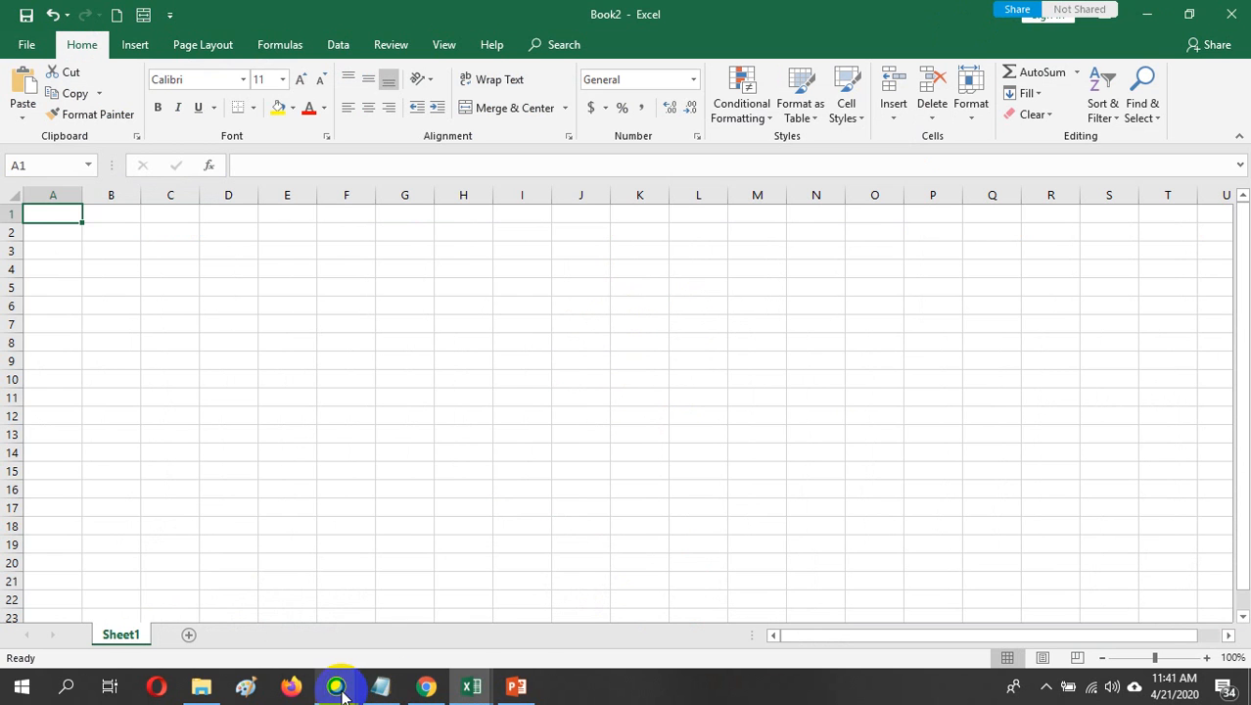
# Try to return to the Cisco Webex Meetings window, and go back to the Book2 workbook in Excel
pyautogui.click(408, 605)
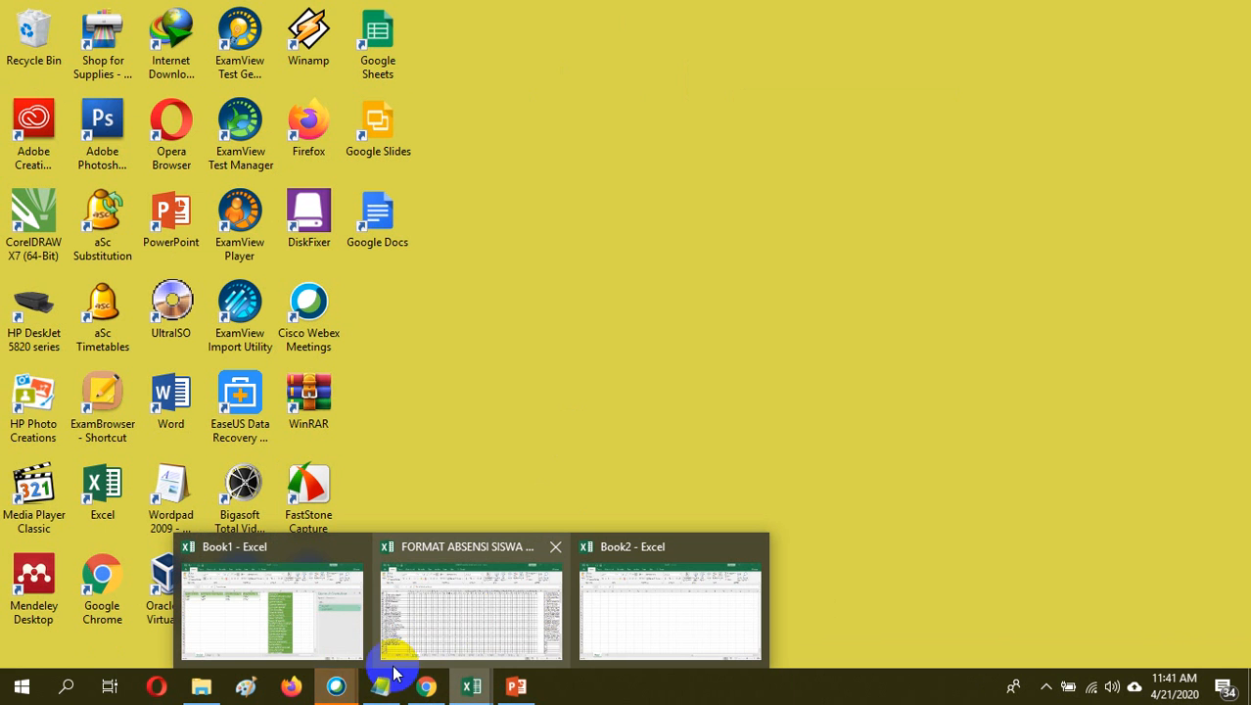
pyautogui.moveTo(337, 688)
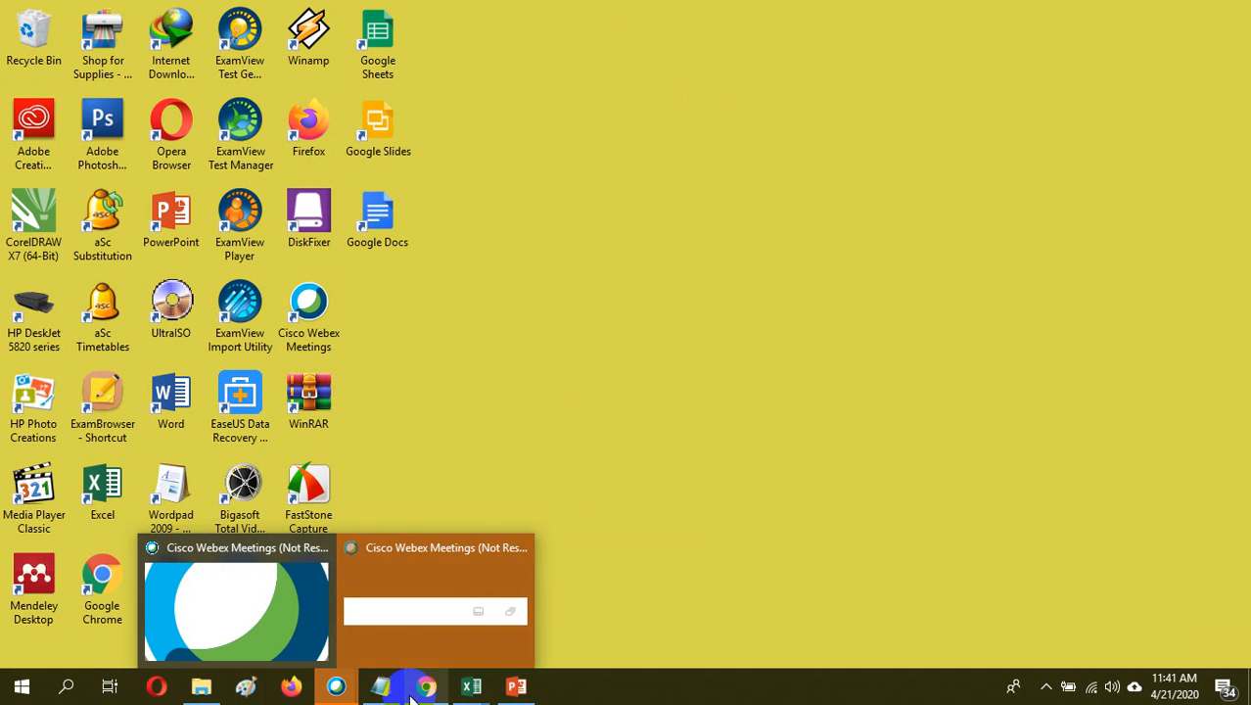
pyautogui.click(466, 691)
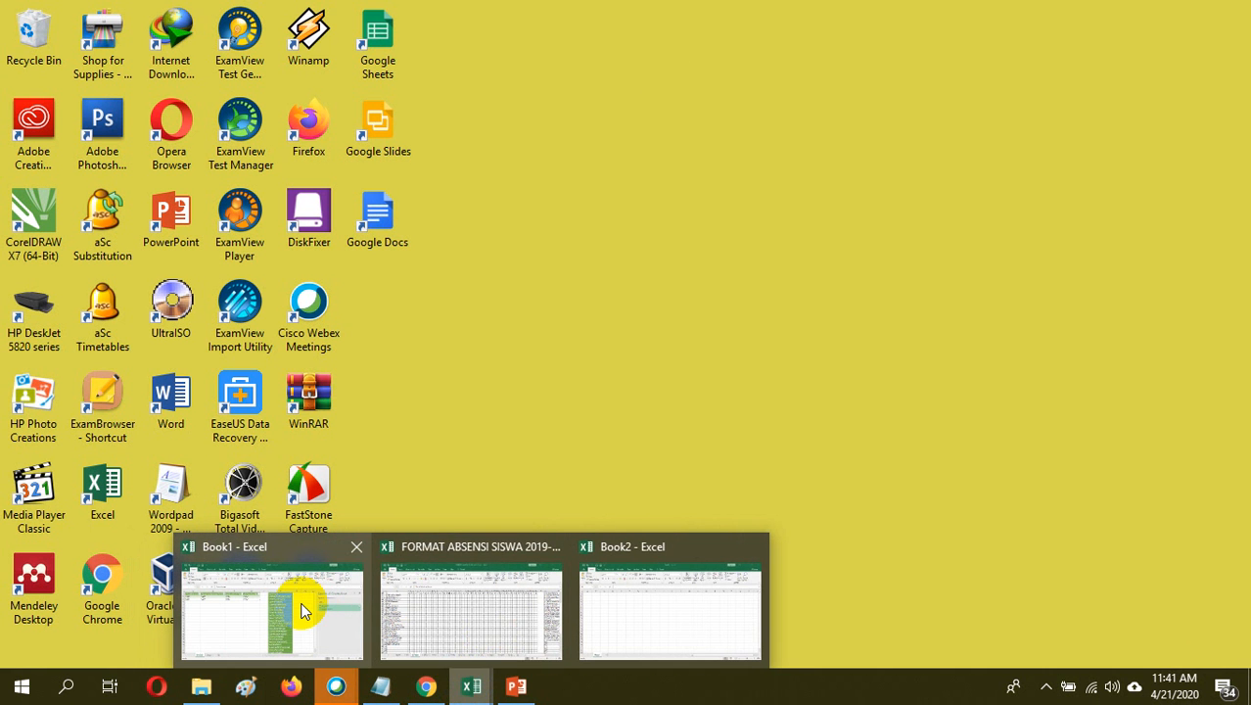
pyautogui.click(626, 624)
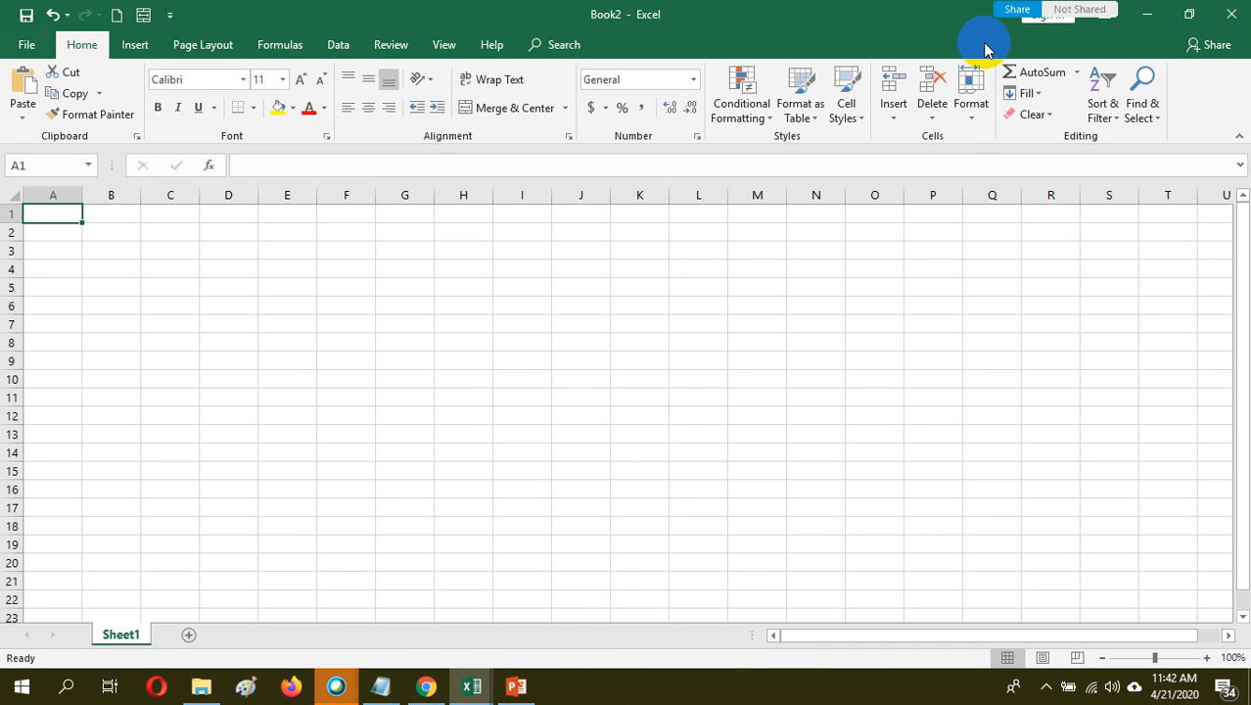
# Close the Book1 workbook without saving and close the FORMAT ABSENSI SISWA 2019-2020 workbook, keeping Book2 open
pyautogui.click(477, 688)
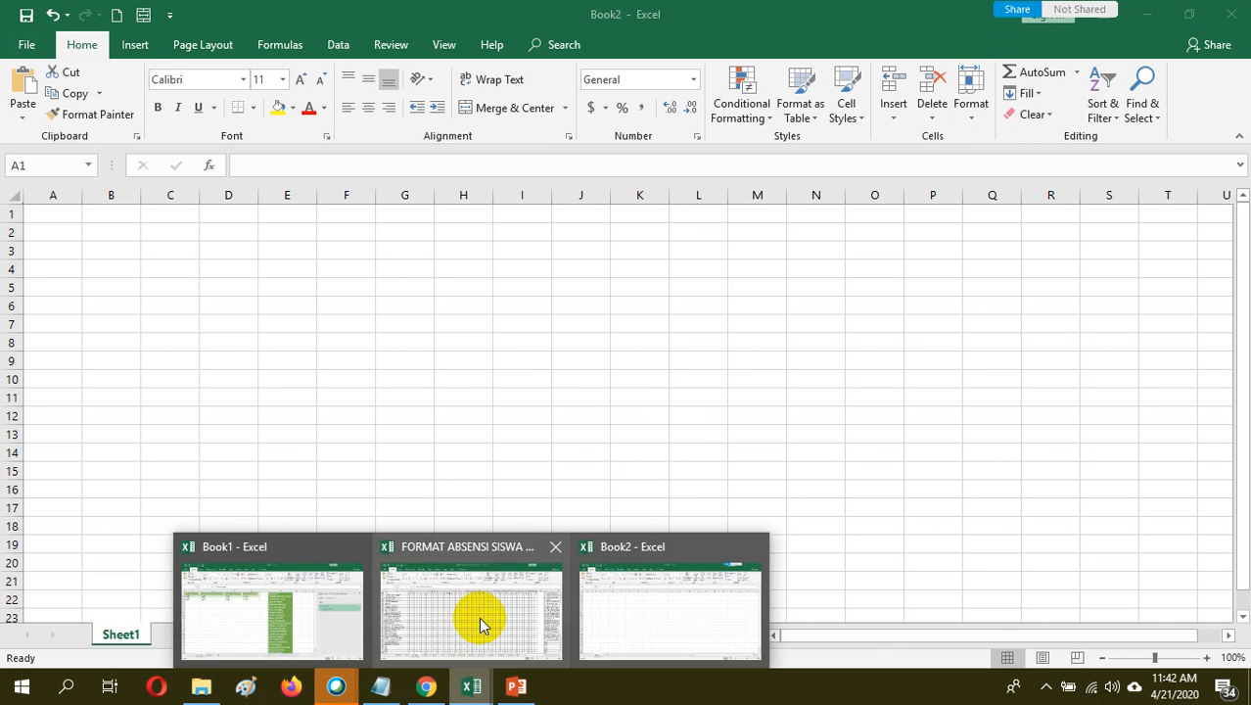
pyautogui.click(473, 581)
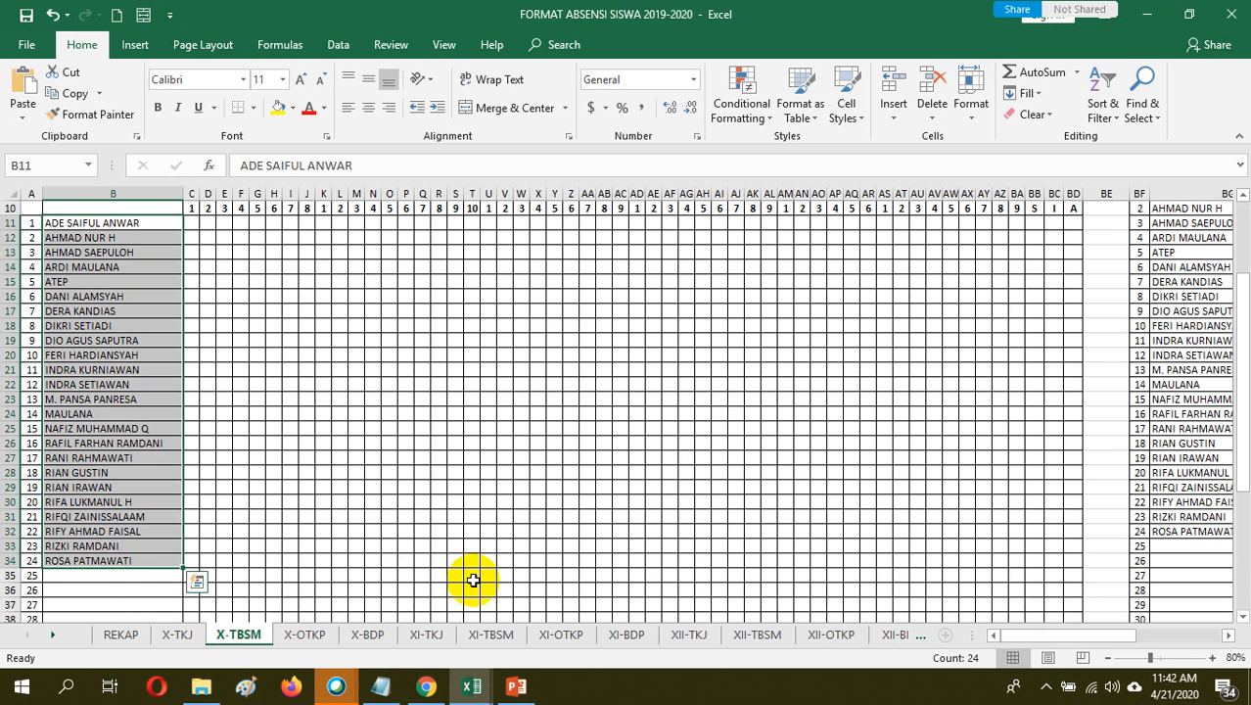
pyautogui.click(473, 685)
pyautogui.click(307, 621)
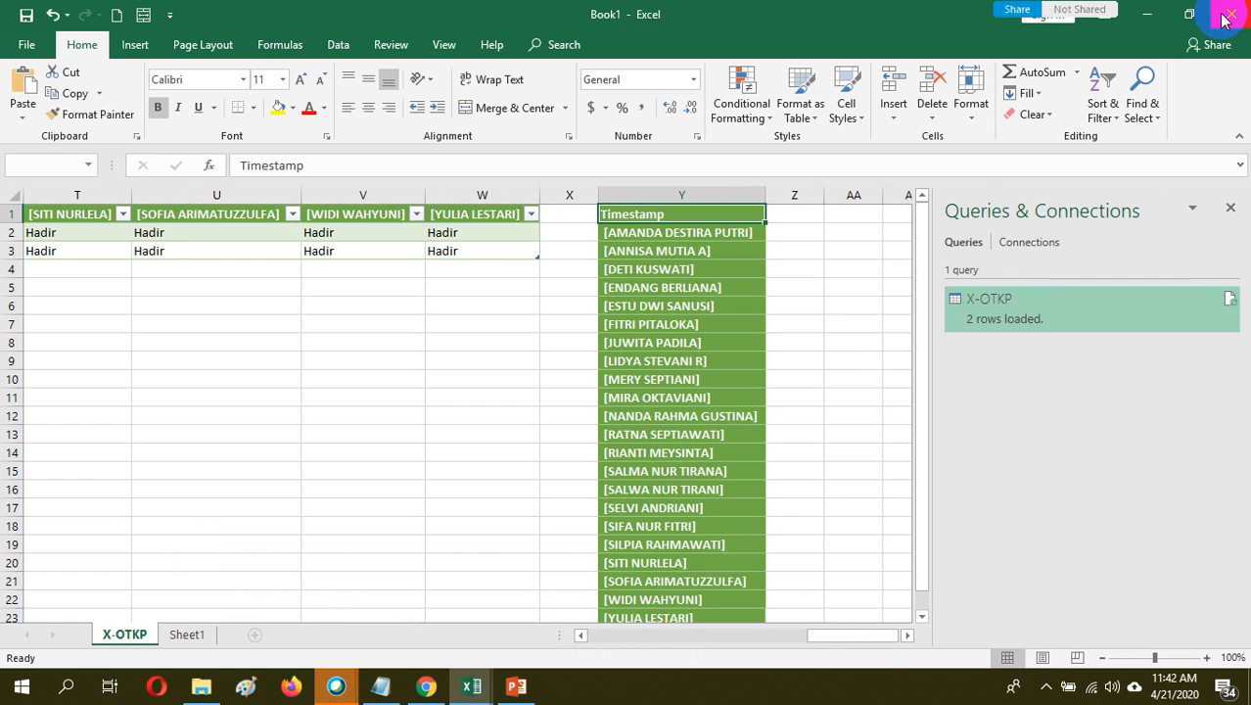
pyautogui.click(1226, 20)
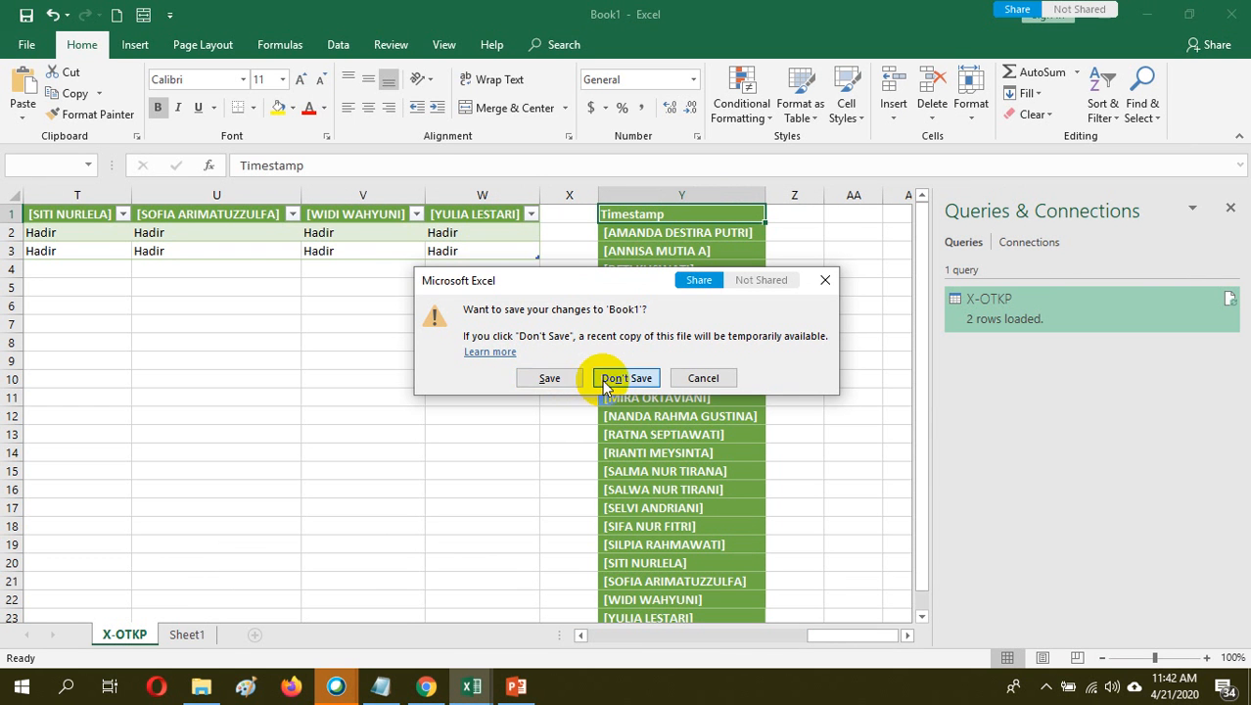
pyautogui.click(625, 378)
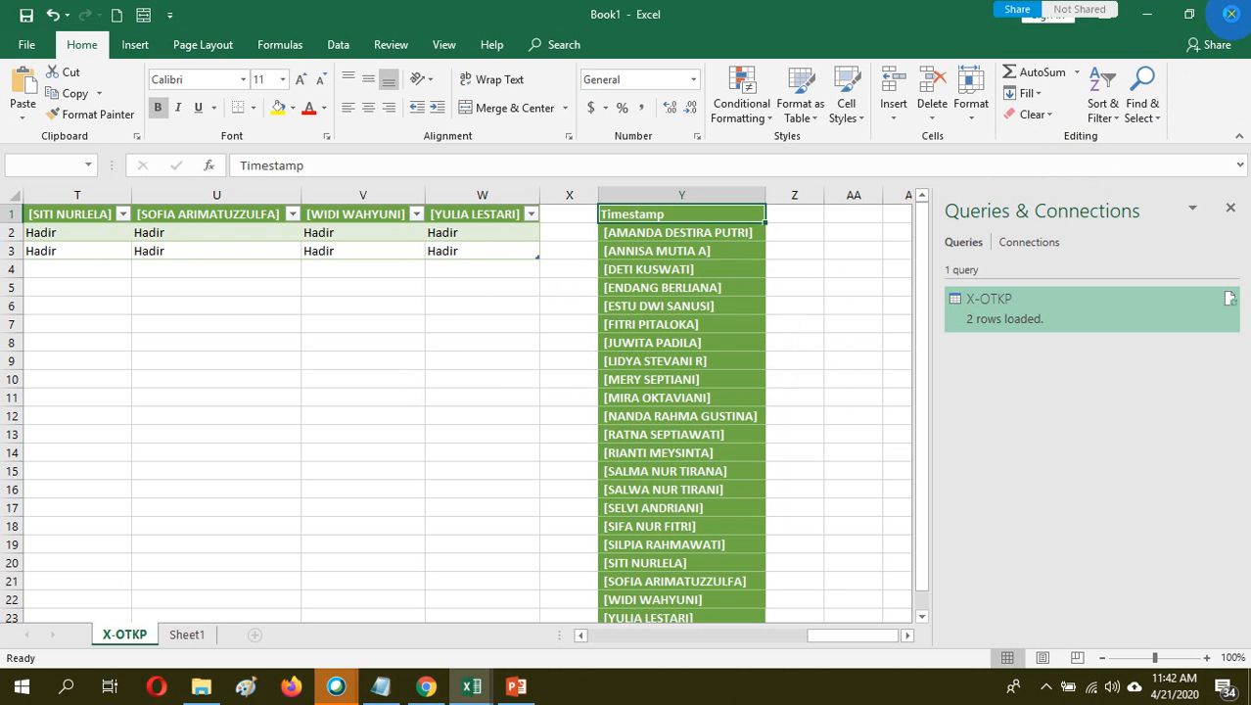
pyautogui.click(1230, 14)
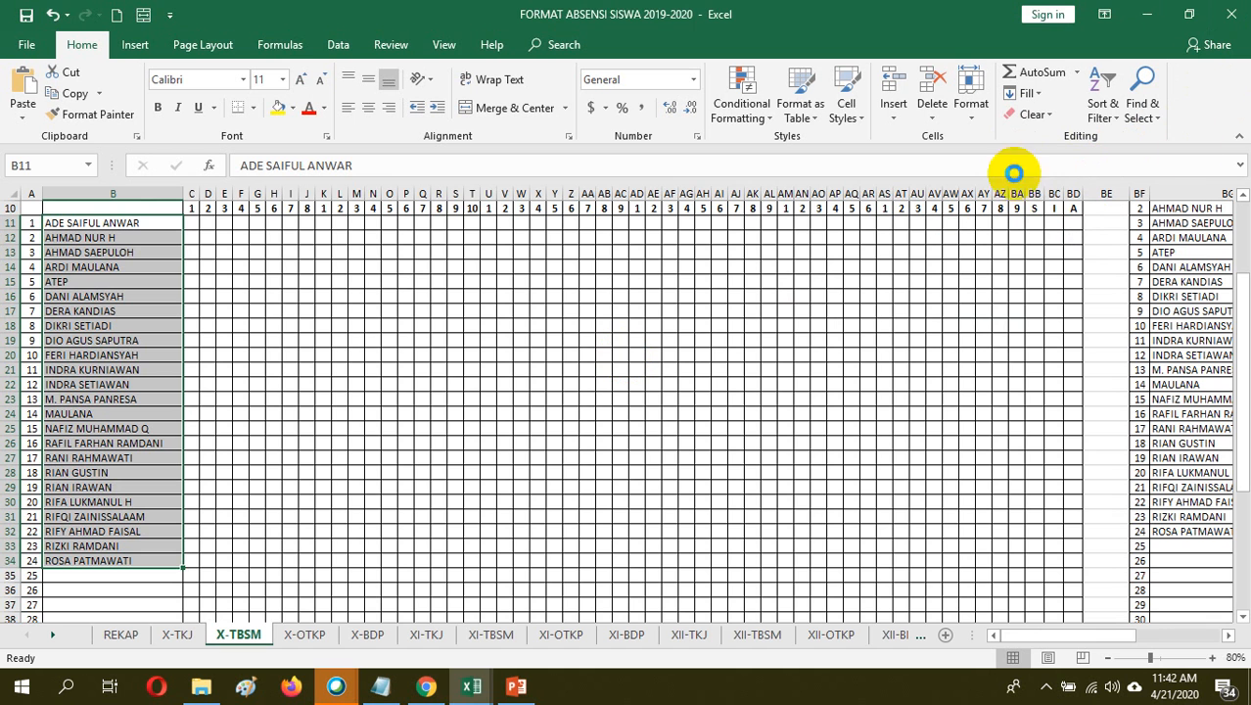
pyautogui.click(1231, 17)
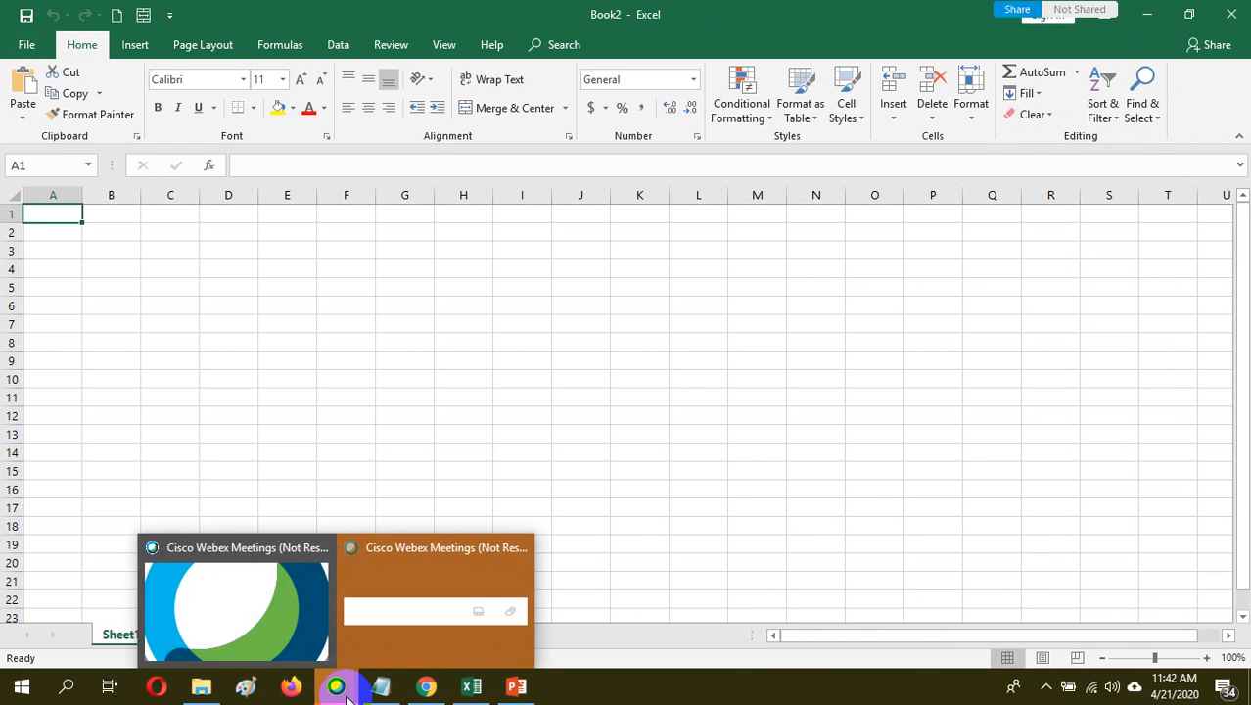
# Switch to Cisco Webex Meetings and choose to close the unresponsive Cisco Webex Service program
pyautogui.click(286, 612)
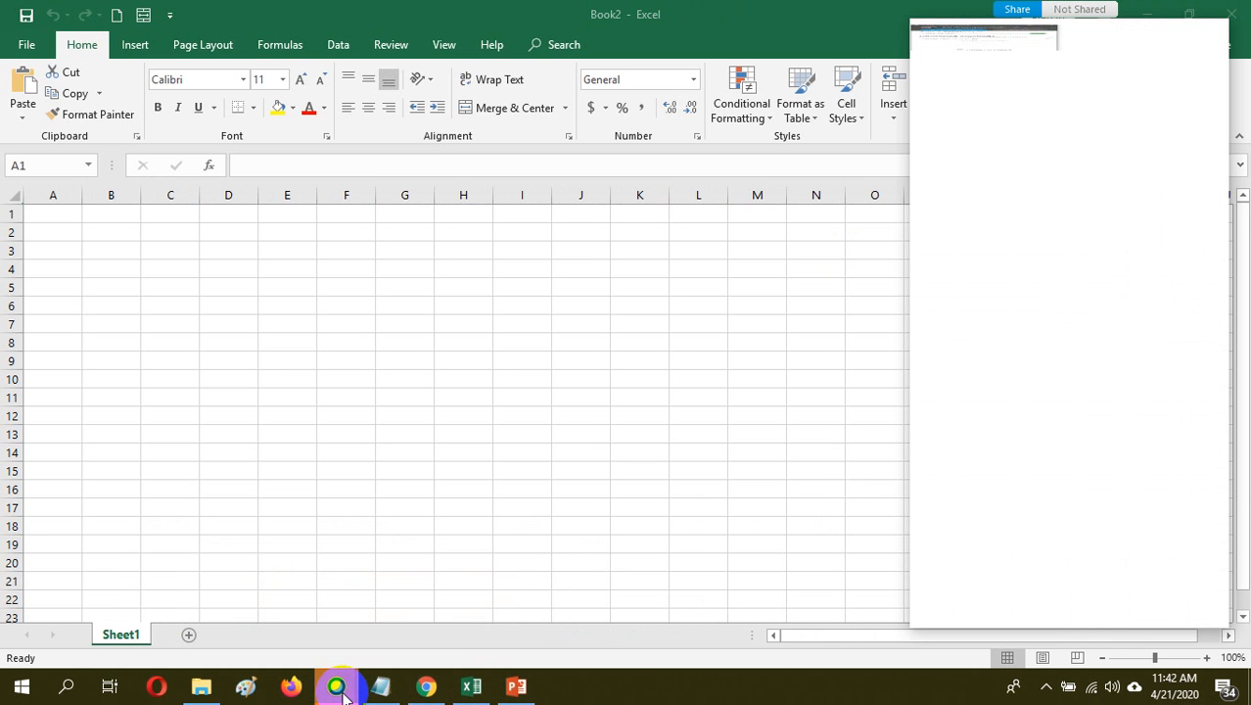
pyautogui.moveTo(335, 685)
pyautogui.click(411, 640)
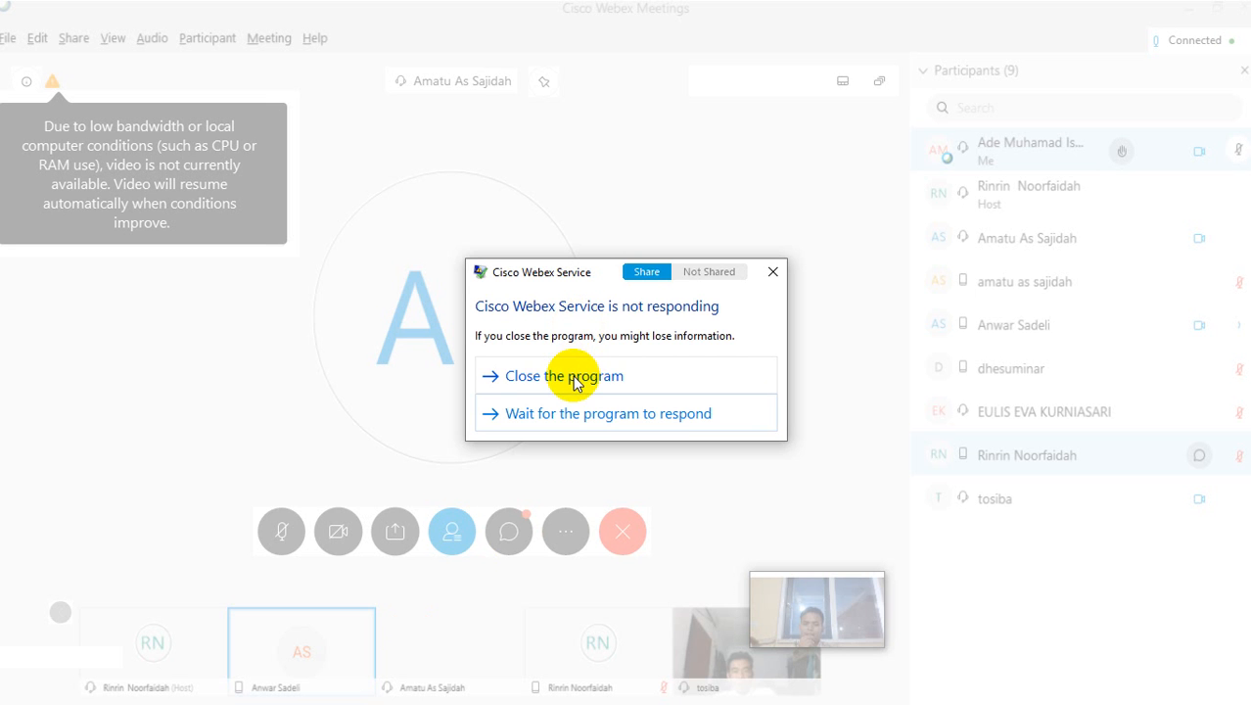
pyautogui.click(635, 381)
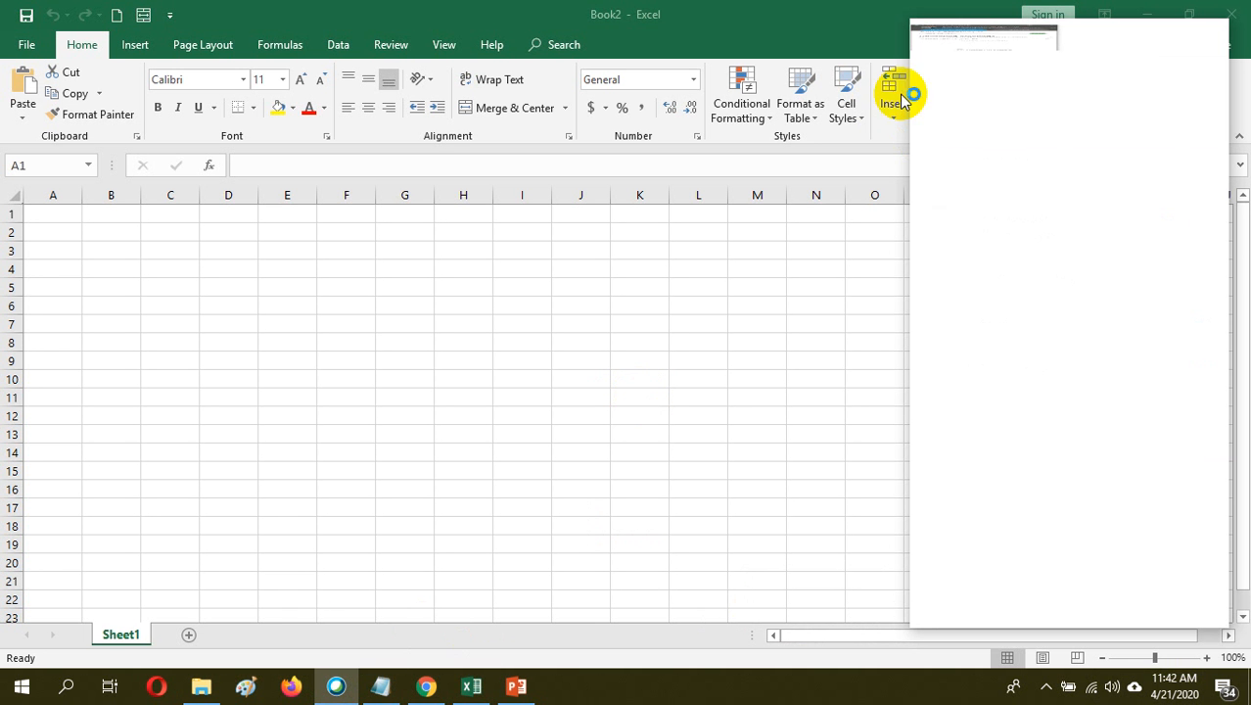
# Try to switch from Book2 to Cisco Webex Meetings and Google Chrome, and show the desktop
pyautogui.click(707, 19)
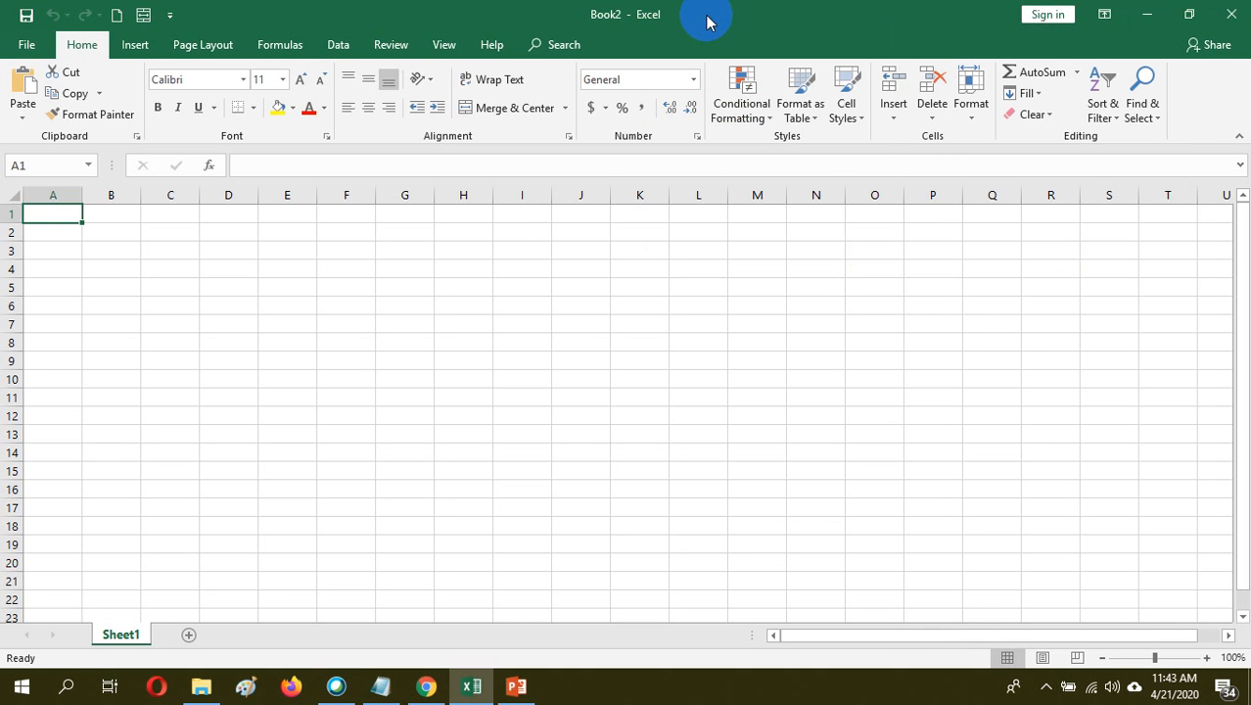
pyautogui.click(335, 686)
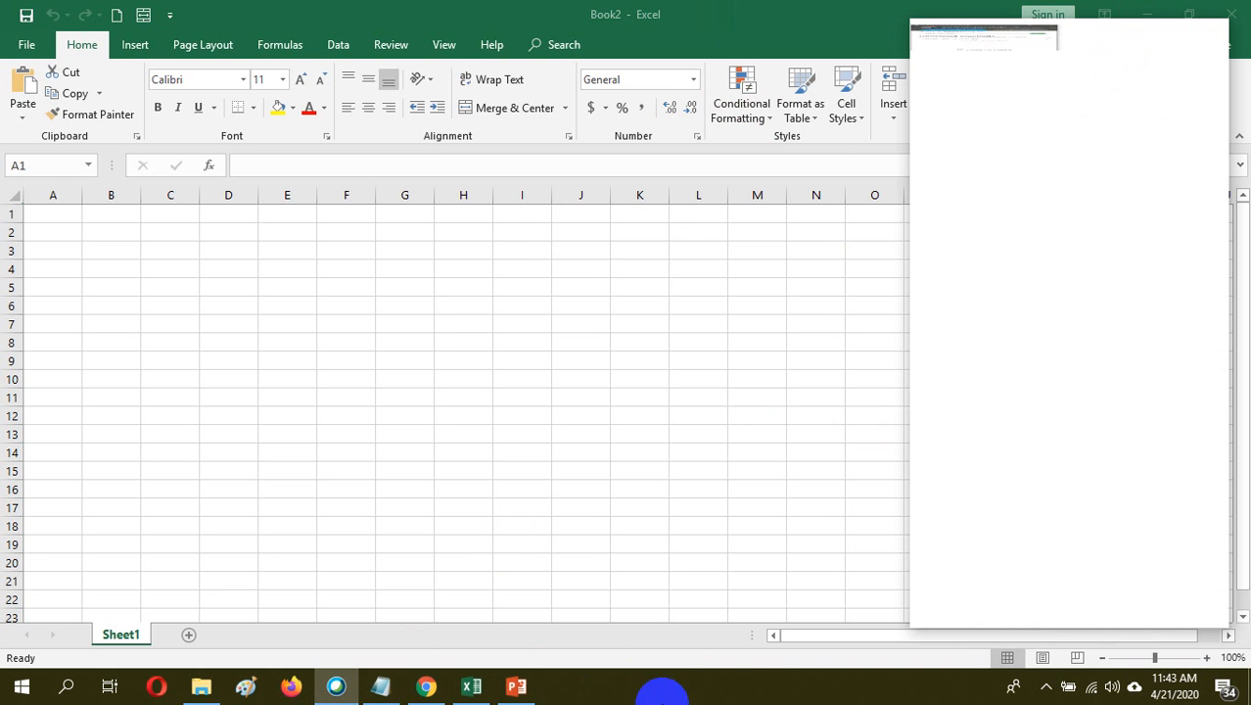
pyautogui.click(424, 688)
pyautogui.click(424, 688)
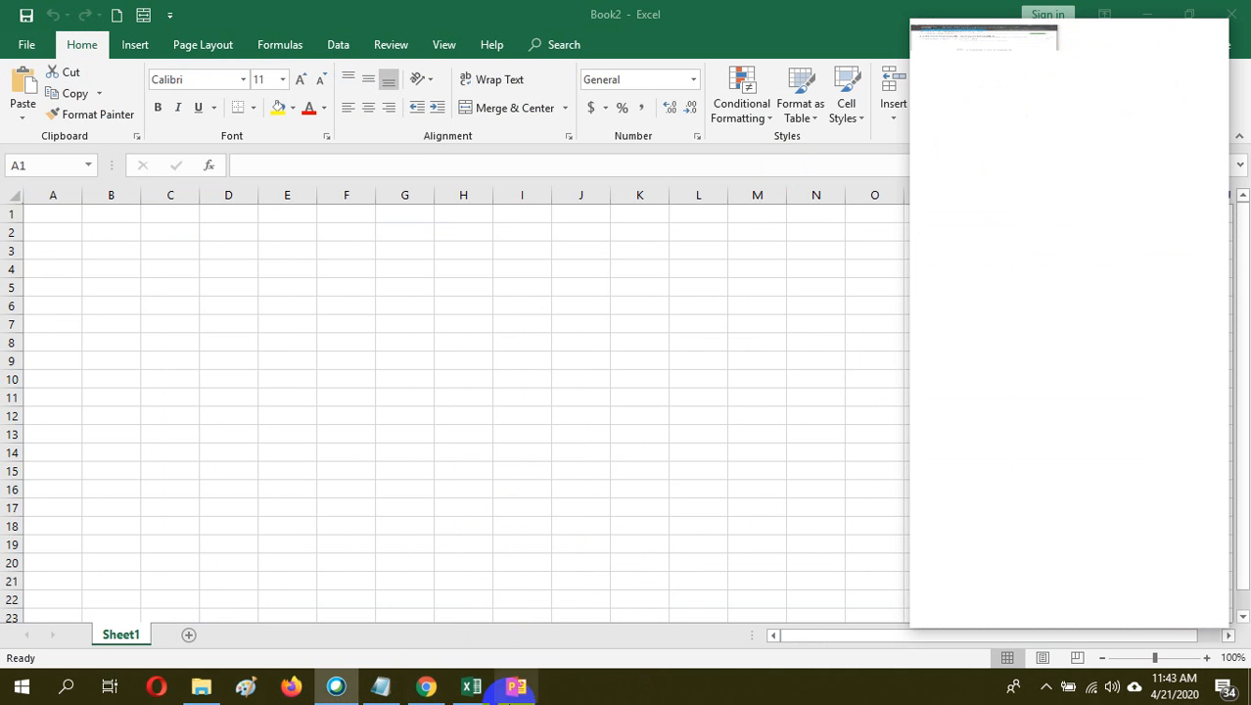
pyautogui.rightClick(643, 690)
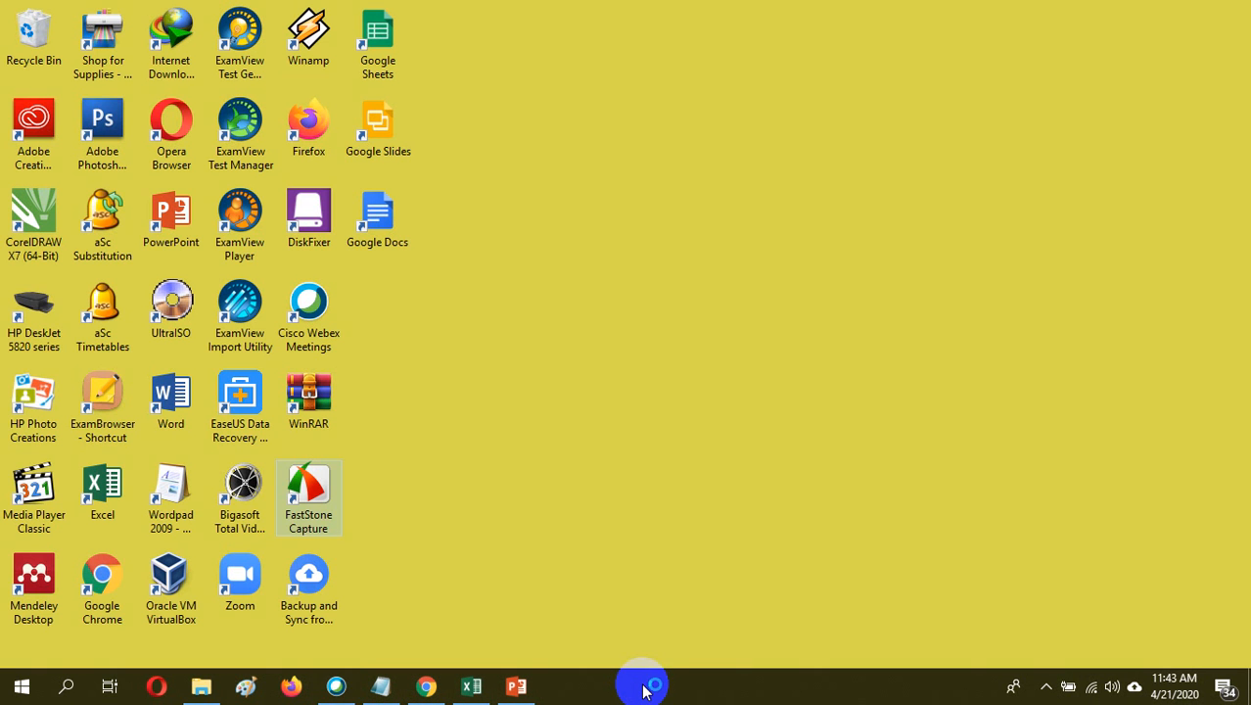
# Refresh the desktop, close the unresponsive Cisco Webex Meetings Desktop App, and launch Cisco Webex Meetings again
pyautogui.rightClick(652, 467)
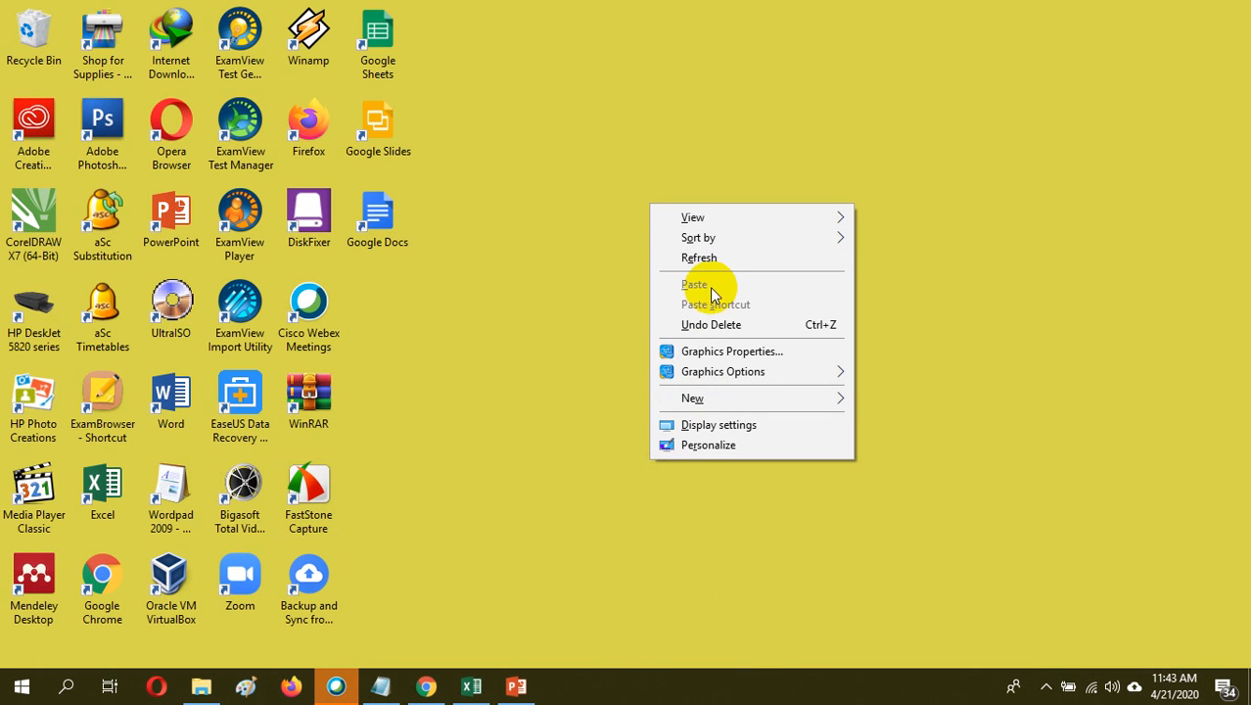
pyautogui.click(709, 258)
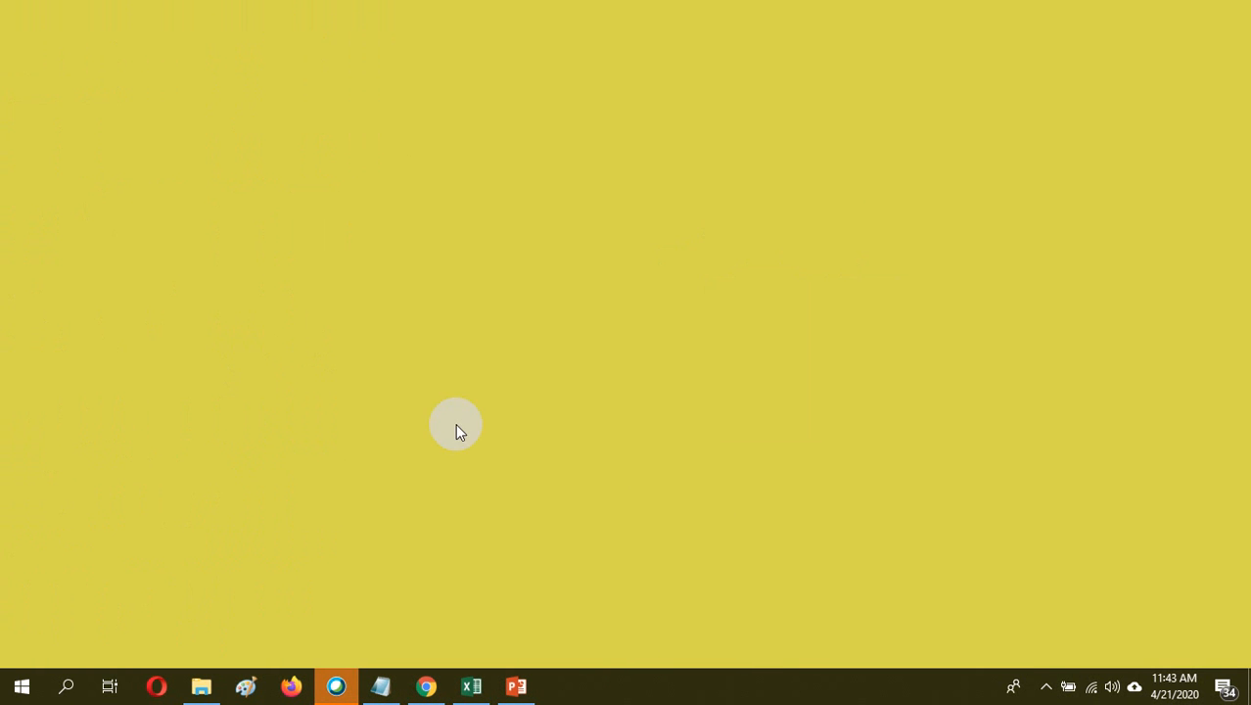
pyautogui.click(336, 685)
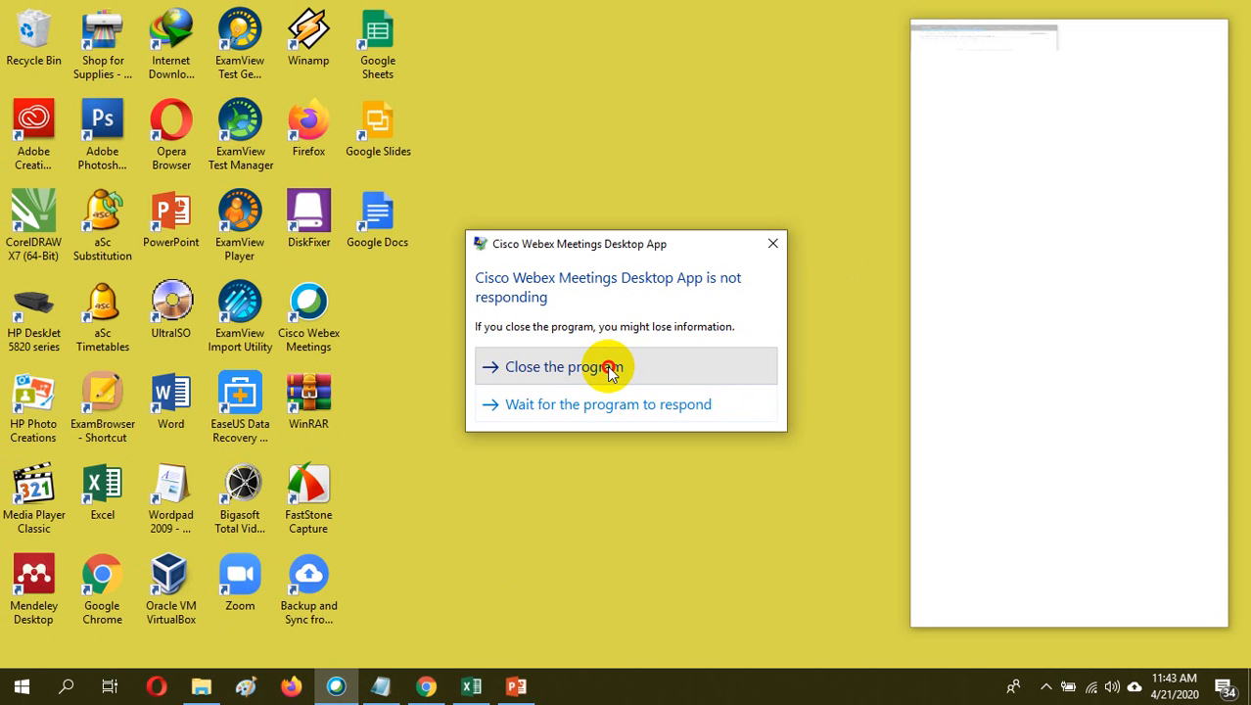
pyautogui.click(607, 365)
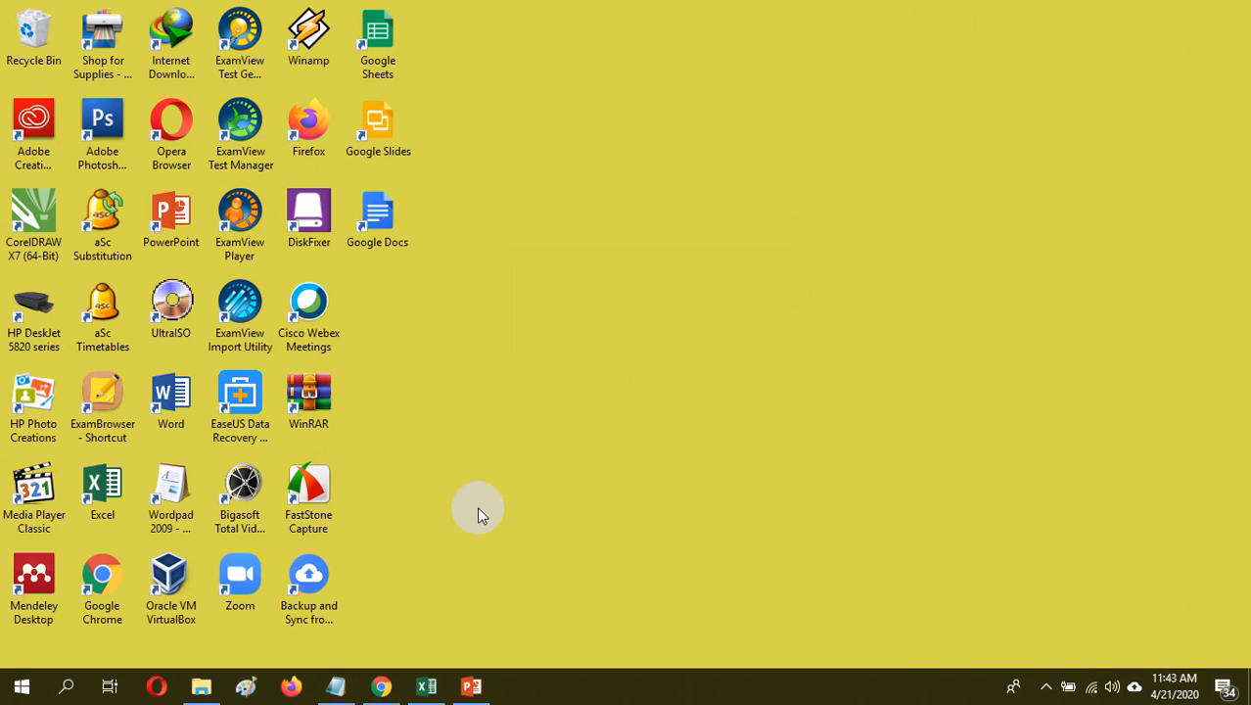
pyautogui.doubleClick(308, 308)
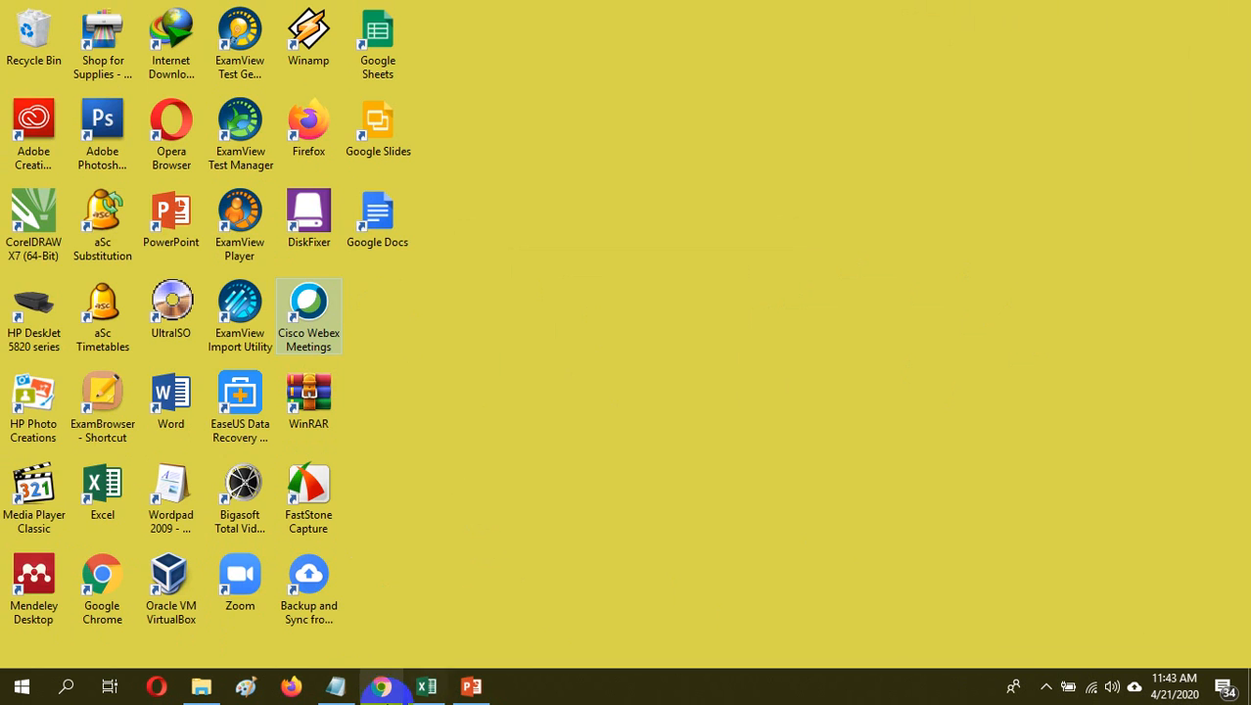
# Switch to Google Chrome, find the meeting invitation in the VCT JABAR 6 - 06.3 WhatsApp chat, and copy its meeting number
pyautogui.click(380, 685)
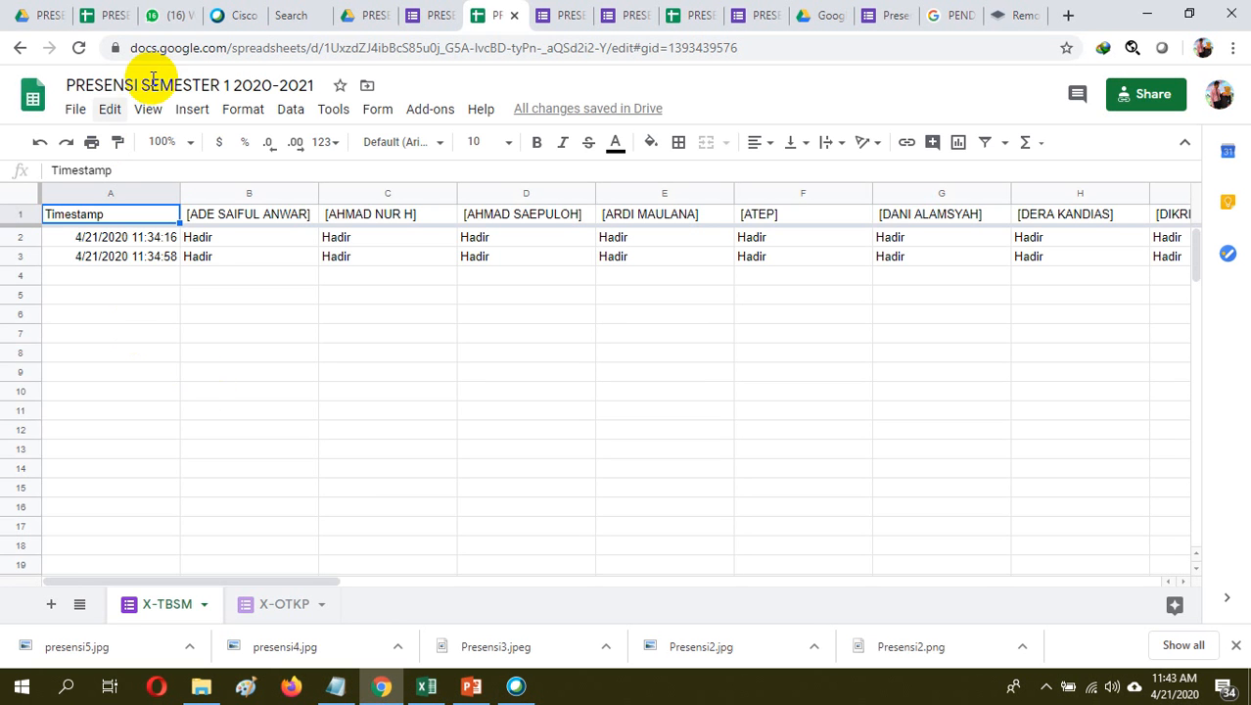
pyautogui.click(169, 16)
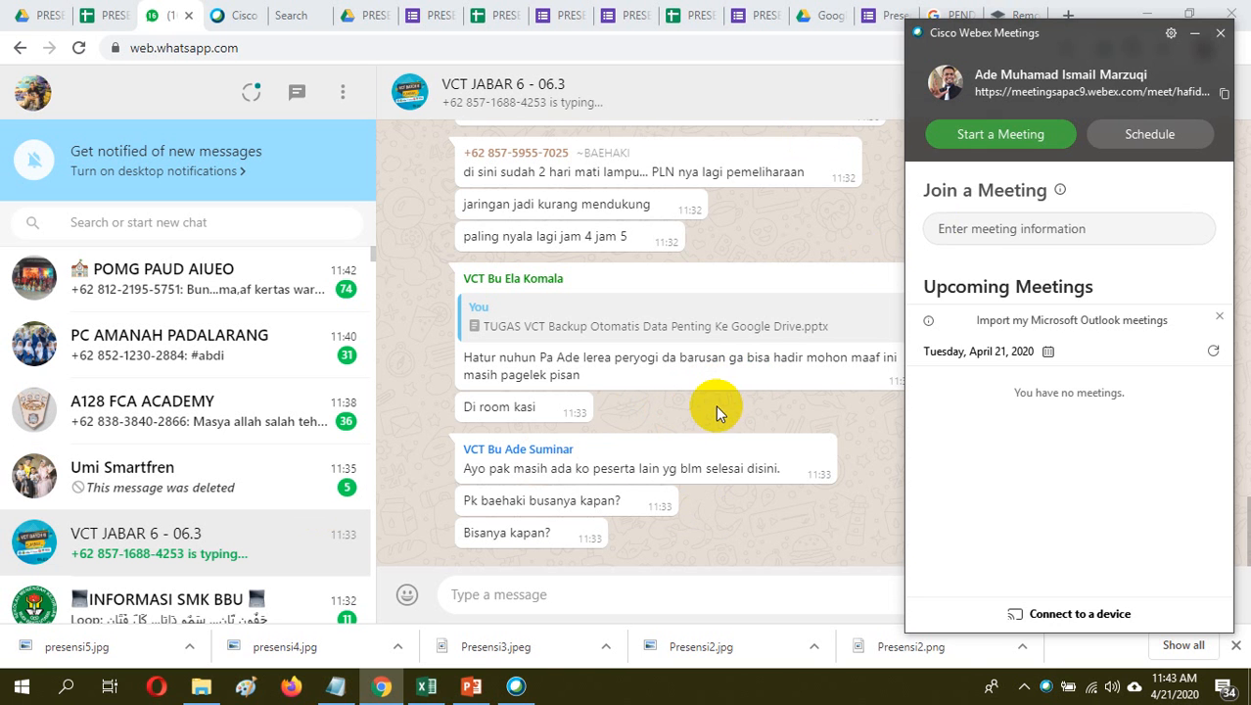
pyautogui.click(715, 404)
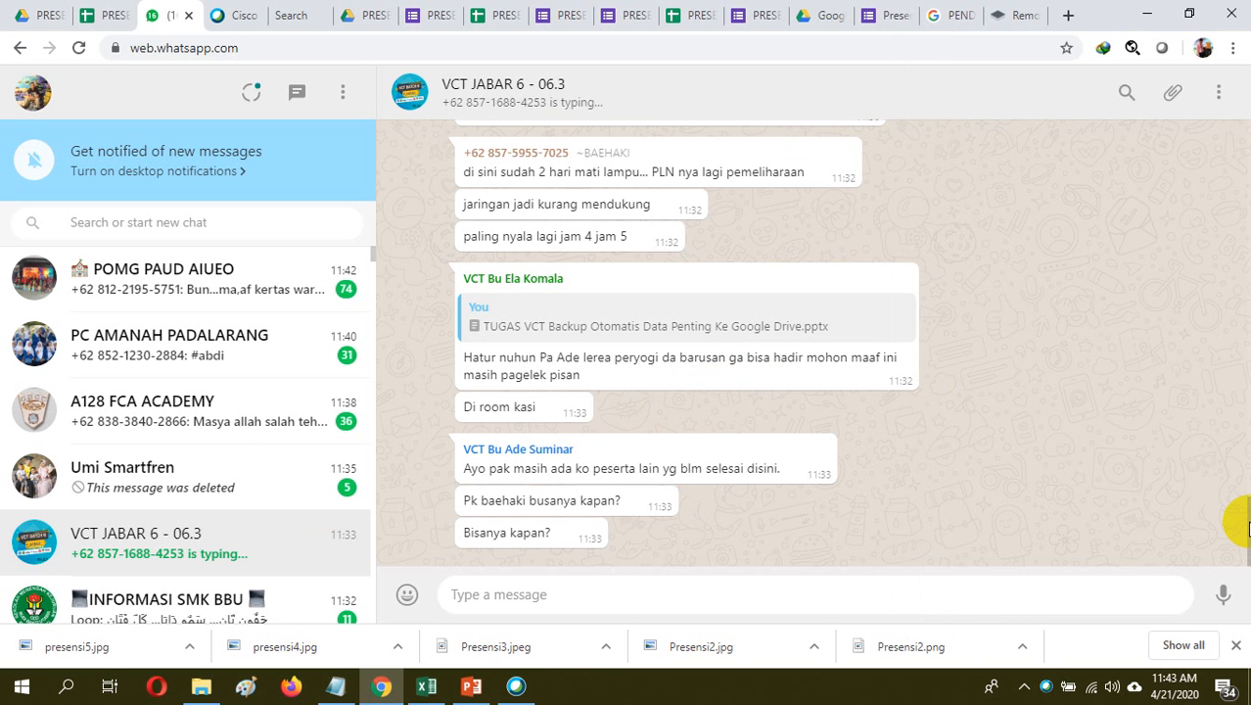
pyautogui.moveTo(1245, 524); pyautogui.dragTo(1229, 336)
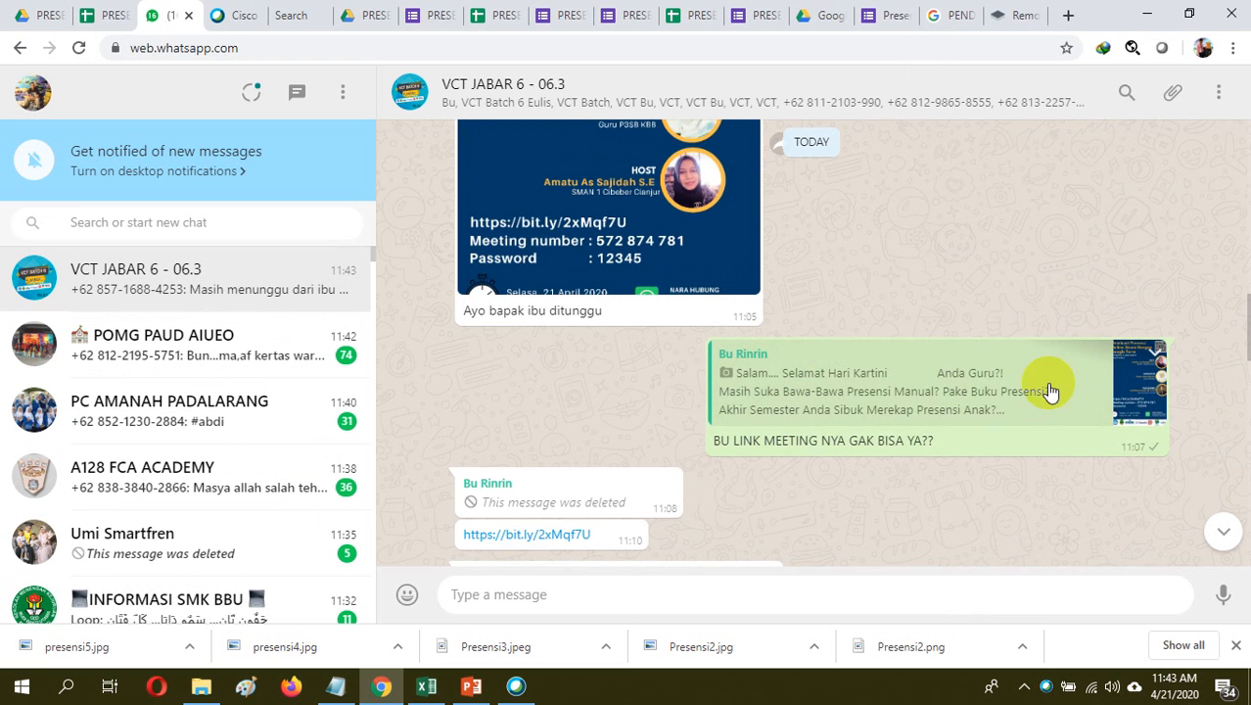
pyautogui.click(978, 389)
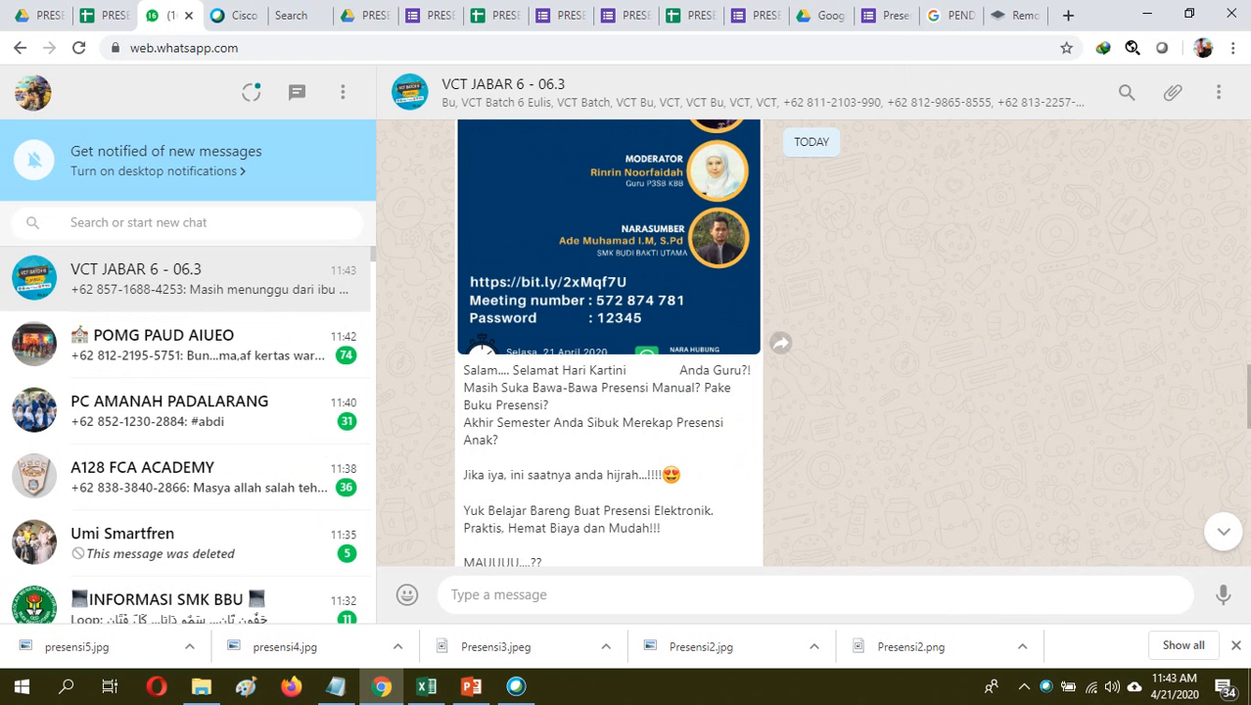
pyautogui.moveTo(1249, 386); pyautogui.dragTo(1249, 435)
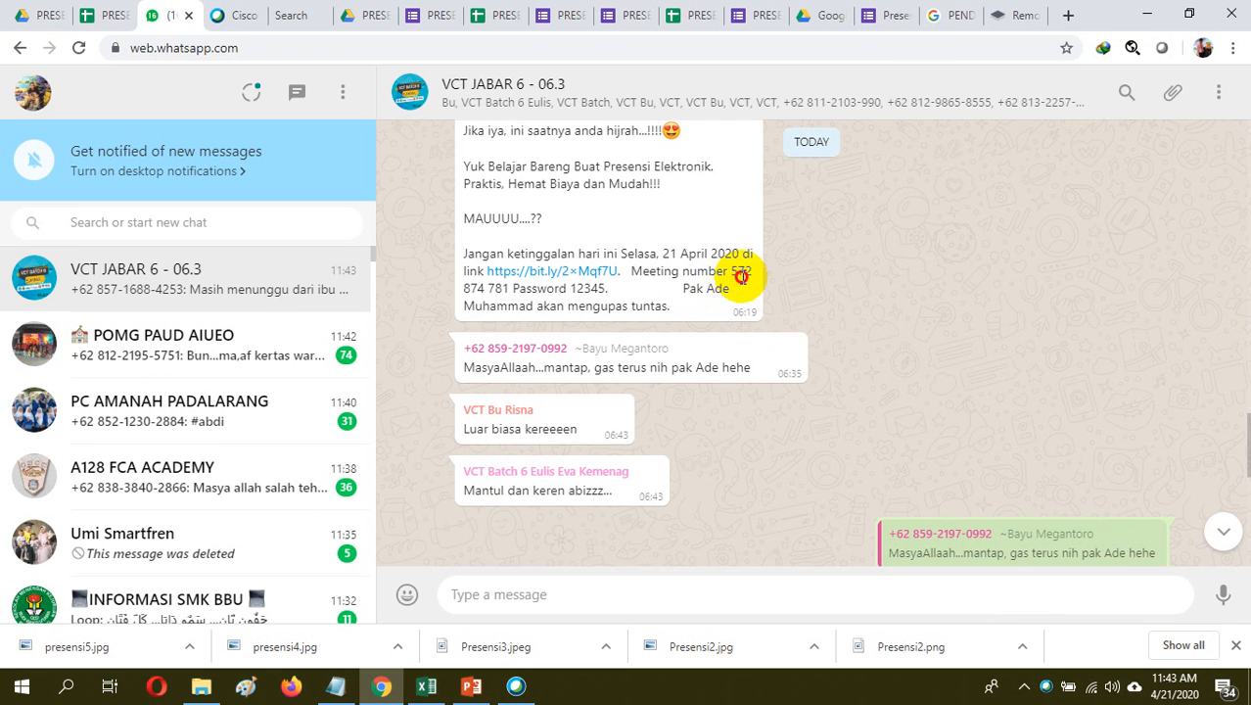
pyautogui.moveTo(742, 277); pyautogui.dragTo(513, 289)
pyautogui.hotkey('ctrl', 'c')
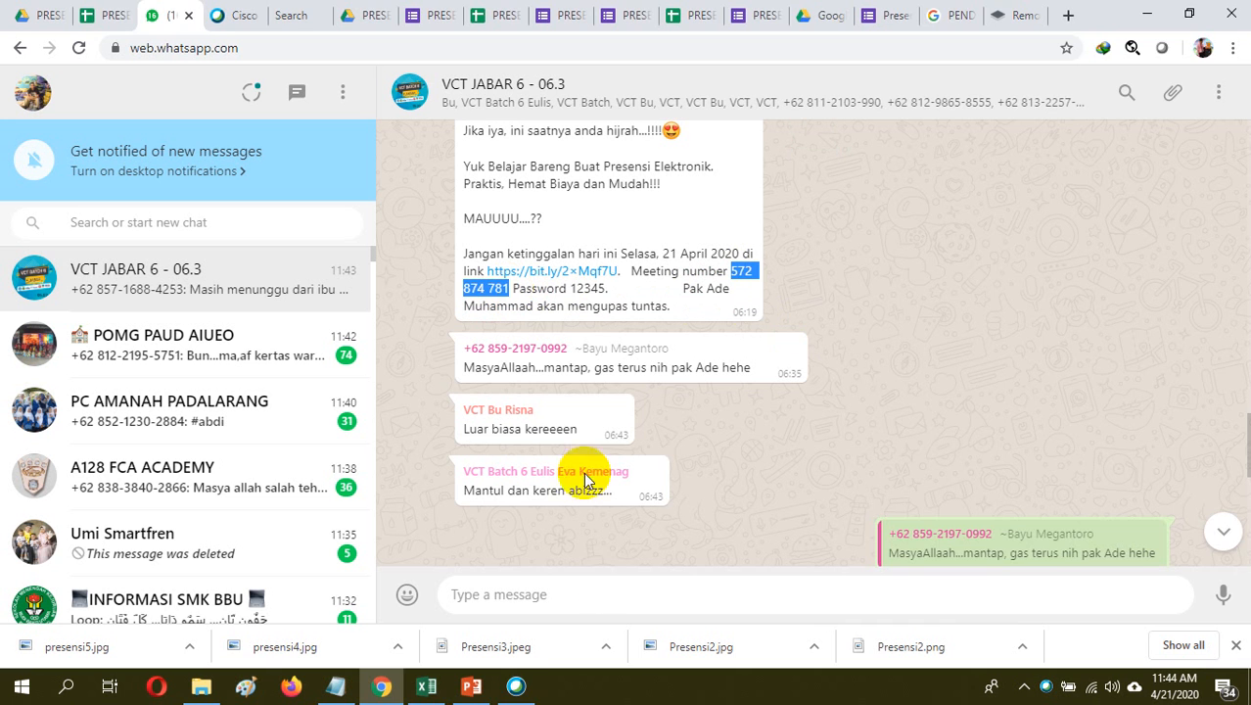
# Switch to Cisco Webex Meetings and request to join the meeting with the copied meeting number
pyautogui.click(516, 685)
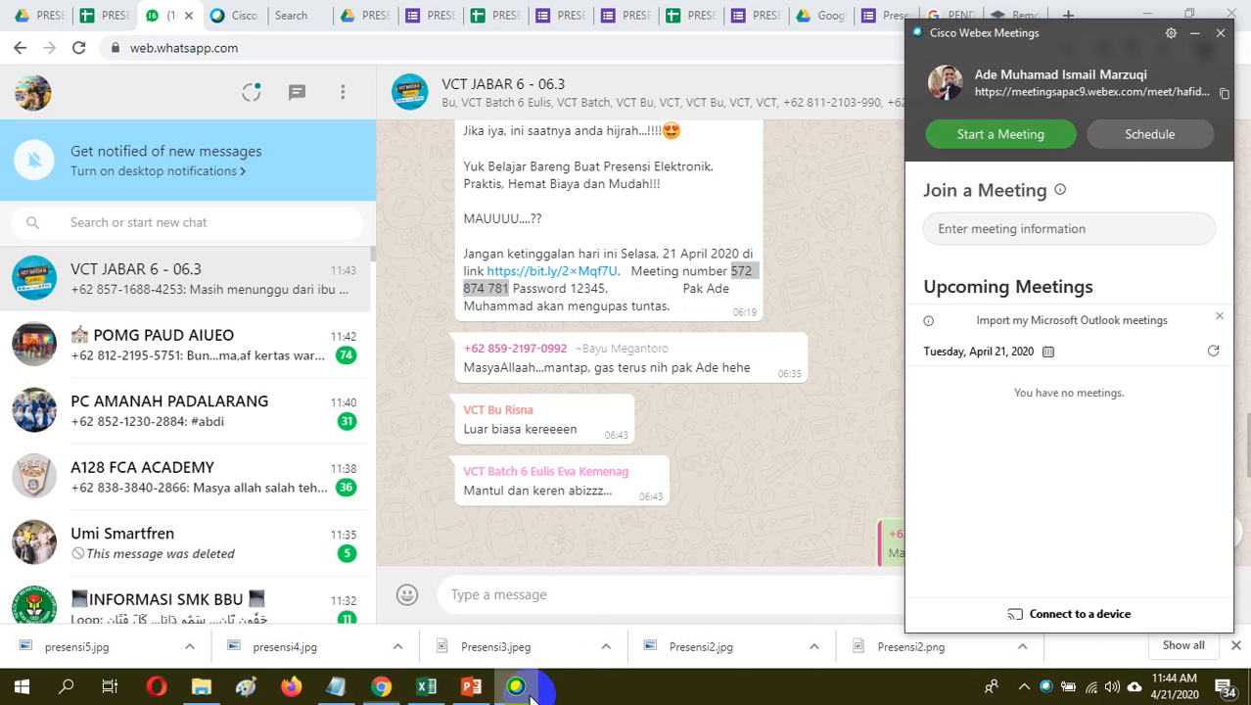
pyautogui.click(991, 232)
pyautogui.hotkey('ctrl', 'v')
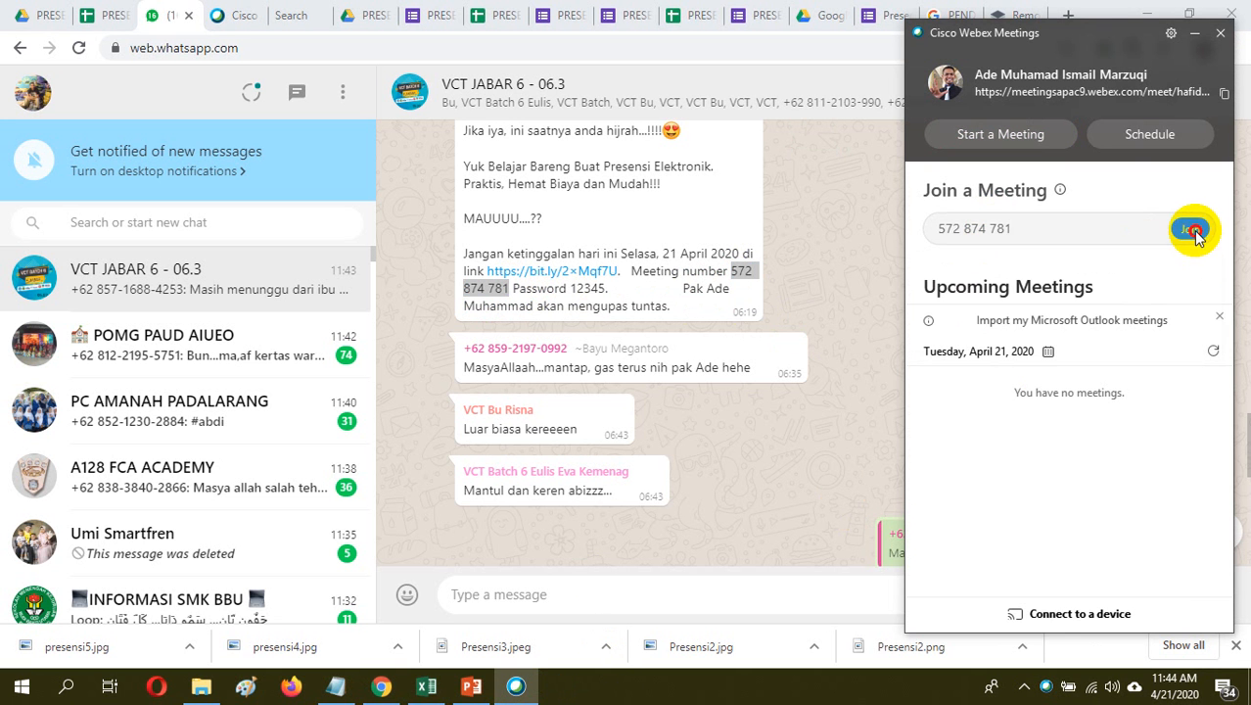
pyautogui.click(1194, 233)
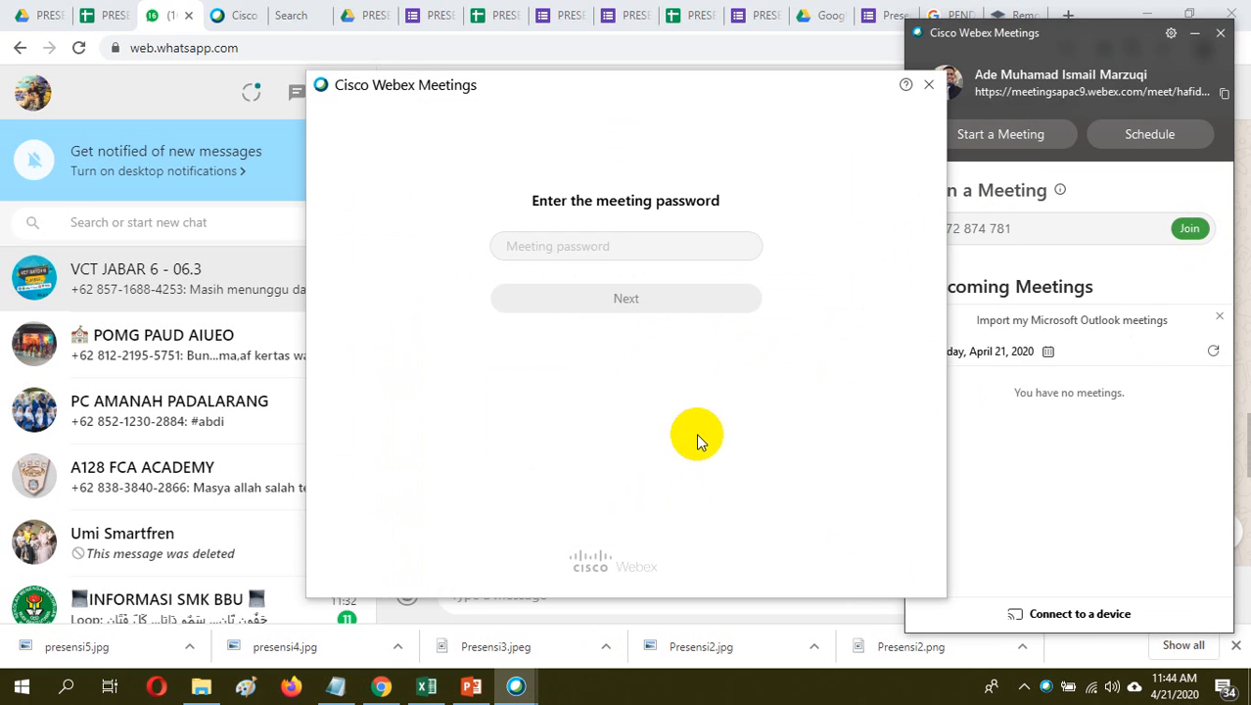
# Enter the meeting password and join the meeting Membuat Presensi Online Siswa Dengan Google Form
pyautogui.click(606, 246)
pyautogui.write('a')
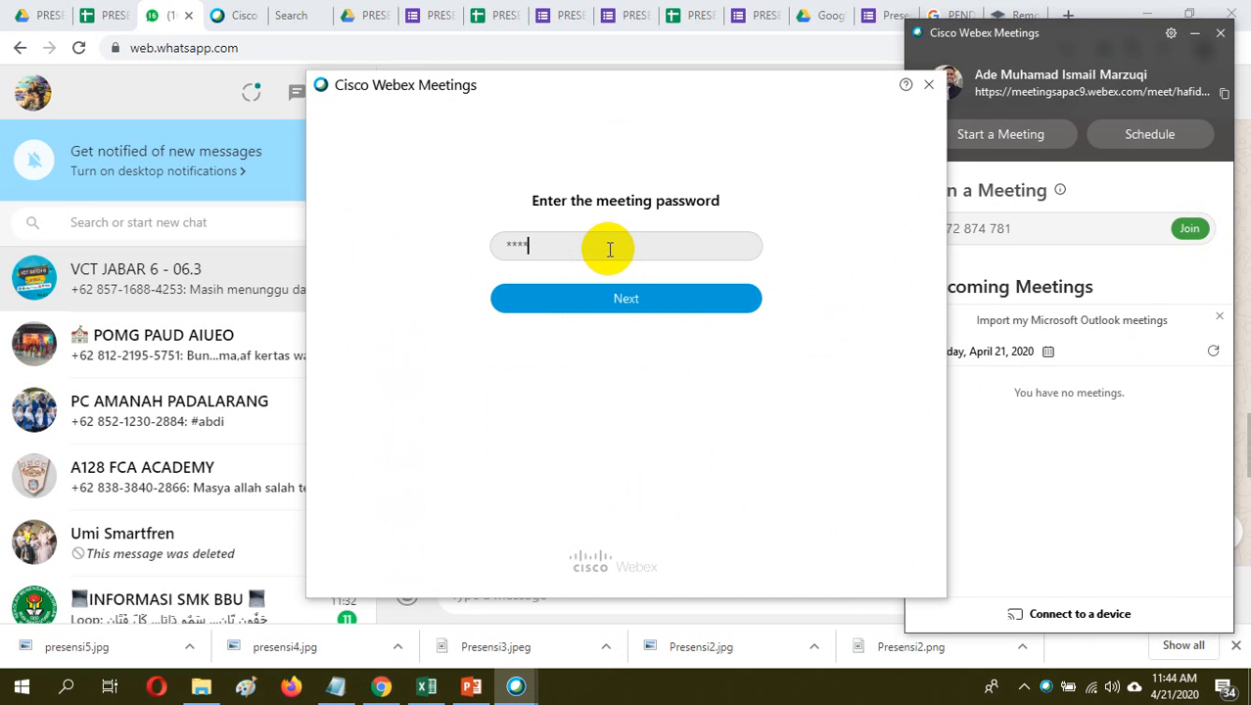
pyautogui.click(627, 301)
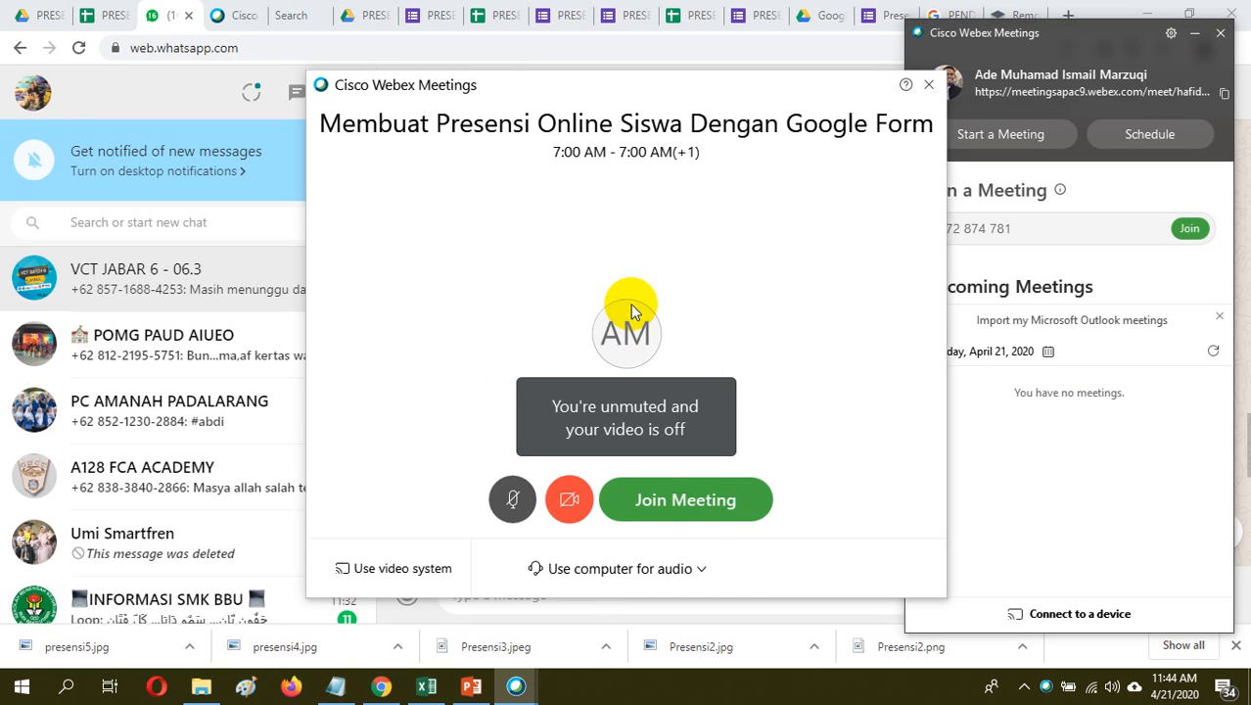
pyautogui.click(710, 513)
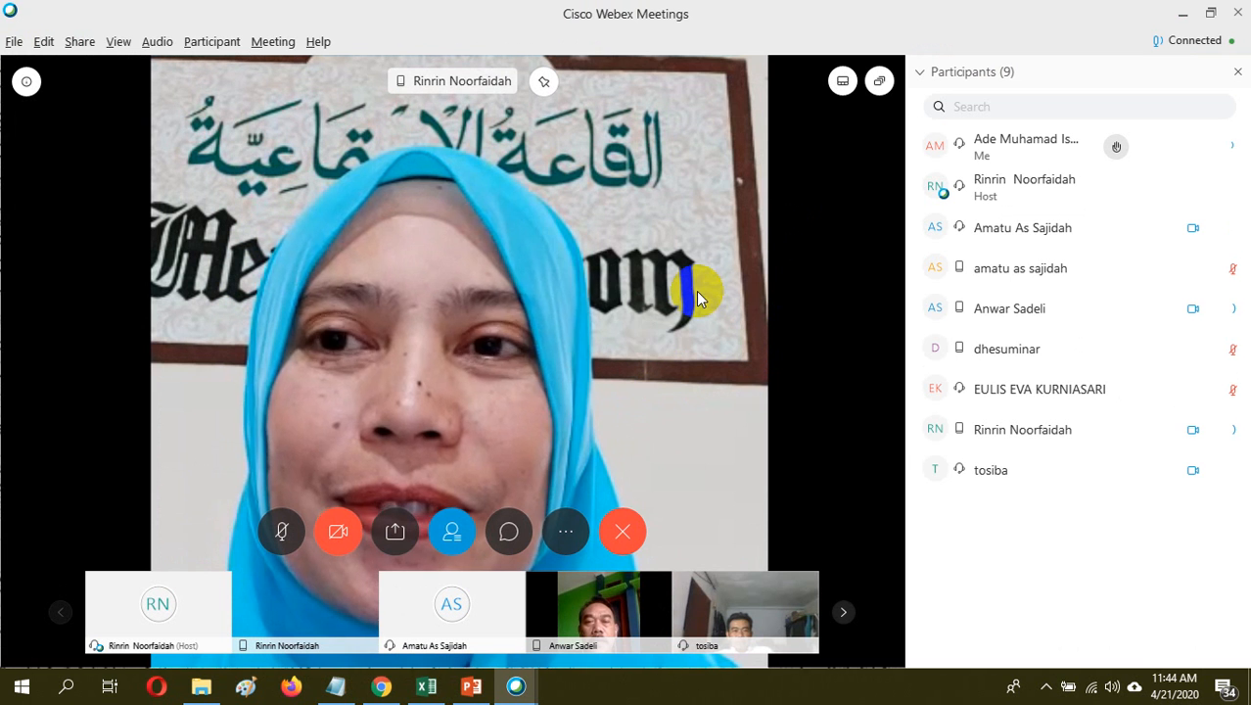
# Share the Microsoft Excel window in the meeting and move the sharing bar off the Book2 title and ribbon tabs
pyautogui.click(397, 534)
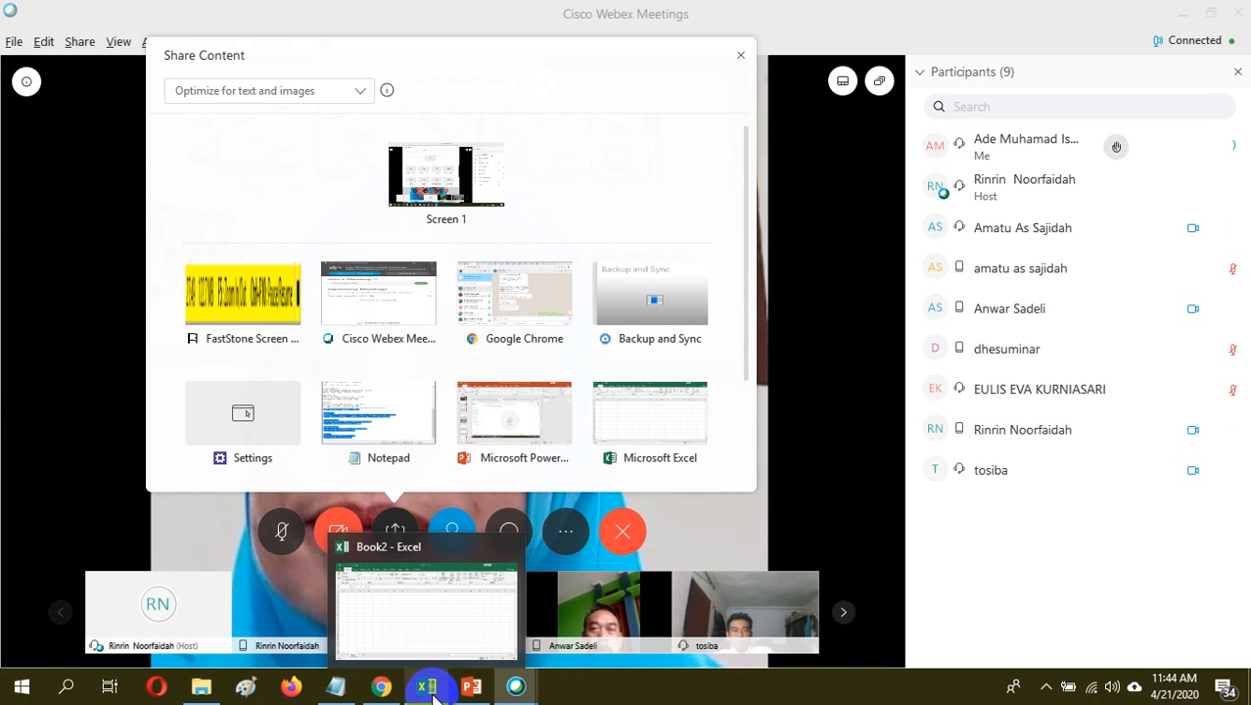
pyautogui.moveTo(703, 428)
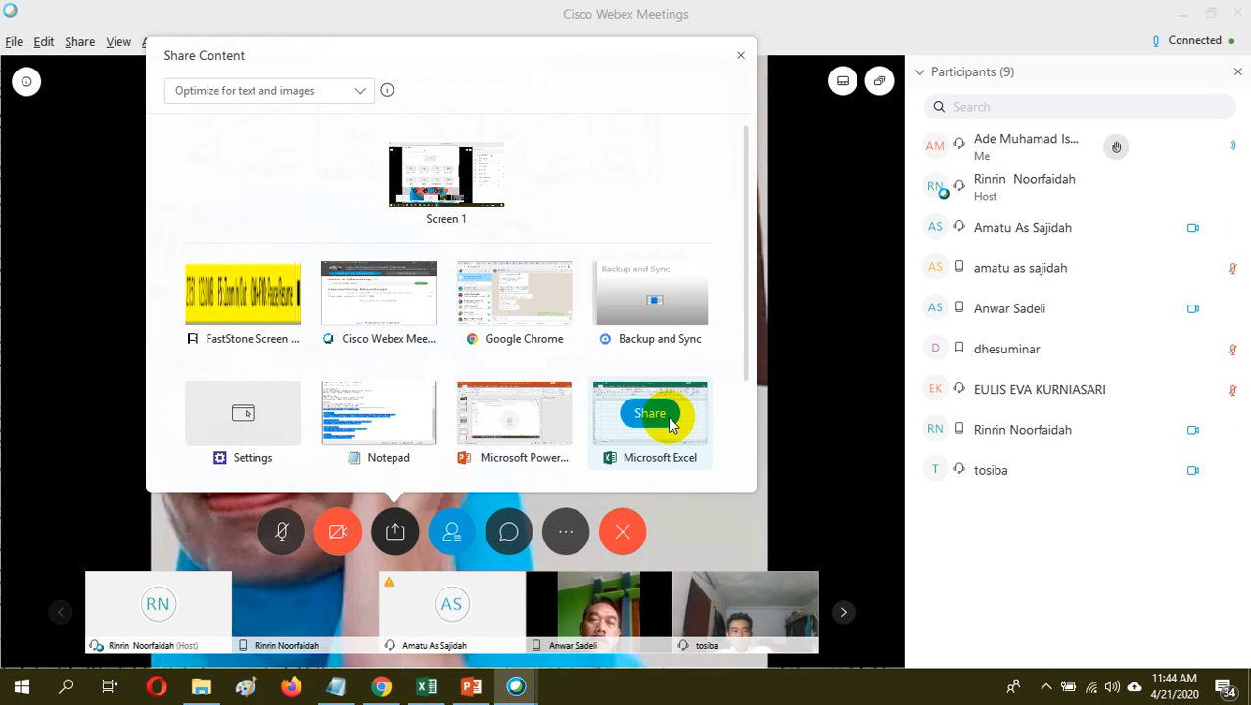
pyautogui.click(659, 415)
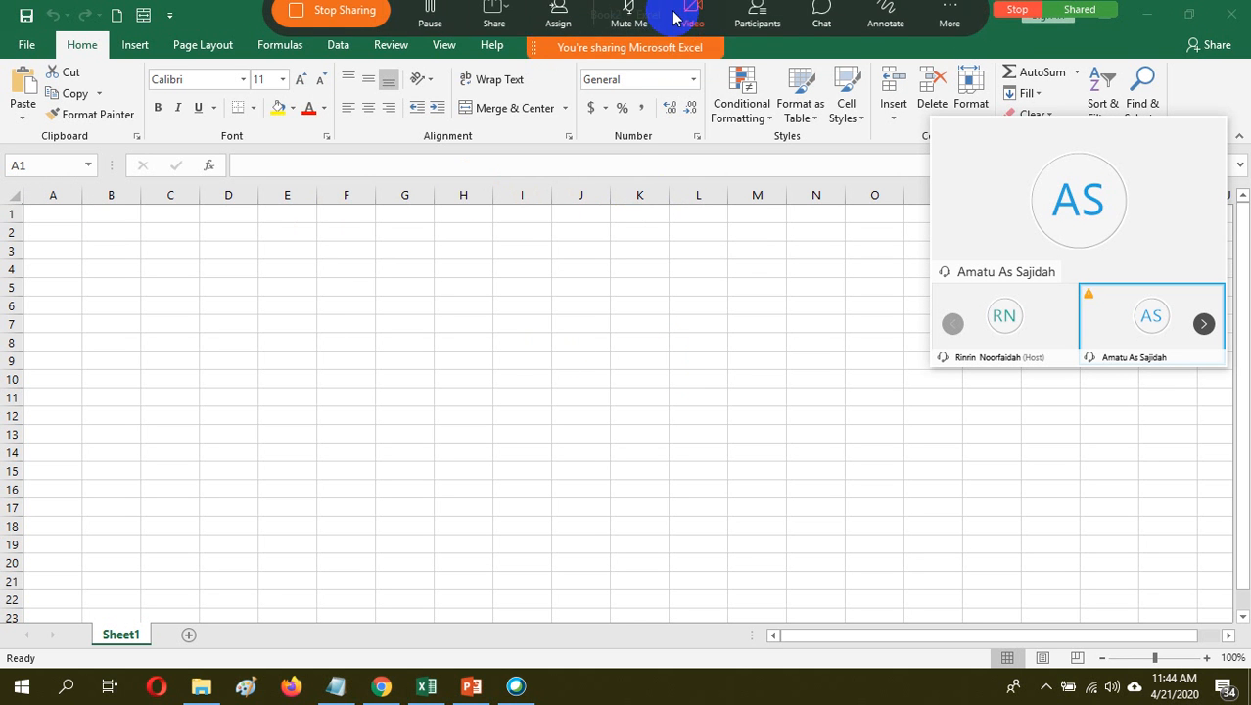
pyautogui.moveTo(635, 65); pyautogui.dragTo(1113, 64)
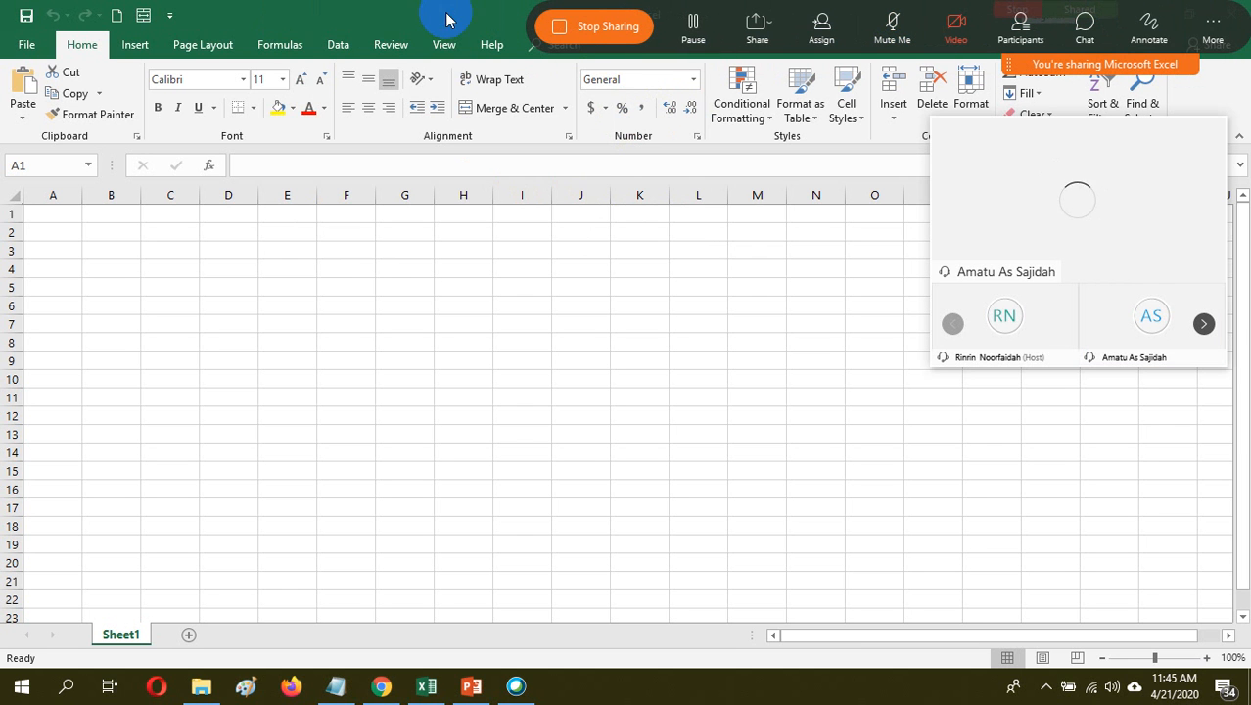
pyautogui.click(369, 16)
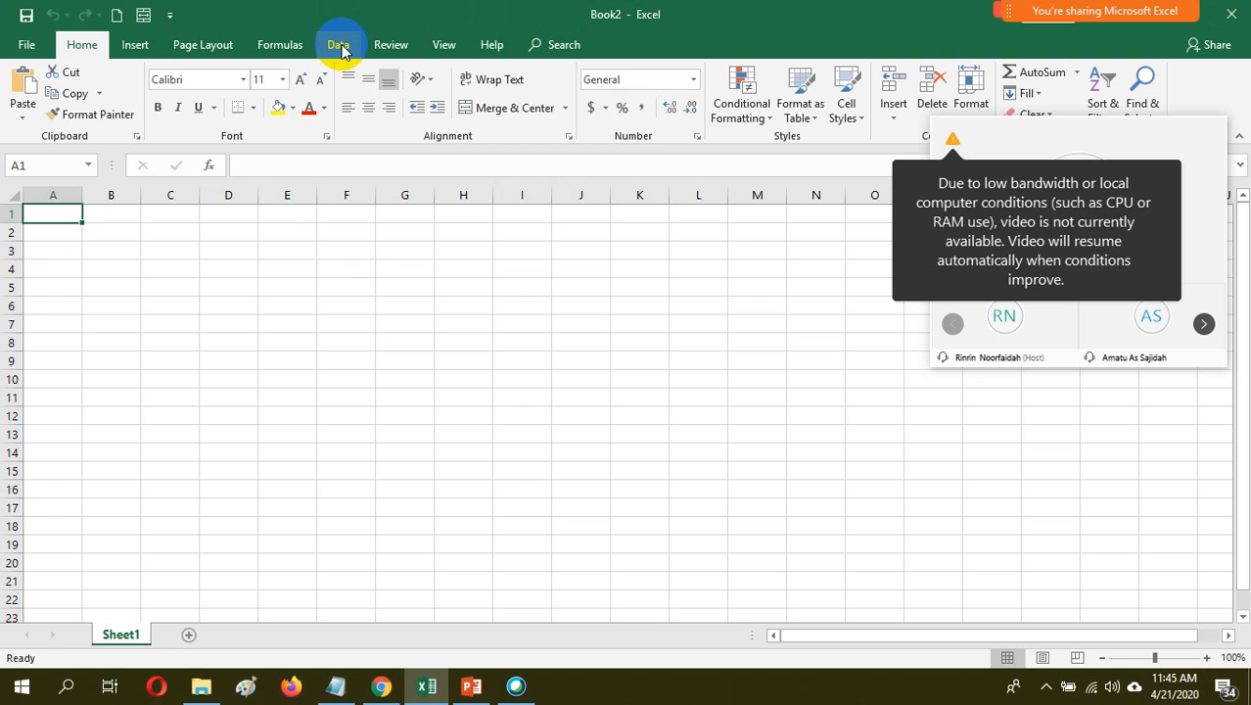
# Start a data import from the web in the Book2 workbook
pyautogui.click(340, 46)
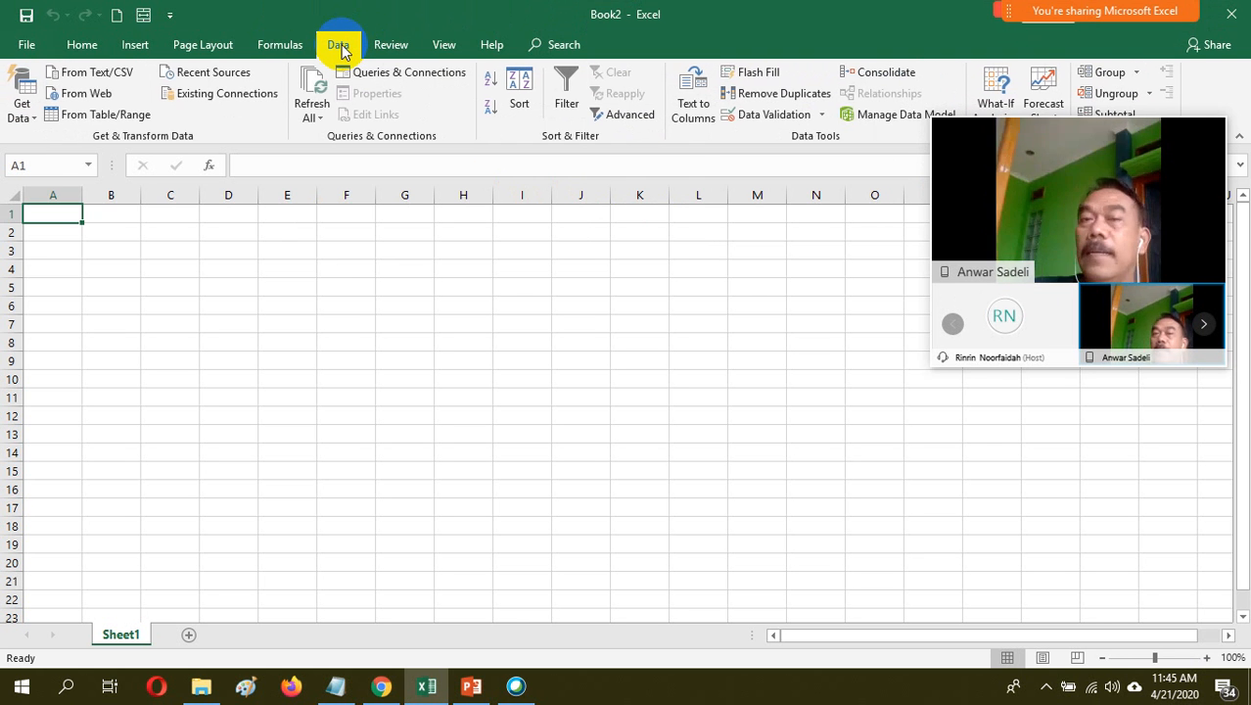
pyautogui.click(336, 46)
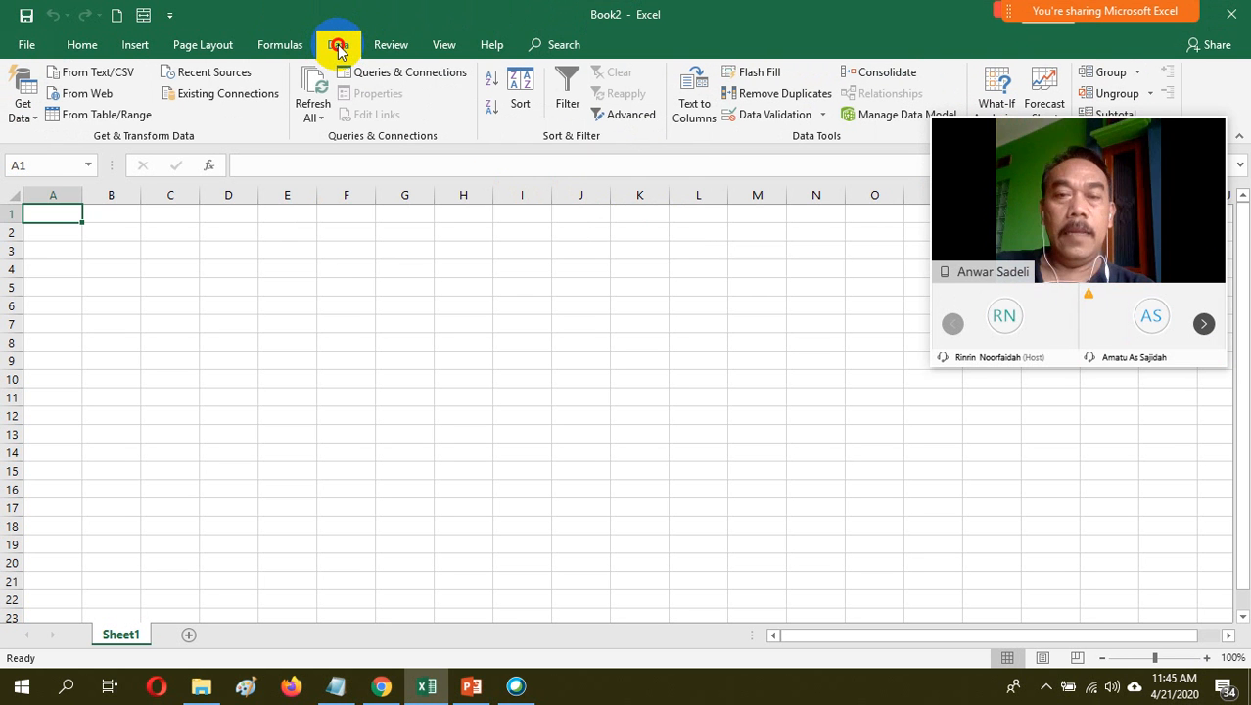
pyautogui.click(33, 119)
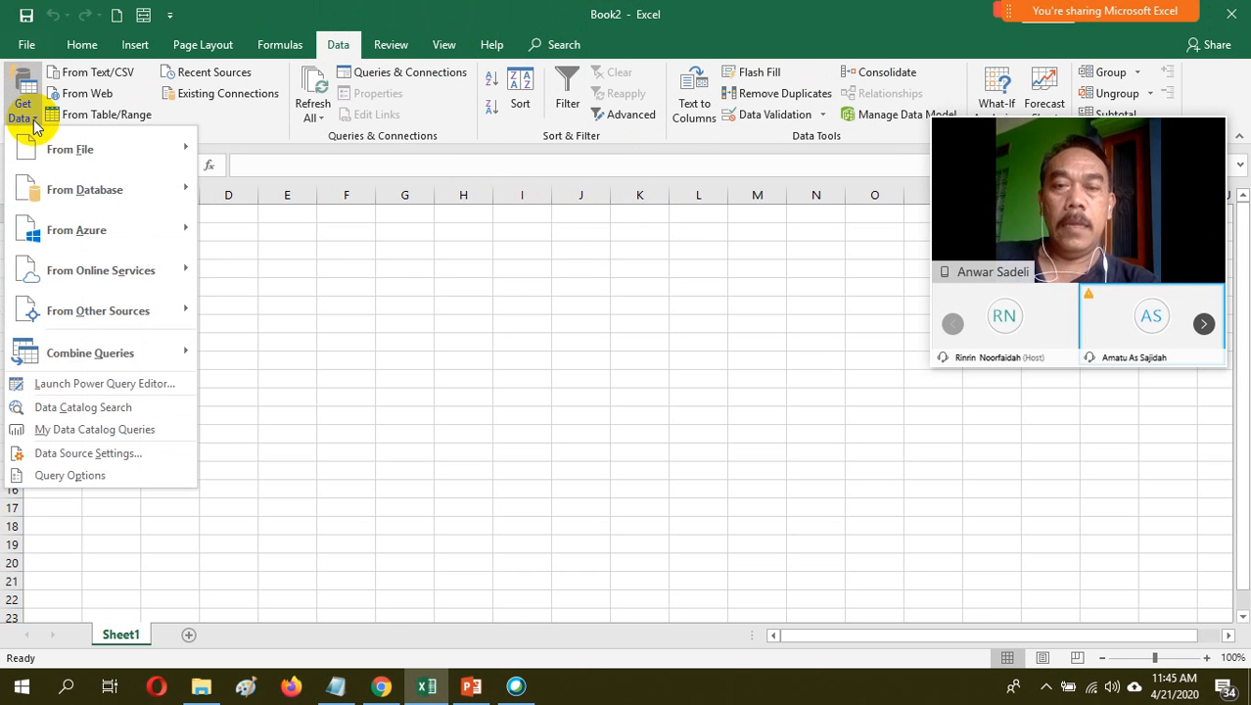
pyautogui.moveTo(110, 321)
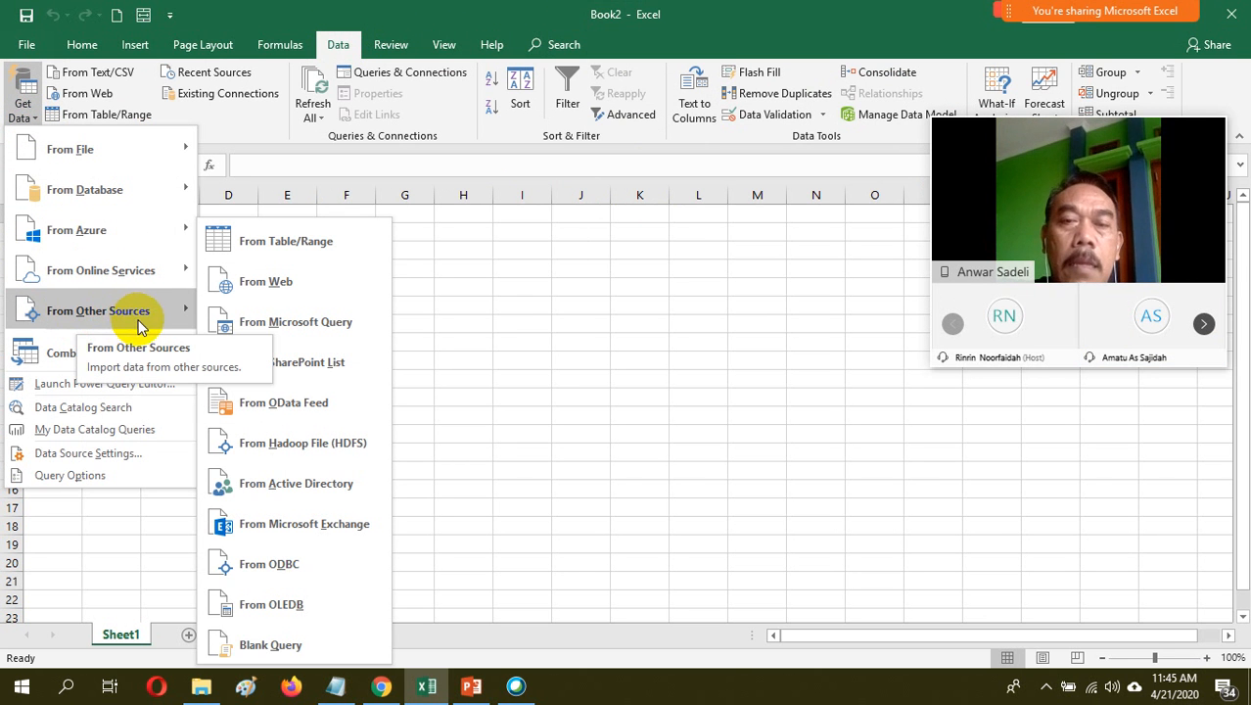
pyautogui.click(285, 282)
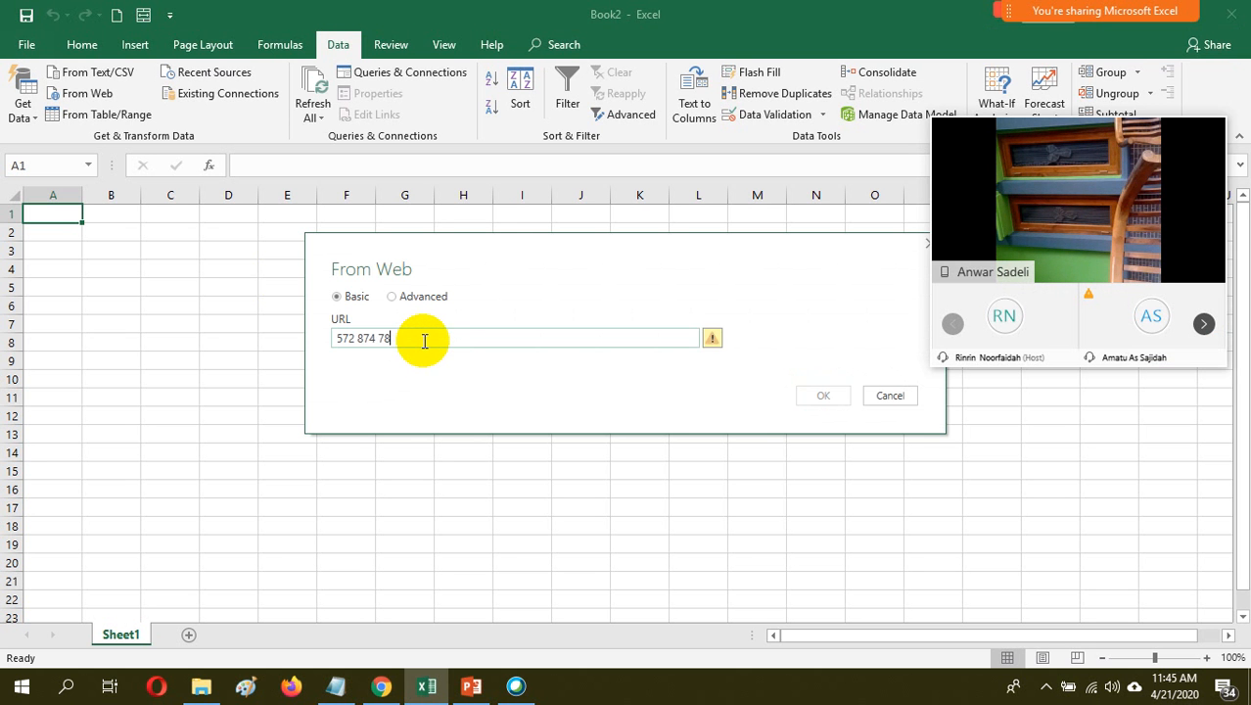
# Switch to Google Chrome and copy the shareable link of the PRESENSI SEMESTER 1 2020-2021 spreadsheet
pyautogui.click(382, 685)
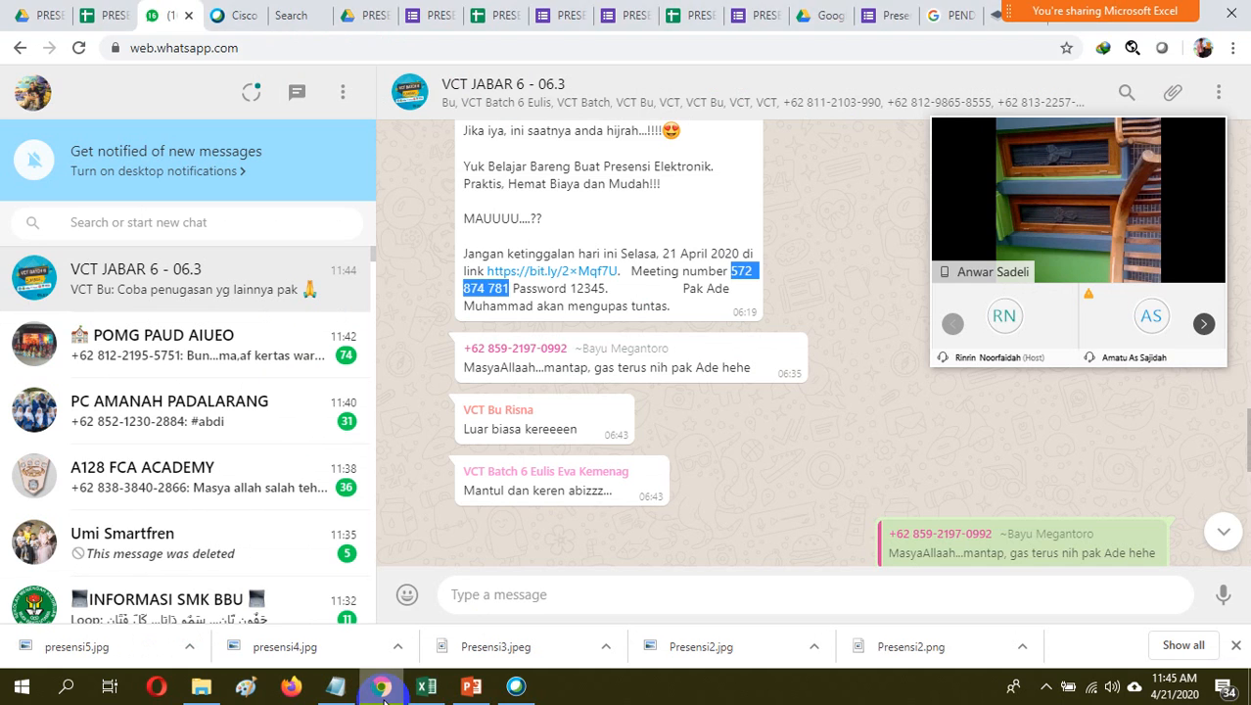
pyautogui.click(426, 18)
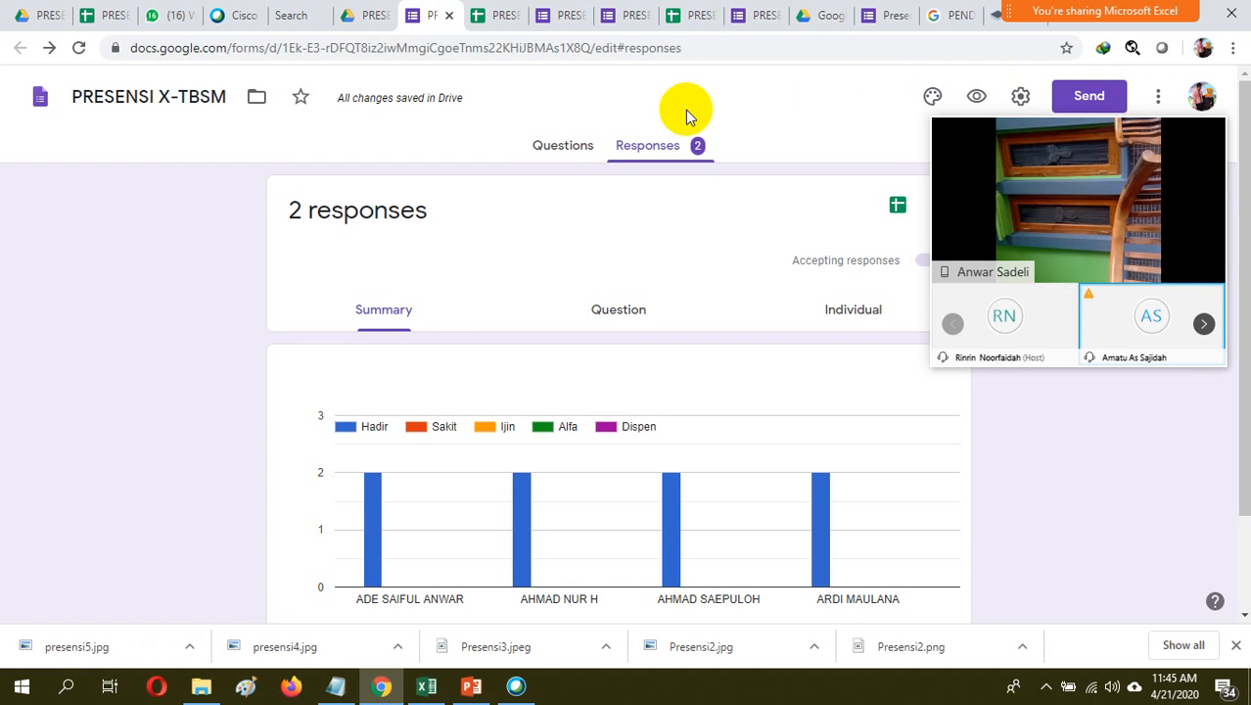
pyautogui.click(487, 14)
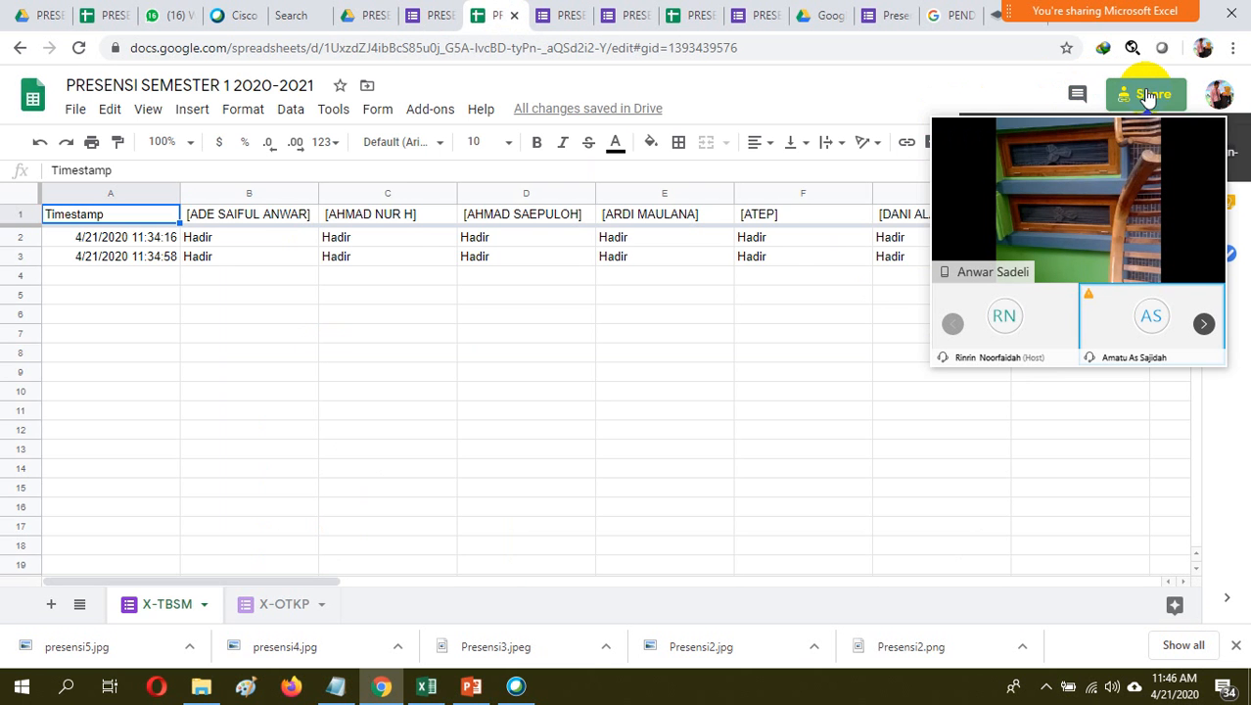
pyautogui.click(1143, 95)
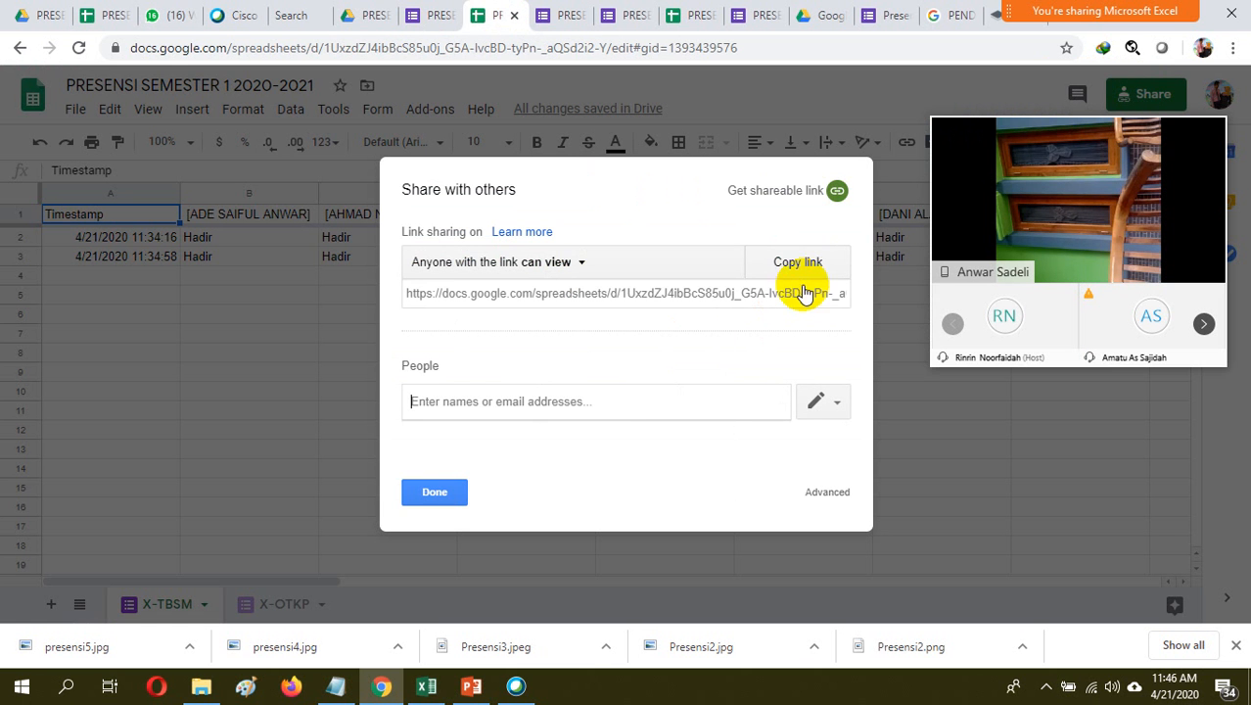
pyautogui.click(803, 195)
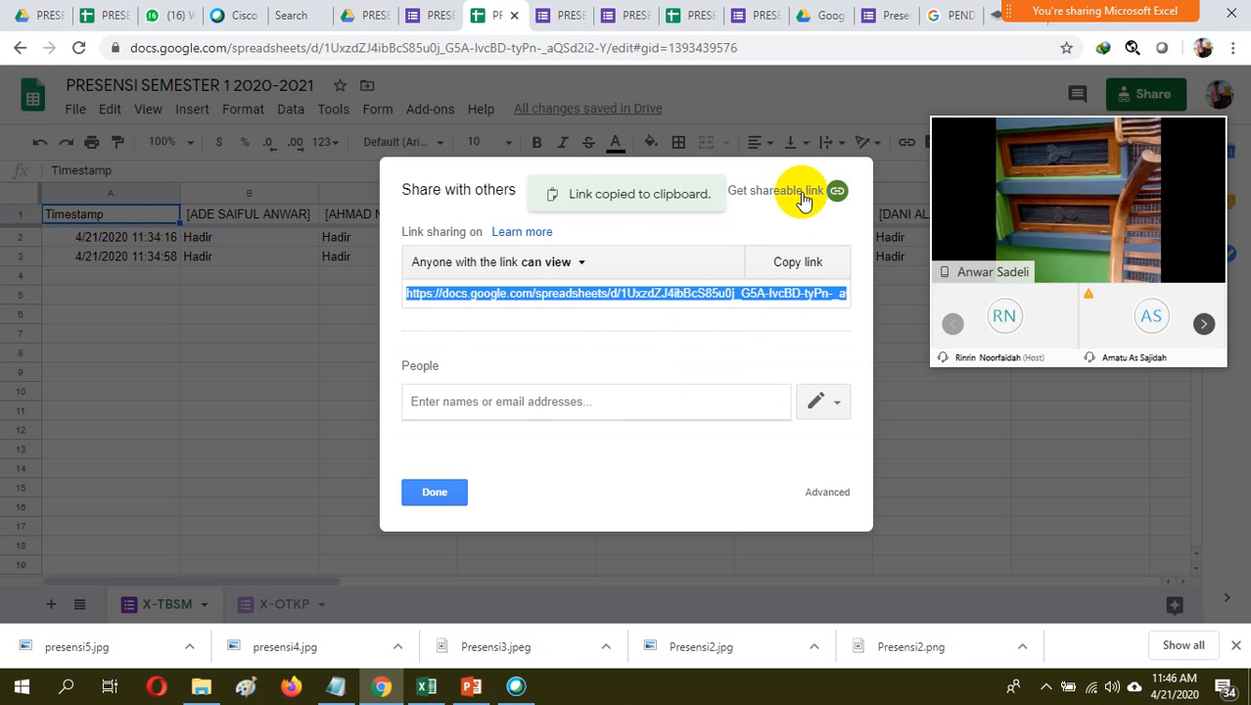
pyautogui.click(793, 272)
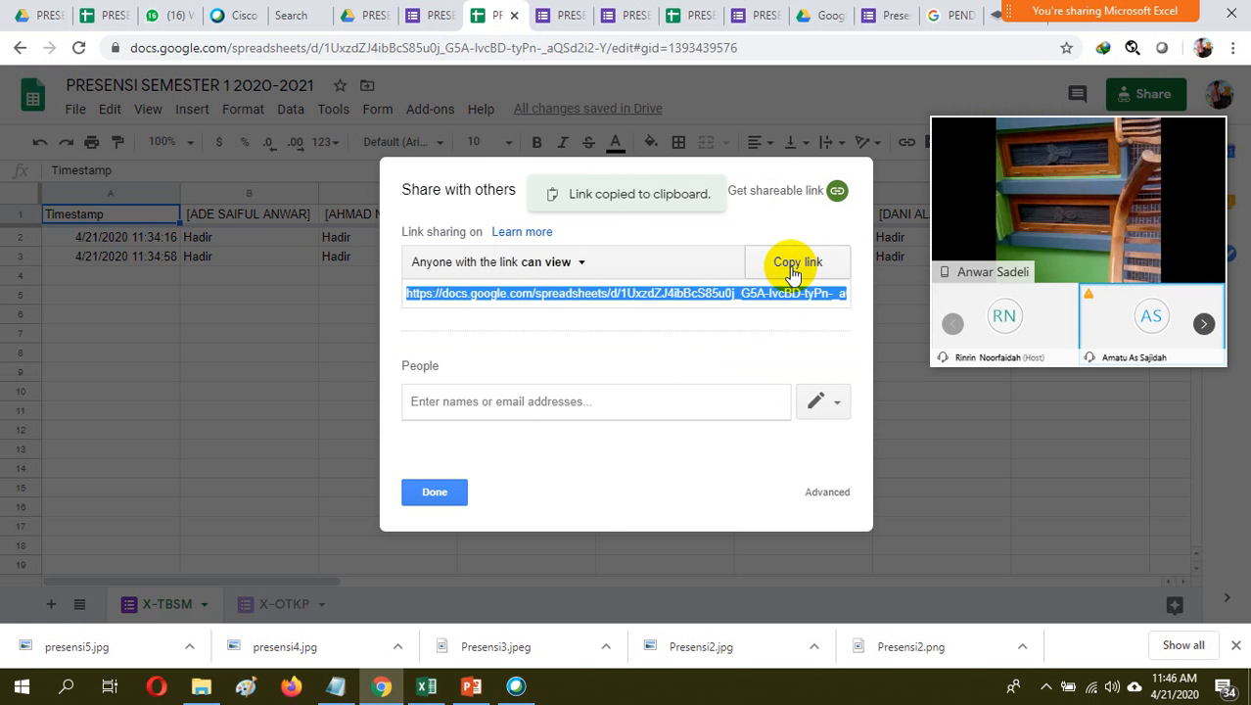
# Switch to the Book2 workbook in Microsoft Excel and paste the copied spreadsheet link as the web import URL
pyautogui.click(425, 685)
pyautogui.click(444, 337)
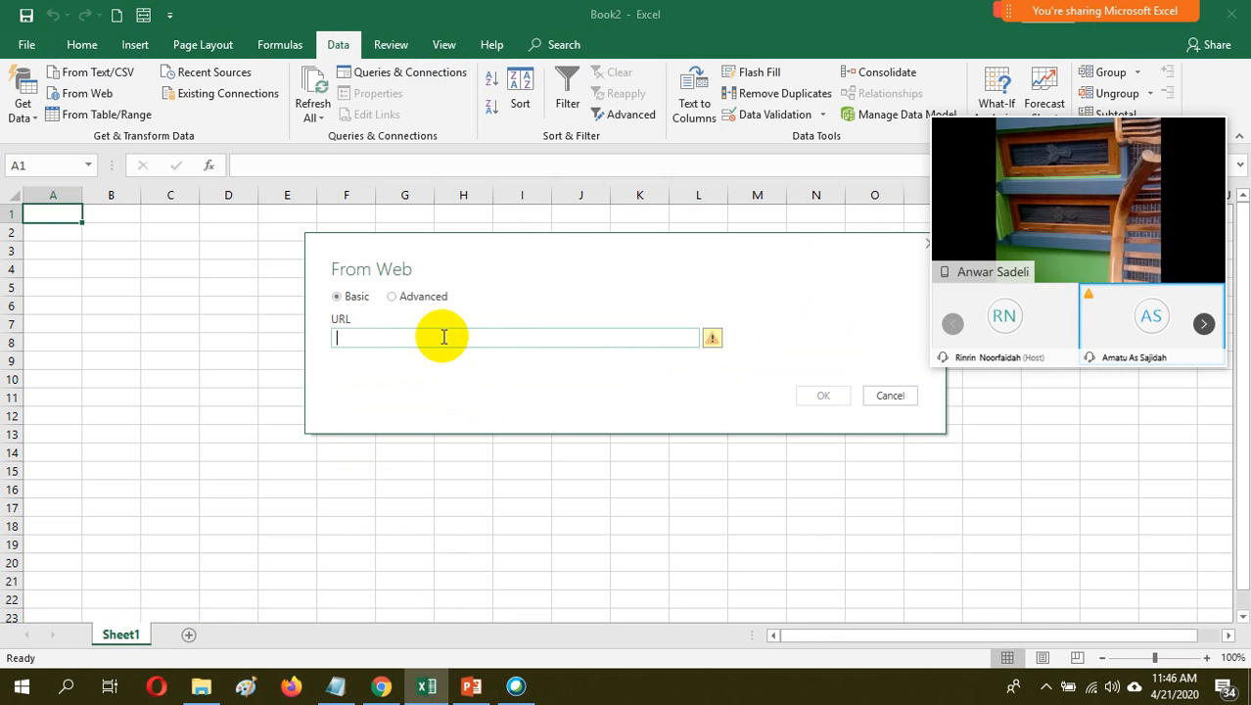
pyautogui.hotkey('ctrl', 'v')
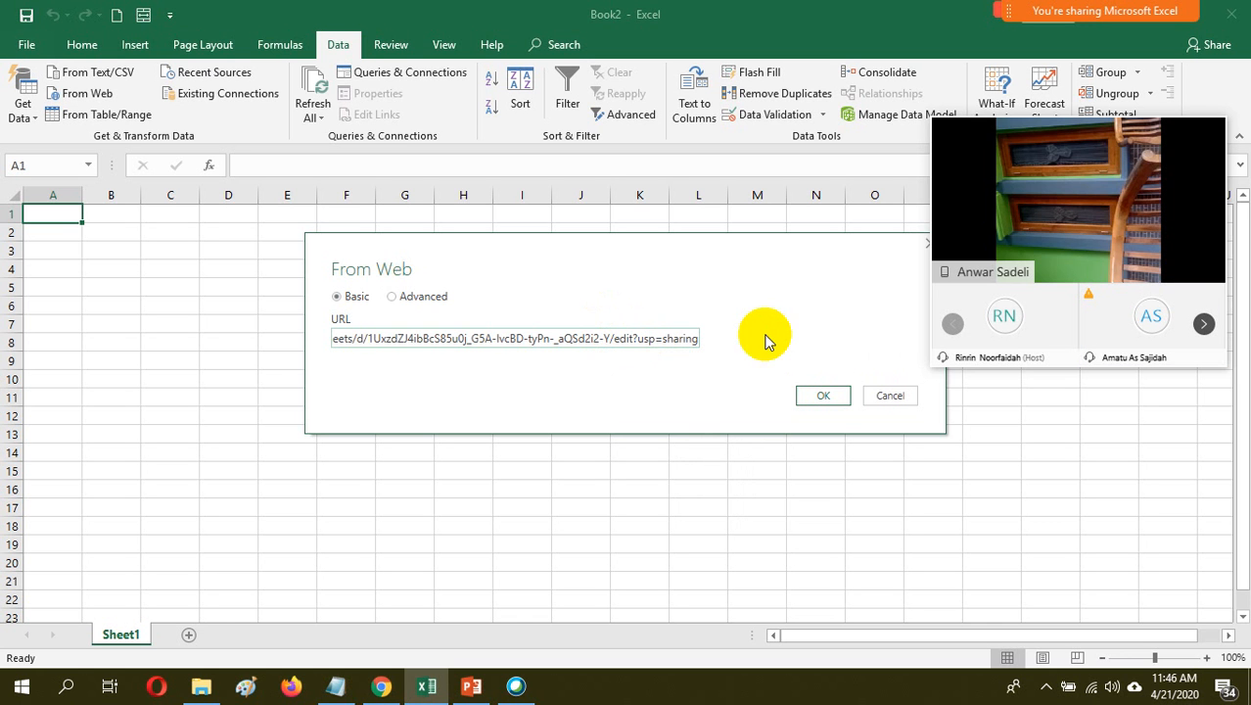
# Replace the word "edit" in the pasted import URL with "export"
pyautogui.press('BackSpace')
pyautogui.press('BackSpace')
pyautogui.press('BackSpace')
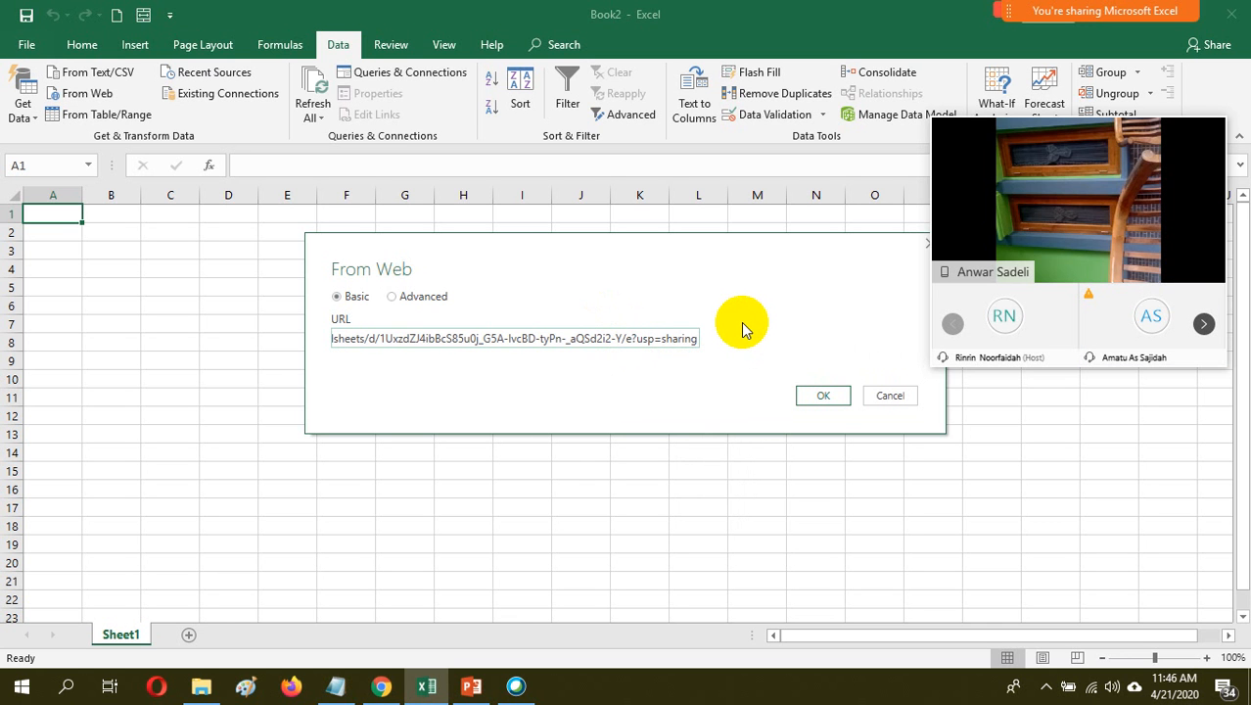
pyautogui.write('XPORT')
pyautogui.press('BackSpace')
pyautogui.press('BackSpace')
pyautogui.press('BackSpace')
pyautogui.press('BackSpace')
pyautogui.press('BackSpace')
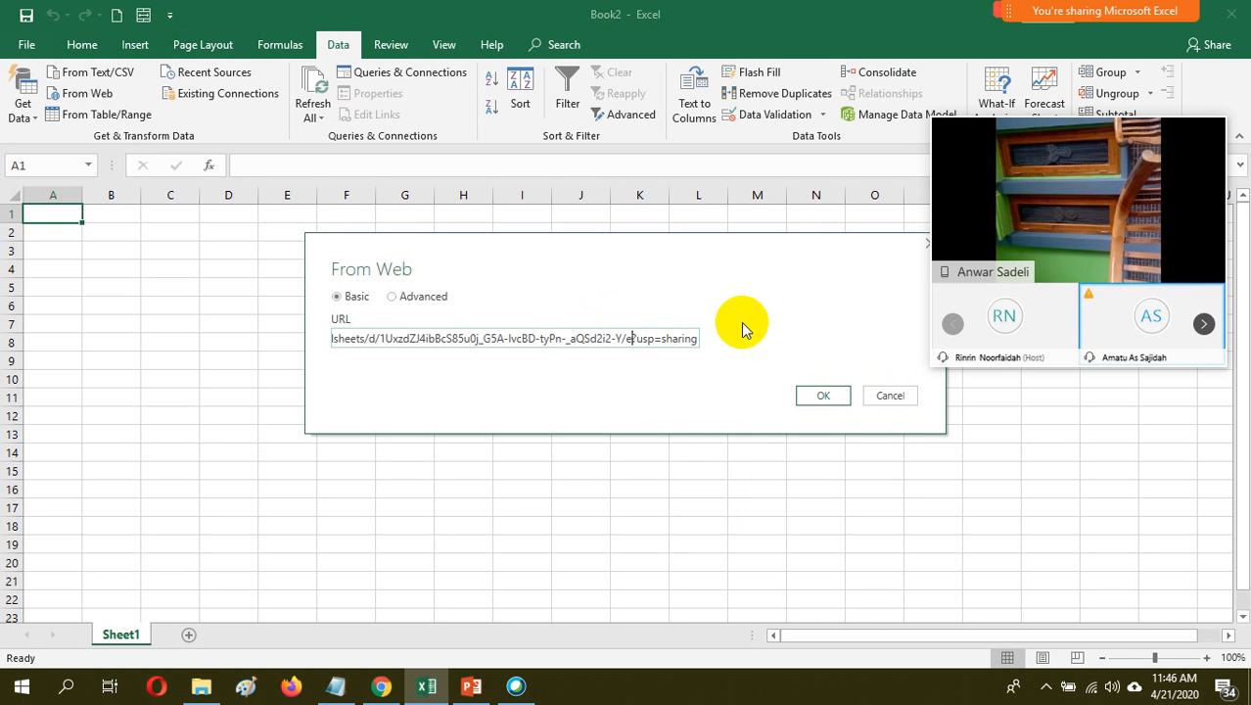
pyautogui.write('xpo')
pyautogui.write('t')
pyautogui.write('r')
# Rename the URL's "usp" query parameter to "format"
pyautogui.press('Right')
pyautogui.press('Right')
pyautogui.press('Right')
pyautogui.press('Right')
pyautogui.press('BackSpace')
pyautogui.press('BackSpace')
pyautogui.press('BackSpace')
pyautogui.write('format=')
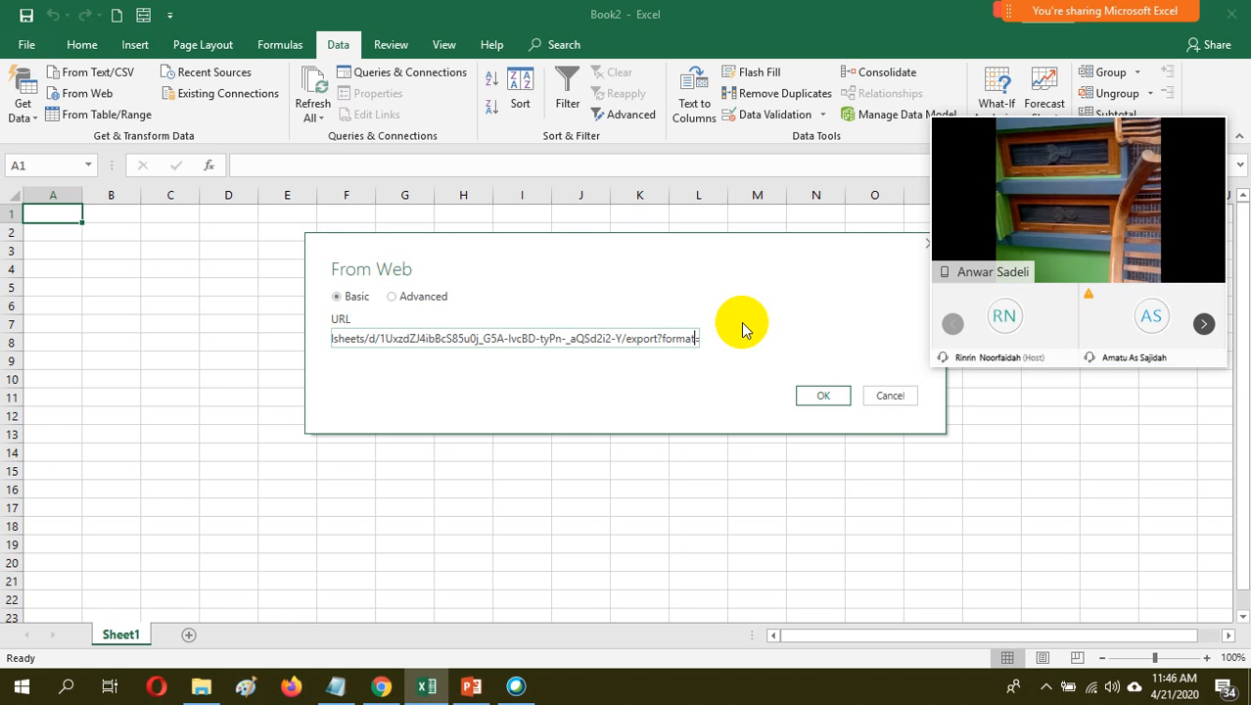
pyautogui.write('sharing')
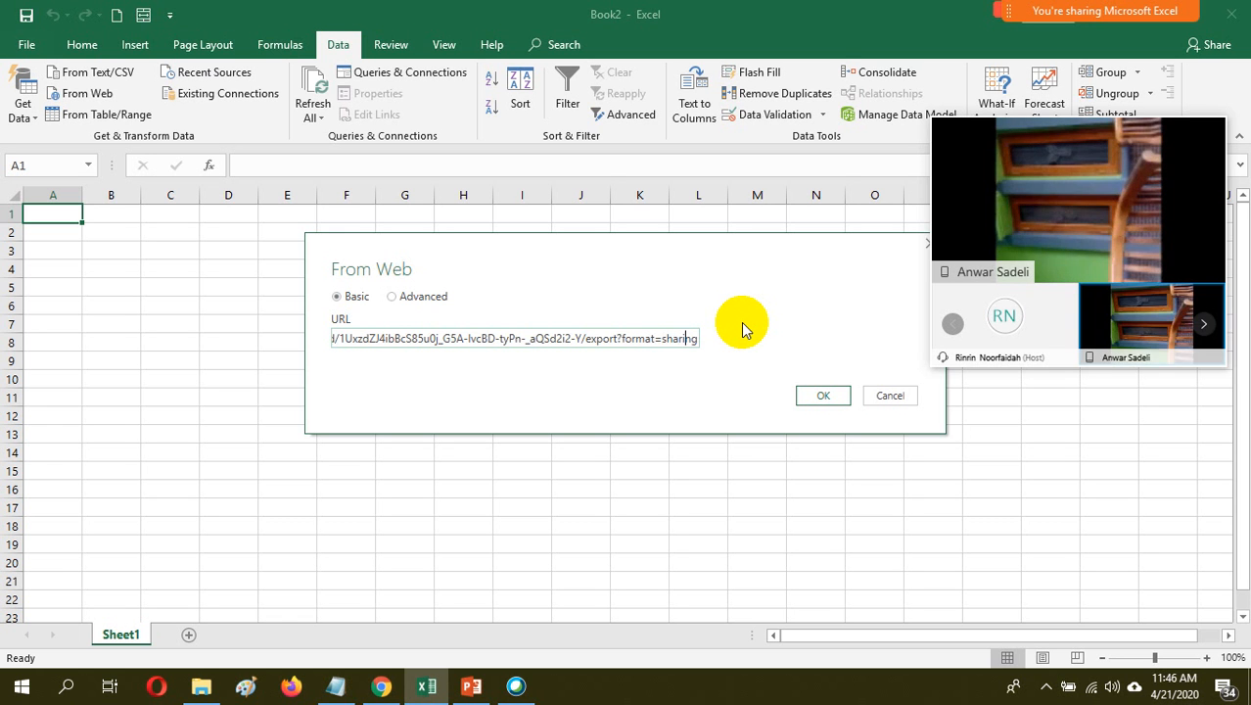
# Set the URL's format parameter to xlsx and submit the address to load the web data
pyautogui.press('BackSpace')
pyautogui.press('BackSpace')
pyautogui.press('BackSpace')
pyautogui.press('BackSpace')
pyautogui.press('BackSpace')
pyautogui.press('BackSpace')
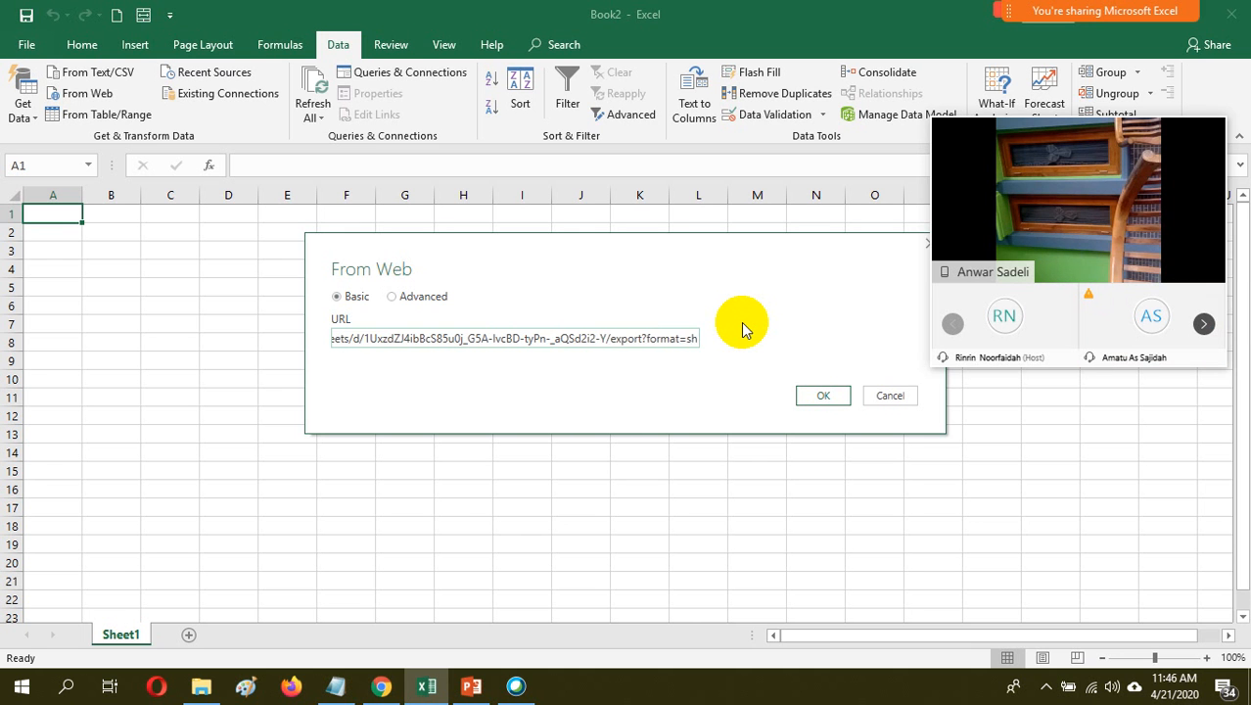
pyautogui.press('BackSpace')
pyautogui.write('x')
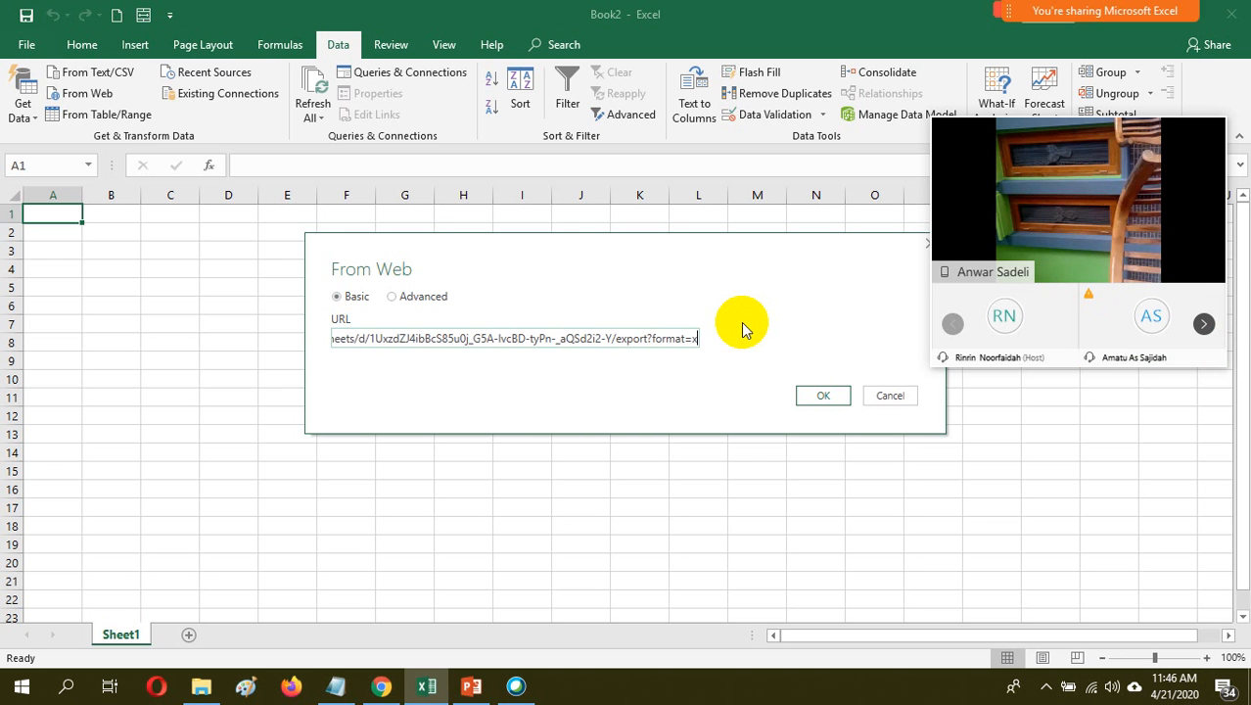
pyautogui.write('lsx')
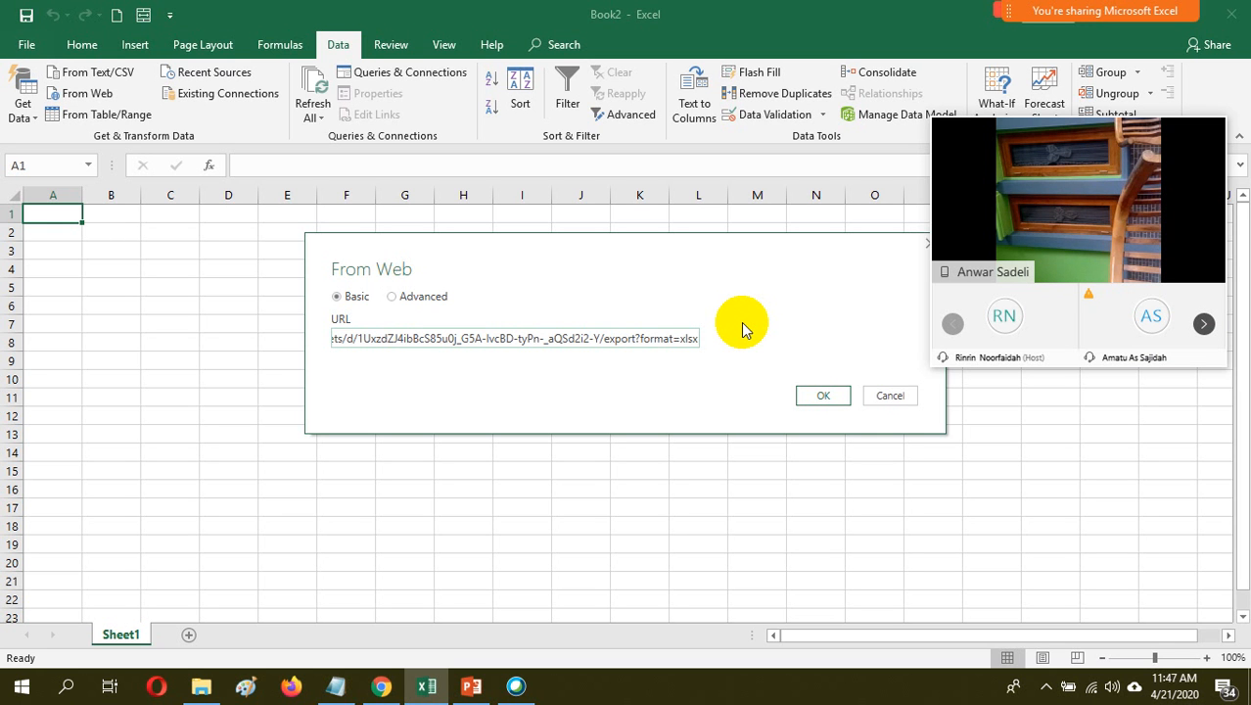
pyautogui.click(813, 398)
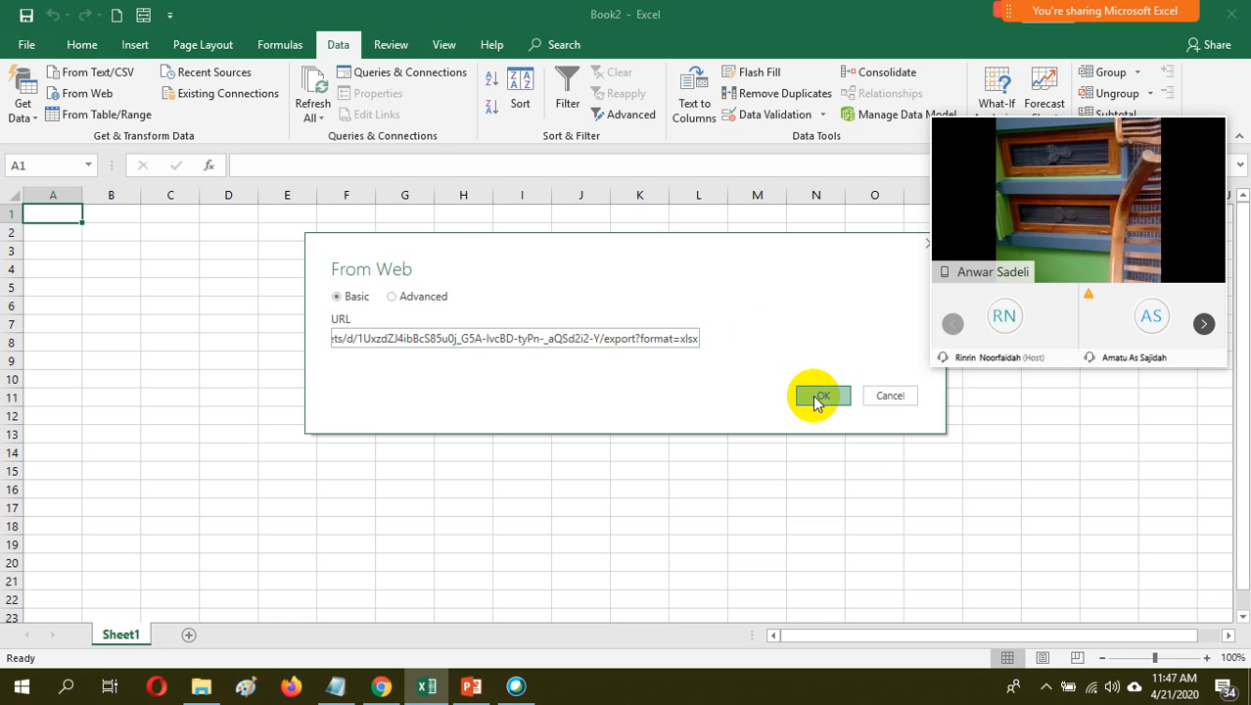
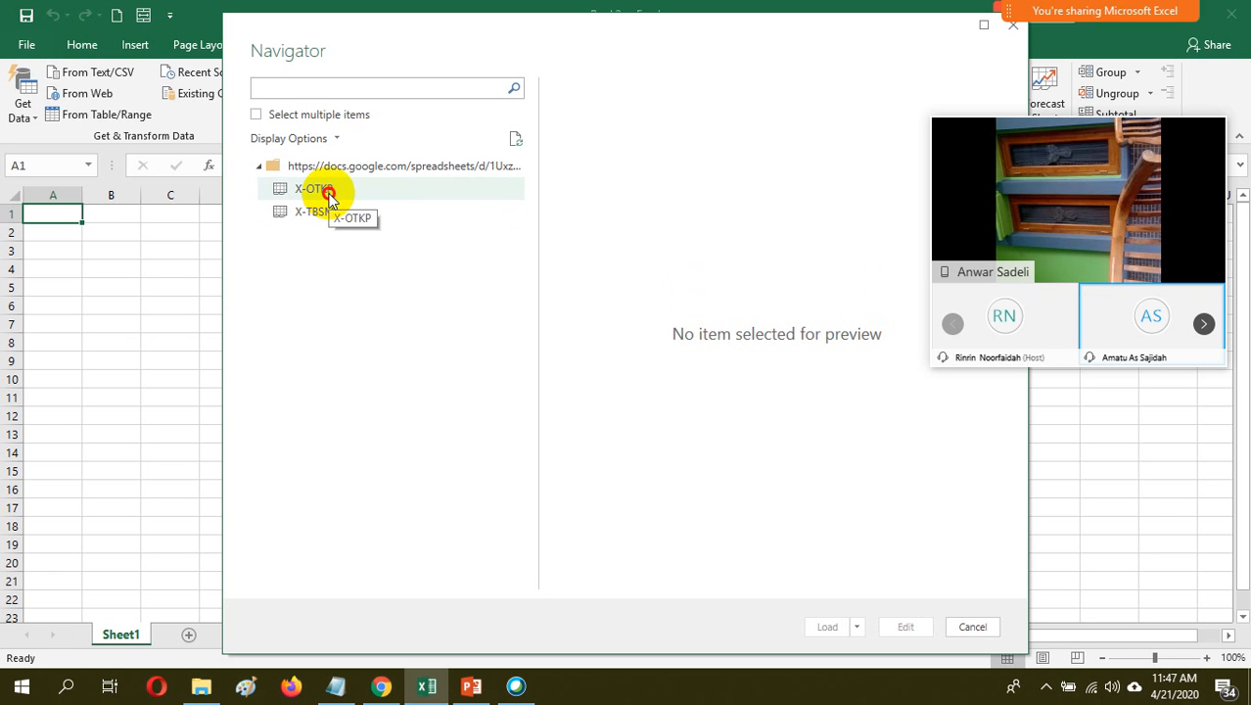
# Load the X-OTKP table from the web source's item list into the workbook
pyautogui.click(330, 198)
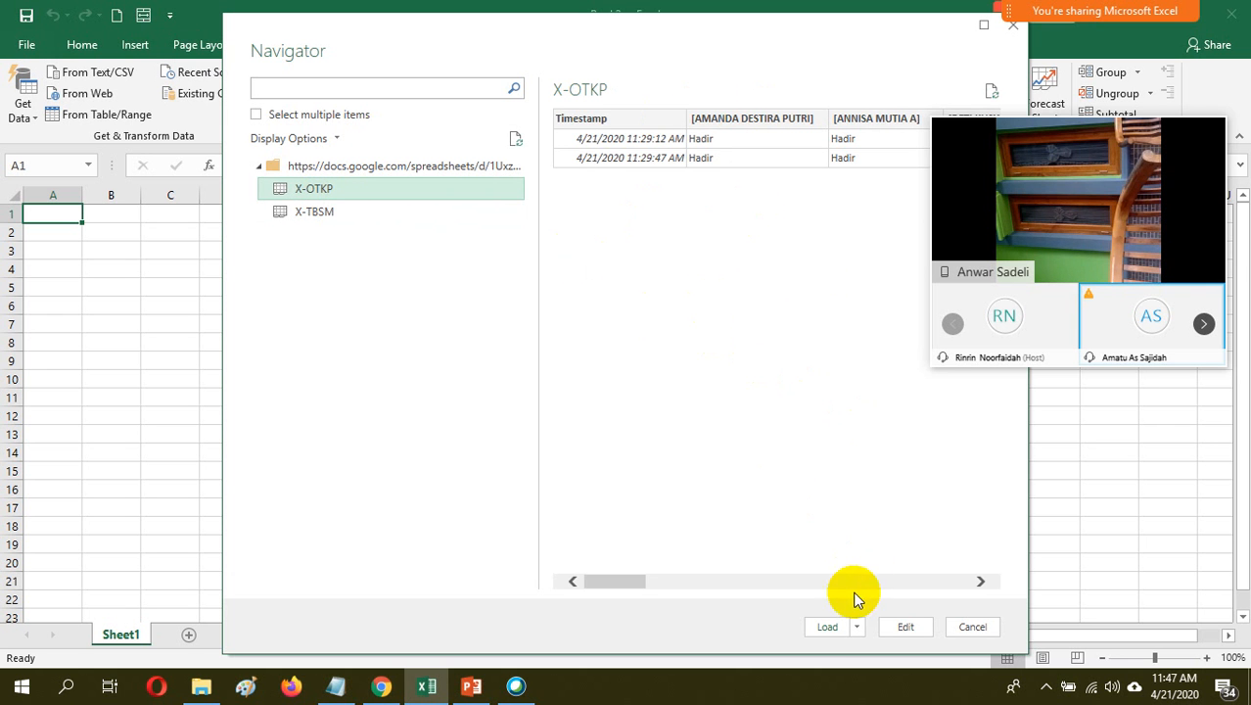
pyautogui.click(827, 627)
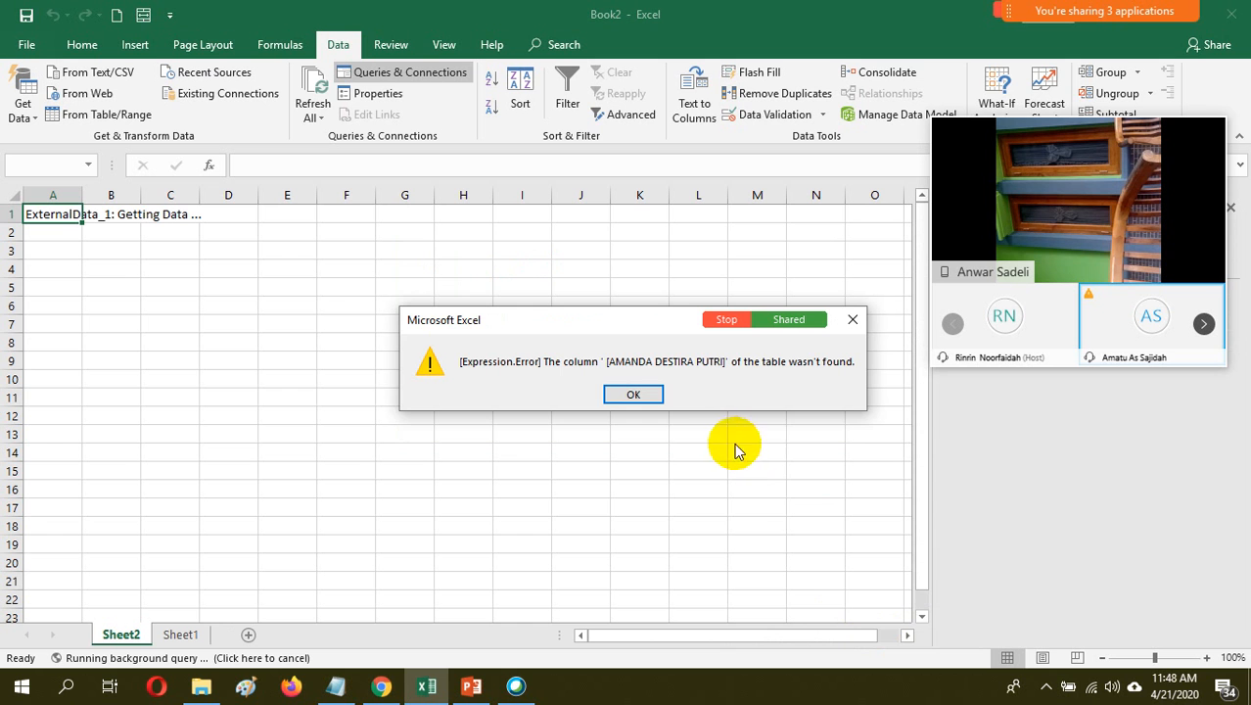
pyautogui.click(636, 392)
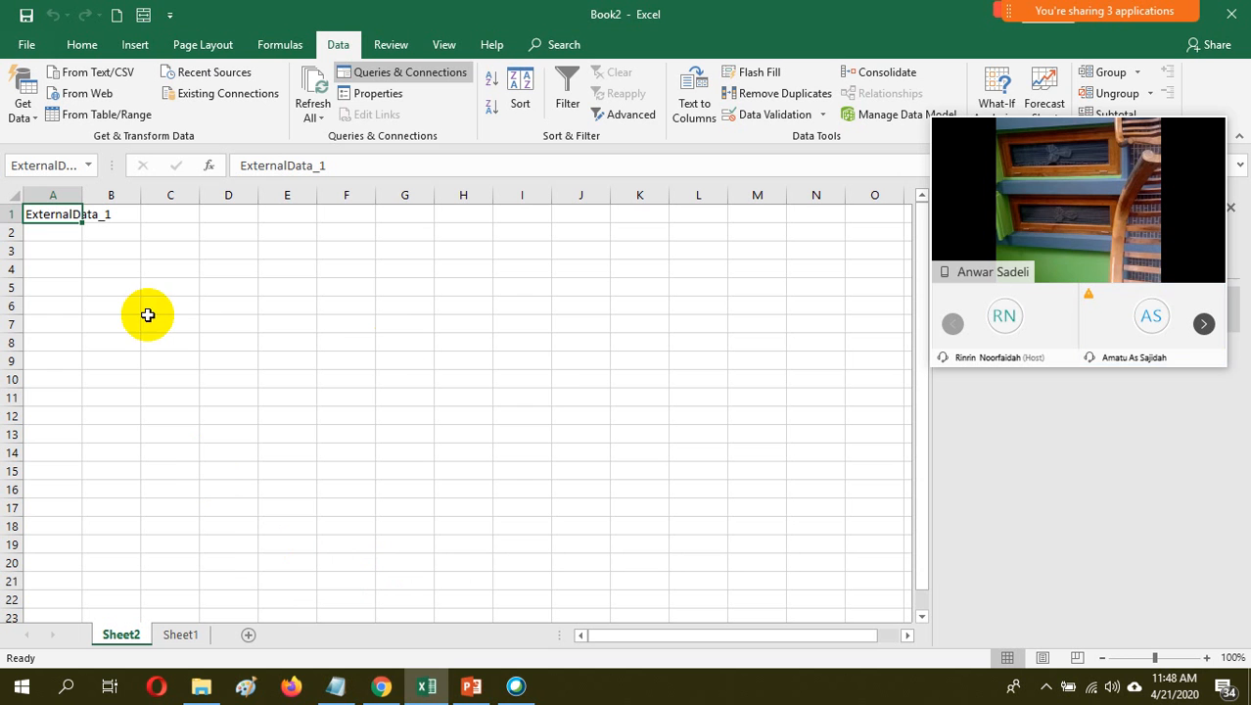
# Collapse the floating meeting video panel and move it clear of the Queries & Connections list
pyautogui.moveTo(1141, 365)
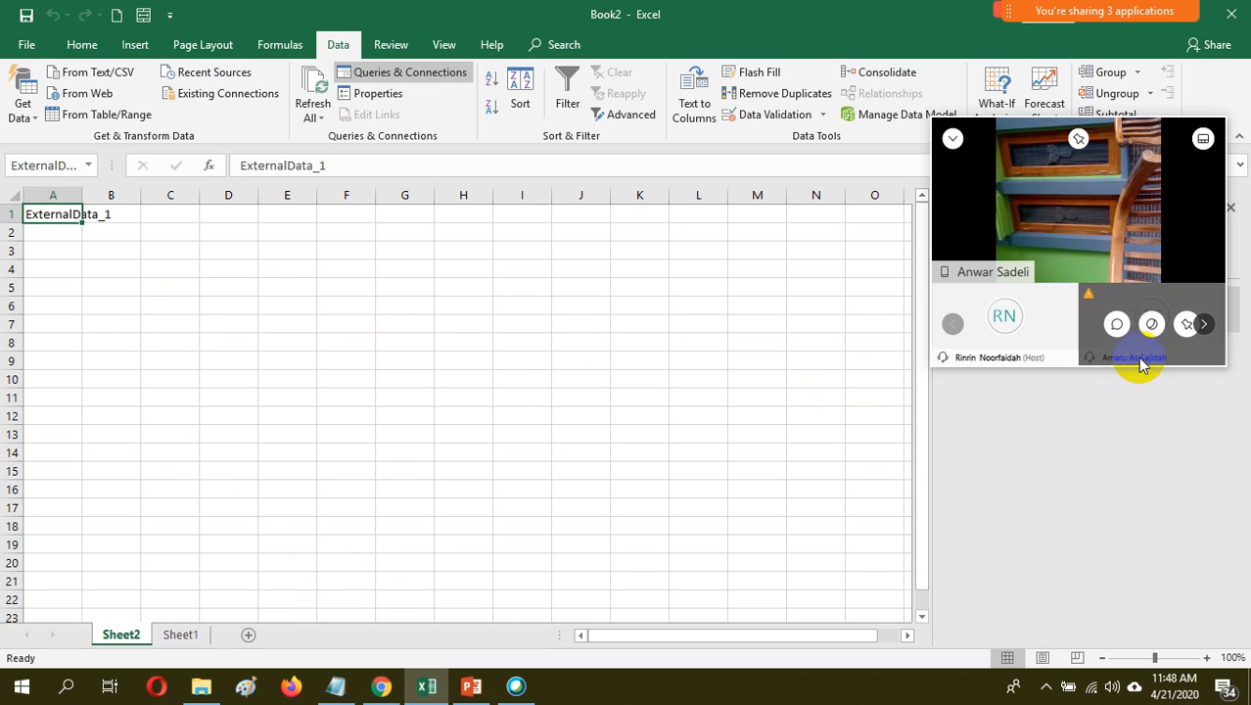
pyautogui.click(954, 139)
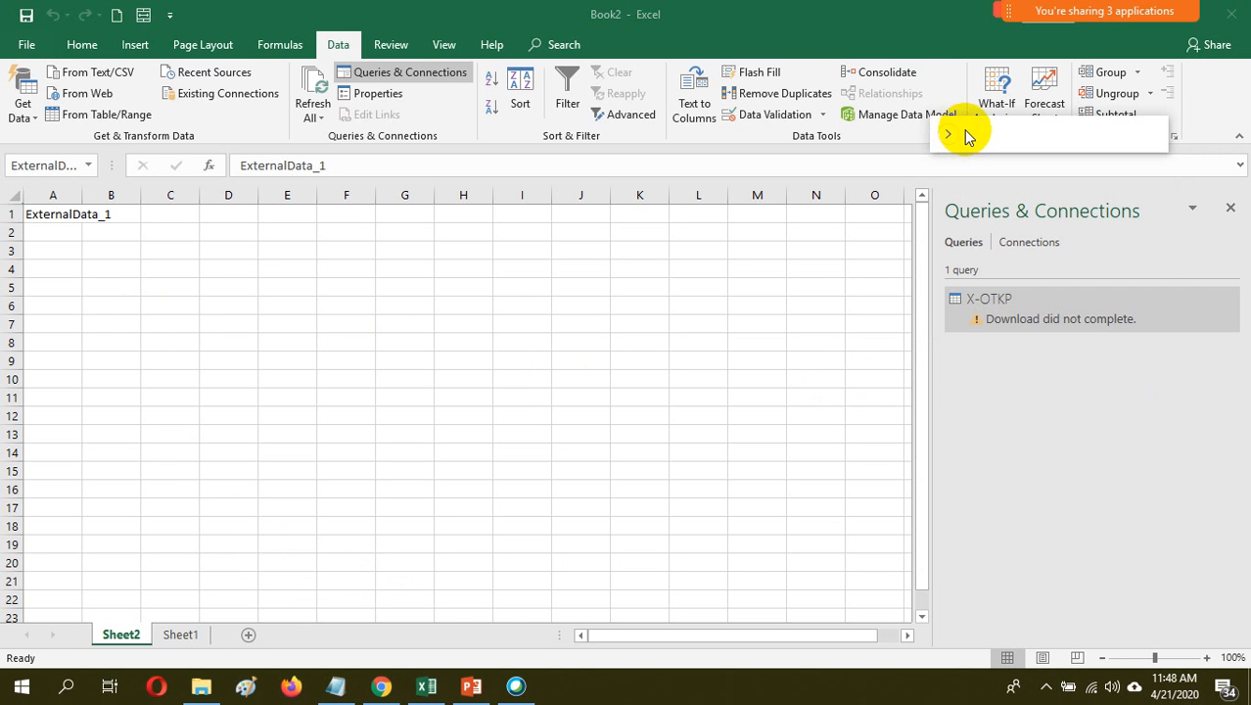
pyautogui.moveTo(964, 137); pyautogui.dragTo(788, 24)
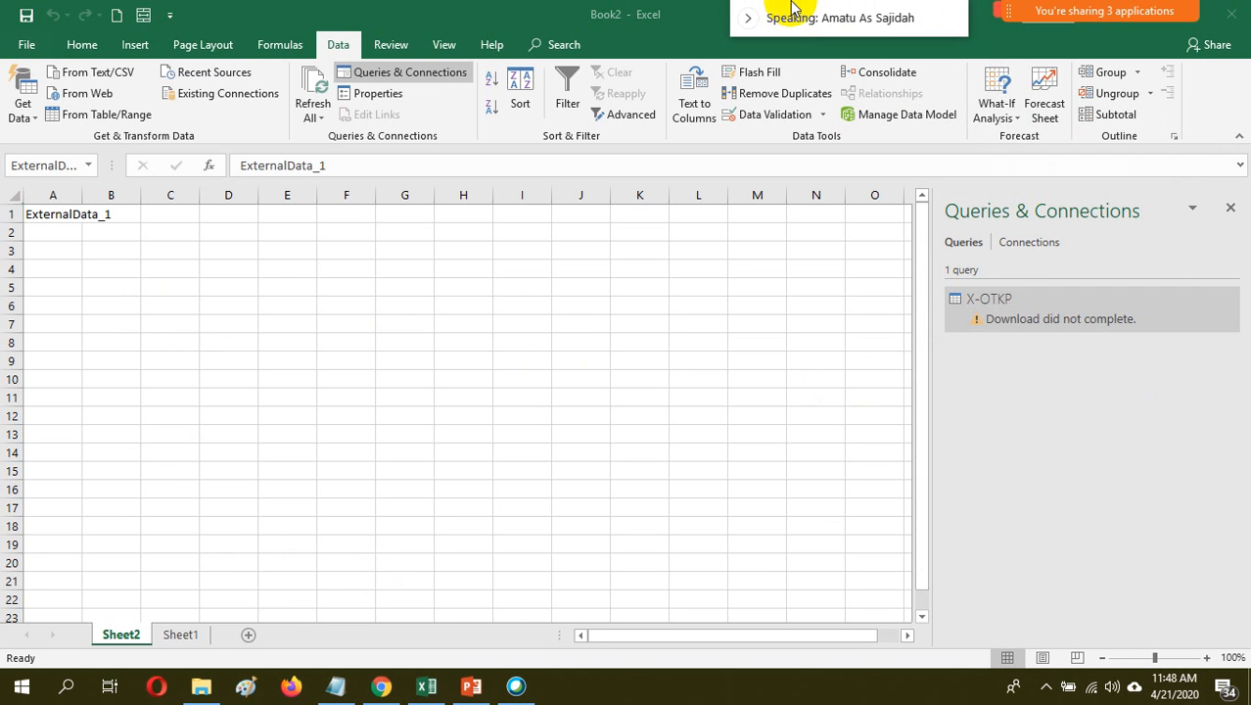
# Try to refresh the X-OTKP query, and check its data in the Power Query Editor without making changes
pyautogui.click(1022, 316)
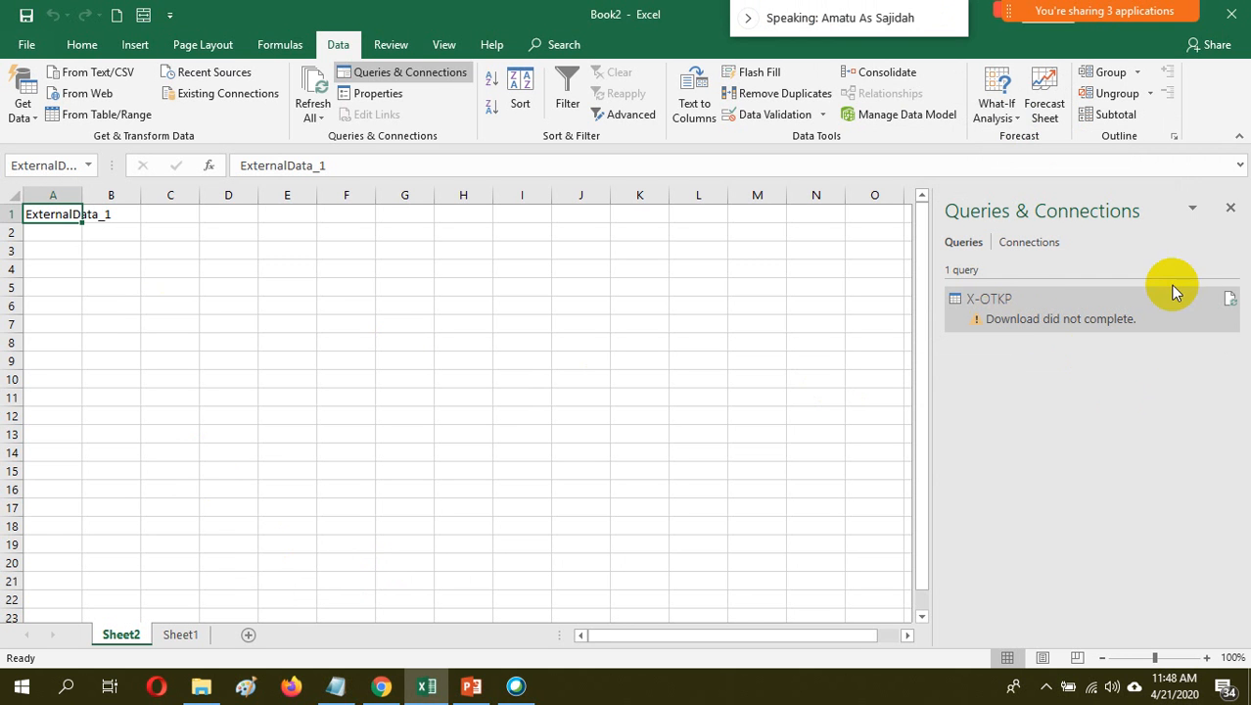
pyautogui.click(1230, 298)
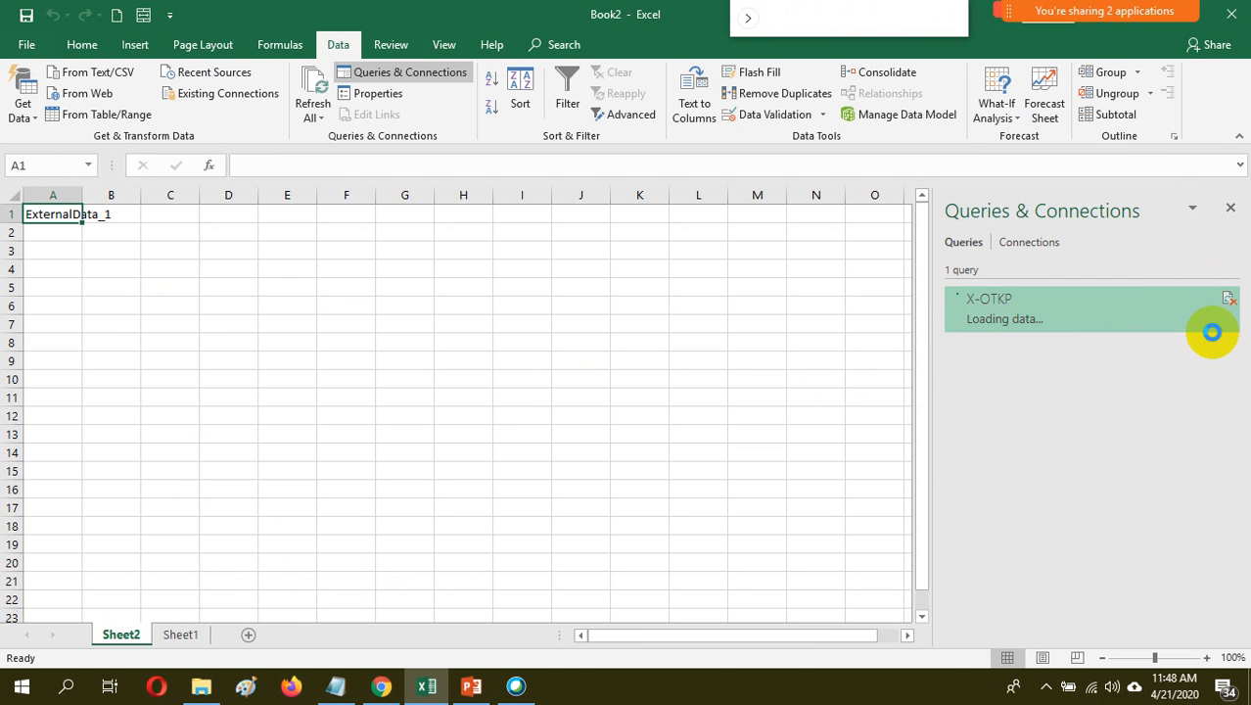
pyautogui.doubleClick(1086, 331)
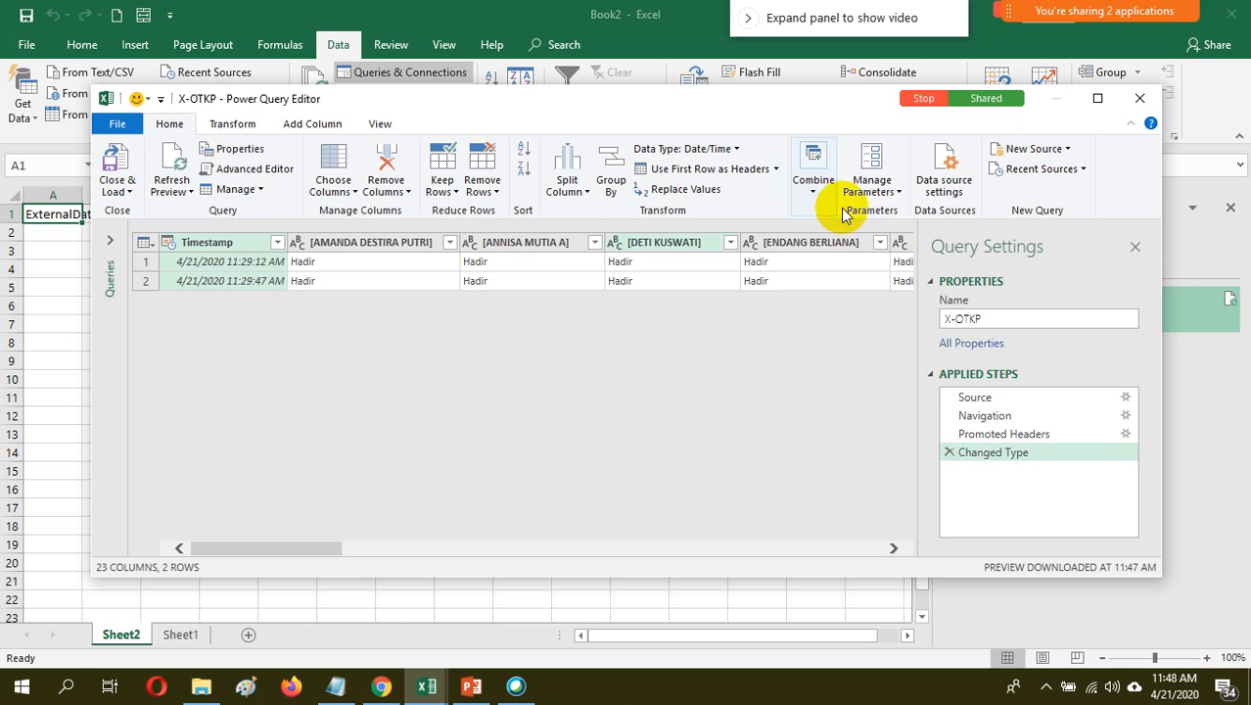
pyautogui.click(1139, 100)
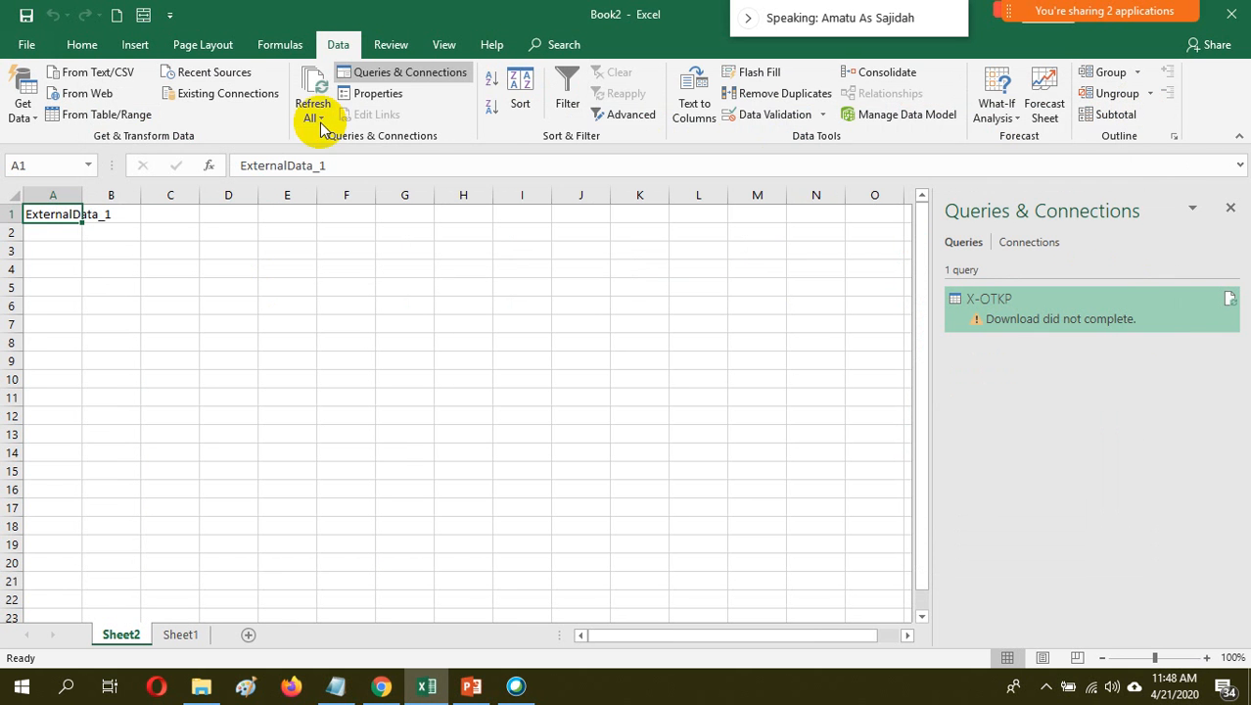
pyautogui.click(77, 45)
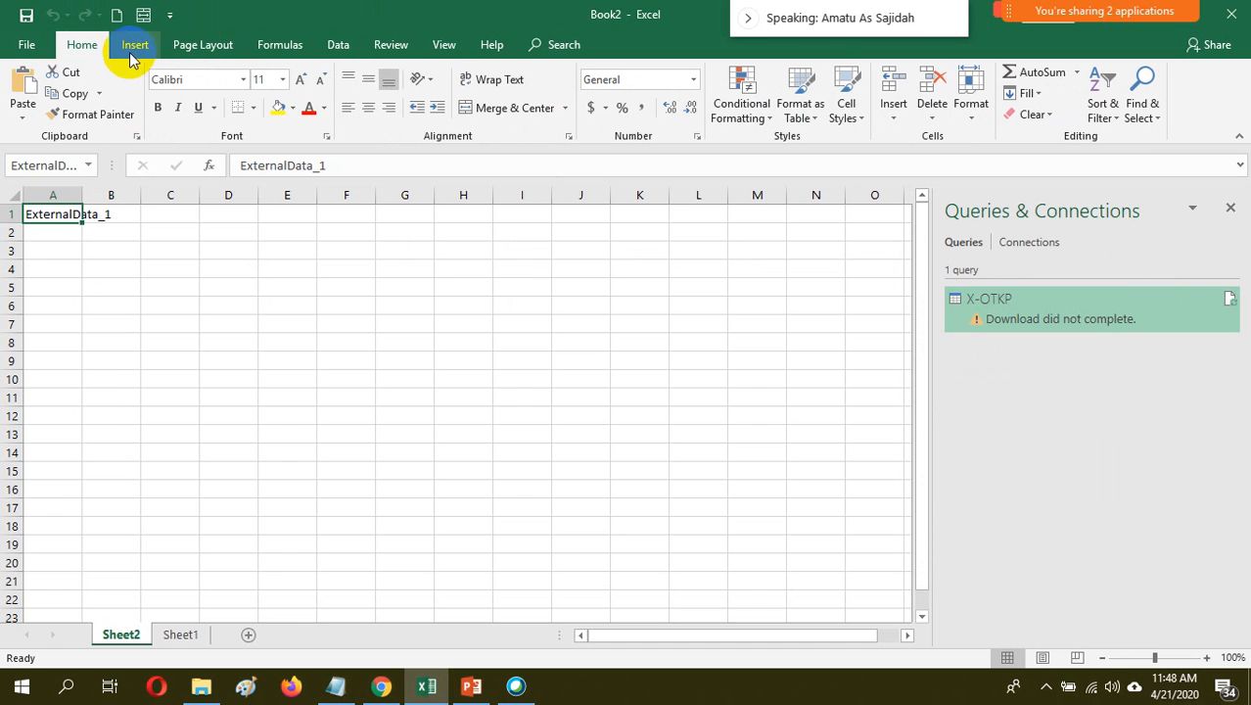
pyautogui.click(53, 46)
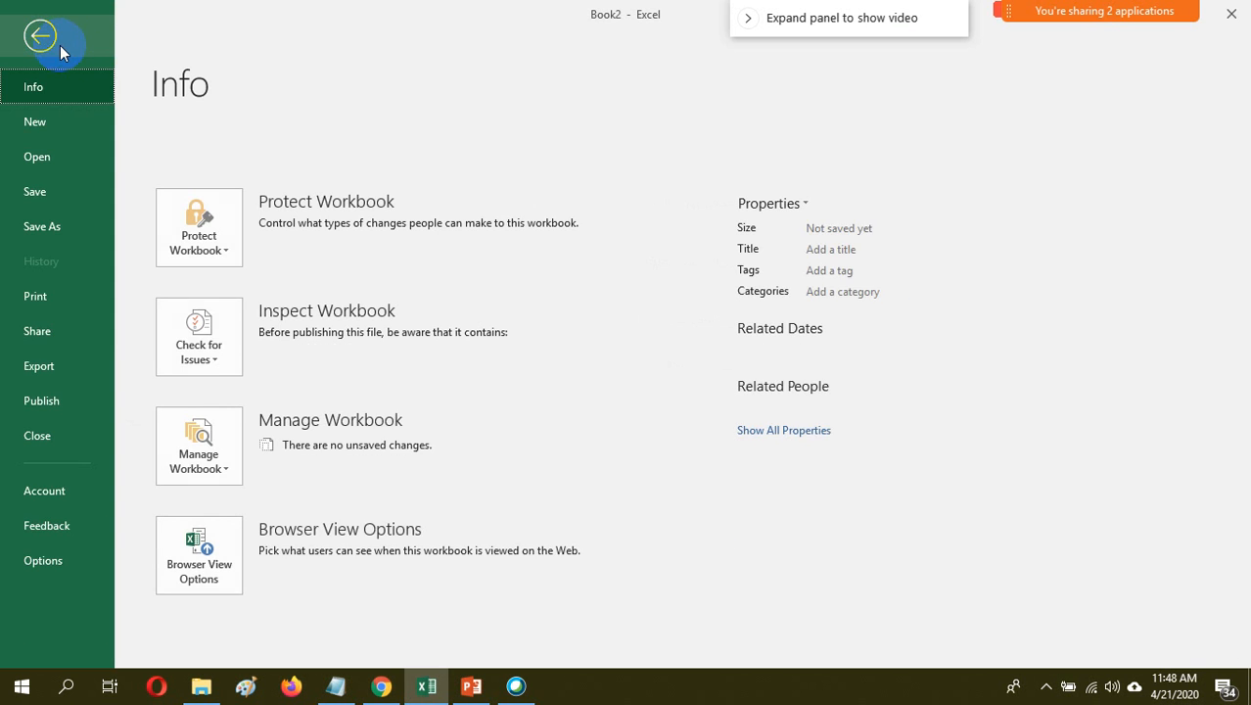
pyautogui.click(41, 40)
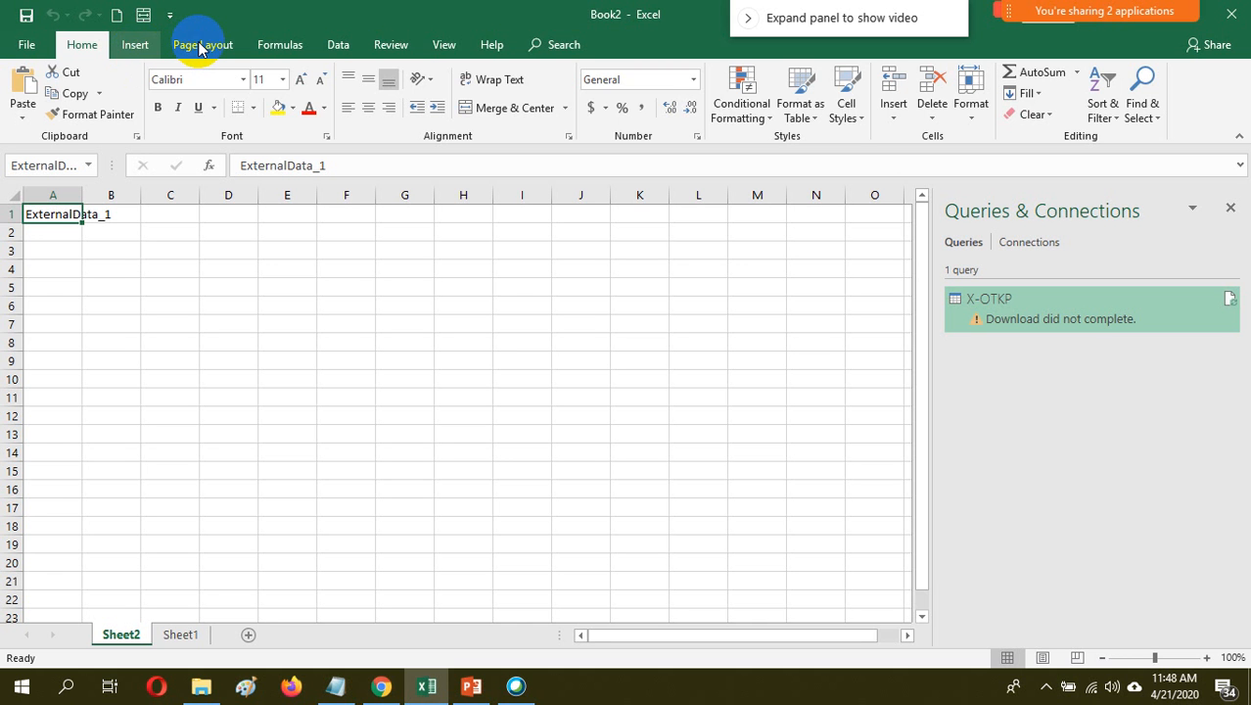
pyautogui.scroll(-1, 199, 48)
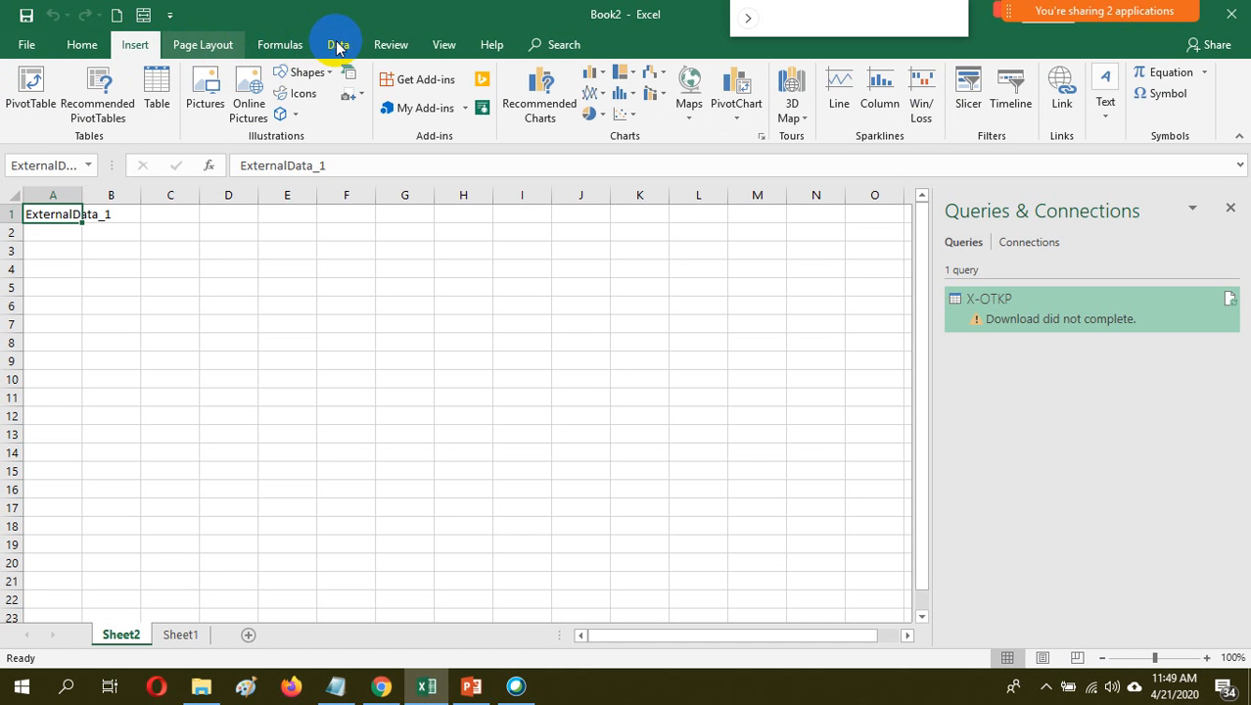
pyautogui.scroll(-1, 335, 46)
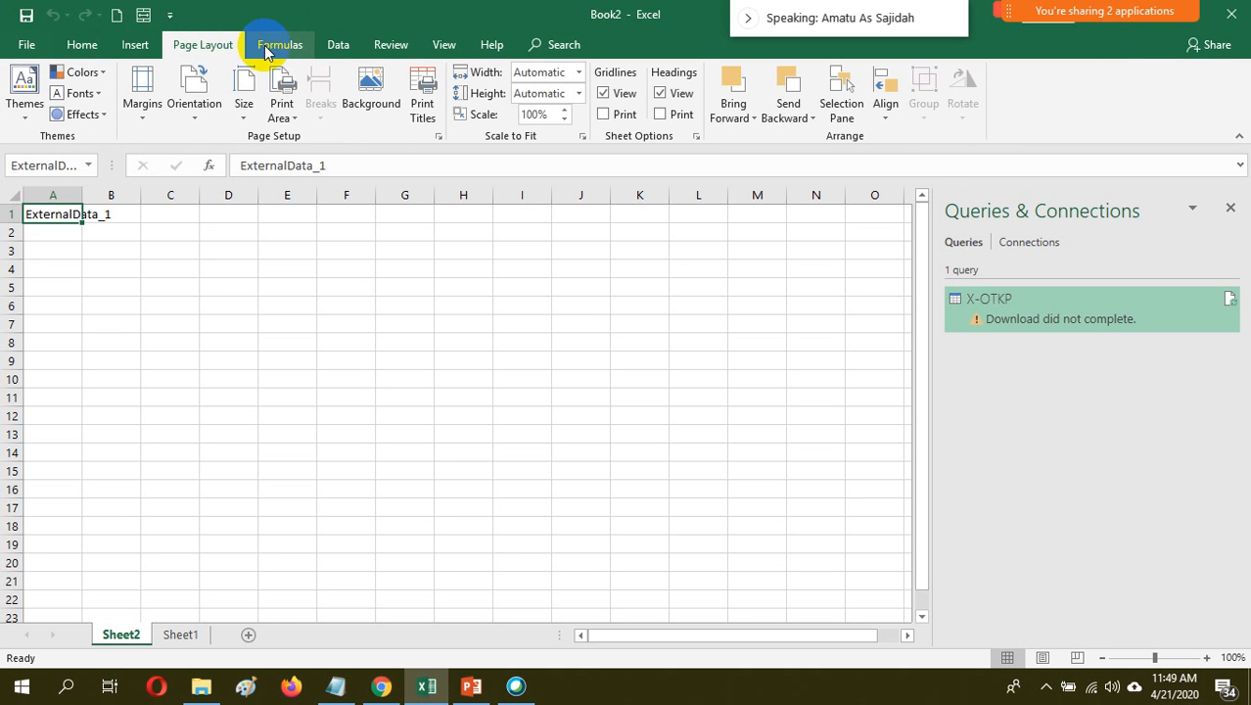
pyautogui.scroll(-2, 336, 46)
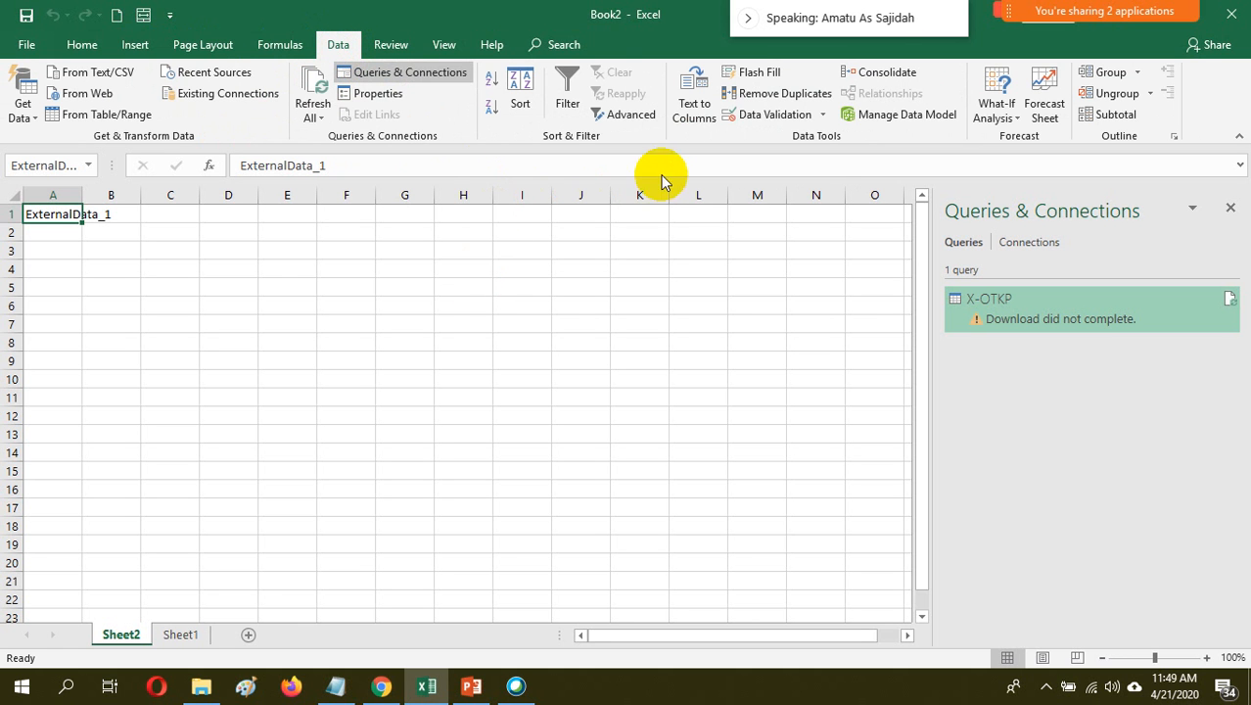
pyautogui.click(409, 45)
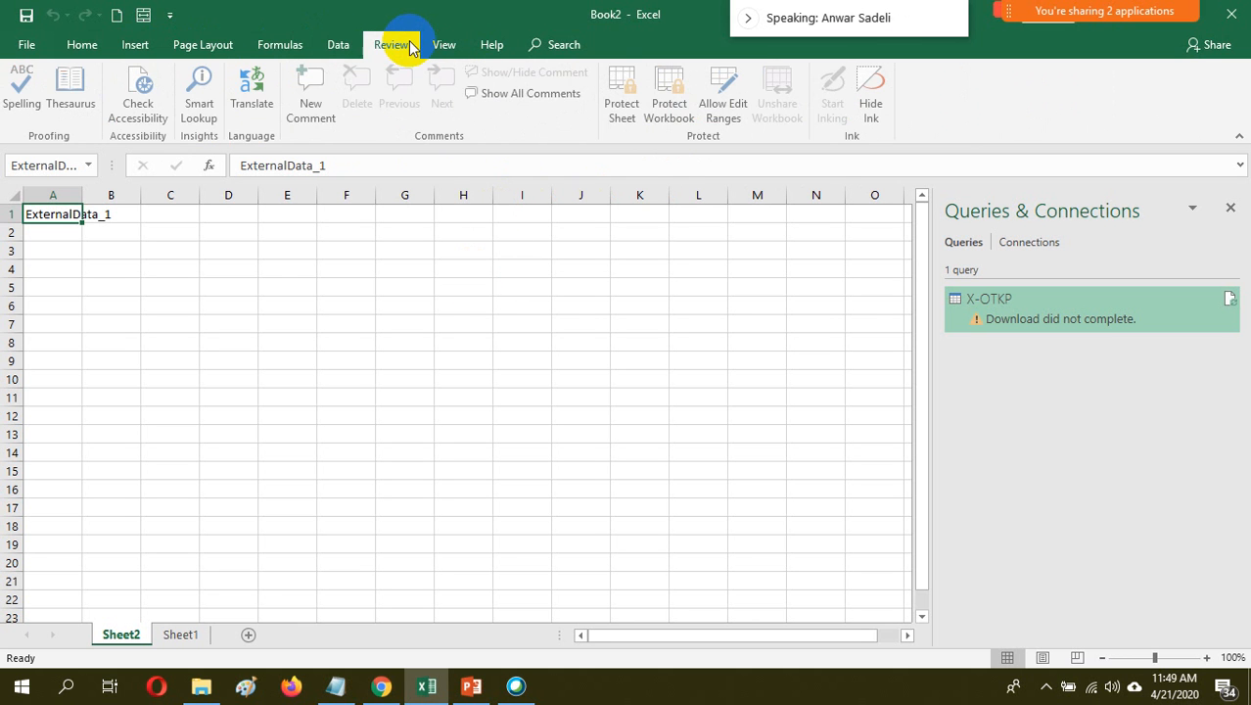
pyautogui.click(445, 46)
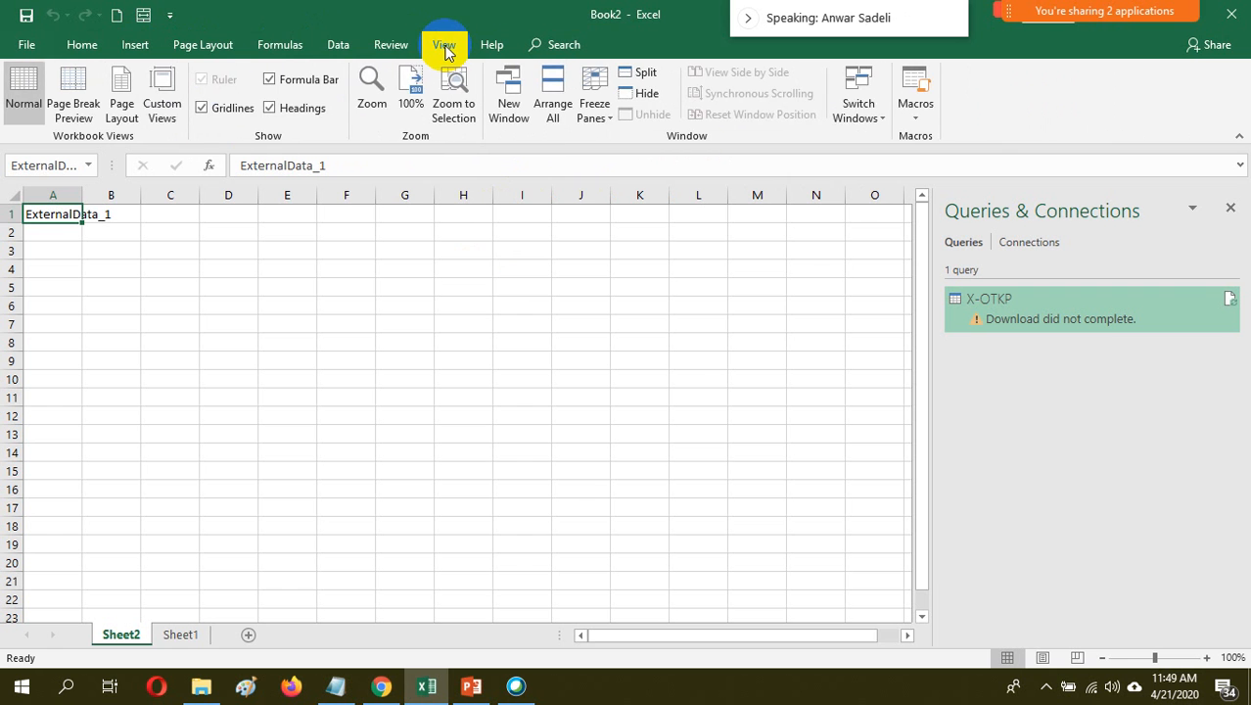
pyautogui.click(486, 46)
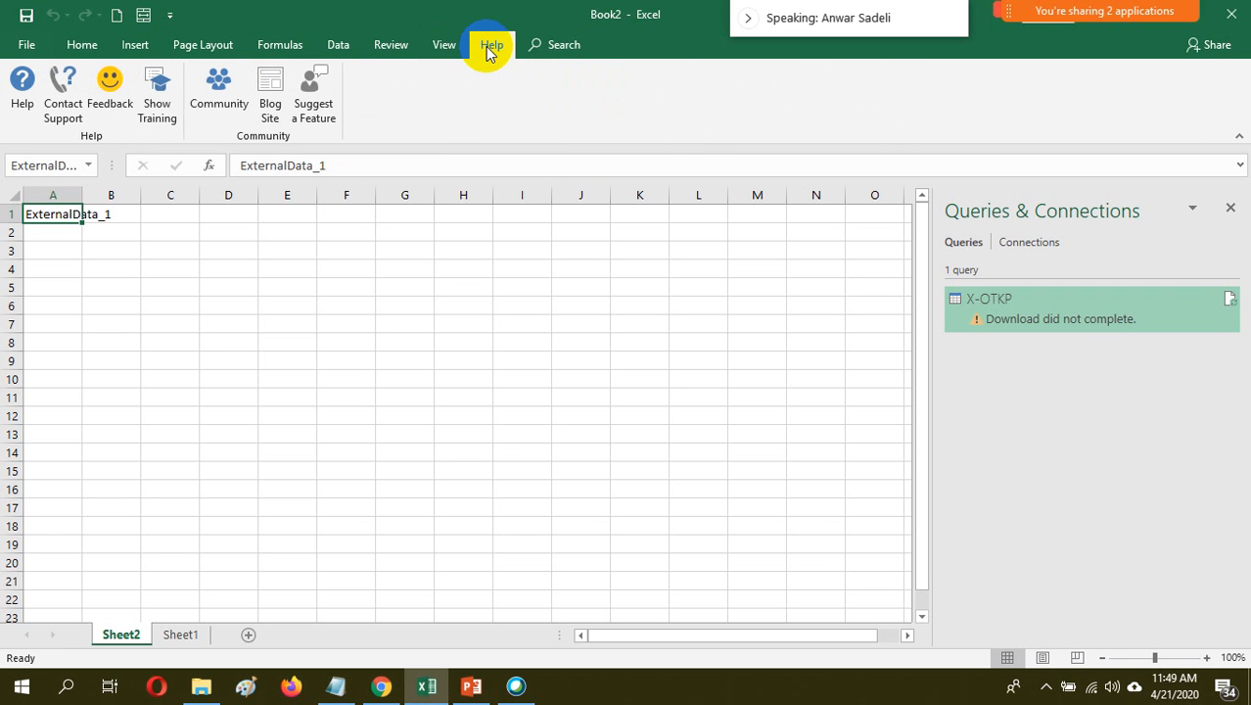
# Refresh all of the workbook's data connections to reload the X-OTKP query
pyautogui.click(344, 47)
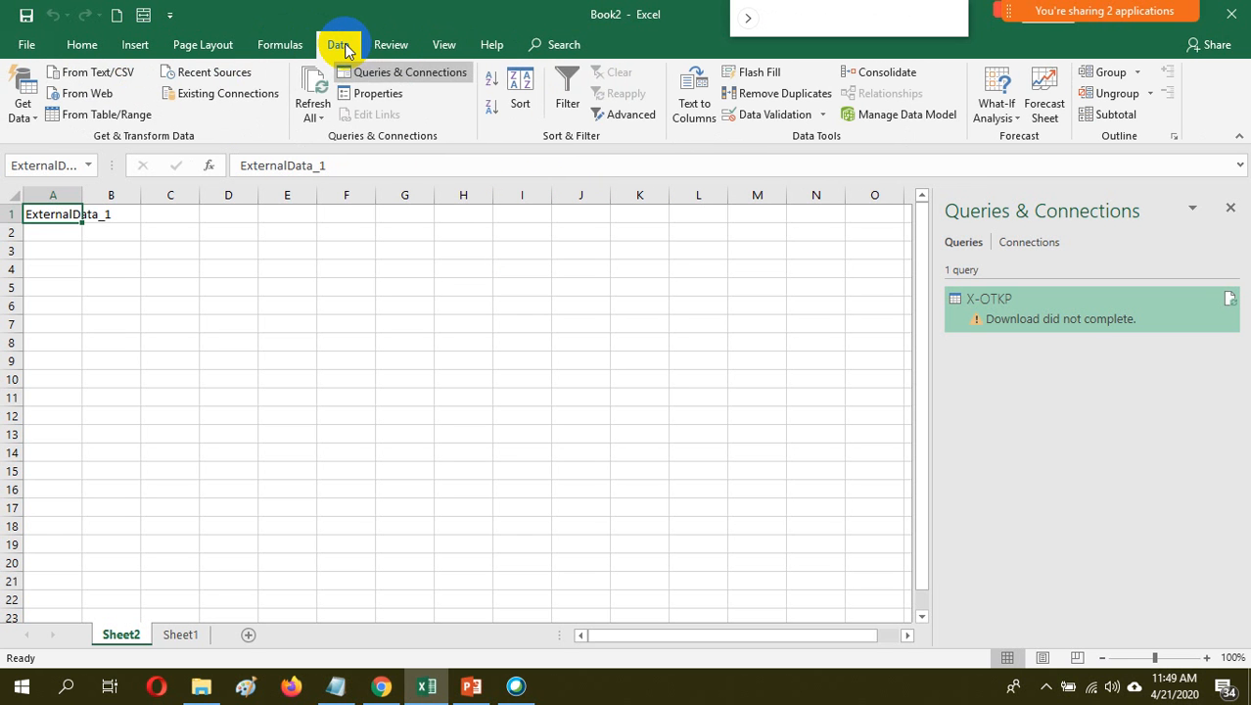
pyautogui.click(322, 119)
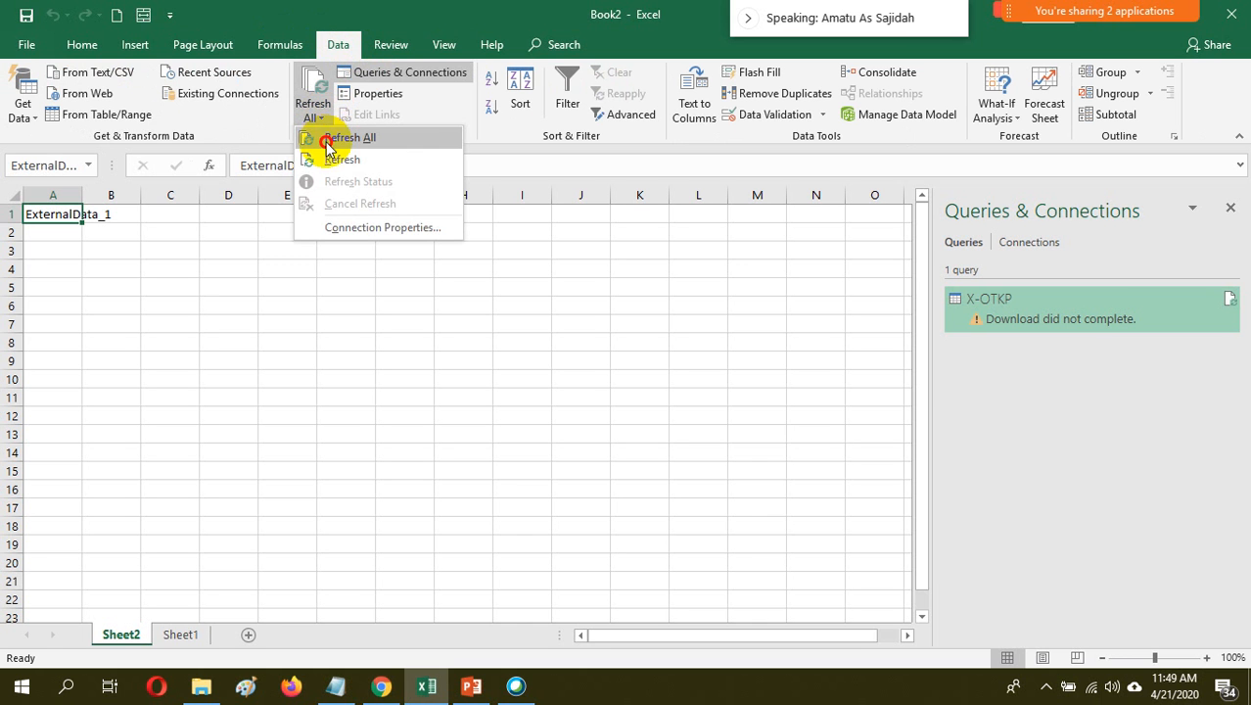
pyautogui.click(327, 142)
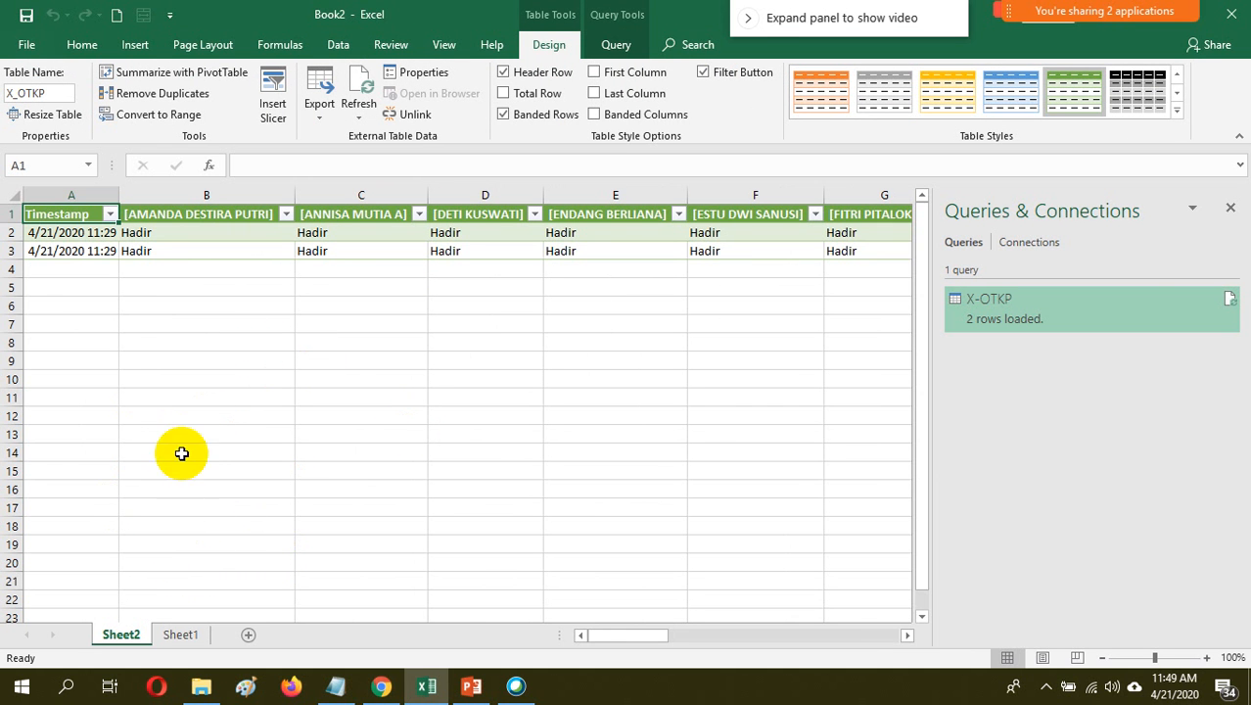
# Rename the Sheet2 worksheet as X-OTKP
pyautogui.rightClick(126, 634)
pyautogui.click(210, 466)
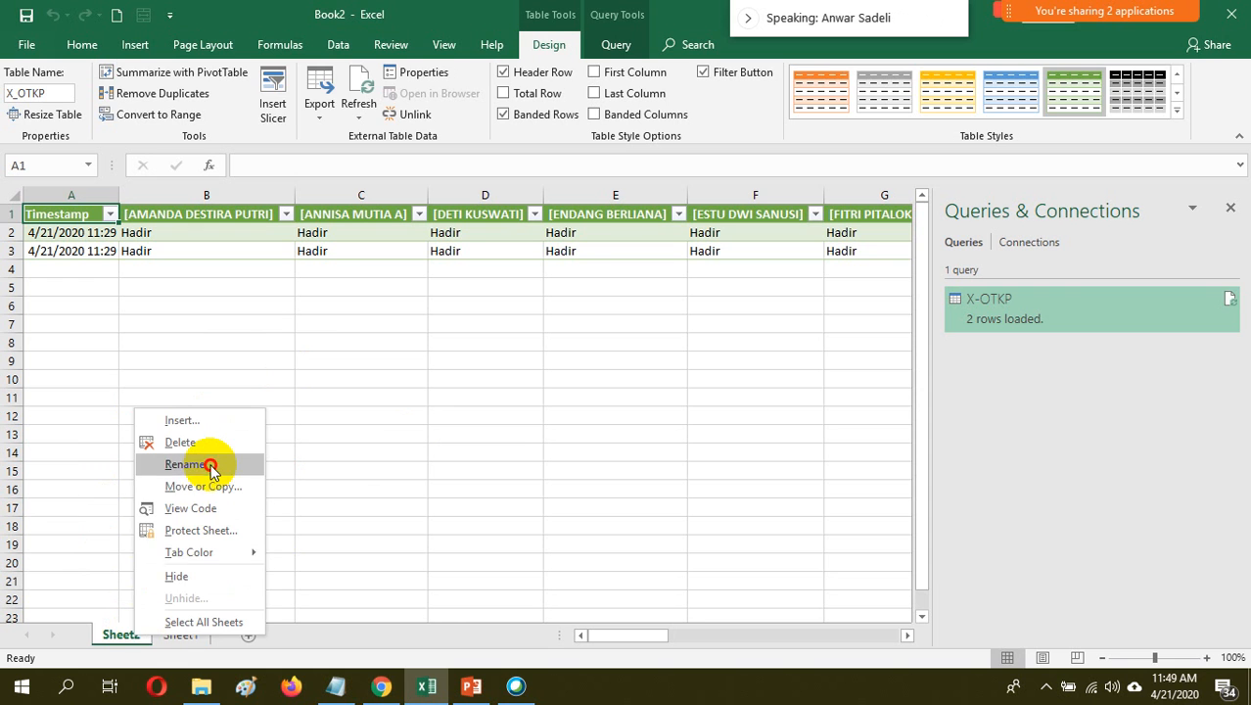
pyautogui.write('x')
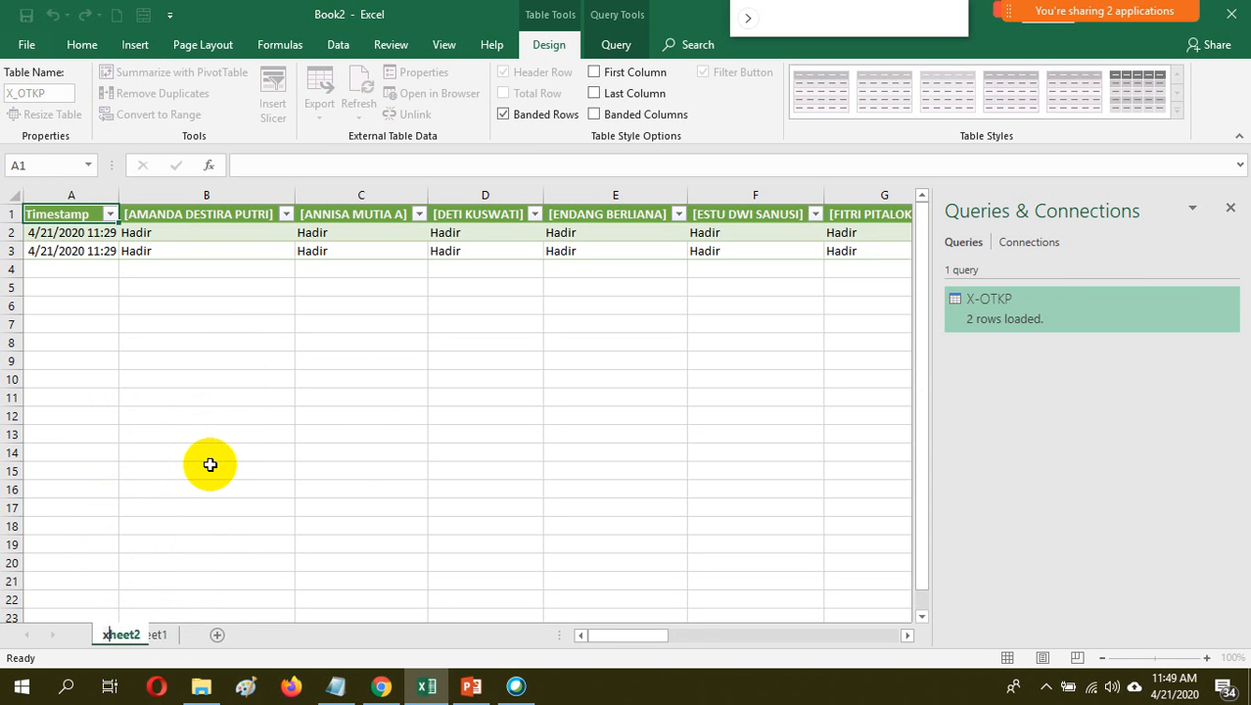
pyautogui.press('BackSpace')
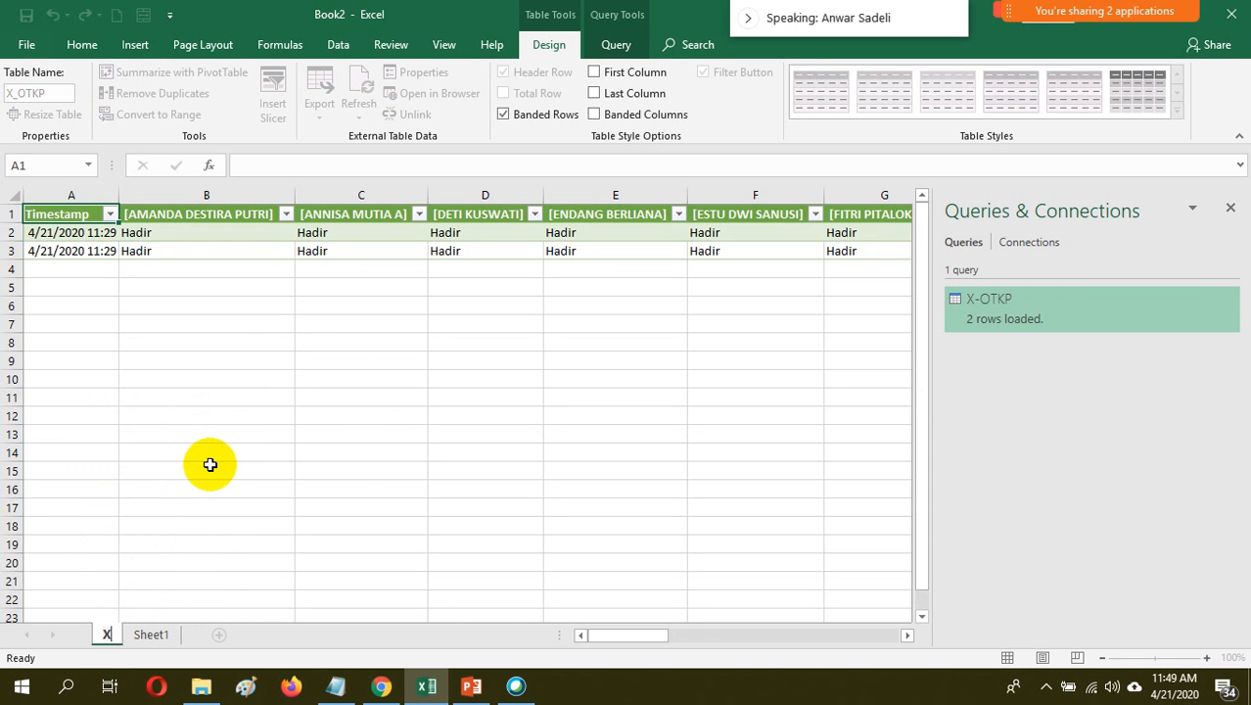
pyautogui.write('X-OTK')
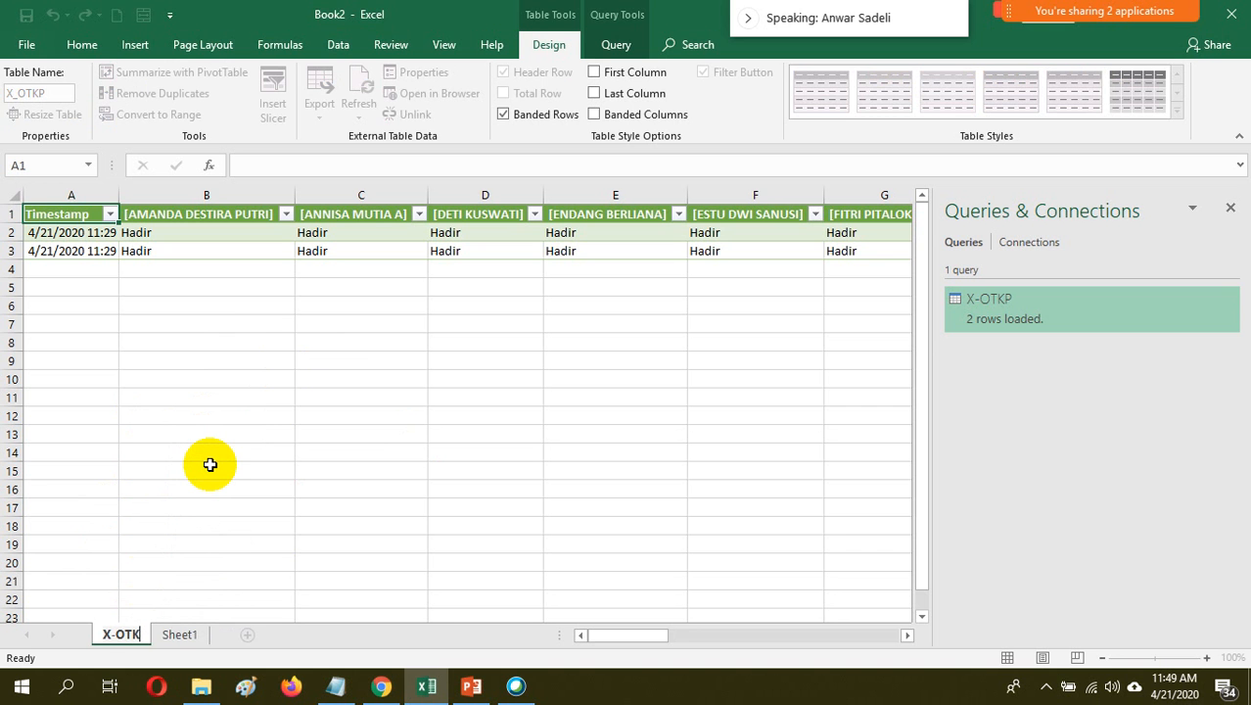
pyautogui.write('P')
pyautogui.press('Return')
pyautogui.click(483, 436)
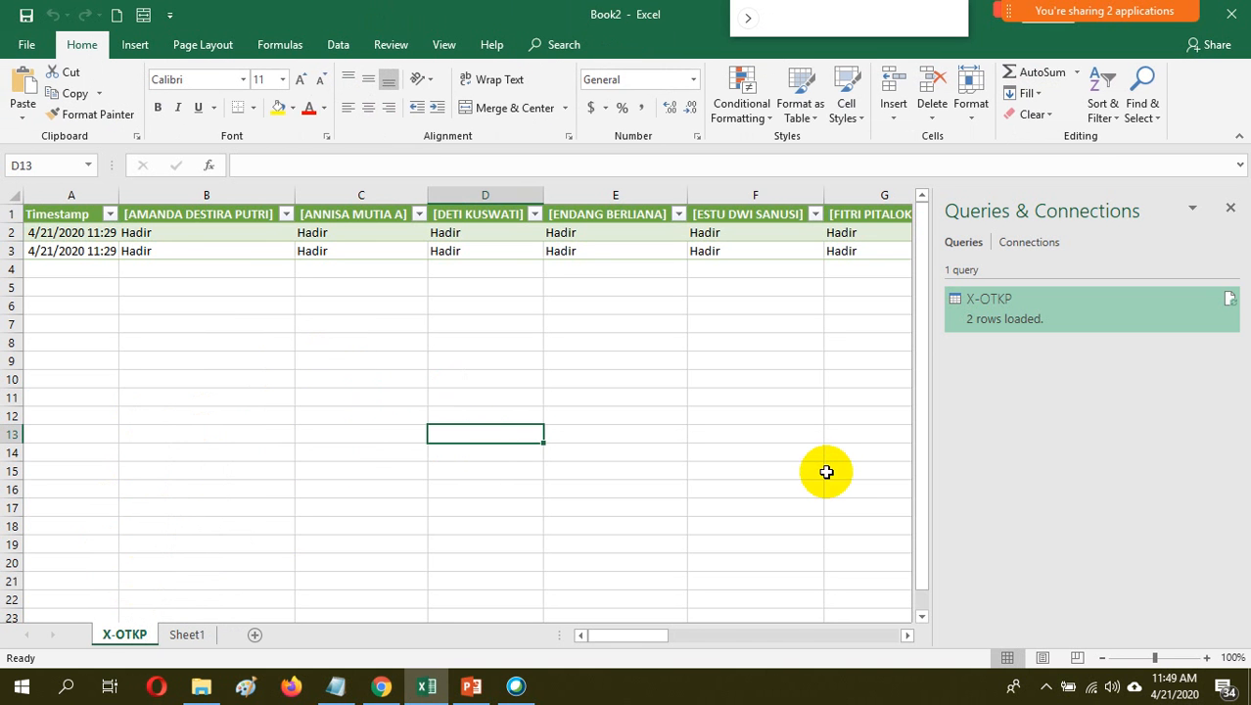
# Examine the imported attendance table from its Timestamp column through to the last student column
pyautogui.moveTo(631, 635); pyautogui.dragTo(501, 600)
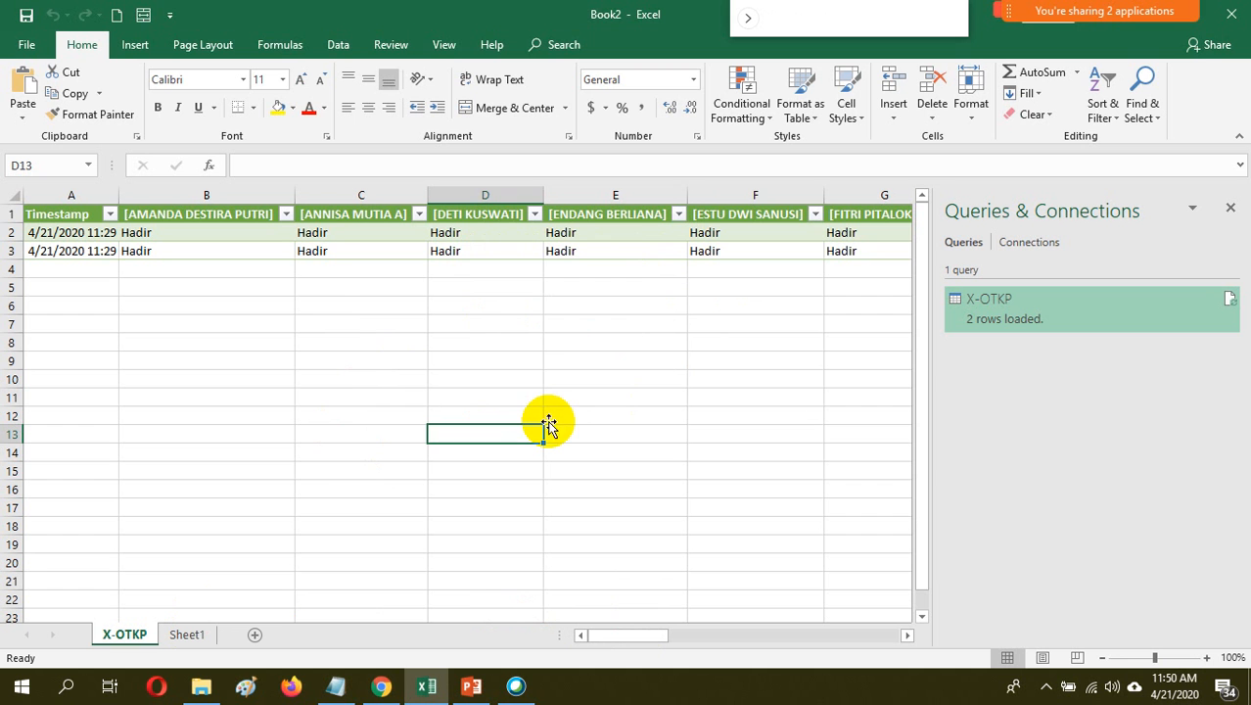
pyautogui.click(67, 217)
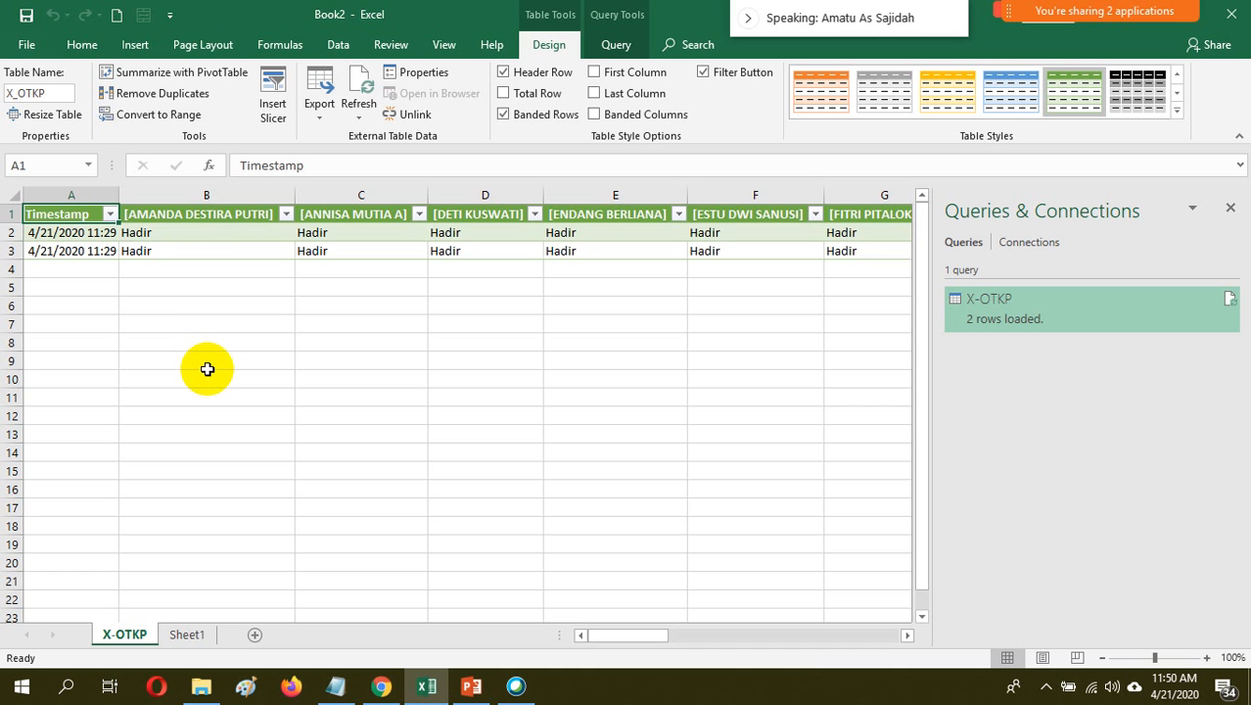
pyautogui.hotkey('shift', 'Down')
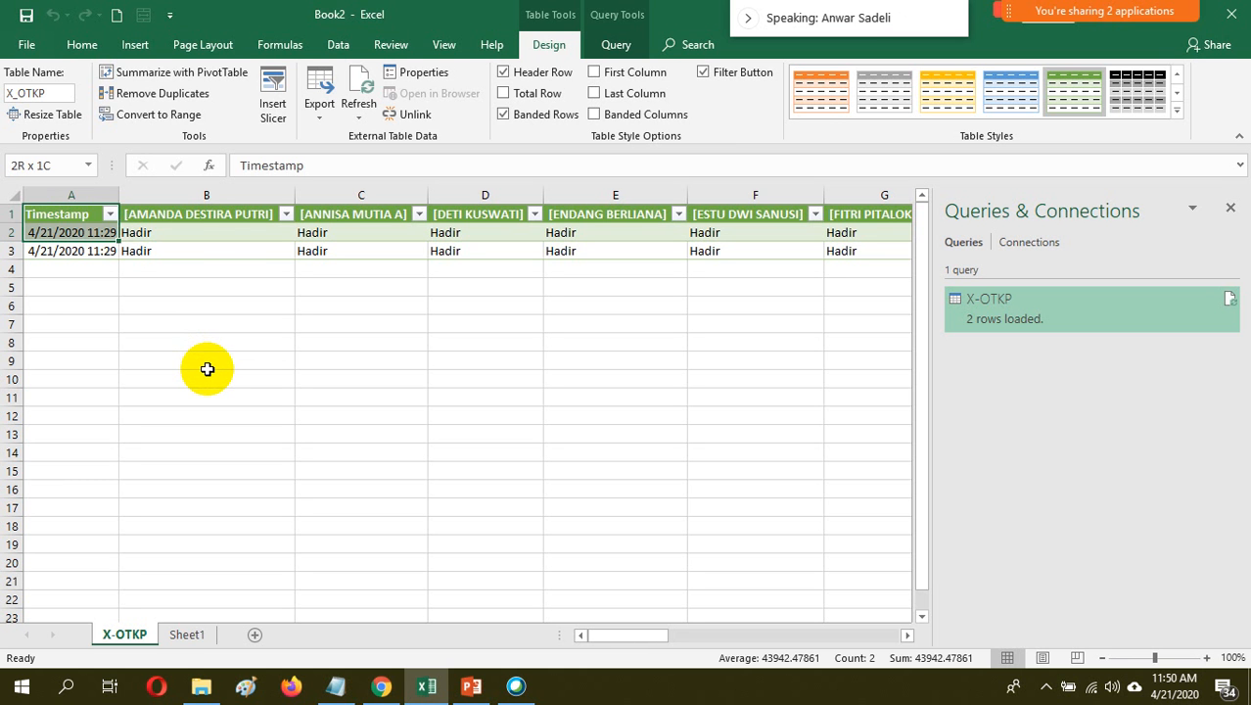
pyautogui.click(475, 426)
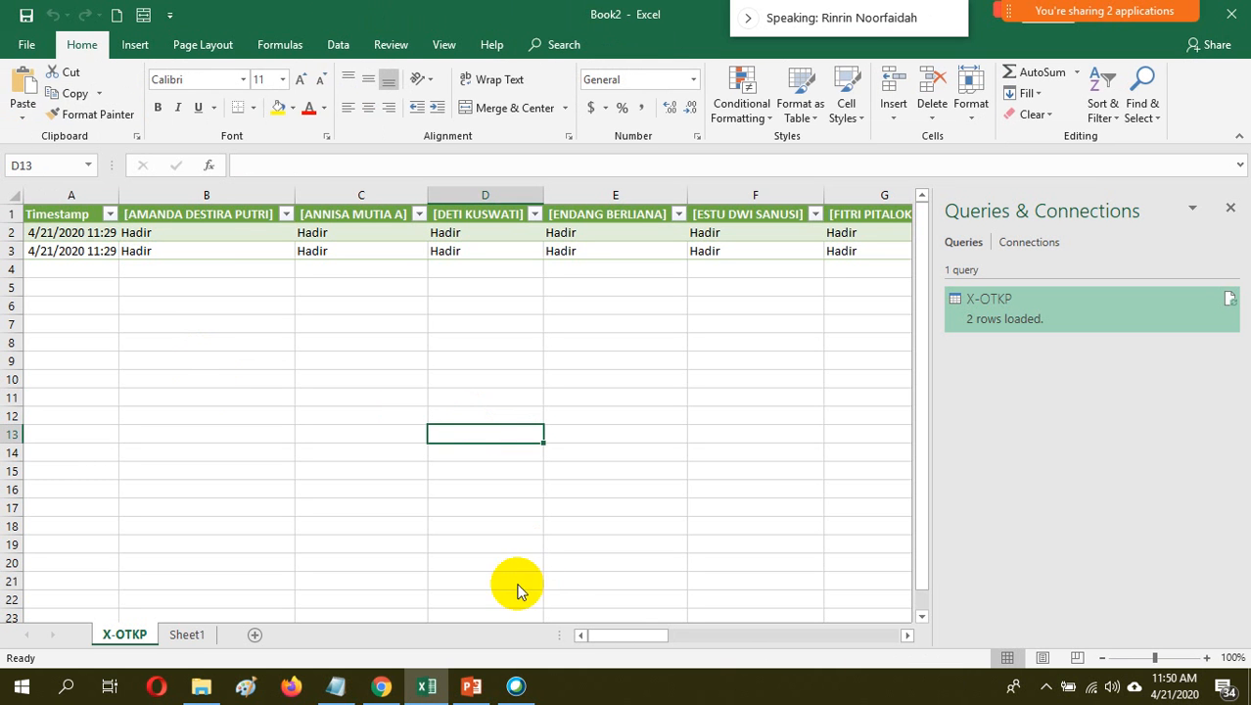
pyautogui.moveTo(629, 636); pyautogui.dragTo(913, 587)
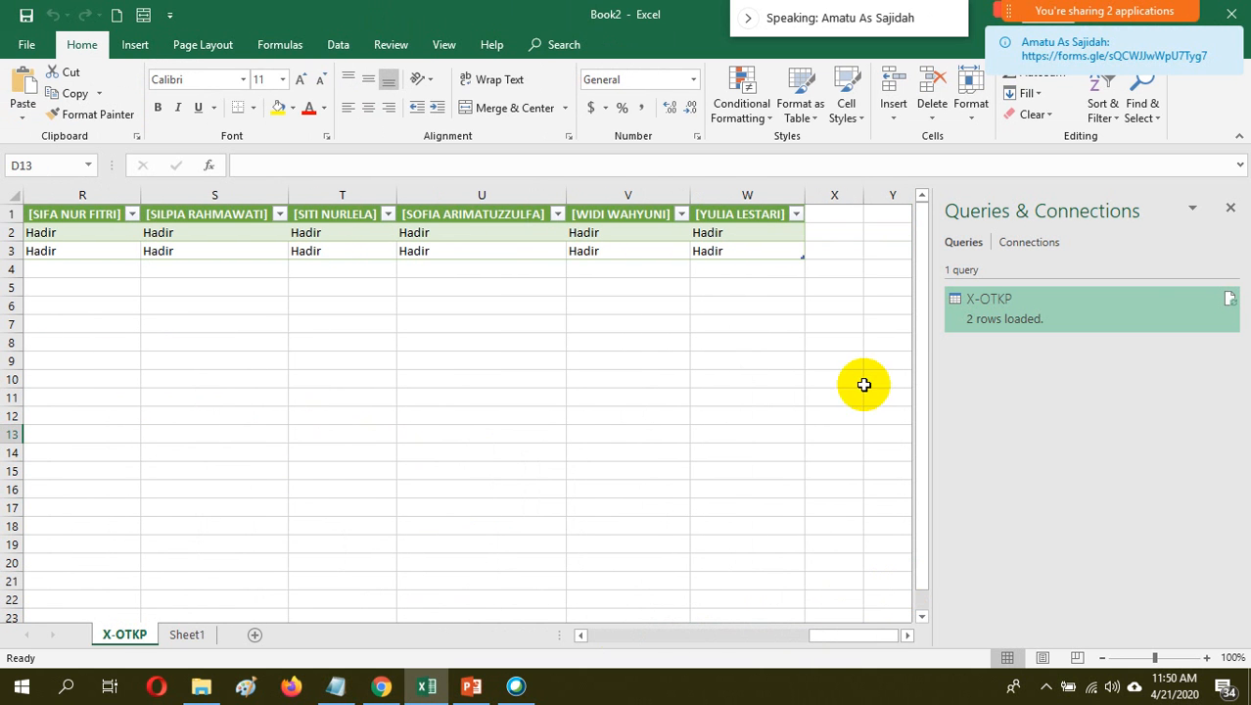
pyautogui.click(849, 250)
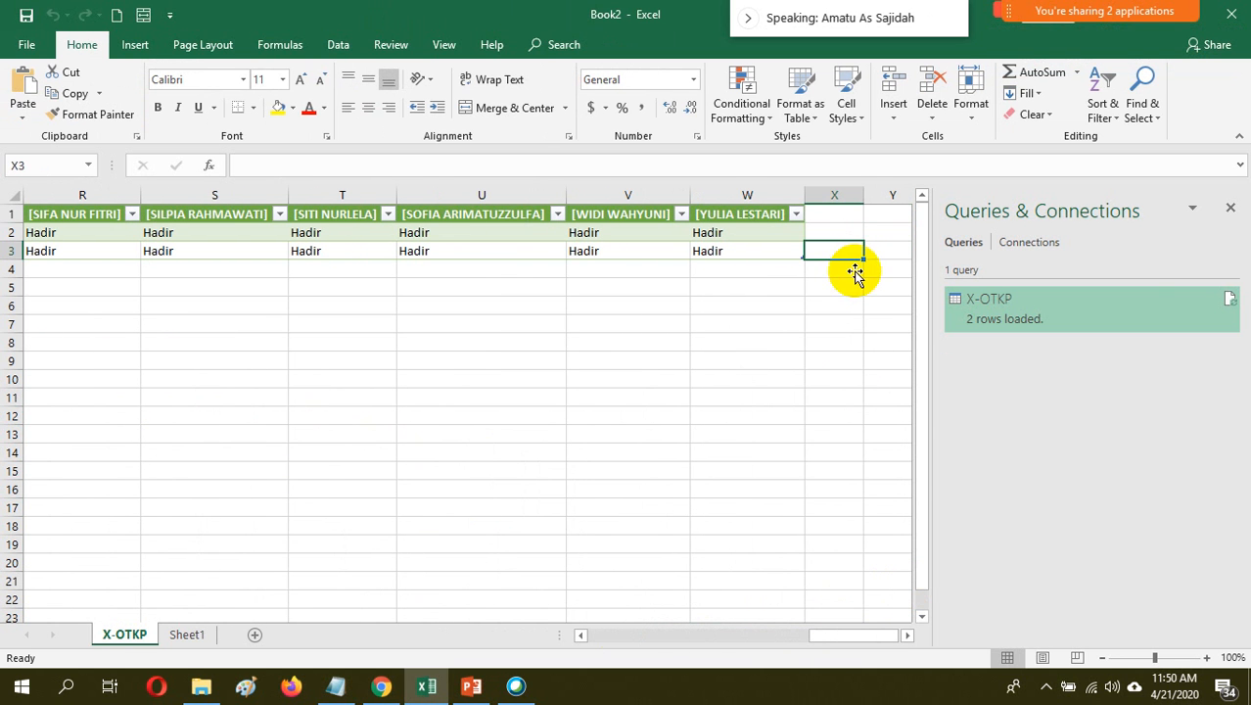
pyautogui.moveTo(851, 636); pyautogui.dragTo(304, 636)
# Copy the student-name headers from cell C1 through W1 of the attendance table
pyautogui.click(215, 216)
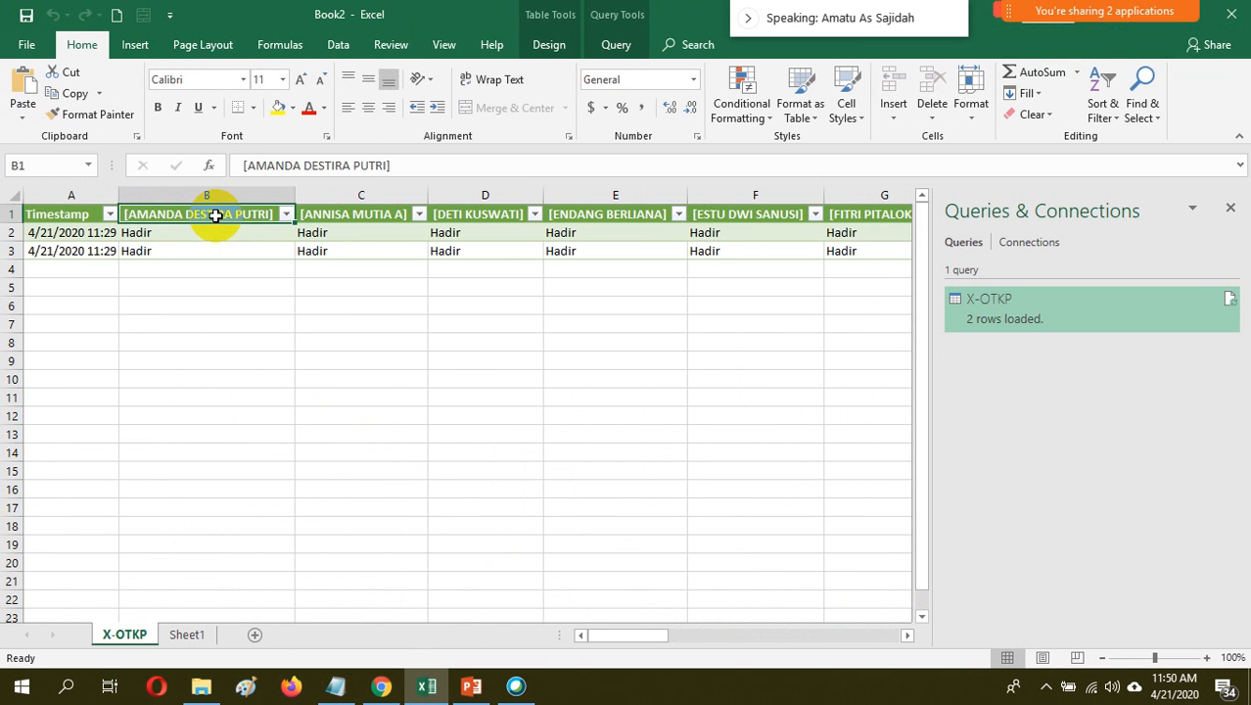
pyautogui.hotkey('shift', 'Right')
pyautogui.hotkey('shift', 'Right')
pyautogui.hotkey('shift', 'Right')
pyautogui.hotkey('shift', 'Right')
pyautogui.hotkey('shift', 'Right')
pyautogui.hotkey('shift', 'Right')
pyautogui.hotkey('shift', 'Right')
pyautogui.hotkey('shift', 'Right')
pyautogui.hotkey('shift', 'Right')
pyautogui.hotkey('shift', 'Right')
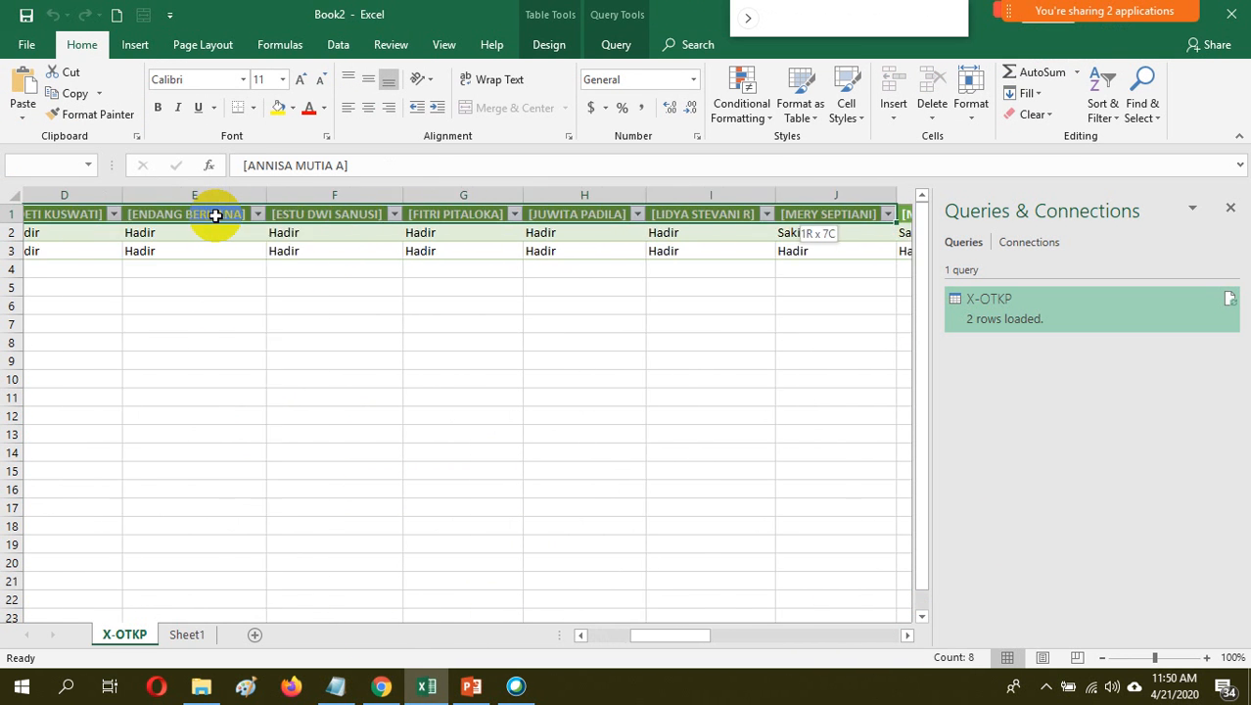
pyautogui.hotkey('shift', 'Right')
pyautogui.hotkey('shift', 'Right')
pyautogui.hotkey('shift', 'Right')
pyautogui.hotkey('shift', 'Right')
pyautogui.hotkey('shift', 'Right')
pyautogui.hotkey('shift', 'Right')
pyautogui.hotkey('shift', 'Right')
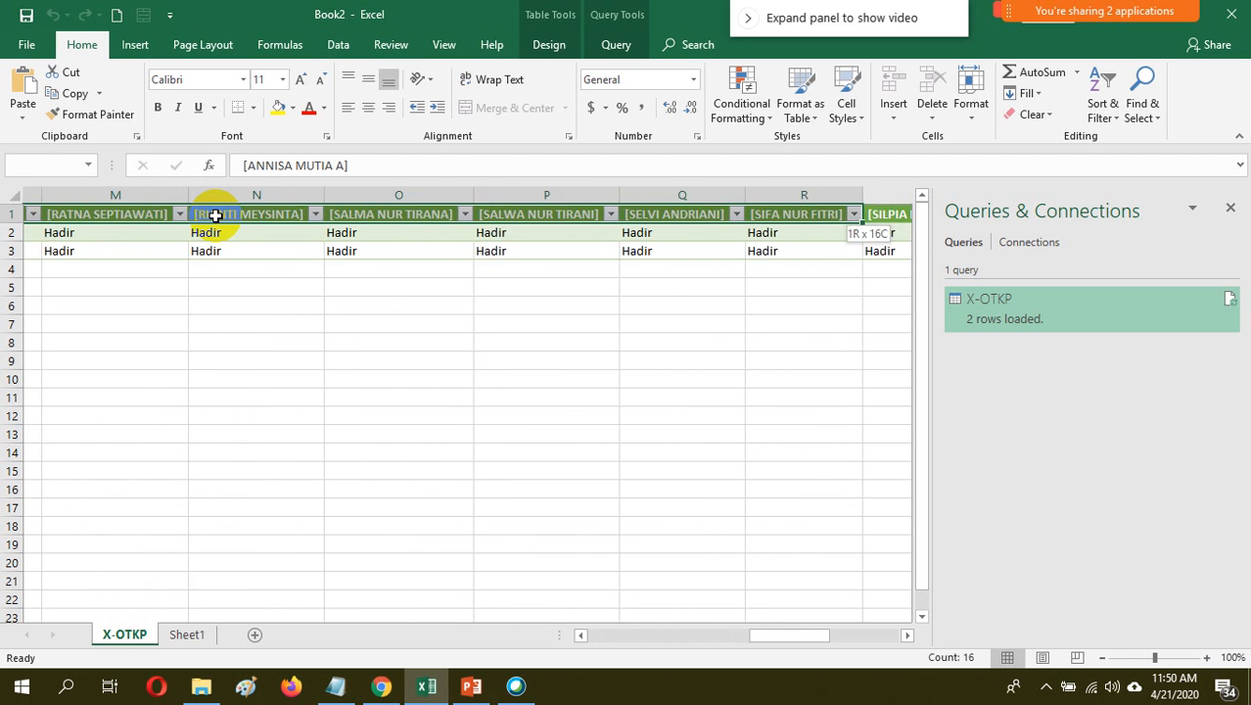
pyautogui.hotkey('shift', 'Right')
pyautogui.hotkey('shift', 'Right')
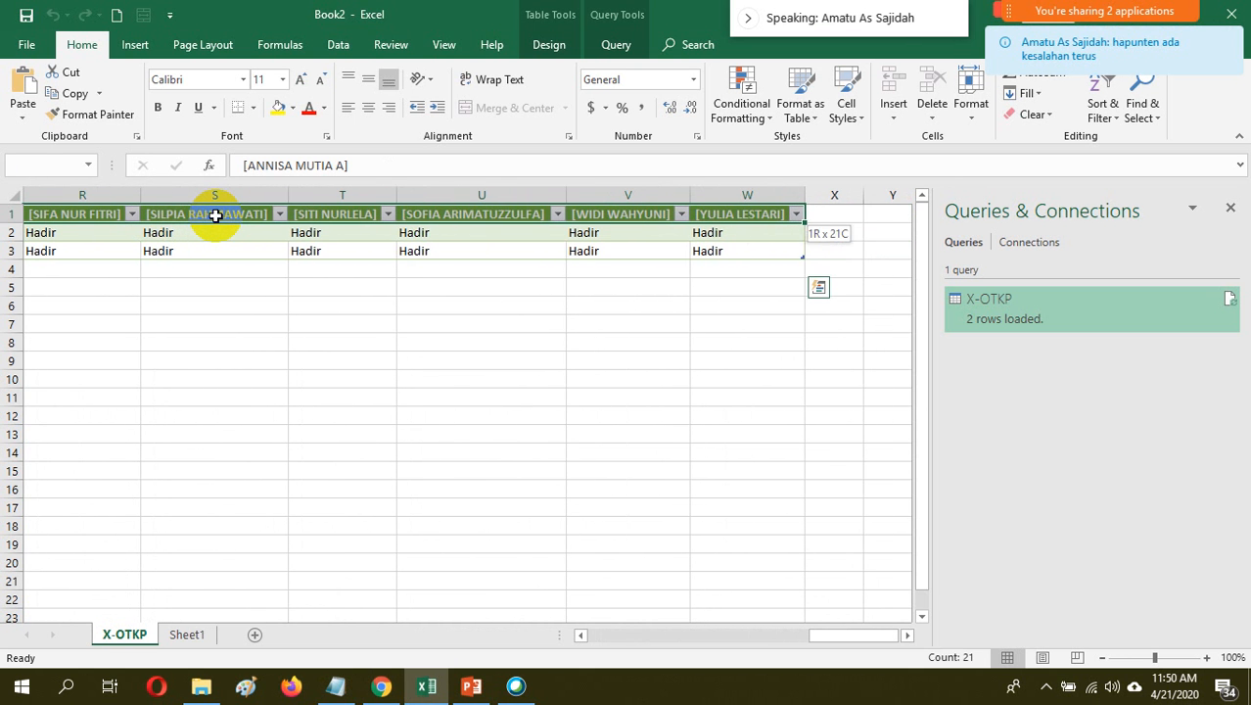
pyautogui.hotkey('ctrl', 'c')
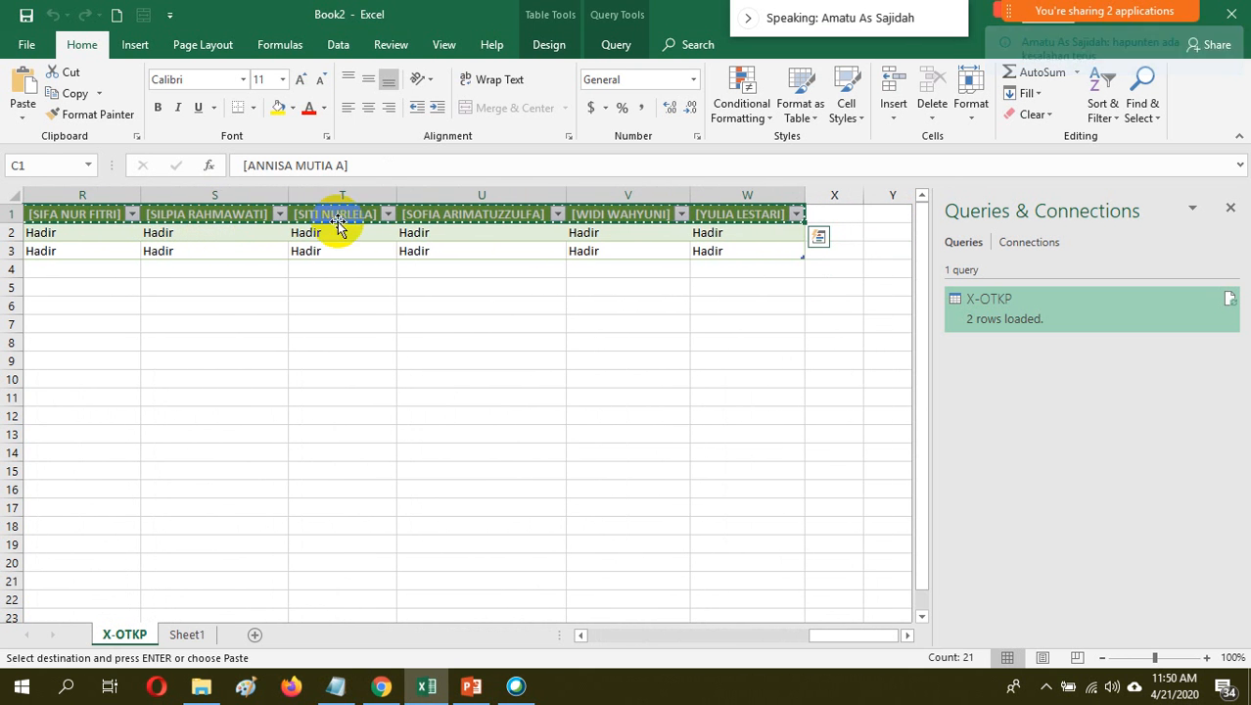
# Paste the copied names transposed into a vertical list starting at Y1, and fit column Y's width to the names
pyautogui.click(870, 216)
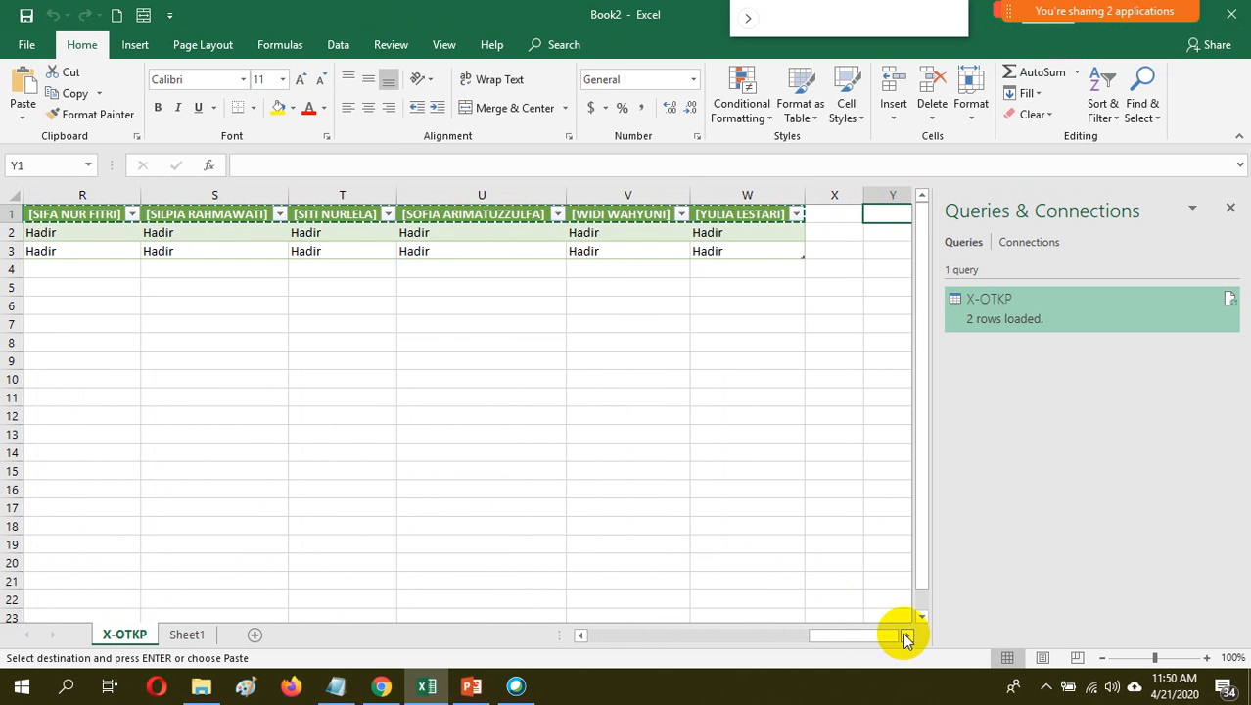
pyautogui.click(906, 634)
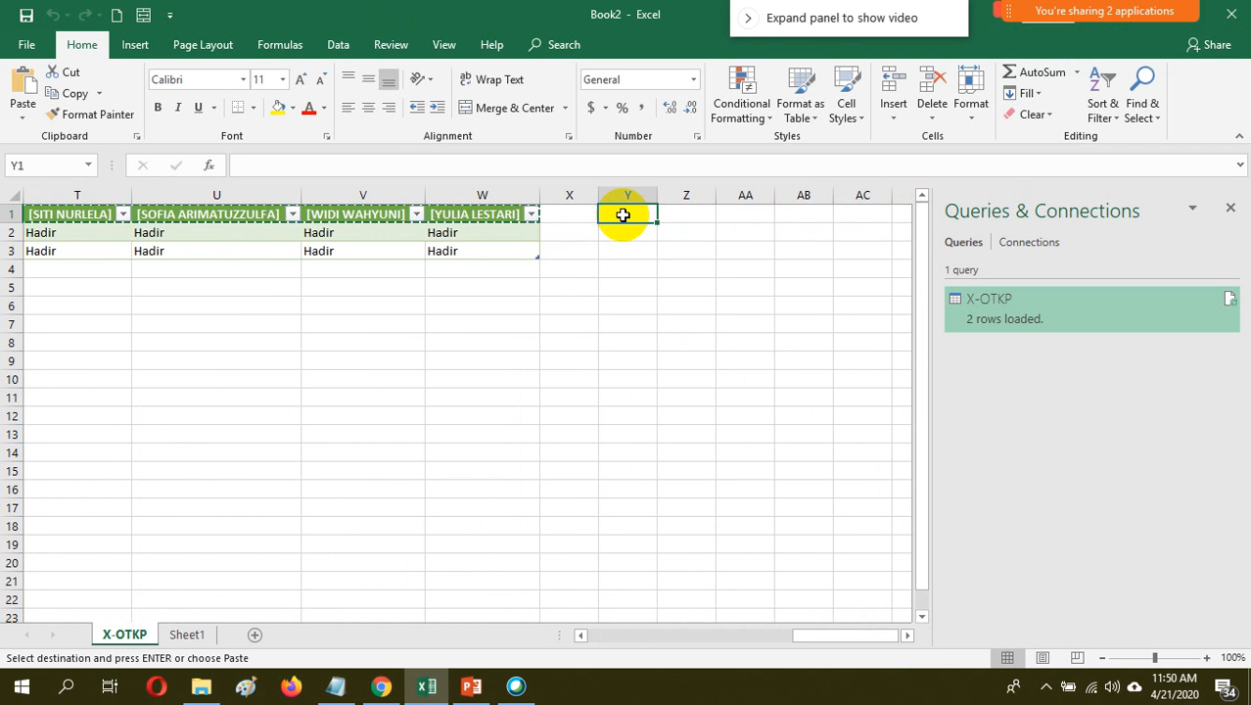
pyautogui.rightClick(623, 216)
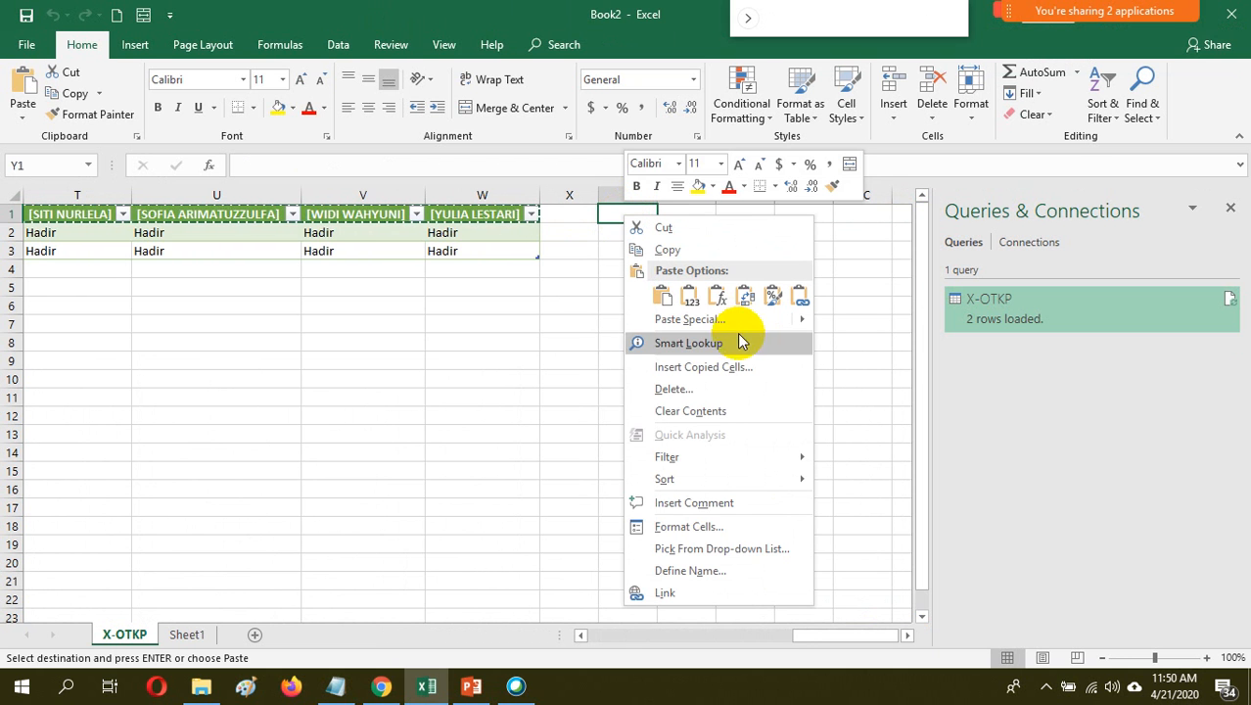
pyautogui.moveTo(806, 324)
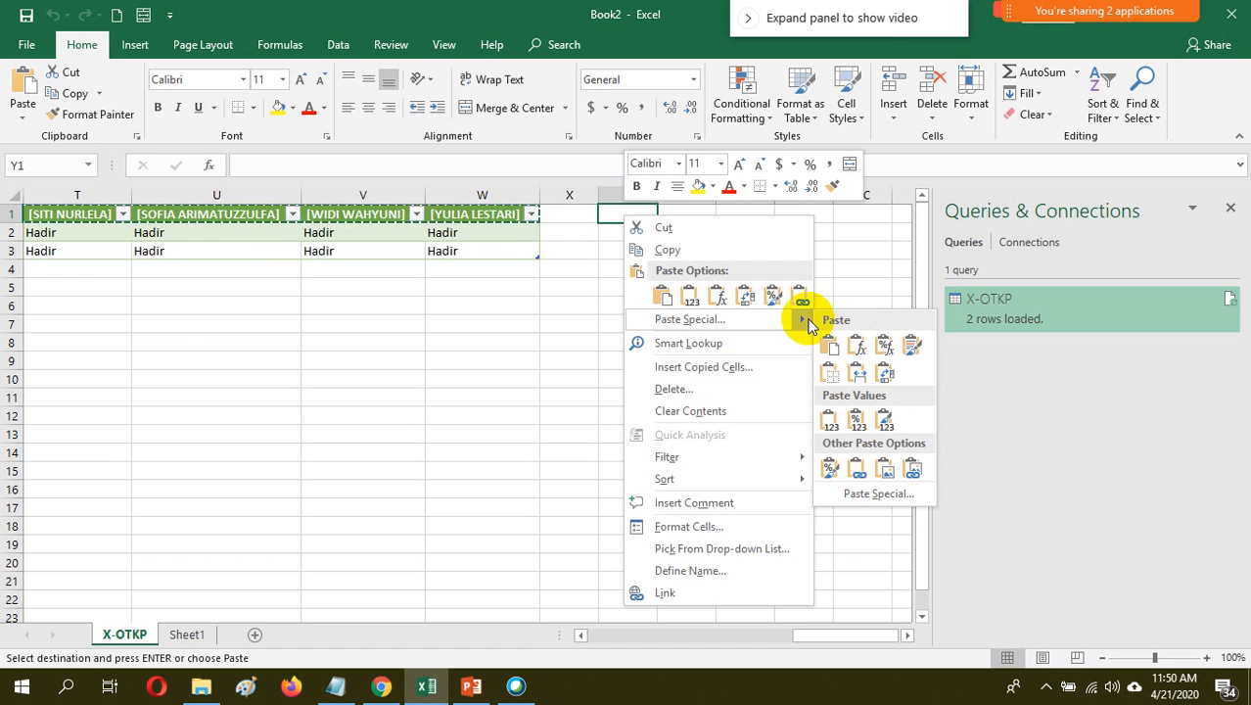
pyautogui.click(885, 377)
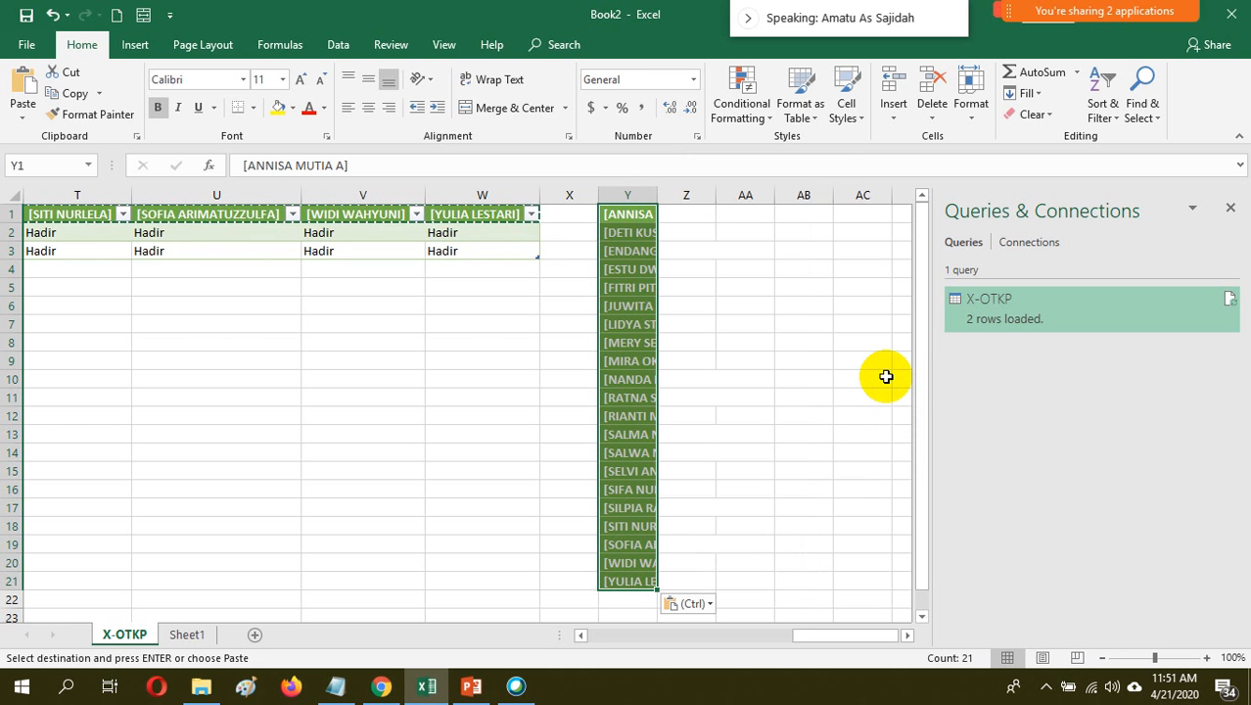
pyautogui.doubleClick(660, 196)
pyautogui.click(692, 434)
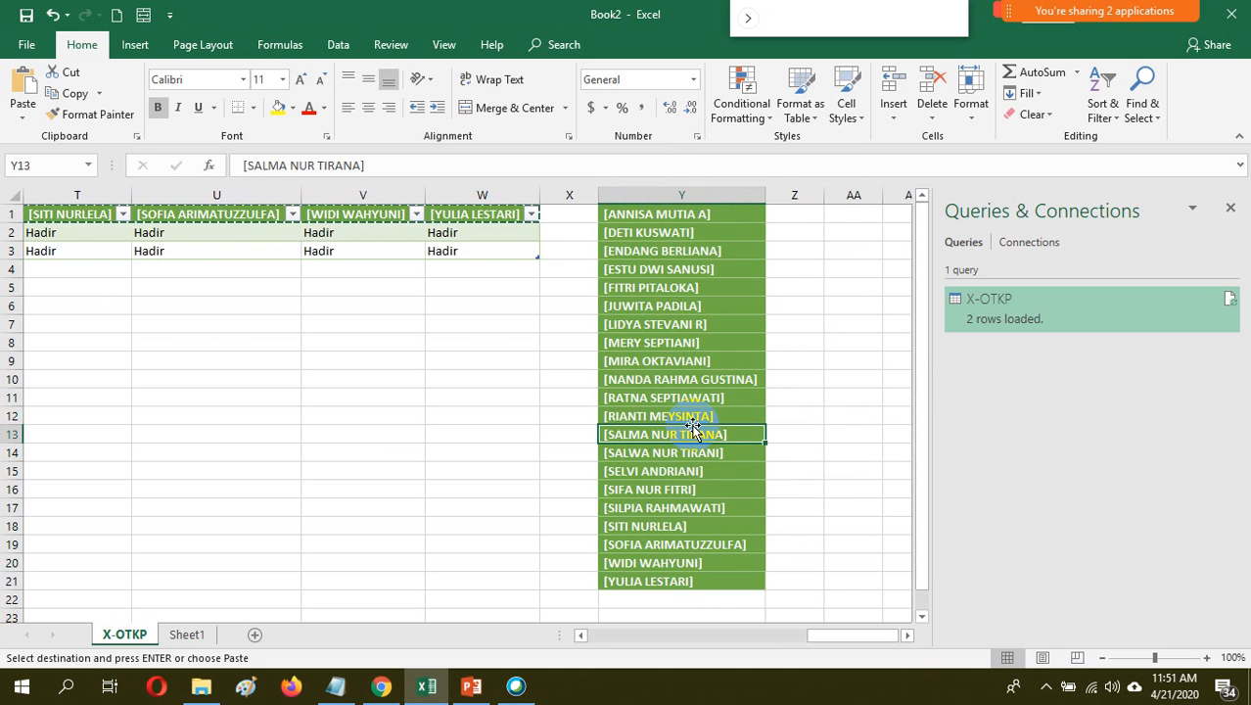
# Try to count the first student's attendance entries by entering =COUNT(B2:B22) in cell Z1
pyautogui.click(926, 334)
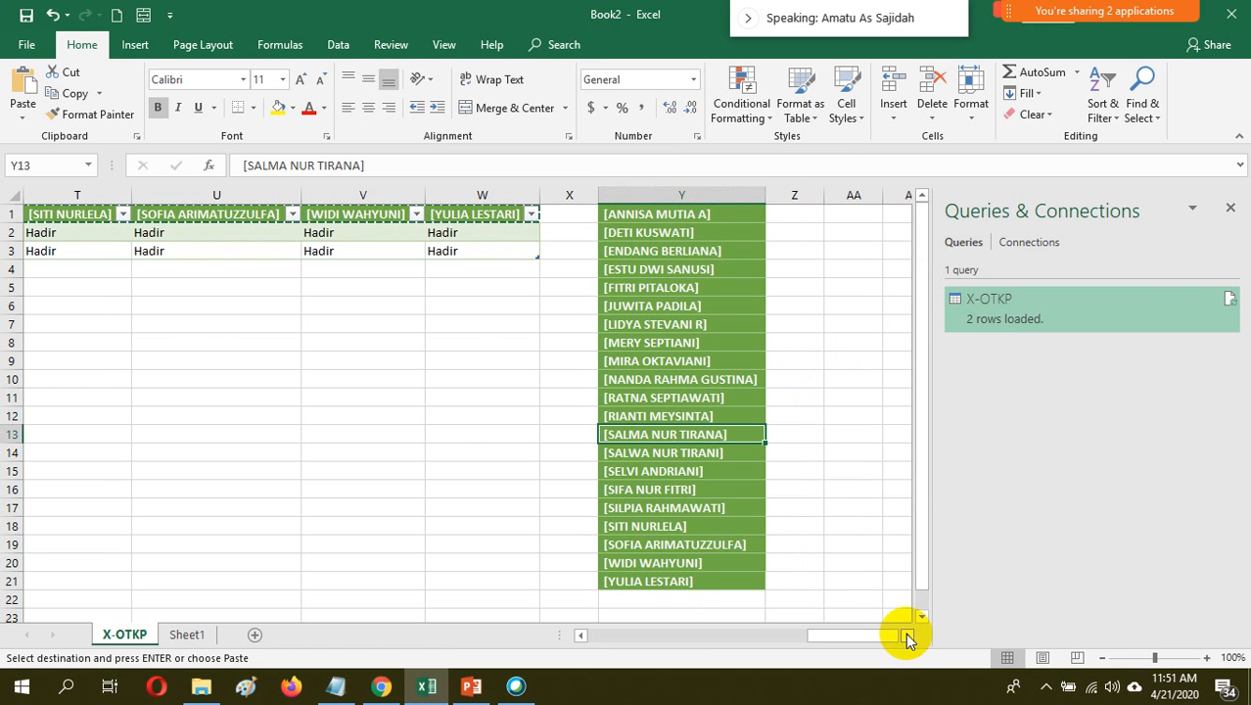
pyautogui.click(907, 636)
pyautogui.click(908, 636)
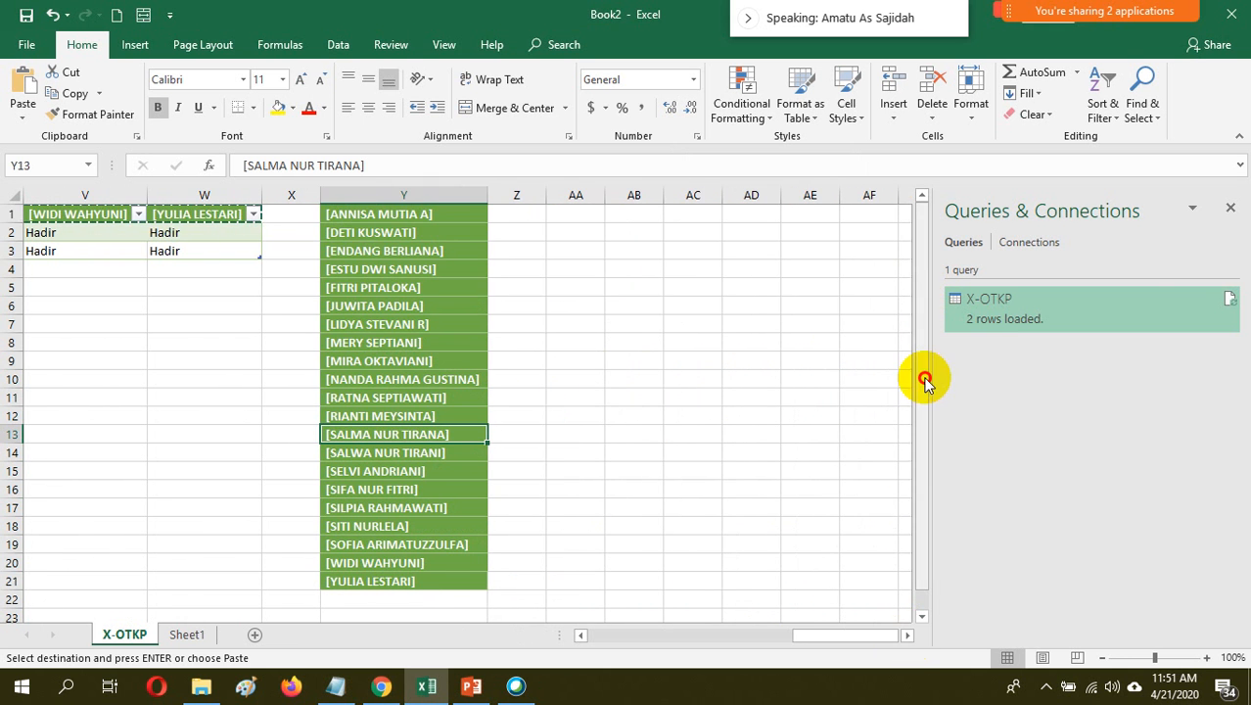
pyautogui.click(517, 214)
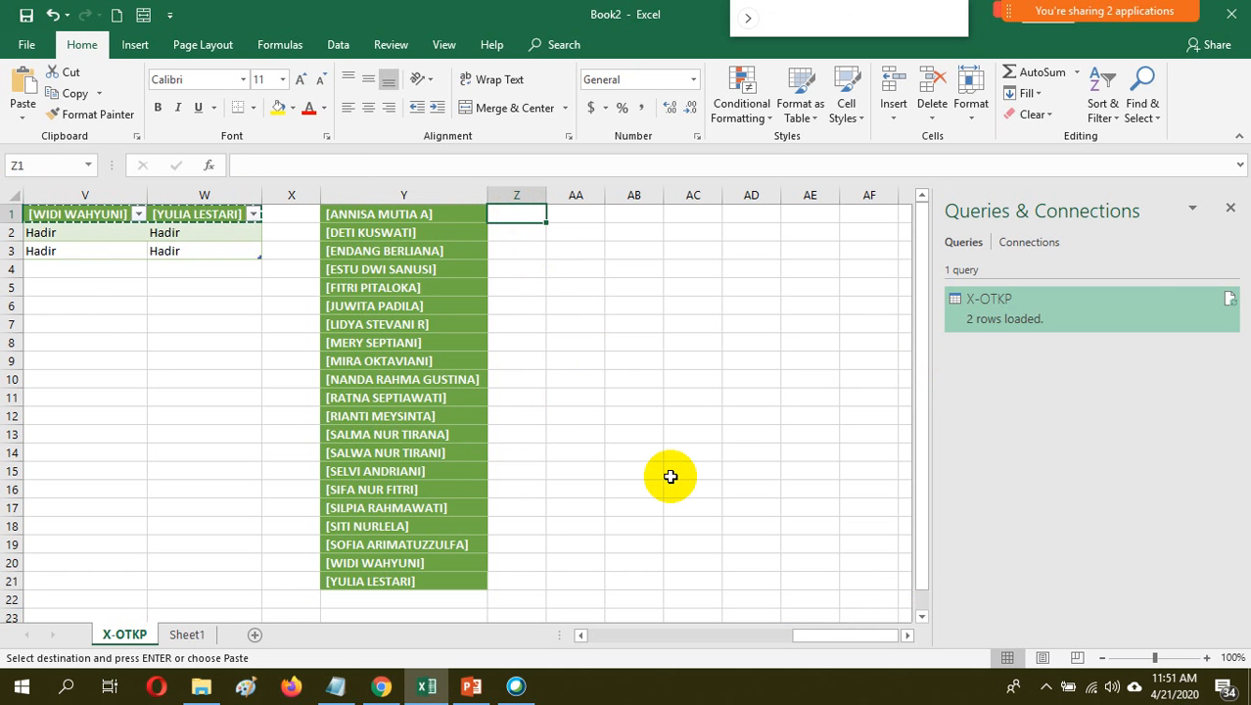
pyautogui.write('=')
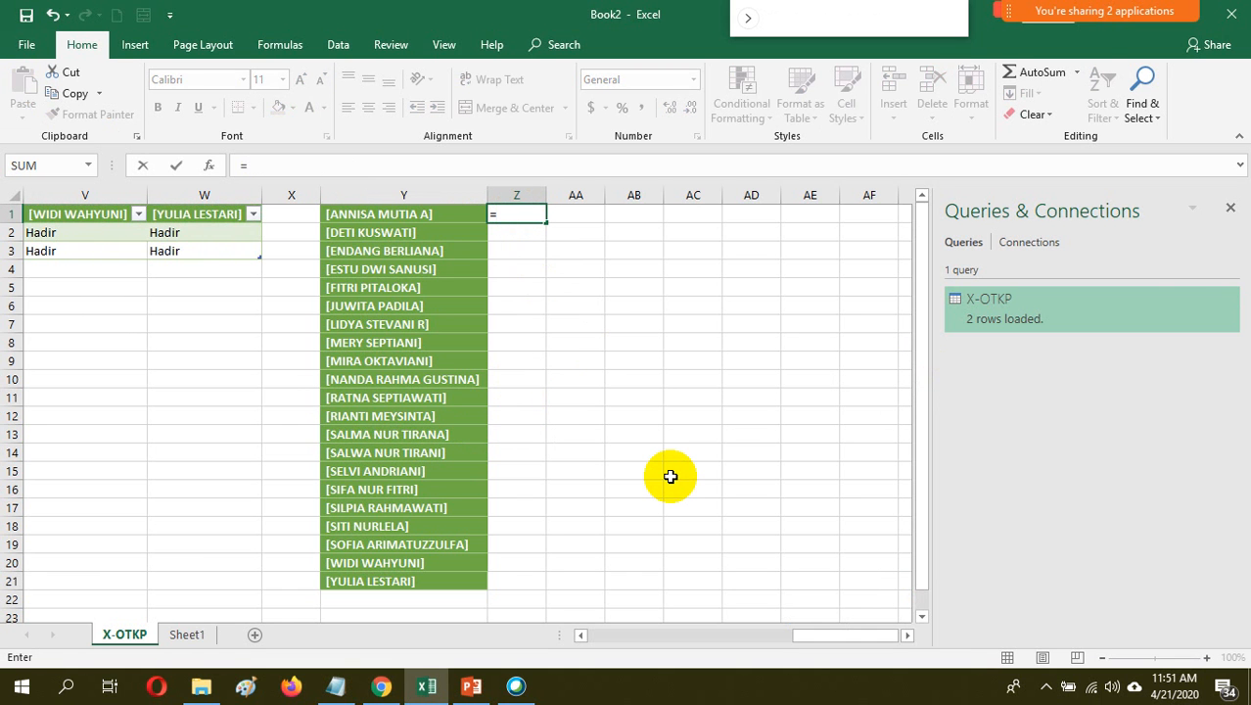
pyautogui.write('co')
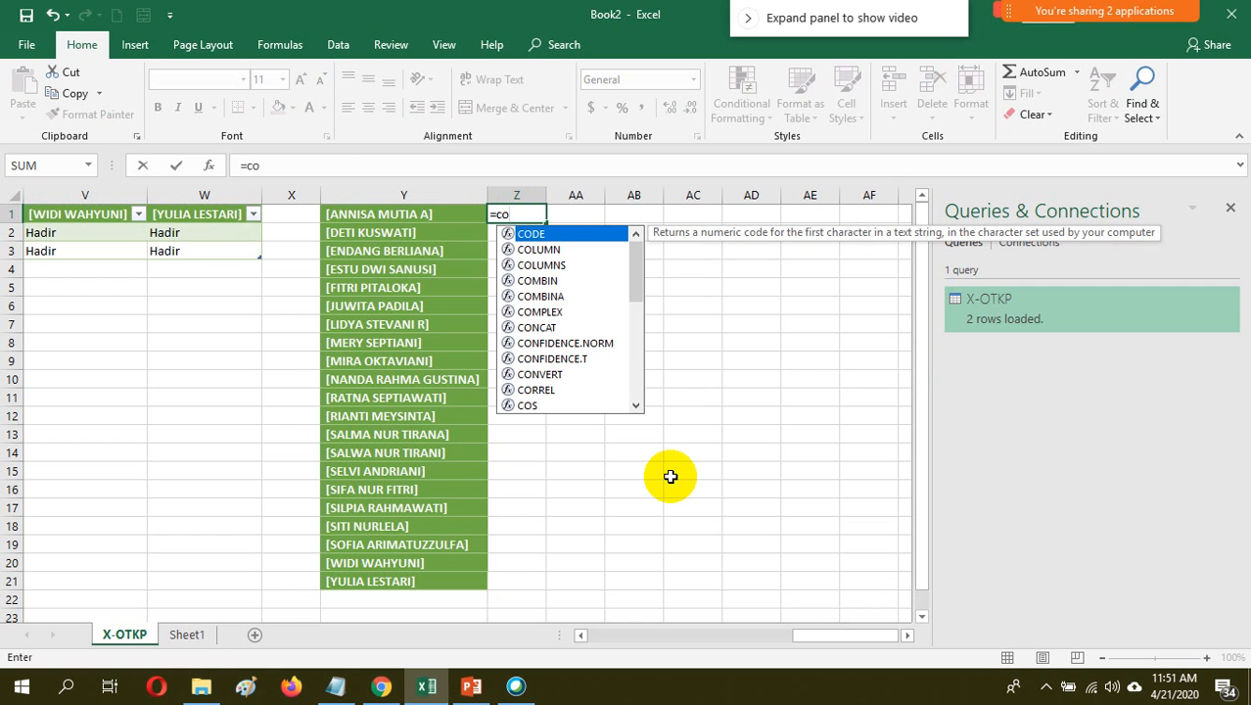
pyautogui.write('unt')
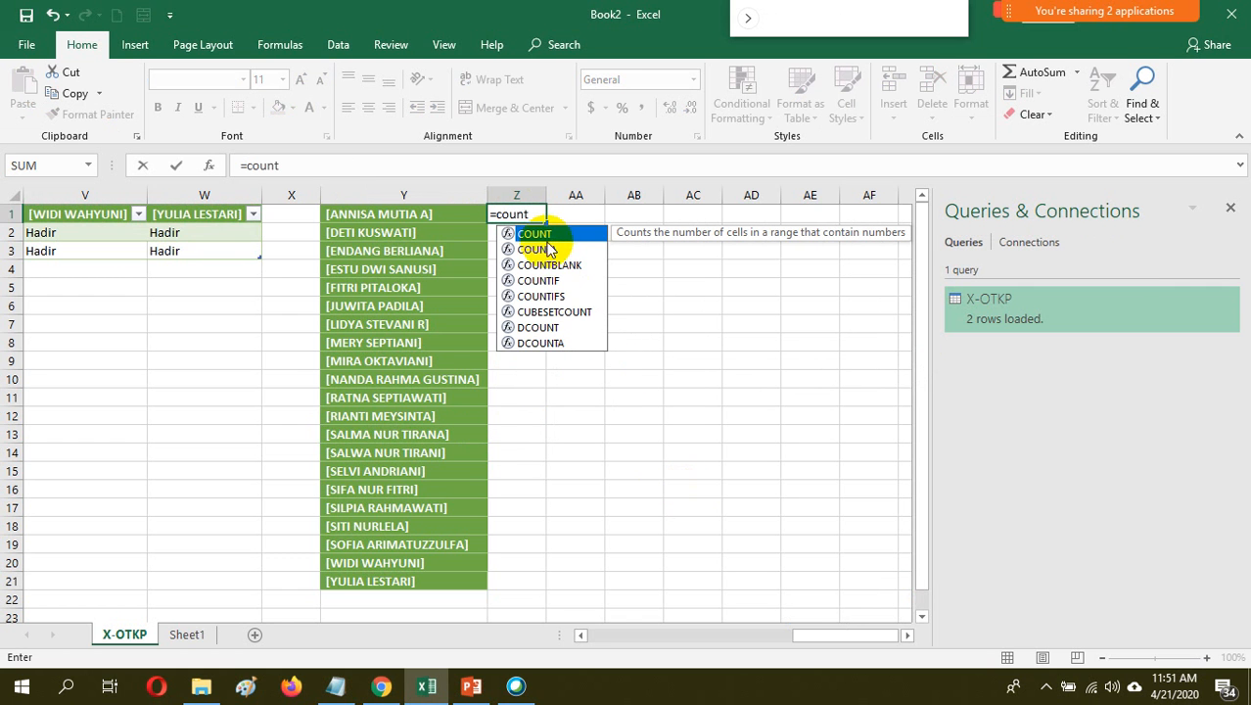
pyautogui.doubleClick(540, 234)
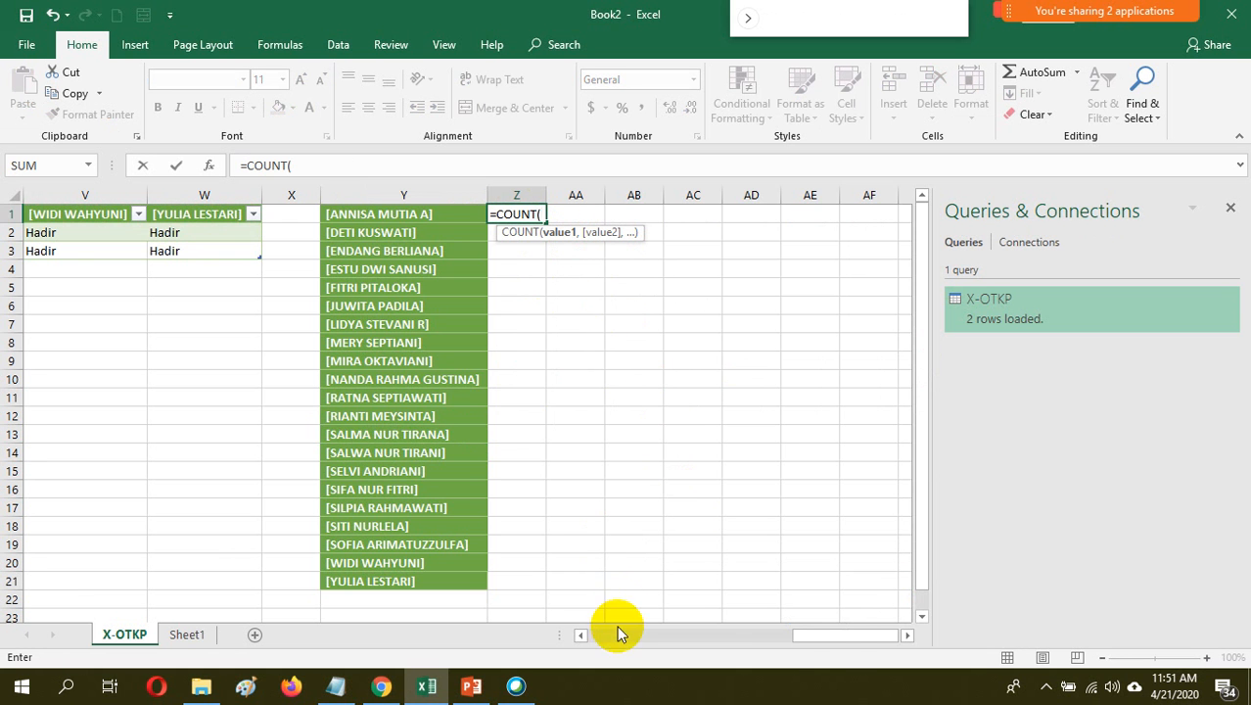
pyautogui.moveTo(832, 638); pyautogui.dragTo(590, 637)
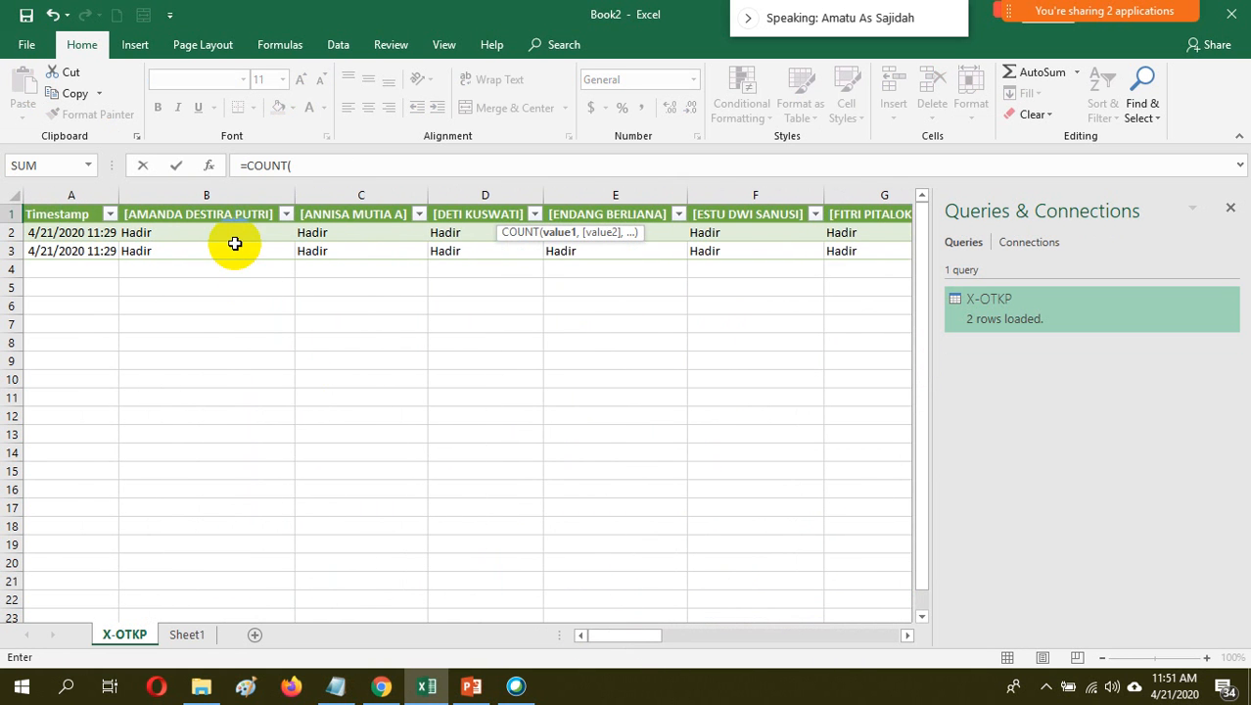
pyautogui.moveTo(232, 231); pyautogui.dragTo(245, 611)
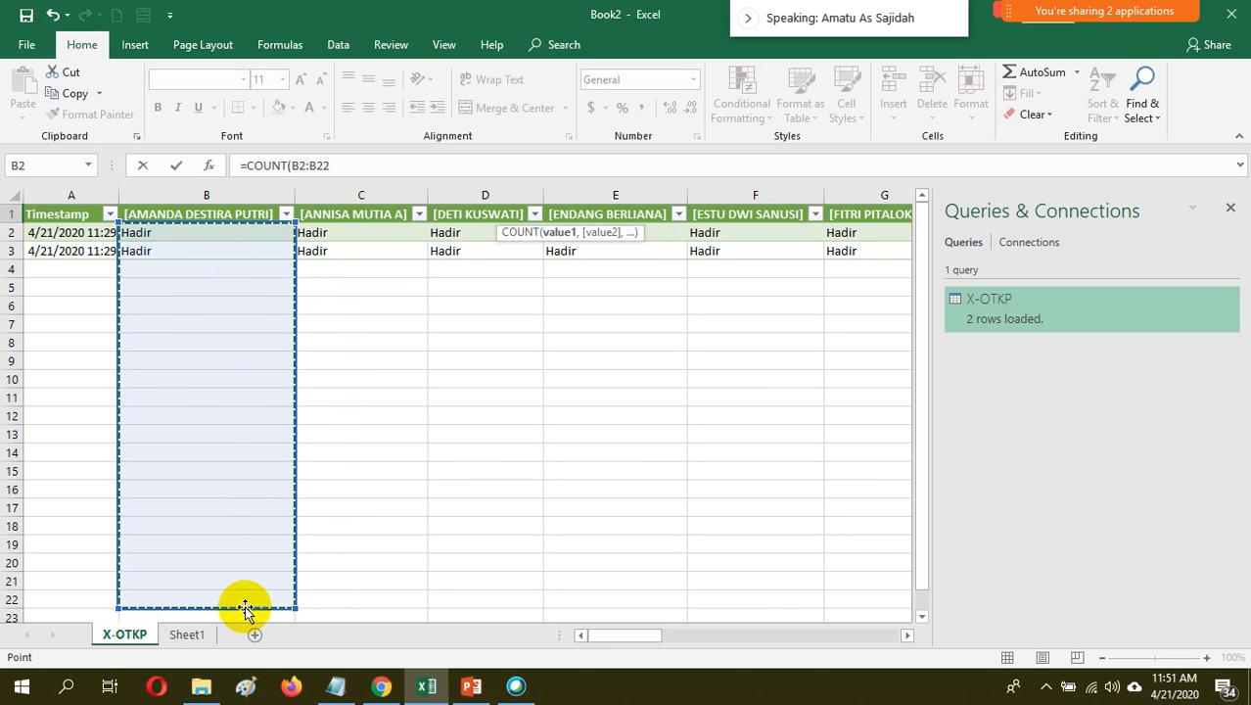
pyautogui.moveTo(642, 636); pyautogui.dragTo(972, 616)
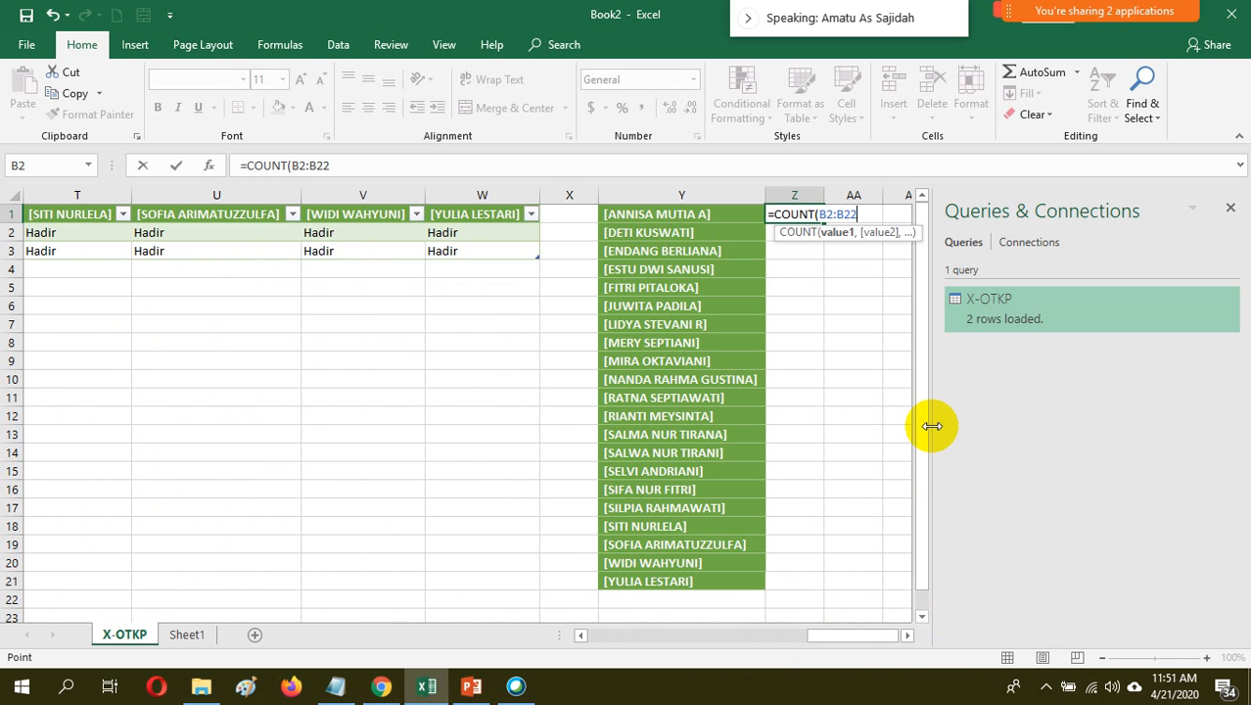
pyautogui.press('Return')
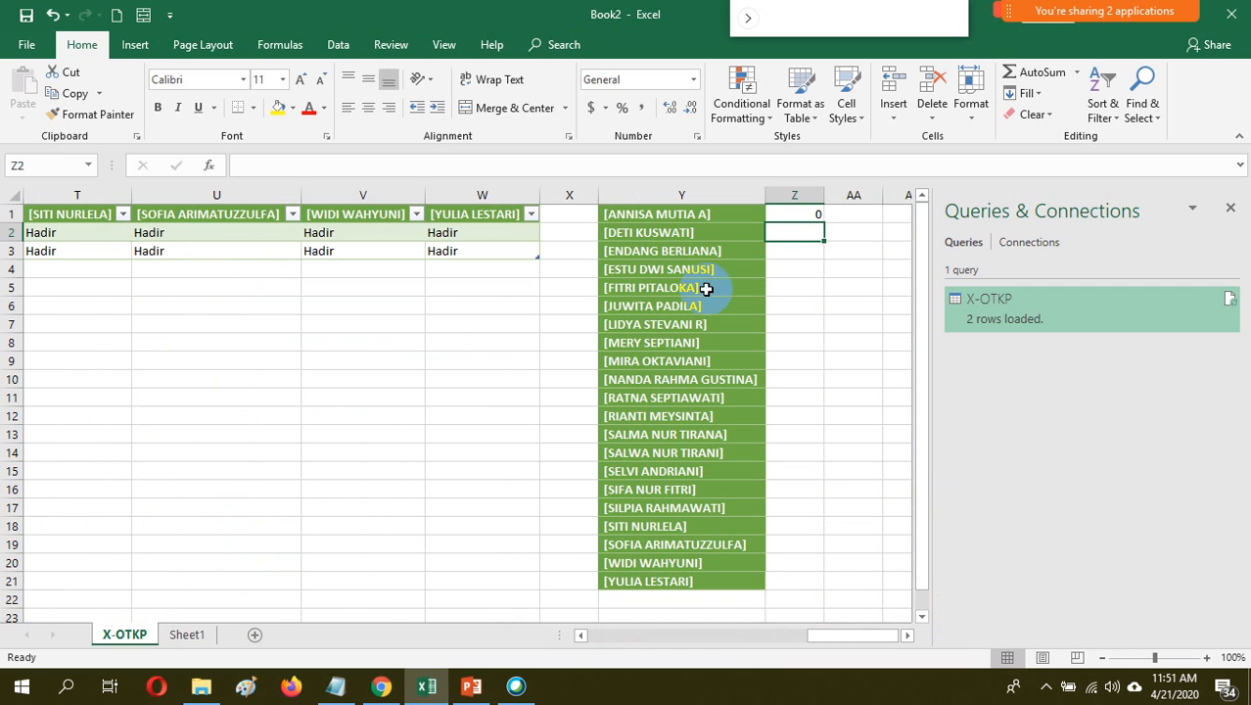
# Start a new formula in cell Z1 using the COUNTIF function in place of COUNT
pyautogui.click(814, 213)
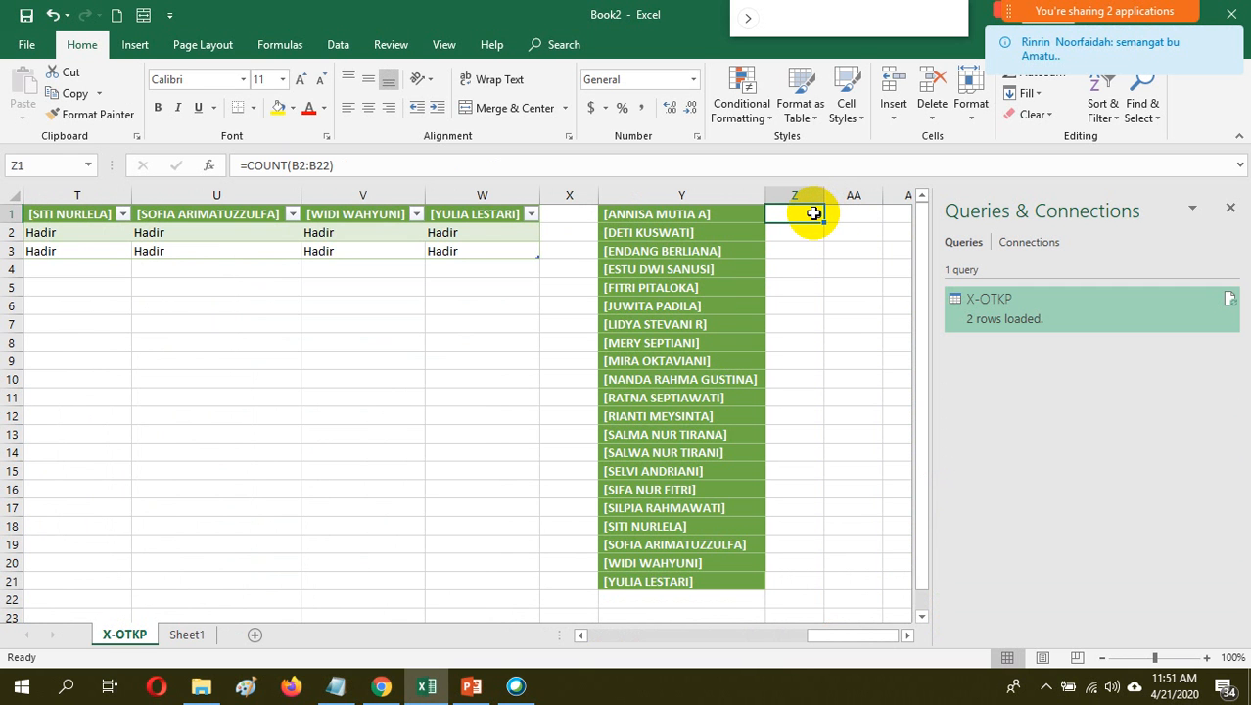
pyautogui.write('=')
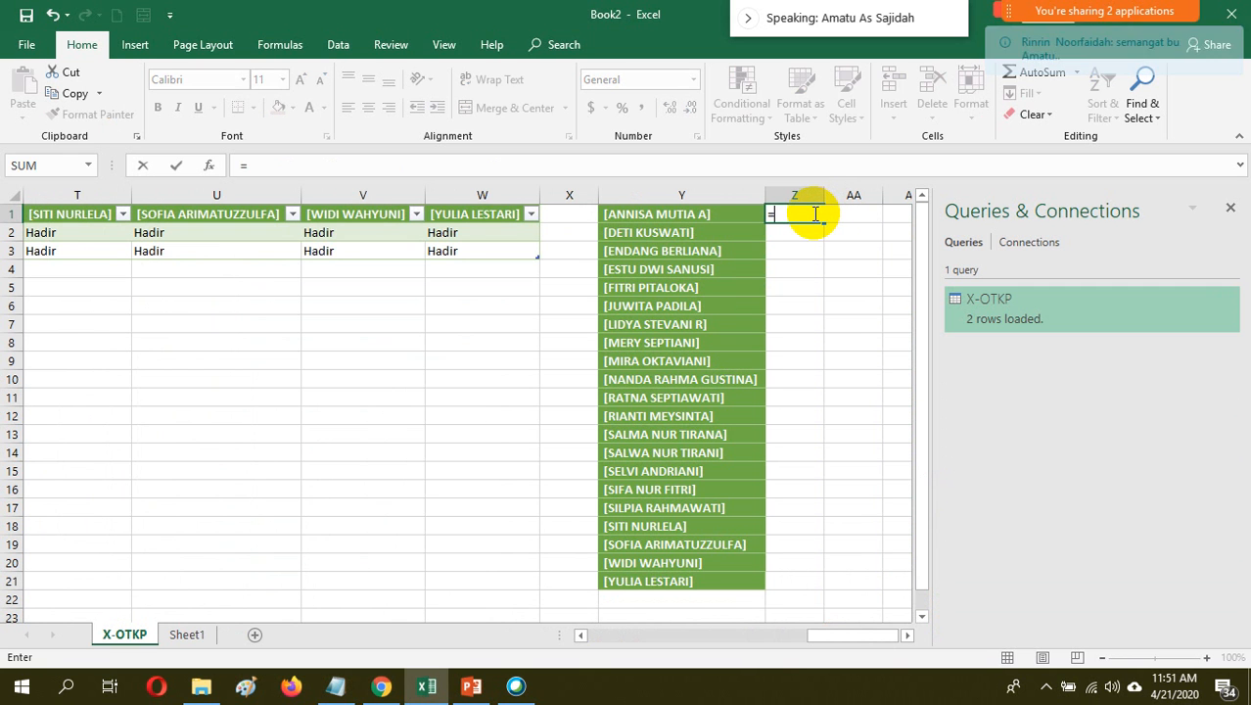
pyautogui.write('coun')
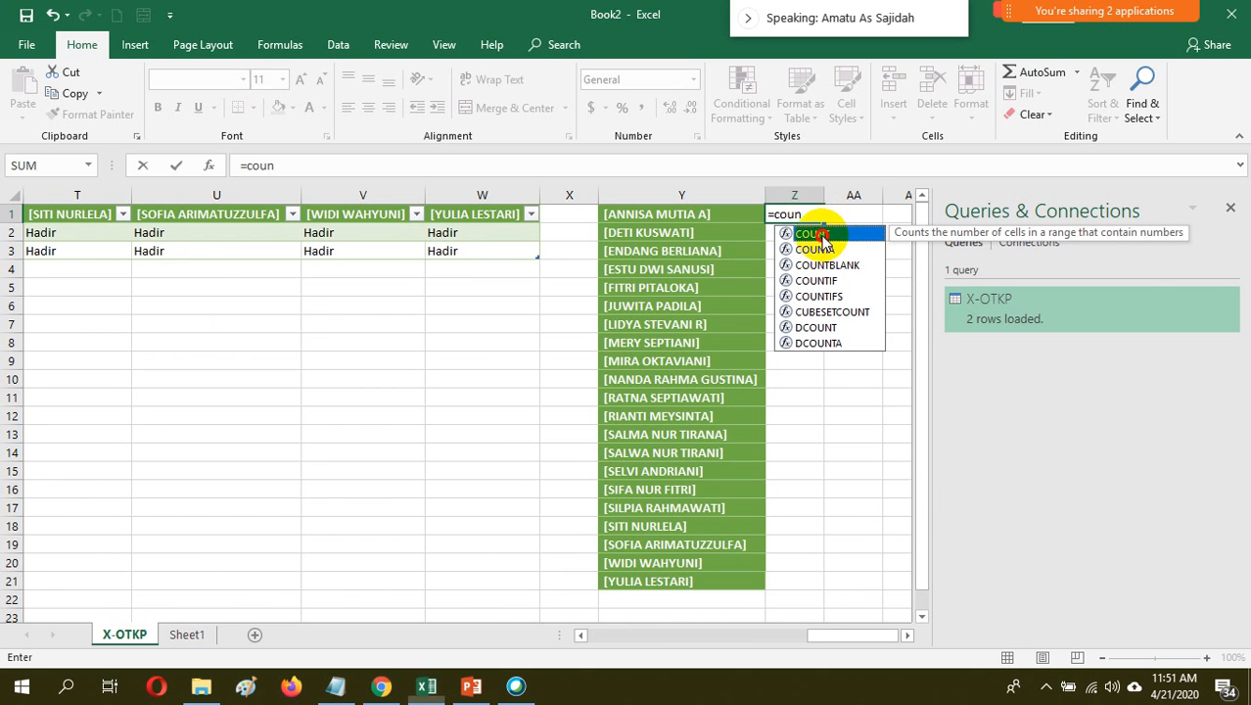
pyautogui.doubleClick(813, 232)
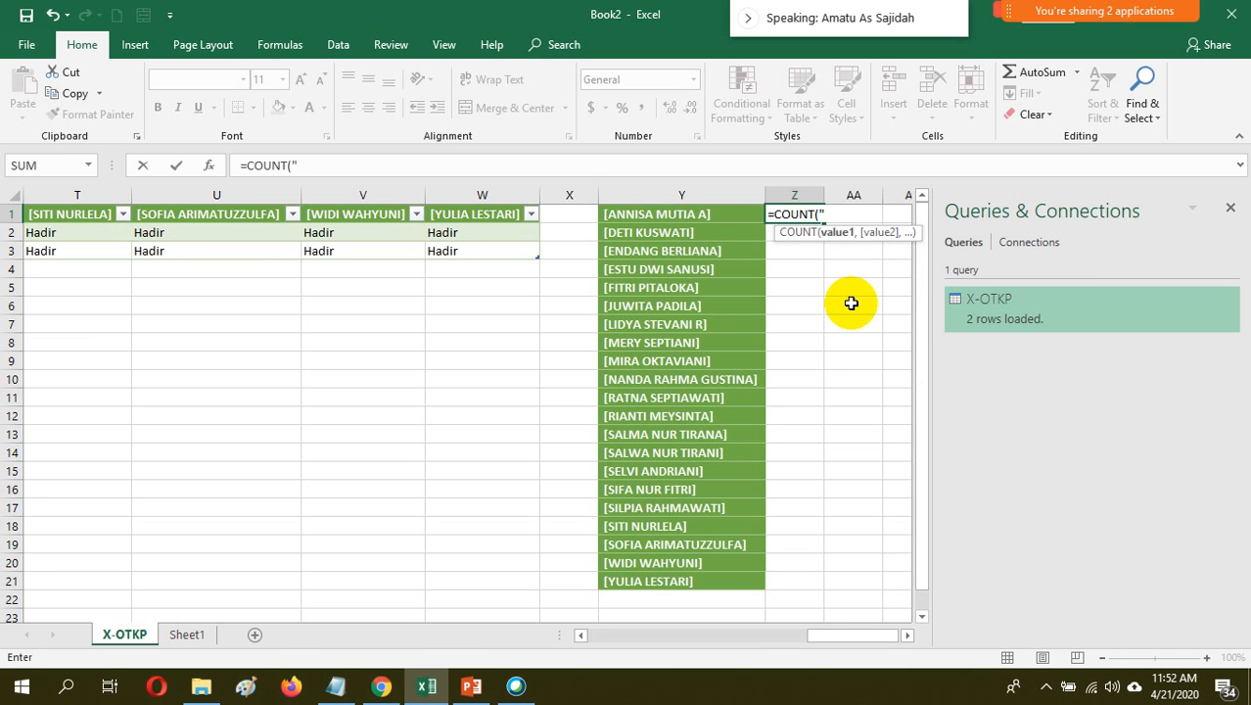
pyautogui.press('BackSpace')
pyautogui.press('BackSpace')
pyautogui.write('if')
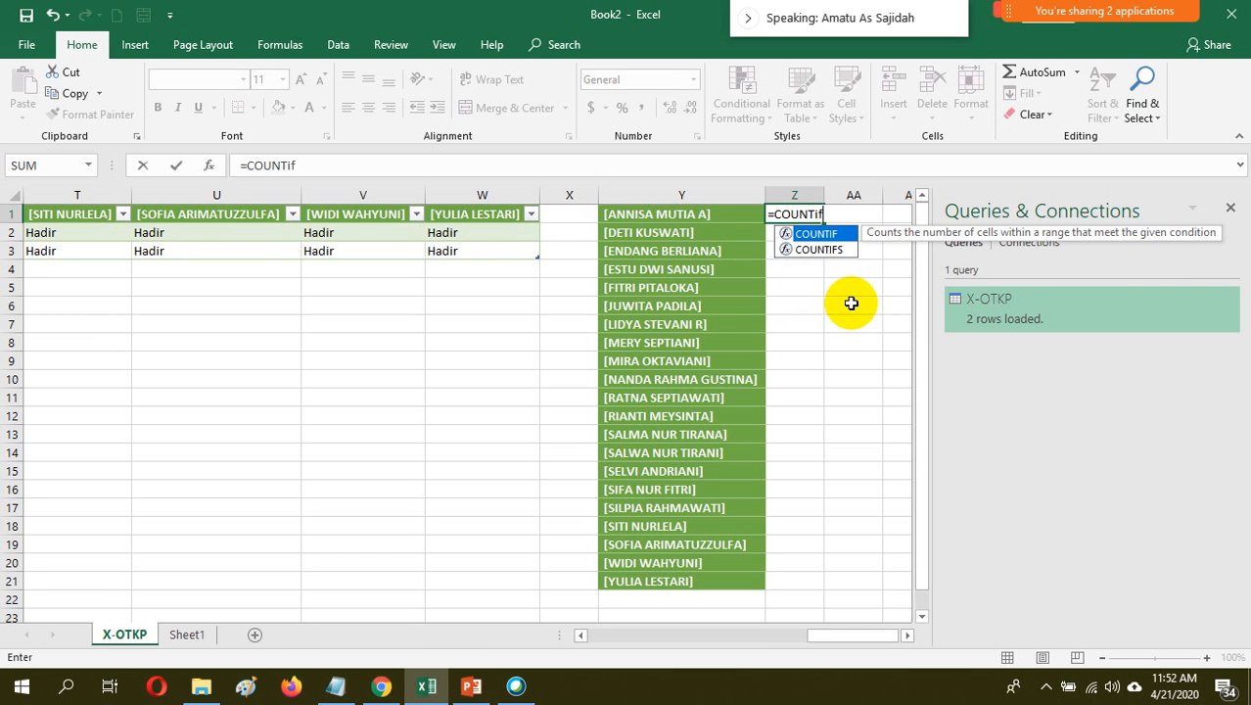
pyautogui.doubleClick(831, 237)
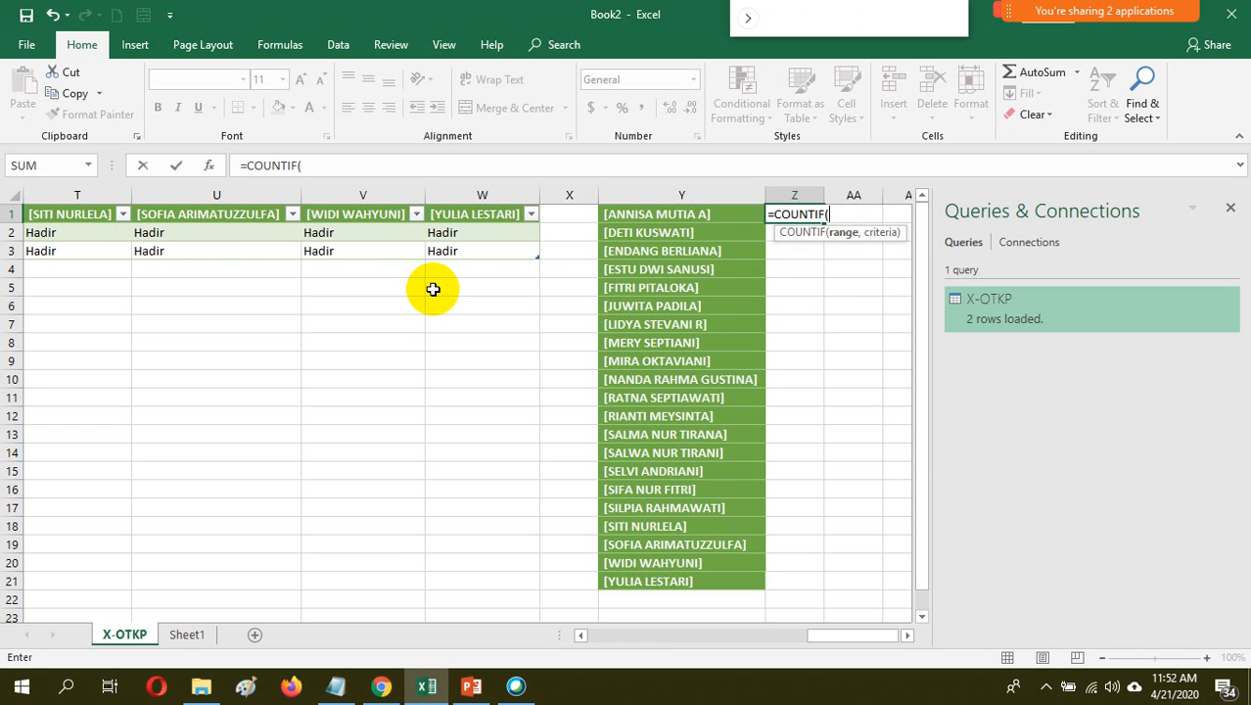
# Try B2:B29 as the COUNTIF range in Z1, with the name in Y1 as the criterion
pyautogui.moveTo(820, 637); pyautogui.dragTo(586, 630)
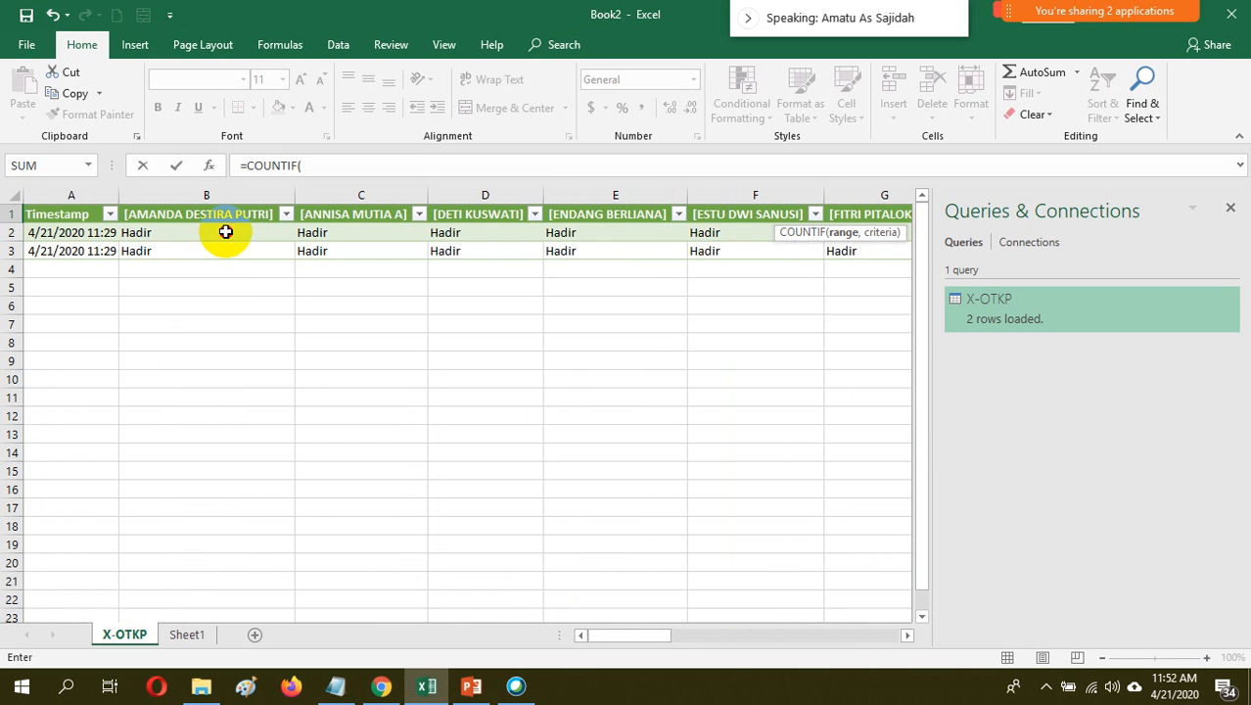
pyautogui.moveTo(223, 232); pyautogui.dragTo(235, 631)
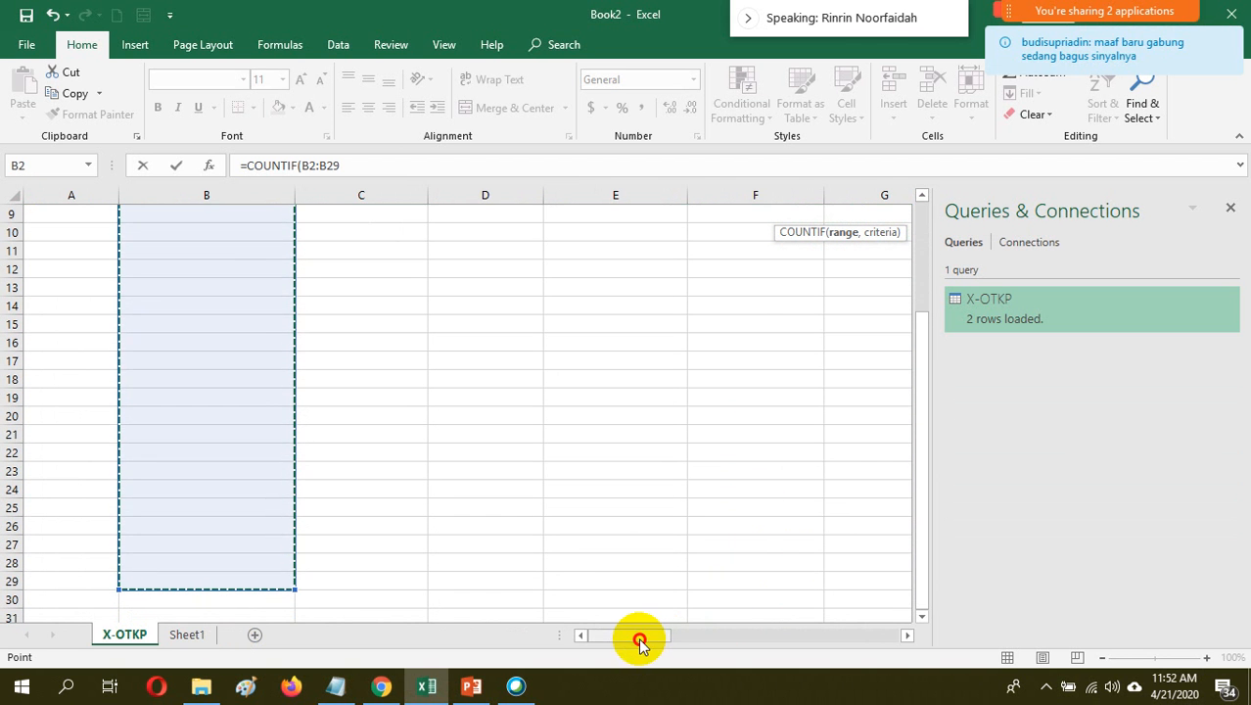
pyautogui.moveTo(640, 637); pyautogui.dragTo(929, 338)
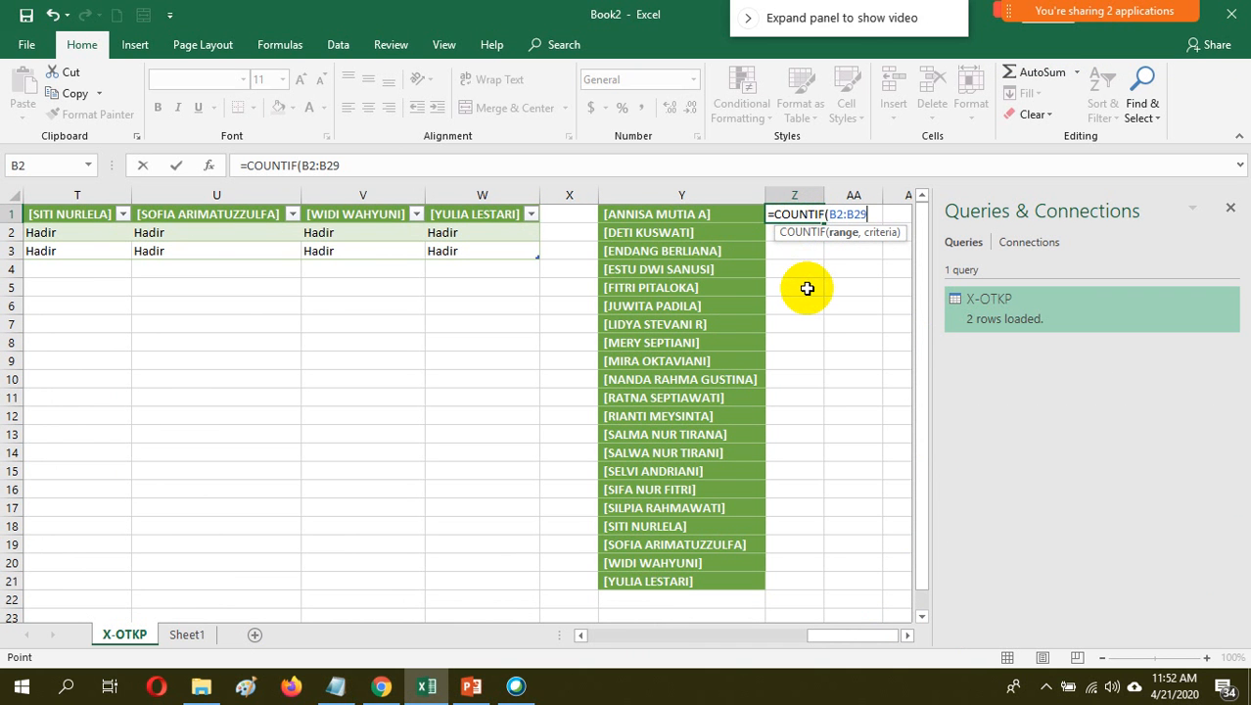
pyautogui.write(',')
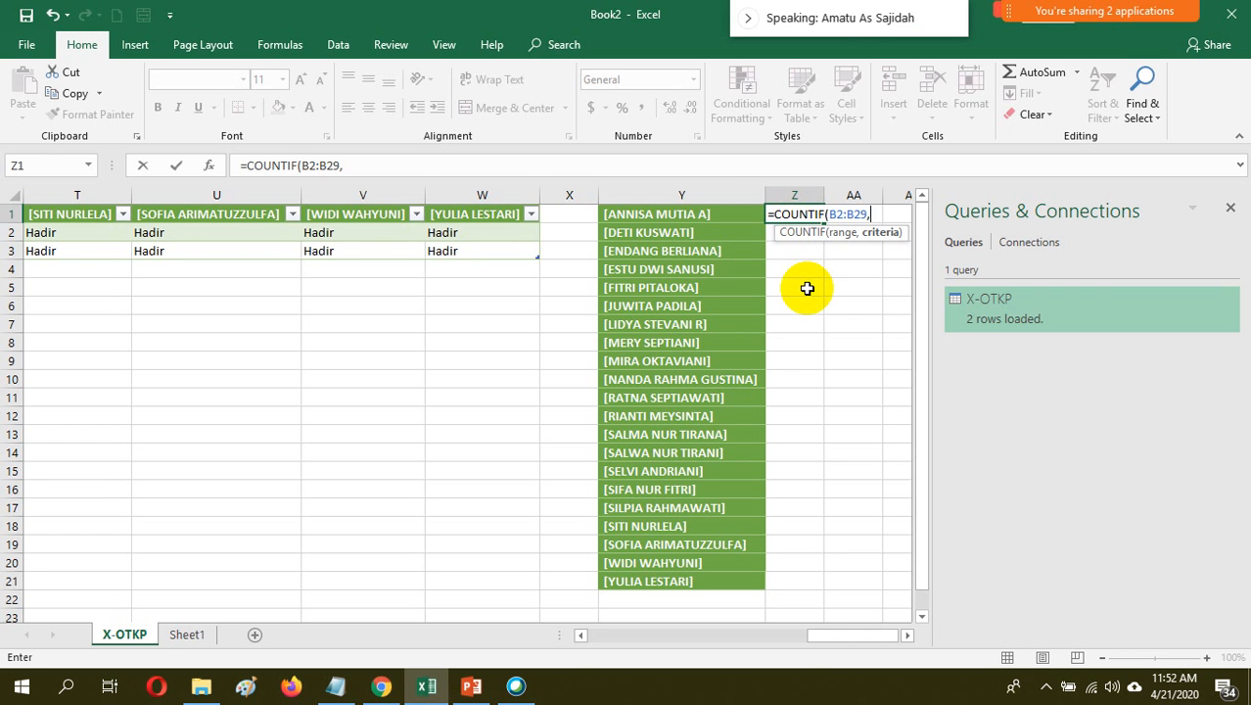
pyautogui.click(923, 195)
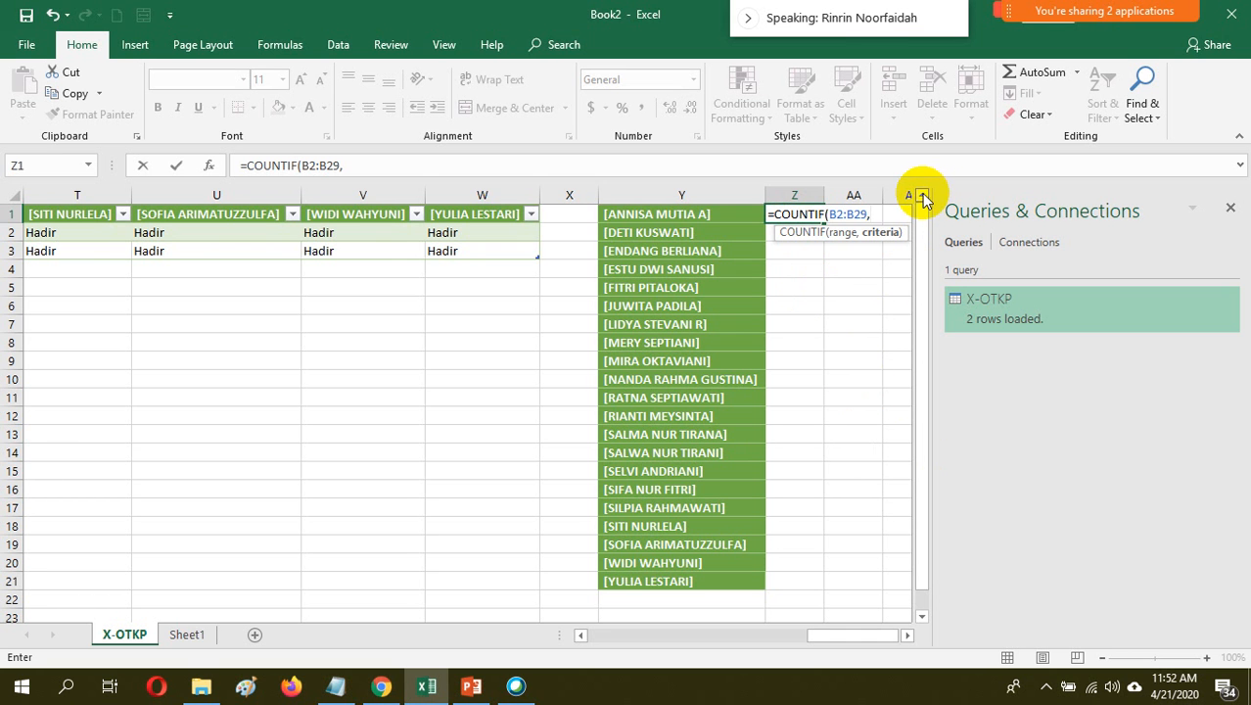
pyautogui.click(649, 216)
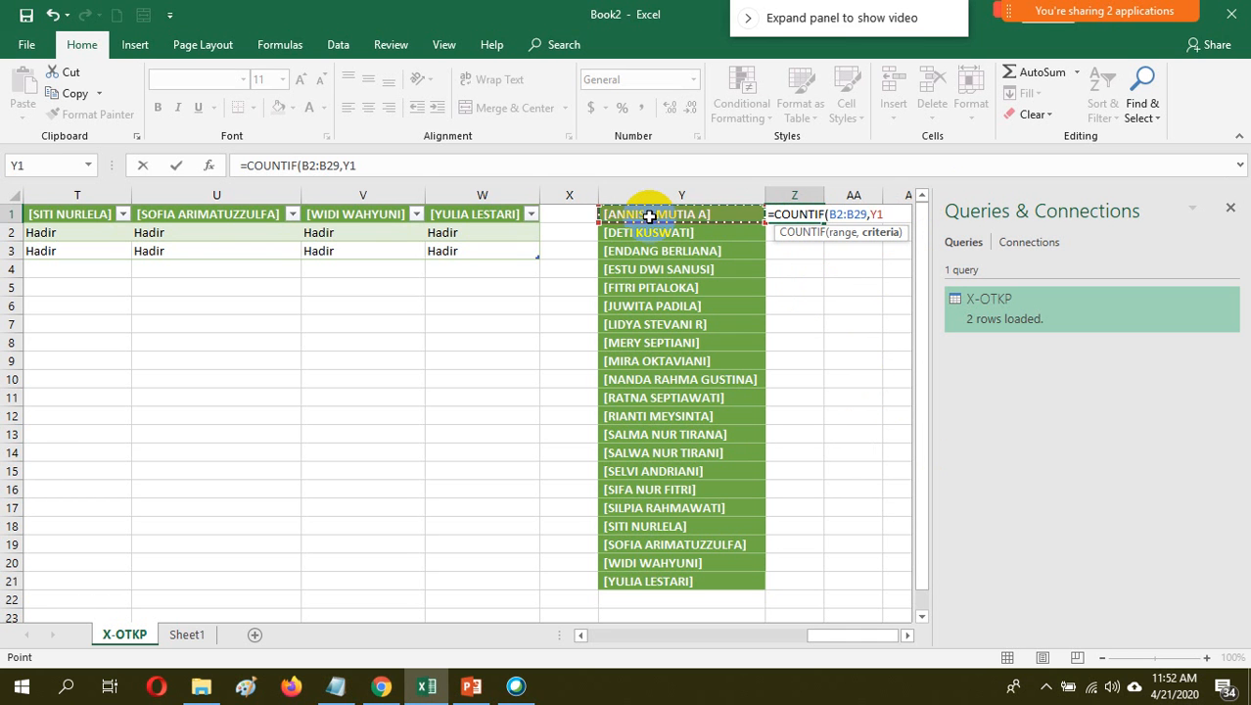
# Discard the unfinished COUNTIF formula in cell Z1
pyautogui.press('BackSpace')
pyautogui.press('BackSpace')
pyautogui.press('BackSpace')
pyautogui.press('BackSpace')
pyautogui.press('BackSpace')
pyautogui.press('BackSpace')
pyautogui.press('BackSpace')
pyautogui.press('BackSpace')
pyautogui.press('BackSpace')
pyautogui.press('BackSpace')
pyautogui.press('BackSpace')
pyautogui.press('BackSpace')
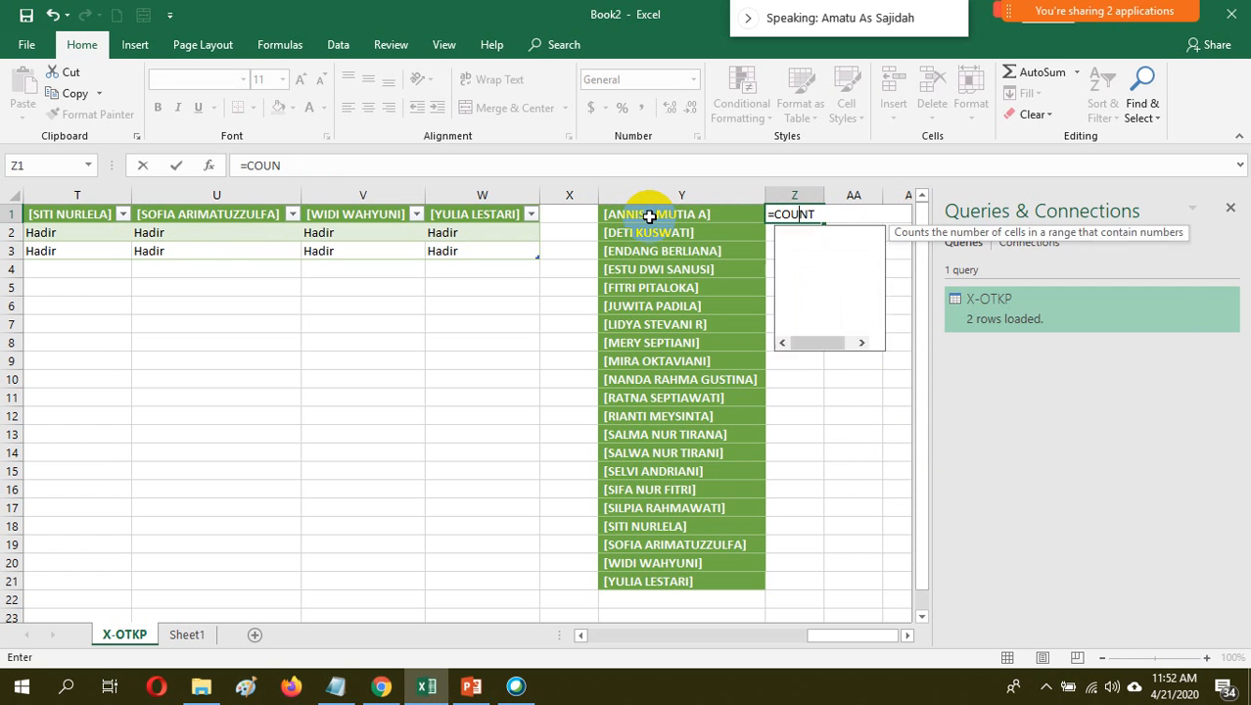
pyautogui.press('Escape')
# Shift the student name list in column Y down one row so it starts at Y2
pyautogui.click(649, 216)
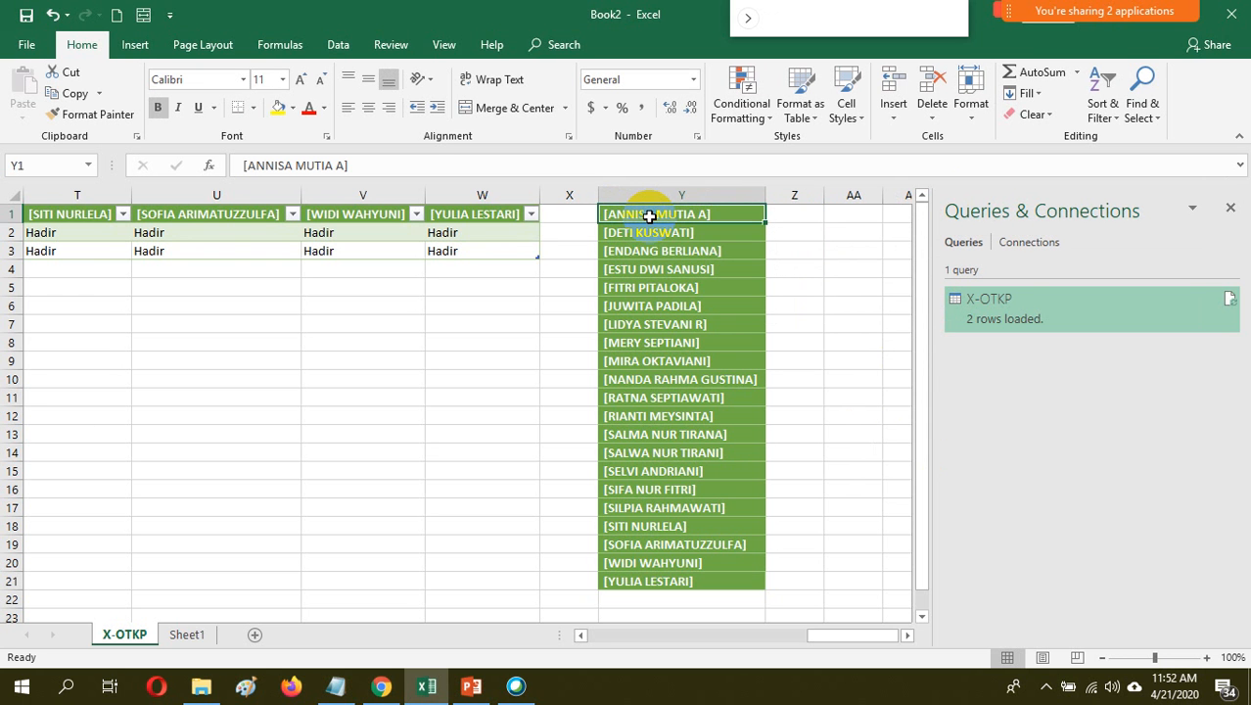
pyautogui.hotkey('shift', 'Down')
pyautogui.hotkey('shift', 'Down')
pyautogui.hotkey('shift', 'Down')
pyautogui.hotkey('shift', 'Down')
pyautogui.hotkey('shift', 'Down')
pyautogui.hotkey('shift', 'Down')
pyautogui.hotkey('shift', 'Down')
pyautogui.hotkey('shift', 'Down')
pyautogui.hotkey('shift', 'Down')
pyautogui.hotkey('shift', 'Down')
pyautogui.hotkey('shift', 'Down')
pyautogui.hotkey('shift', 'Down')
pyautogui.hotkey('shift', 'Down')
pyautogui.hotkey('shift', 'Down')
pyautogui.hotkey('shift', 'Down')
pyautogui.hotkey('shift', 'Down')
pyautogui.hotkey('shift', 'Down')
pyautogui.hotkey('shift', 'Down')
pyautogui.hotkey('shift', 'Down')
pyautogui.hotkey('shift', 'Down')
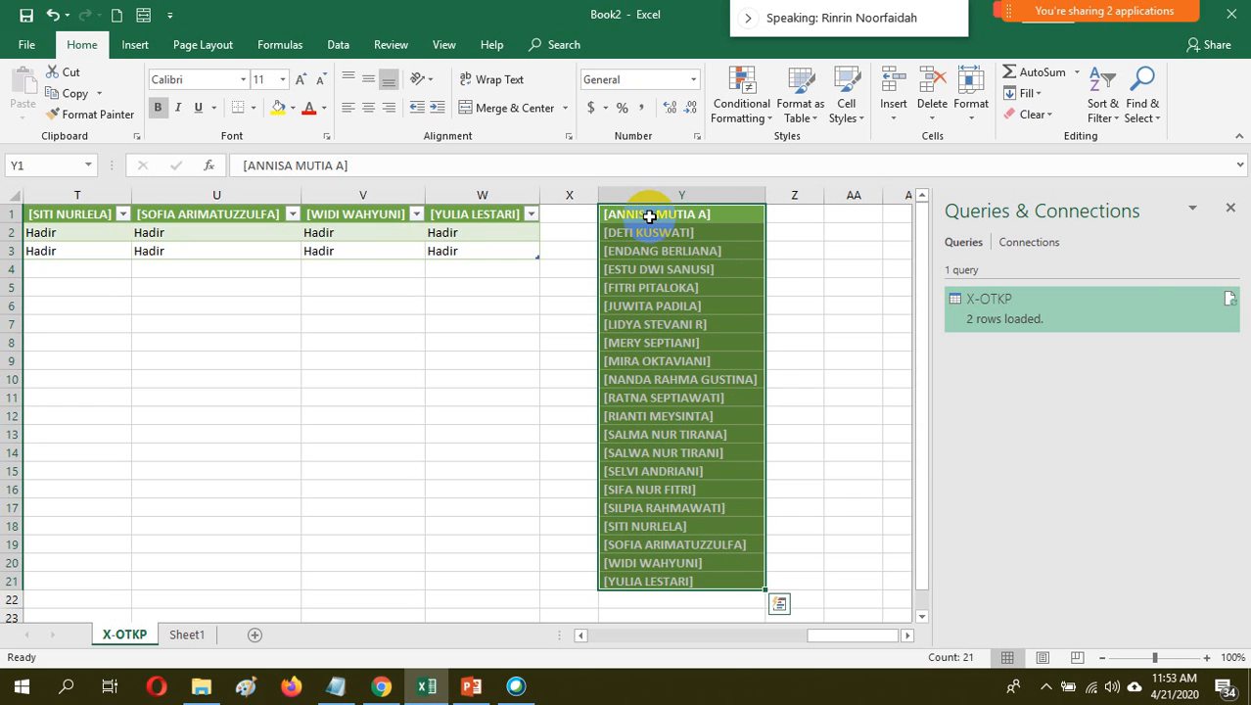
pyautogui.hotkey('ctrl', 'c')
pyautogui.click(649, 234)
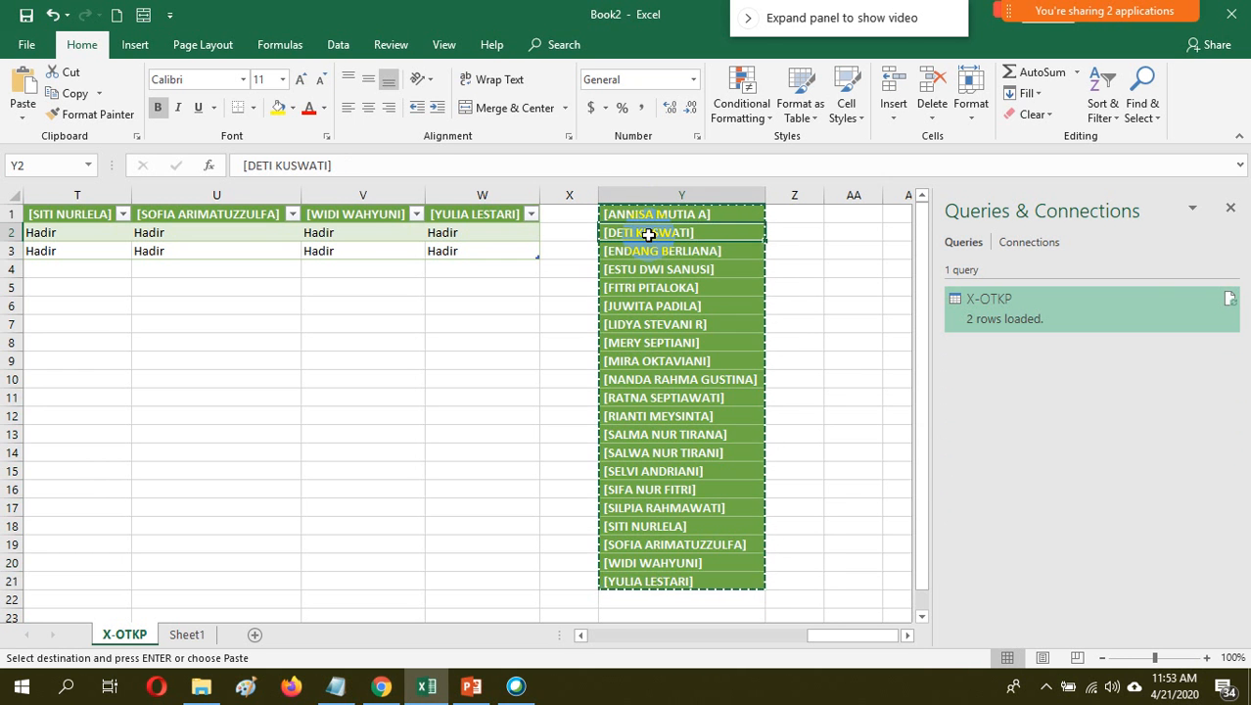
pyautogui.hotkey('ctrl', 'v')
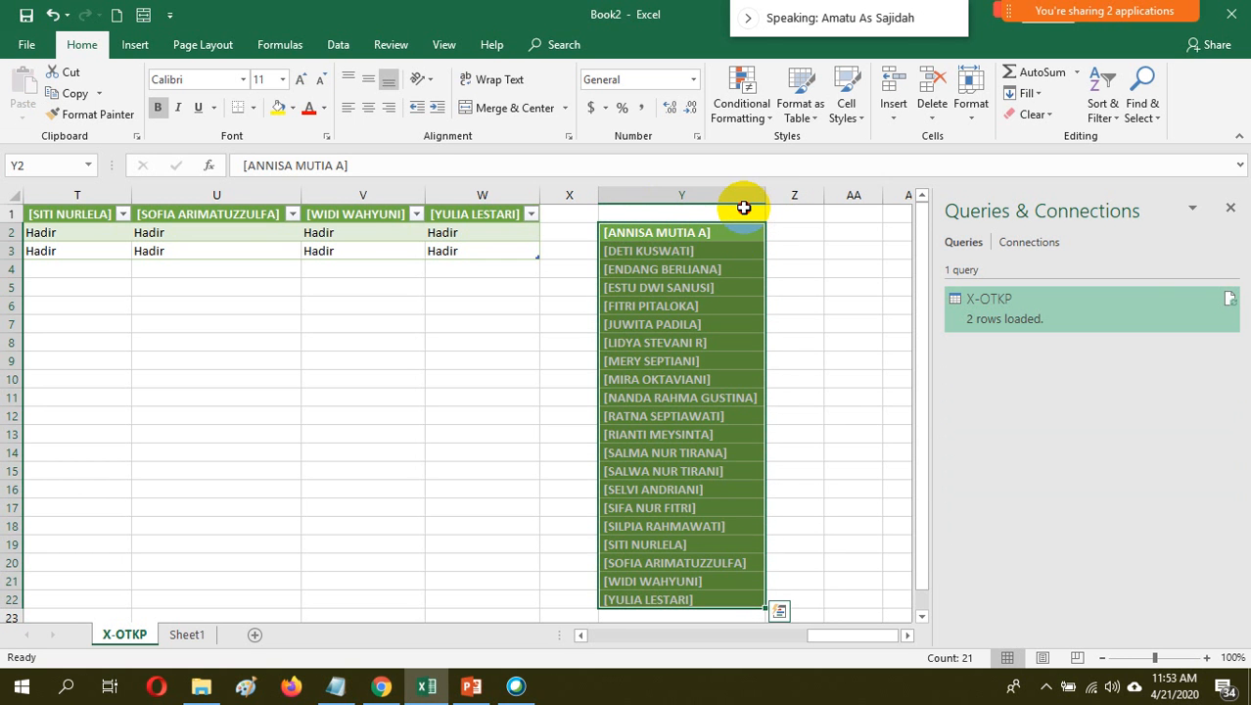
# Enter the headings NAMA SISWA in Y1 and HADIR in Z1
pyautogui.click(743, 209)
pyautogui.write('NA')
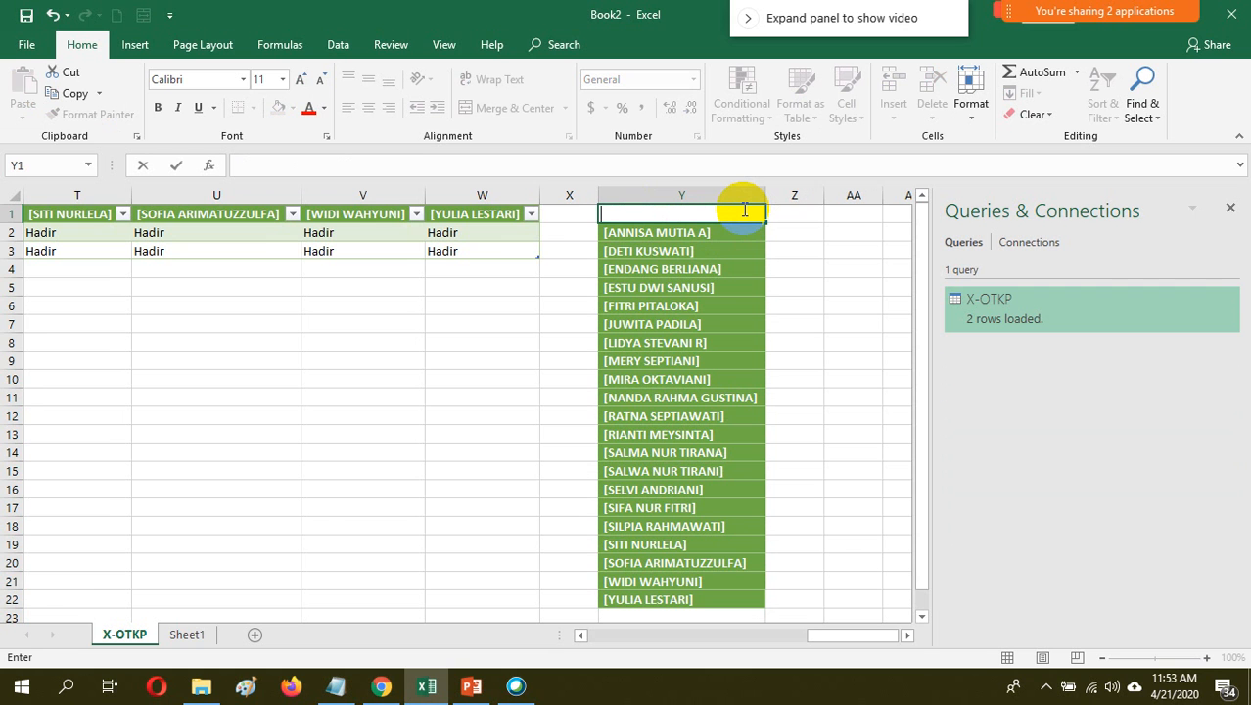
pyautogui.write('MA SIS')
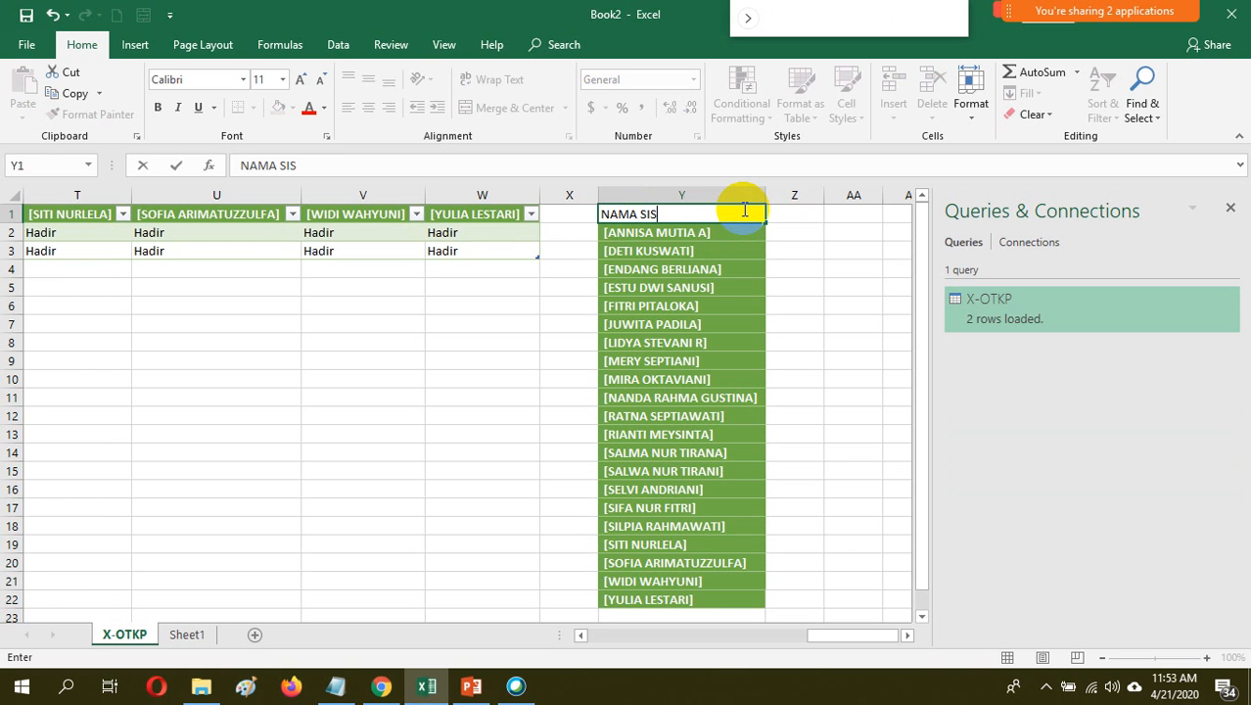
pyautogui.write('WA')
pyautogui.click(802, 216)
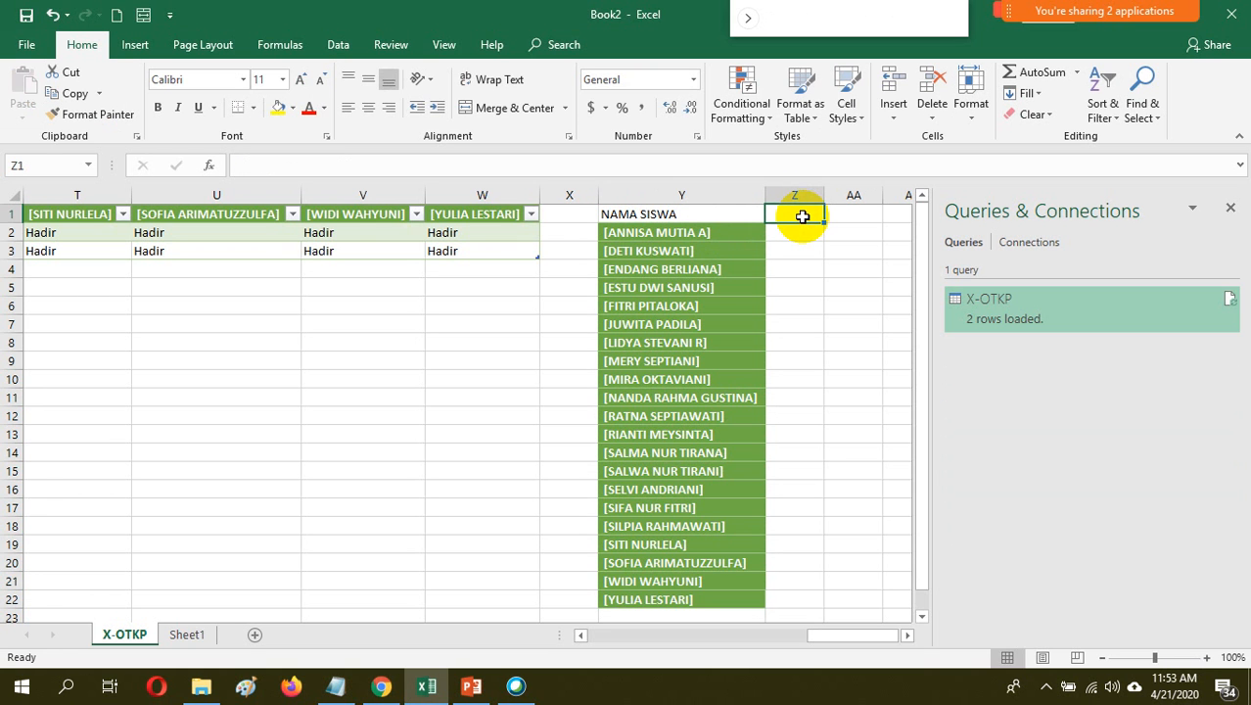
pyautogui.write('HAD')
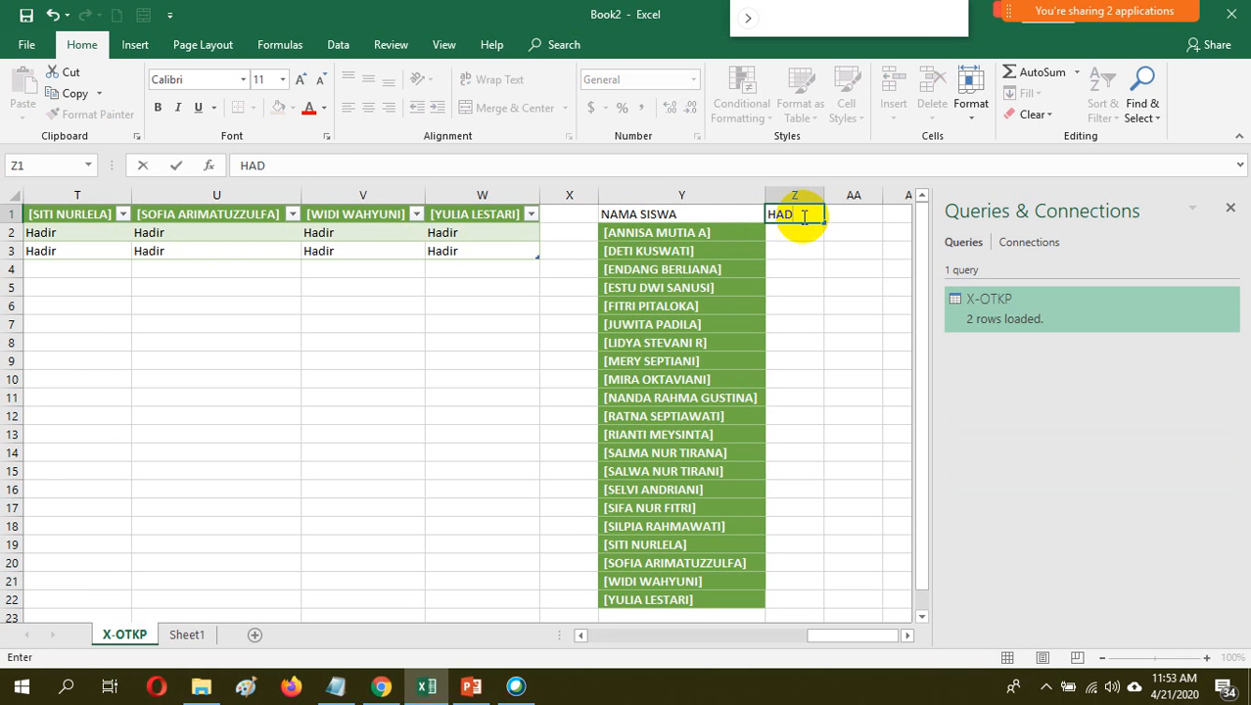
pyautogui.write('IR')
# Count the "Hadir" entries of the first attendance column in Z2 with =COUNTIF(B2:B22,"Hadir")
pyautogui.click(801, 241)
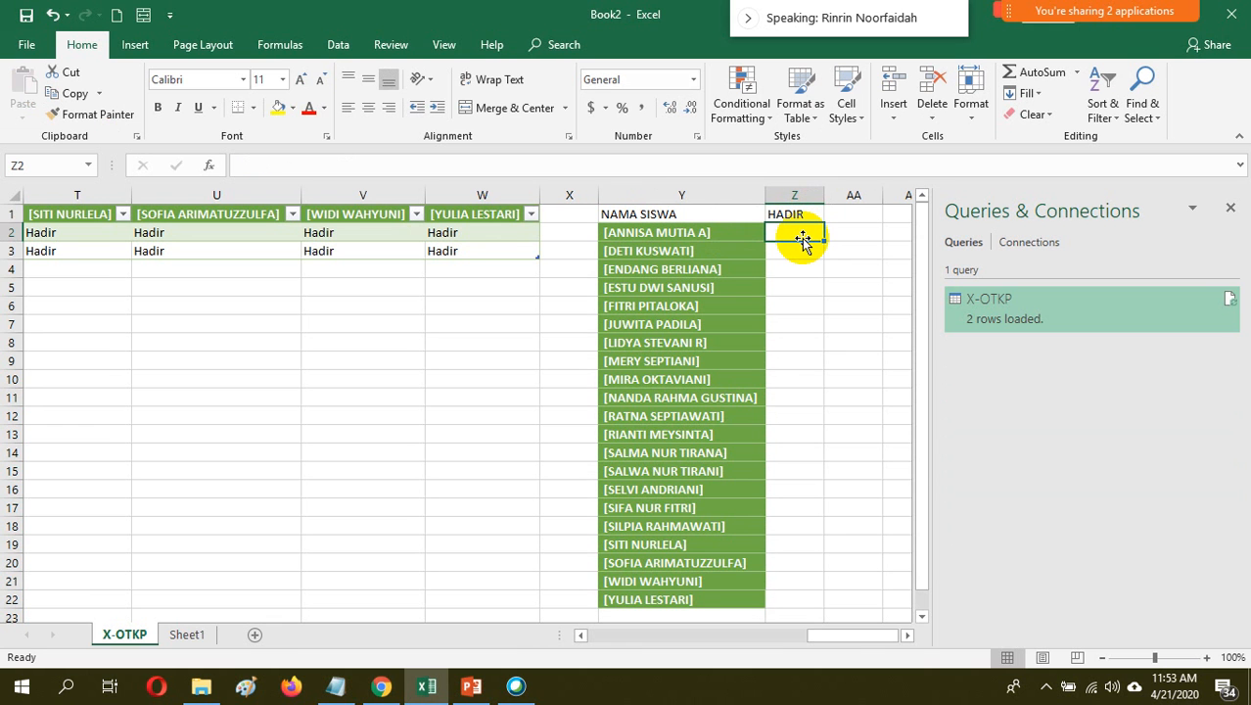
pyautogui.write('=')
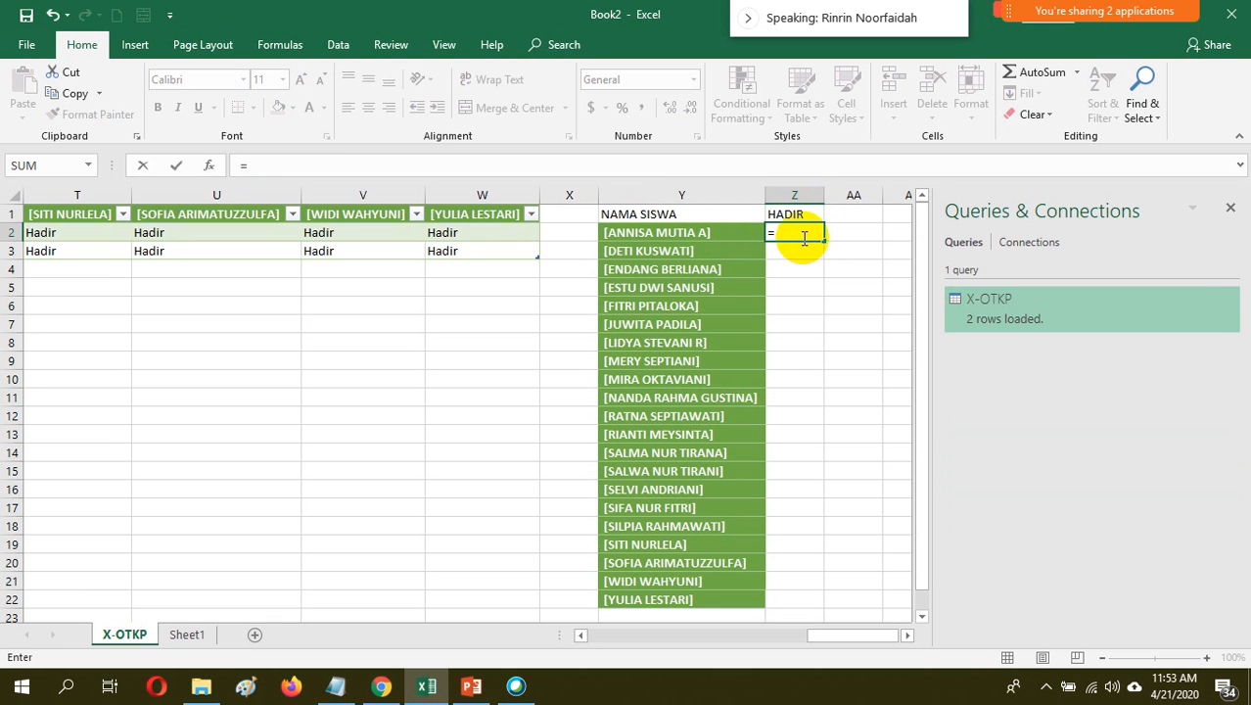
pyautogui.write('coun')
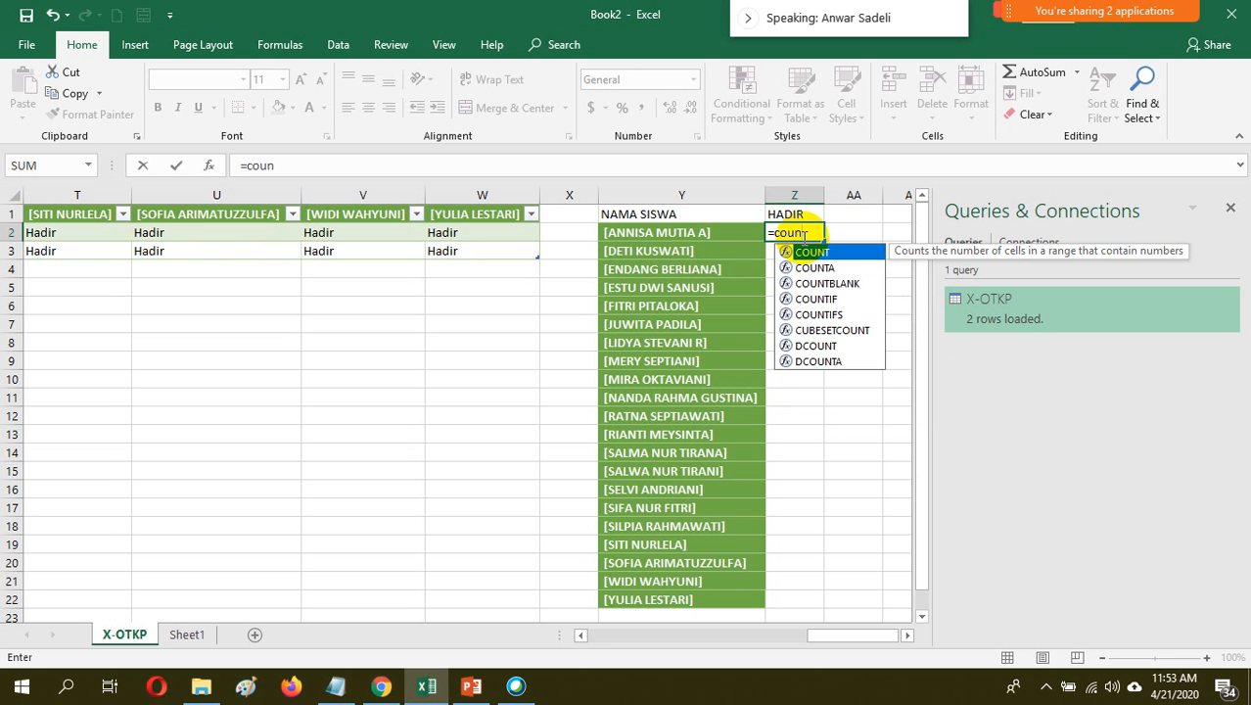
pyautogui.write('tif')
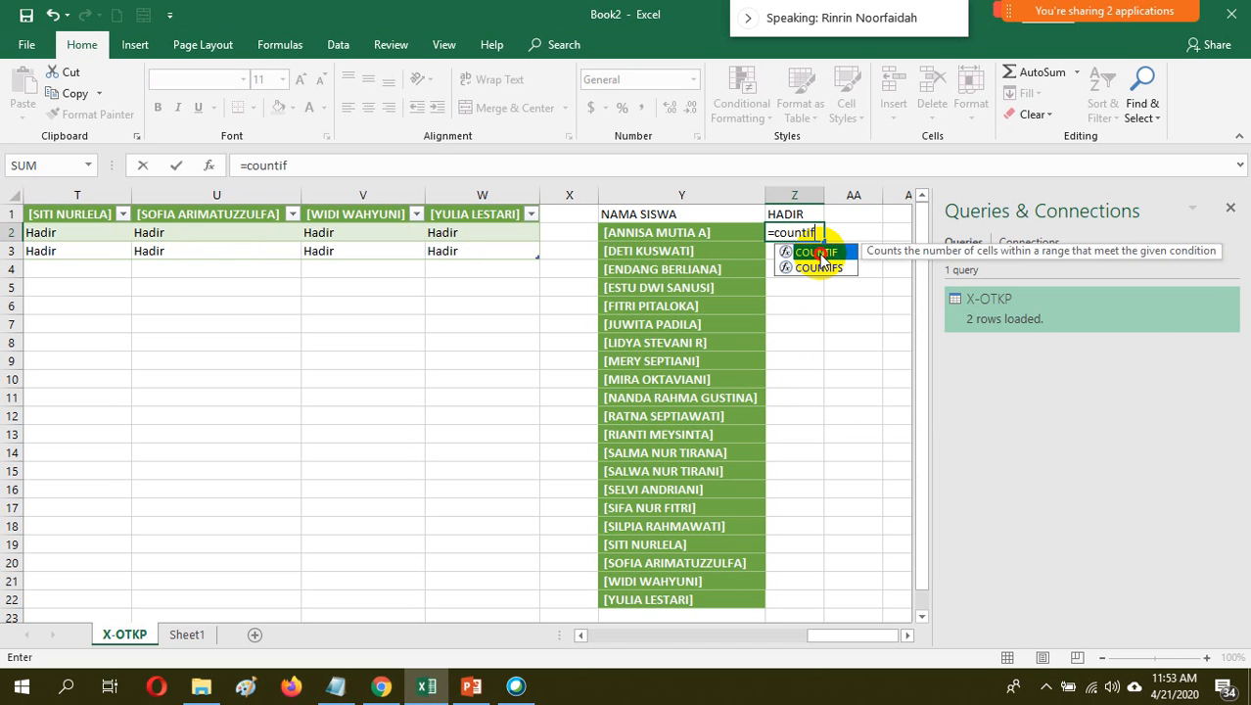
pyautogui.doubleClick(818, 253)
pyautogui.click(624, 635)
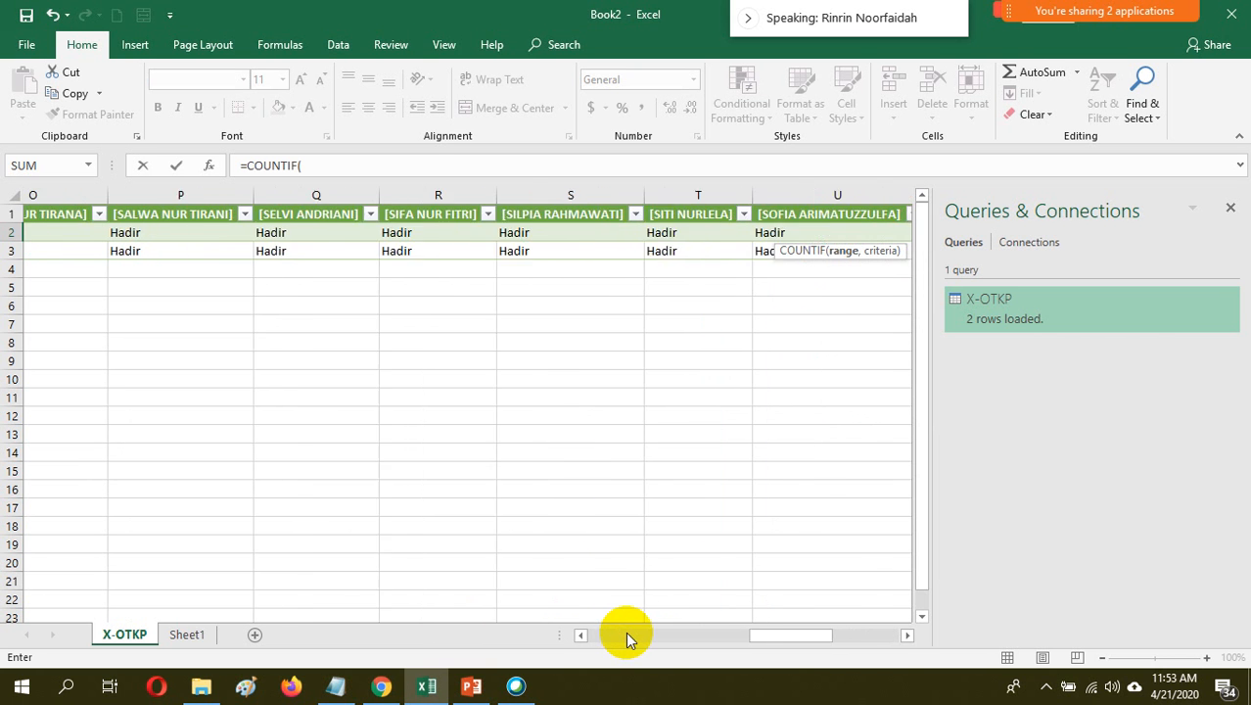
pyautogui.moveTo(626, 635); pyautogui.dragTo(556, 632)
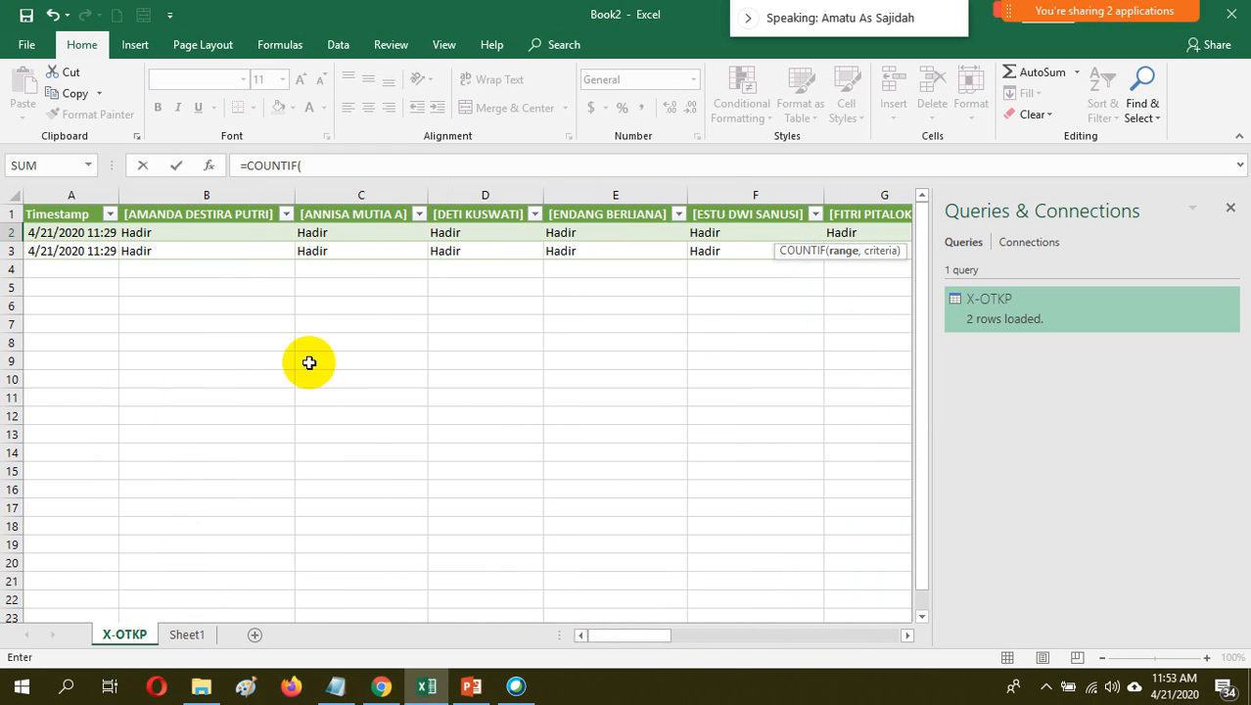
pyautogui.moveTo(239, 241); pyautogui.dragTo(254, 605)
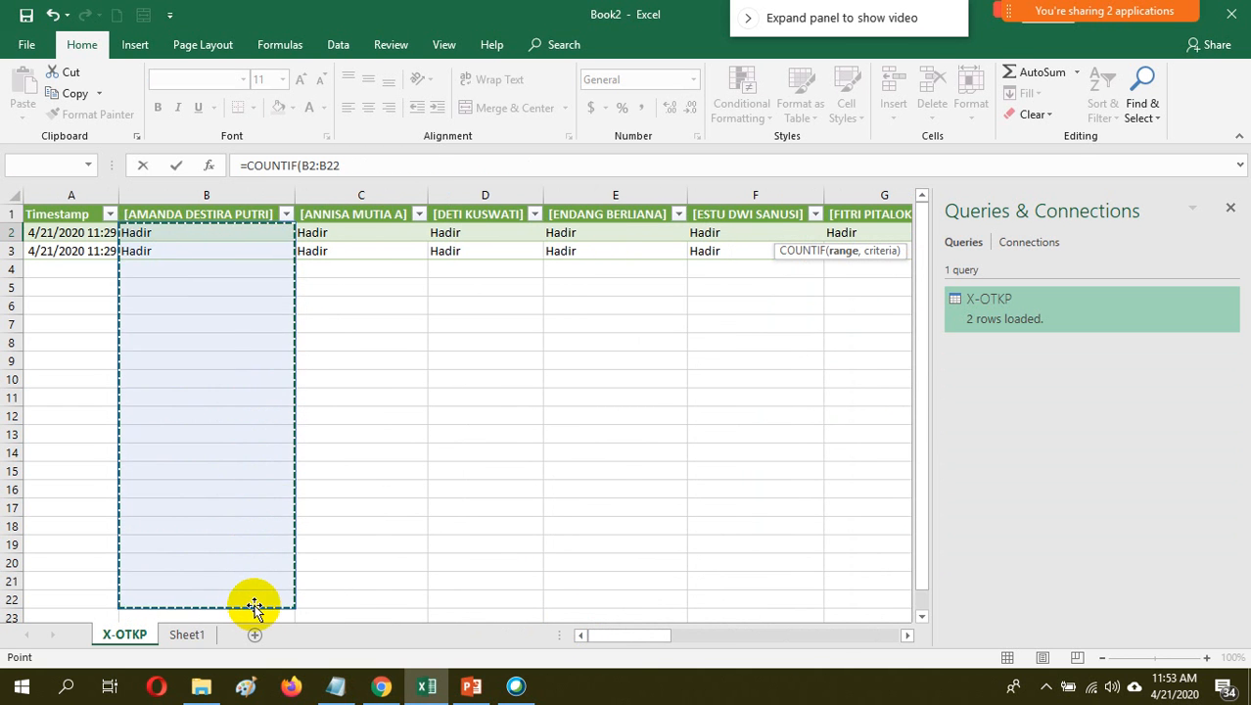
pyautogui.moveTo(615, 628); pyautogui.dragTo(954, 628)
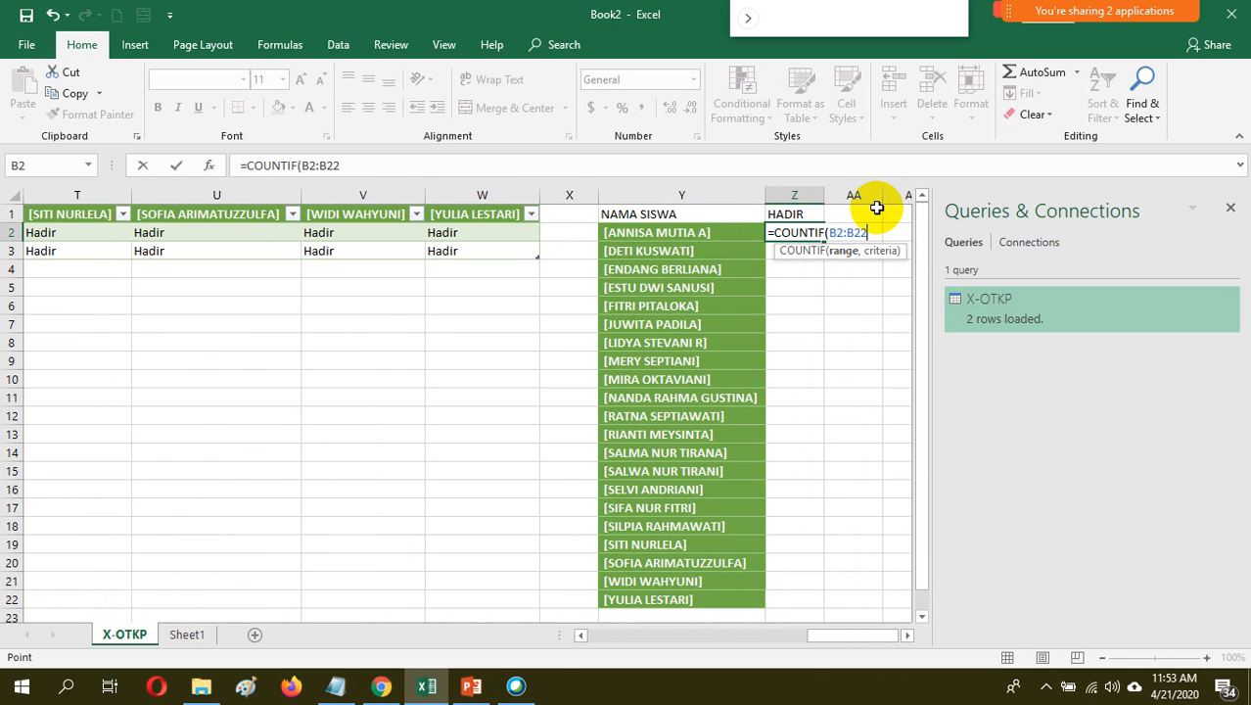
pyautogui.write(',"Hadir')
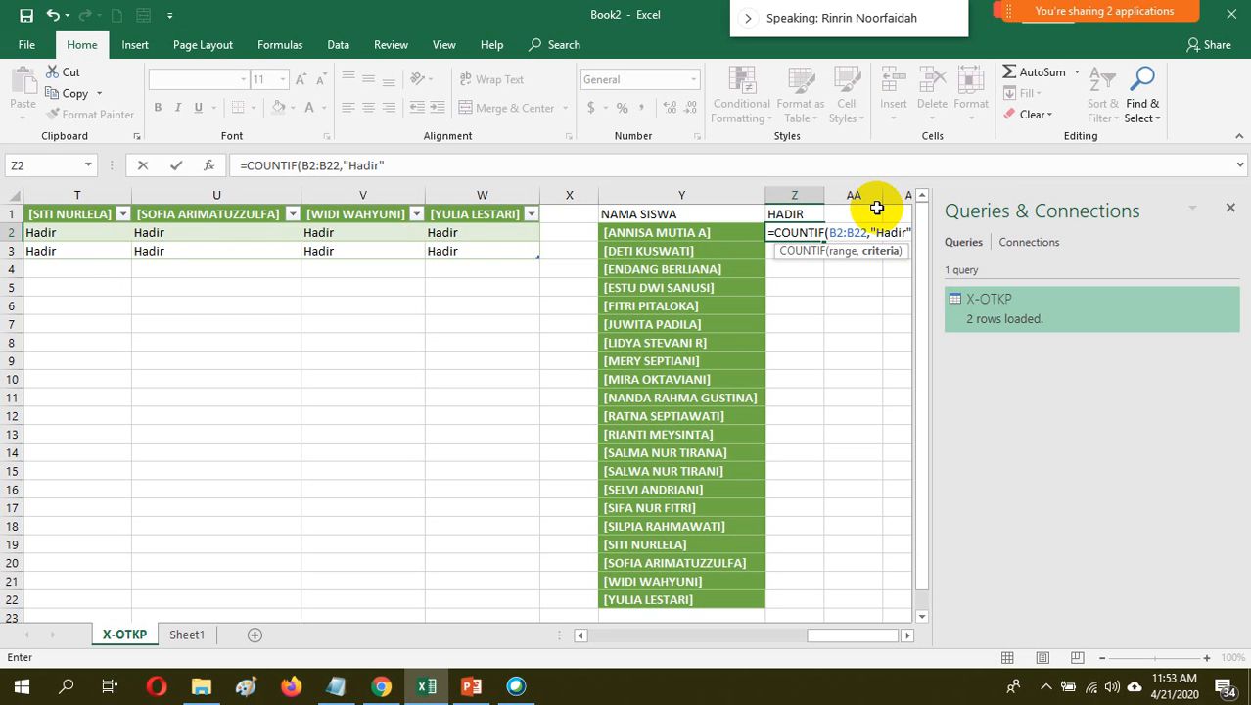
pyautogui.write(')')
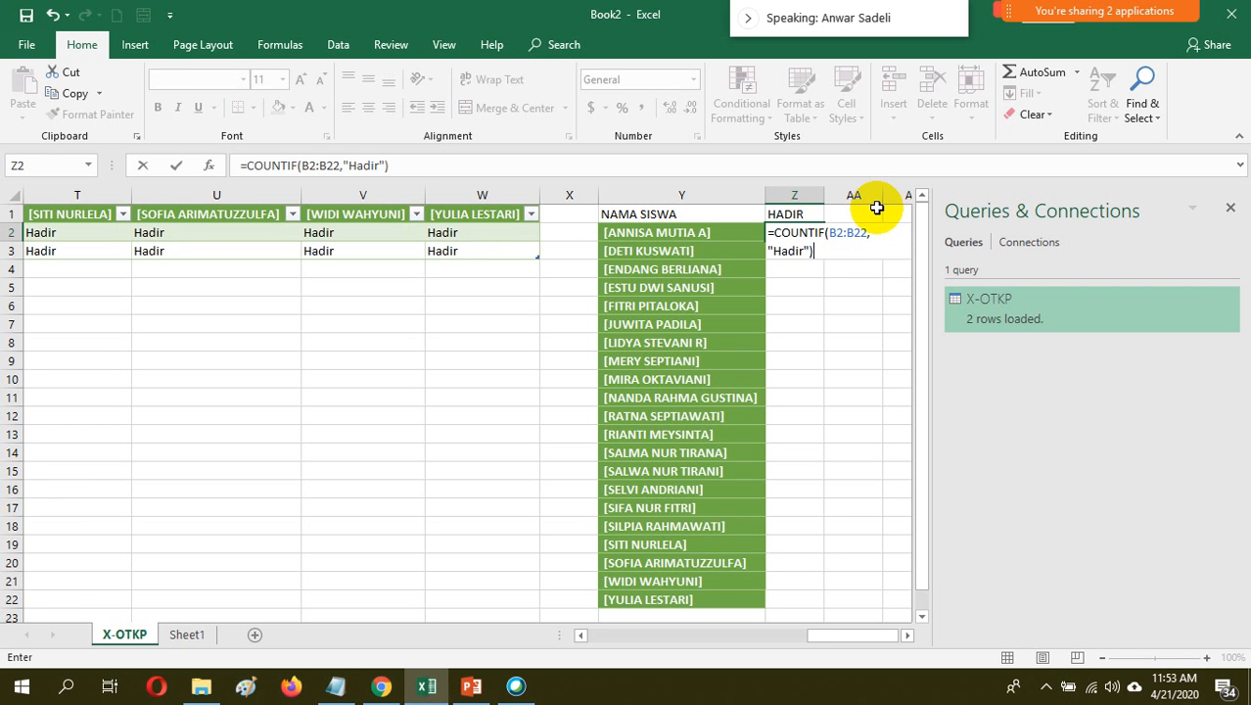
pyautogui.press('Return')
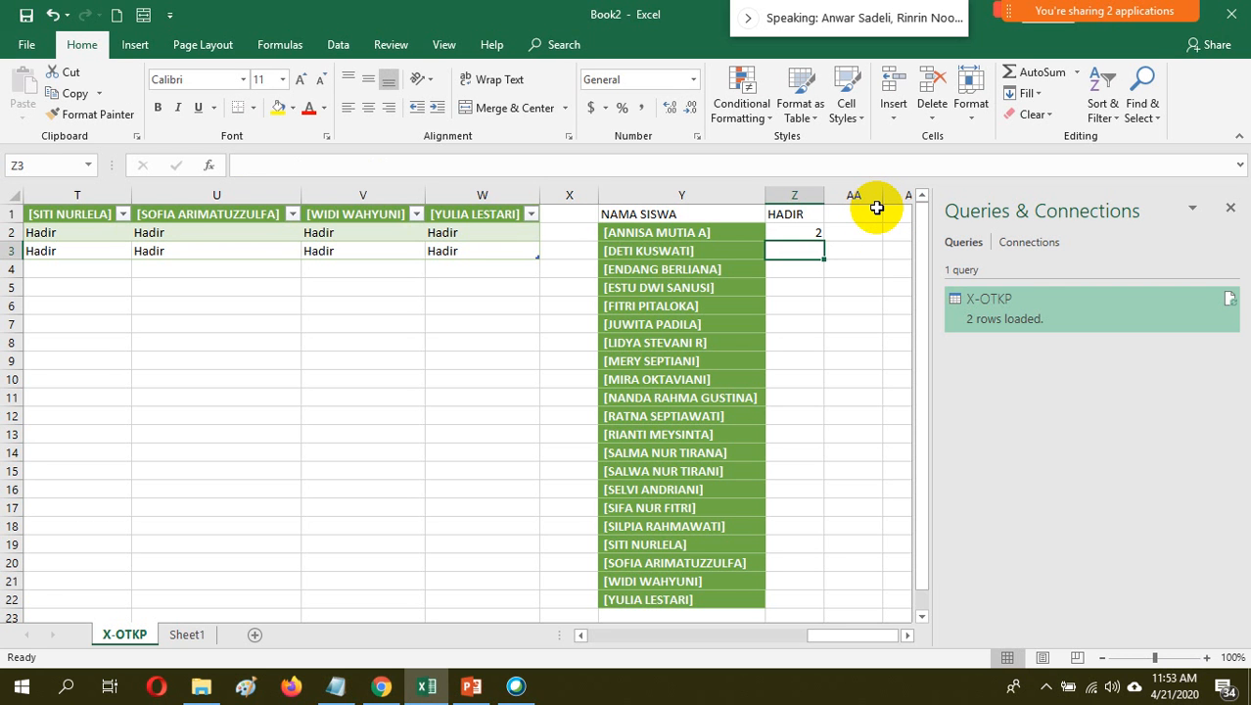
pyautogui.click(817, 232)
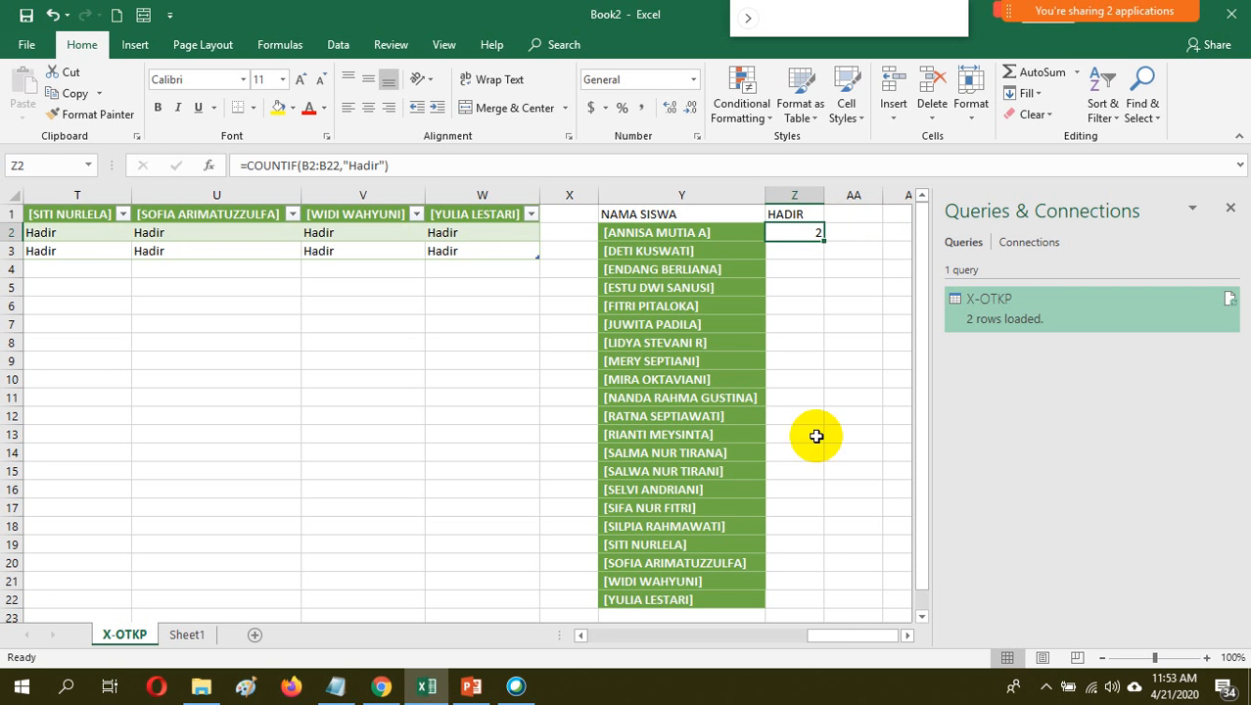
# Add the recap headings SAKIT, IJIN, ALFA and DISPEN in cells AA1 through AD1
pyautogui.moveTo(845, 636); pyautogui.dragTo(564, 604)
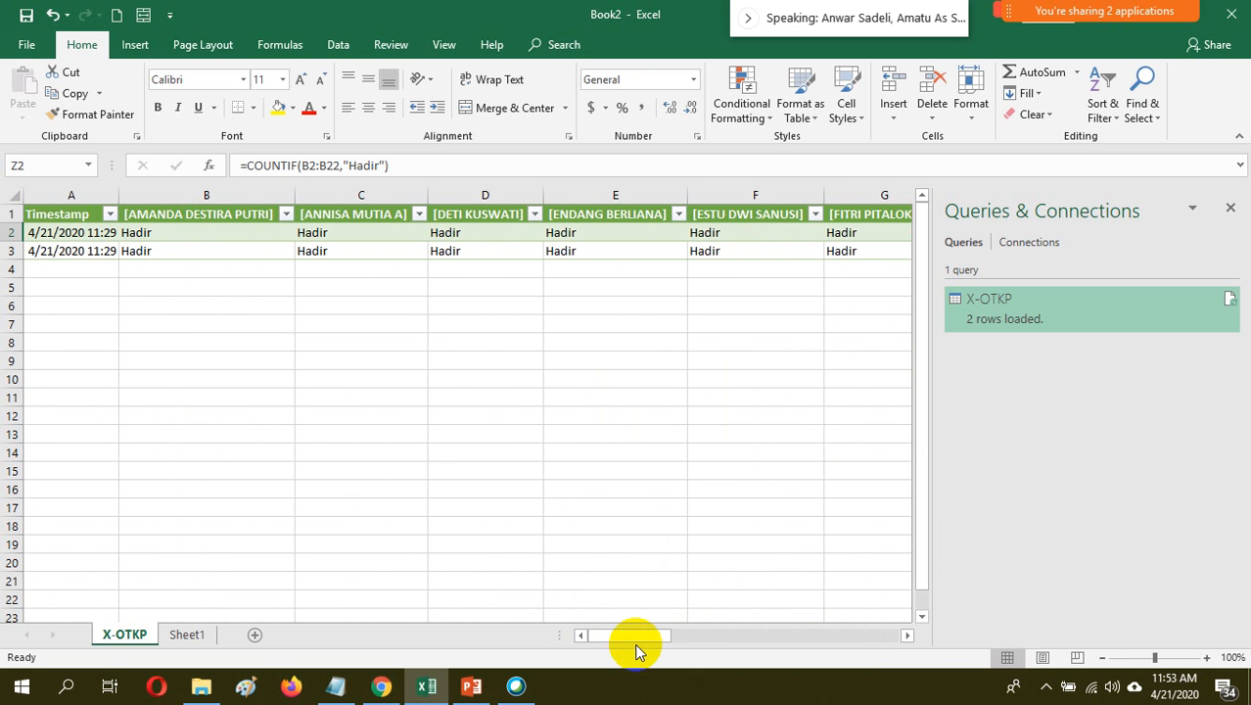
pyautogui.moveTo(636, 638); pyautogui.dragTo(908, 639)
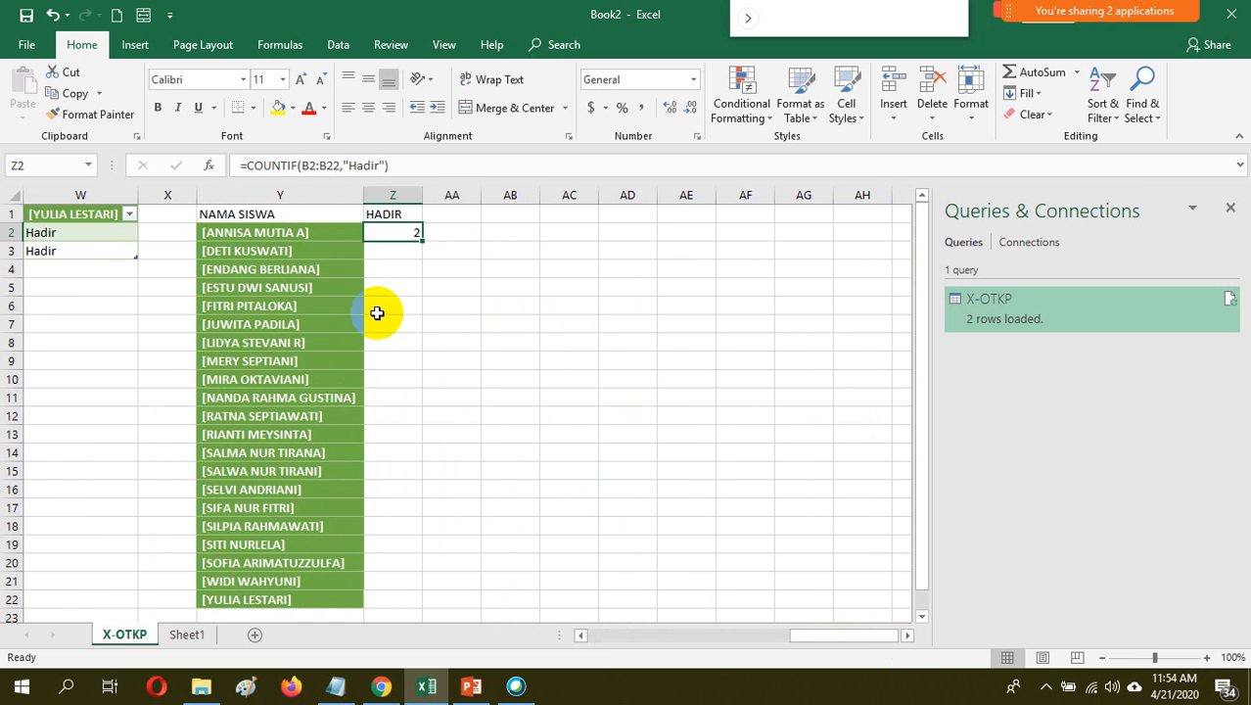
pyautogui.click(443, 223)
pyautogui.write('SAKIT')
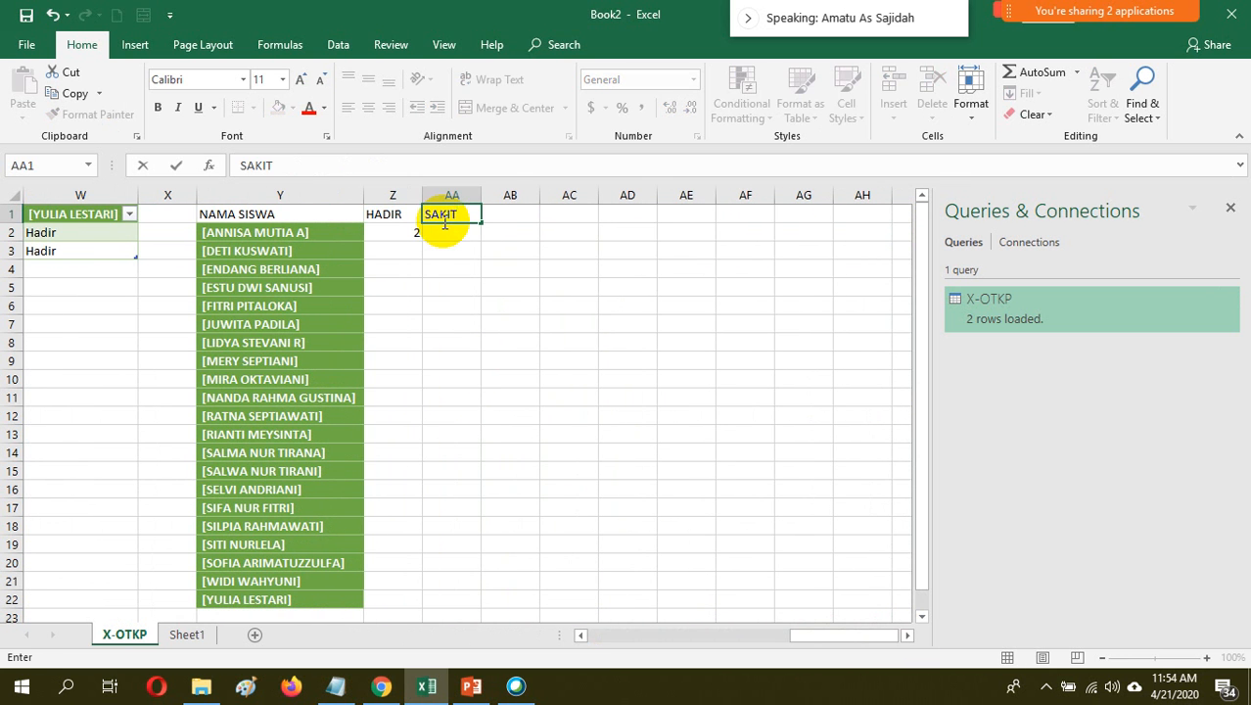
pyautogui.press('Tab')
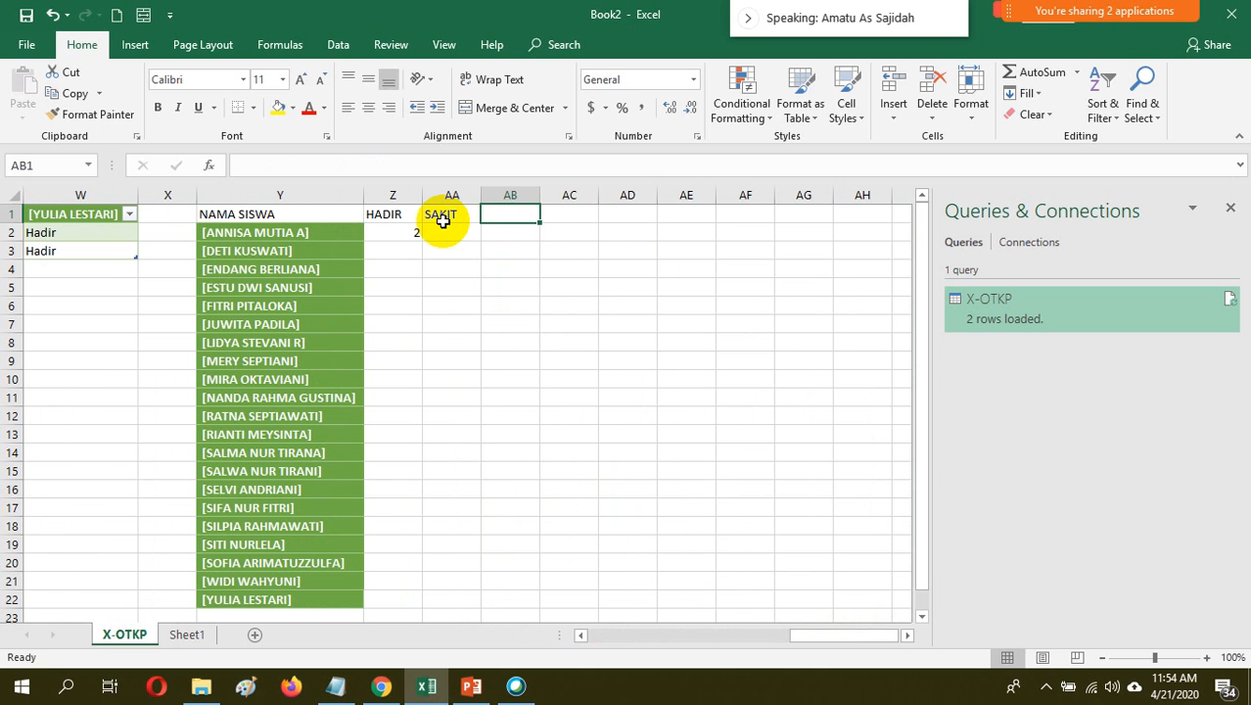
pyautogui.write('IJIN')
pyautogui.press('Tab')
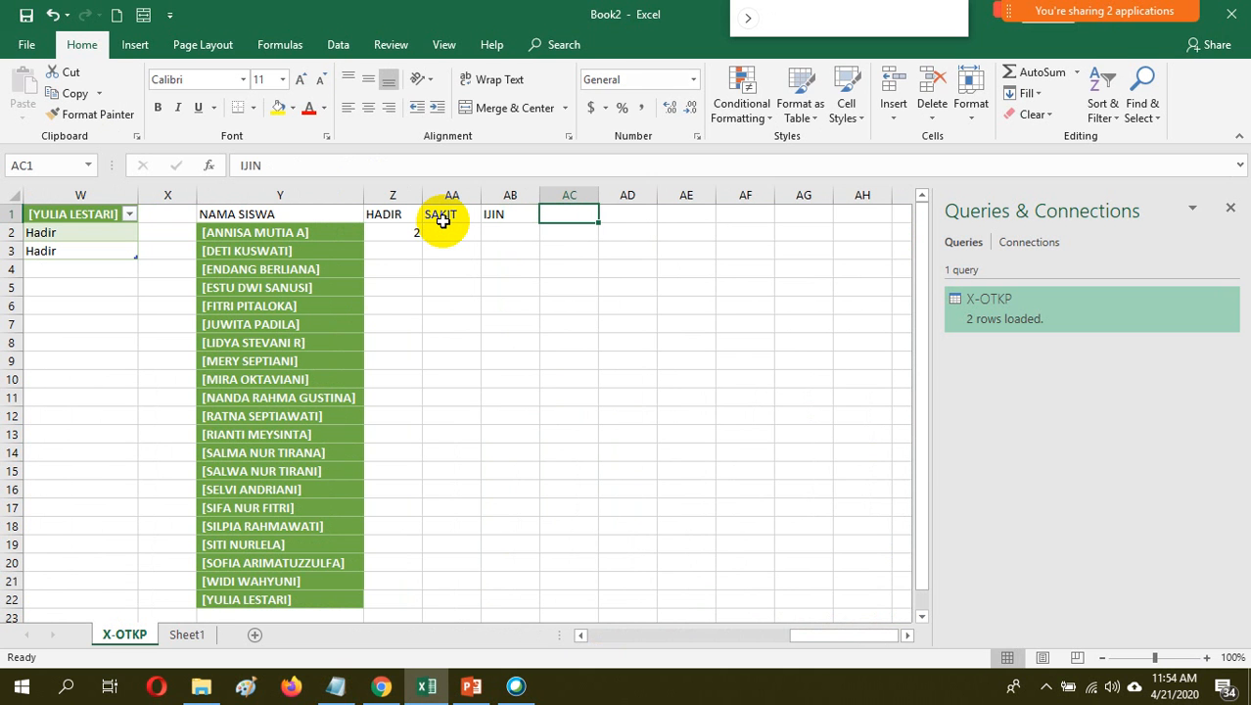
pyautogui.write('A')
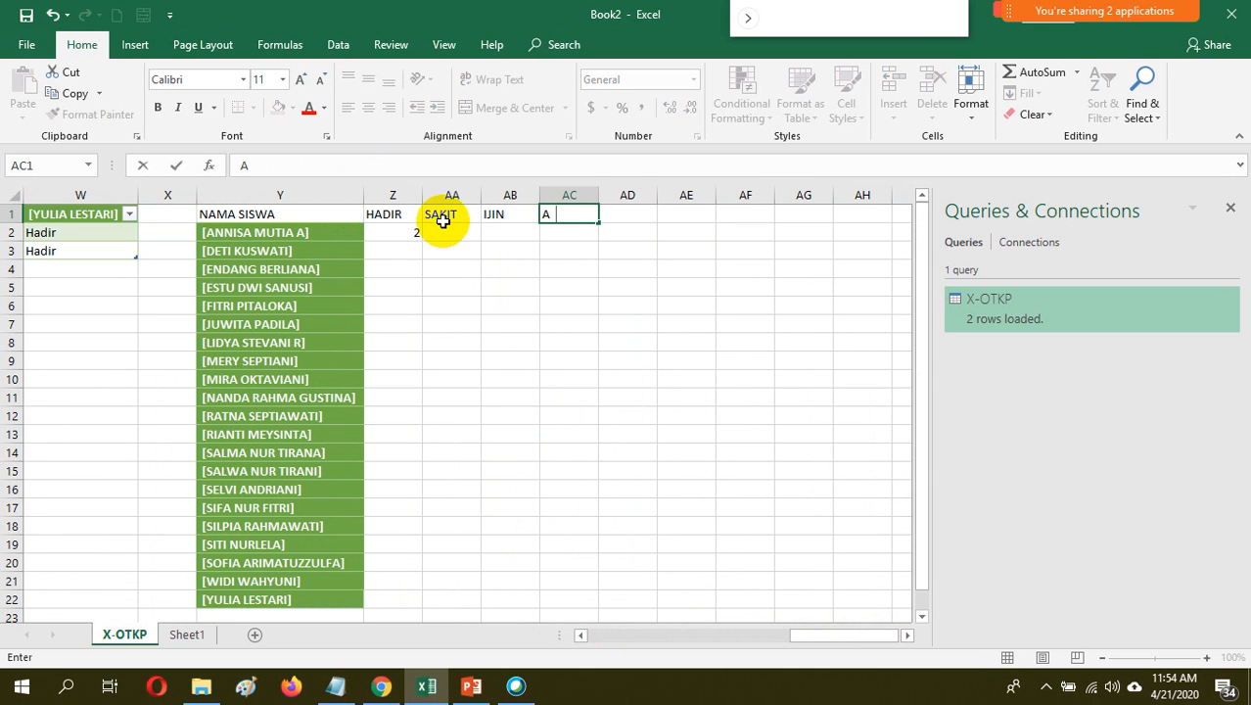
pyautogui.write('FLFA')
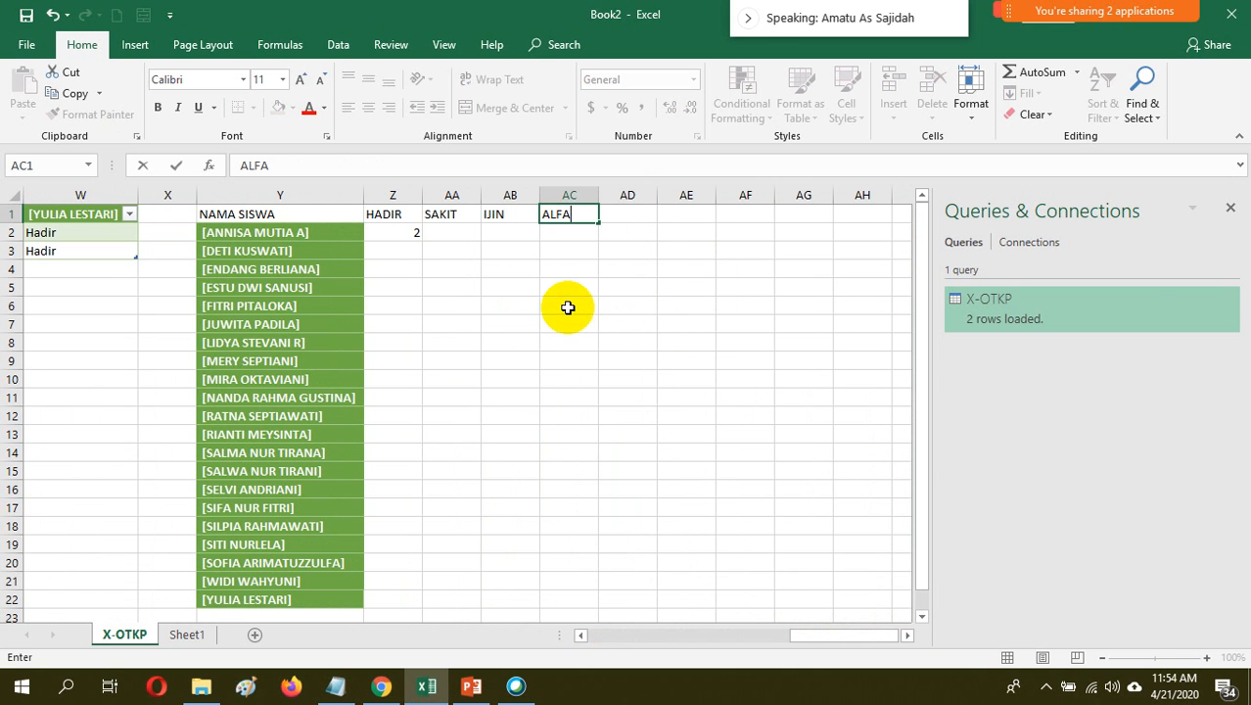
pyautogui.click(611, 283)
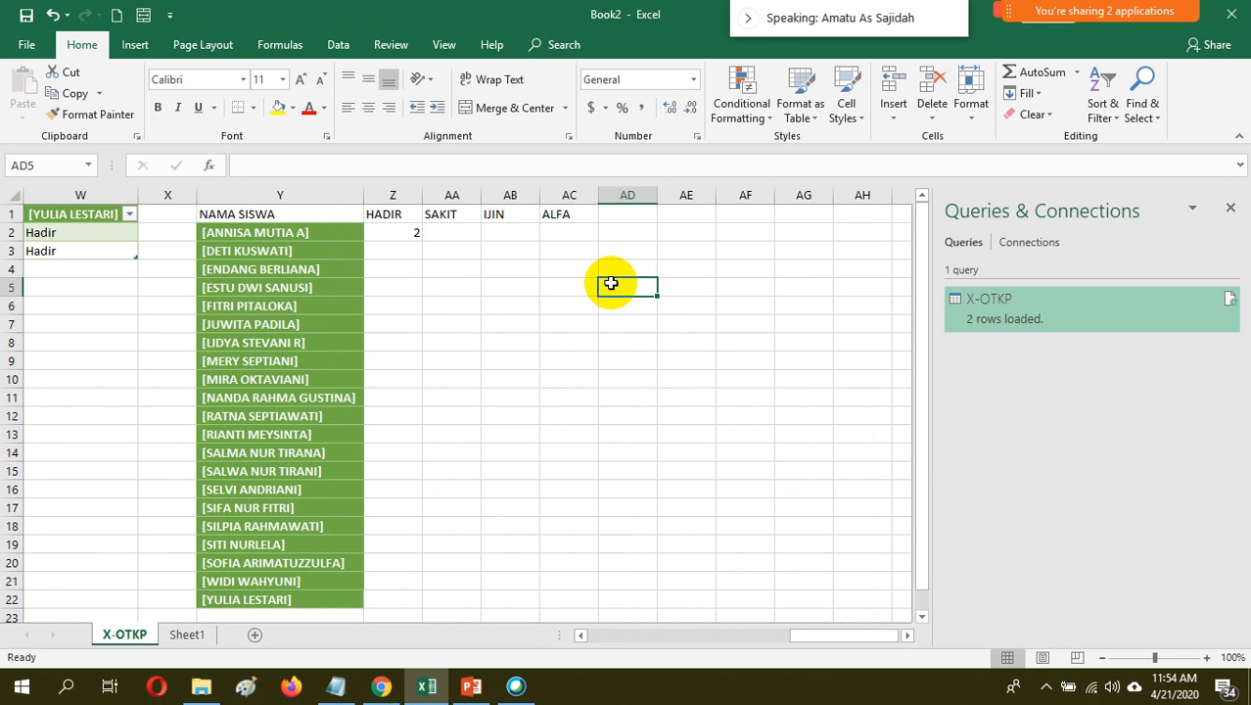
pyautogui.click(619, 219)
pyautogui.write('DI')
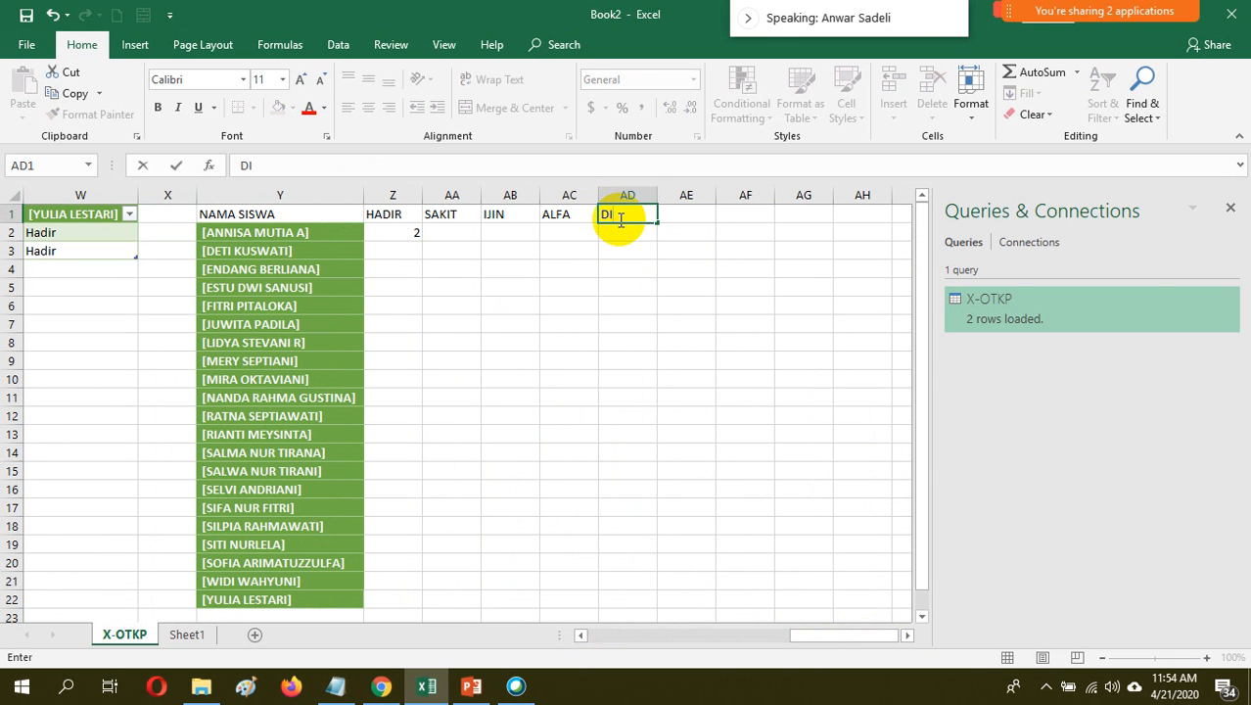
pyautogui.write('SPEN')
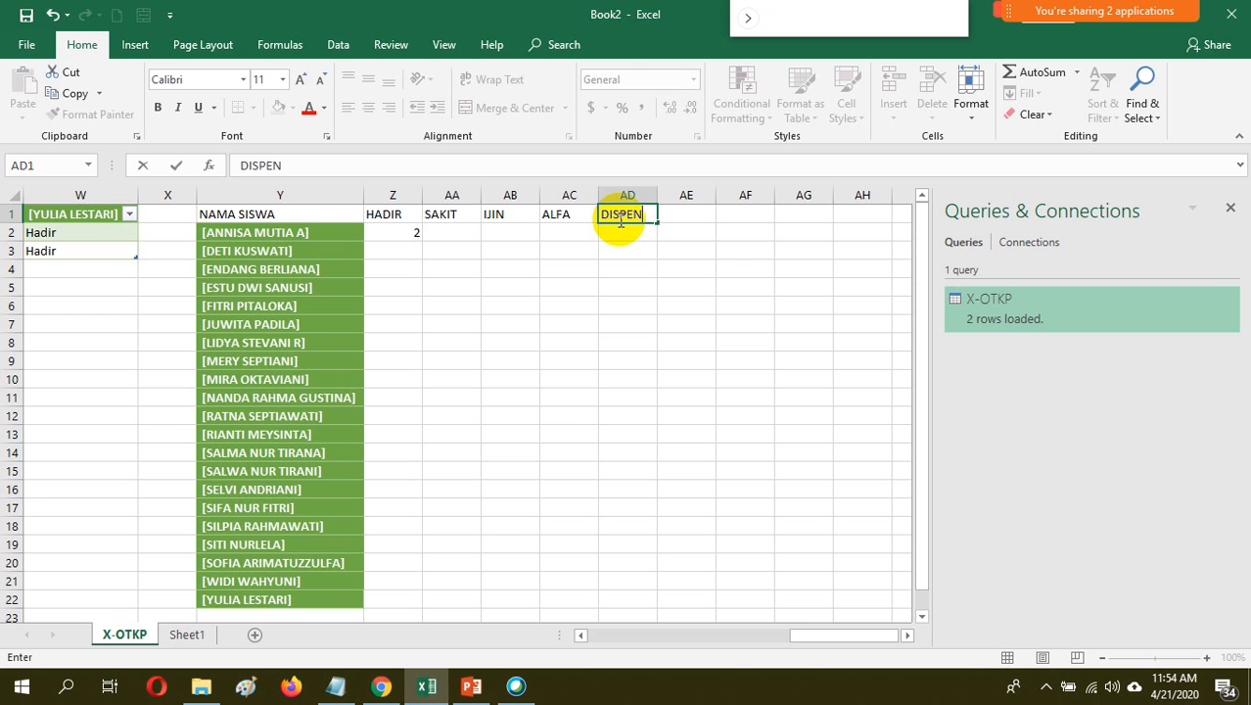
# Copy the text of the COUNTIF formula in the HADIR cell Z2, leaving that cell's formula intact
pyautogui.click(429, 230)
pyautogui.click(406, 233)
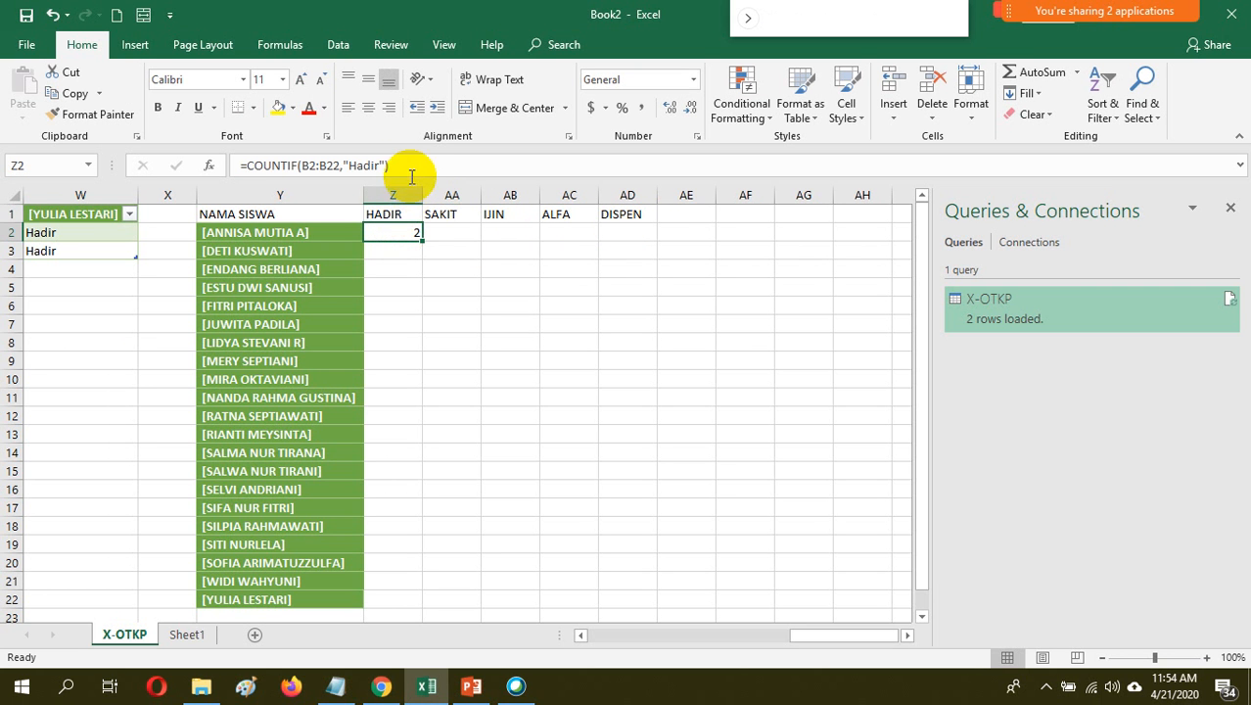
pyautogui.moveTo(409, 165); pyautogui.dragTo(232, 172)
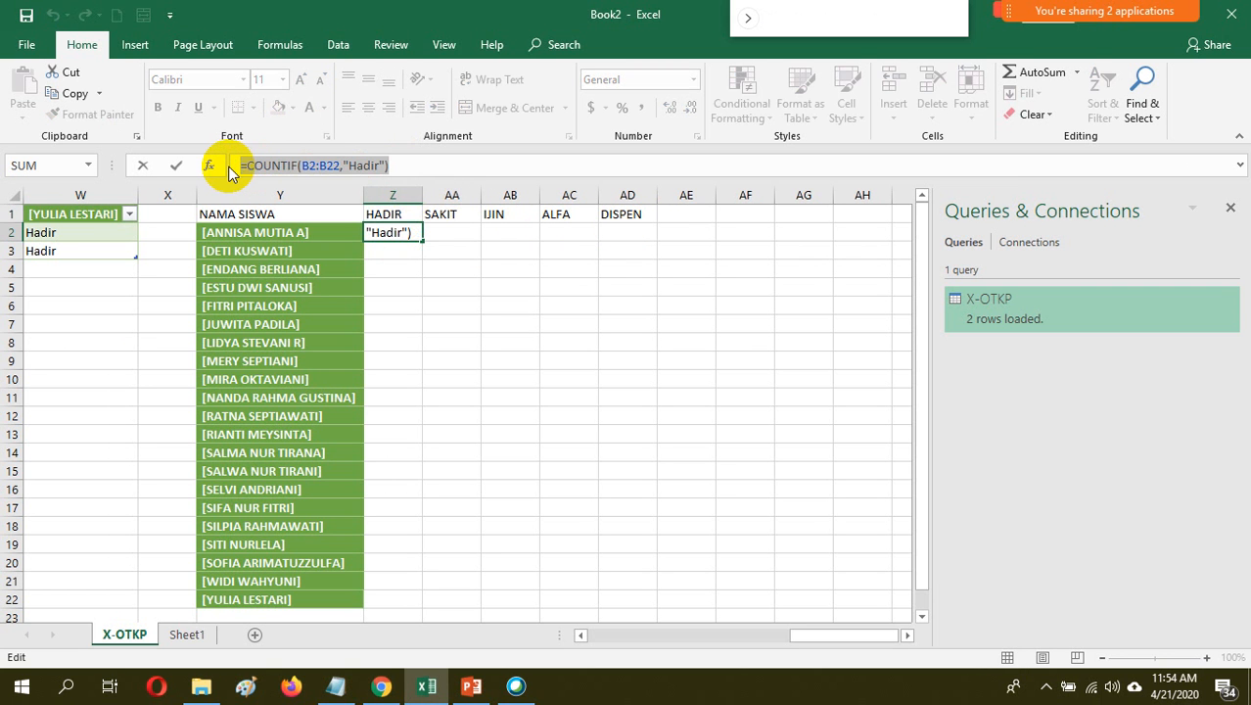
pyautogui.hotkey('ctrl', 'c')
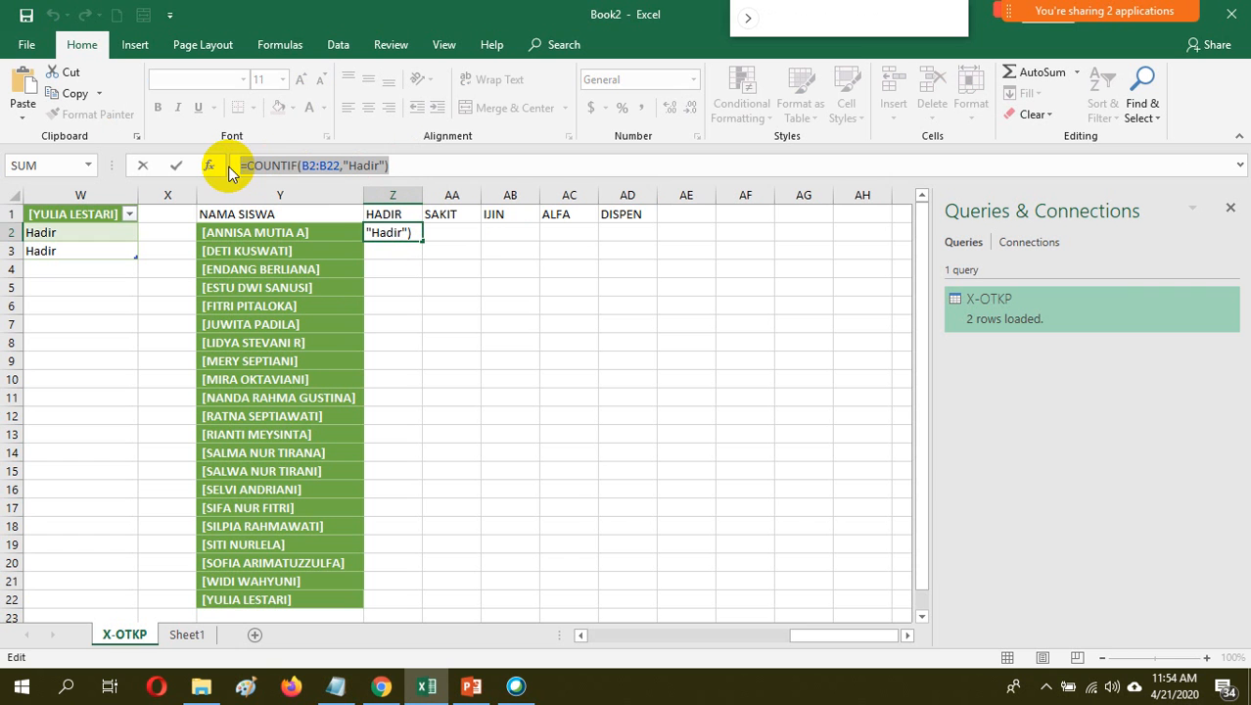
pyautogui.click(458, 232)
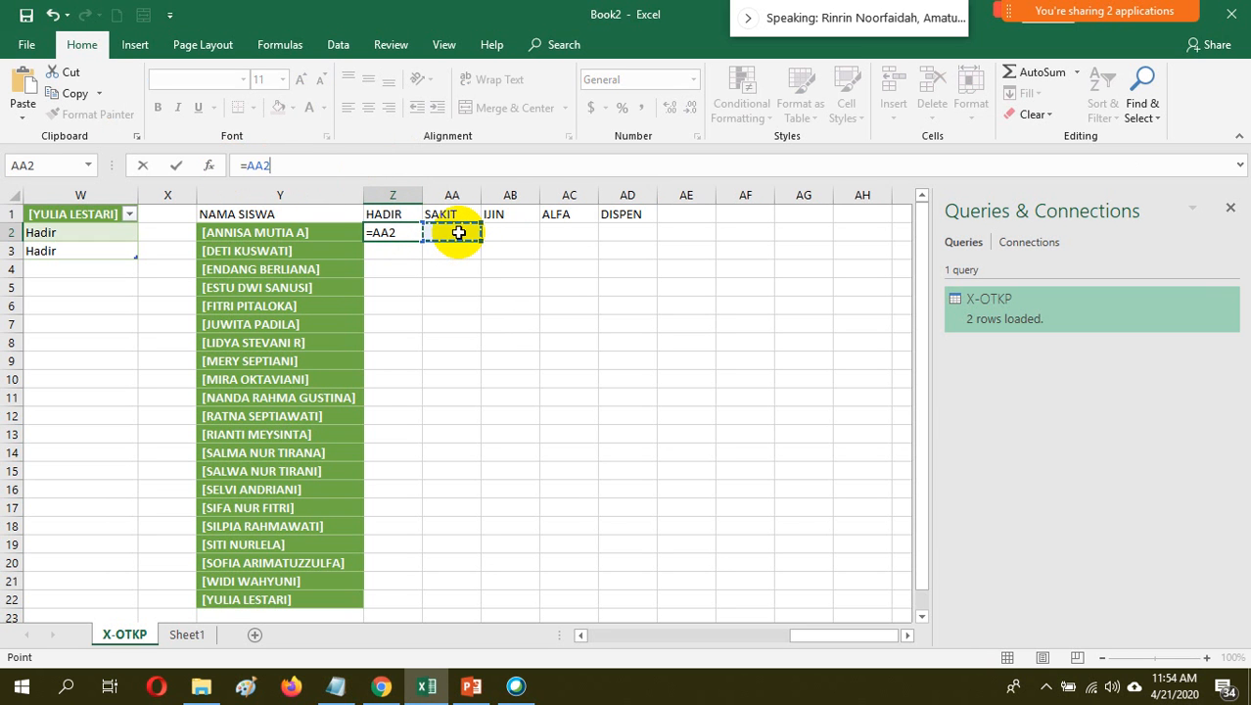
pyautogui.hotkey('ctrl', 'z')
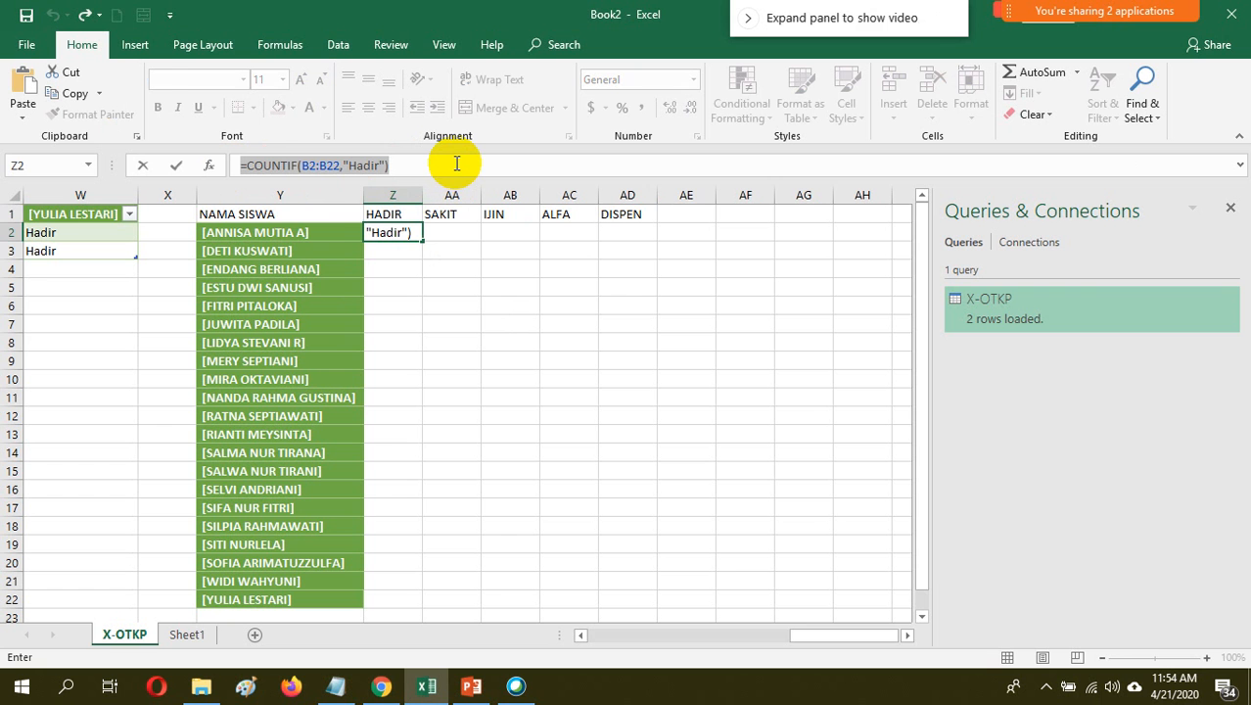
pyautogui.press('Return')
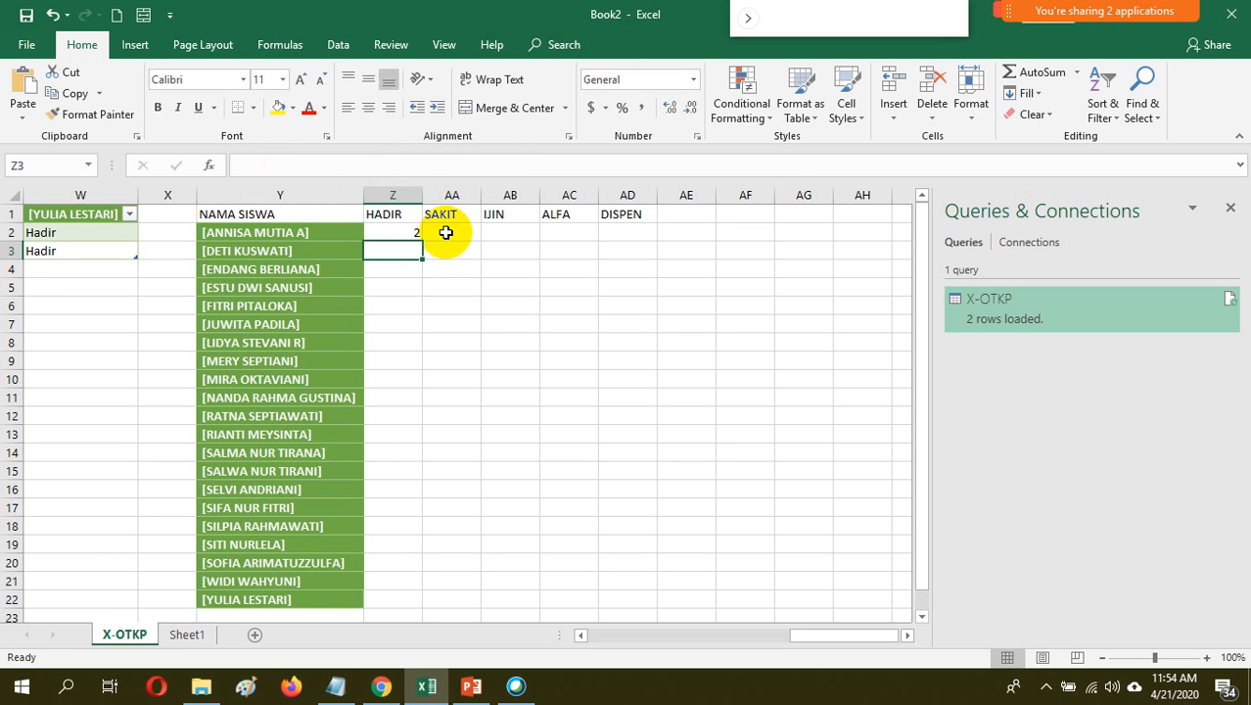
# Paste the copied formula into AA2 and change its criterion to get =COUNTIF(B2:B22,"Sakit")
pyautogui.click(446, 232)
pyautogui.click(308, 169)
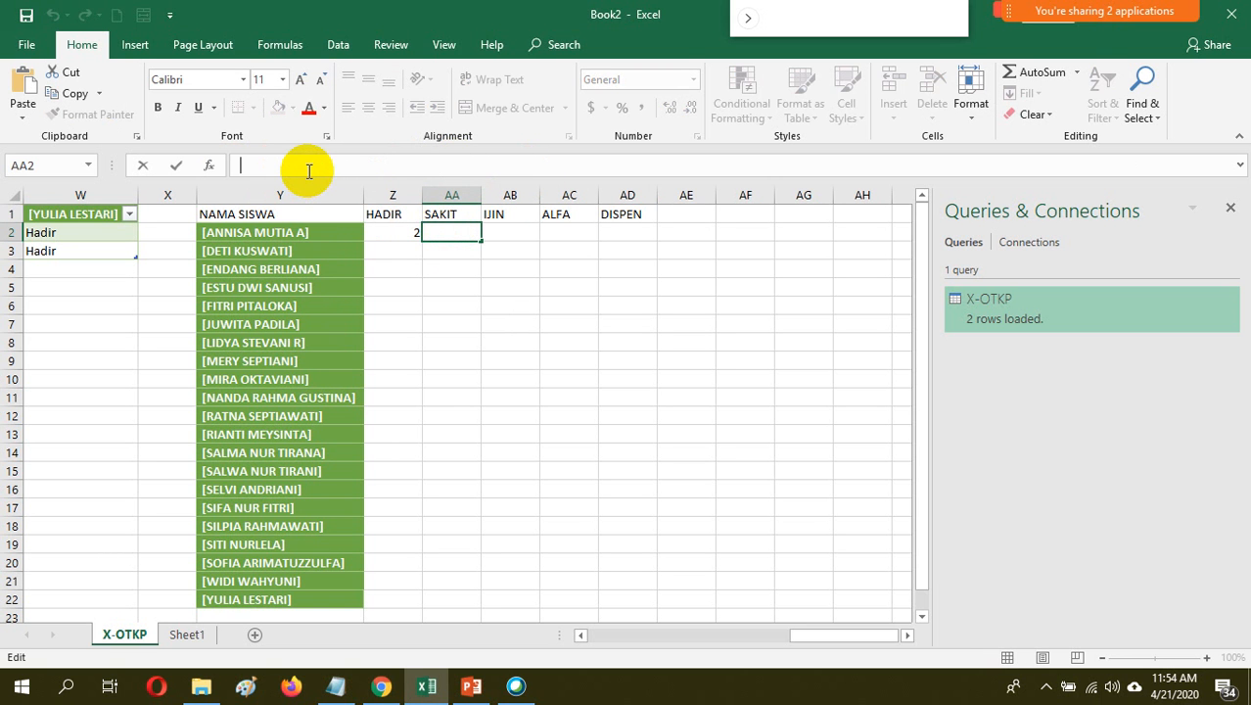
pyautogui.hotkey('ctrl', 'v')
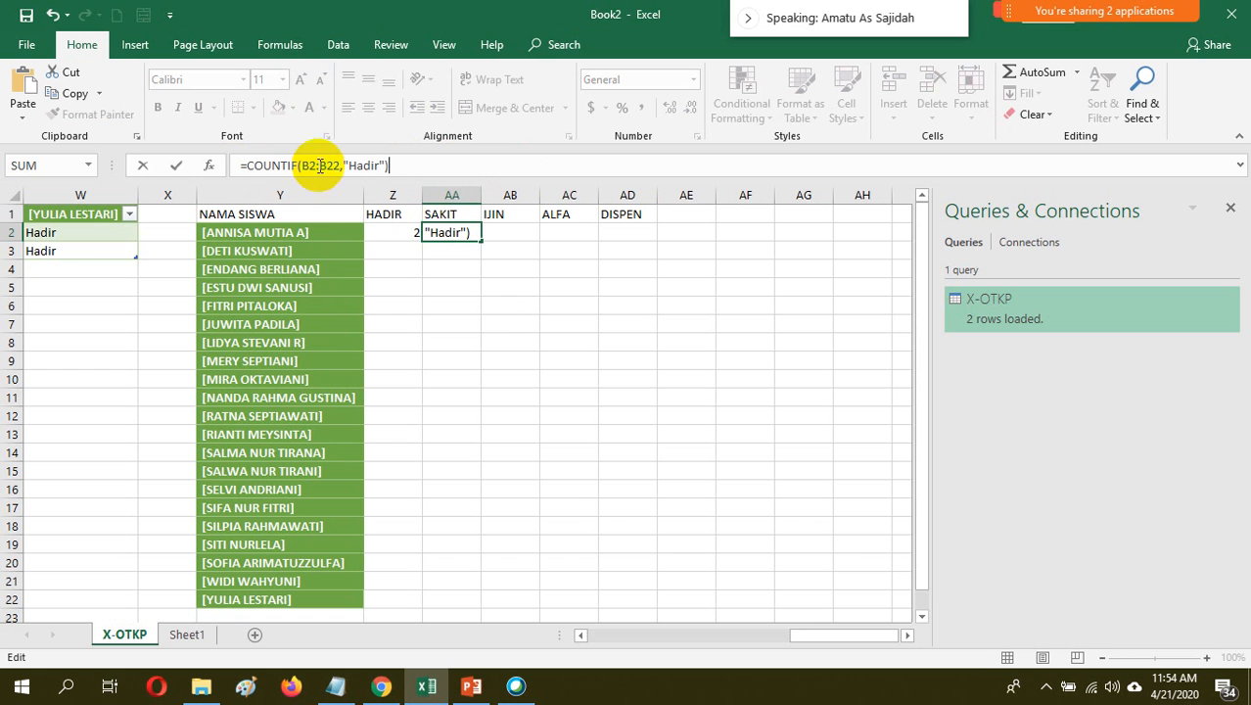
pyautogui.click(379, 165)
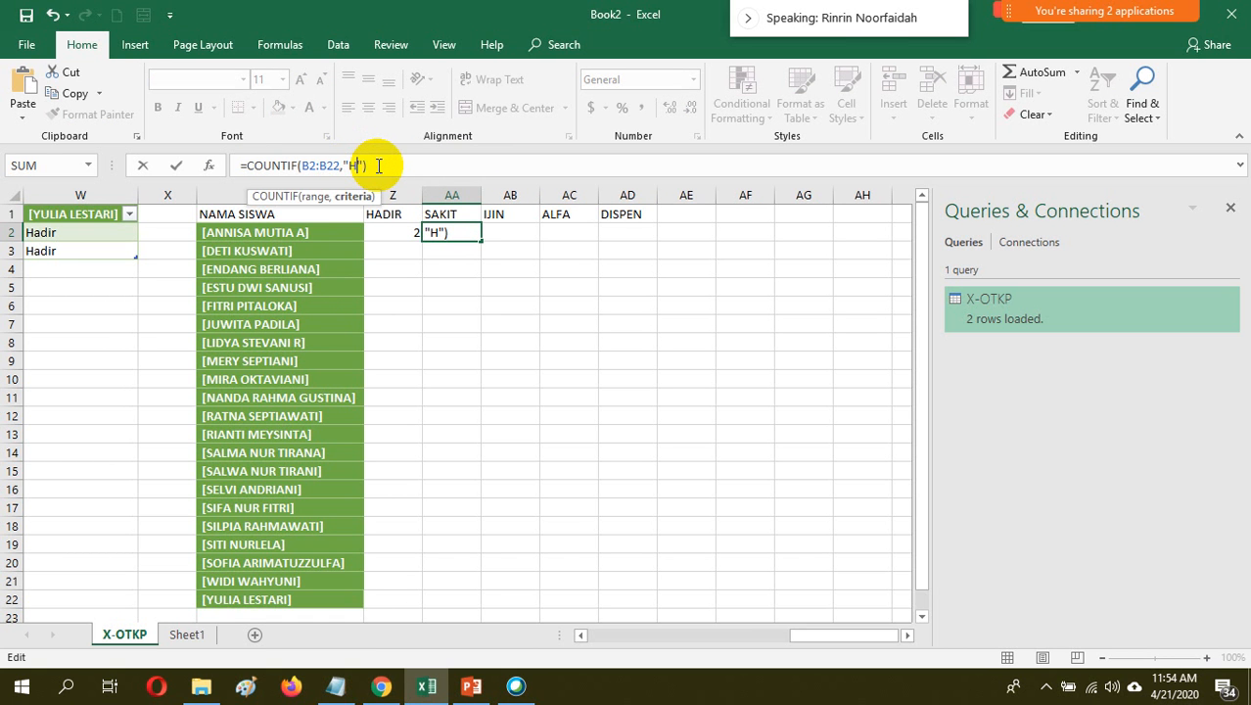
pyautogui.press('BackSpace')
pyautogui.write('Sakit')
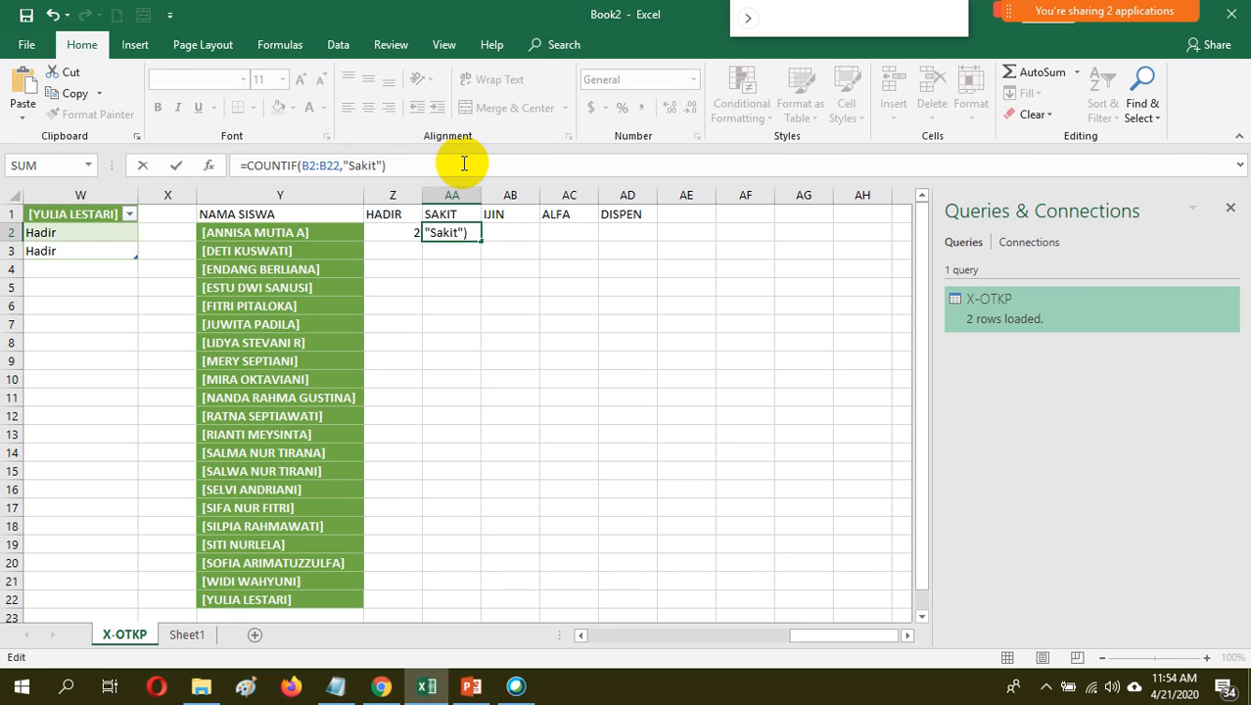
pyautogui.press('Return')
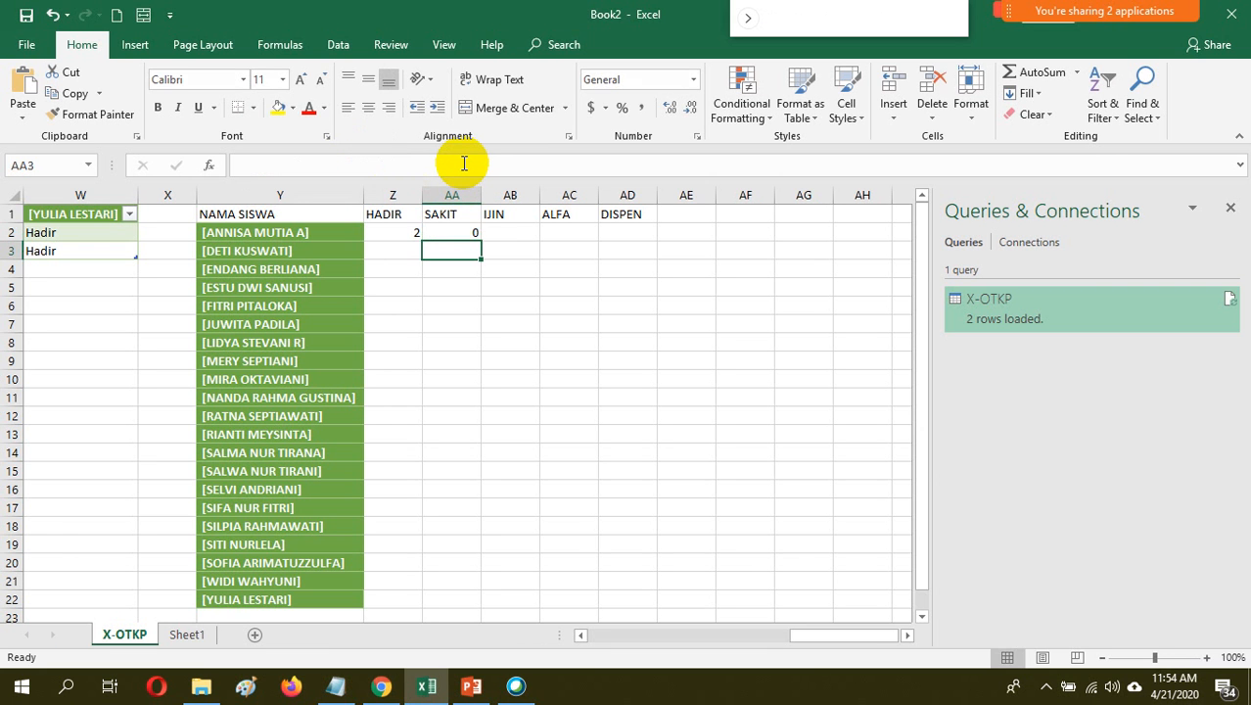
# Fill the Z2:AA2 formulas across to AD2 and change the criterion in AB2 to "Ijin"
pyautogui.moveTo(411, 233); pyautogui.dragTo(646, 240)
pyautogui.click(516, 233)
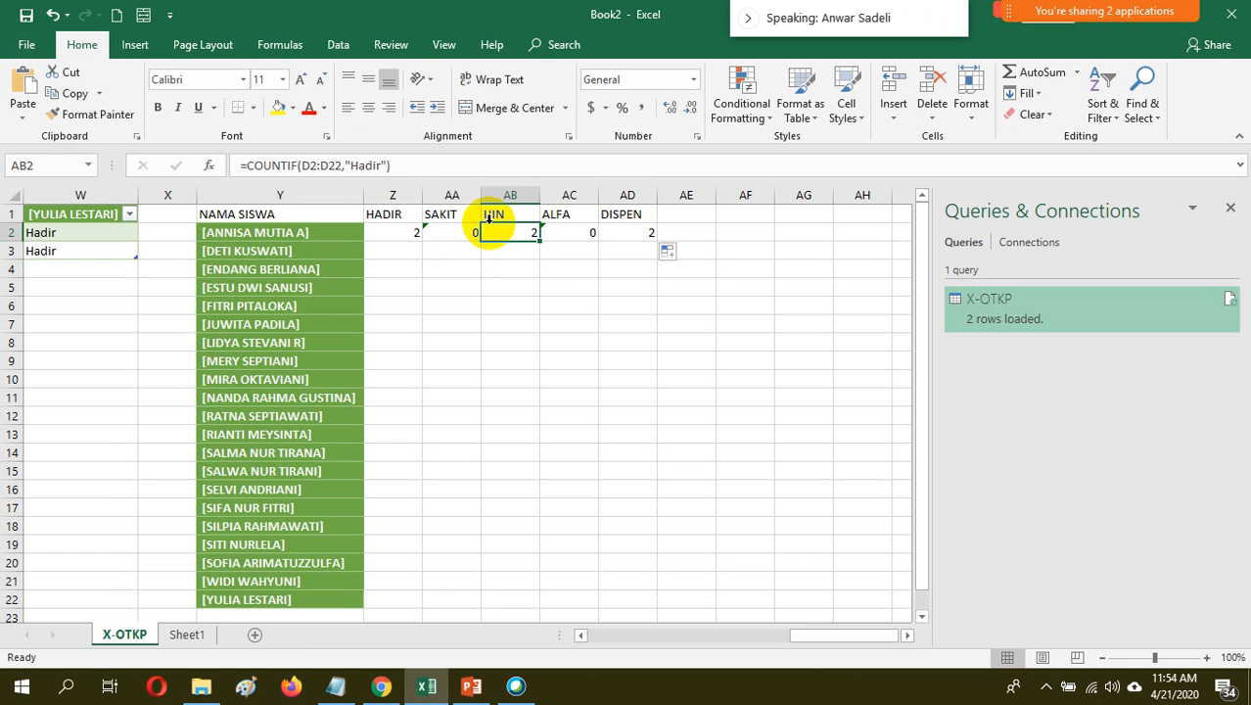
pyautogui.click(382, 166)
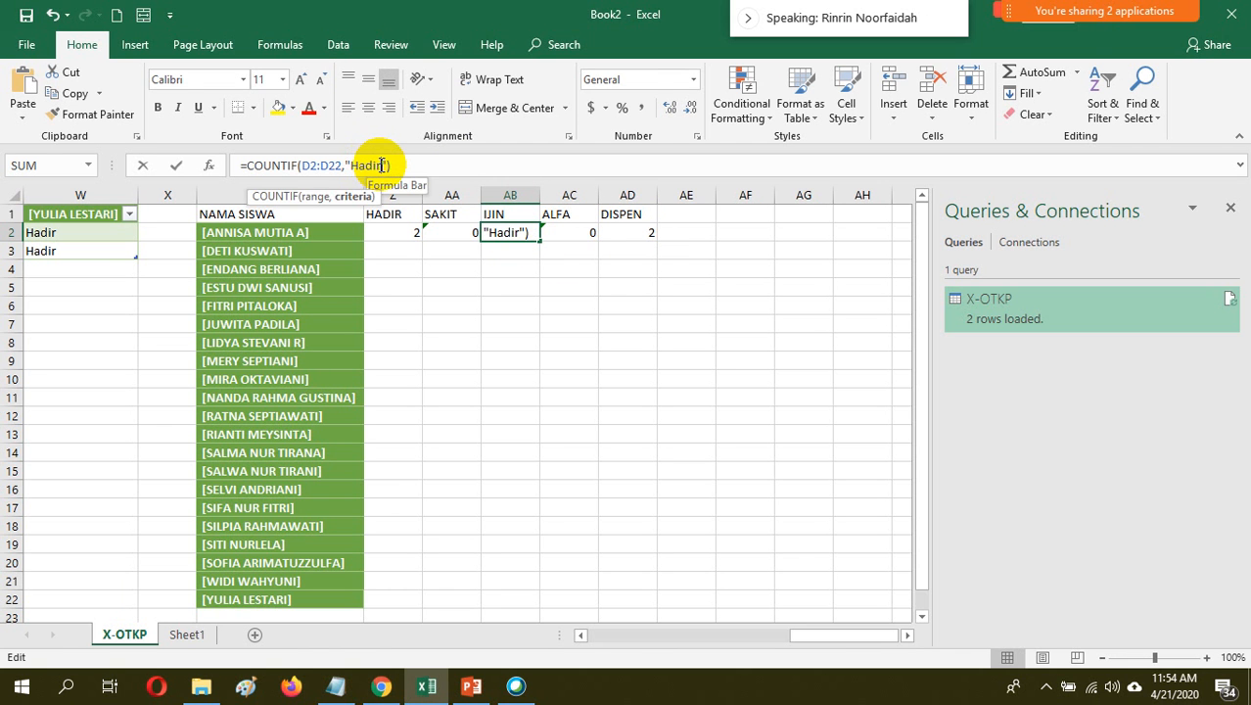
pyautogui.press('BackSpace')
pyautogui.press('BackSpace')
pyautogui.press('BackSpace')
pyautogui.press('BackSpace')
pyautogui.press('BackSpace')
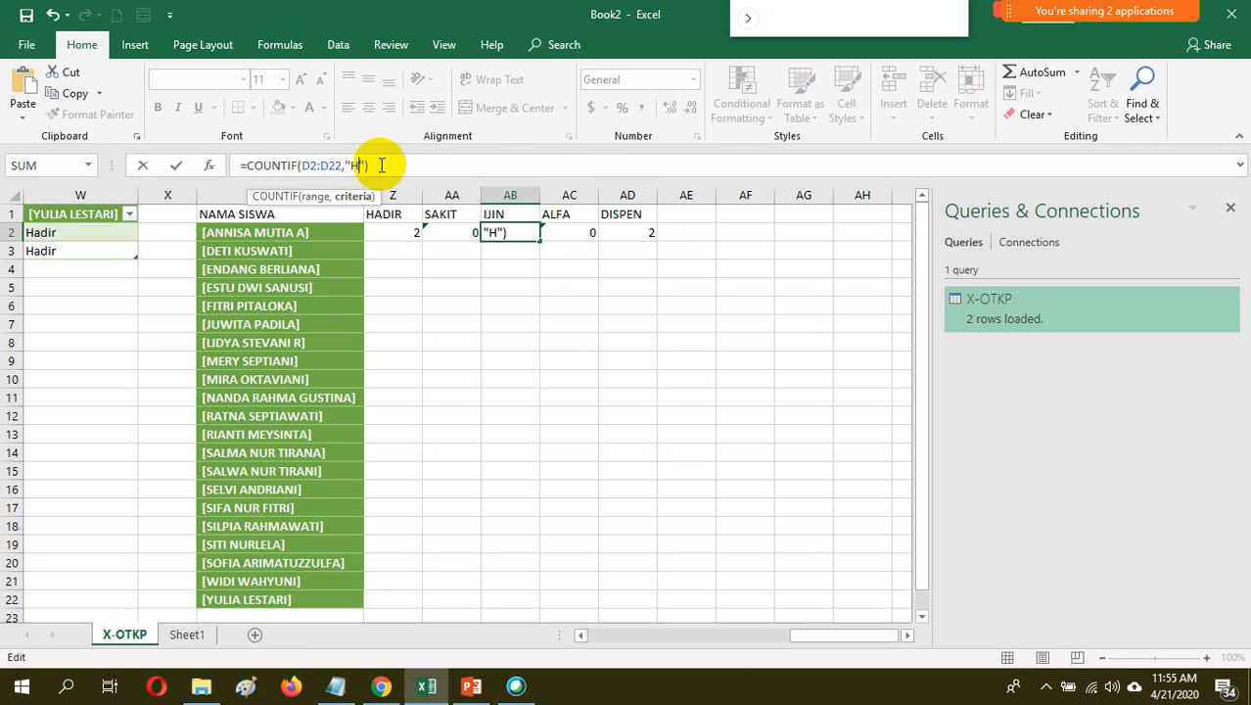
pyautogui.write('Ijin')
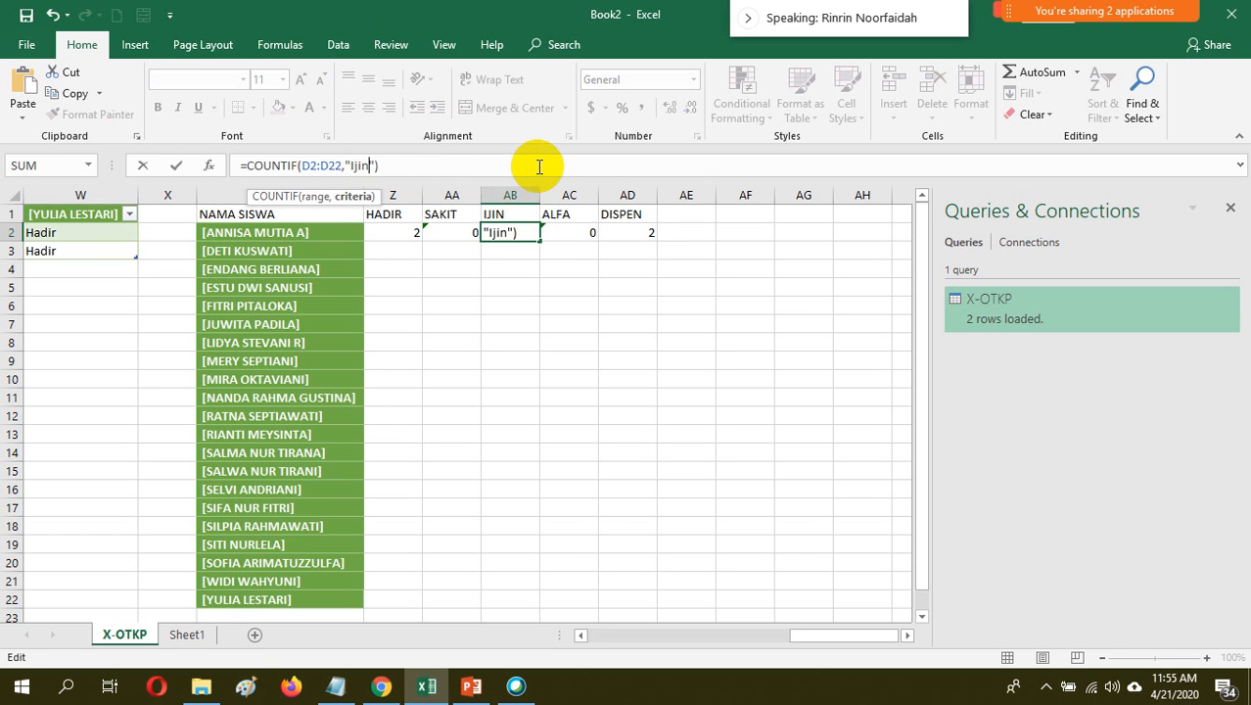
pyautogui.press('Return')
# Change the COUNTIF criterion in the ALFA cell AC2 to "Alfa"
pyautogui.click(575, 234)
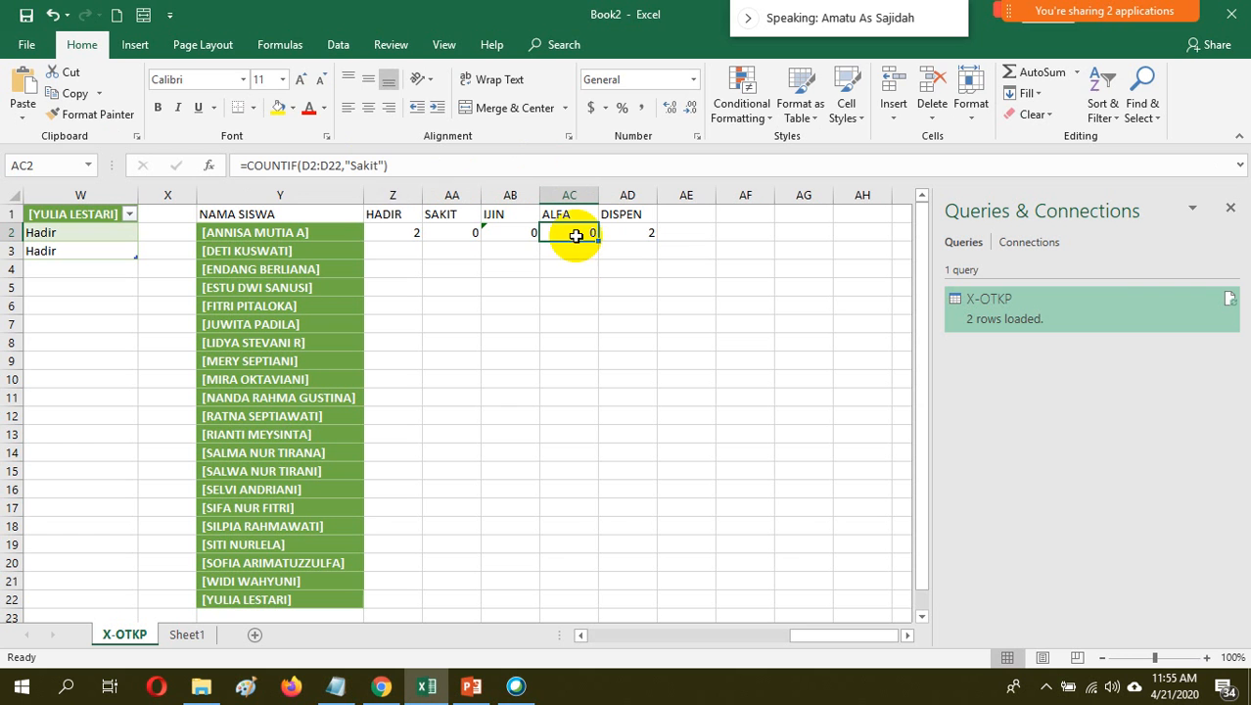
pyautogui.click(374, 166)
pyautogui.press('BackSpace')
pyautogui.press('BackSpace')
pyautogui.press('BackSpace')
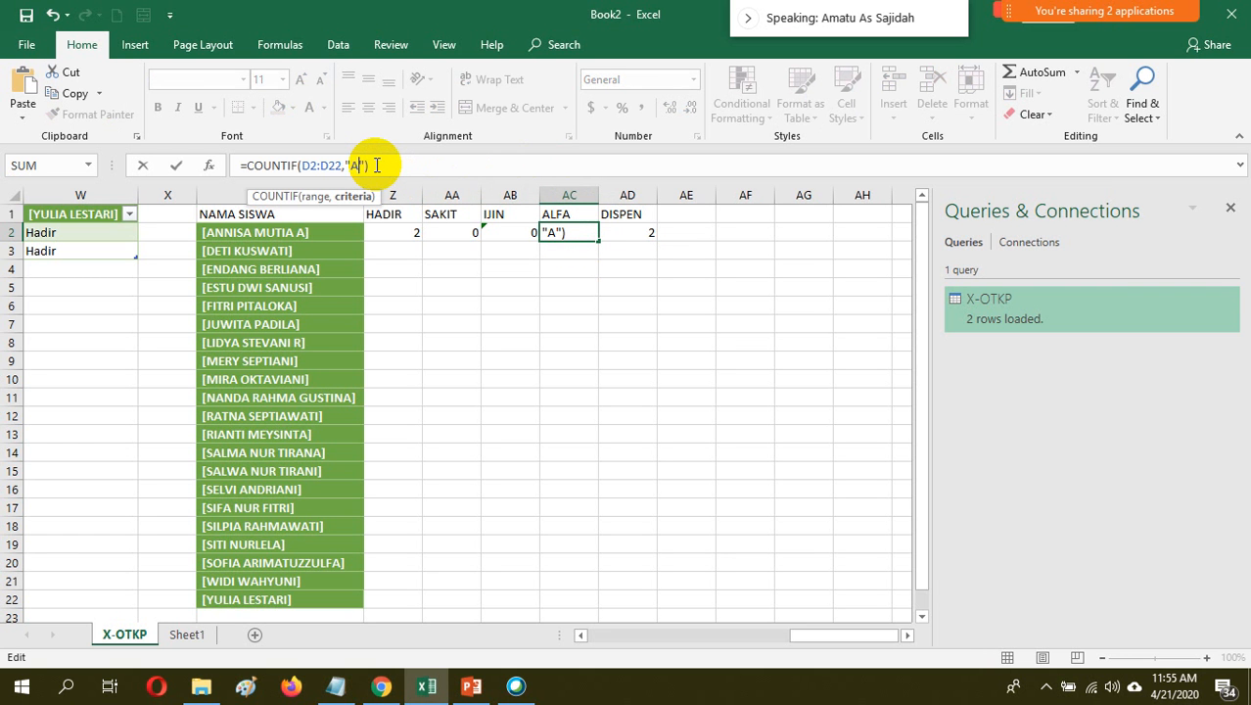
pyautogui.write('Alfa')
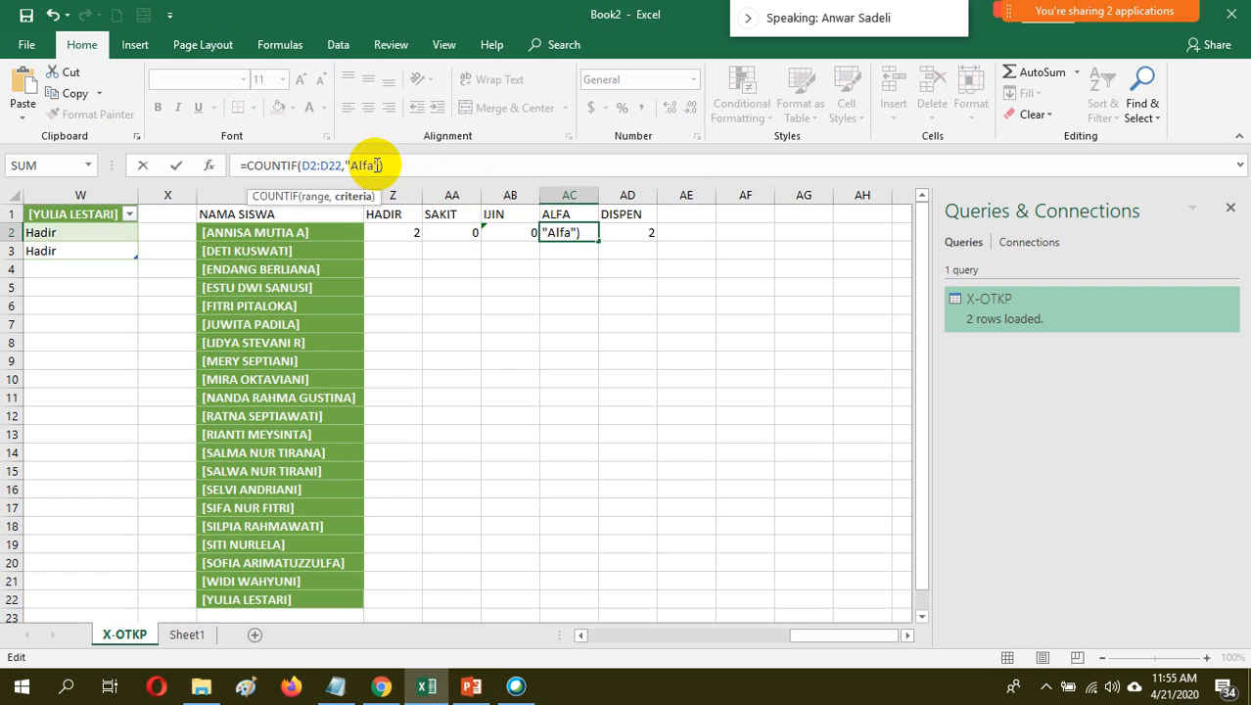
pyautogui.press('Return')
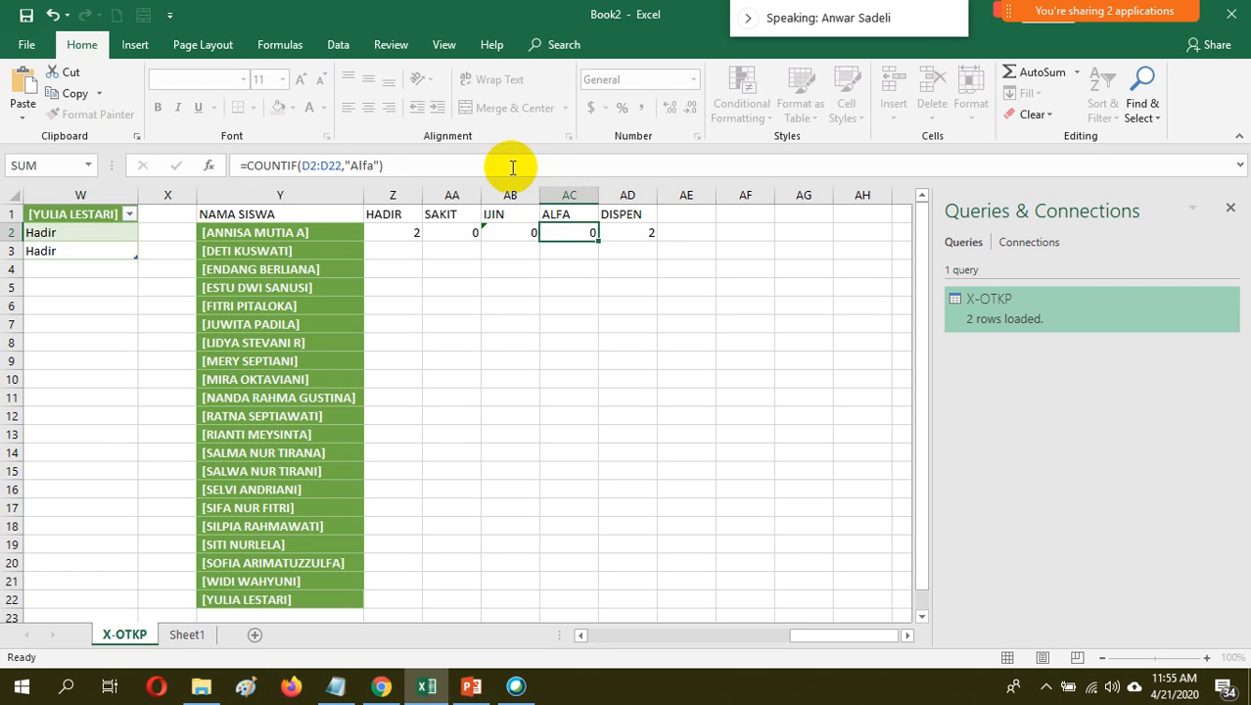
# Change the COUNTIF criterion in the DISPEN cell AD2 to "Dispen"
pyautogui.click(627, 227)
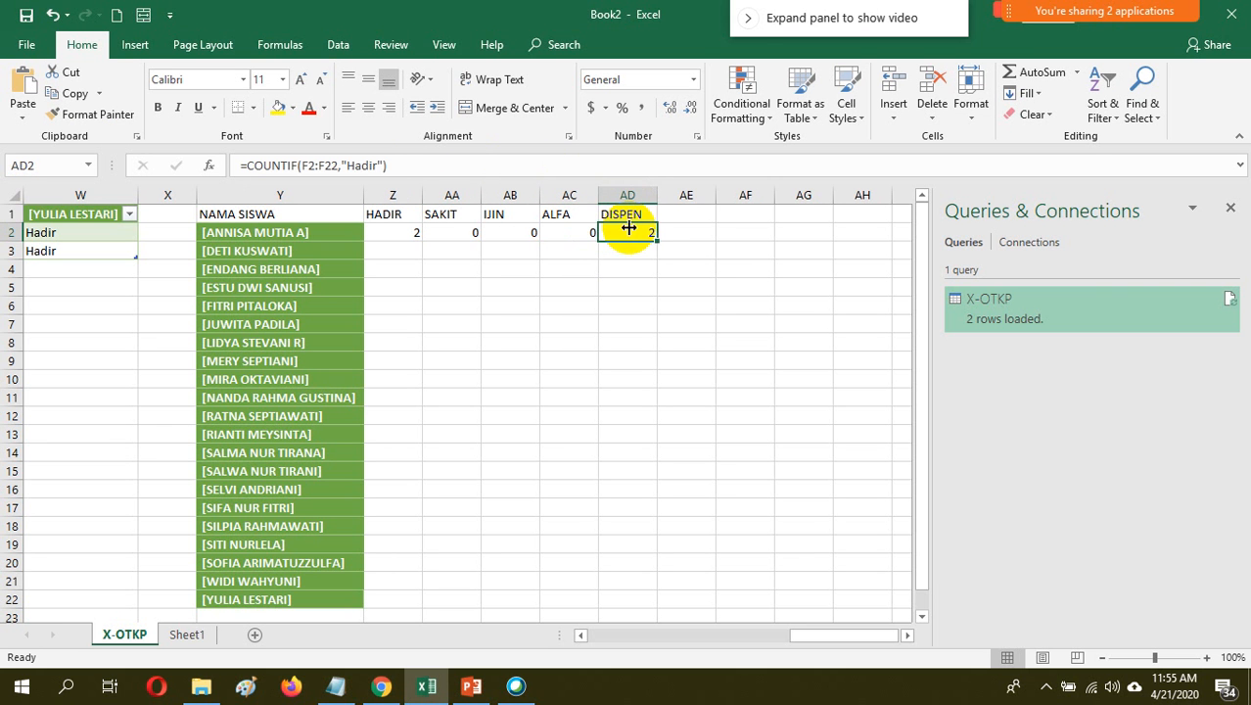
pyautogui.click(378, 164)
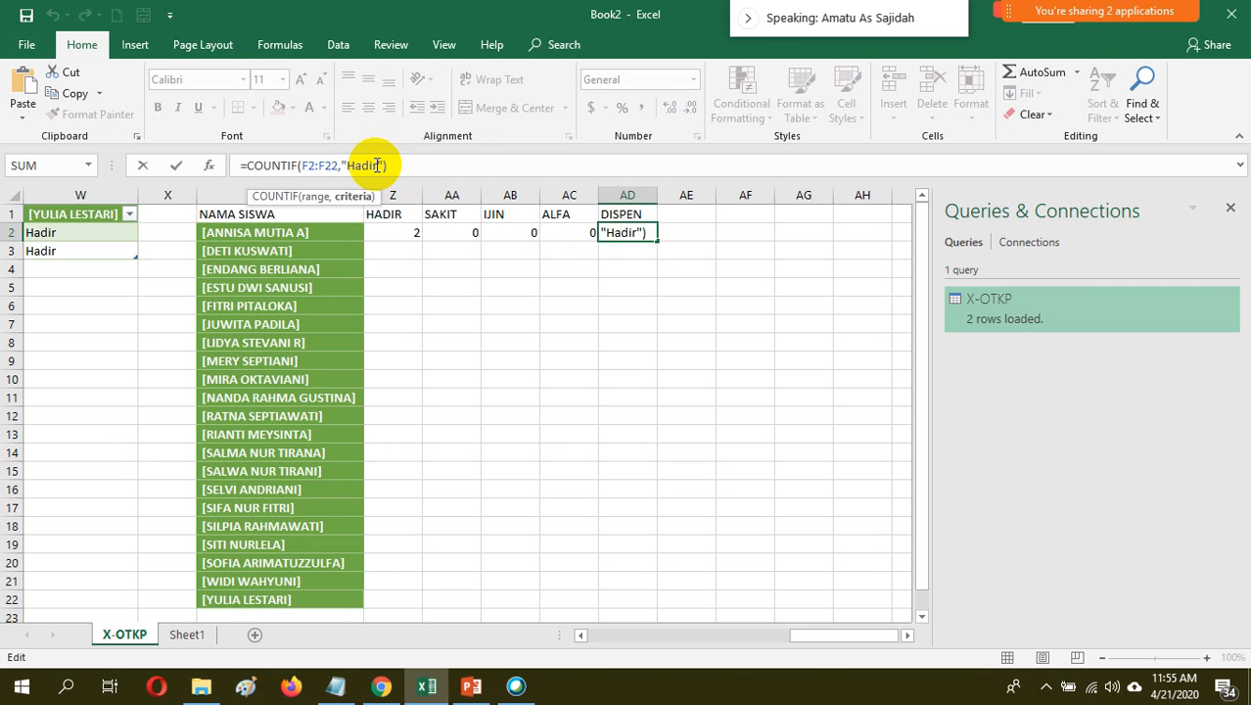
pyautogui.press('BackSpace')
pyautogui.press('BackSpace')
pyautogui.press('BackSpace')
pyautogui.press('BackSpace')
pyautogui.press('BackSpace')
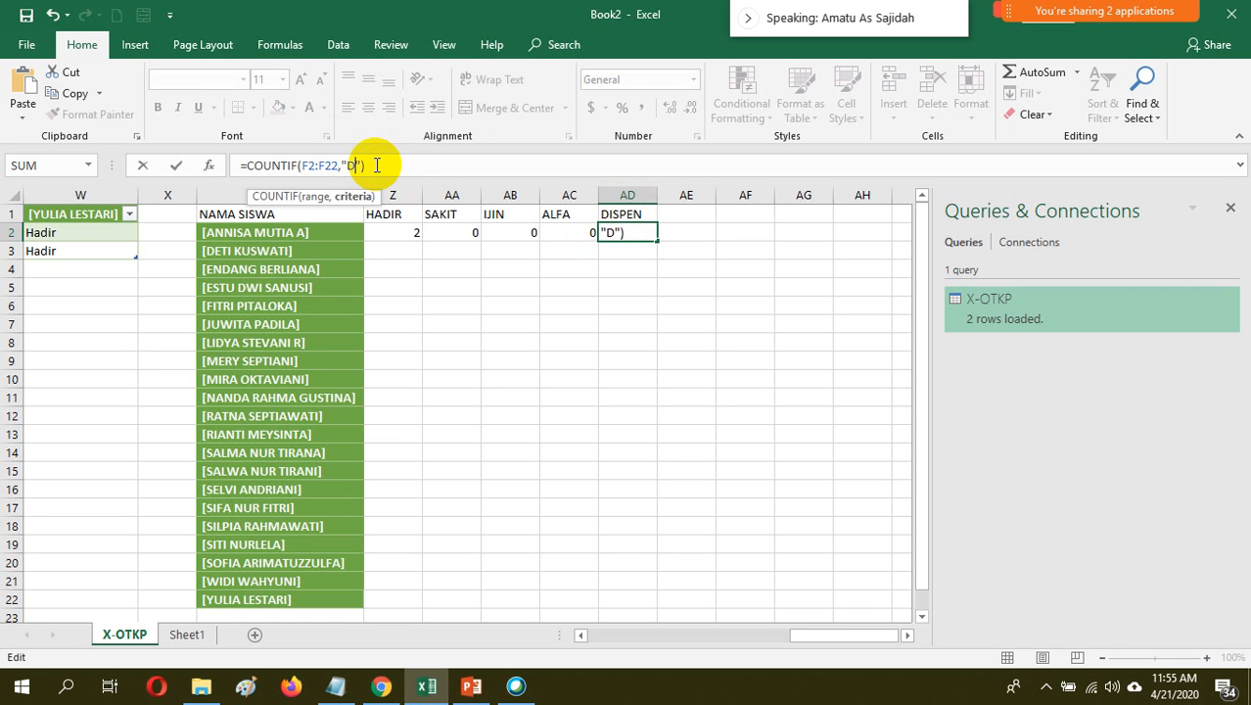
pyautogui.write('Dispen')
pyautogui.click(490, 164)
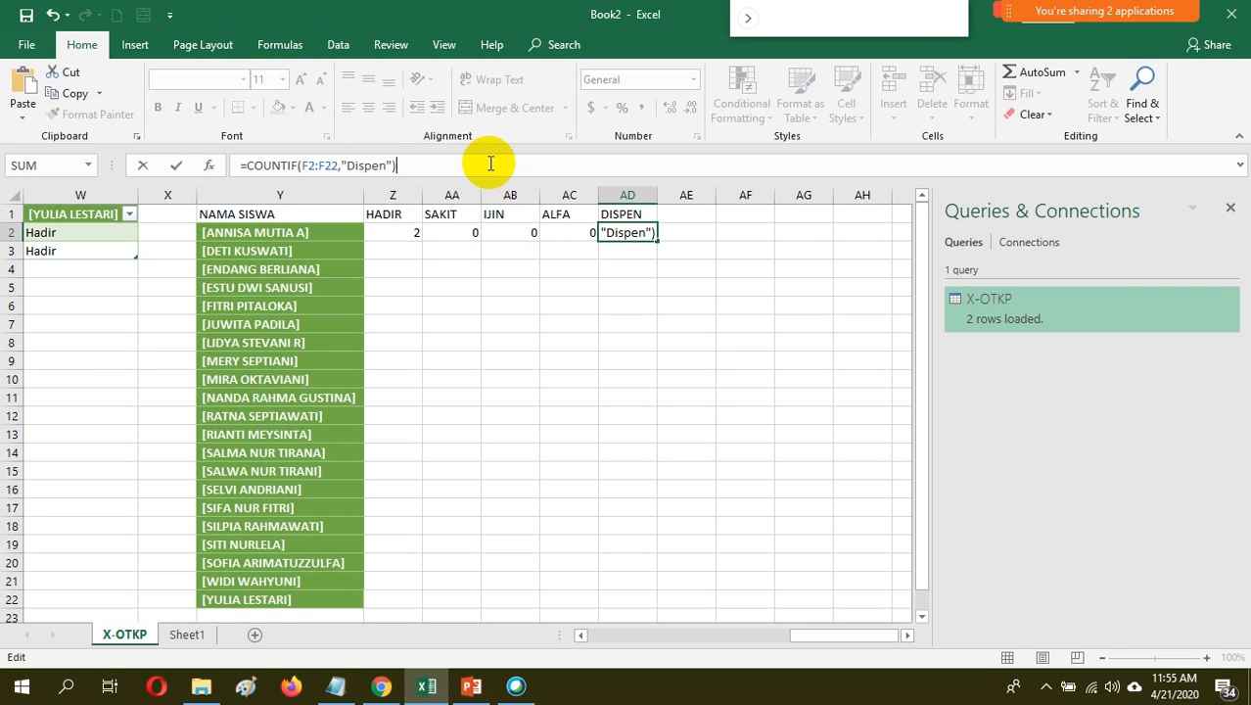
pyautogui.press('Return')
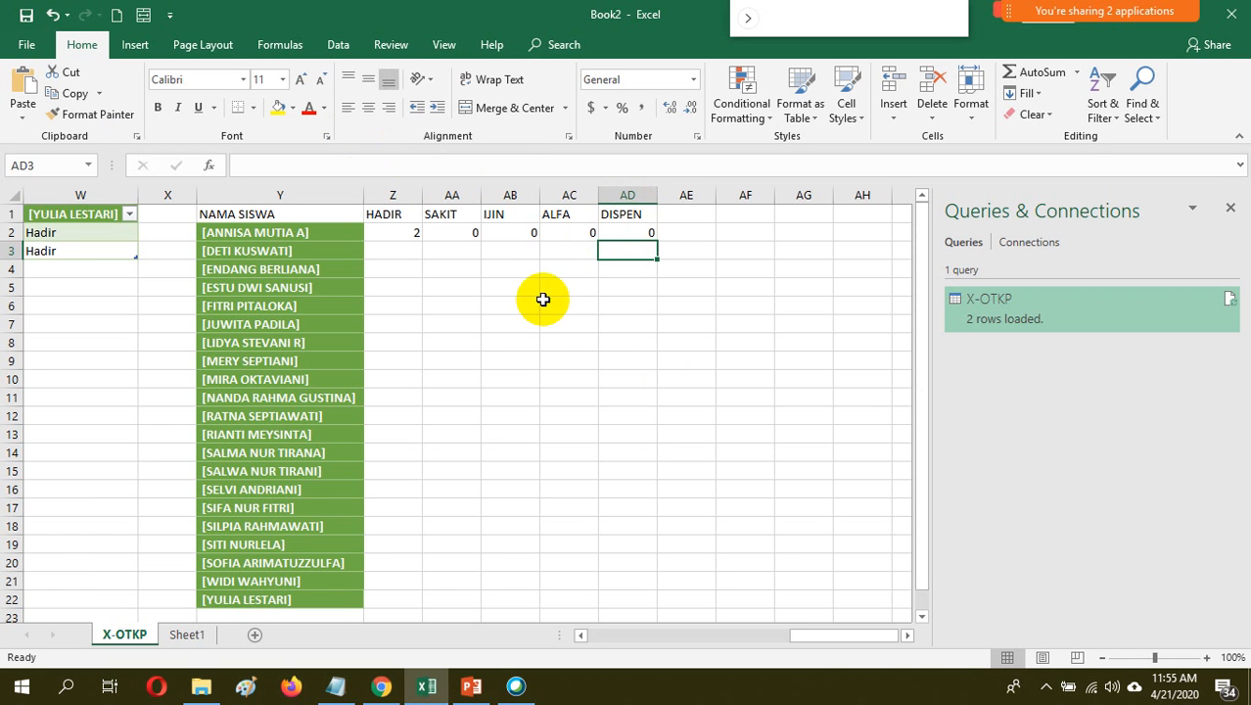
# Fill the recap formulas in Z2:AD2 down to row 22 for all listed students
pyautogui.moveTo(401, 231); pyautogui.dragTo(640, 232)
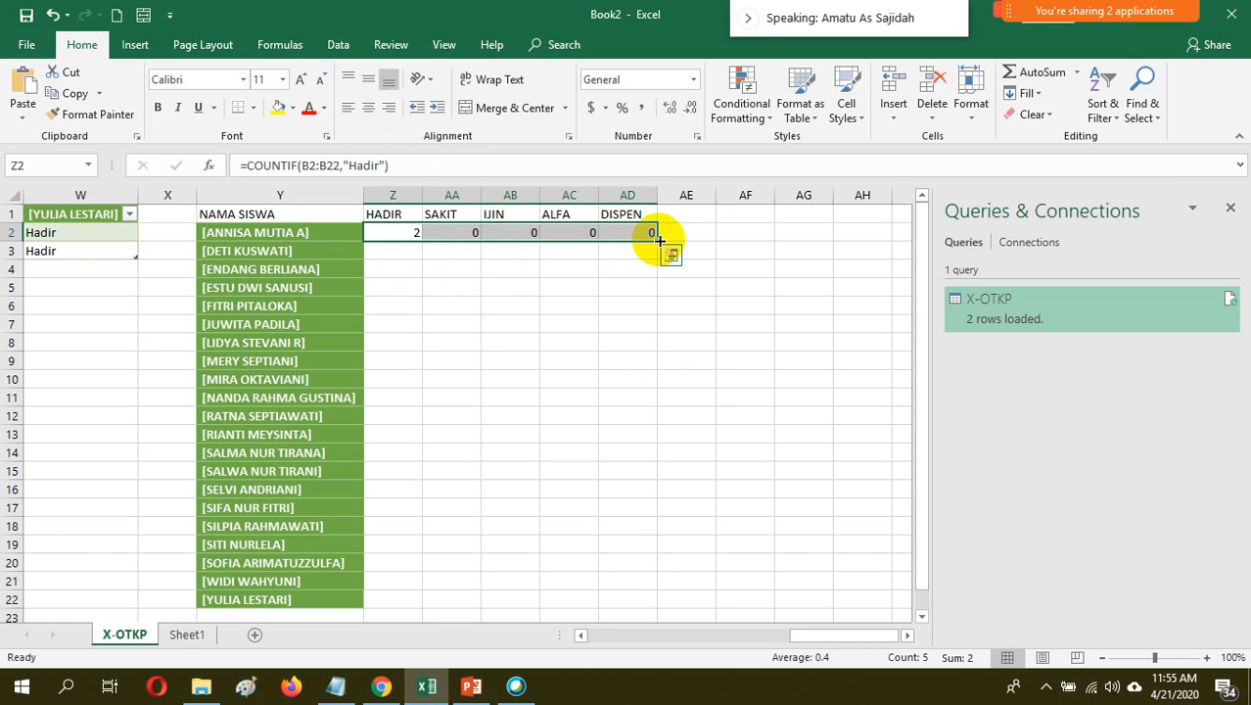
pyautogui.moveTo(659, 239); pyautogui.dragTo(647, 386)
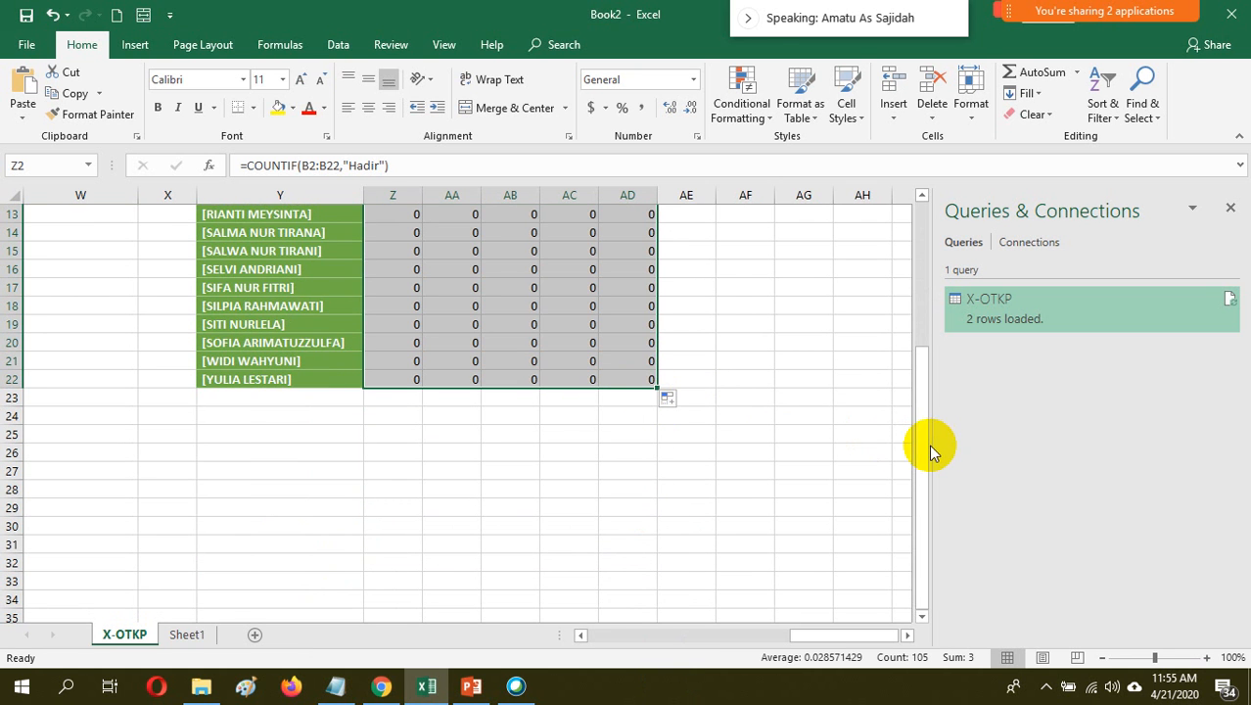
pyautogui.moveTo(922, 446); pyautogui.dragTo(895, 231)
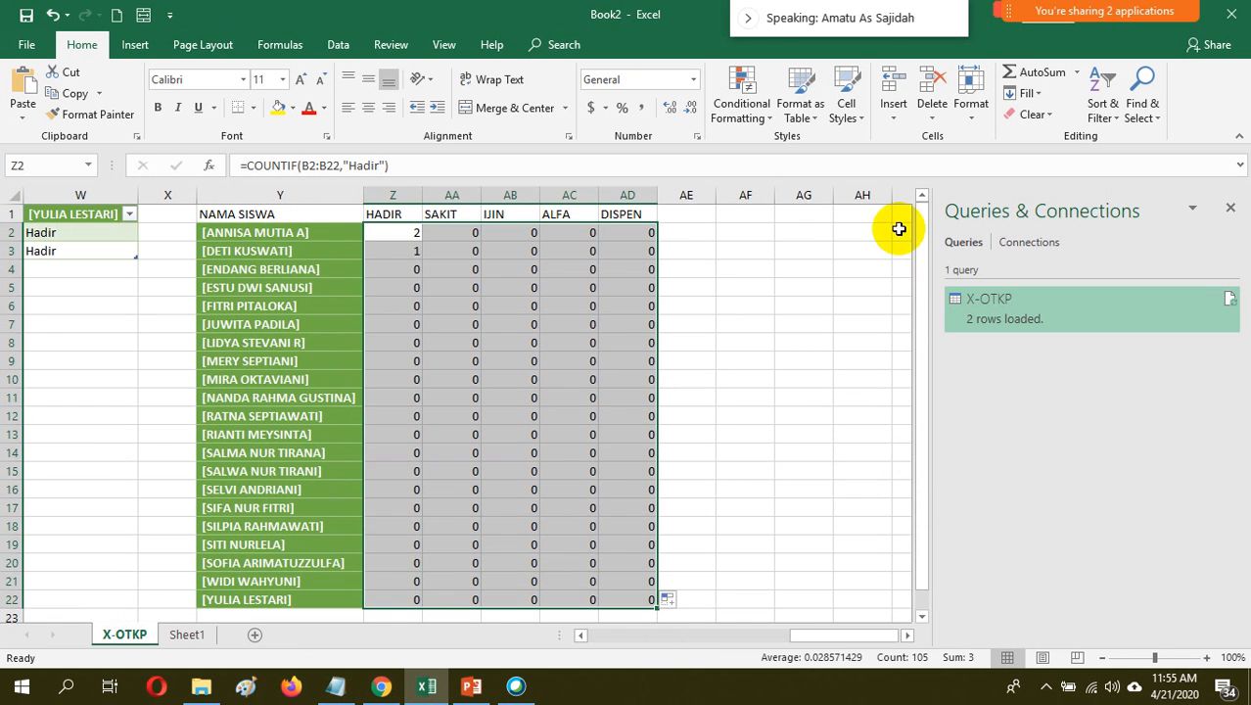
# Replace the counted range in the HADIR formula in Z3 with C2:C23, giving =COUNTIF(C2:C23,"Hadir")
pyautogui.click(409, 249)
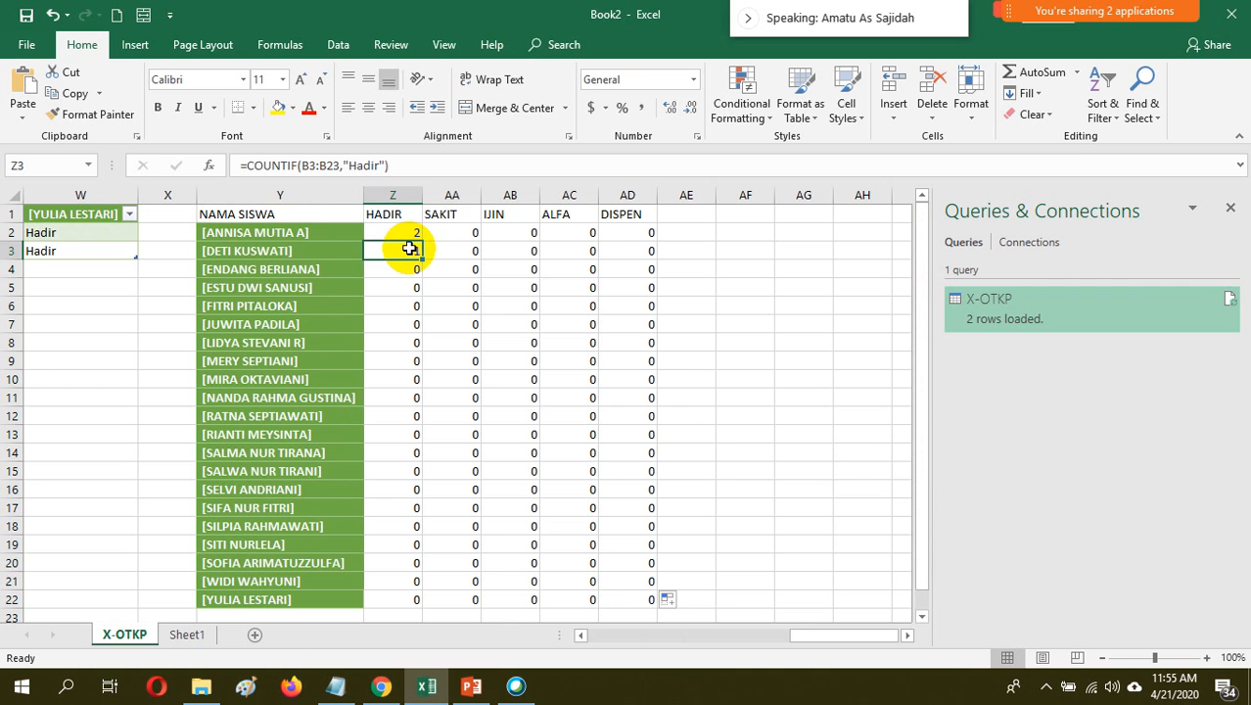
pyautogui.click(337, 164)
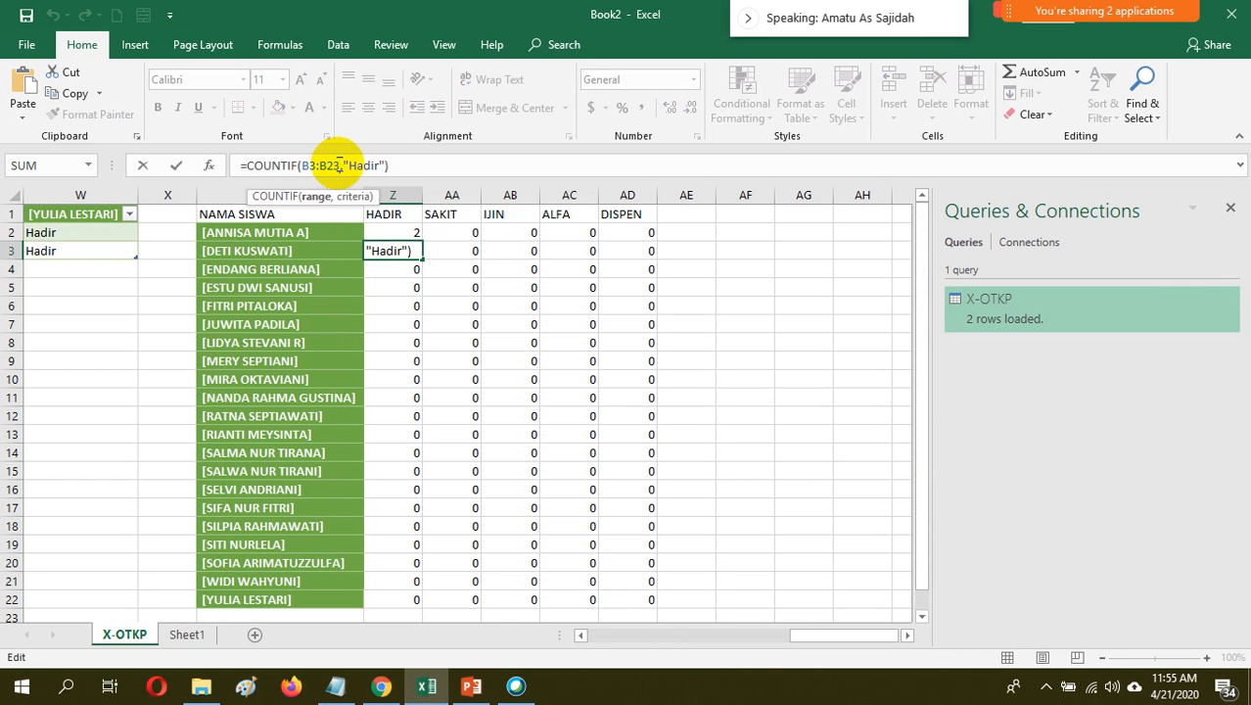
pyautogui.press('BackSpace')
pyautogui.press('BackSpace')
pyautogui.press('BackSpace')
pyautogui.press('BackSpace')
pyautogui.press('BackSpace')
pyautogui.press('BackSpace')
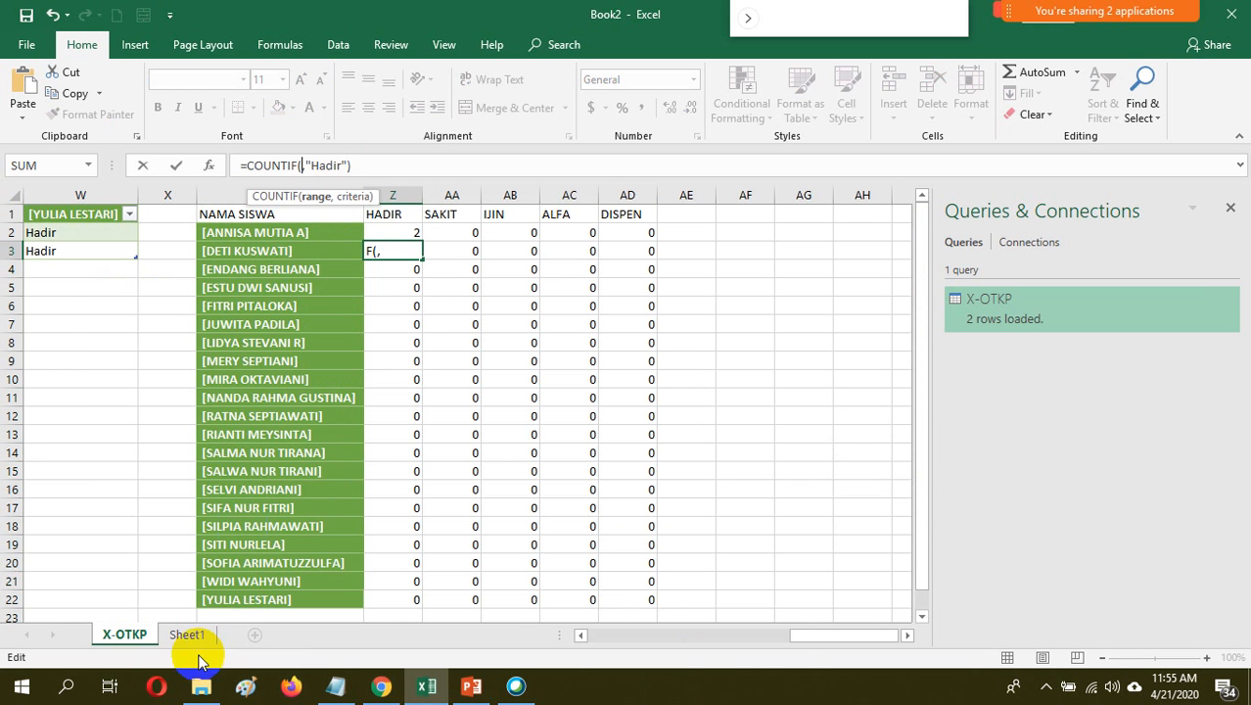
pyautogui.moveTo(803, 636); pyautogui.dragTo(570, 635)
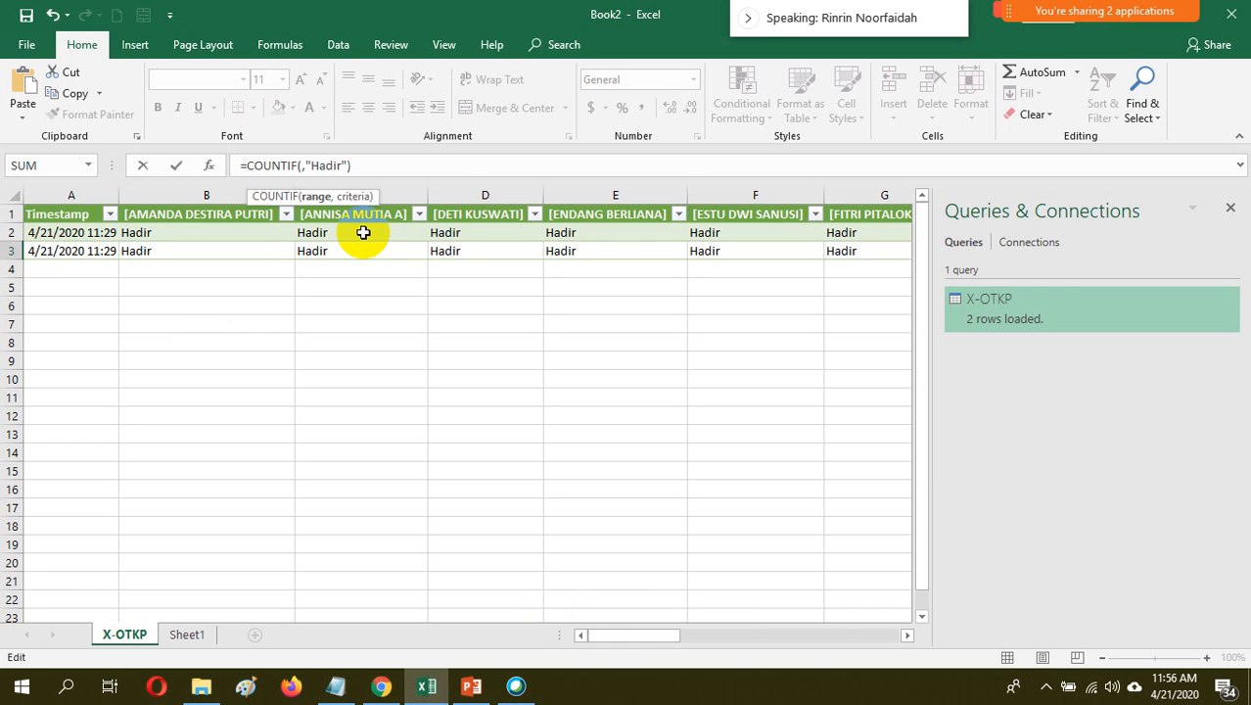
pyautogui.moveTo(363, 232); pyautogui.dragTo(370, 610)
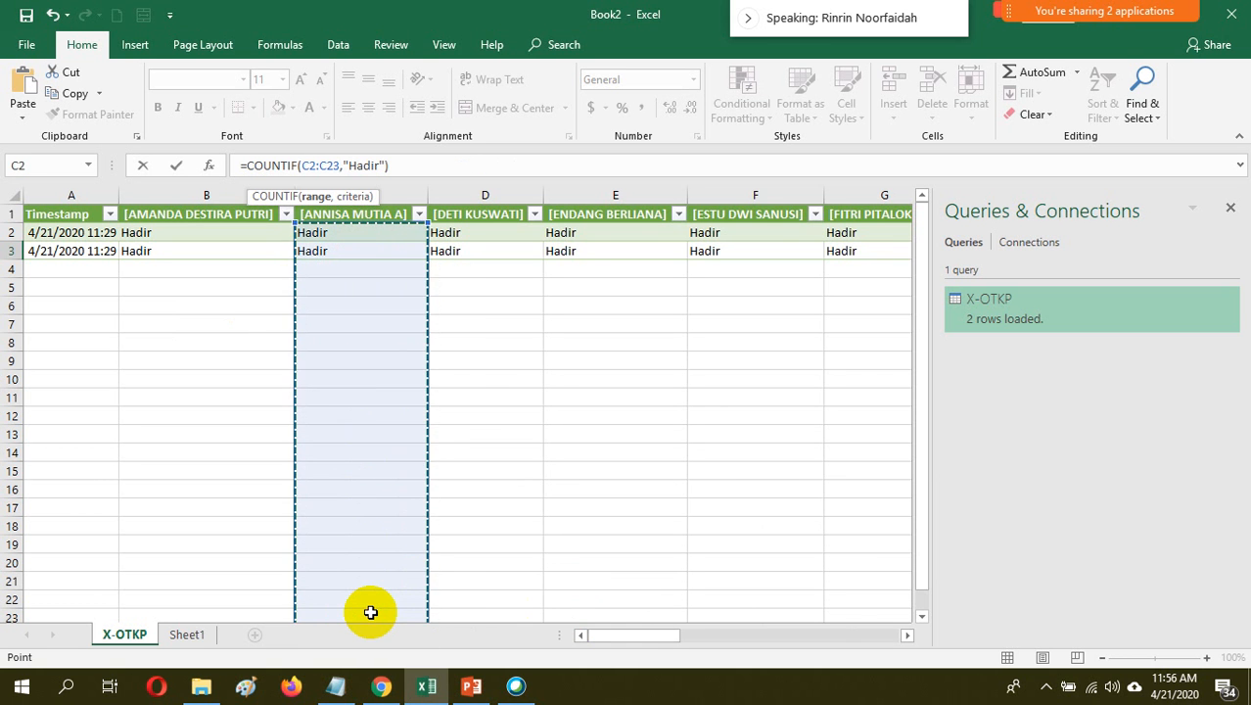
pyautogui.press('Return')
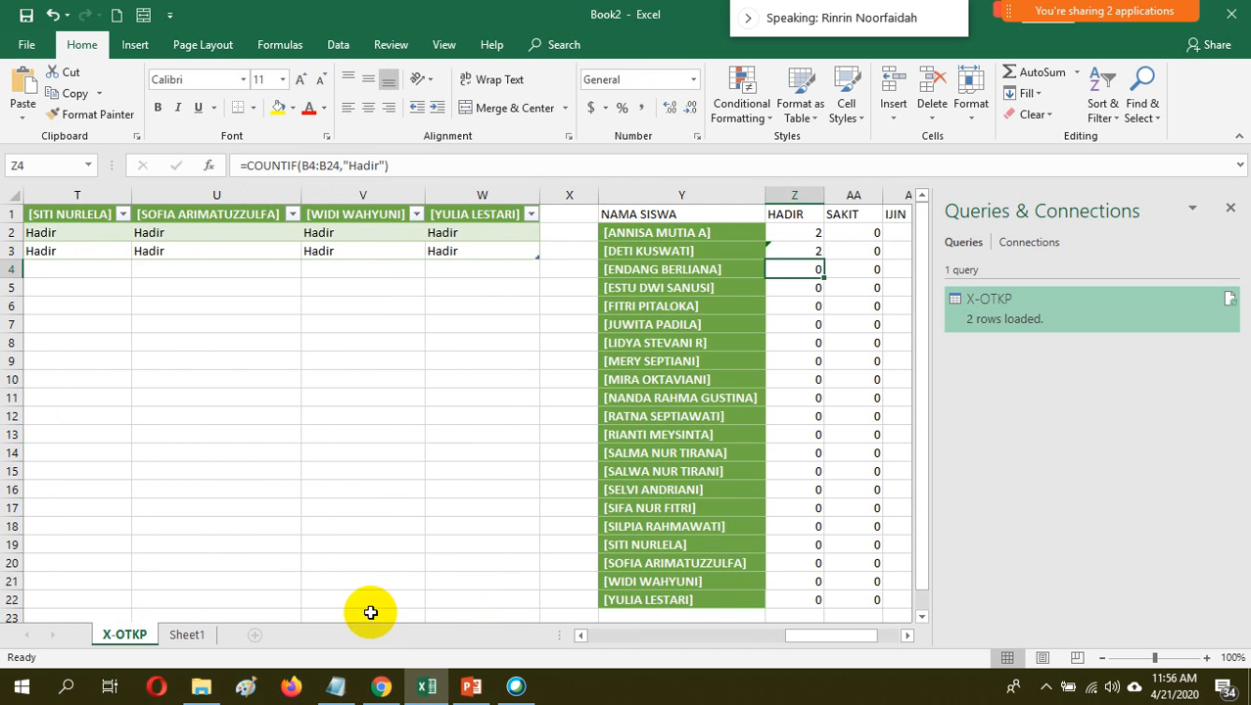
# Try to replace the counted range in the SAKIT formula in AA3 with the attendance cells C2:C3
pyautogui.click(815, 250)
pyautogui.click(849, 249)
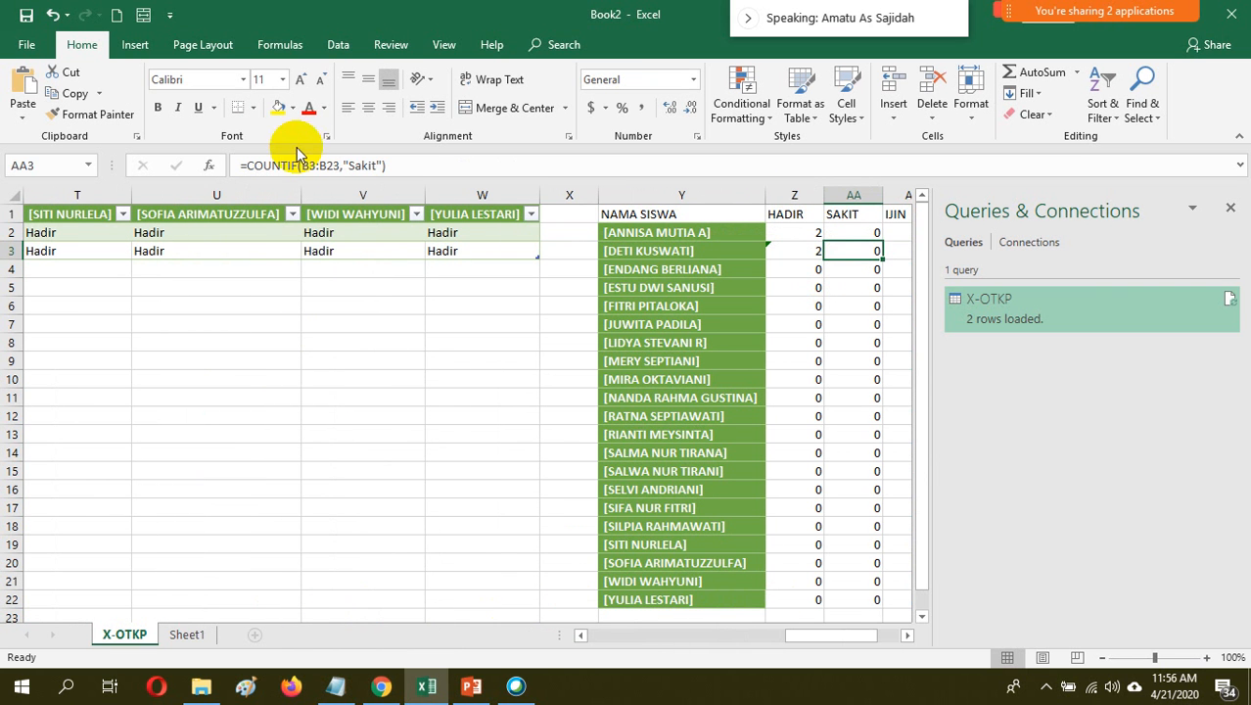
pyautogui.click(337, 165)
pyautogui.press('BackSpace')
pyautogui.press('BackSpace')
pyautogui.press('BackSpace')
pyautogui.press('BackSpace')
pyautogui.press('BackSpace')
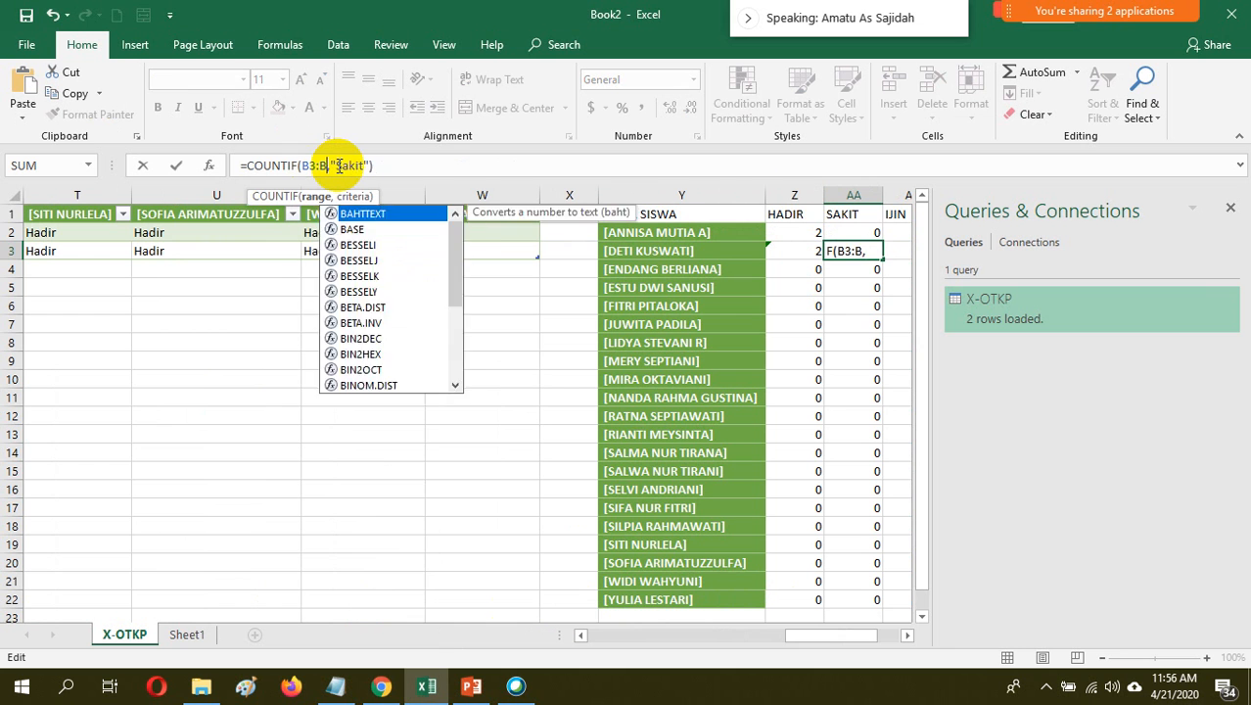
pyautogui.press('BackSpace')
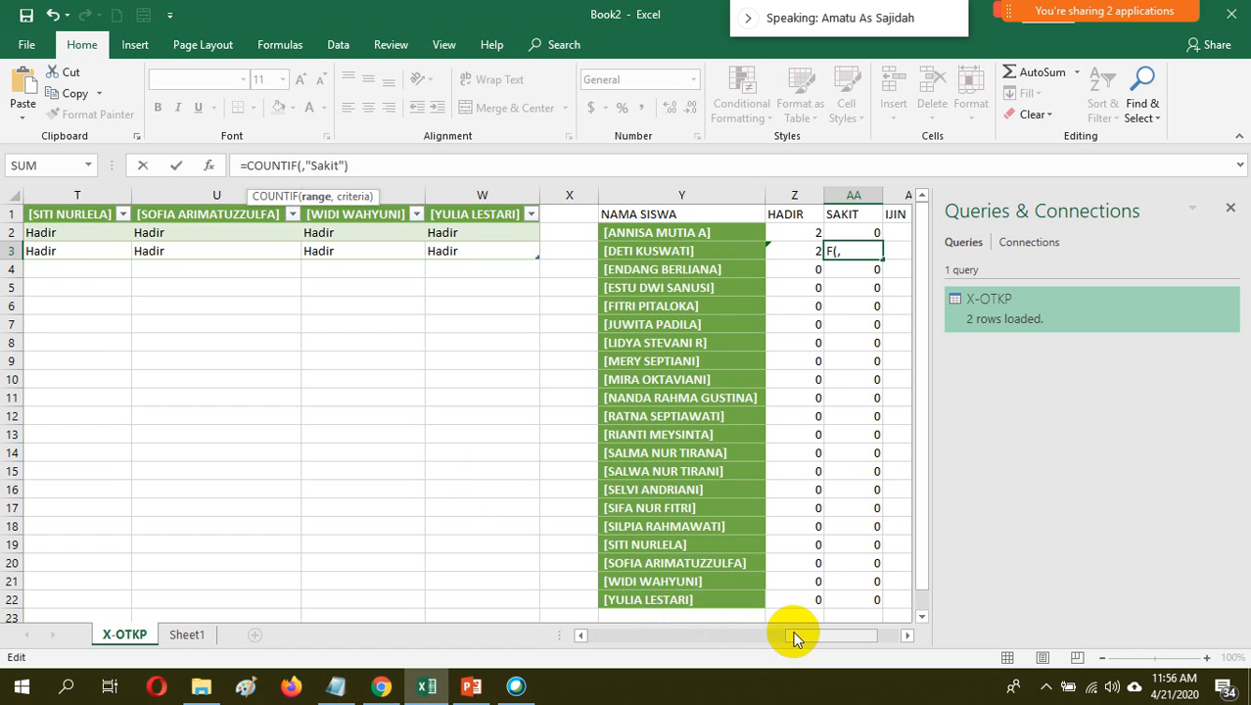
pyautogui.moveTo(793, 637); pyautogui.dragTo(577, 634)
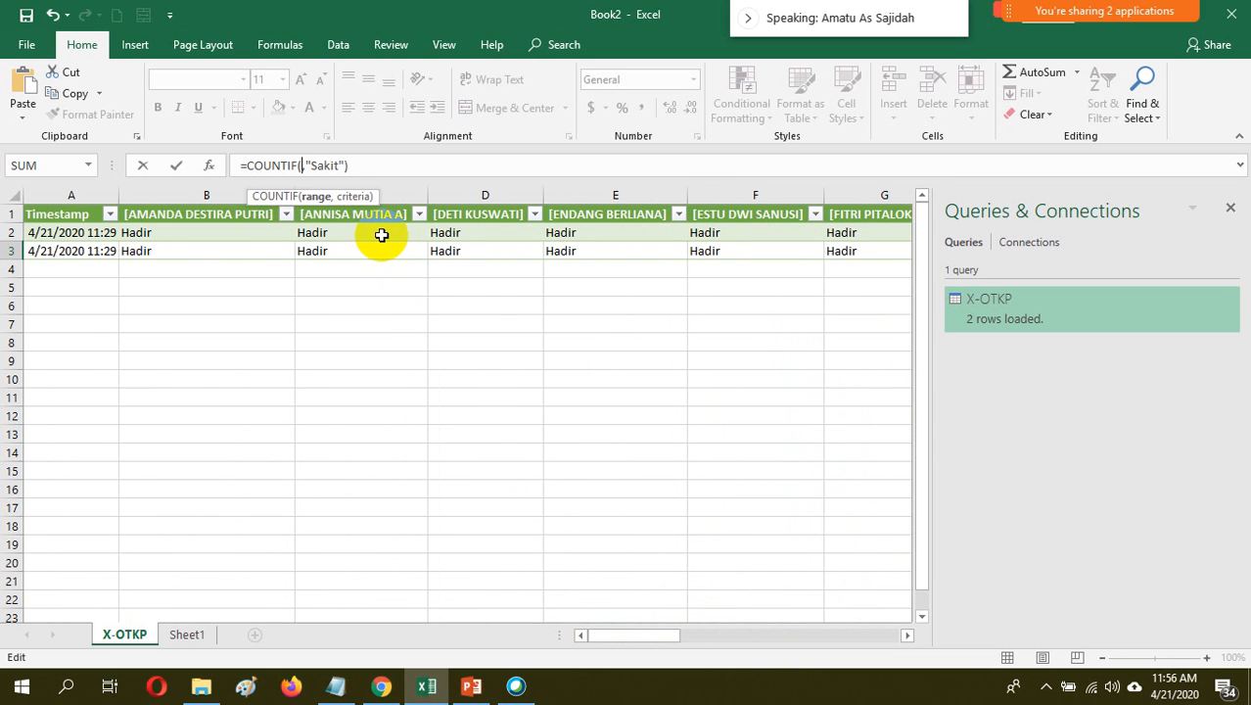
pyautogui.moveTo(382, 235); pyautogui.dragTo(382, 253)
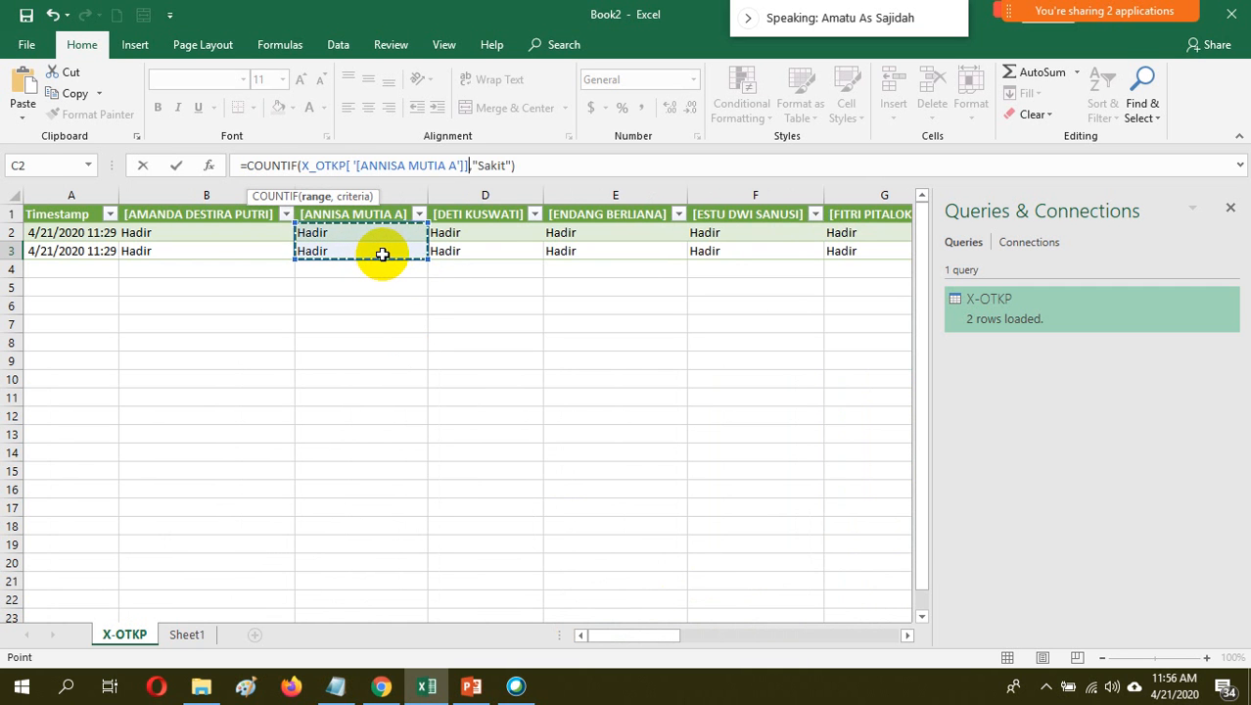
pyautogui.press('BackSpace')
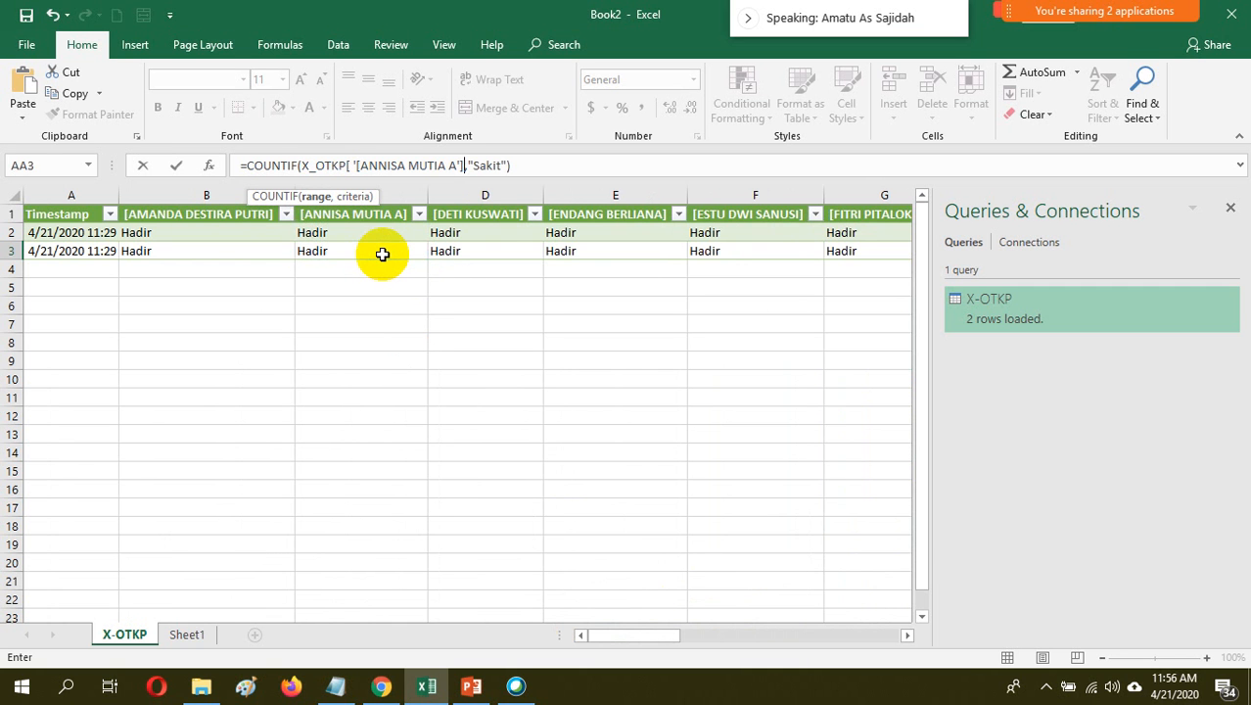
pyautogui.hotkey('ctrl', 'z')
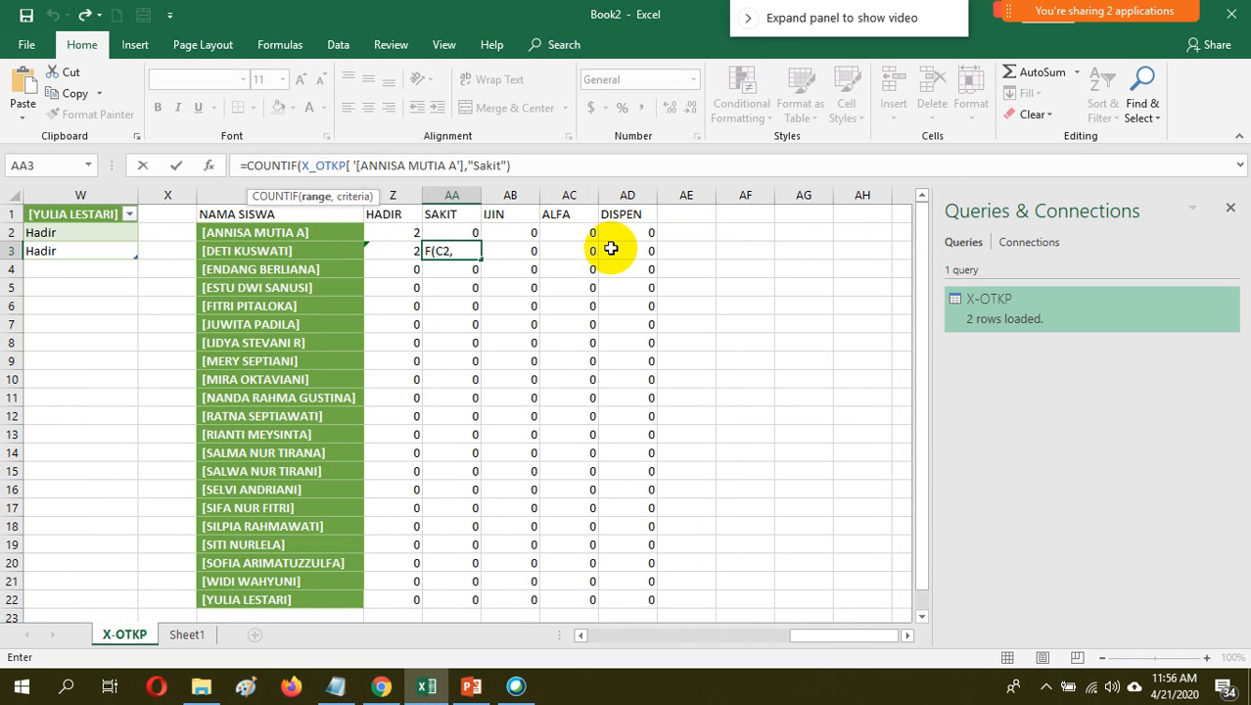
# Dismiss the formula error and clear the broken COUNTIF formula from the SAKIT cell AA3
pyautogui.click(458, 288)
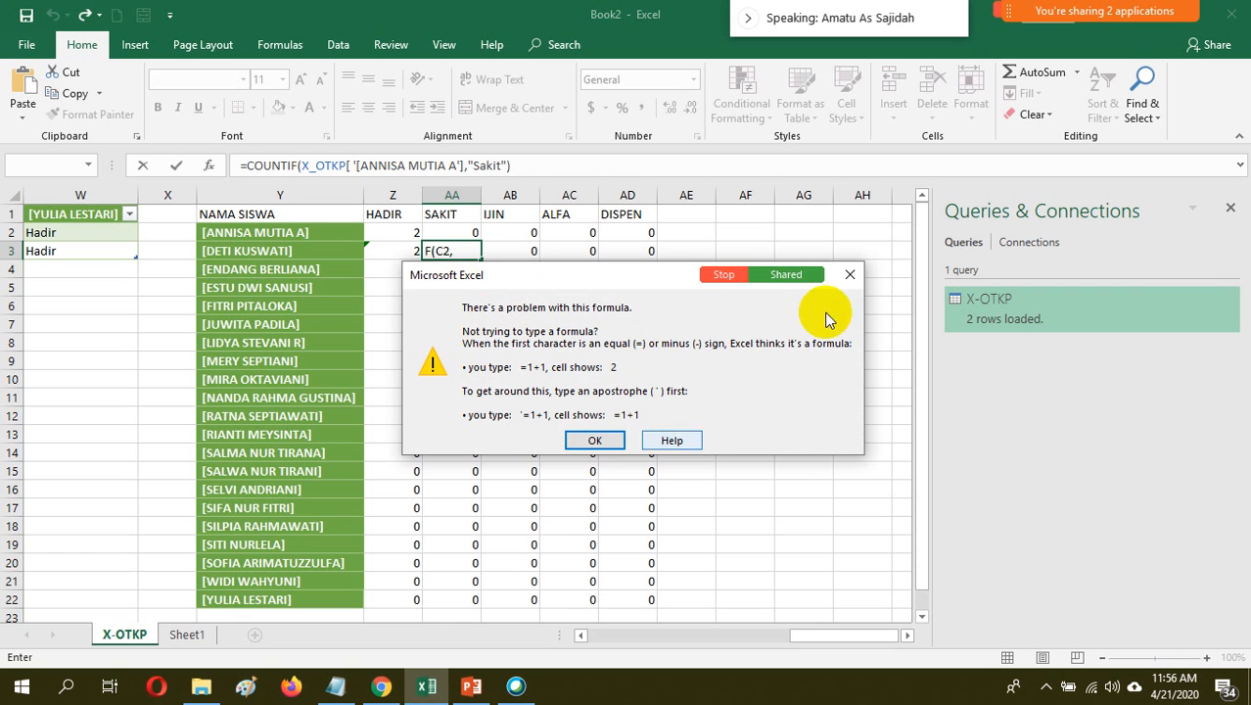
pyautogui.click(595, 442)
pyautogui.click(541, 167)
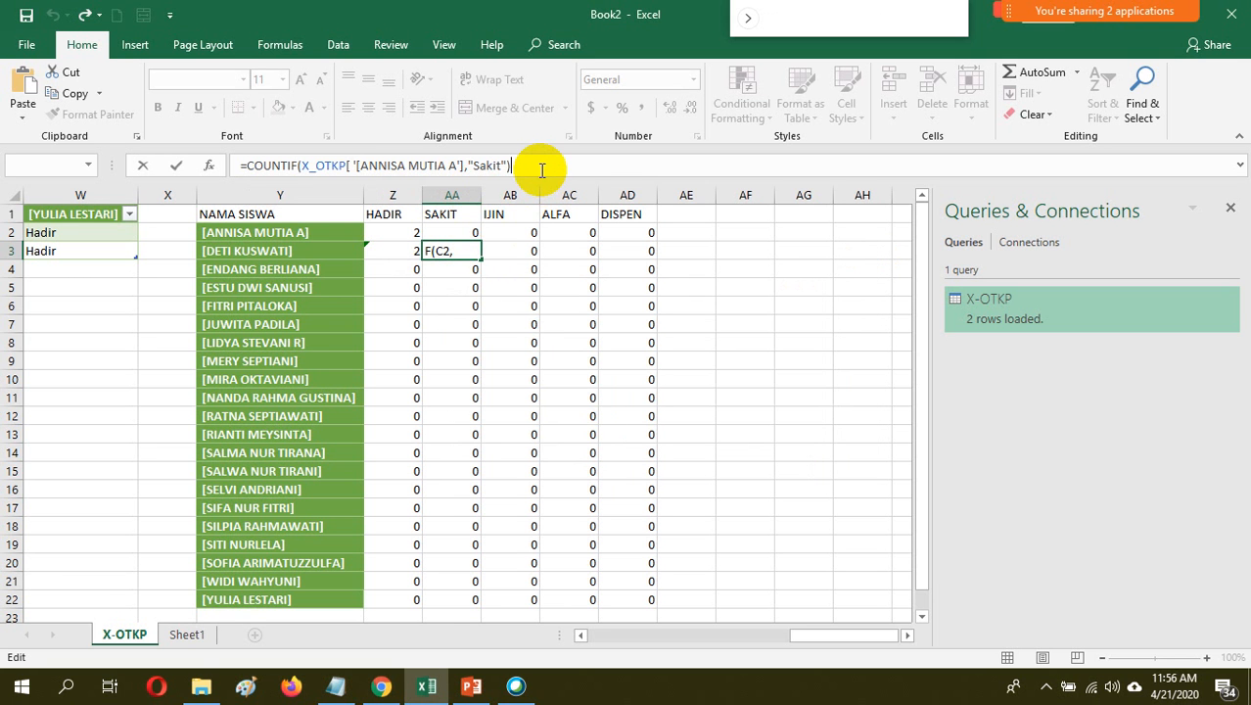
pyautogui.press('BackSpace')
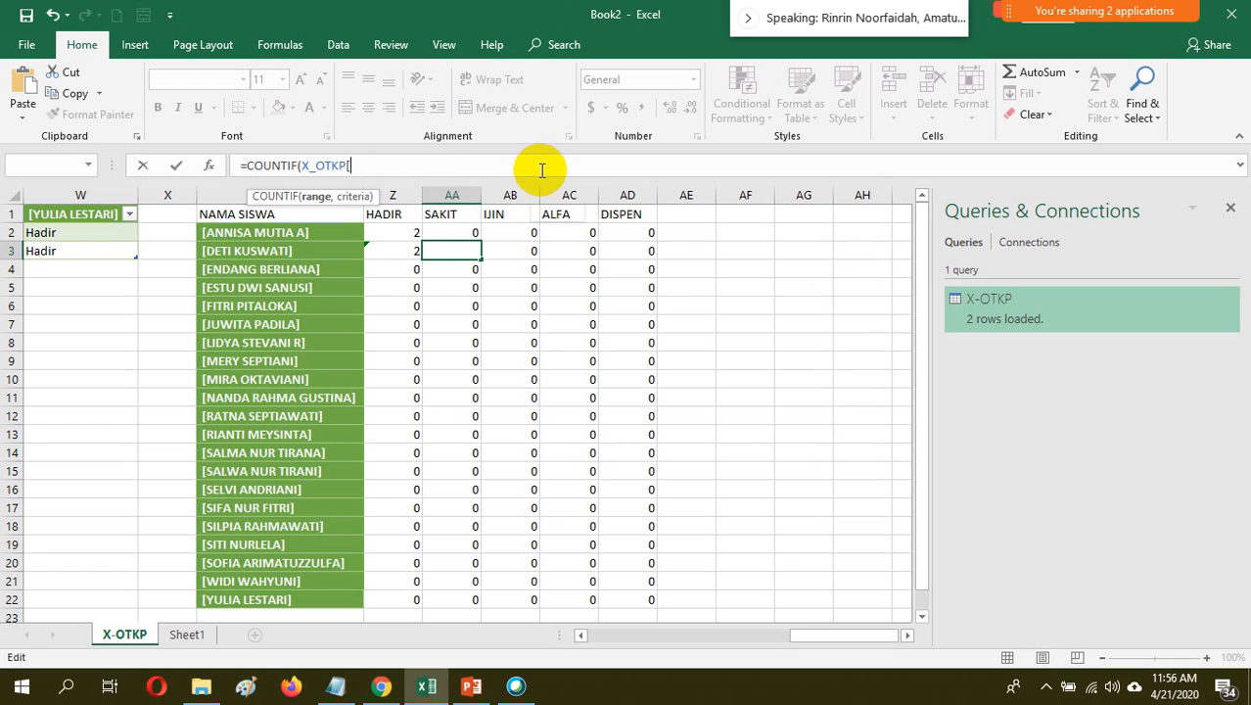
pyautogui.press('BackSpace')
pyautogui.press('BackSpace')
pyautogui.press('BackSpace')
pyautogui.press('BackSpace')
pyautogui.press('BackSpace')
pyautogui.press('BackSpace')
pyautogui.press('BackSpace')
pyautogui.press('BackSpace')
pyautogui.press('BackSpace')
pyautogui.press('BackSpace')
pyautogui.press('BackSpace')
pyautogui.press('BackSpace')
pyautogui.press('BackSpace')
pyautogui.press('BackSpace')
pyautogui.press('BackSpace')
pyautogui.press('BackSpace')
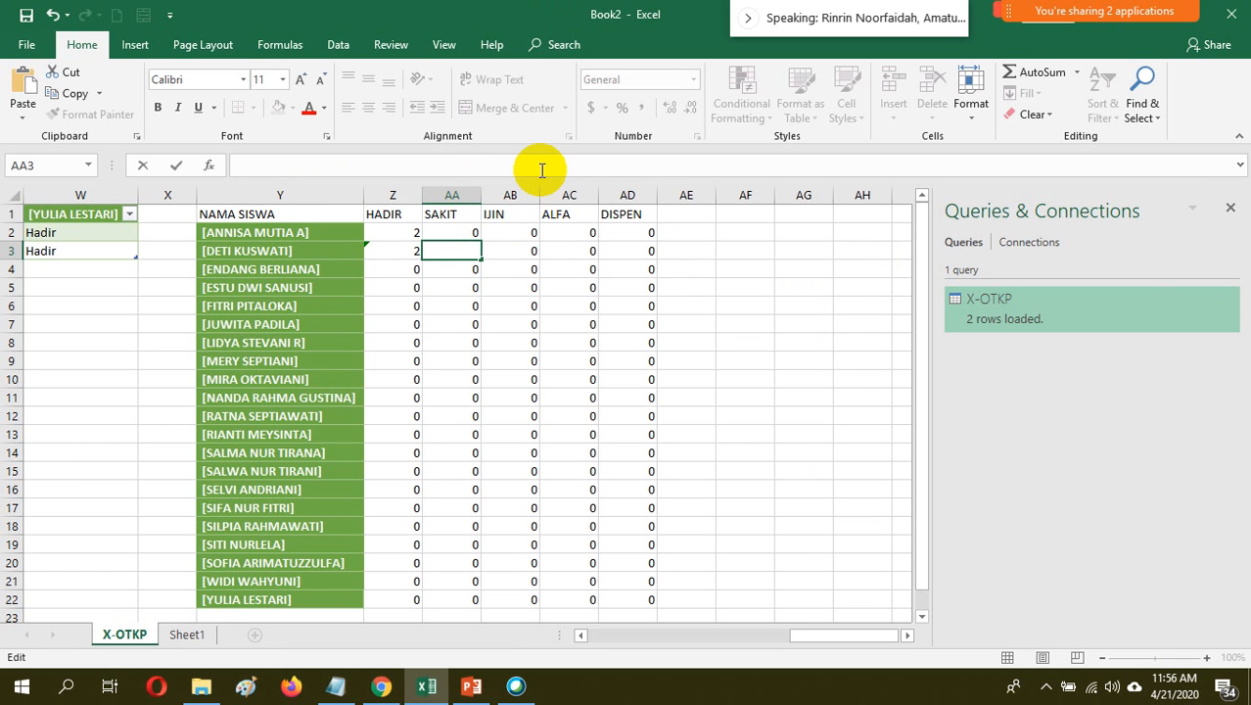
pyautogui.click(490, 284)
pyautogui.click(463, 251)
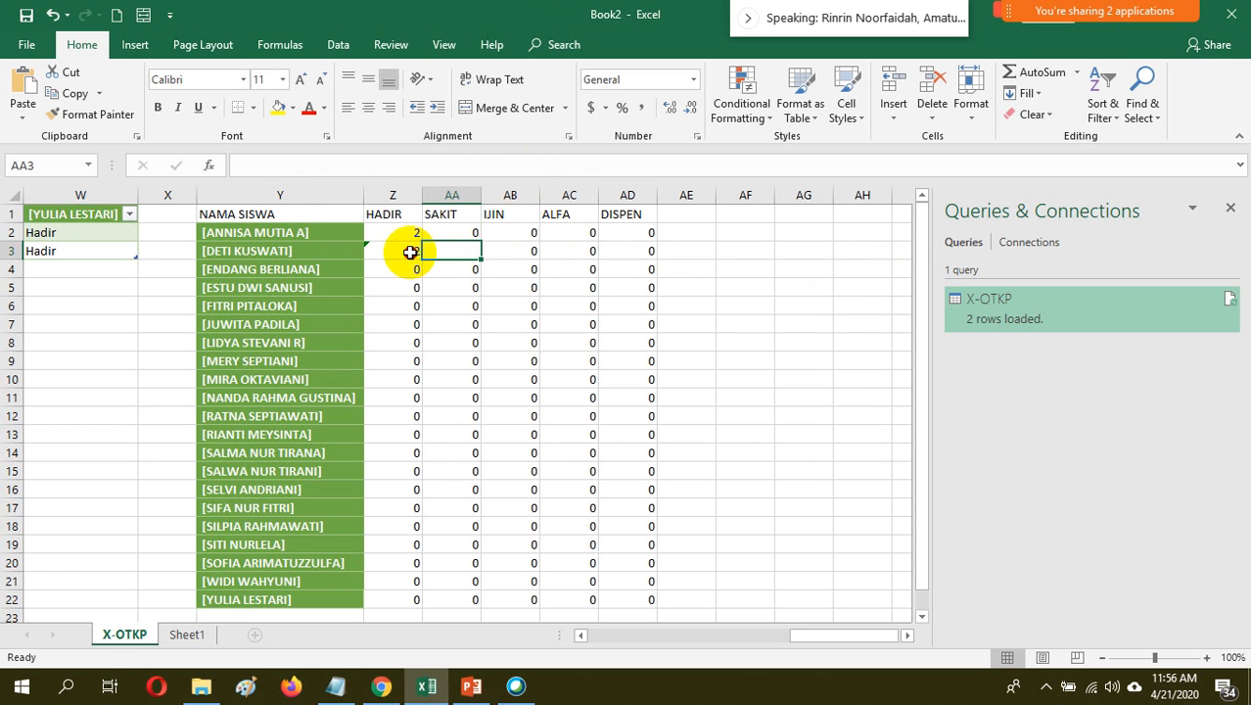
# Fill the HADIR formula in Z3 across to AD3
pyautogui.click(416, 252)
pyautogui.moveTo(425, 259); pyautogui.dragTo(650, 251)
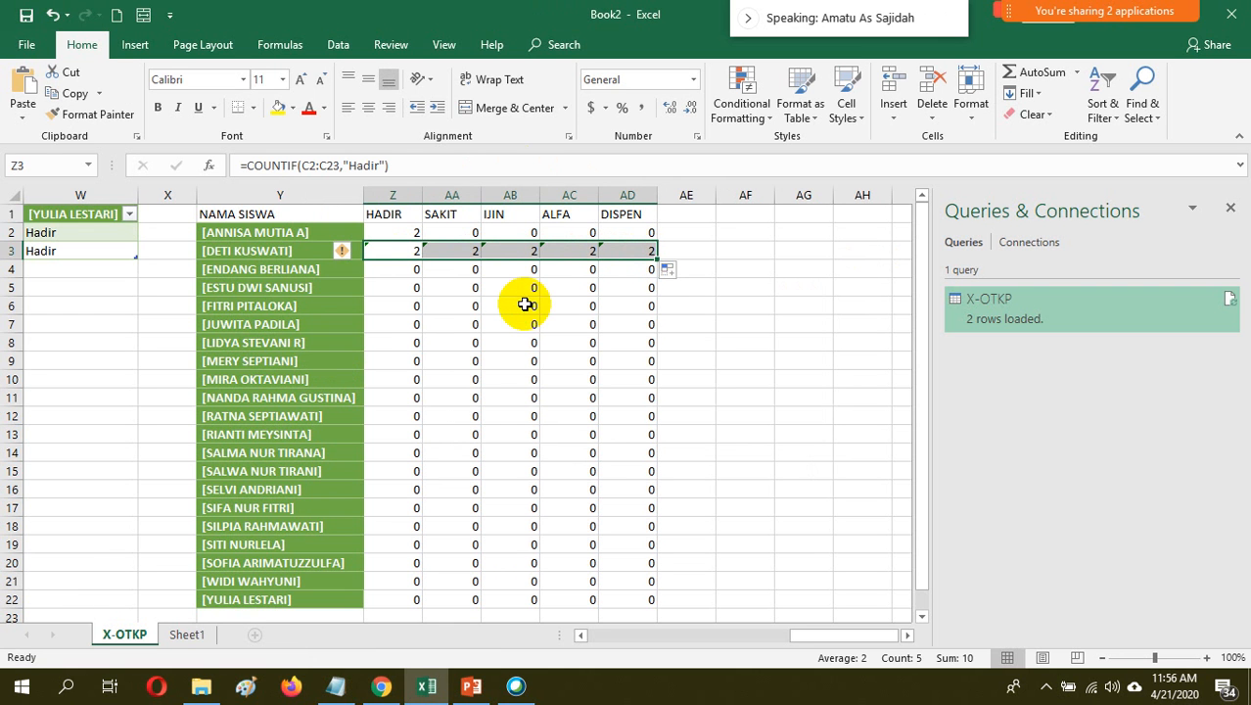
pyautogui.click(377, 167)
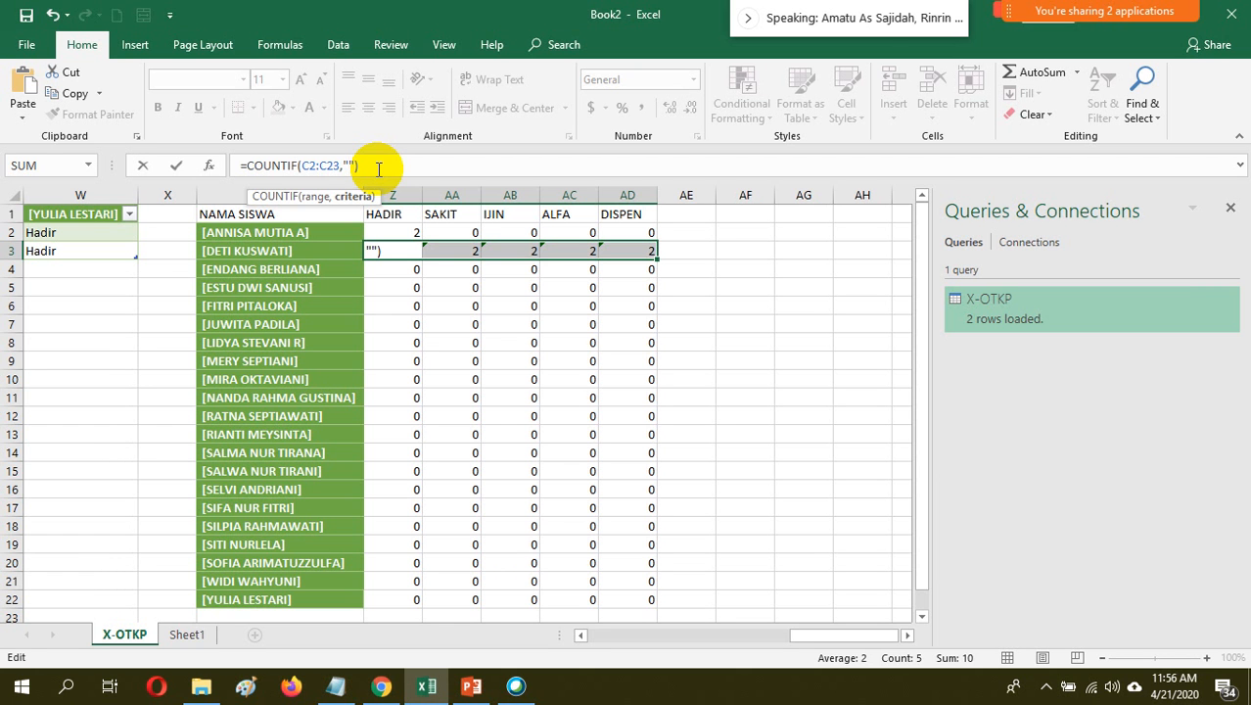
pyautogui.click(461, 319)
# Change the COUNTIF criteria to "Sakit" in the SAKIT cell AA3 and "Ijin" in the IJIN cell AB3
pyautogui.click(457, 263)
pyautogui.click(456, 250)
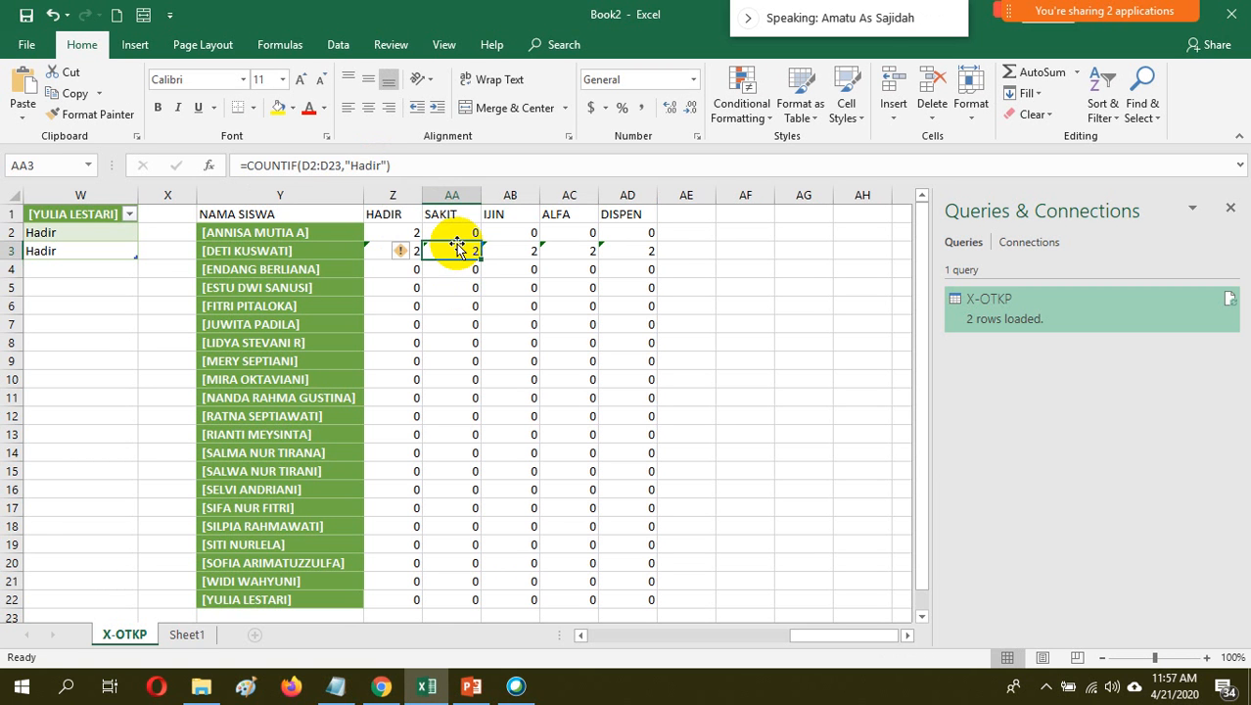
pyautogui.click(379, 166)
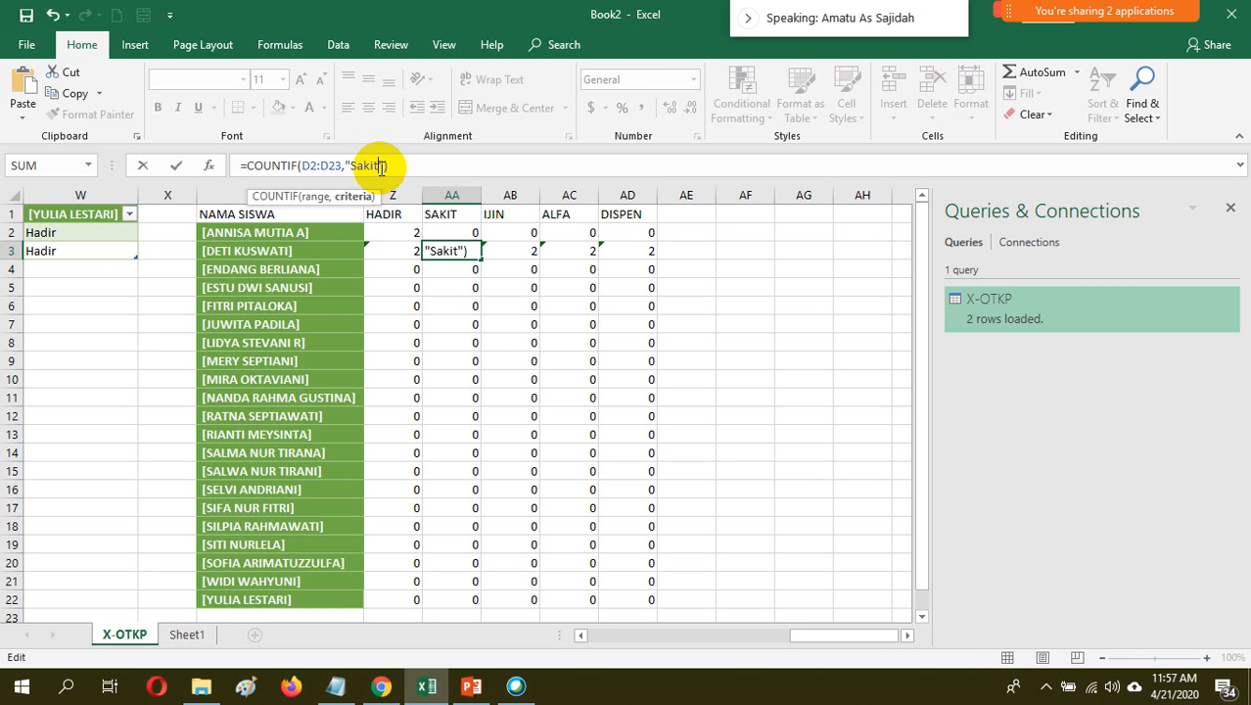
pyautogui.press('Return')
pyautogui.click(530, 251)
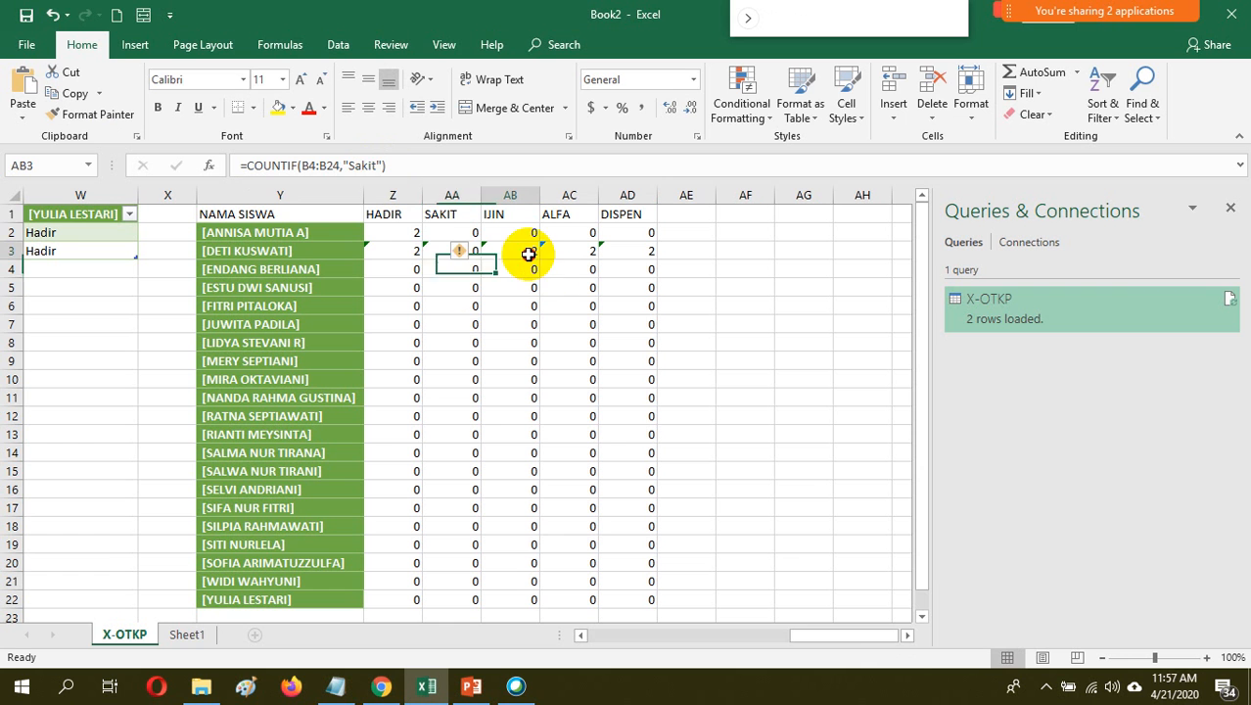
pyautogui.click(377, 164)
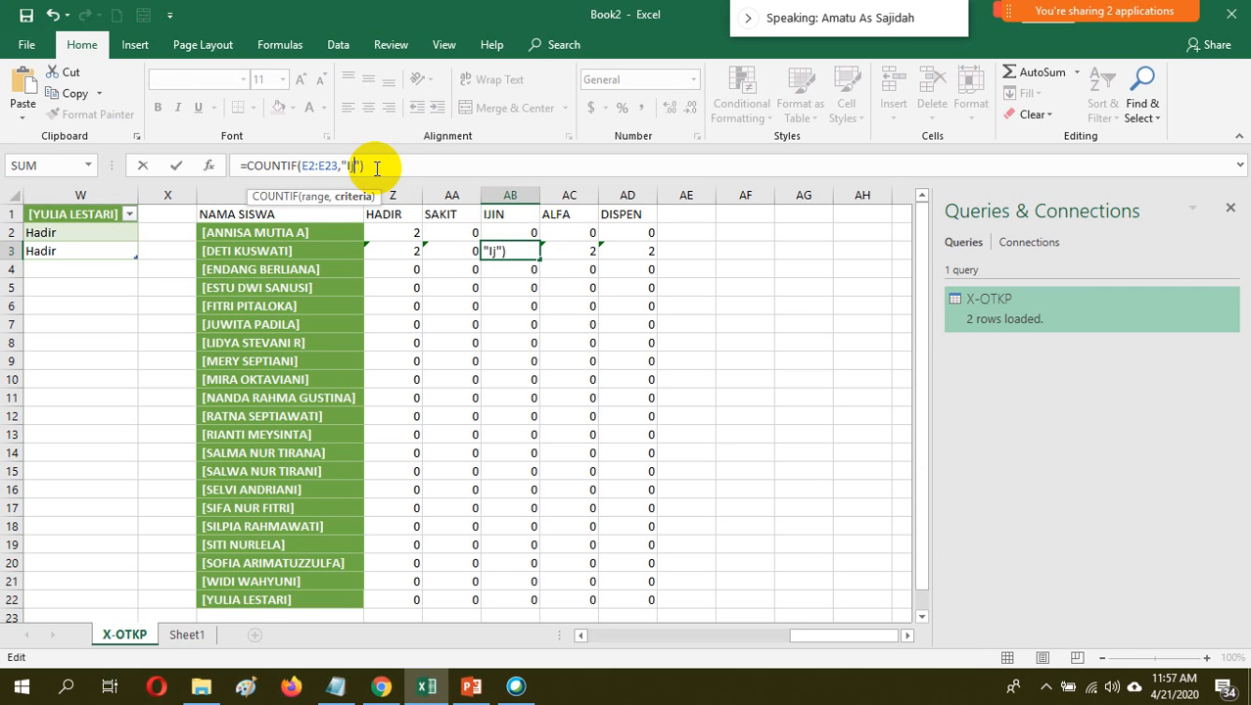
pyautogui.write('Ijin')
pyautogui.press('Return')
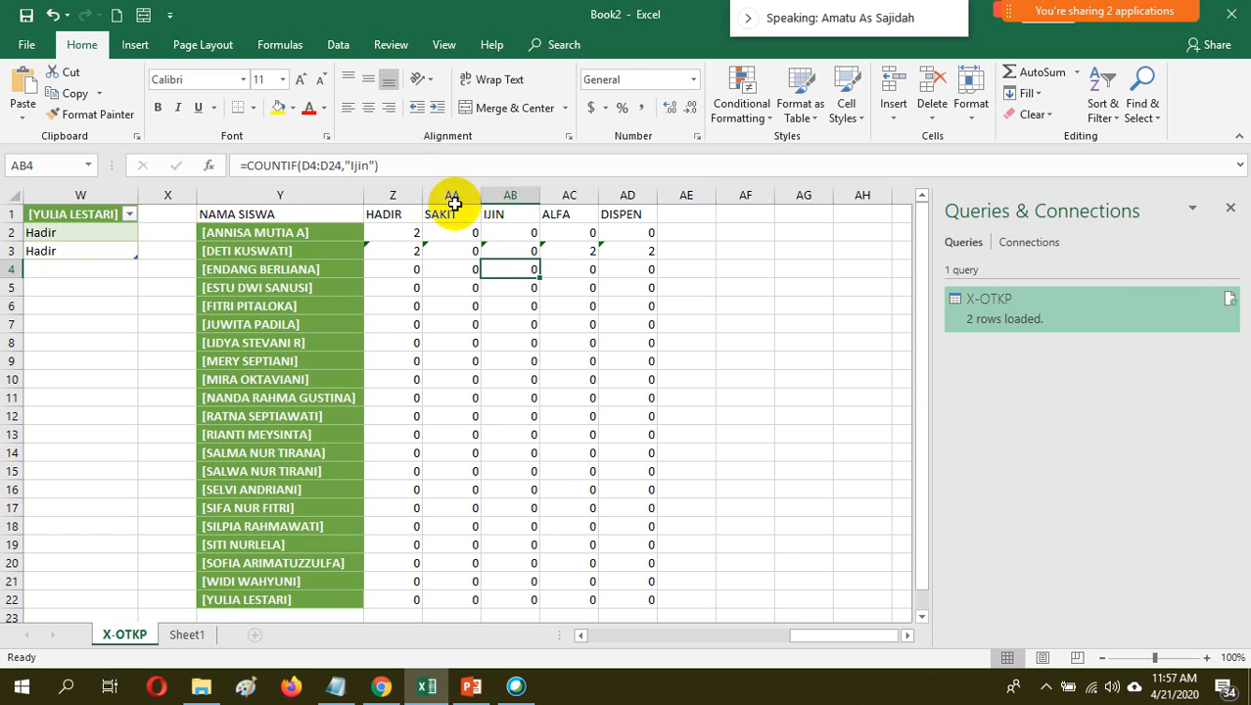
# Change the COUNTIF criteria to "Alfa" in the ALFA cell AC3 and "Dispen" in the DISPEN cell AD3
pyautogui.click(591, 252)
pyautogui.click(379, 166)
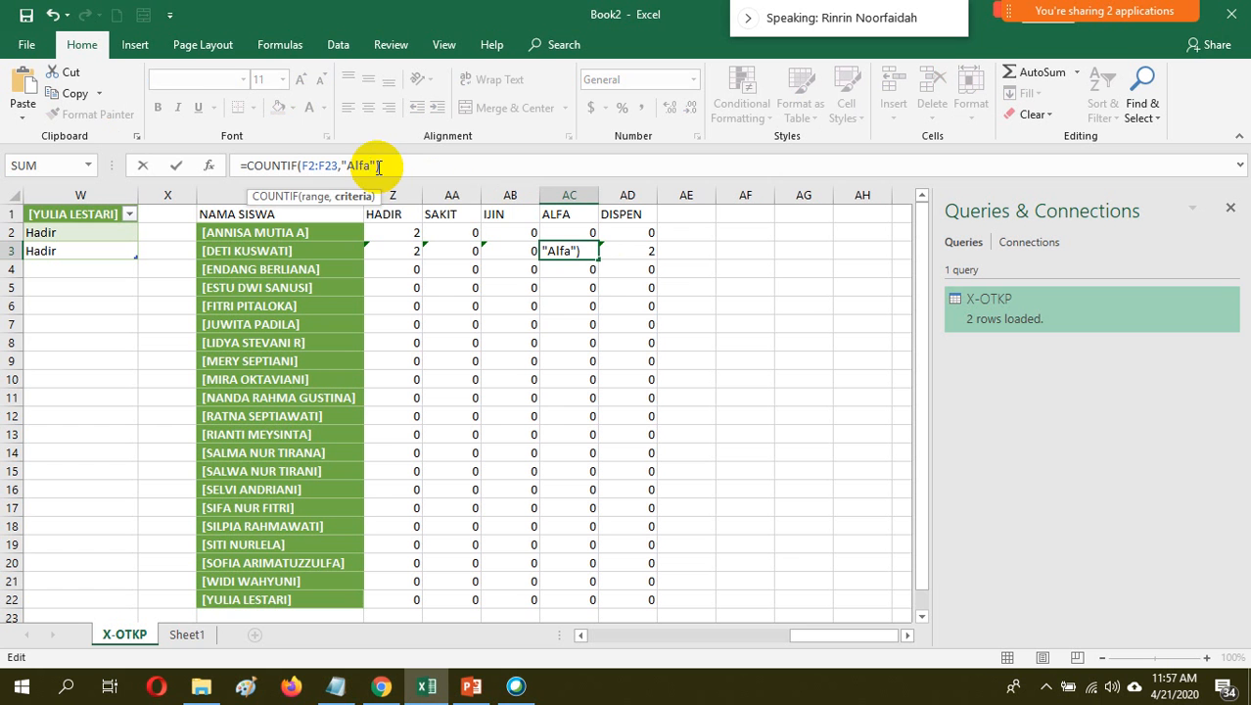
pyautogui.press('Return')
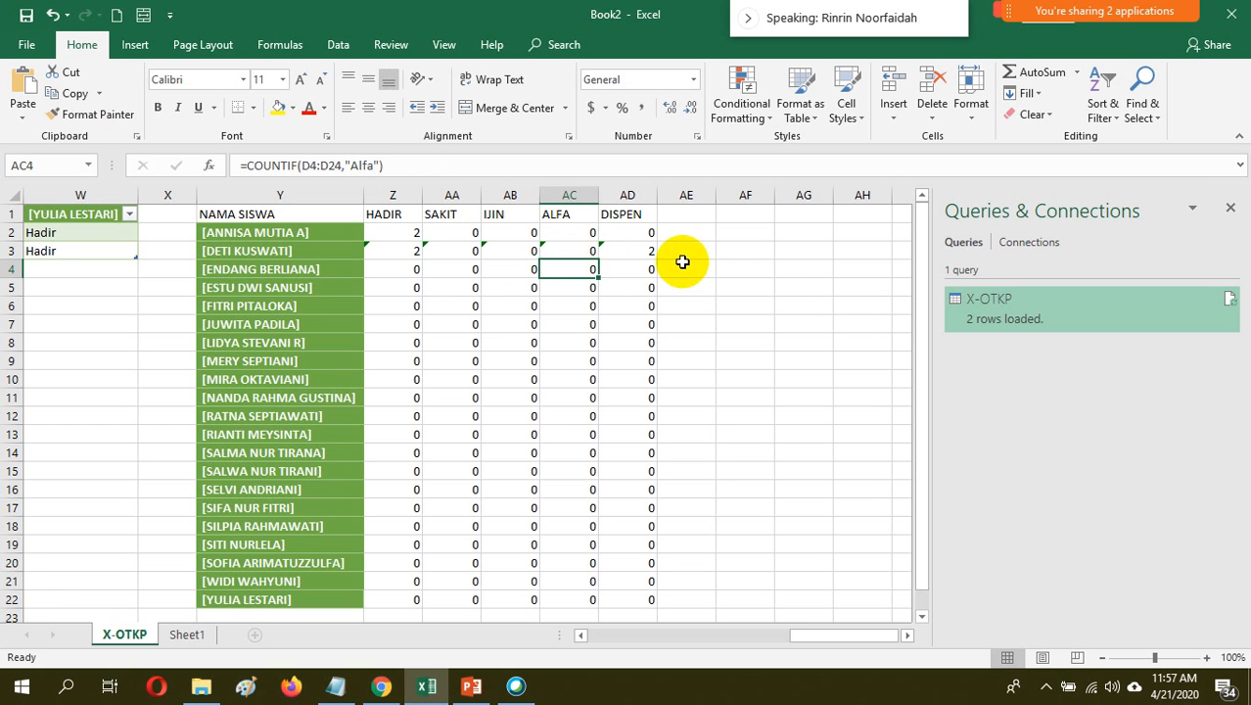
pyautogui.click(646, 250)
pyautogui.click(382, 165)
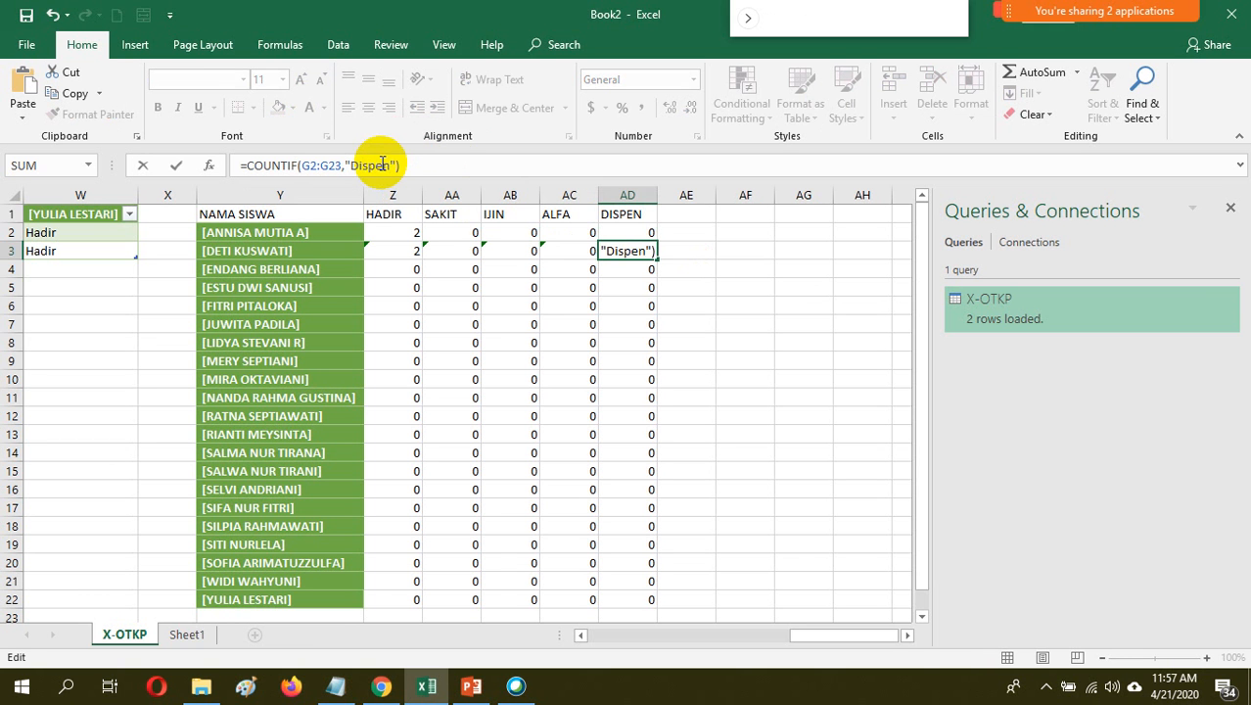
pyautogui.press('Return')
# Fill the two rows of recap formulas in Z2:AD3 down to row 22
pyautogui.click(396, 231)
pyautogui.moveTo(395, 235); pyautogui.dragTo(625, 438)
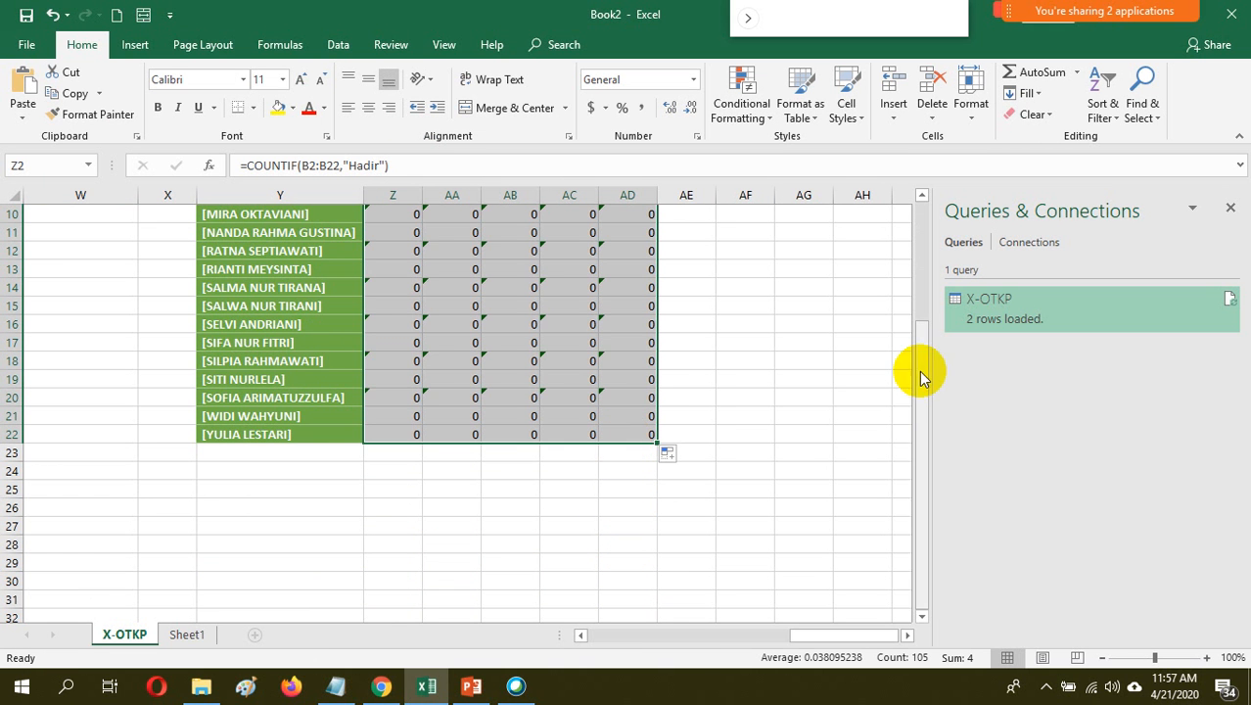
pyautogui.moveTo(921, 371); pyautogui.dragTo(907, 232)
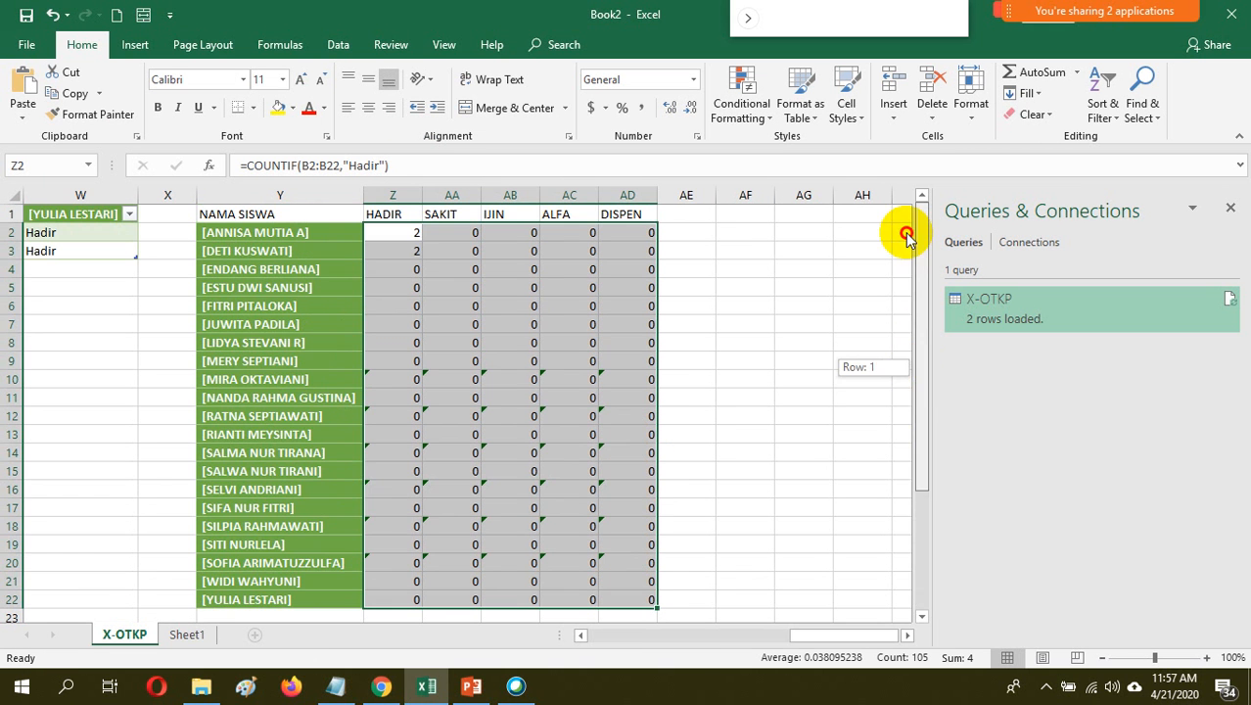
# Examine the COUNTIF ranges and criteria in Z2 and across row 3 from HADIR to DISPEN
pyautogui.click(494, 264)
pyautogui.click(403, 253)
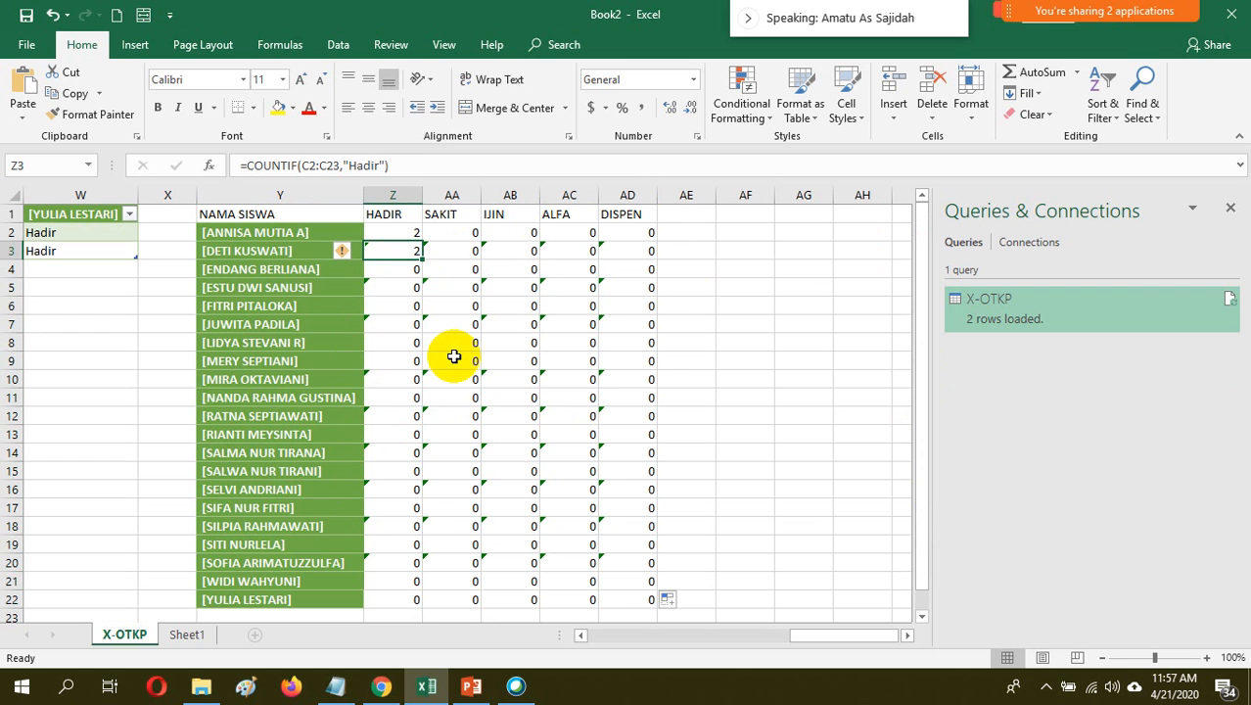
pyautogui.click(407, 233)
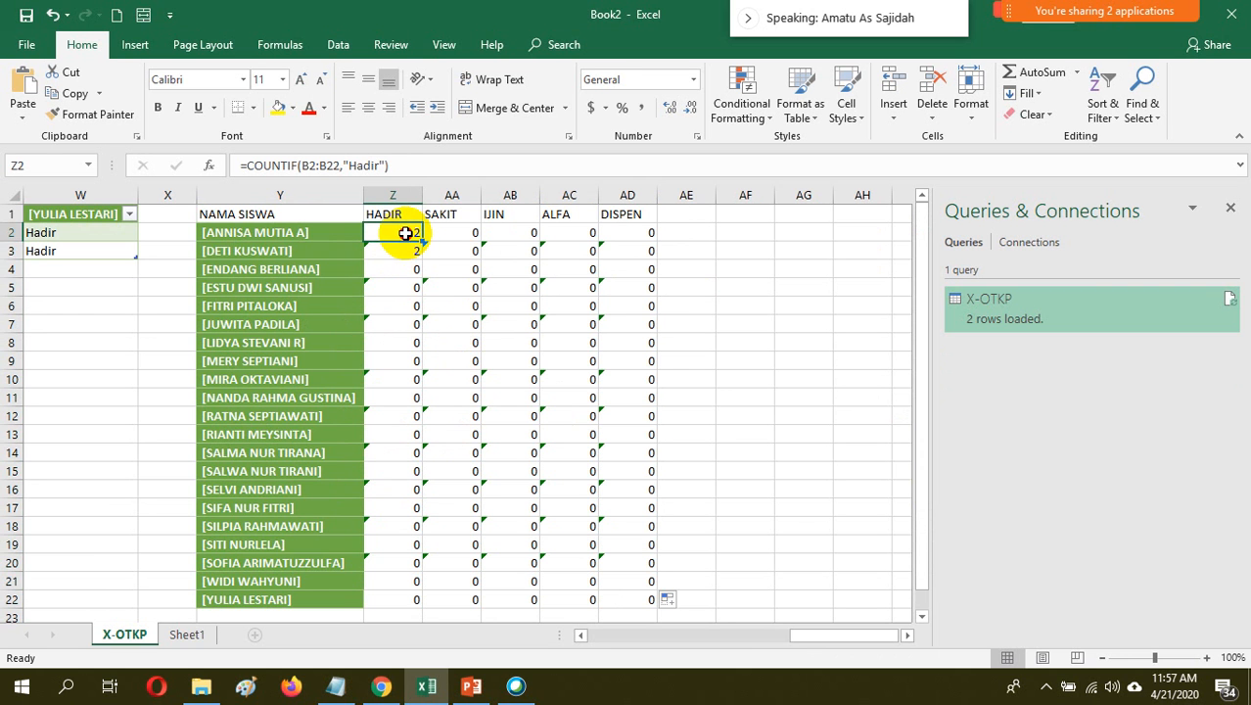
pyautogui.click(462, 250)
pyautogui.click(519, 251)
pyautogui.click(570, 251)
pyautogui.click(614, 248)
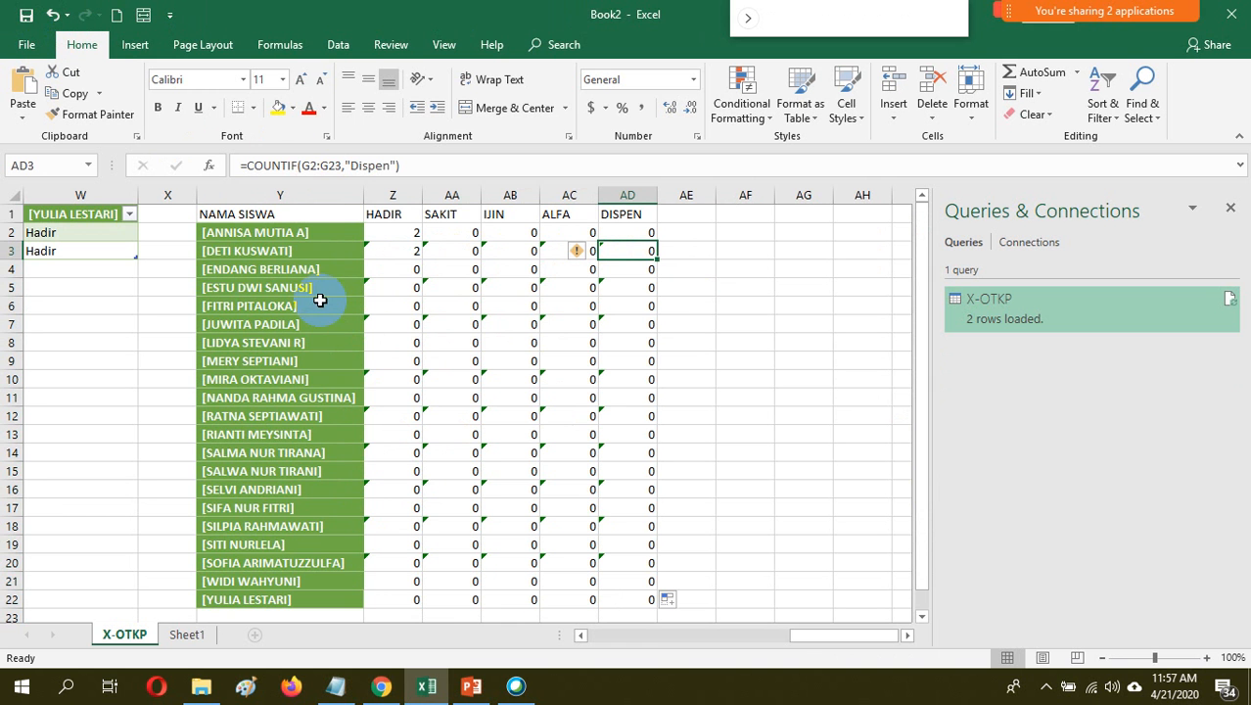
# Switch to Chrome and close the sharing dialog of the PRESENSI SEMESTER 1 2020-2021 spreadsheet
pyautogui.click(380, 687)
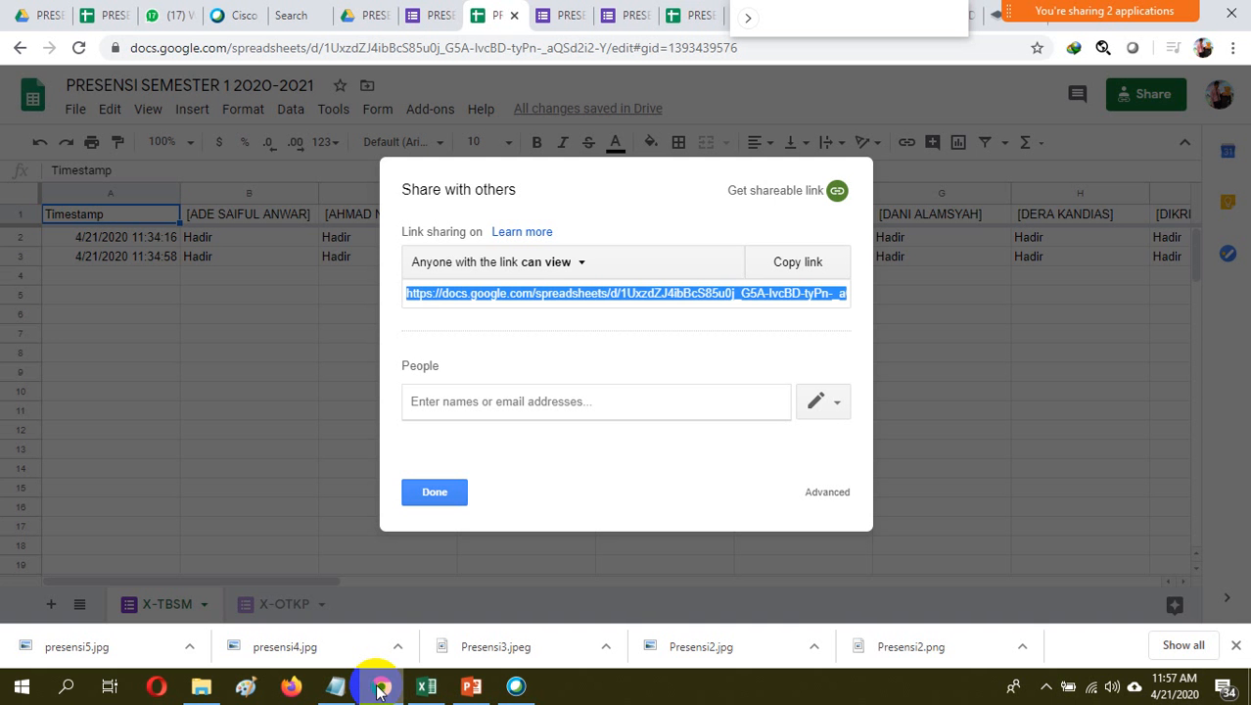
pyautogui.click(415, 498)
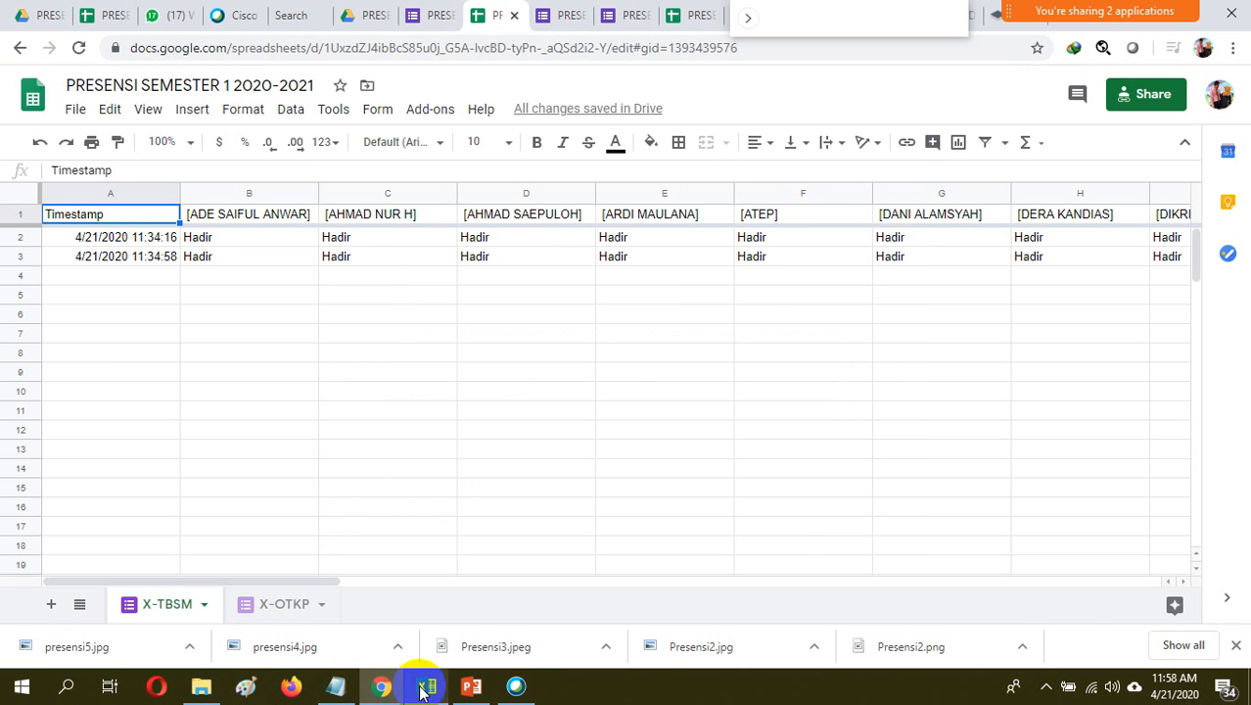
# Check the Webex meeting's video panel, switching back to Excel and collapsing the panel again
pyautogui.click(523, 685)
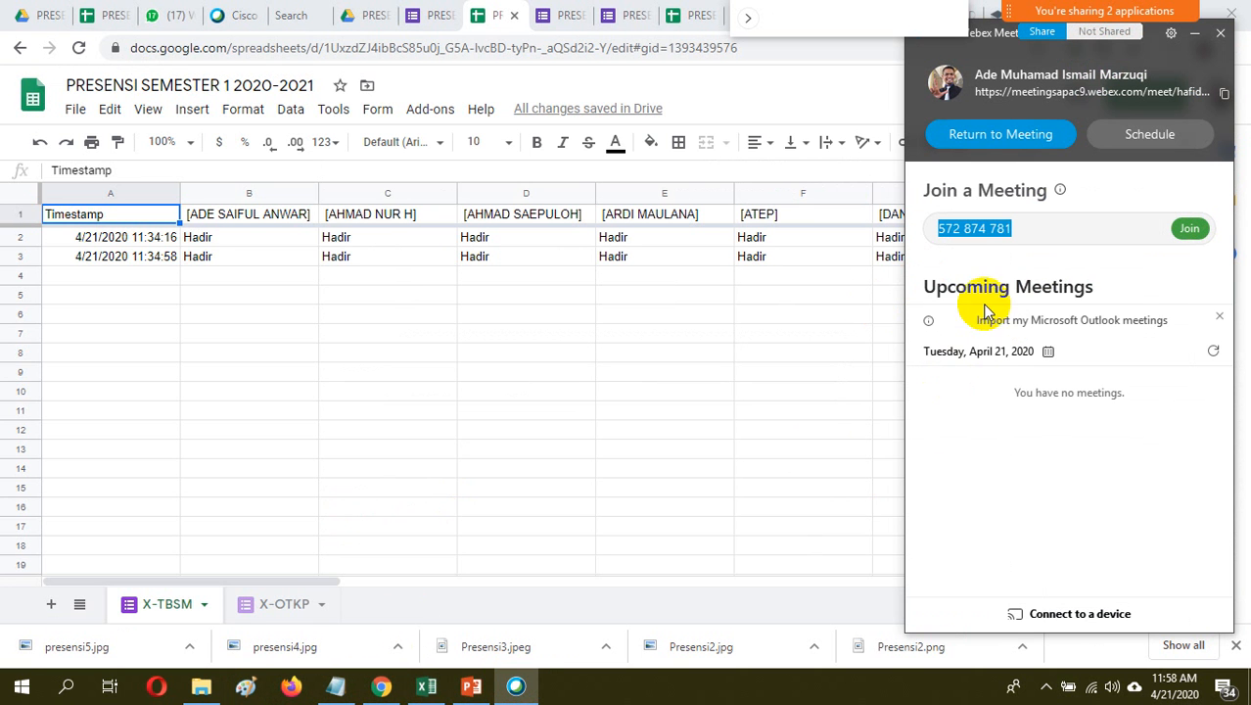
pyautogui.click(749, 18)
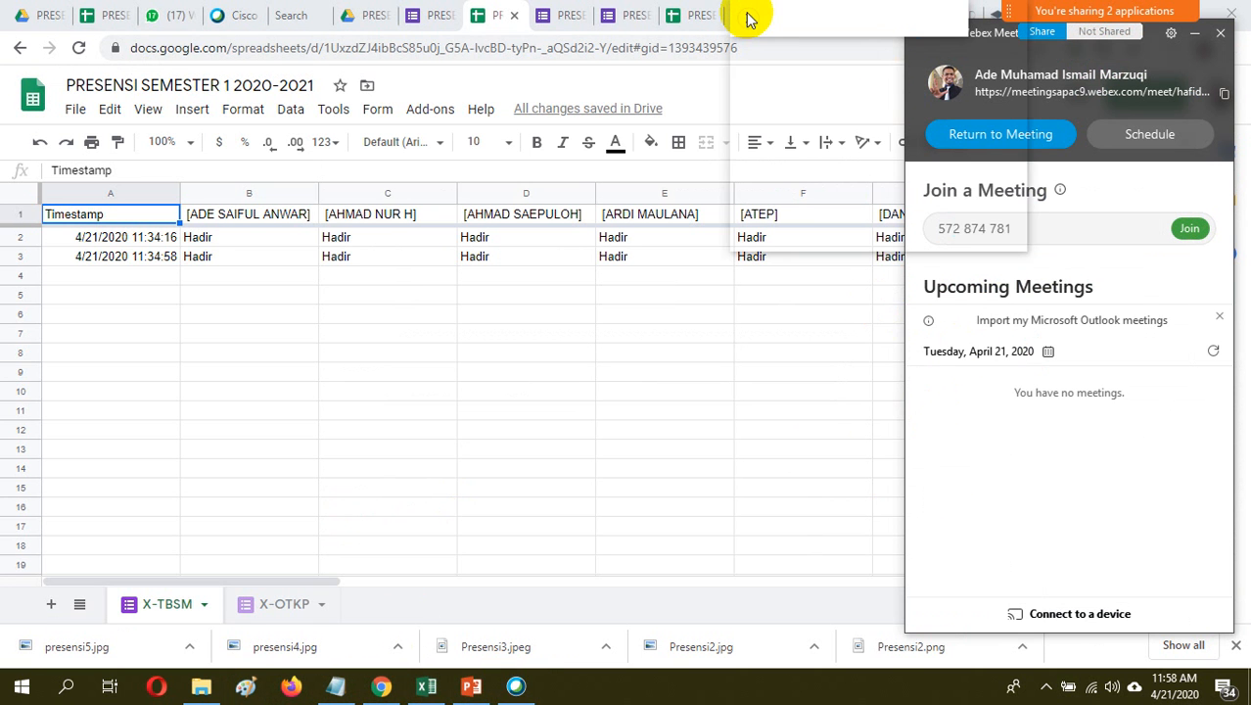
pyautogui.click(431, 683)
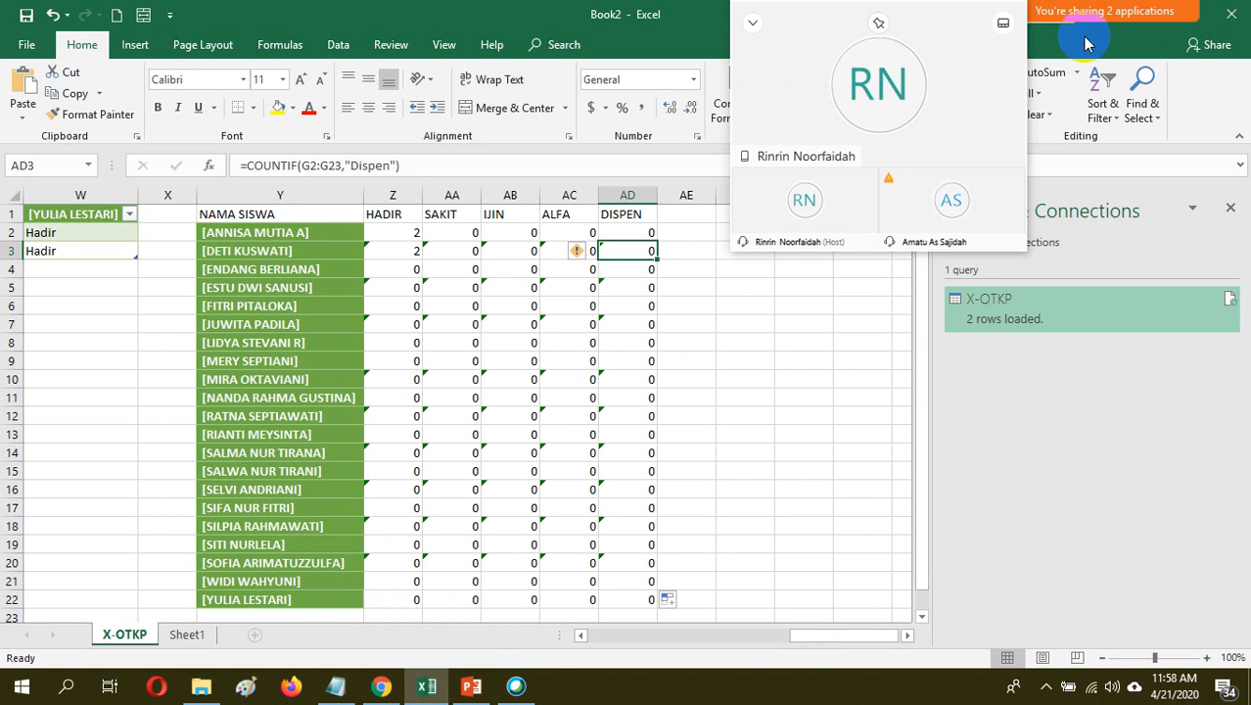
pyautogui.moveTo(907, 184)
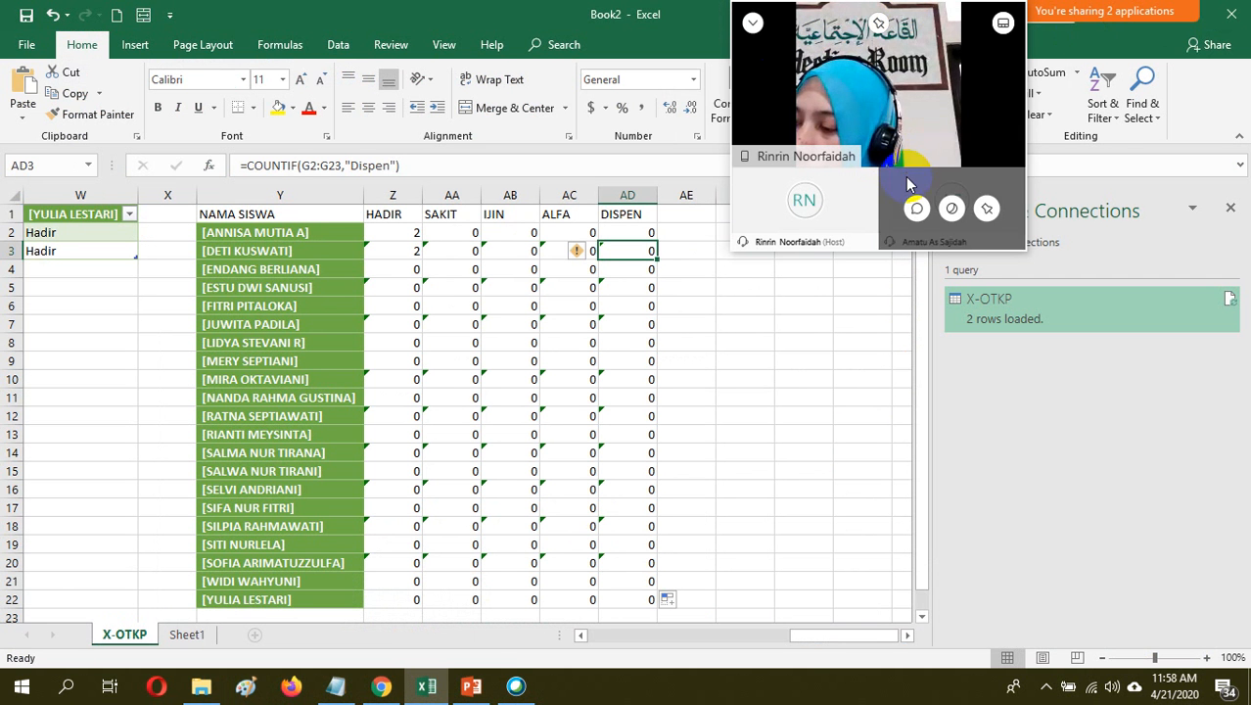
pyautogui.click(754, 22)
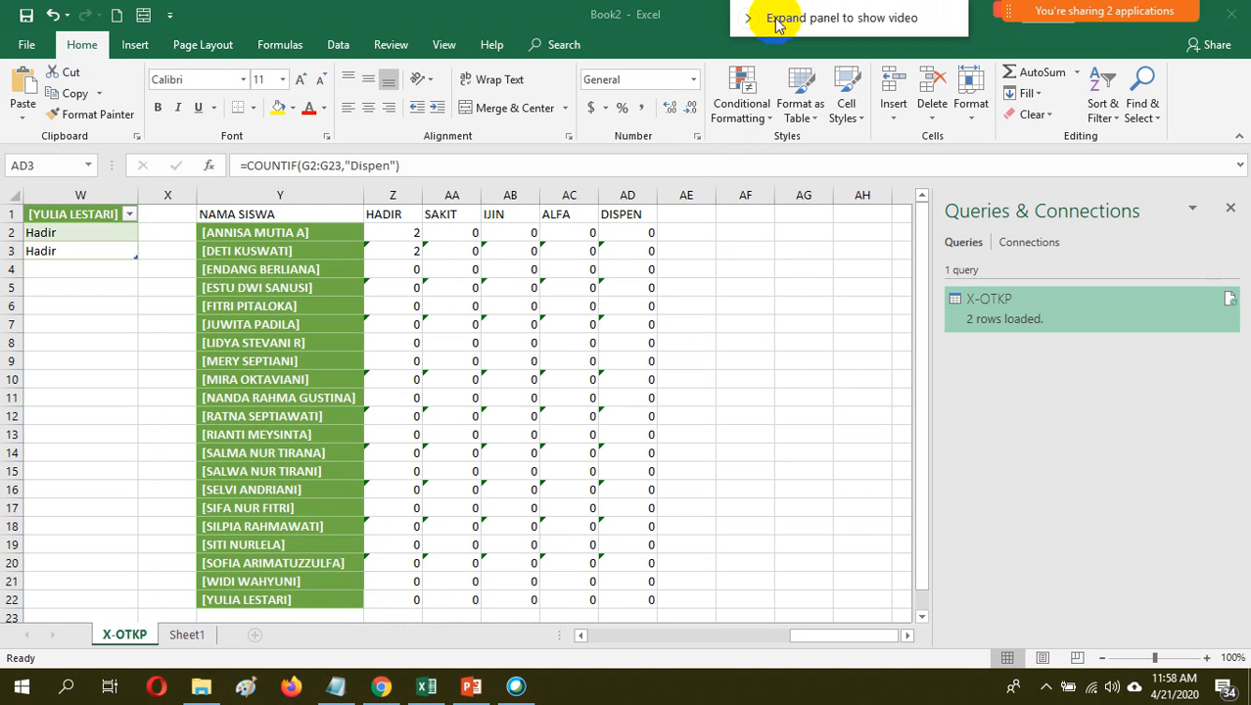
pyautogui.moveTo(1055, 51)
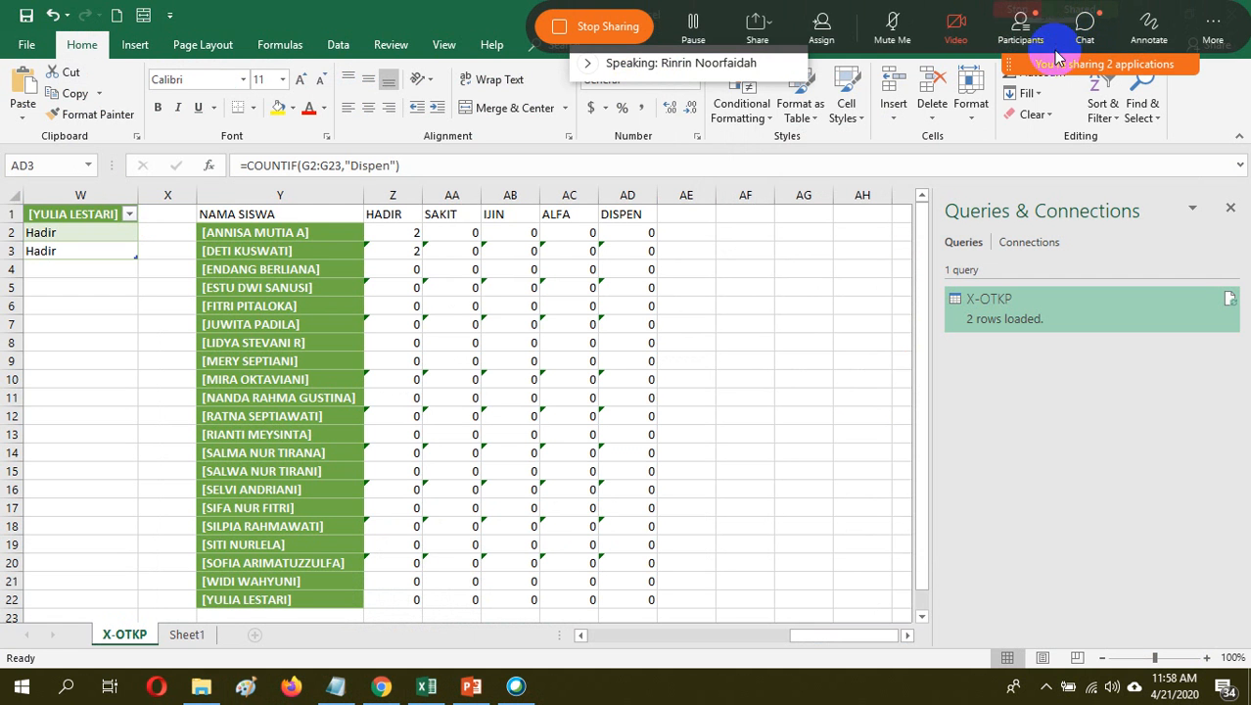
# Stop sharing Excel in the Webex meeting and switch to the PRESENSI SEMESTER 1 2020-2021 spreadsheet in Chrome
pyautogui.moveTo(1058, 64); pyautogui.dragTo(431, 65)
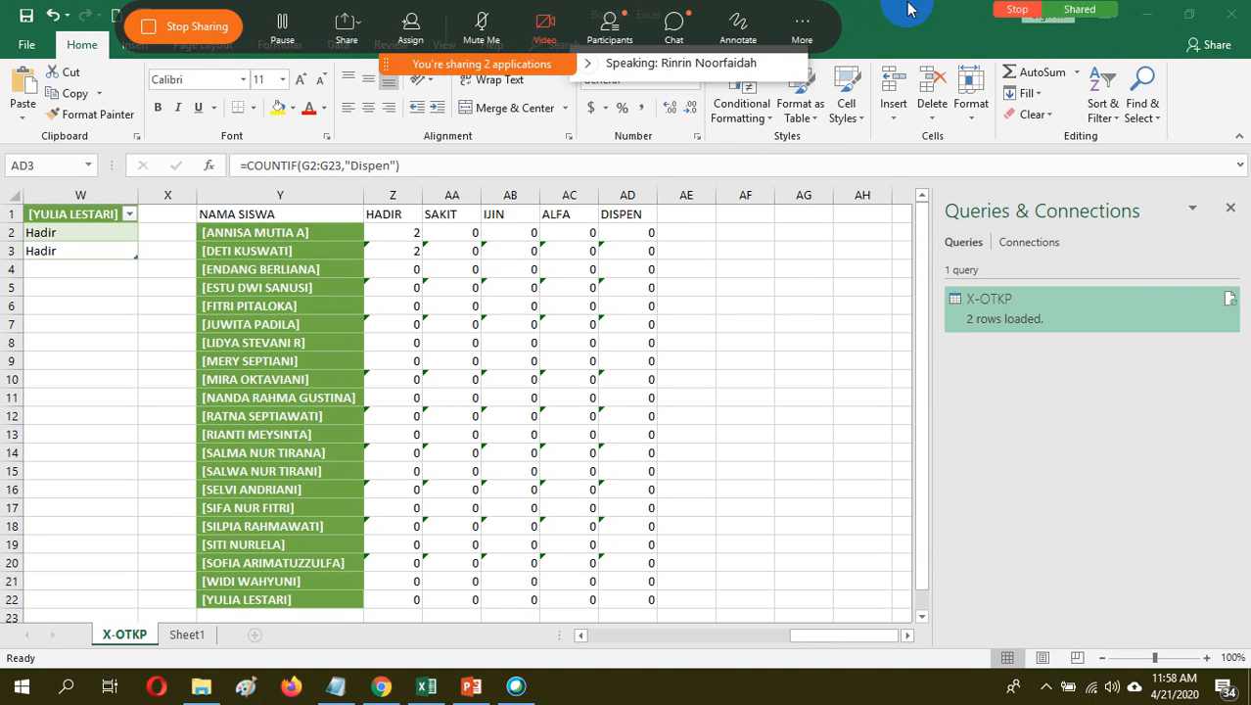
pyautogui.click(1018, 10)
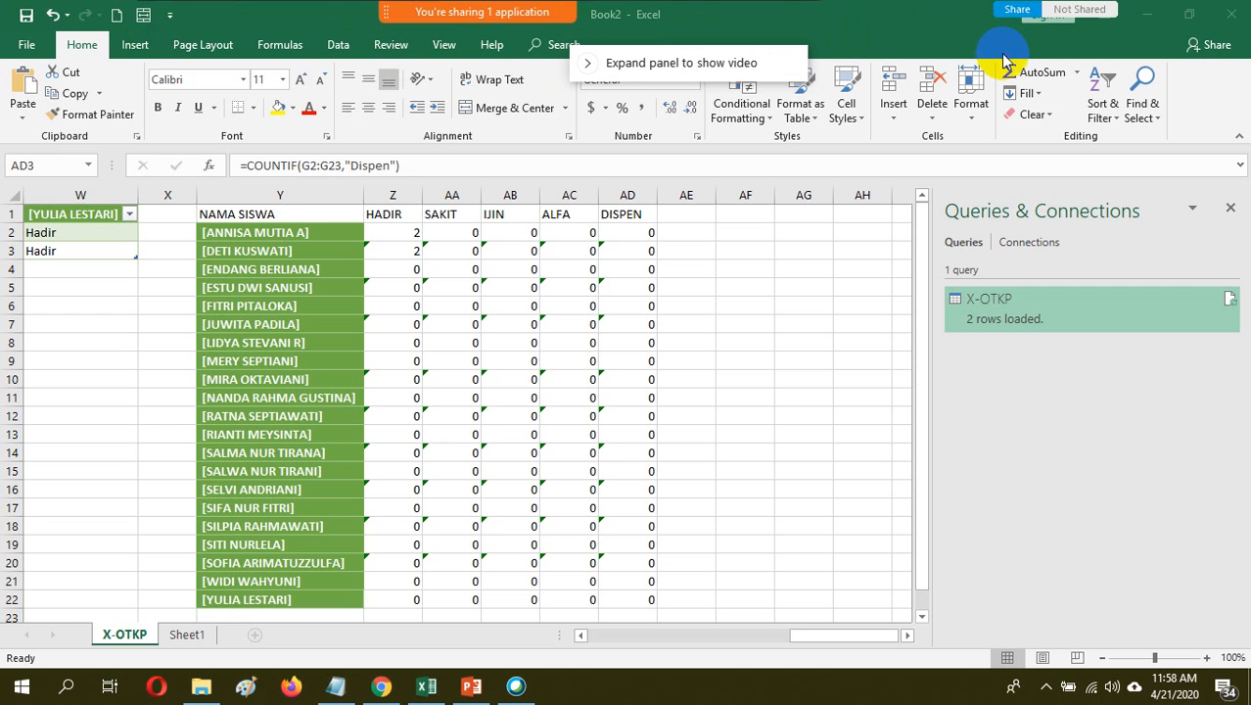
pyautogui.click(394, 700)
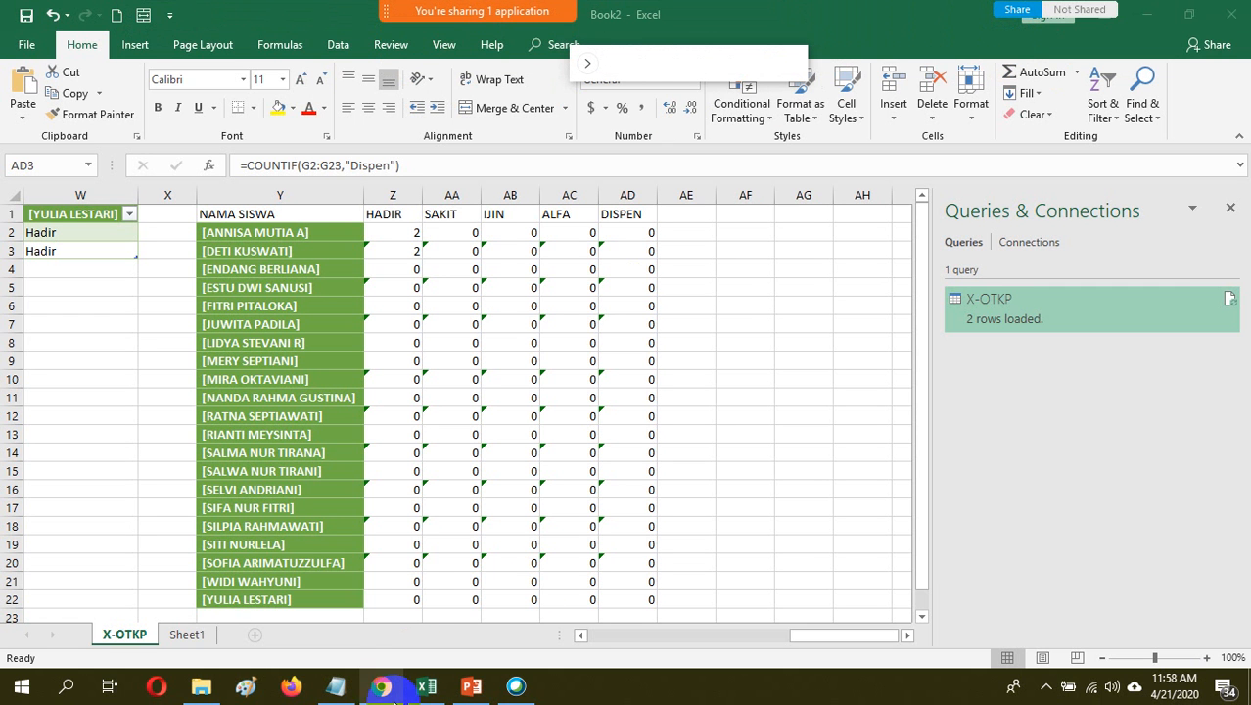
pyautogui.moveTo(395, 697)
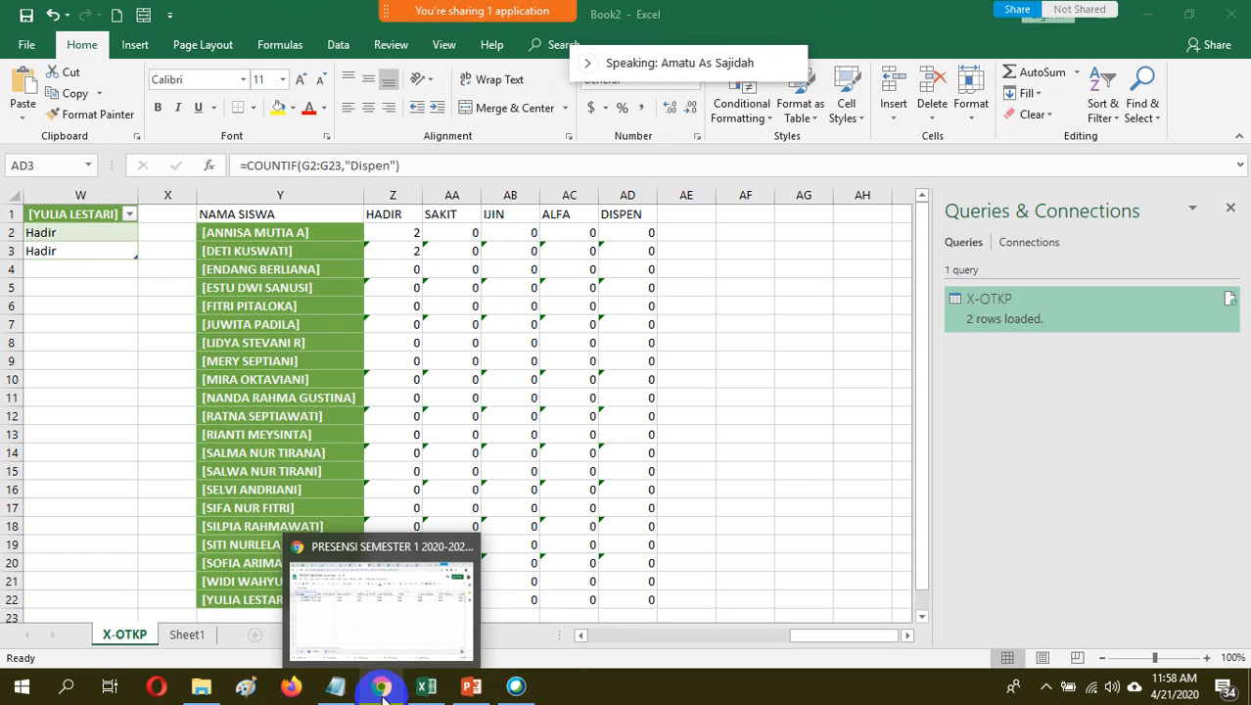
pyautogui.click(524, 690)
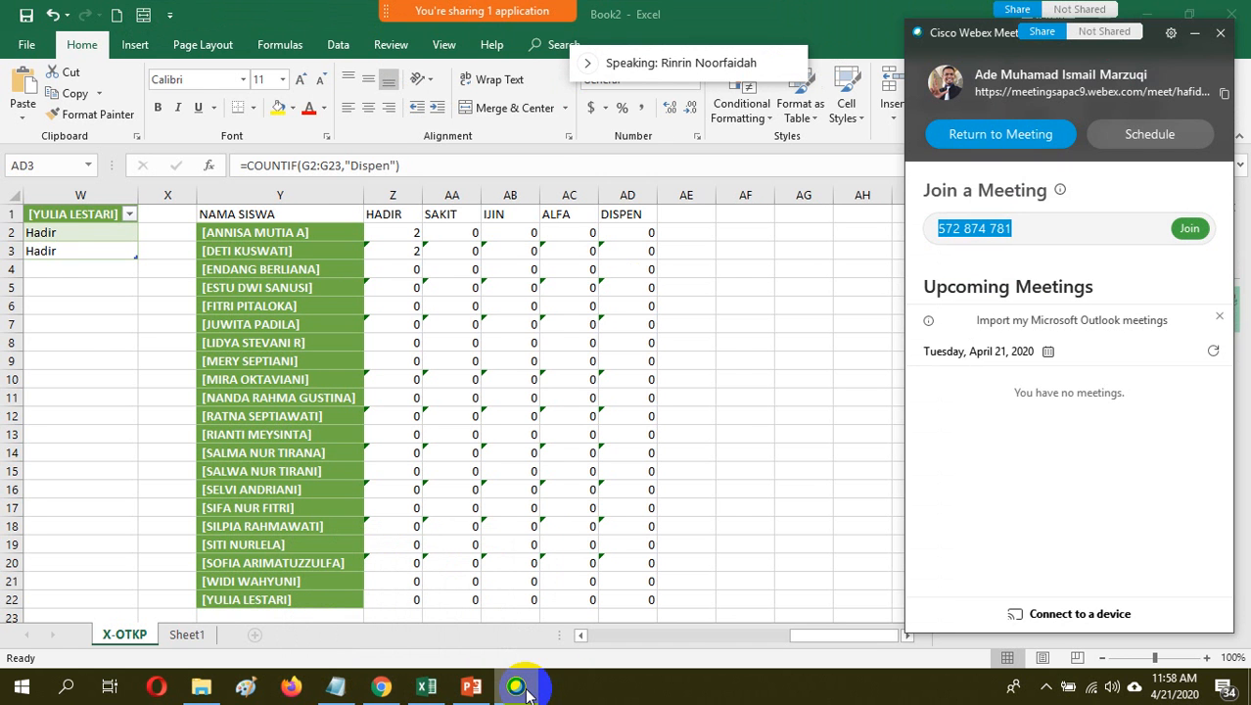
pyautogui.click(382, 689)
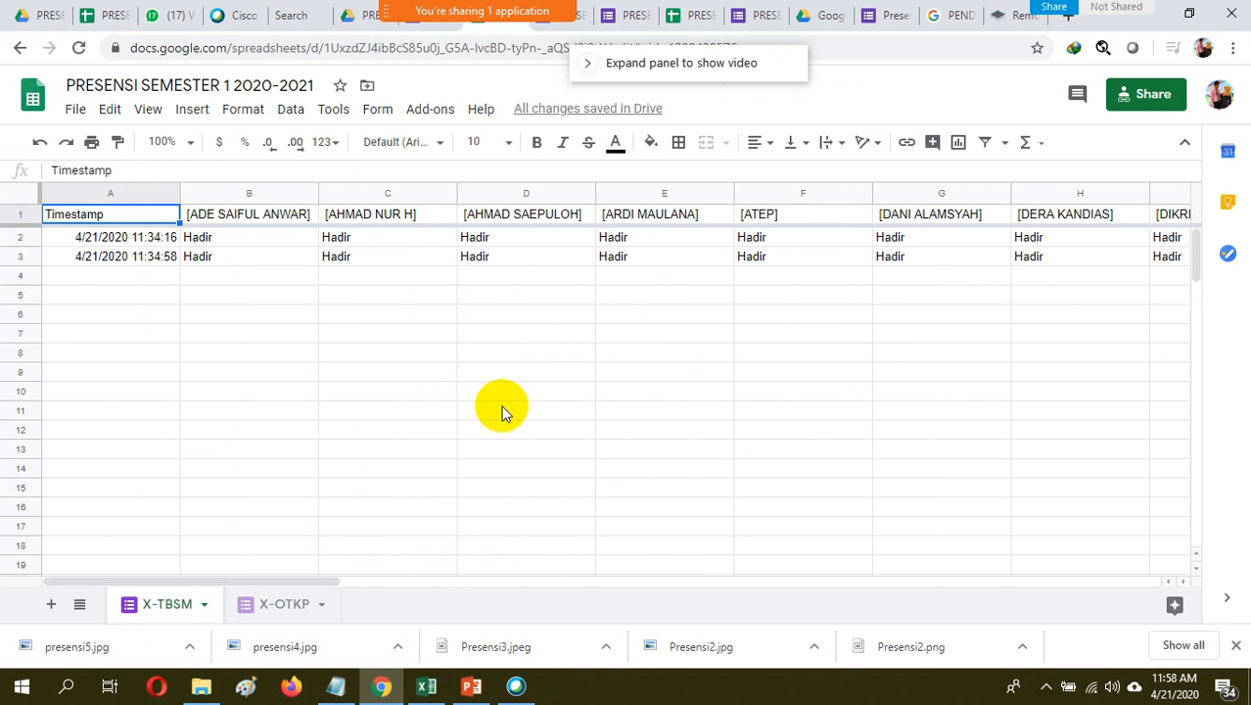
# Expand and enlarge the Webex meeting's floating video panel over the spreadsheet, and switch back to Excel
pyautogui.click(514, 685)
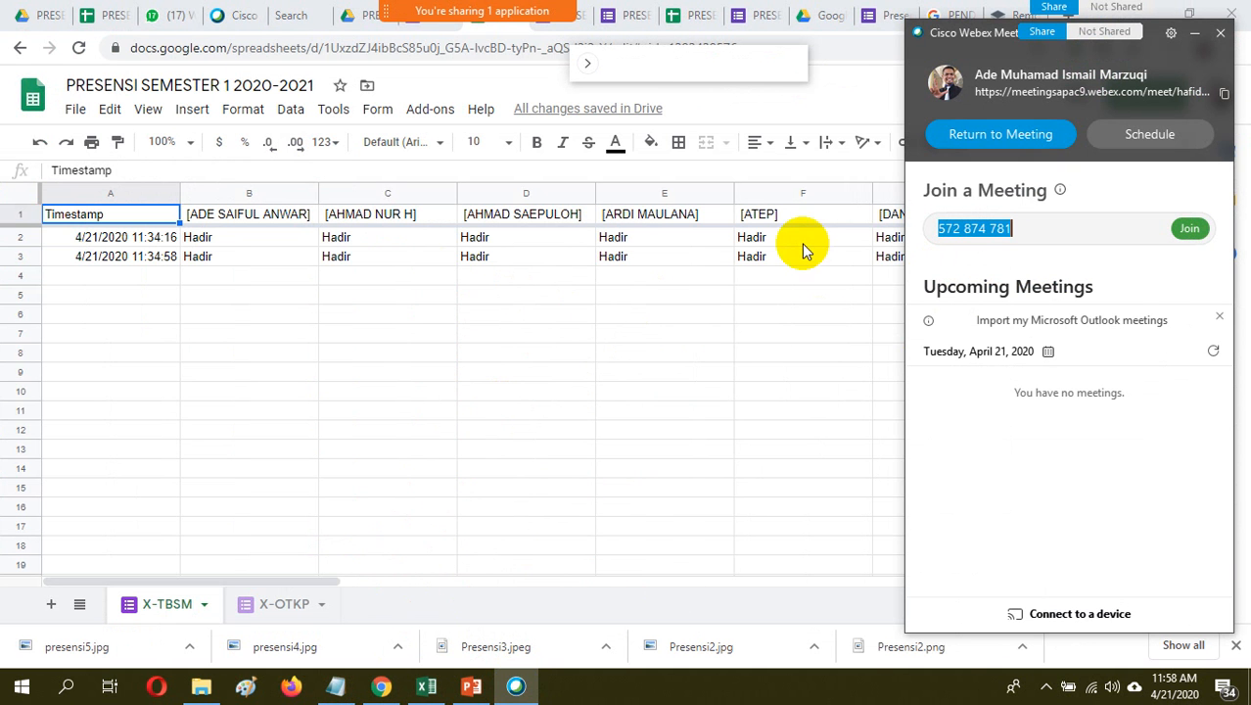
pyautogui.click(517, 685)
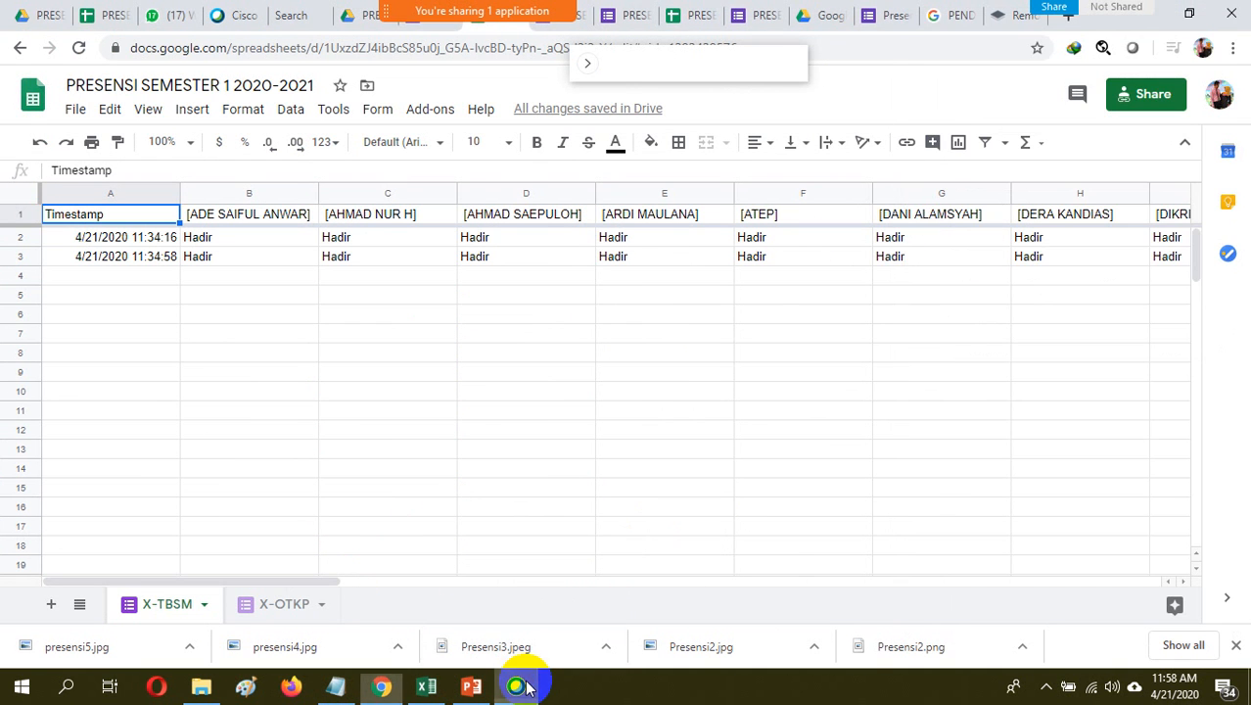
pyautogui.click(591, 64)
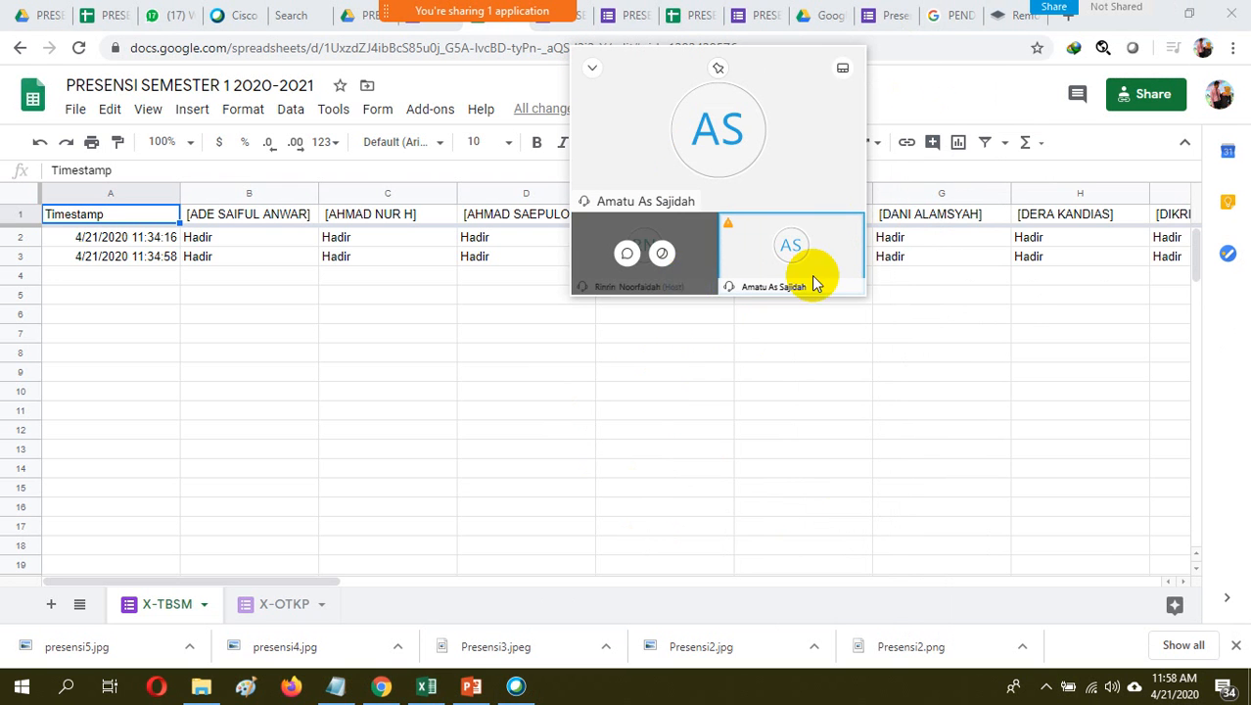
pyautogui.click(1054, 10)
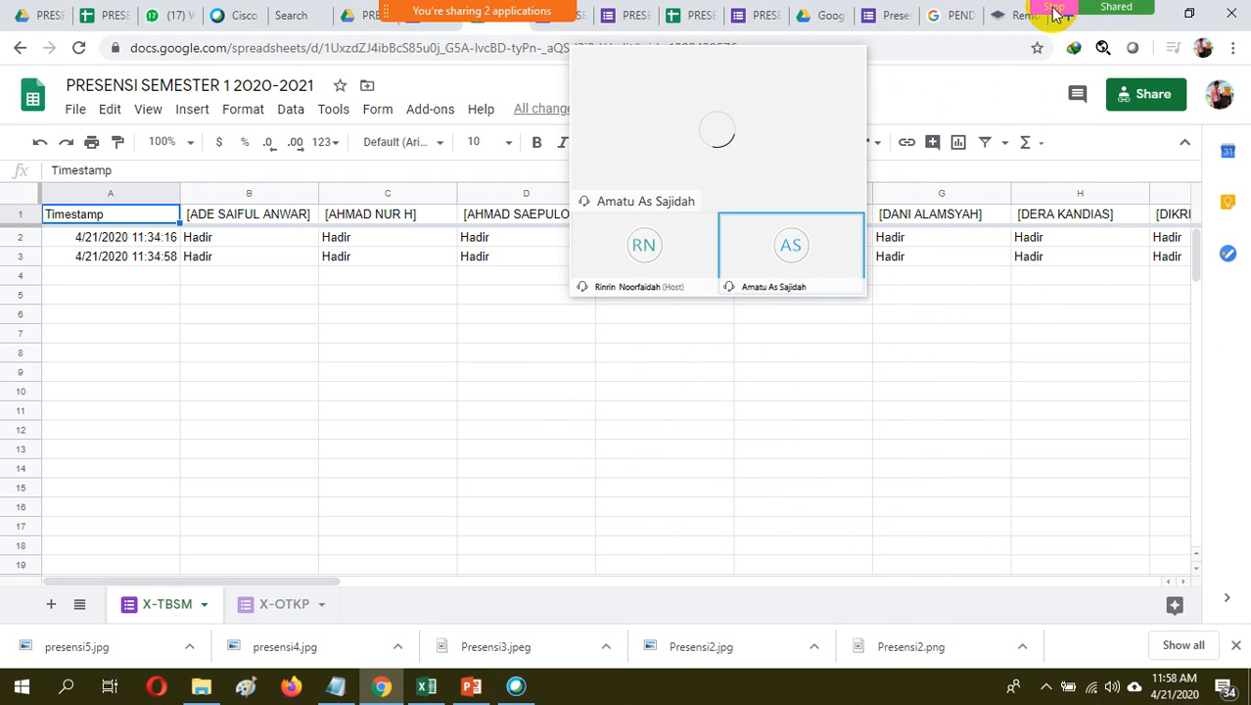
pyautogui.click(1054, 9)
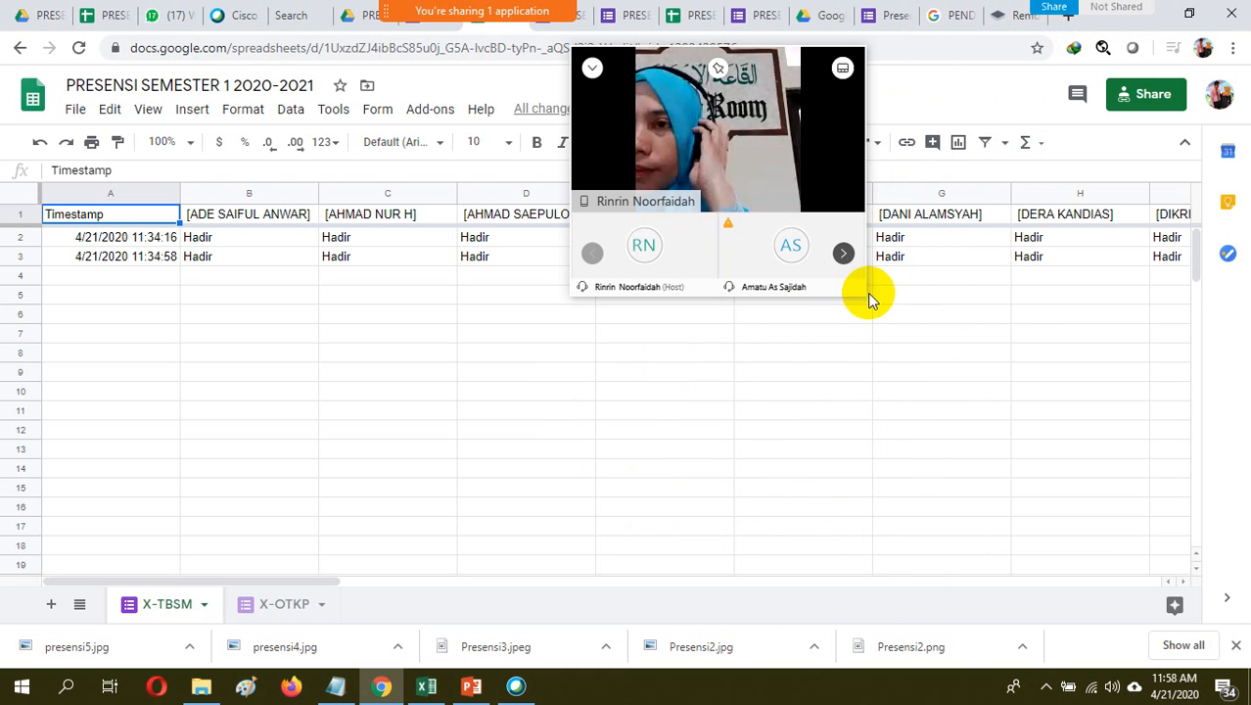
pyautogui.moveTo(864, 293); pyautogui.dragTo(1018, 442)
pyautogui.click(428, 687)
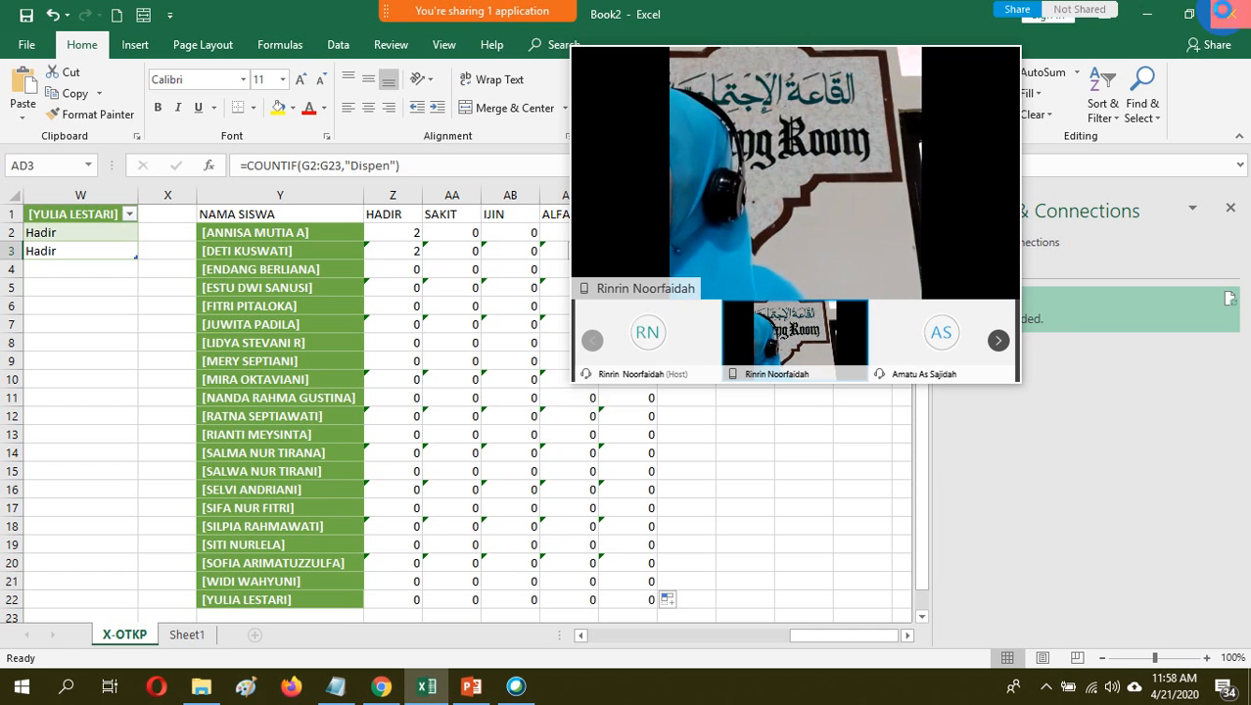
pyautogui.click(1224, 14)
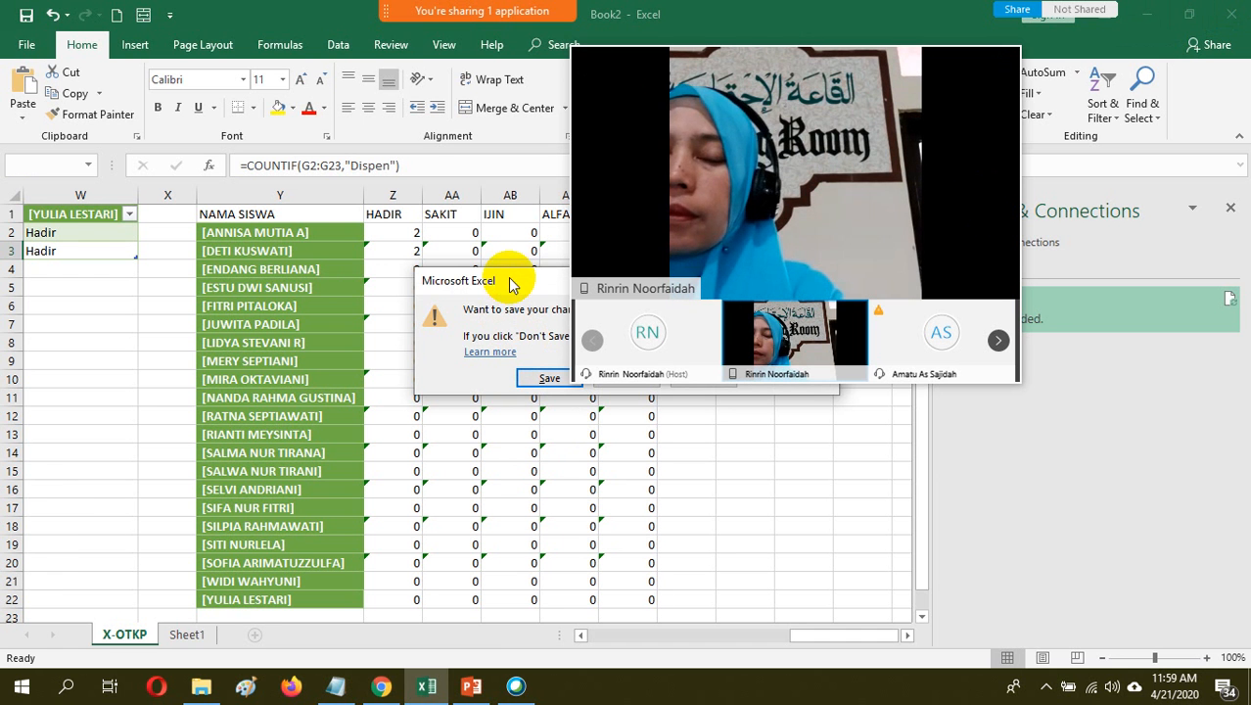
pyautogui.moveTo(525, 289); pyautogui.dragTo(213, 299)
pyautogui.click(383, 388)
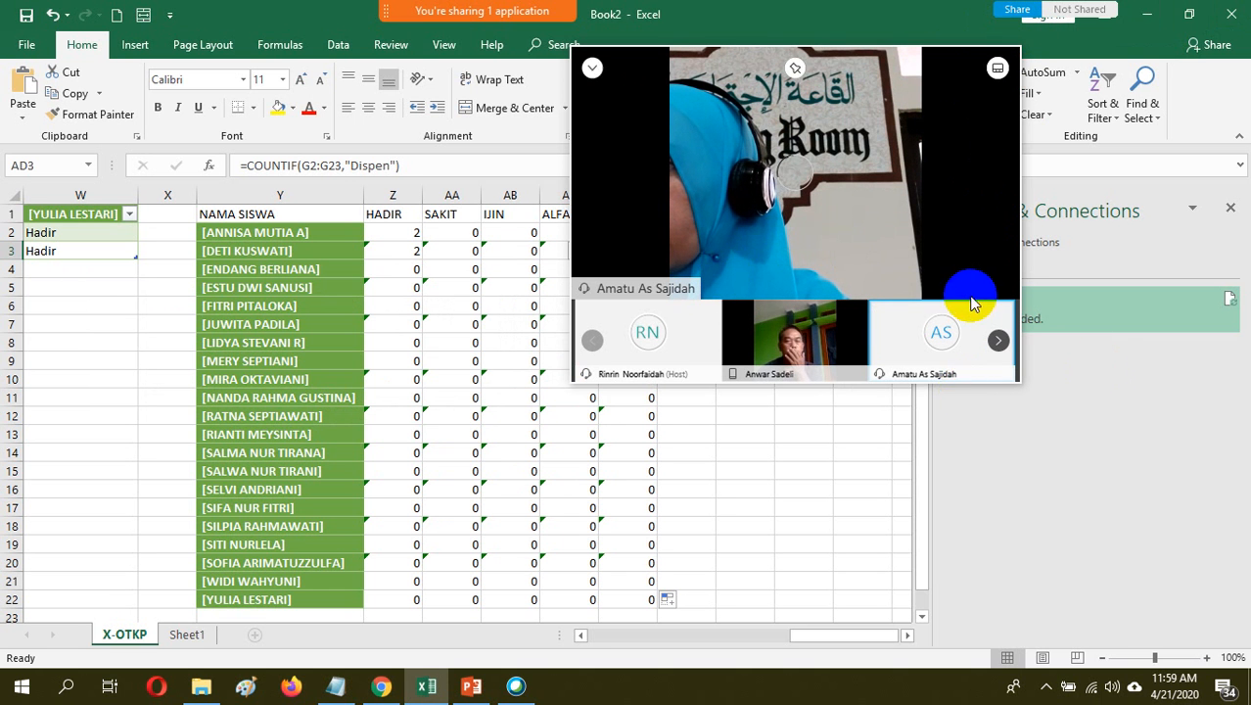
# Open the X-OTKP query in the Power Query Editor, move its window clear of the video panel and close it
pyautogui.moveTo(967, 295)
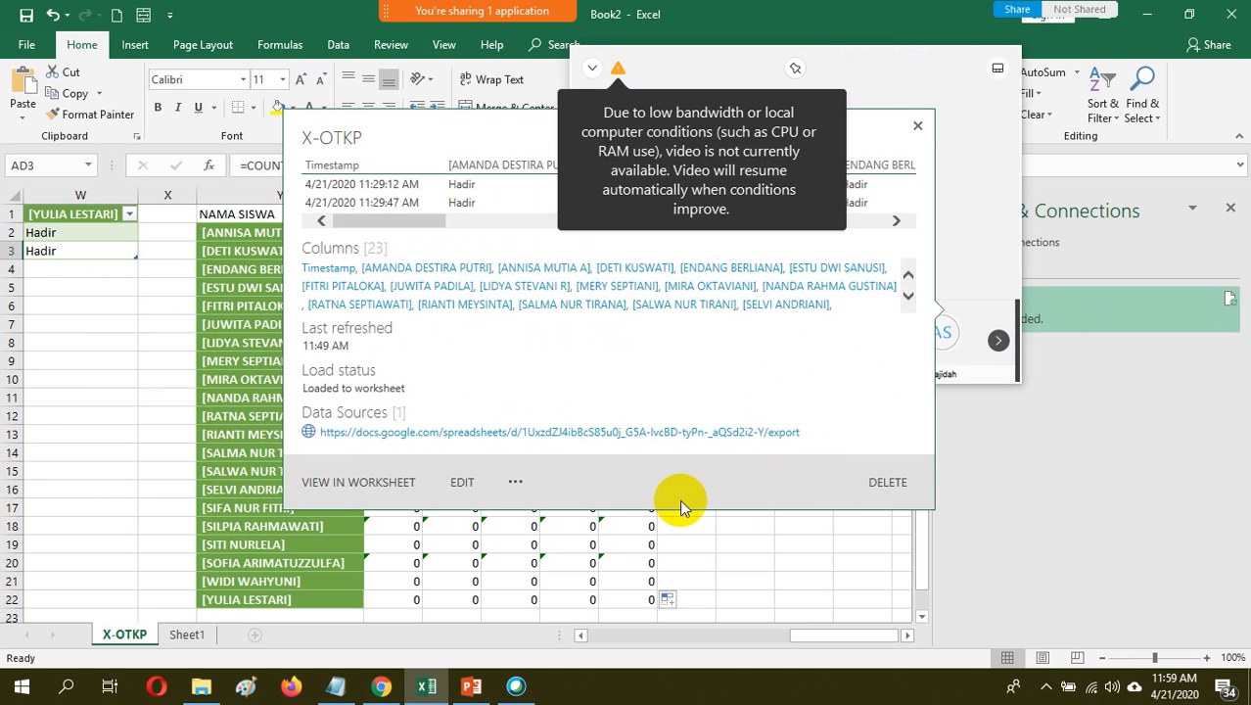
pyautogui.click(464, 484)
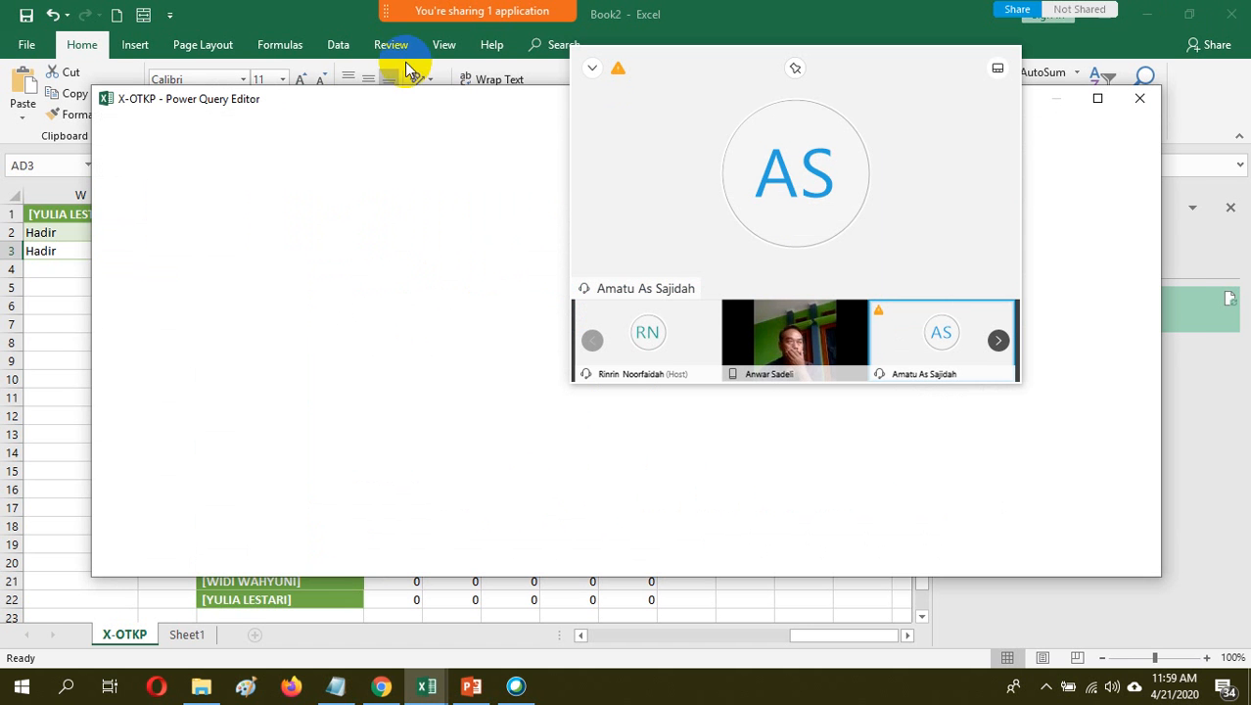
pyautogui.moveTo(382, 102); pyautogui.dragTo(287, 224)
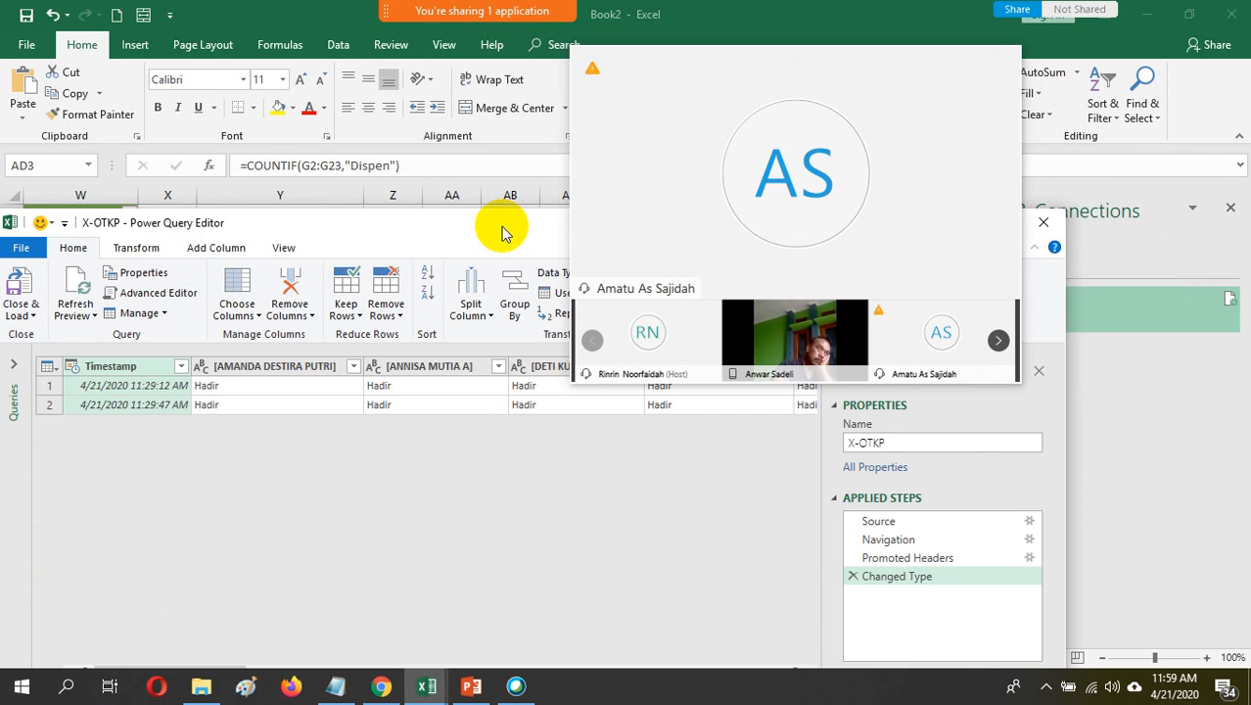
pyautogui.moveTo(502, 232); pyautogui.dragTo(513, 450)
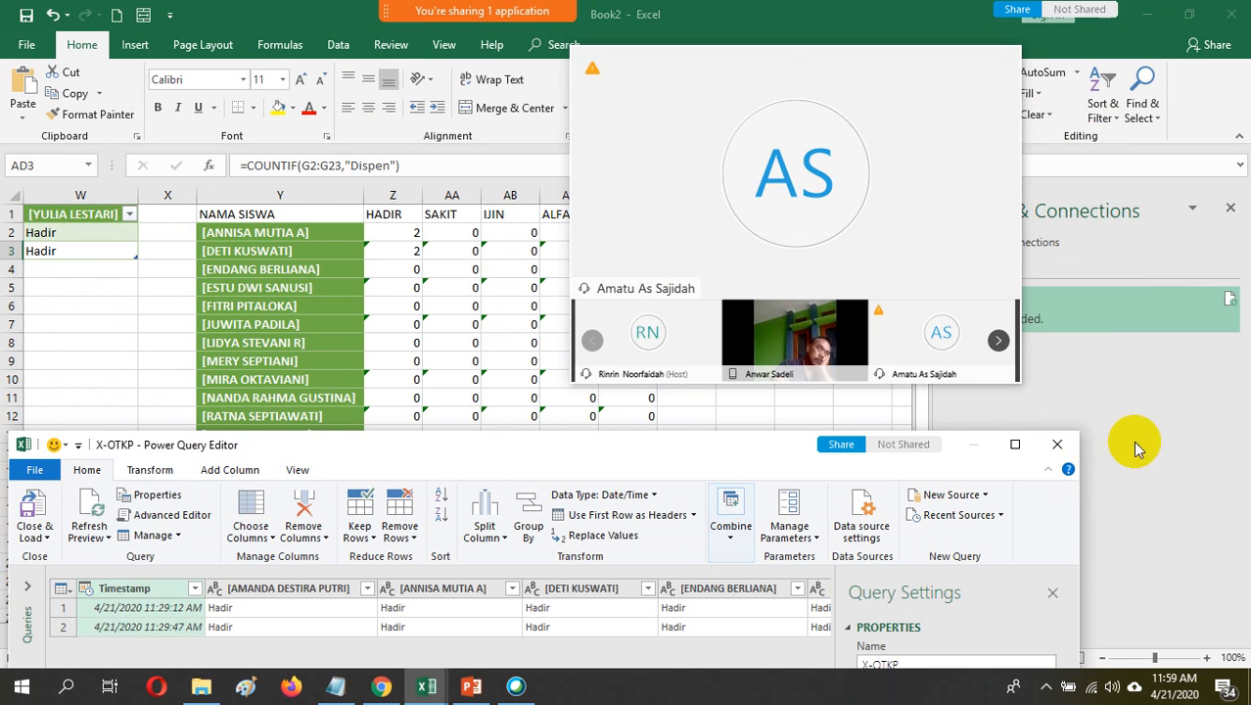
pyautogui.click(1057, 445)
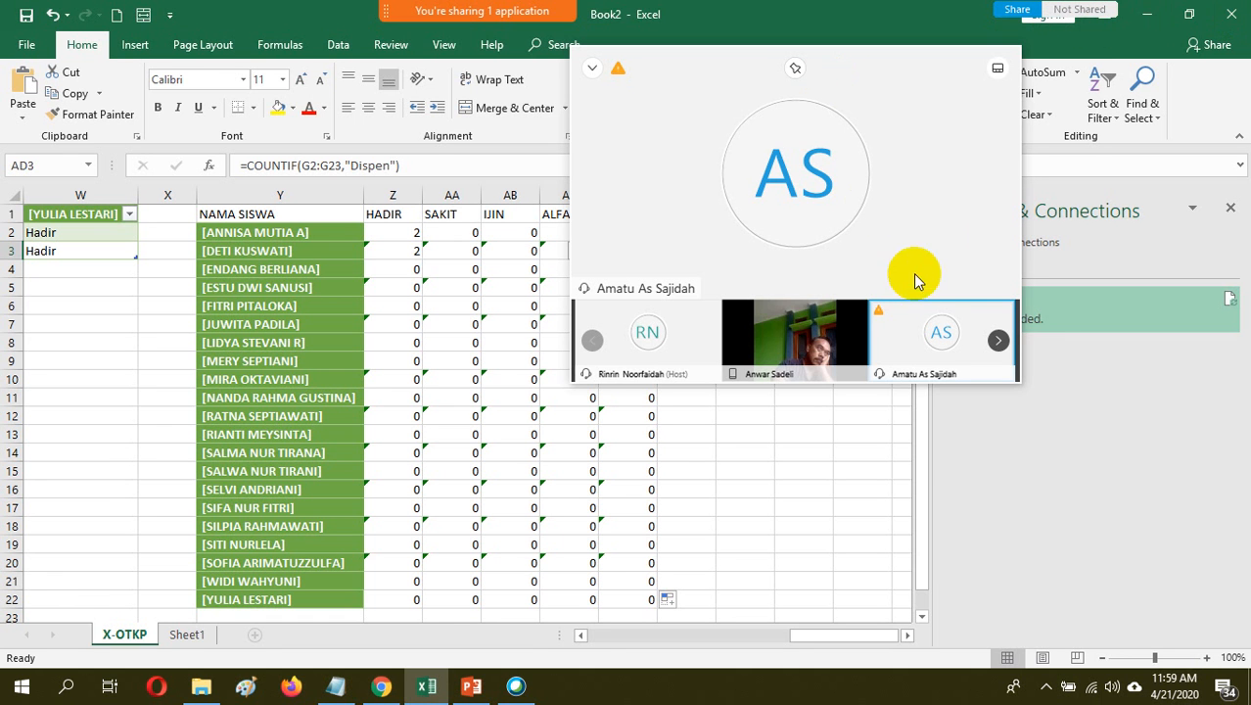
# Try the grid and filmstrip layouts of the Webex video panel and settle on the single active speaker view
pyautogui.click(996, 70)
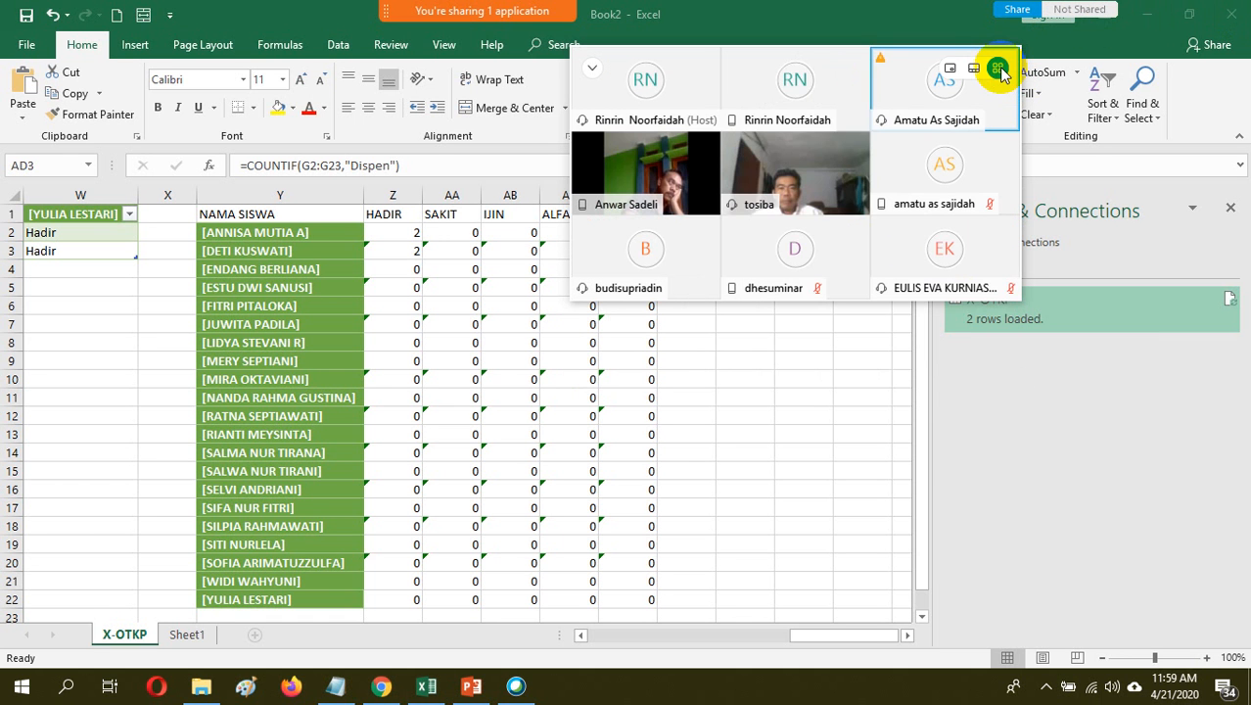
pyautogui.click(974, 68)
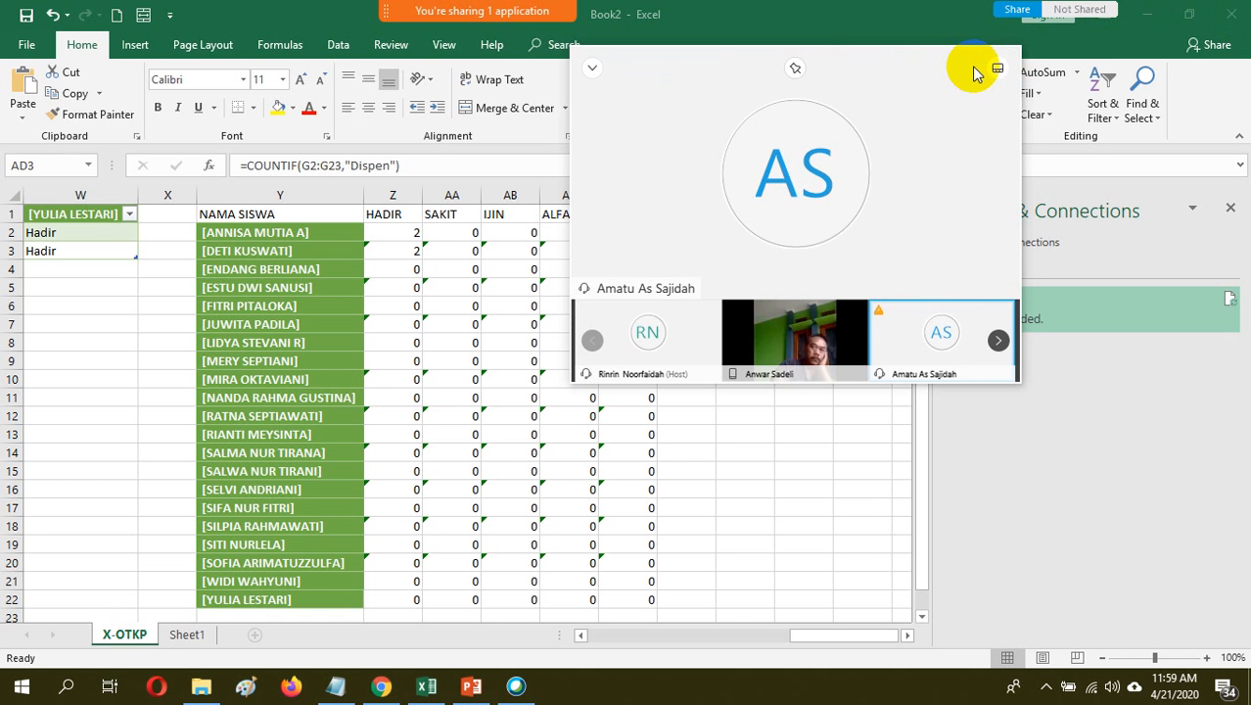
pyautogui.moveTo(1000, 70)
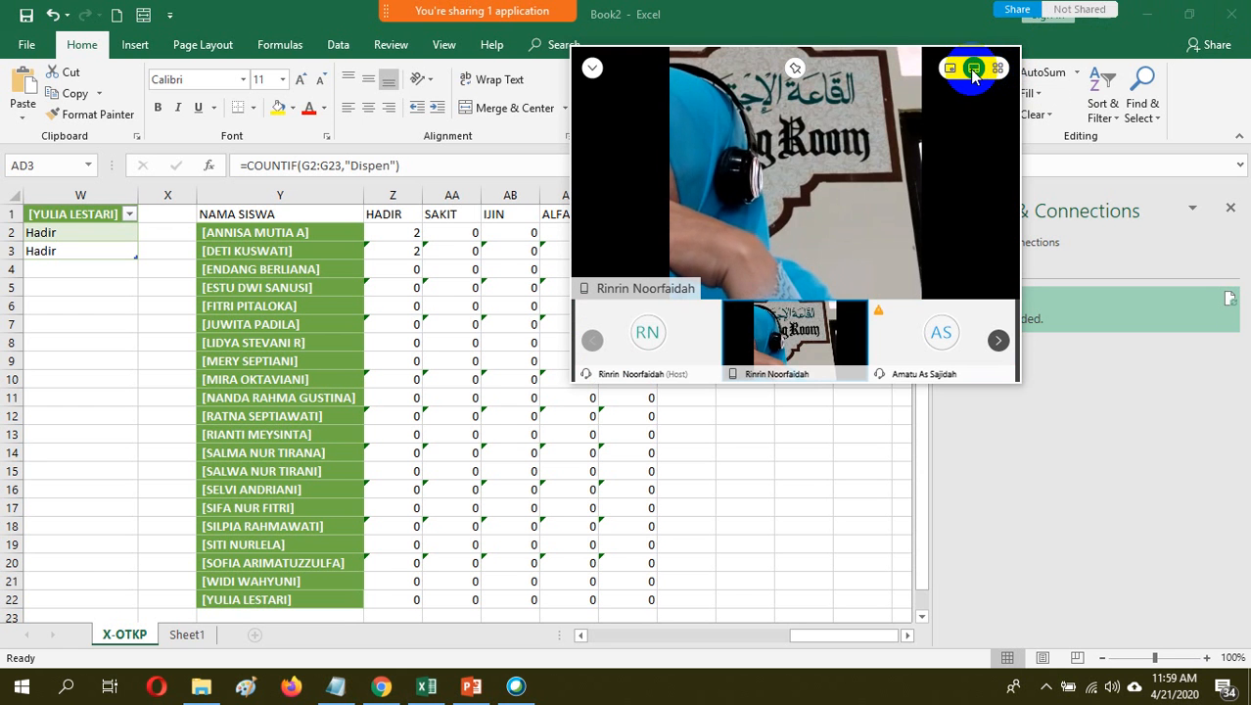
pyautogui.click(951, 69)
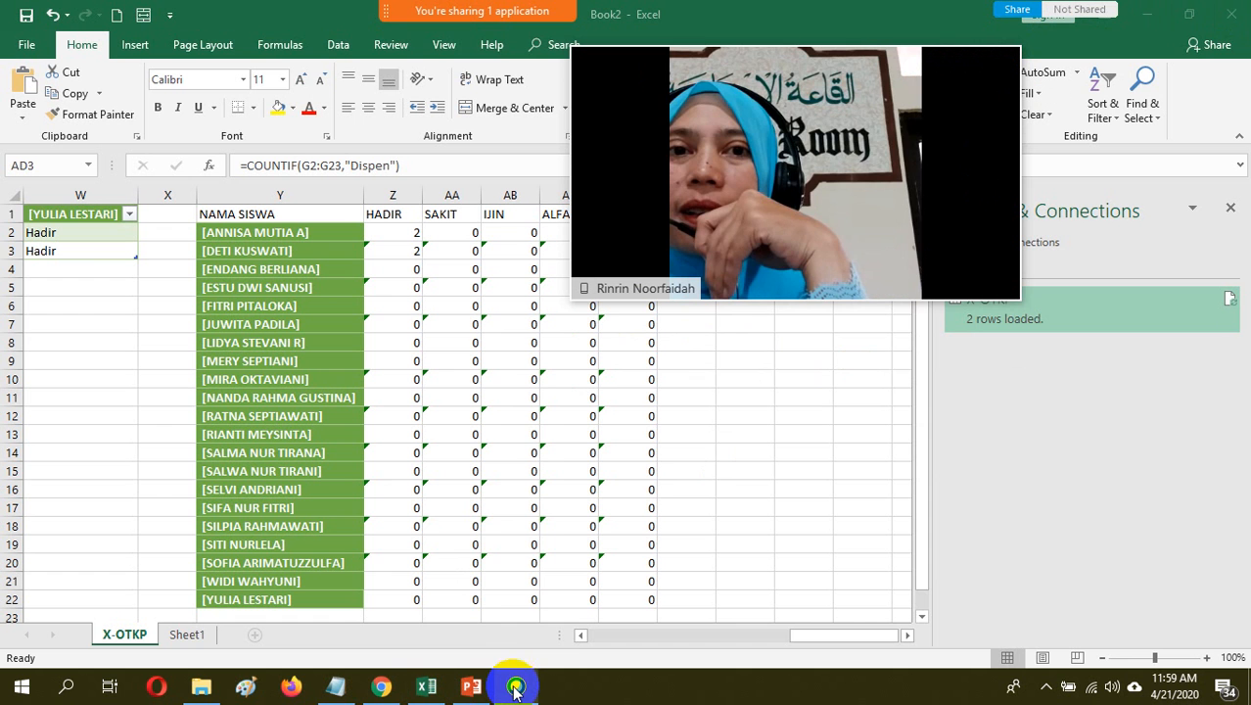
# Switch to Chrome and show the X-OTKP sheet of the PRESENSI SEMESTER 1 2020-2021 spreadsheet
pyautogui.moveTo(516, 689)
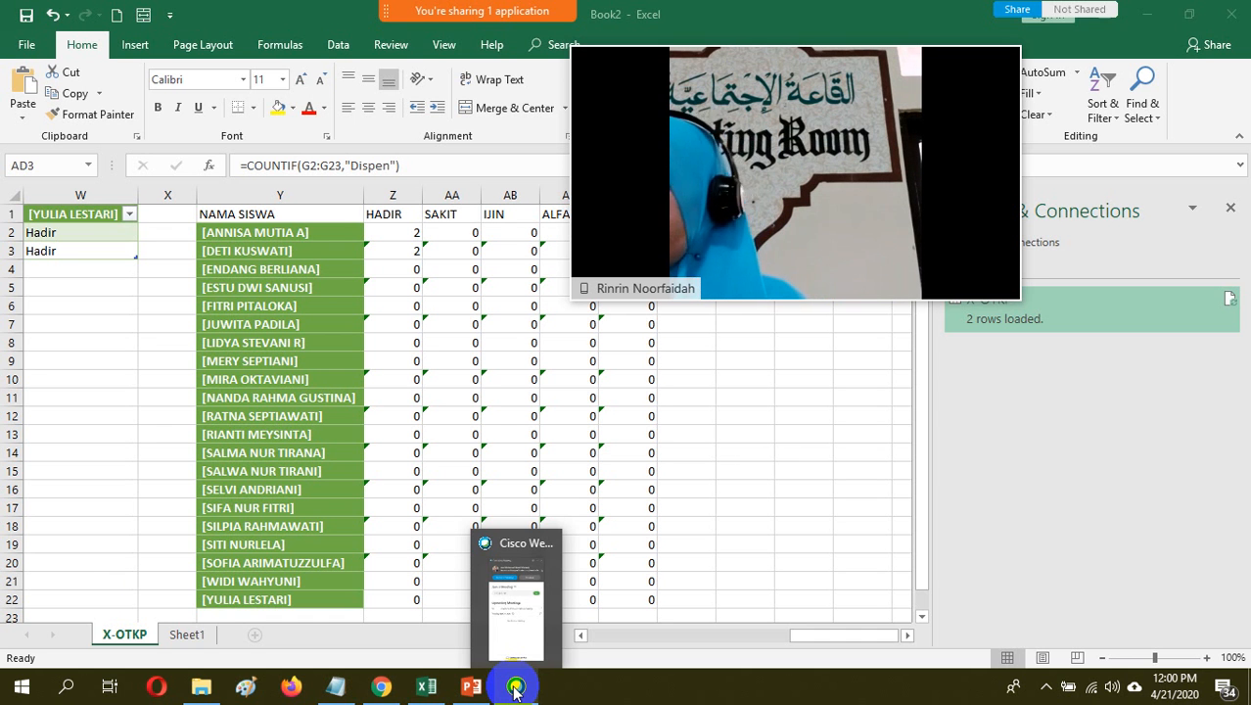
pyautogui.click(381, 689)
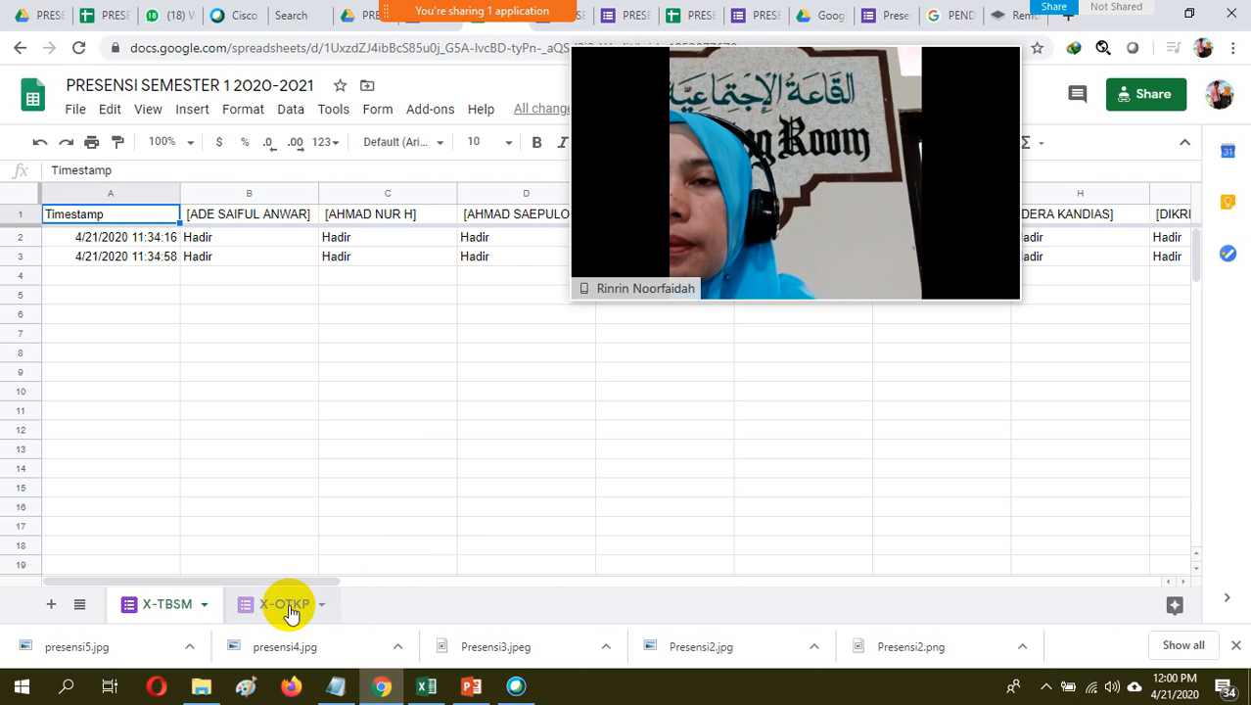
pyautogui.click(290, 607)
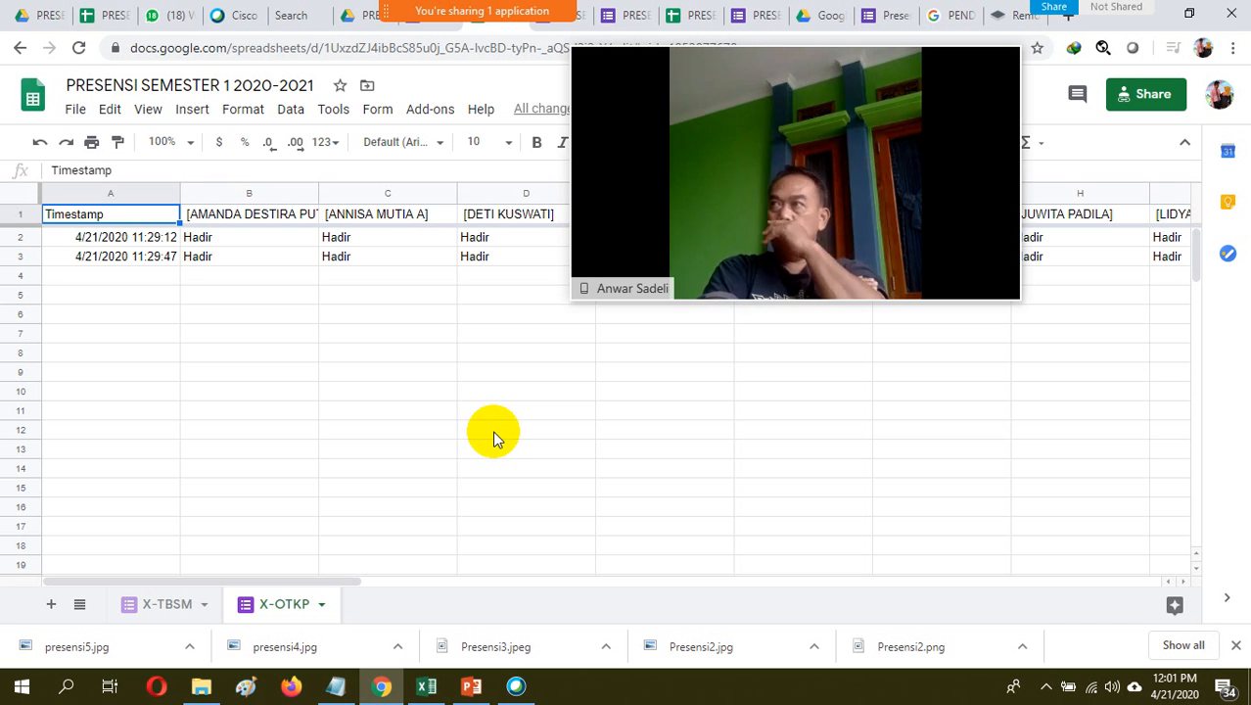
# Set the Webex video panel to the grid layout and enlarge it to cover most of the spreadsheet
pyautogui.moveTo(774, 242)
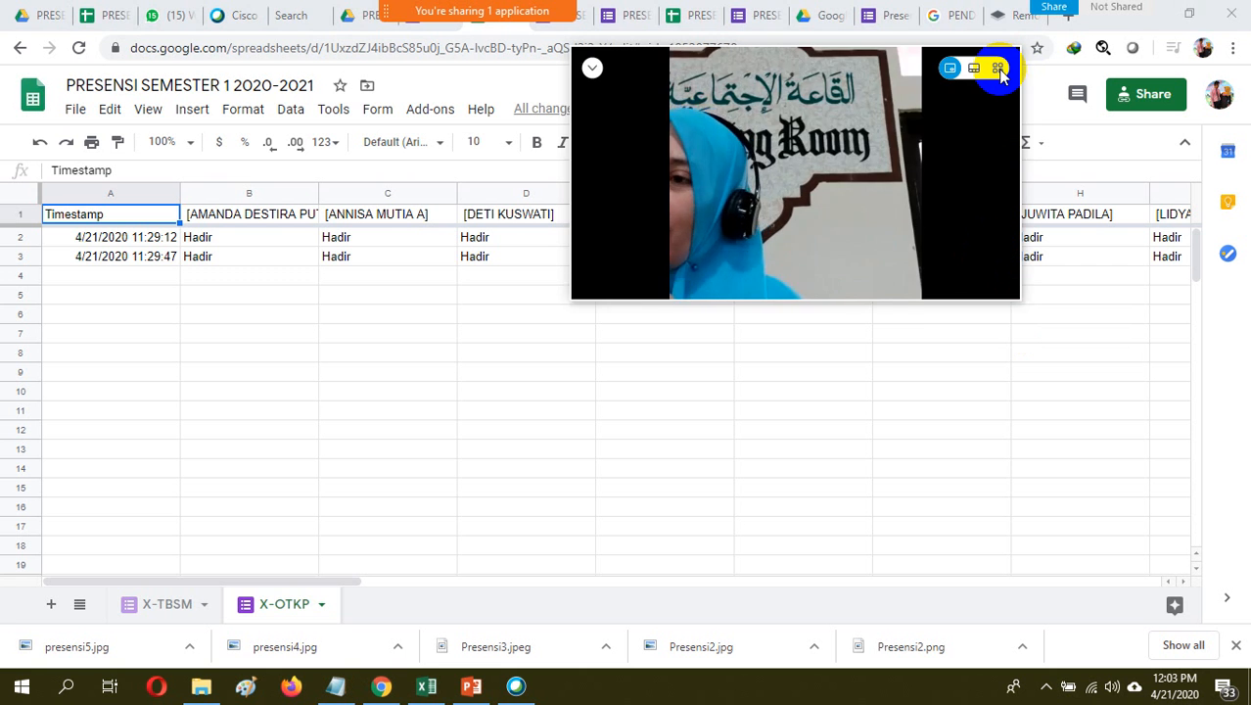
pyautogui.click(998, 70)
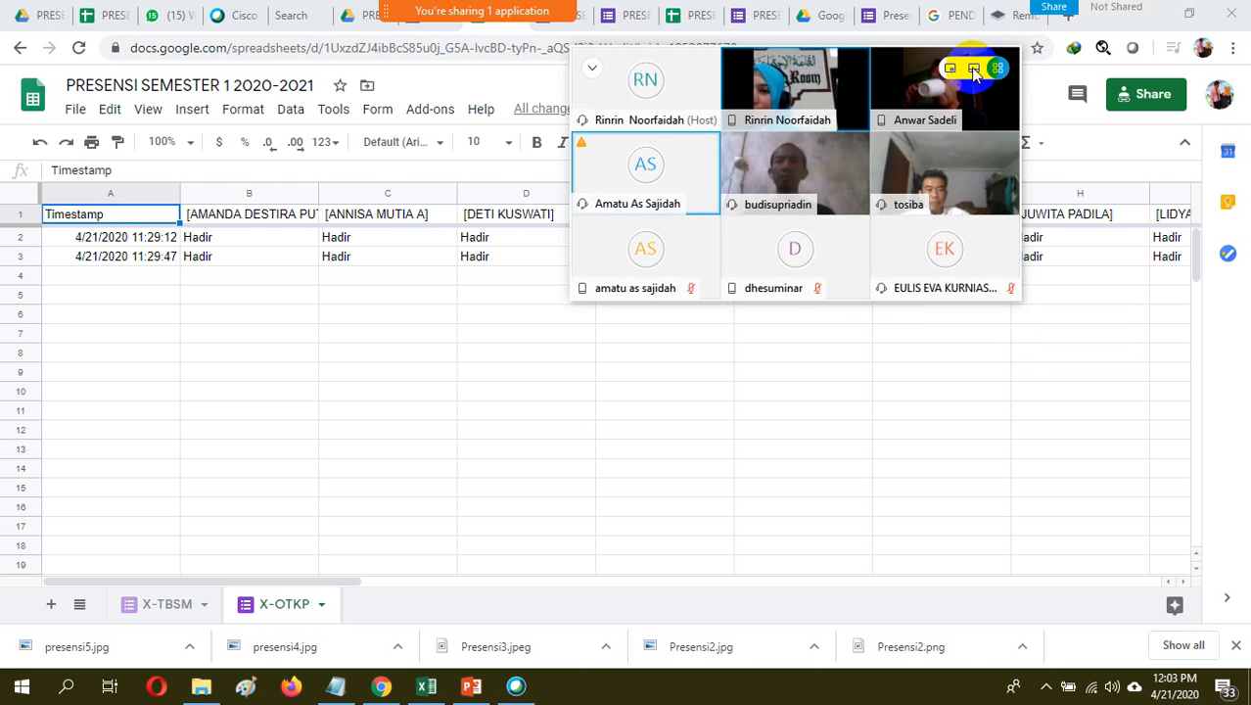
pyautogui.click(977, 69)
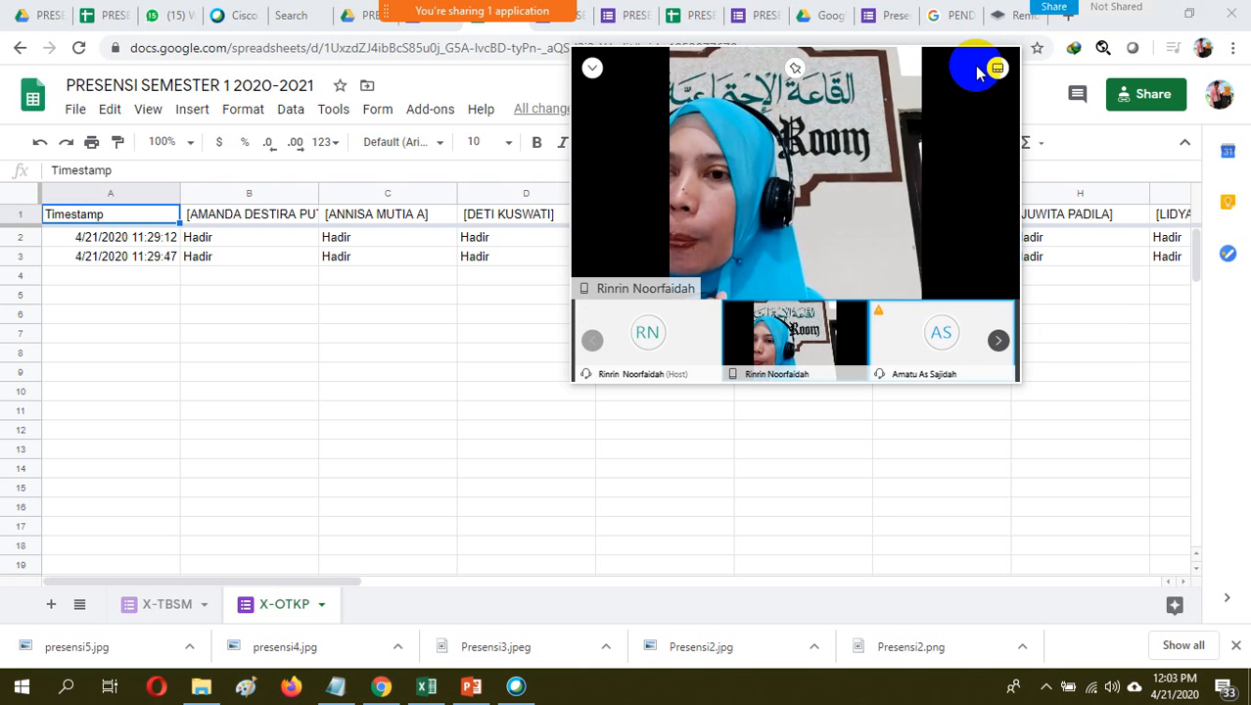
pyautogui.click(996, 68)
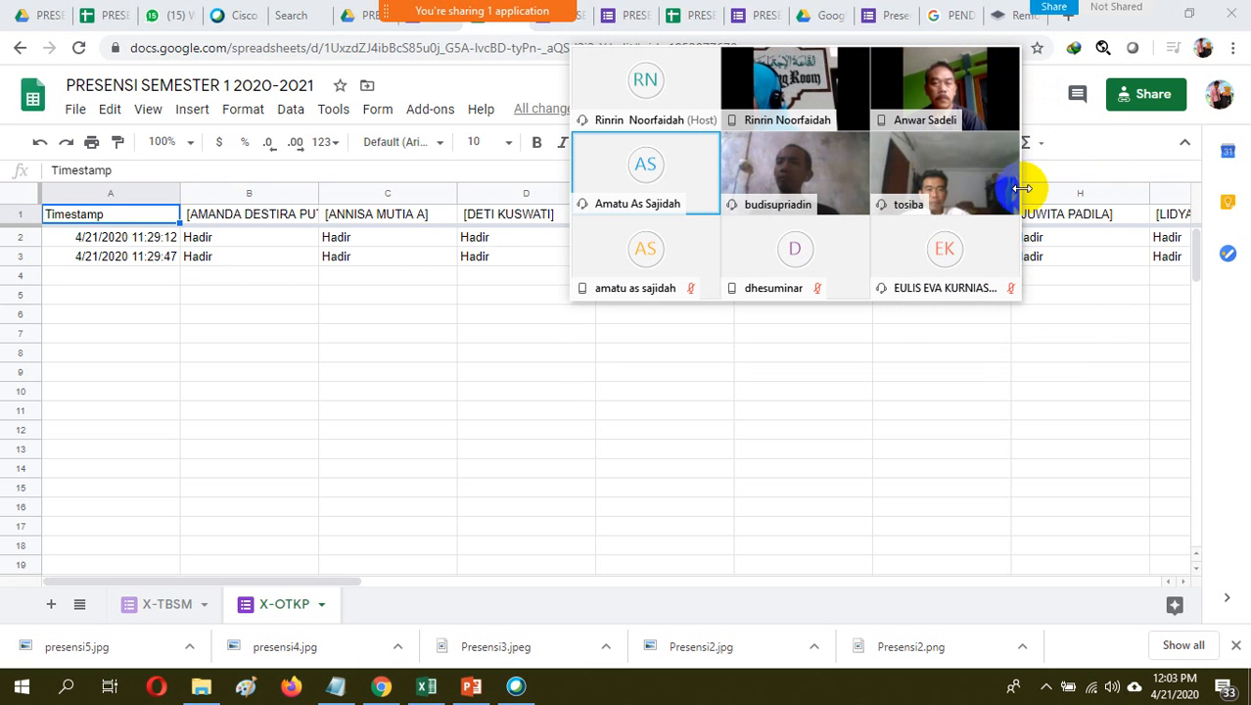
pyautogui.moveTo(1019, 295); pyautogui.dragTo(1211, 537)
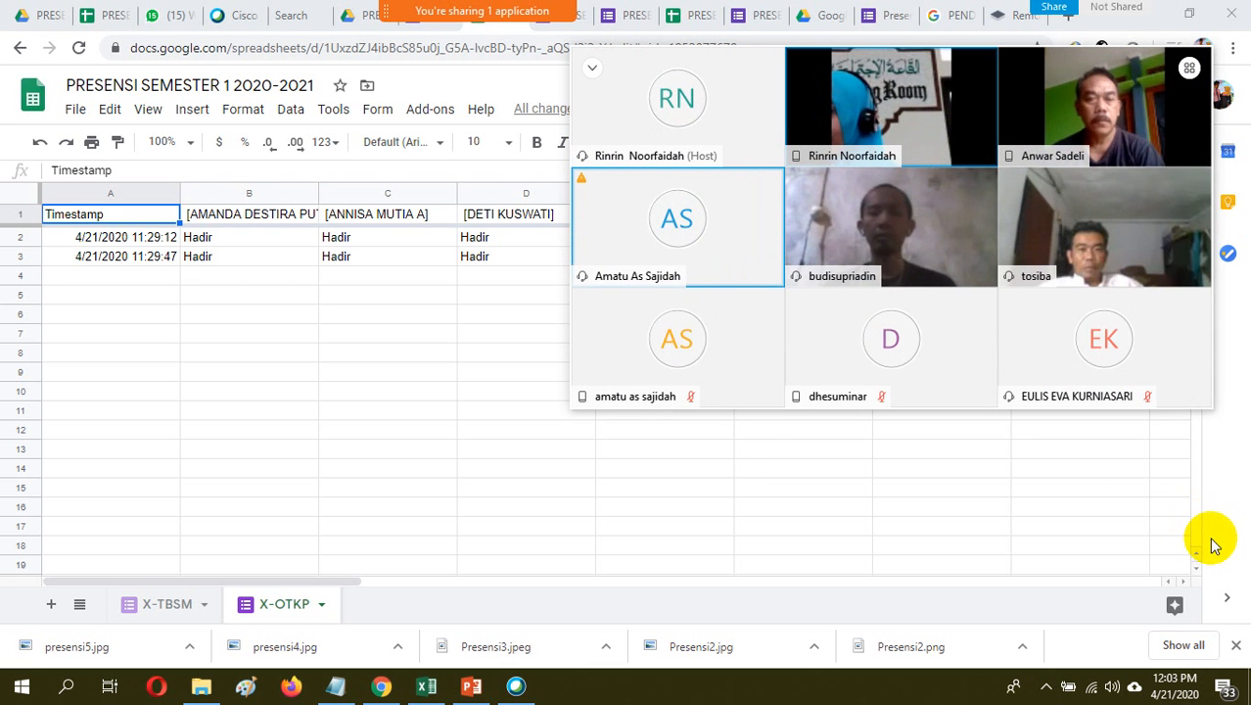
pyautogui.moveTo(573, 405); pyautogui.dragTo(360, 474)
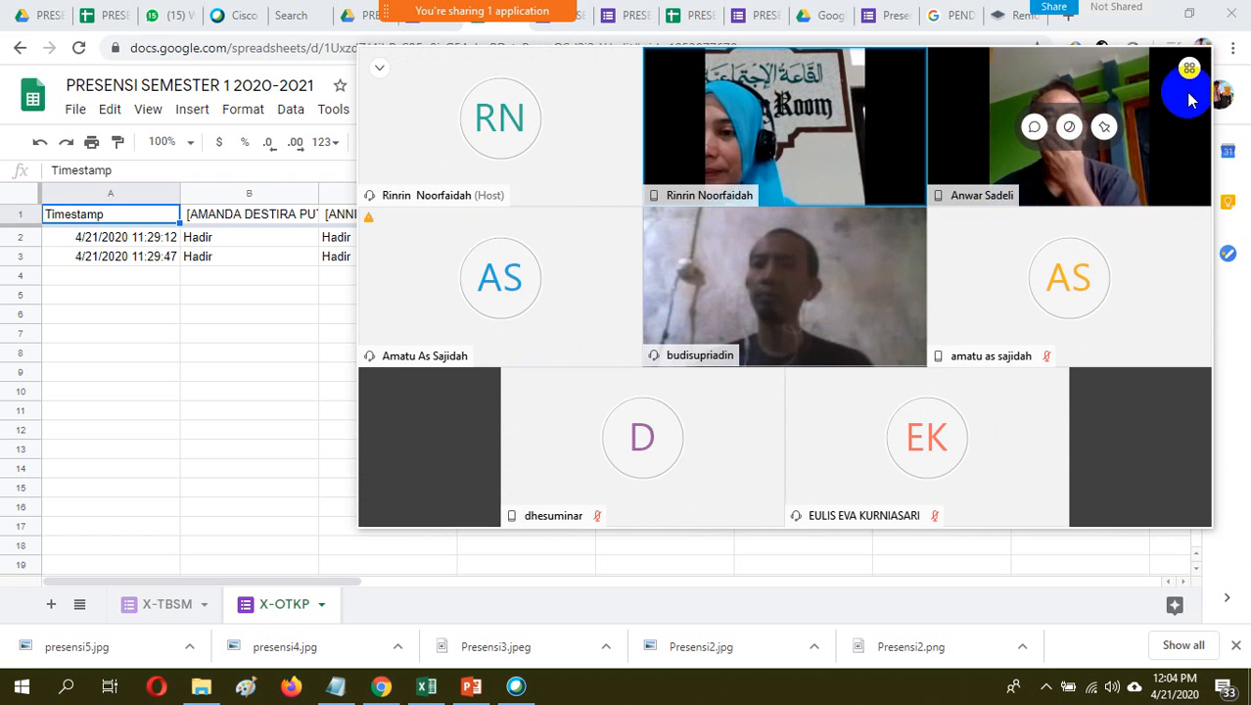
pyautogui.moveTo(1191, 72)
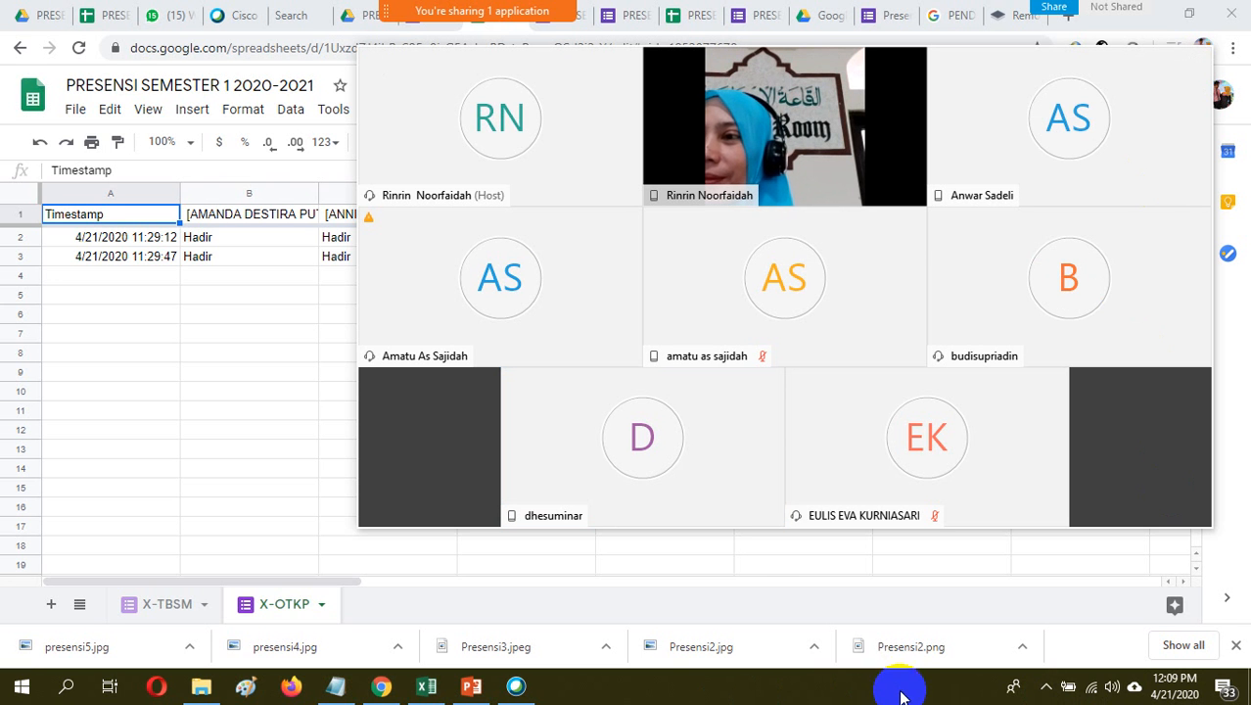
pyautogui.click(1046, 688)
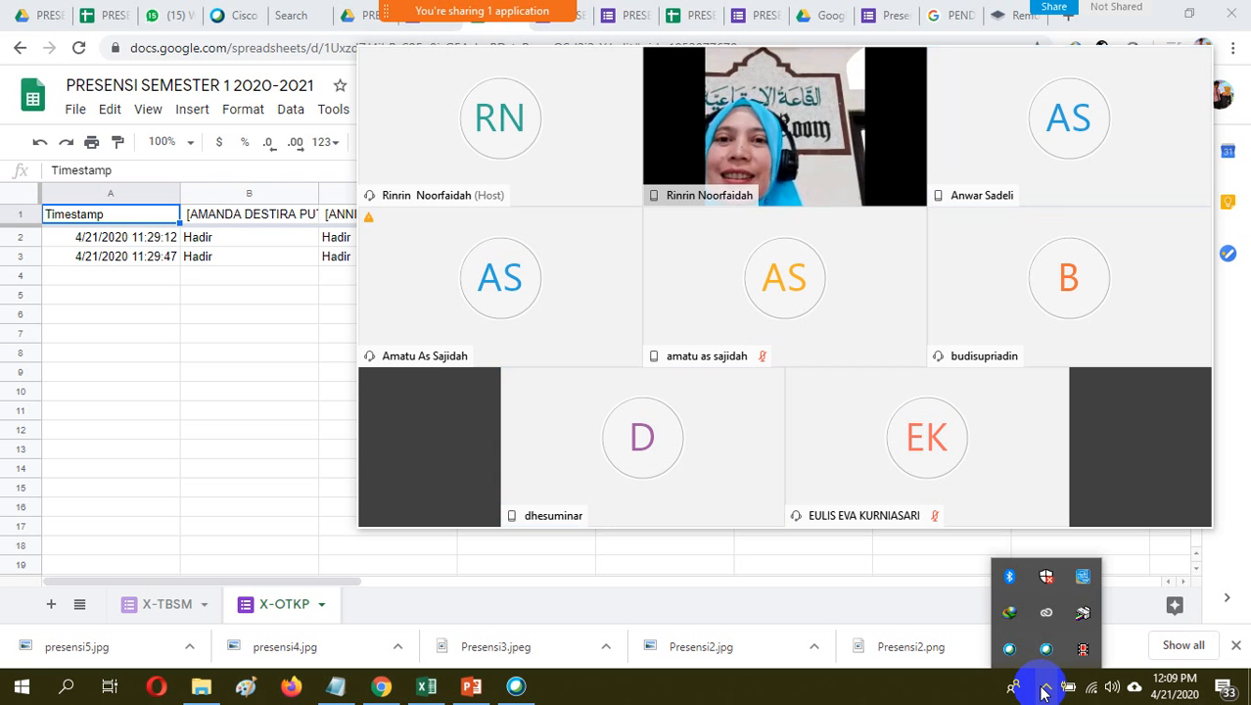
pyautogui.click(954, 691)
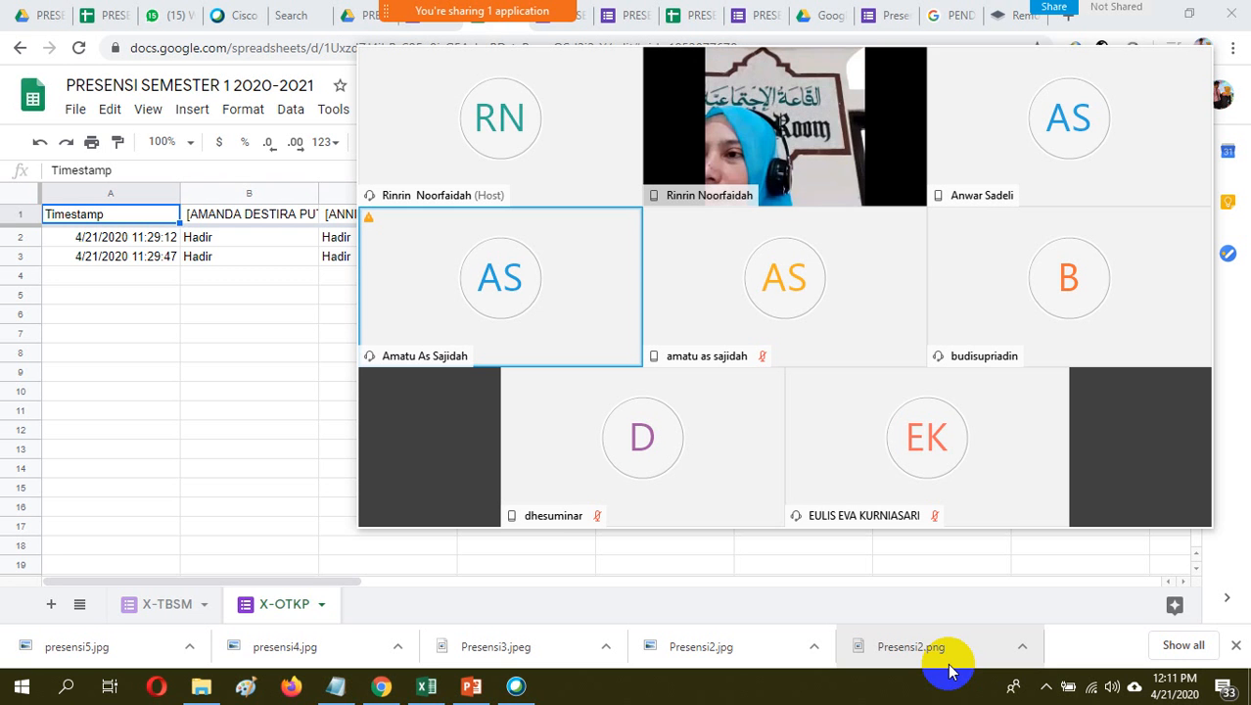
pyautogui.click(1046, 688)
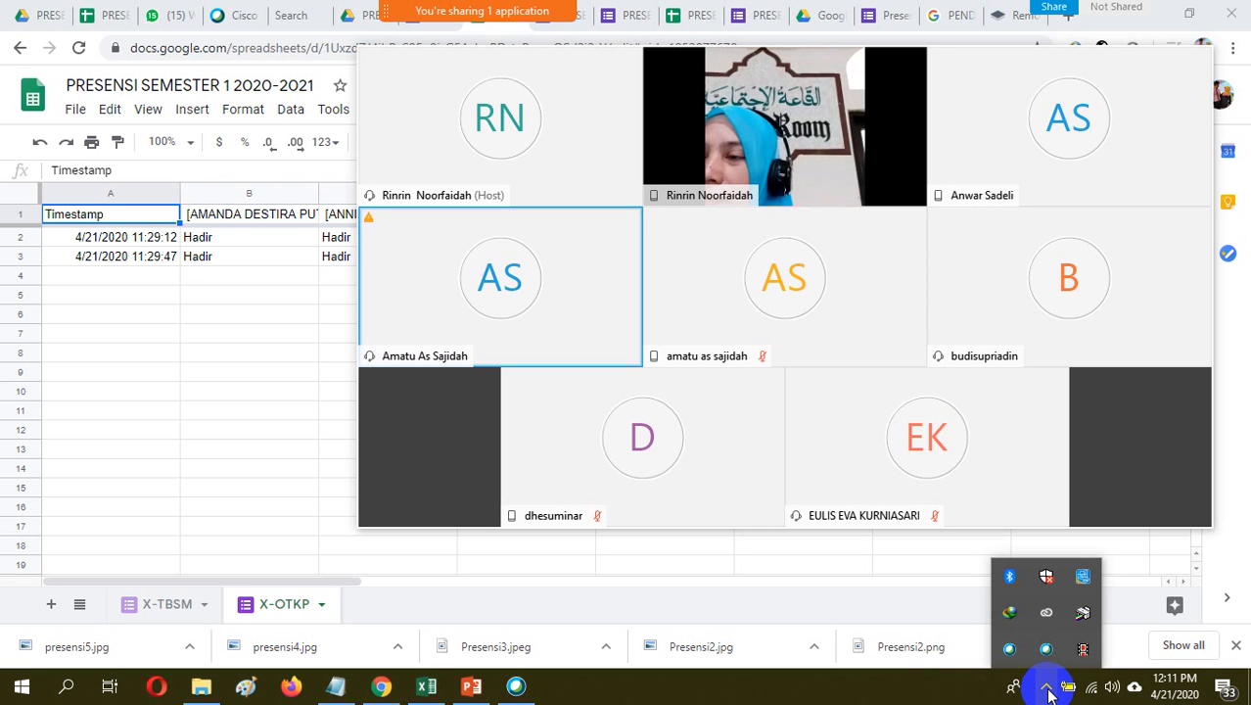